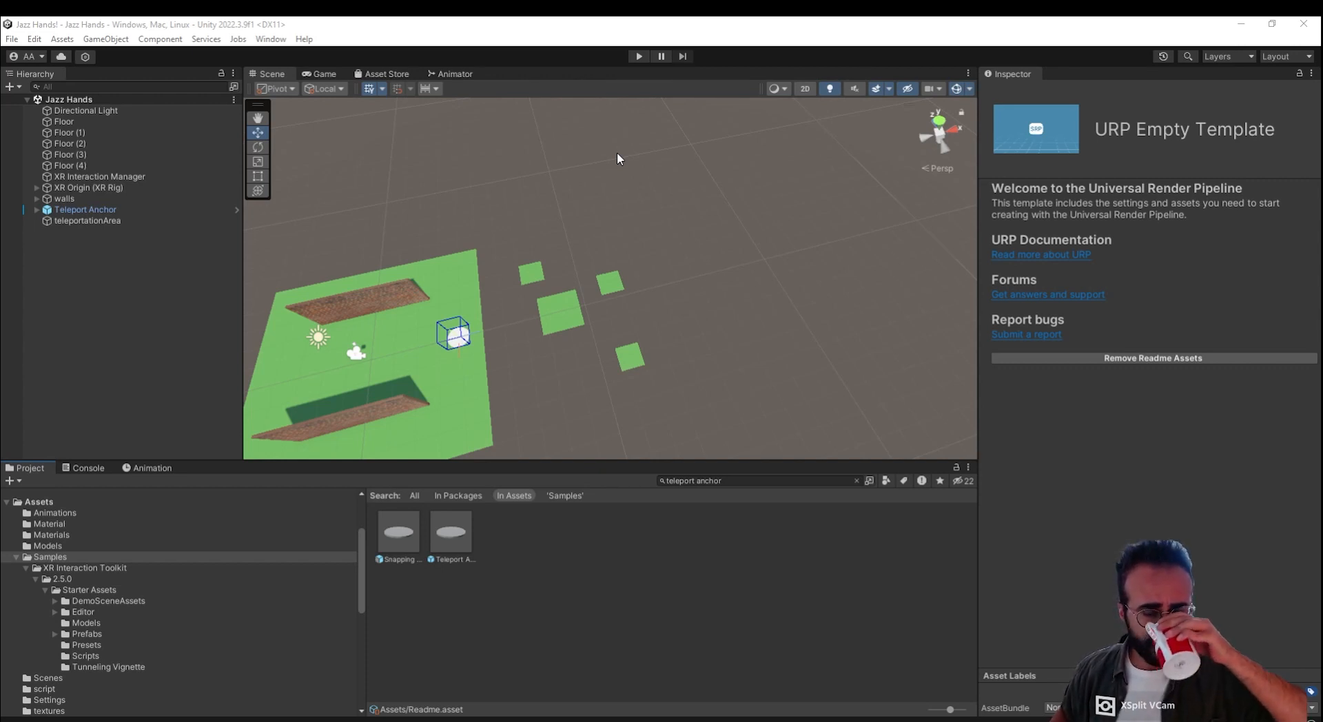
Step: Test the current VR scene in Play mode and stop the playback
click(639, 57)
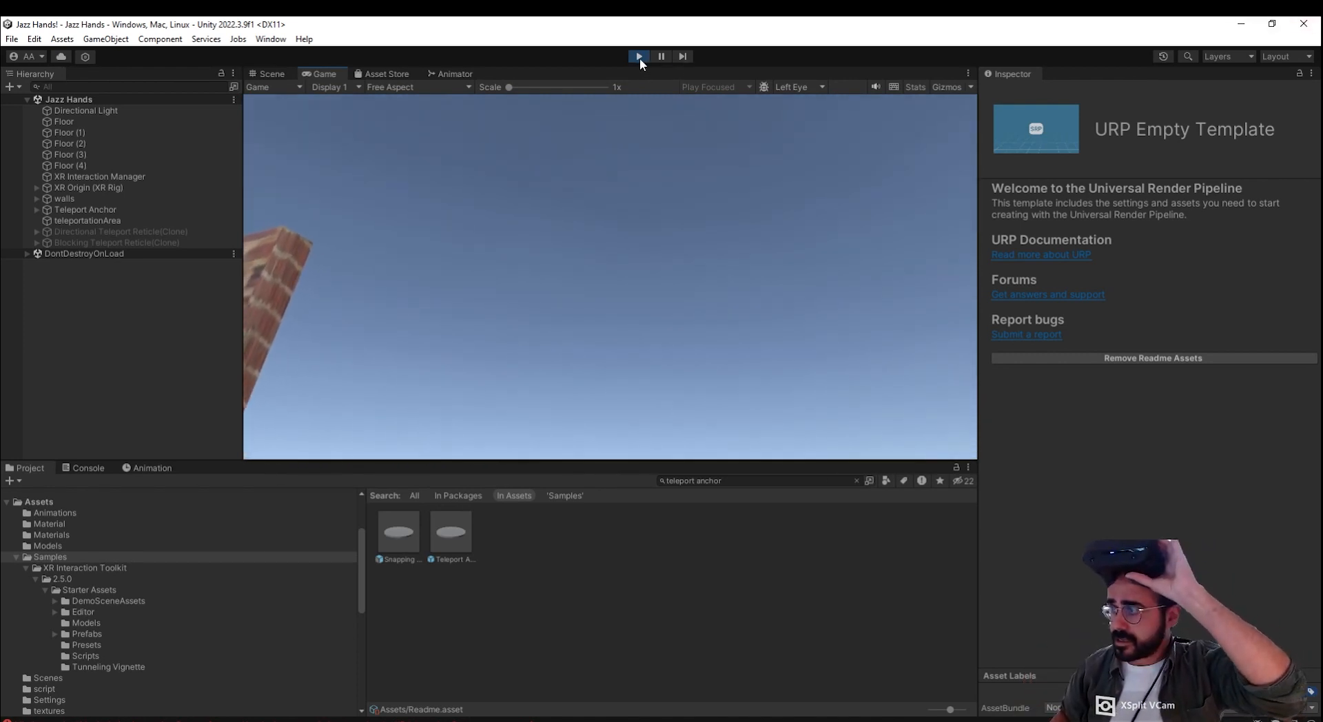
click(639, 57)
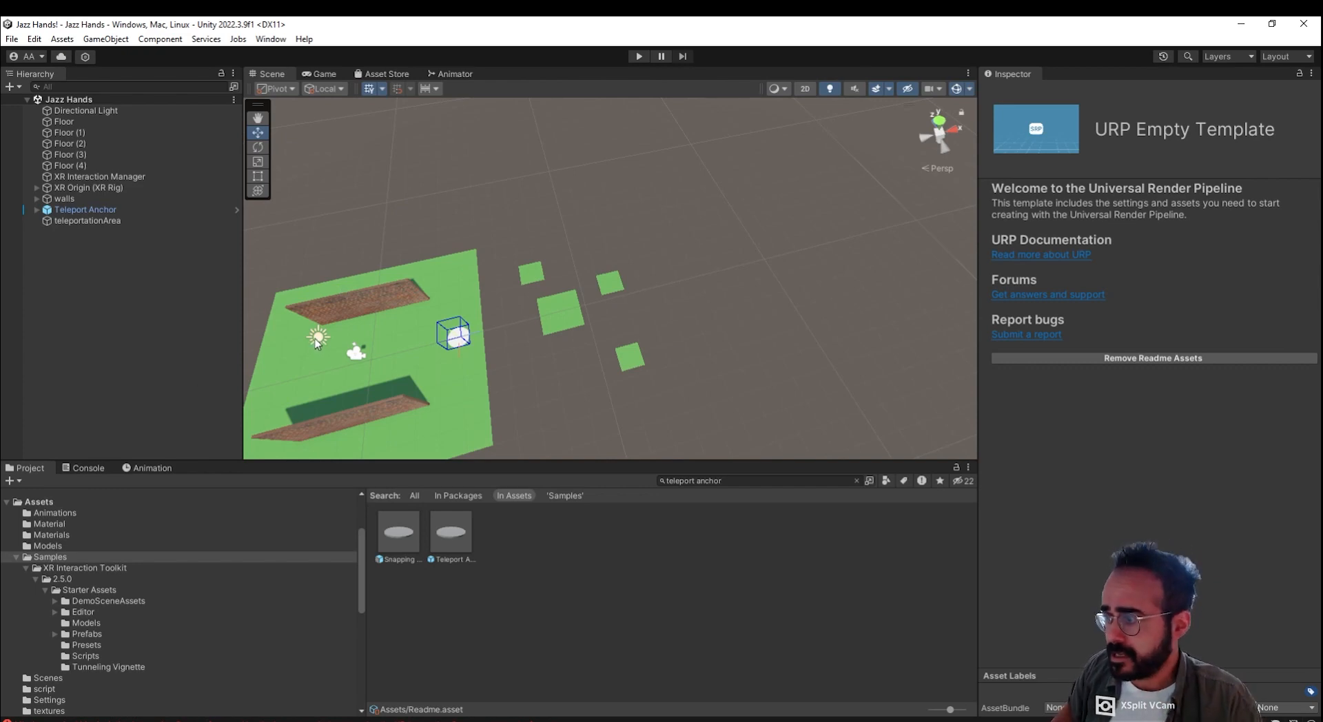
Step: Add a cube on the large floor near the XR Origin (XR Rig) and name it table
click(114, 188)
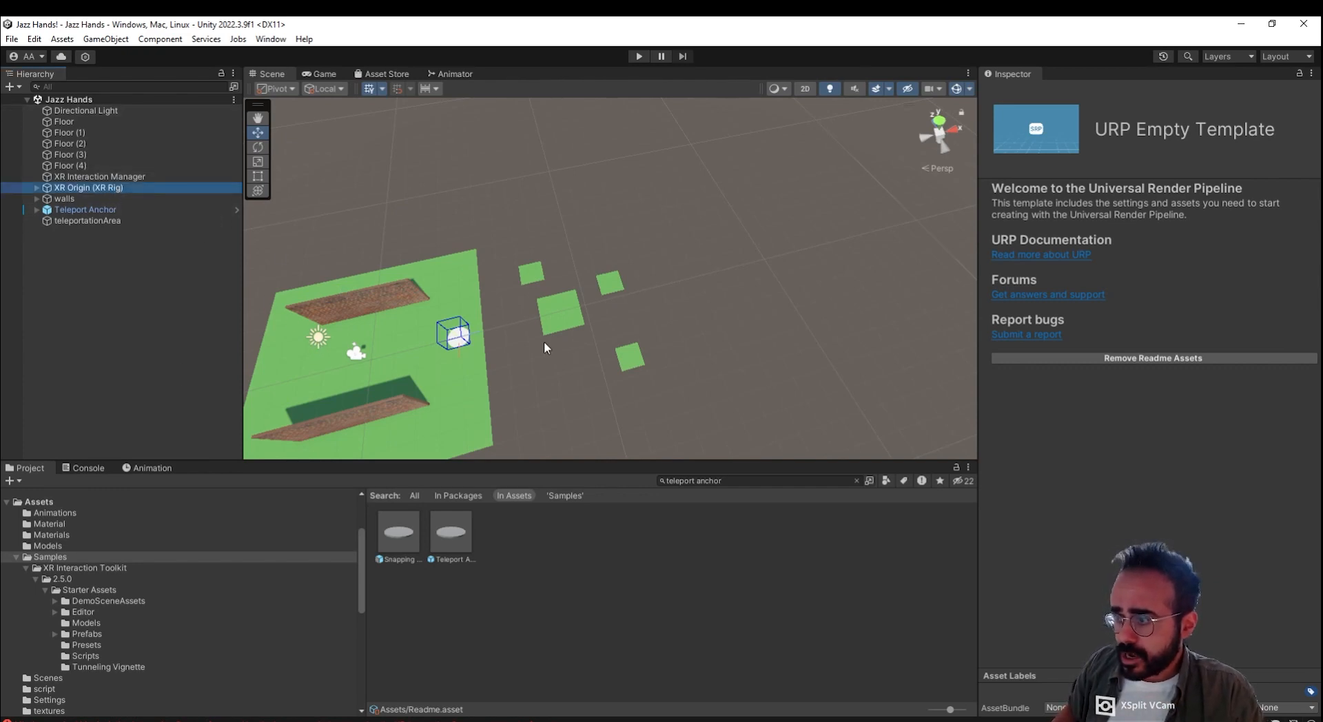
key(f)
alt+drag(380, 395, 297, 296)
alt+drag(570, 291, 453, 325)
middle_drag(447, 237, 592, 349)
click(194, 324)
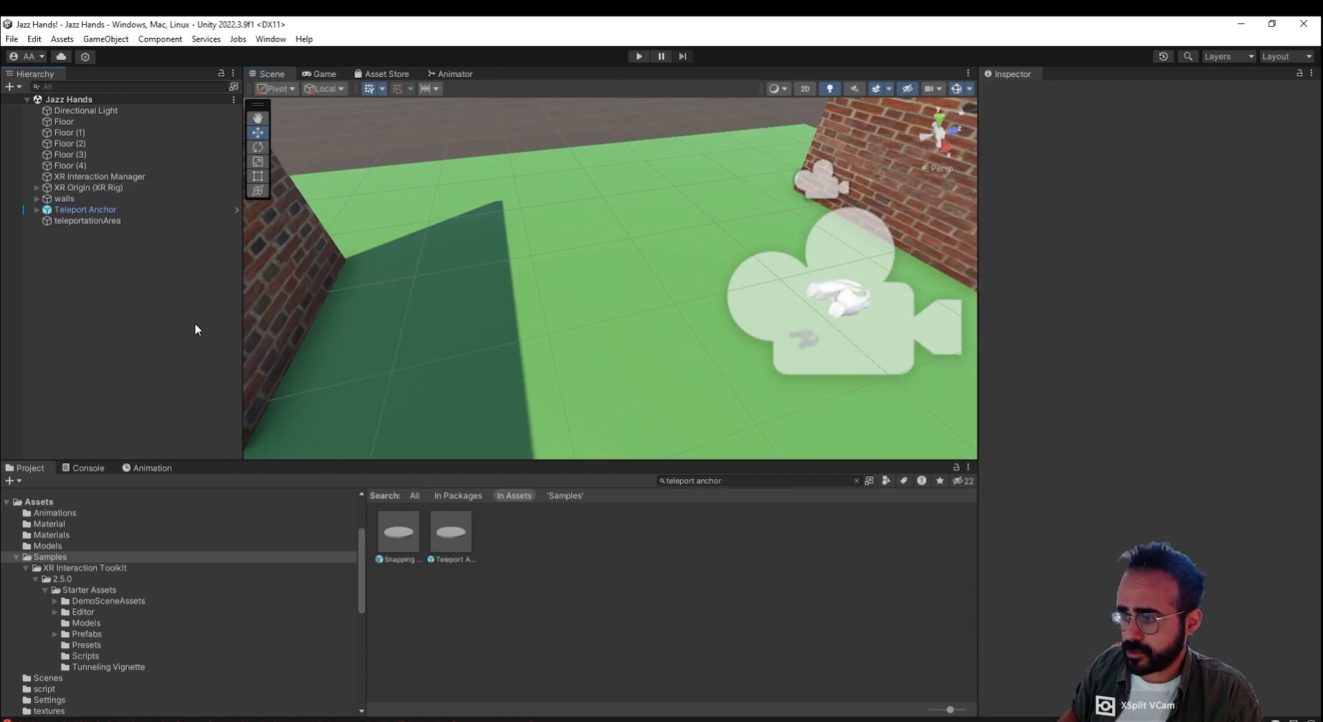
right_click(195, 324)
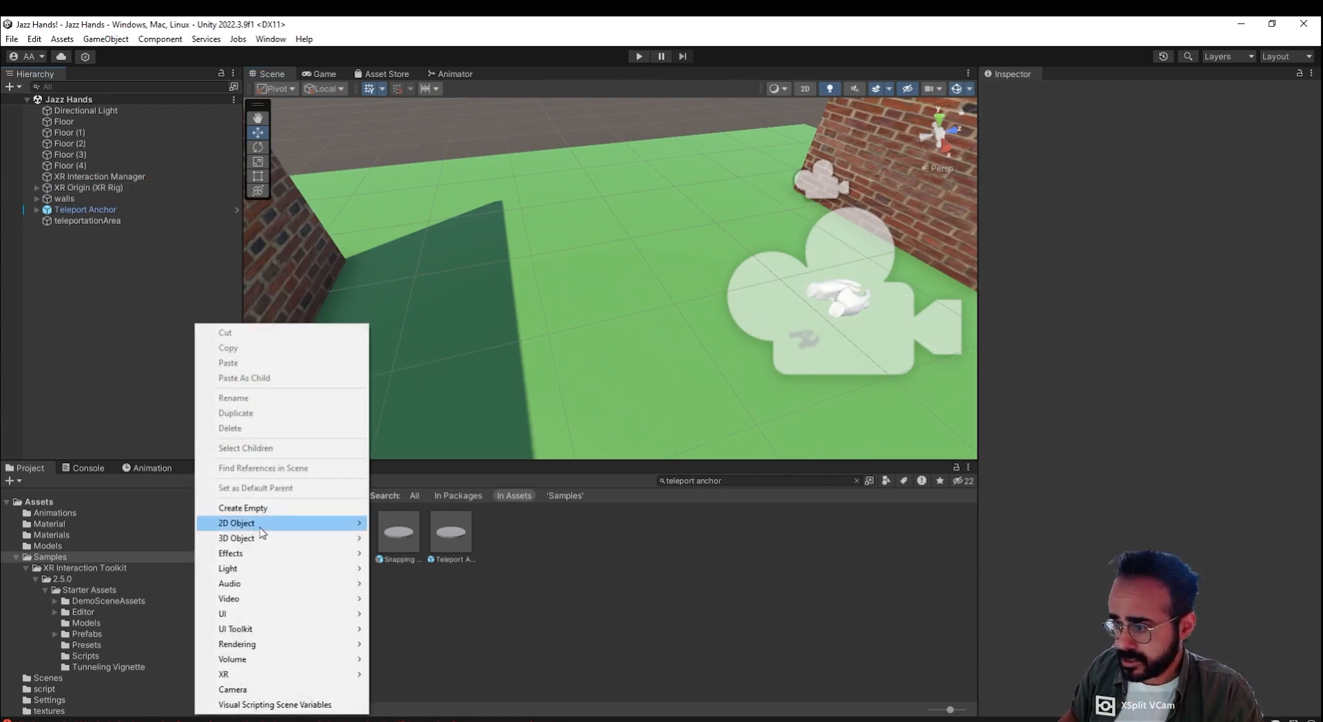
mouse_move(266, 539)
click(413, 538)
drag(617, 323, 586, 229)
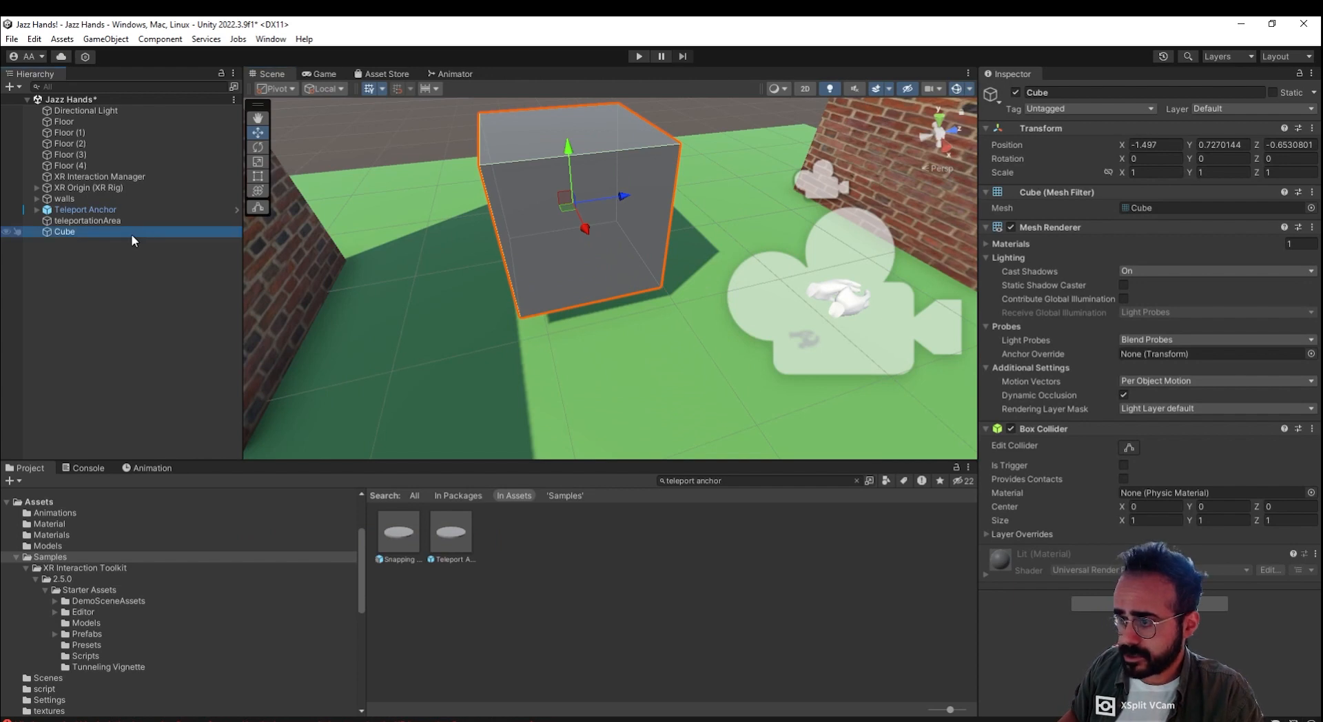
click(133, 233)
text(table)
key(Return)
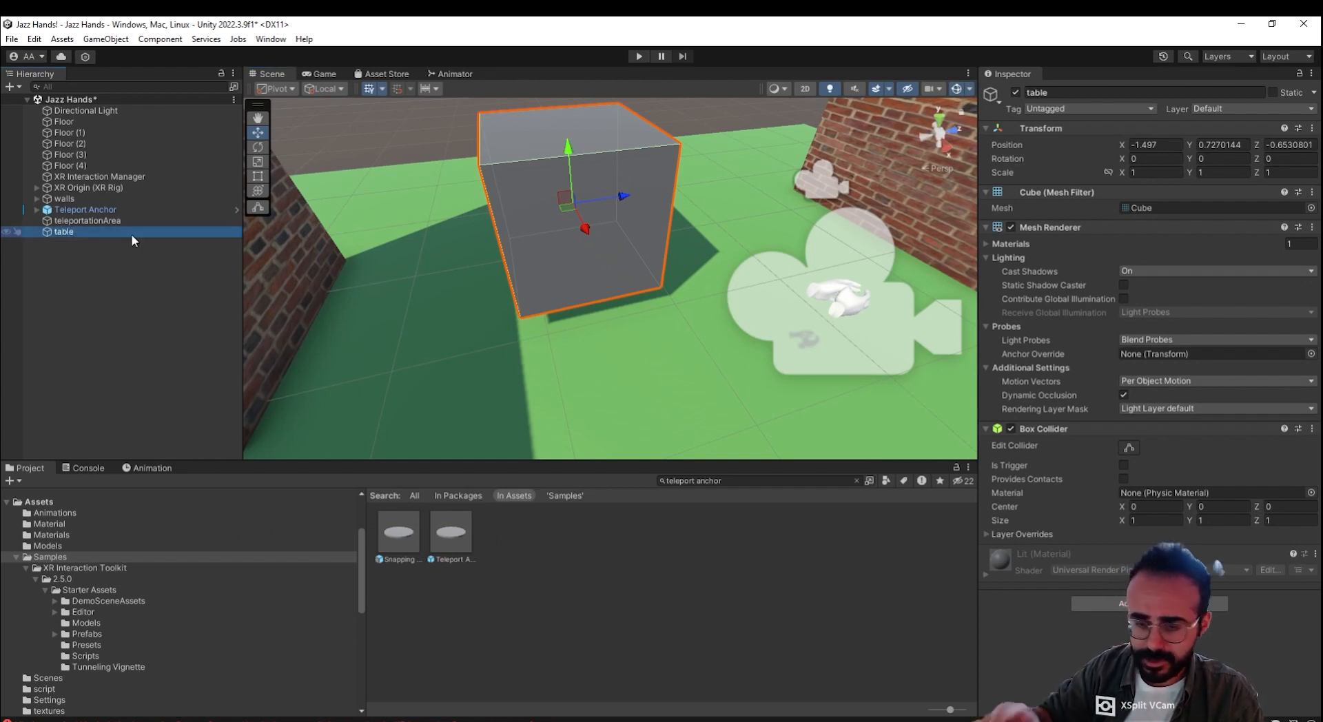
Step: Lower the table to Y 0.602 and set its X scale to 0.7
drag(579, 158, 693, 193)
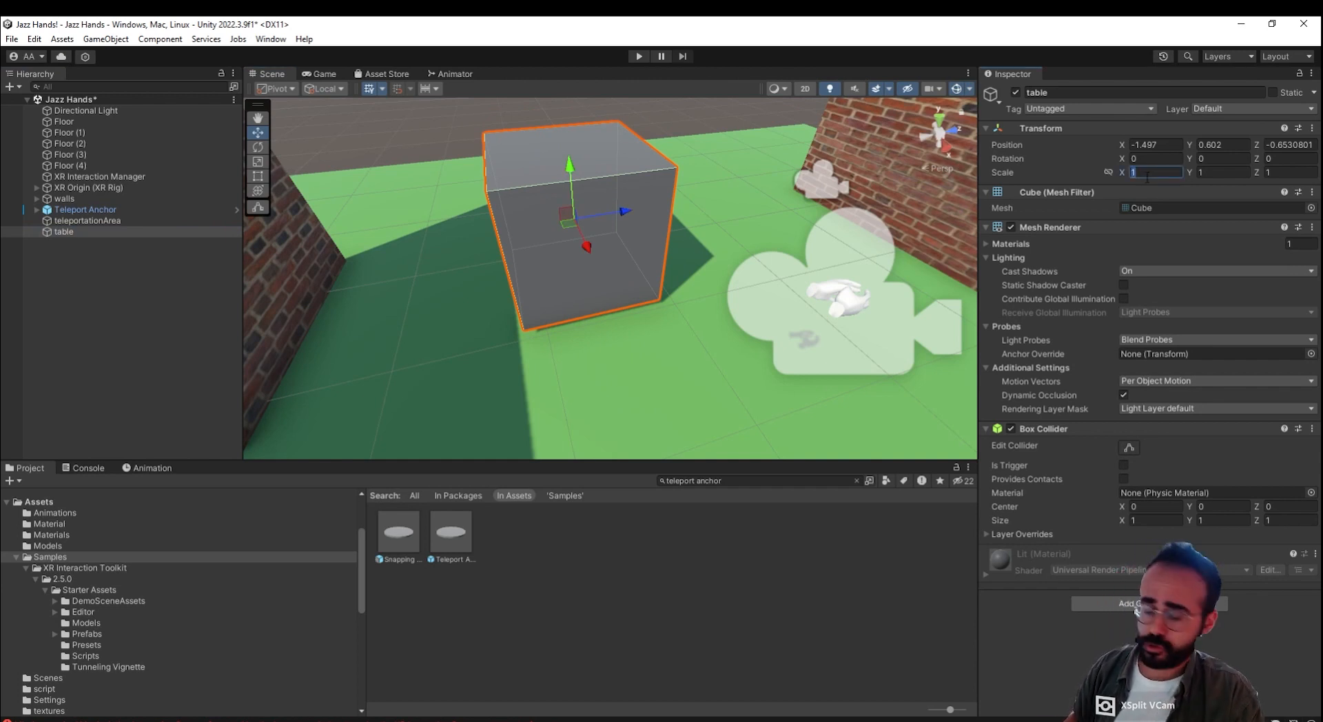
key(BackSpace)
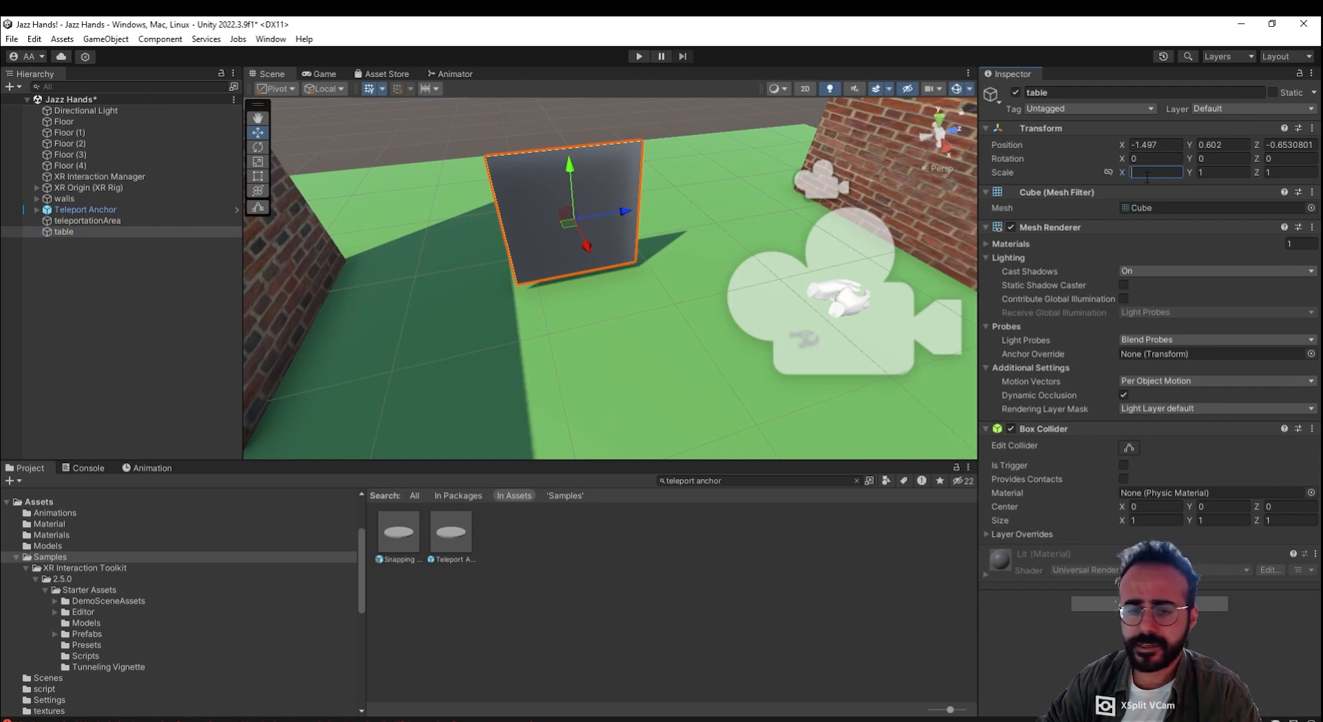
text(0)
key(BackSpace)
text(1)
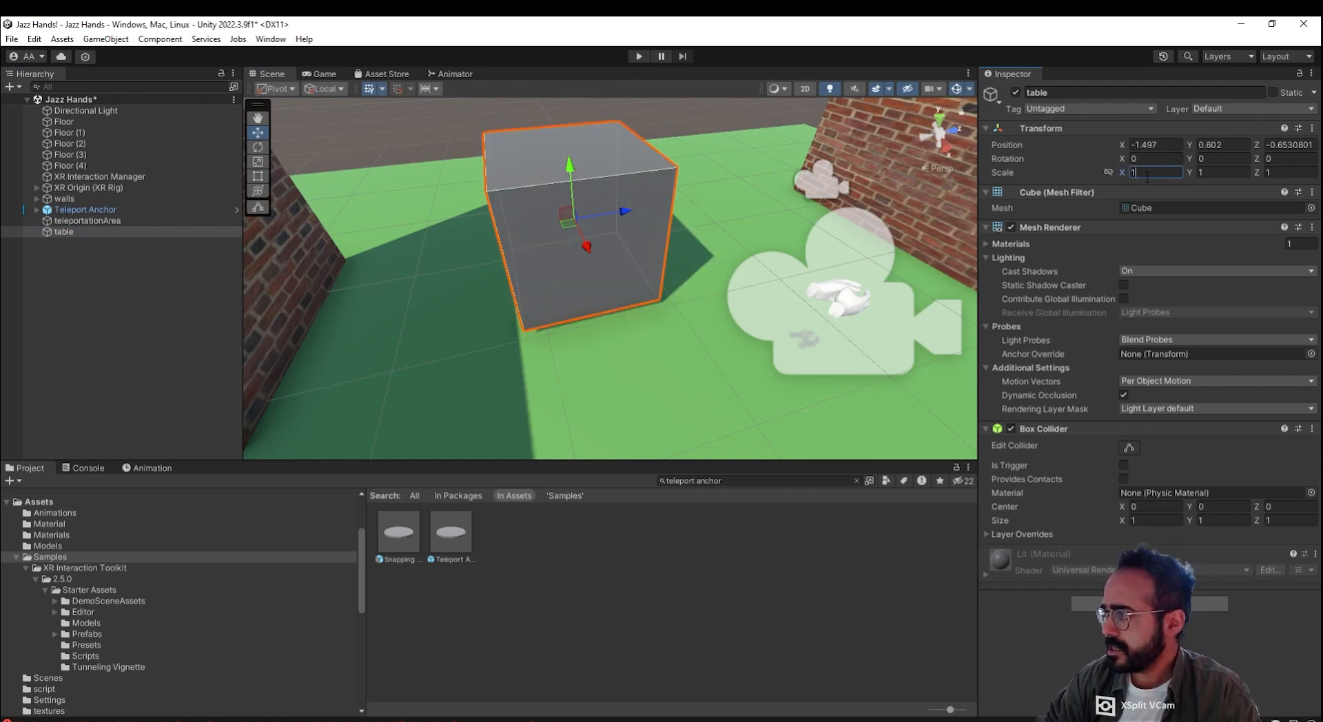
key(BackSpace)
text(1)
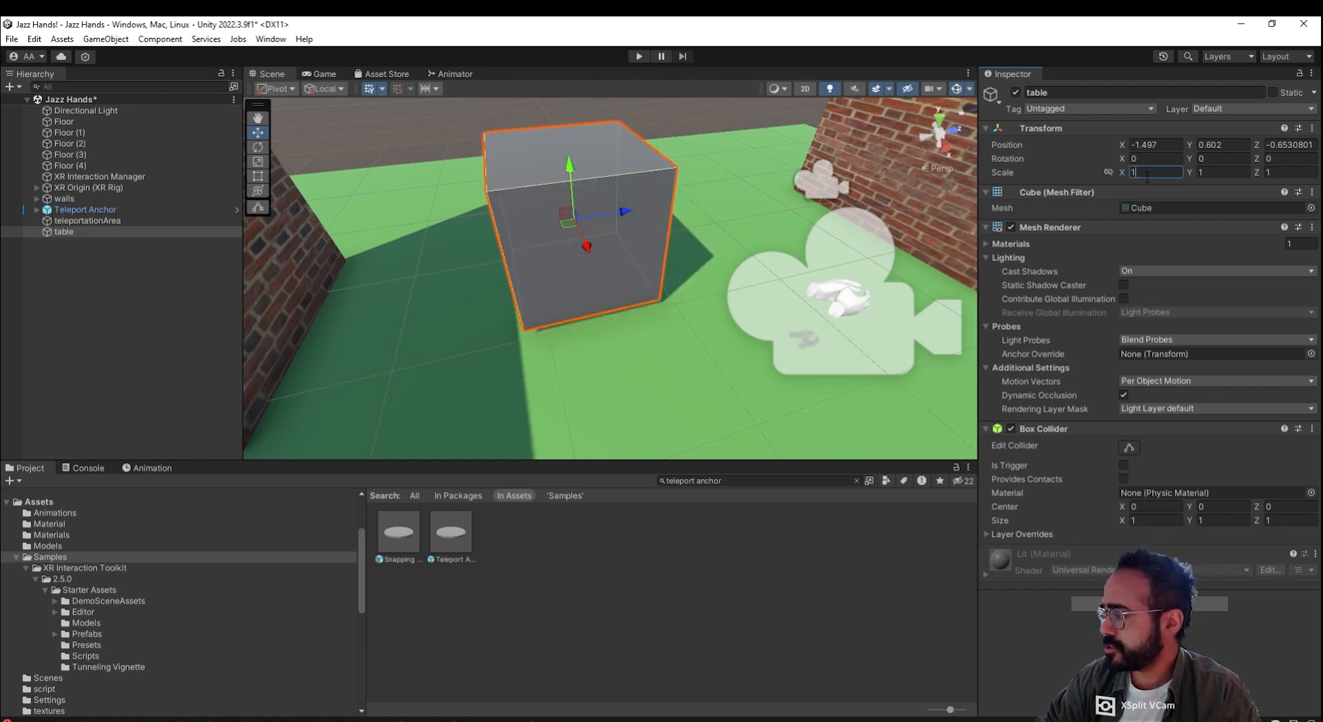
key(BackSpace)
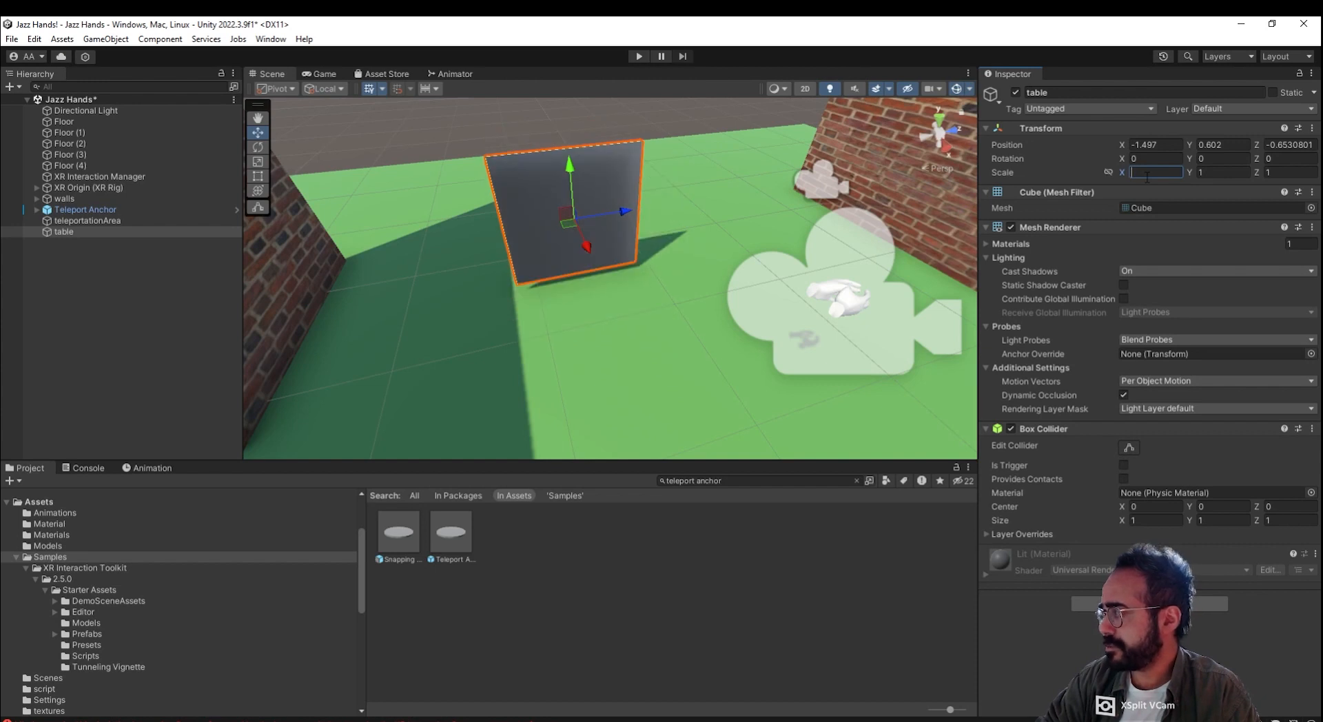
text(0.7)
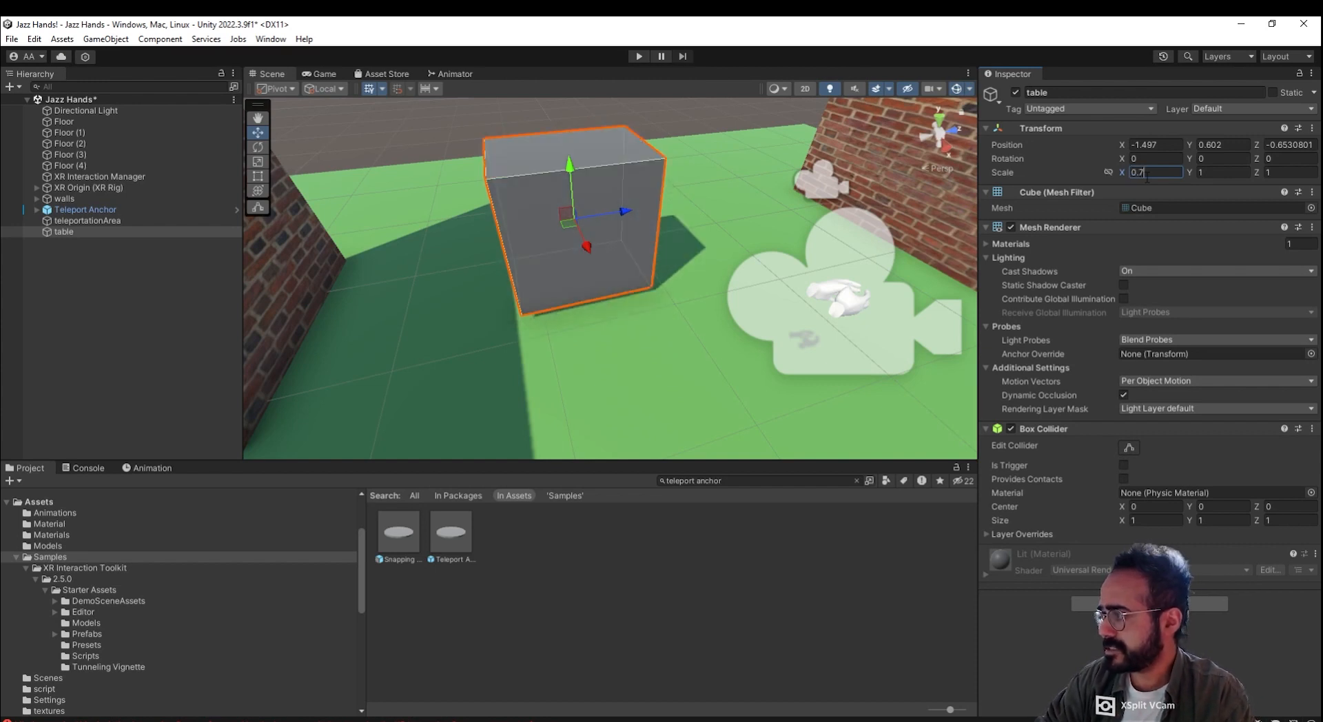
Step: Set the table's Y scale to 0.6 and its Z scale to 2
key(BackSpace)
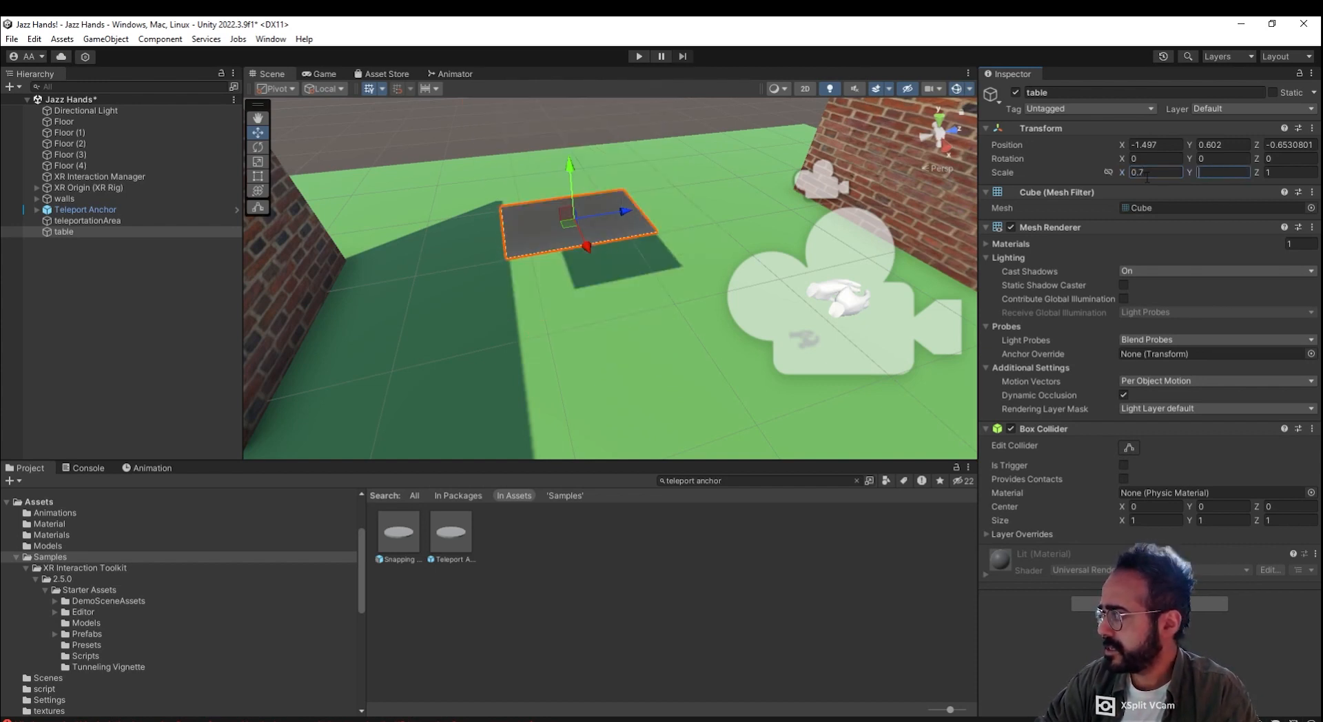
text(0.)
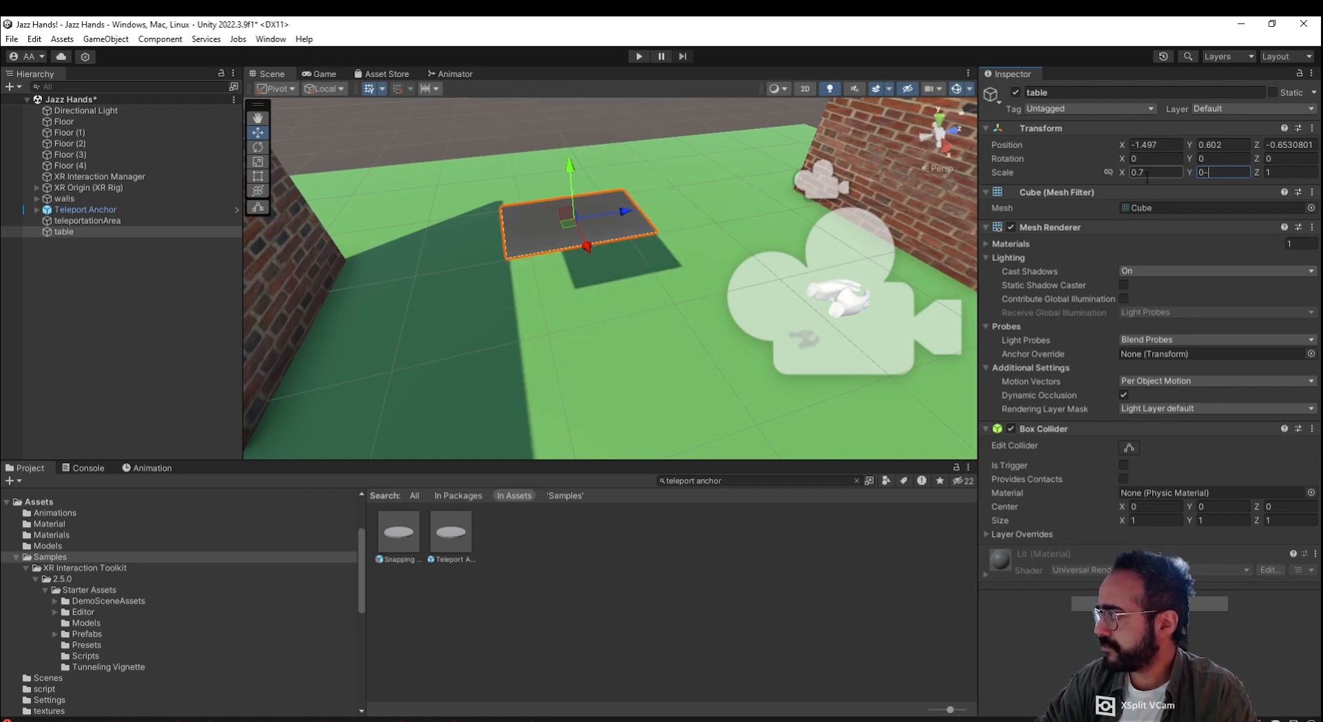
text(5)
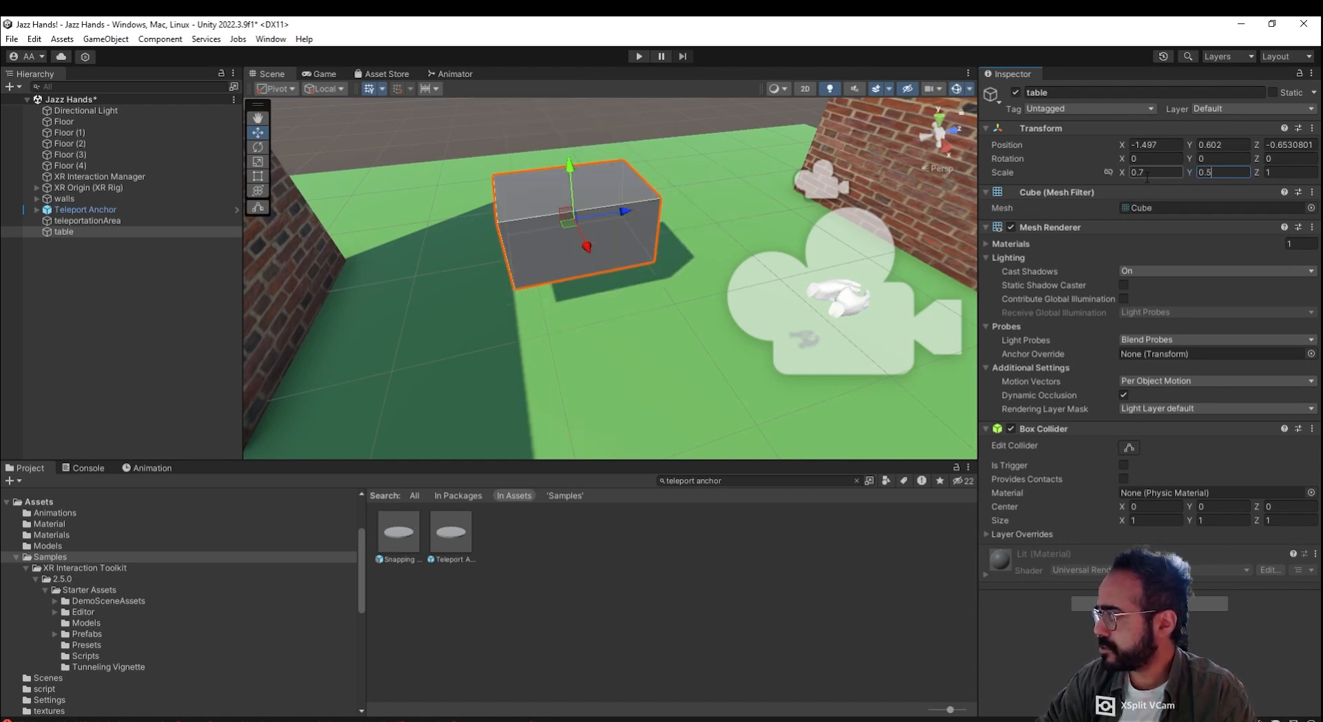
key(BackSpace)
text(6)
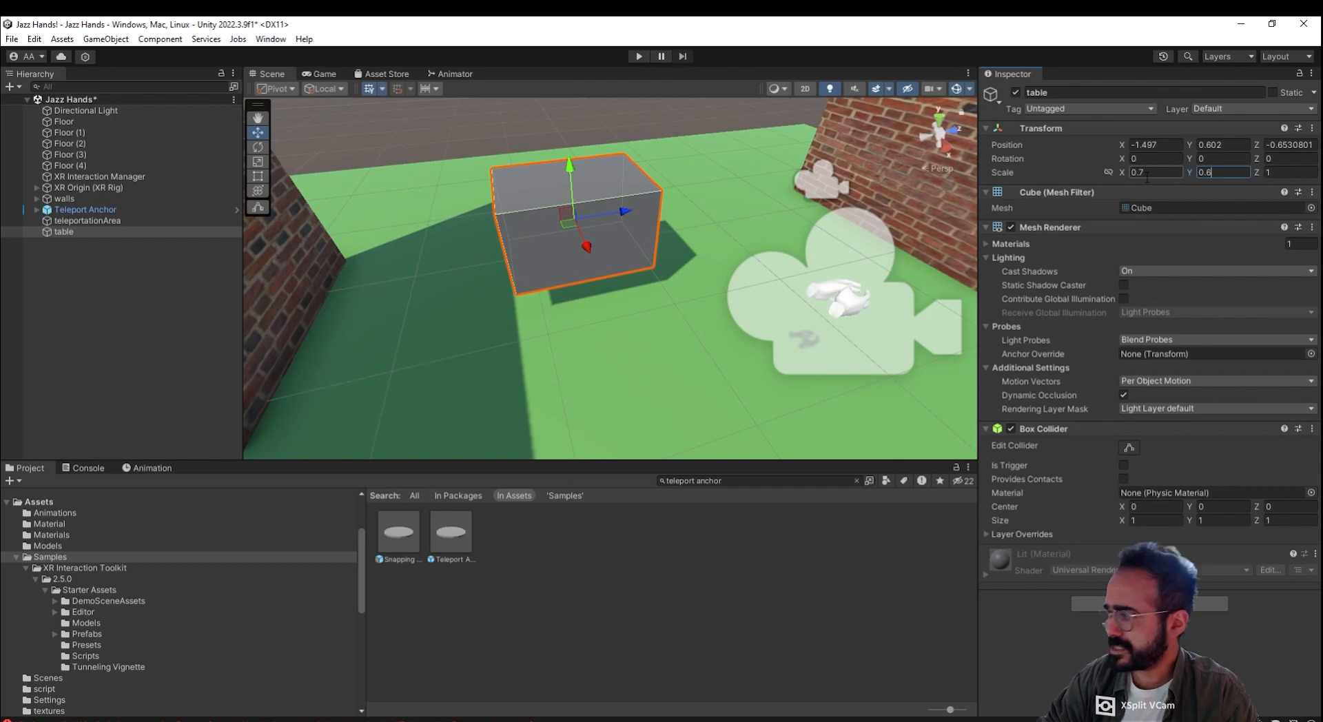
key(Tab)
text(2)
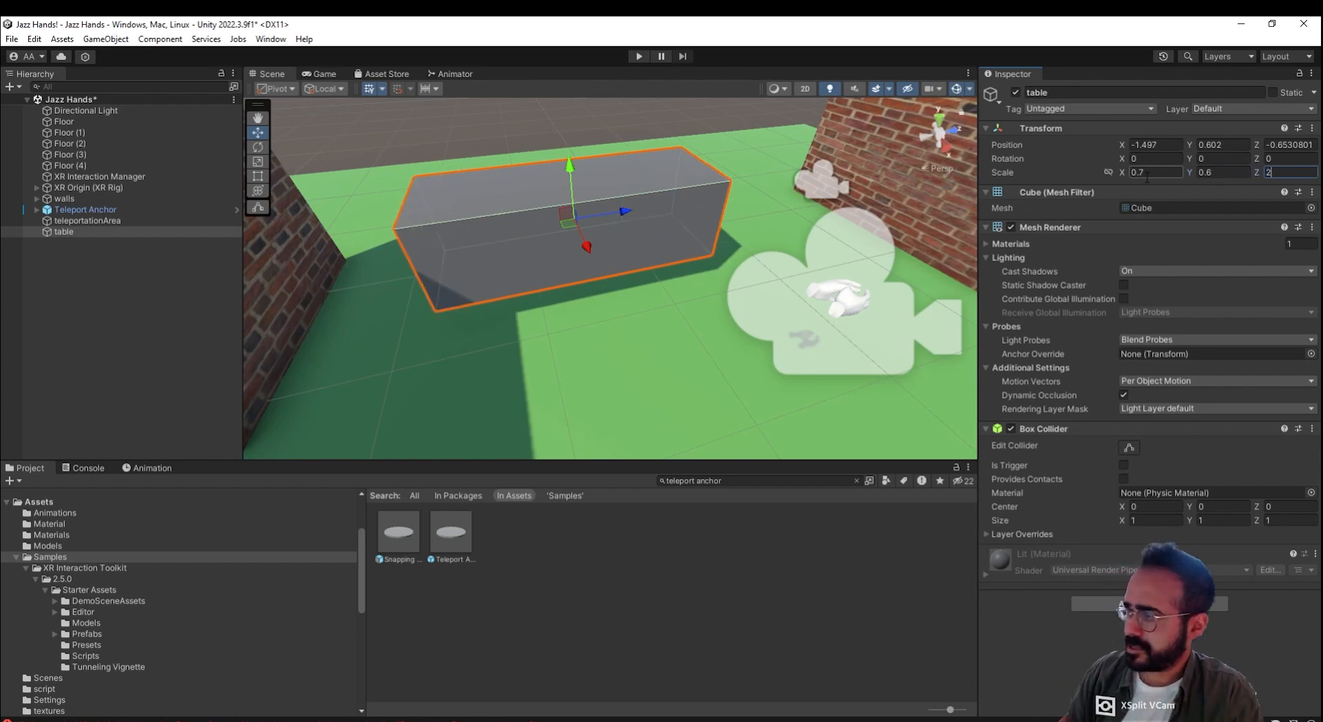
Step: Shift the table along X to about -1.84 and lower it to about Y 0.30 so it rests on the floor
alt+drag(654, 318, 700, 331)
middle_drag(700, 331, 1003, 341)
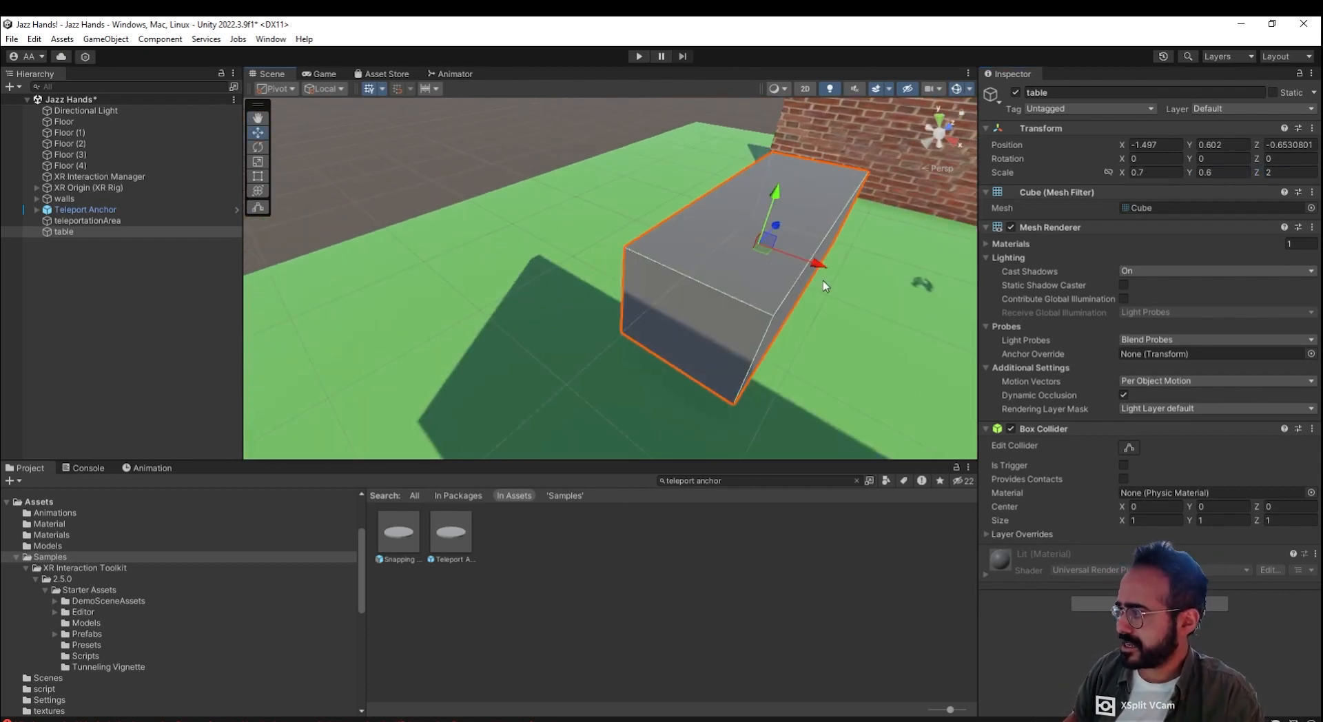
drag(820, 264, 779, 251)
alt+drag(783, 317, 675, 242)
key(f)
drag(614, 230, 610, 272)
scroll(765, 383, down, 4)
alt+drag(701, 351, 690, 394)
middle_drag(689, 395, 639, 387)
scroll(640, 386, up, 2)
scroll(640, 391, up, 3)
middle_drag(505, 410, 623, 349)
click(108, 234)
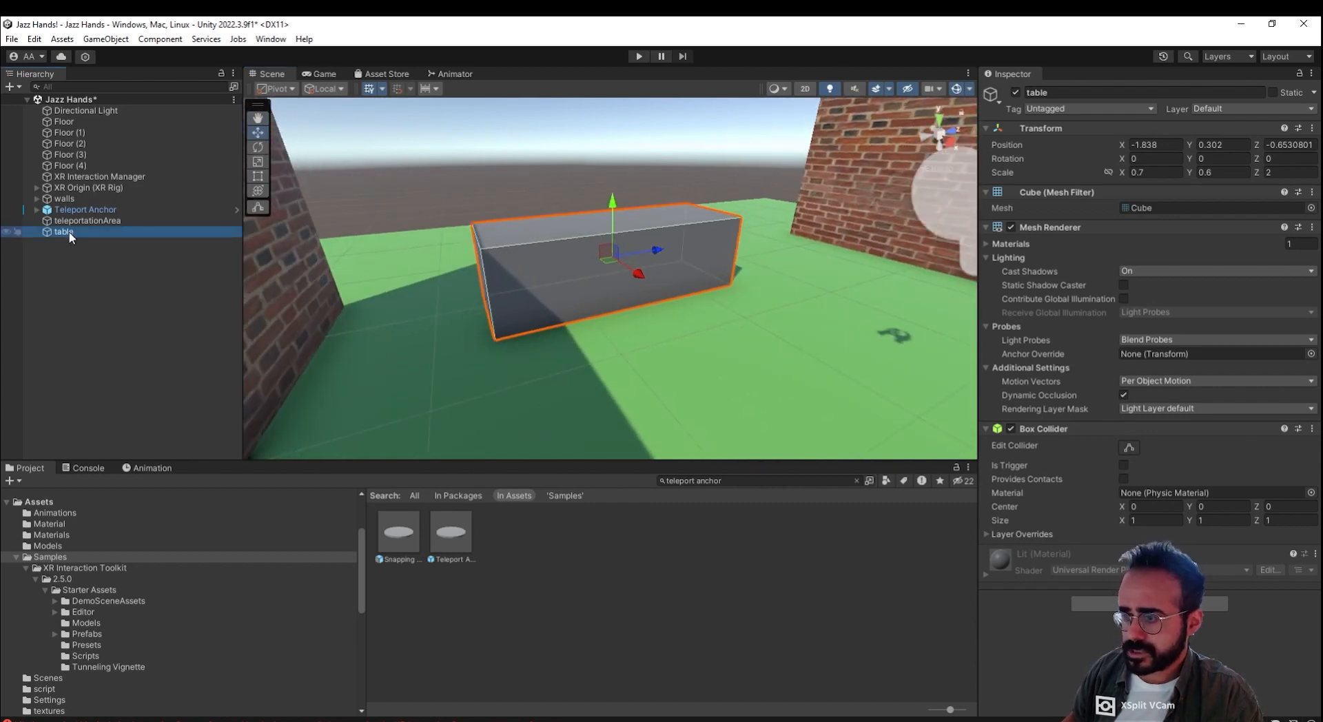
click(84, 275)
right_click(84, 275)
mouse_move(183, 489)
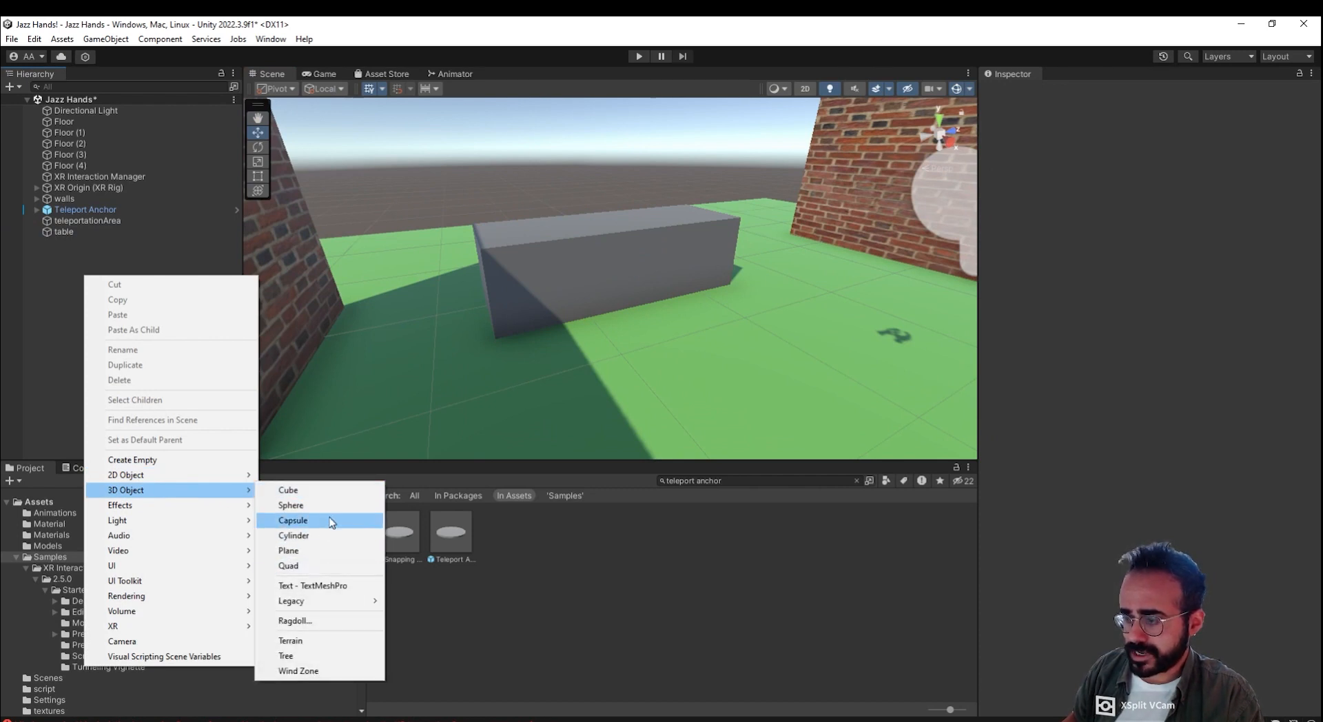
click(291, 506)
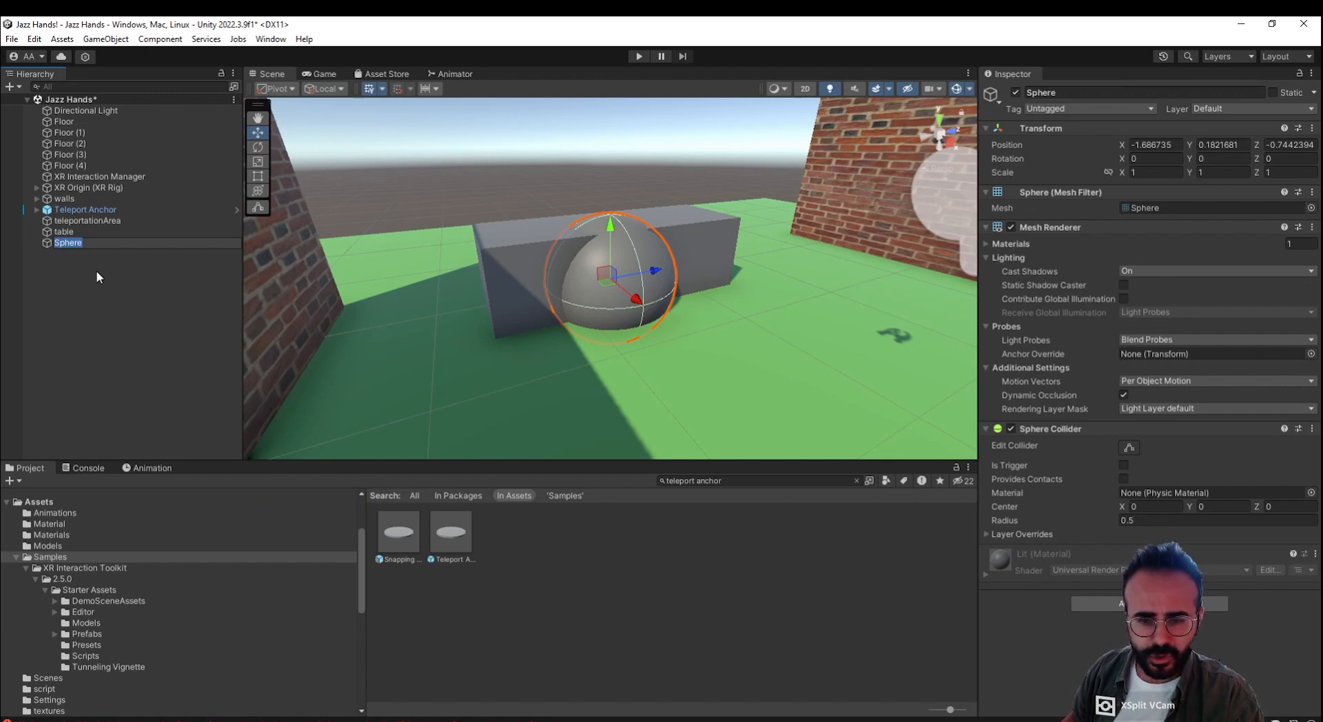
click(124, 246)
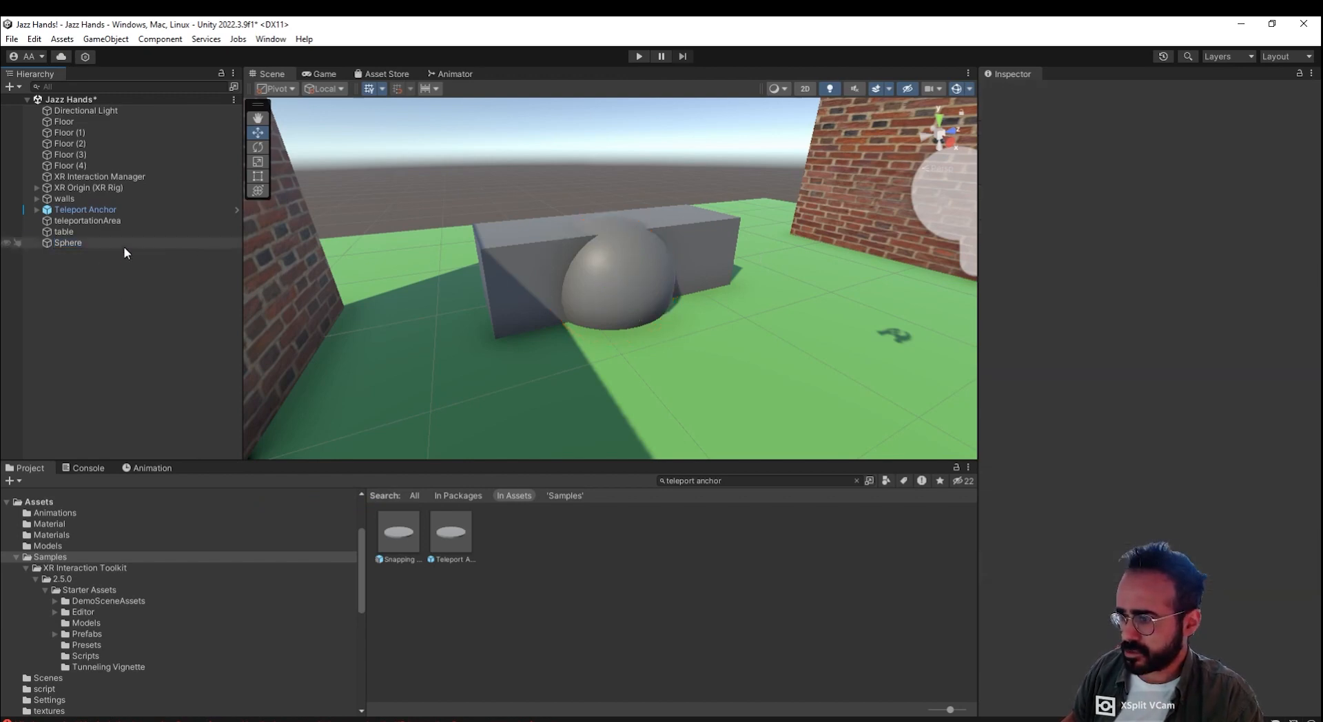
right_click(125, 246)
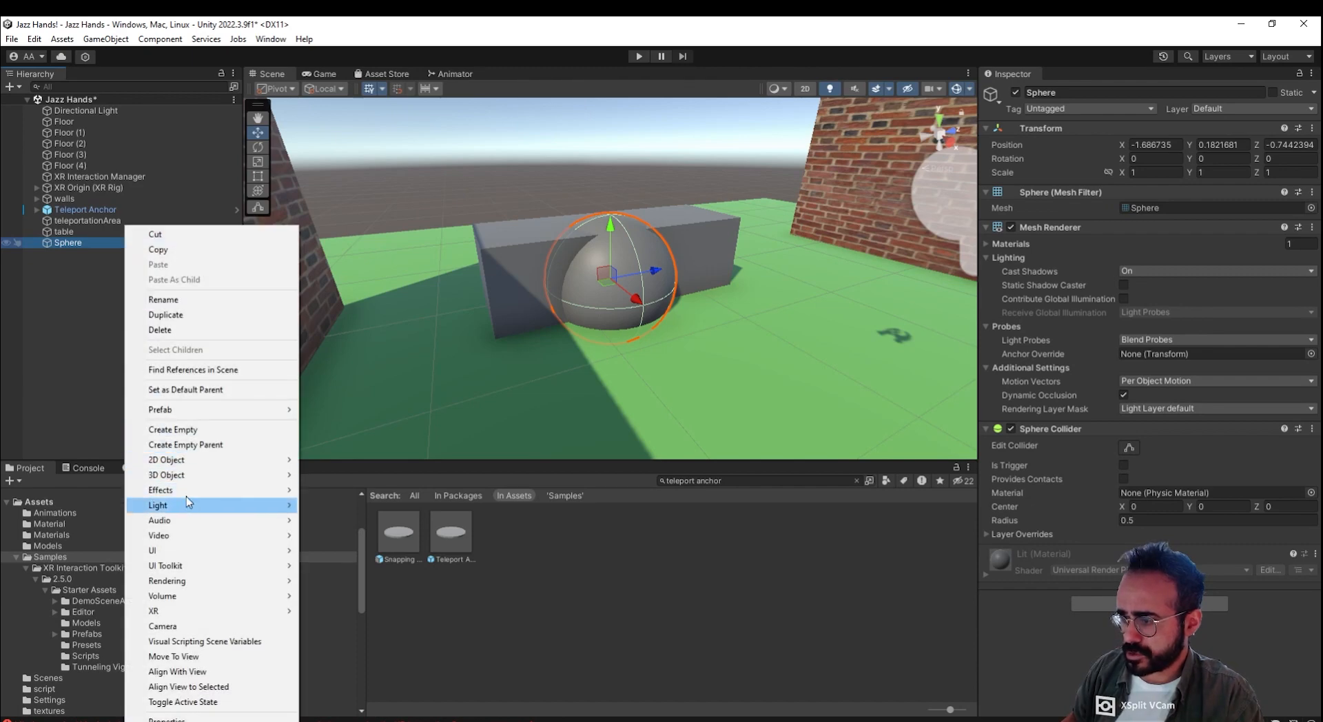
click(190, 331)
Step: Add a second cube to the scene and name it interactableOne
right_click(125, 321)
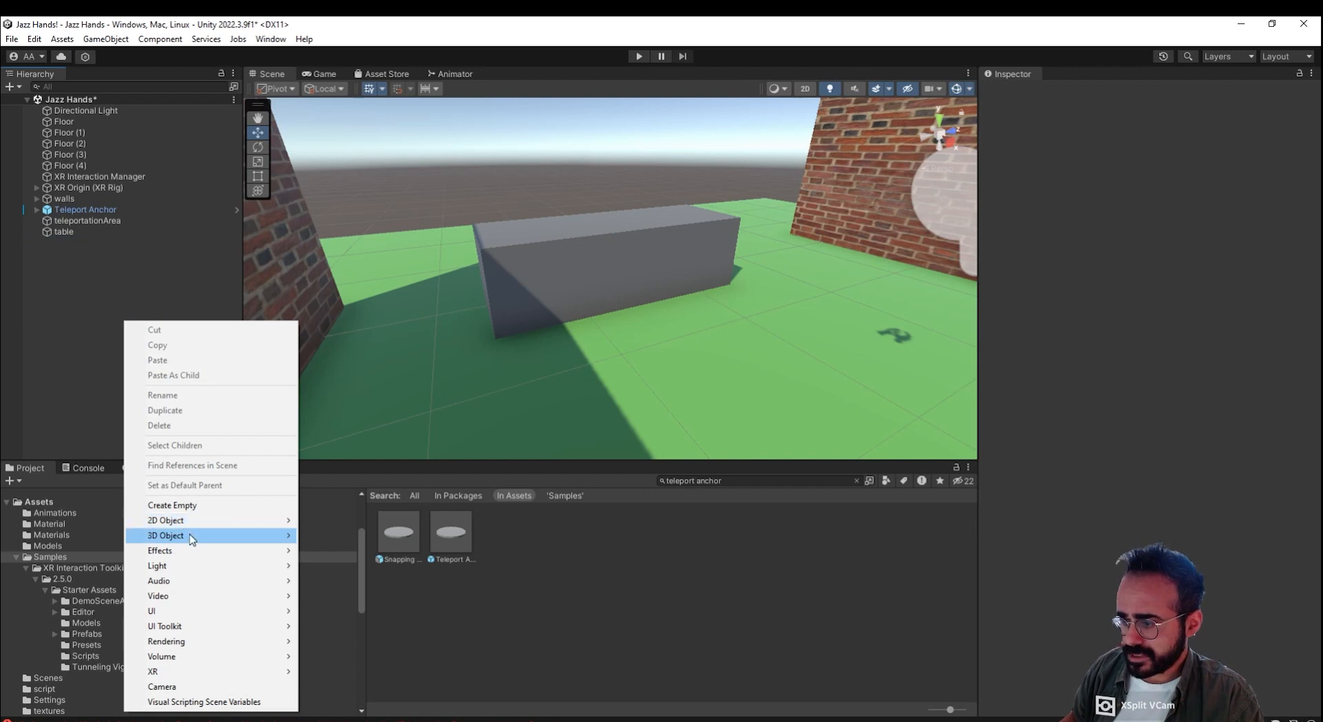
click(392, 532)
click(392, 531)
right_click(189, 353)
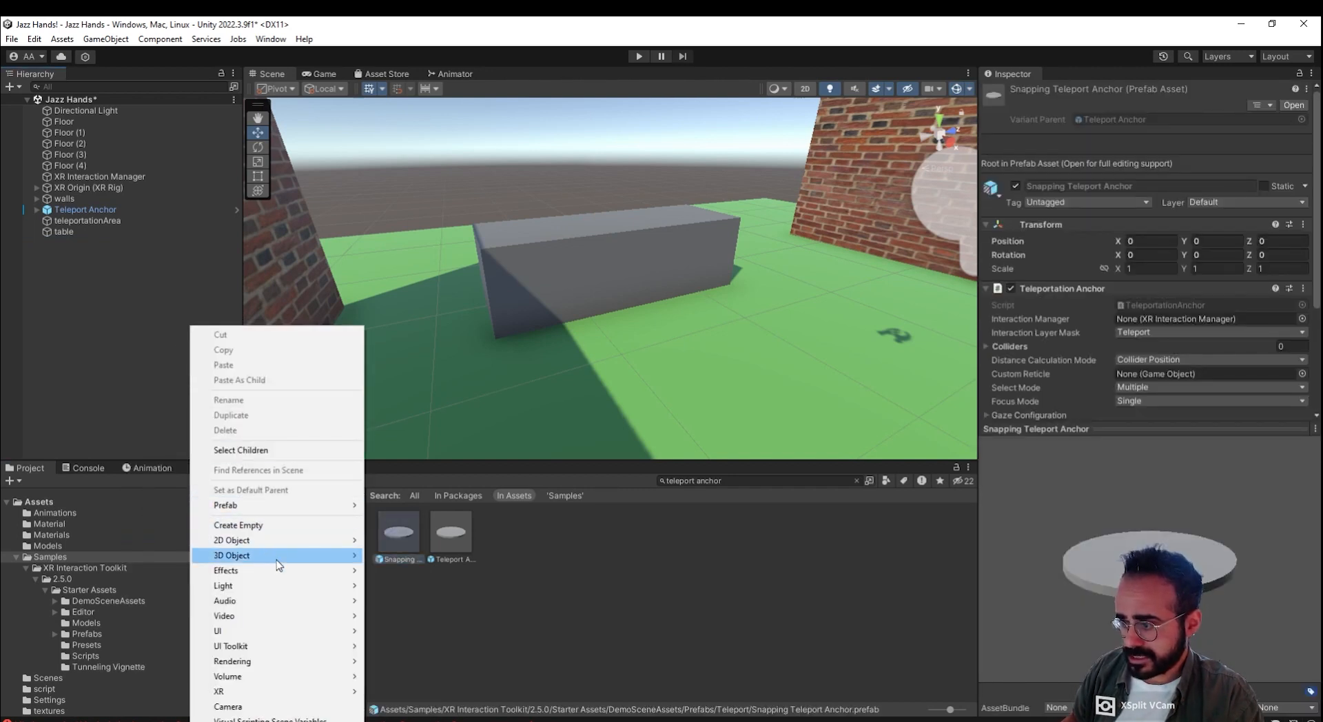
mouse_move(286, 557)
click(390, 556)
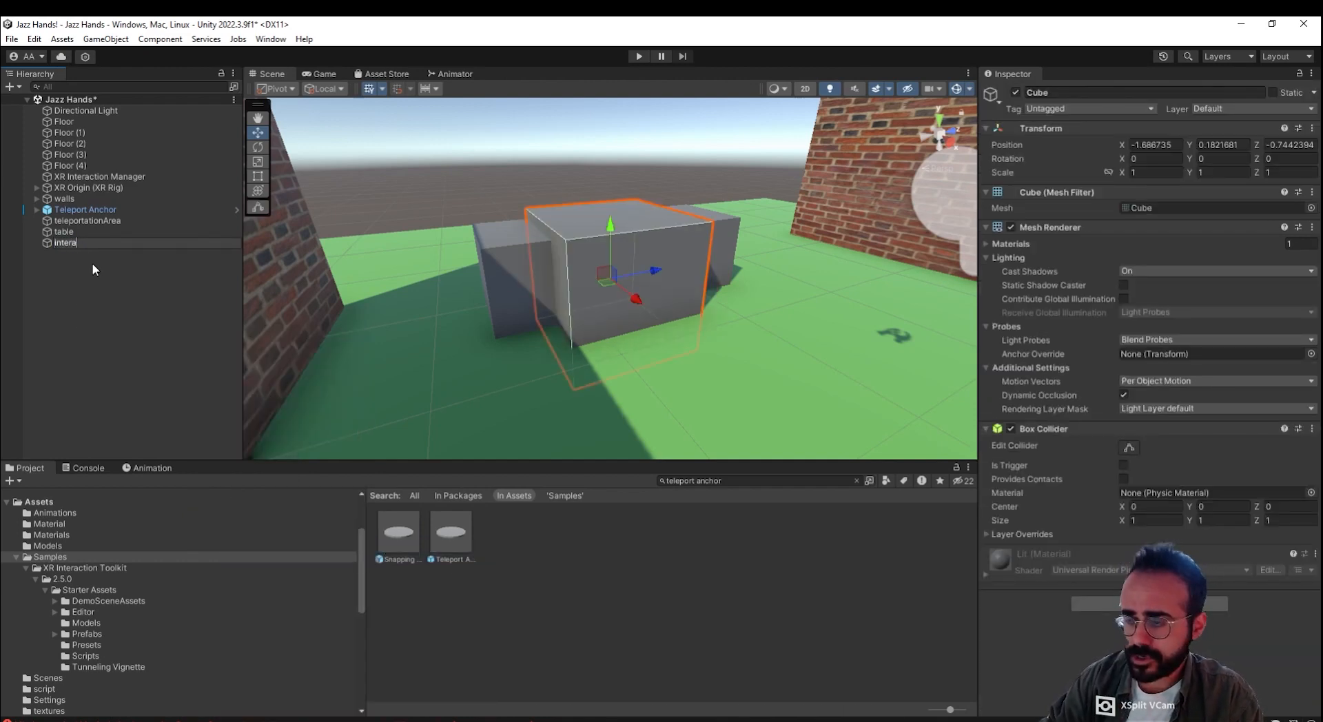
text(InteractableOP)
key(BackSpace)
key(BackSpace)
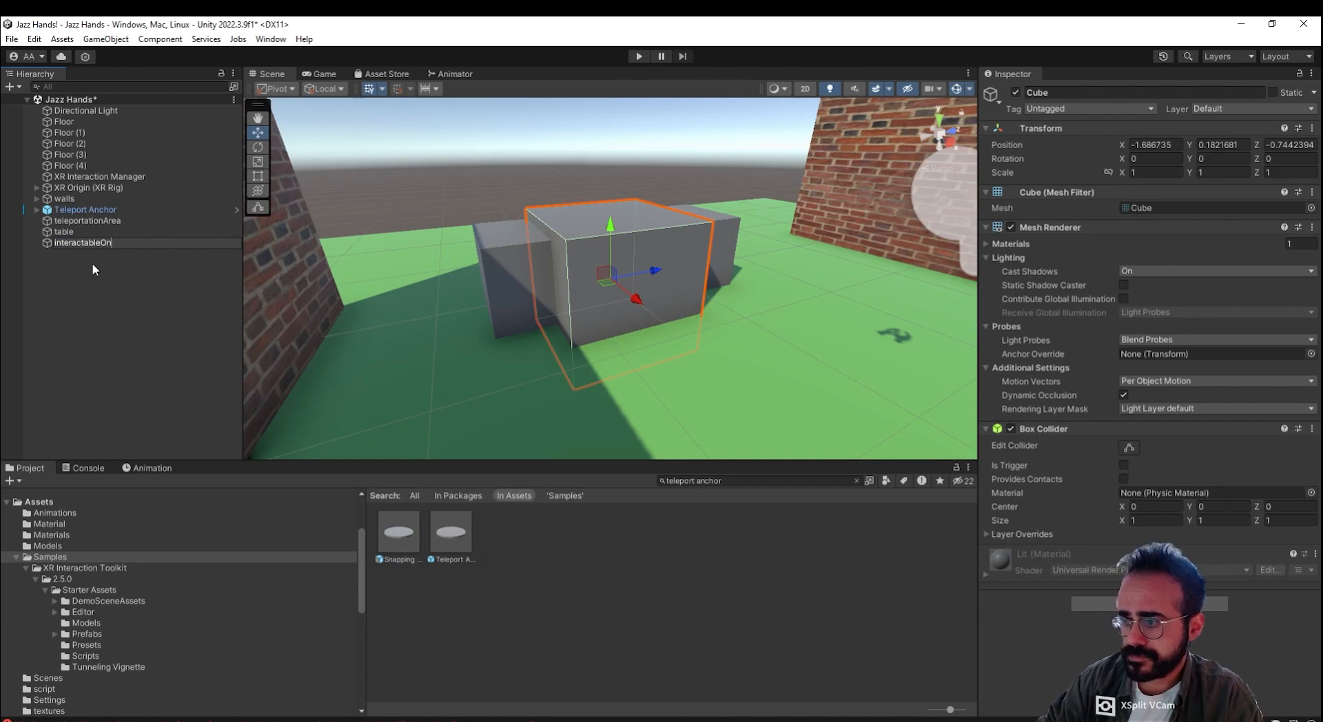
key(Return)
Step: Set the scale of interactableOne to 0.2 on the X, Y and Z axes
click(1142, 174)
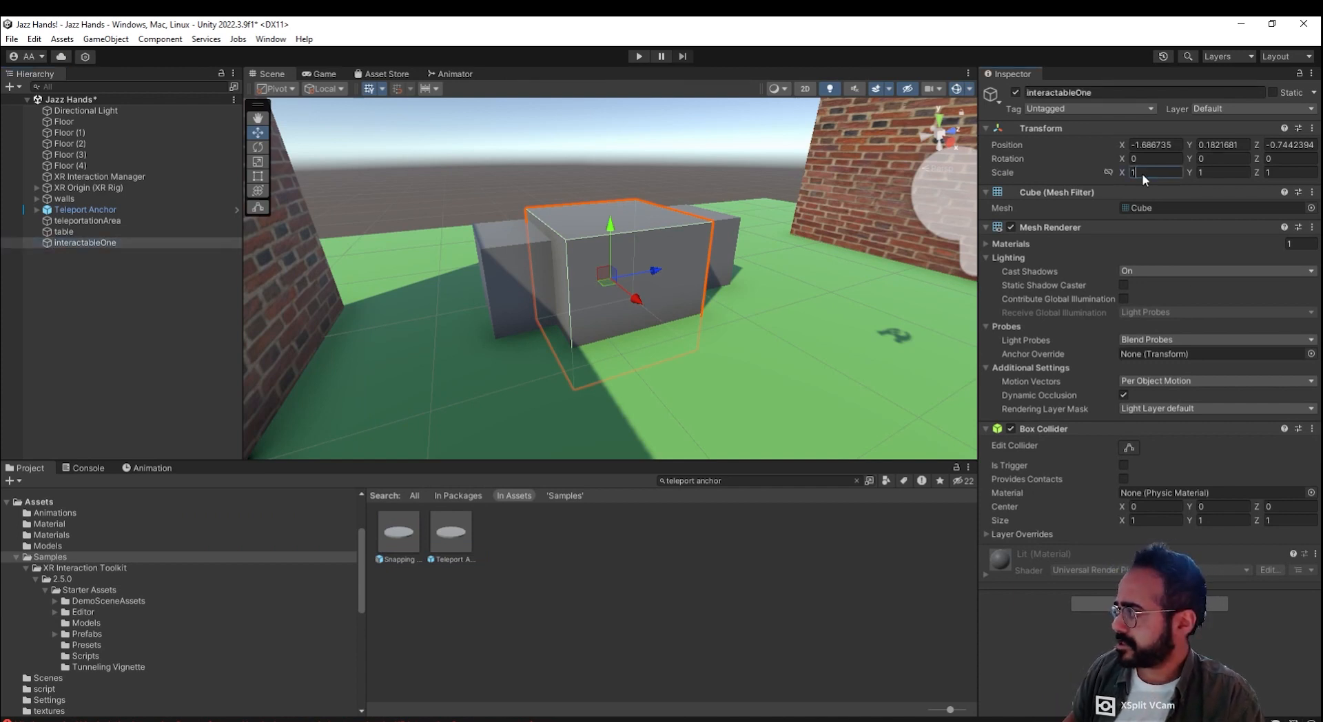
text(0)
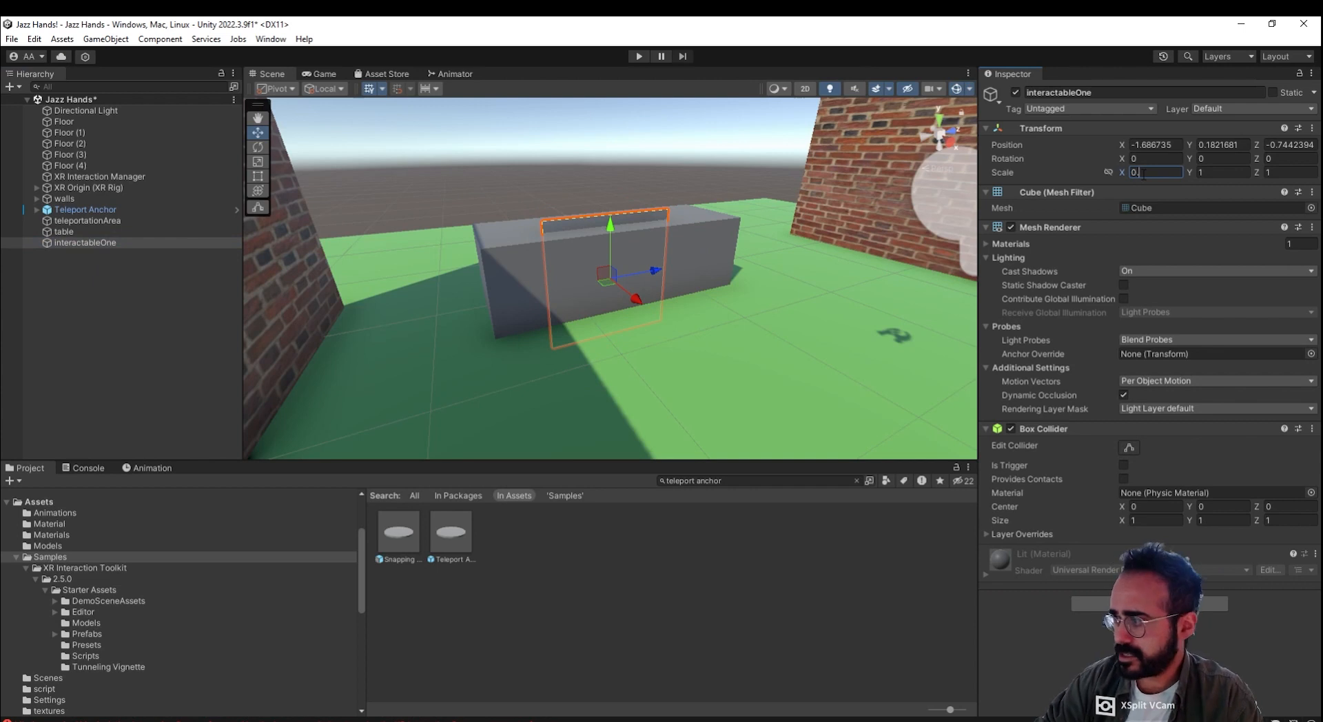
text(.2)
key(Tab)
text(0.02)
key(Tab)
text(0.)
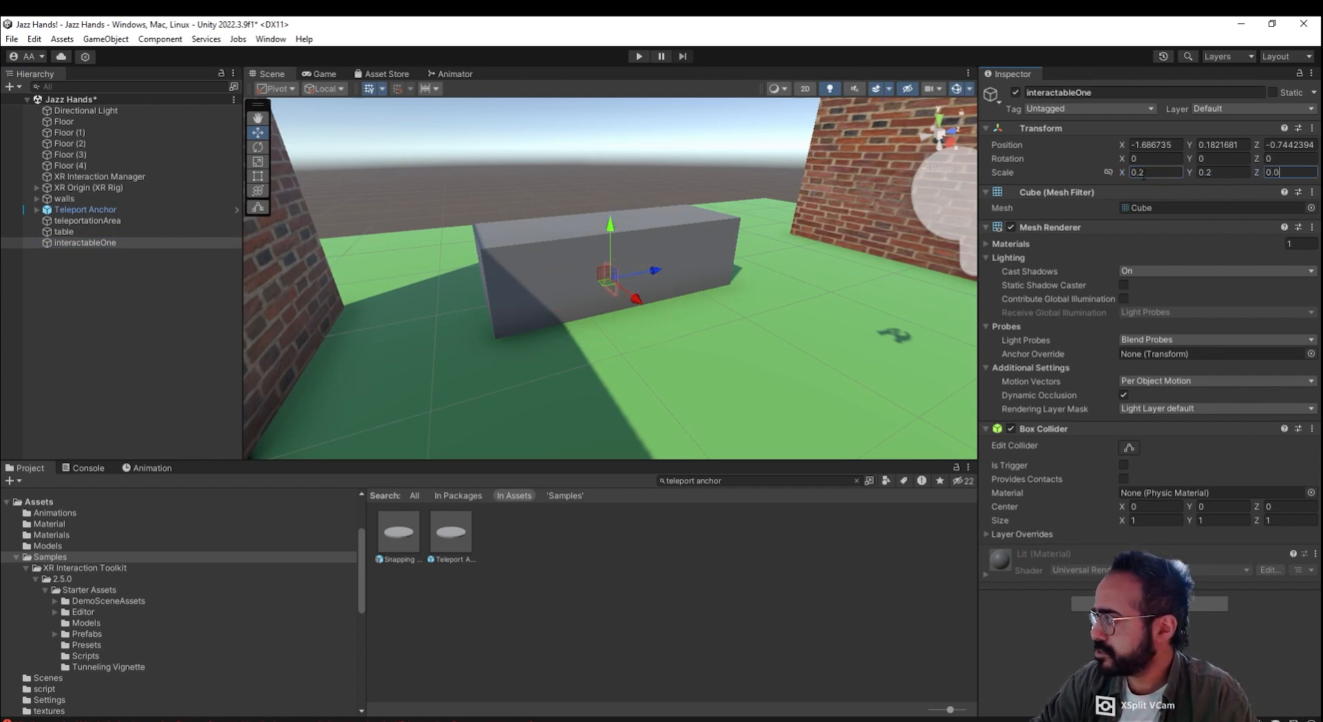
Step: Move interactableOne above the tabletop to about Y 0.76 and Z -1.06, and set its scale to 0.1 on all axes
drag(610, 226, 582, 298)
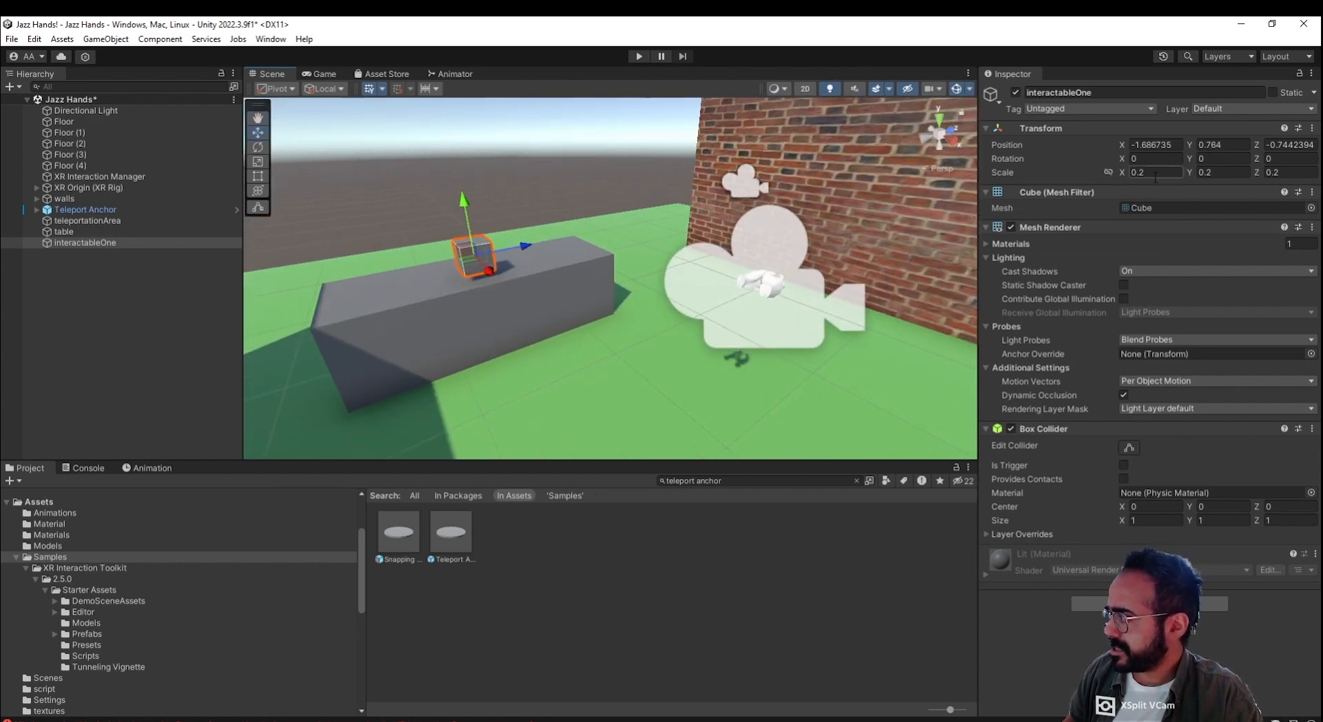
key(BackSpace)
text(1)
key(Tab)
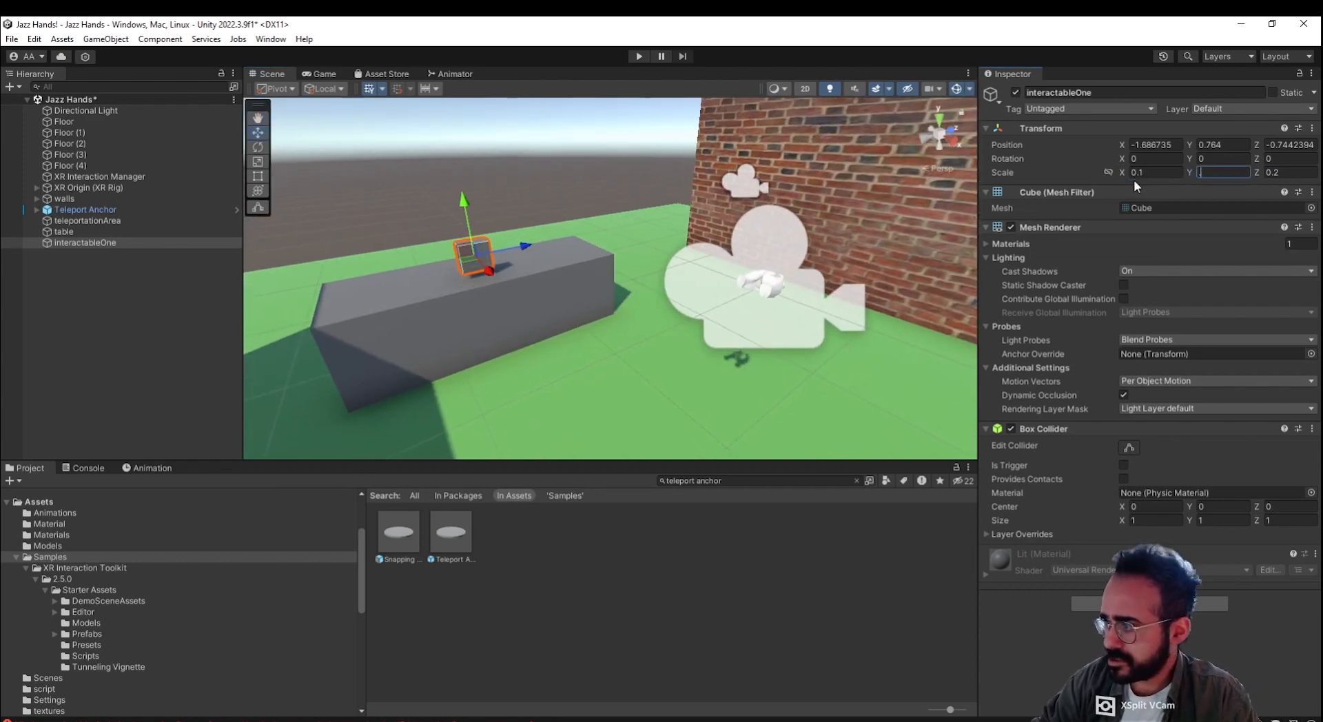
text(0.1)
key(Tab)
text(0.1)
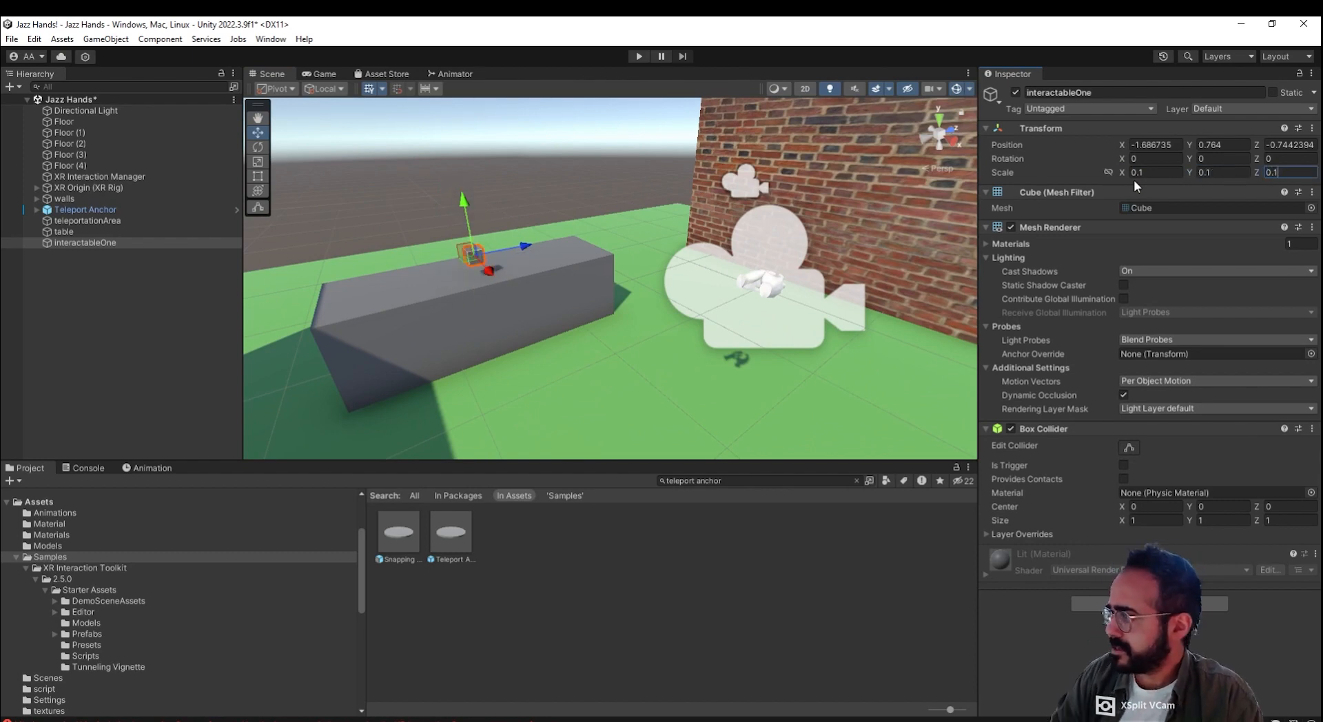
alt+drag(526, 284, 597, 215)
click(192, 246)
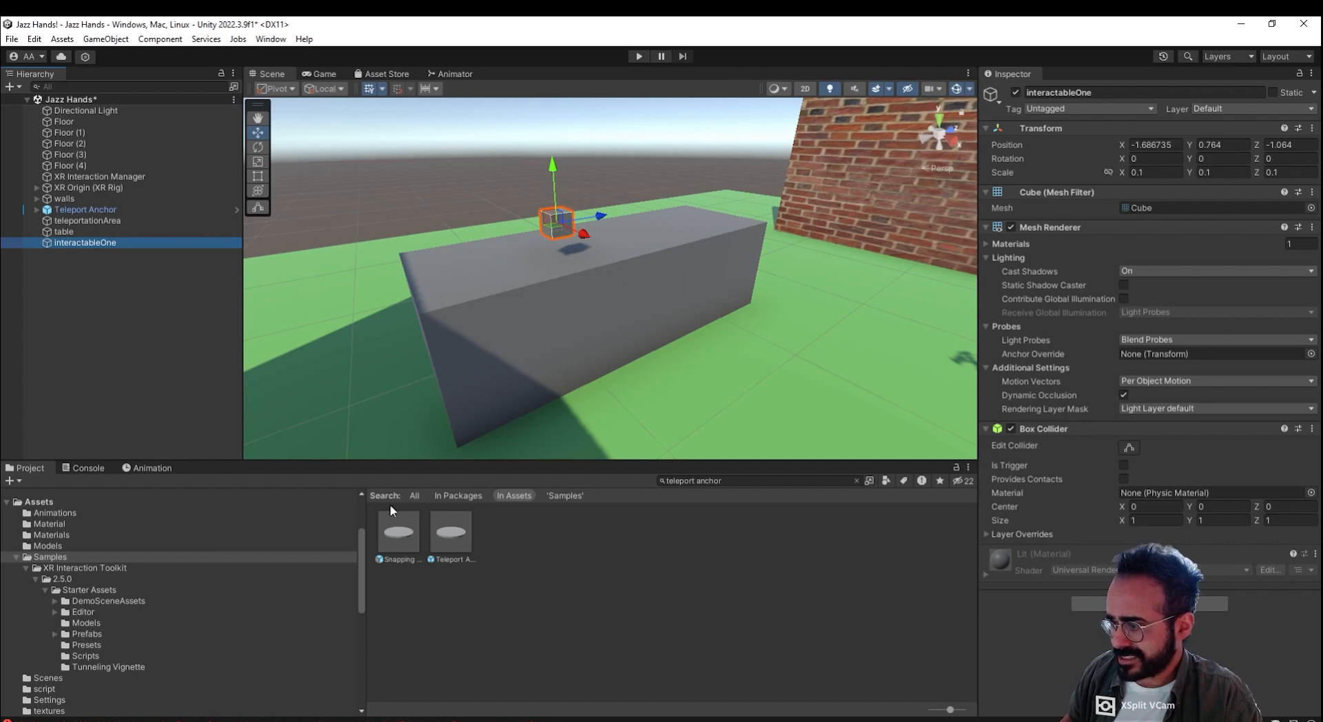
Step: Create a new material named green in the project's Assets/Material folder
click(64, 497)
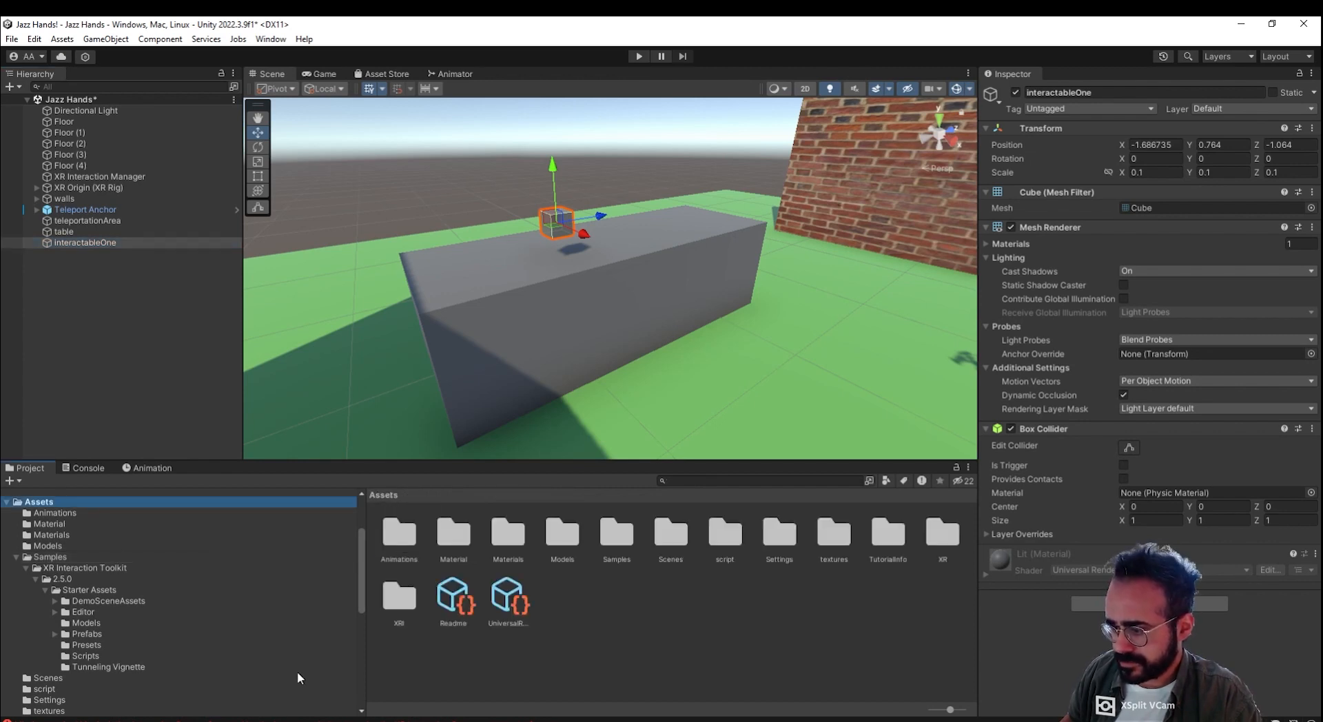
click(55, 601)
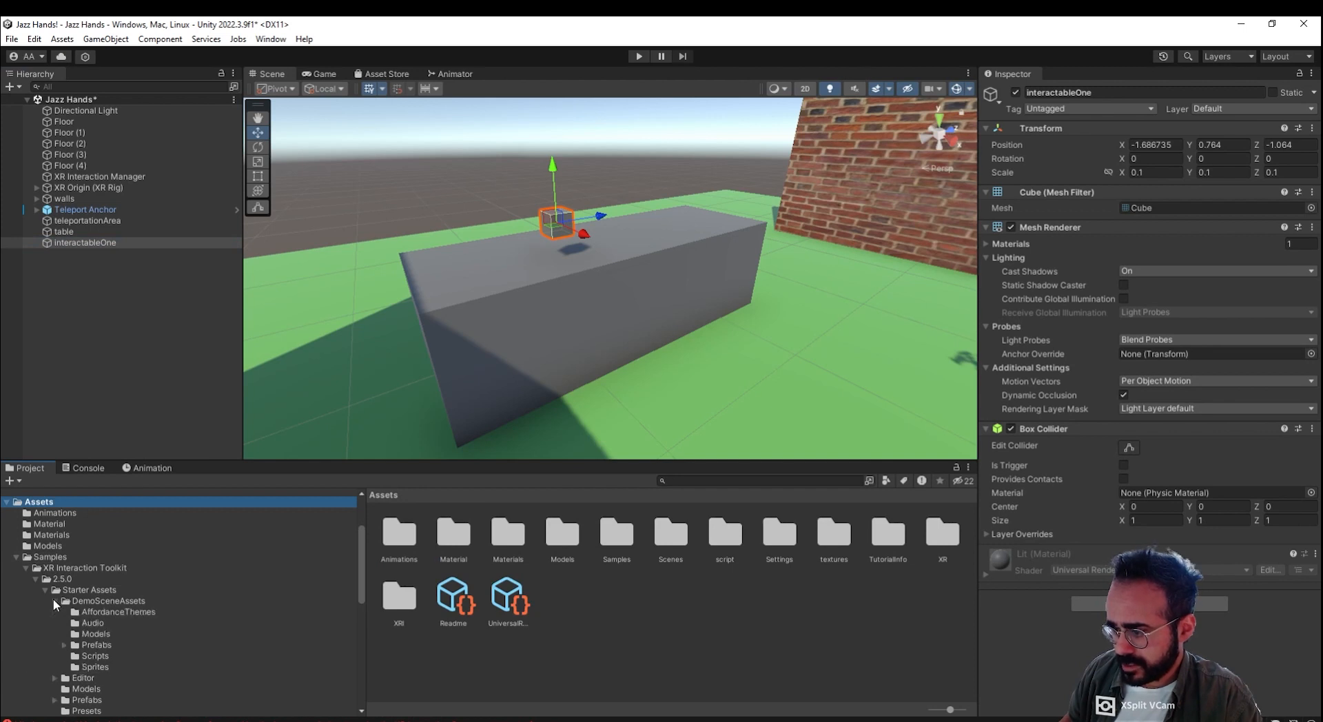
click(52, 598)
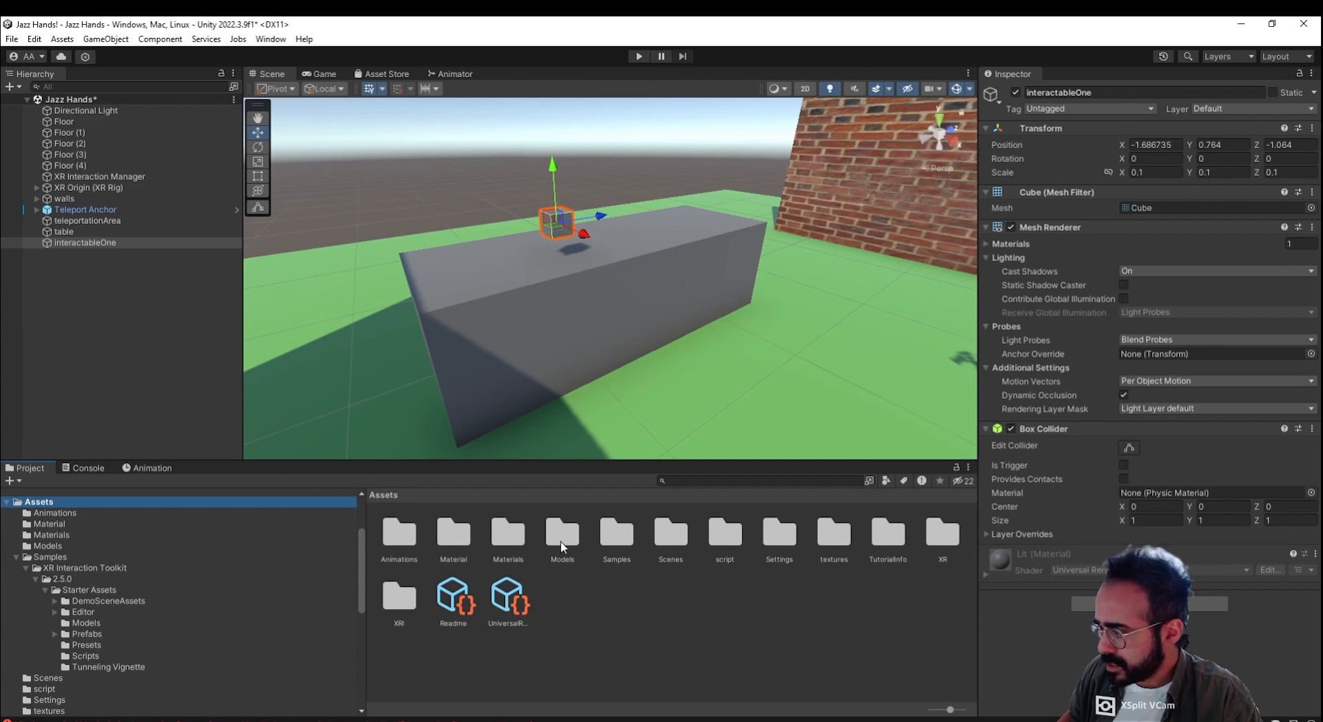
double_click(441, 548)
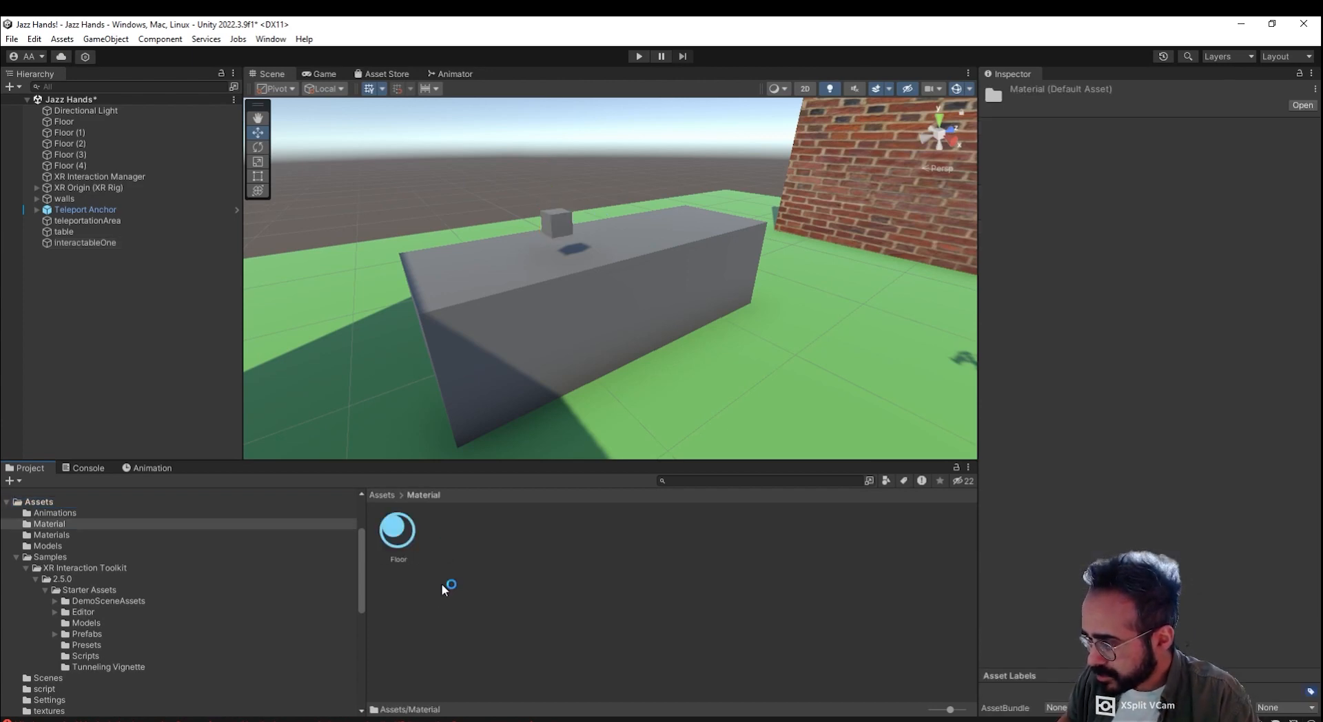
right_click(477, 575)
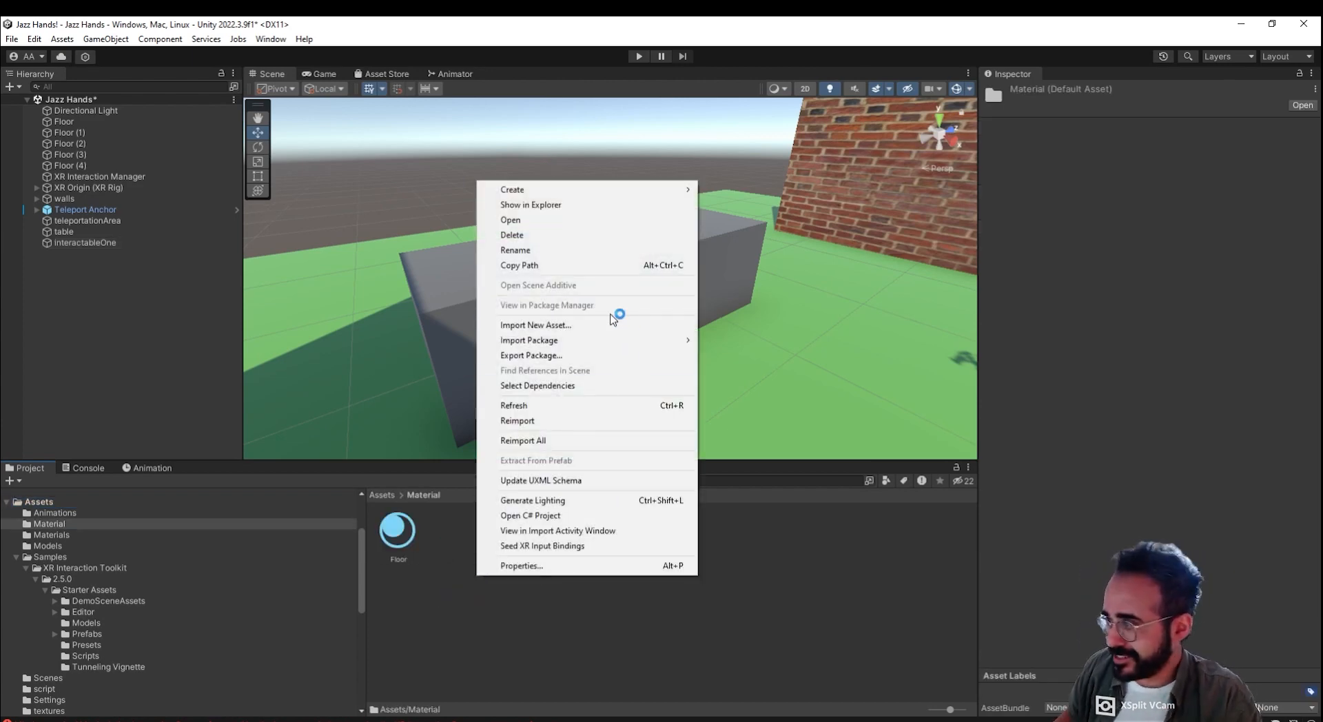
mouse_move(650, 190)
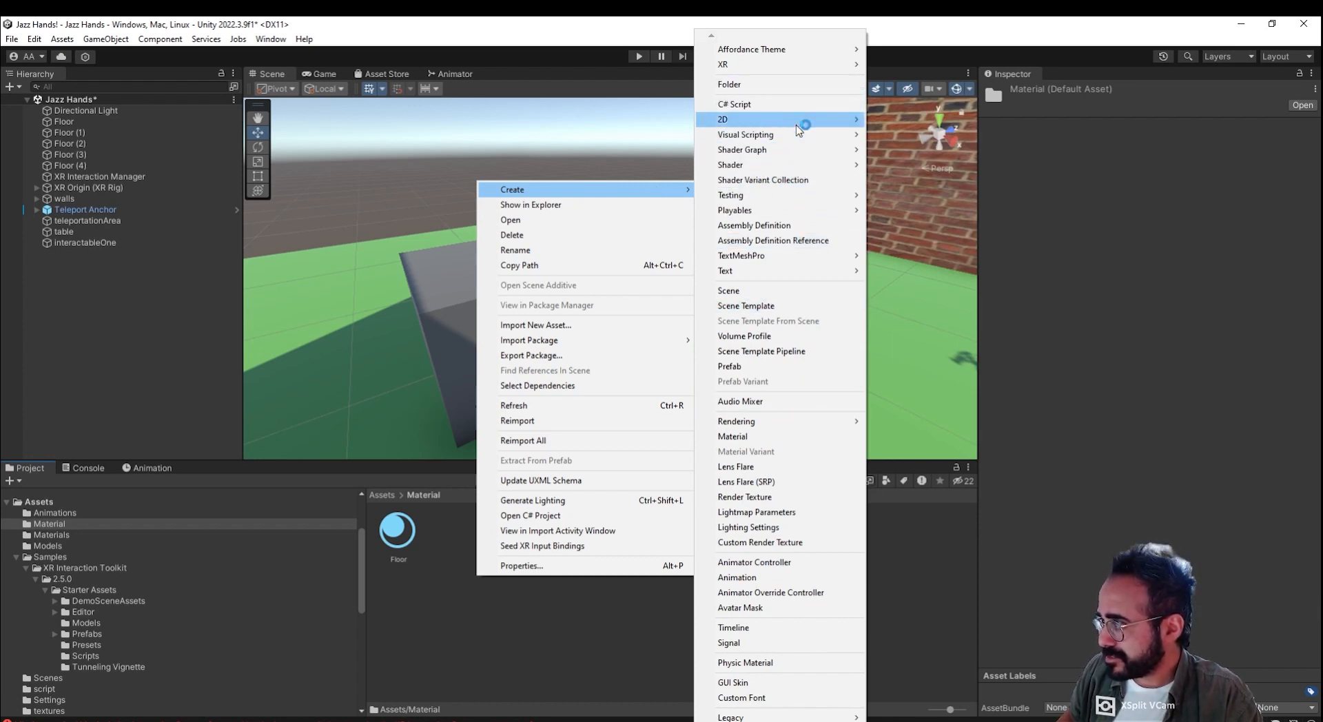
click(774, 436)
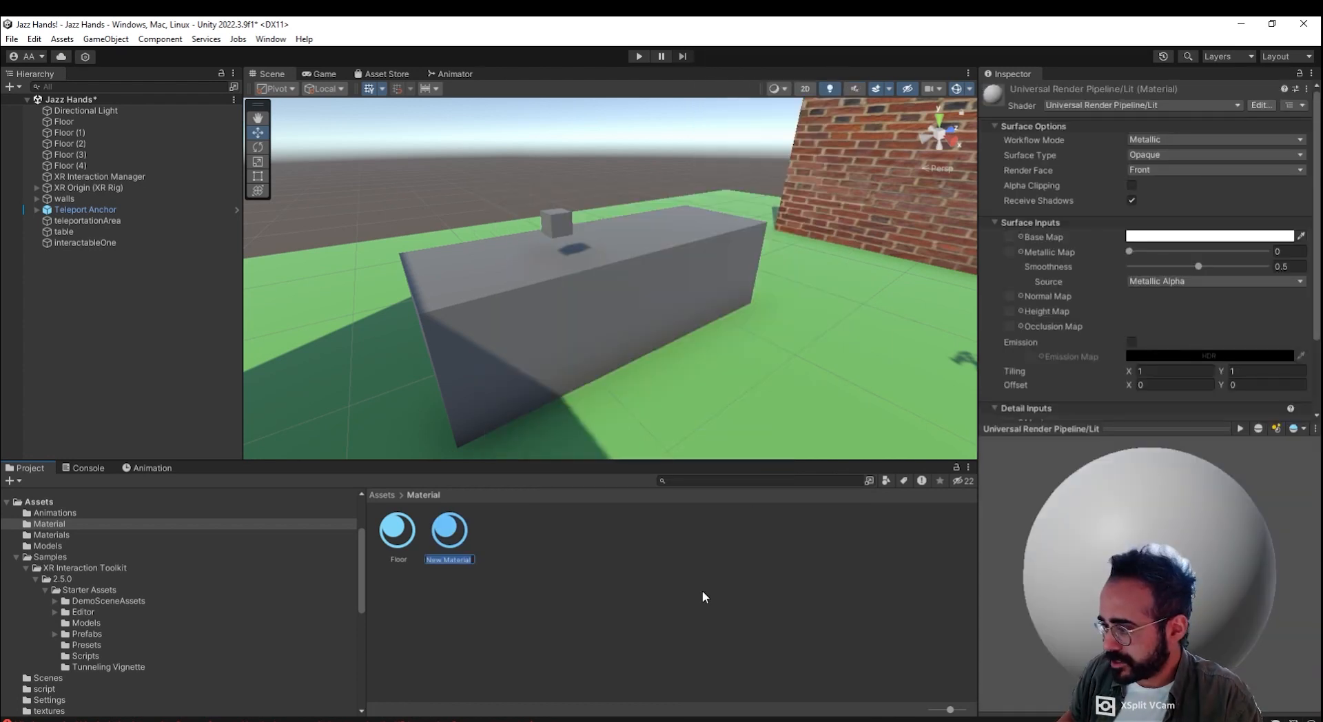
text(b)
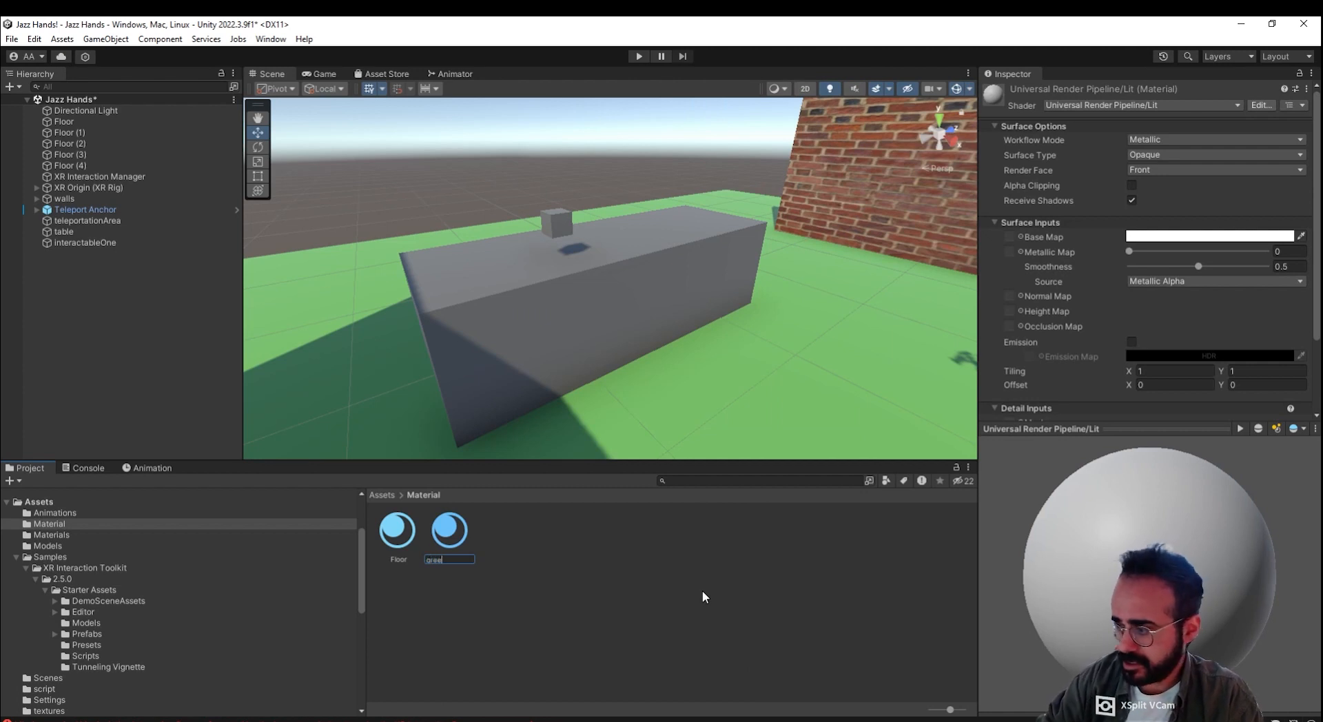
text(reen)
key(Return)
Step: Duplicate the green material twice and rename the copies blue and red
right_click(676, 582)
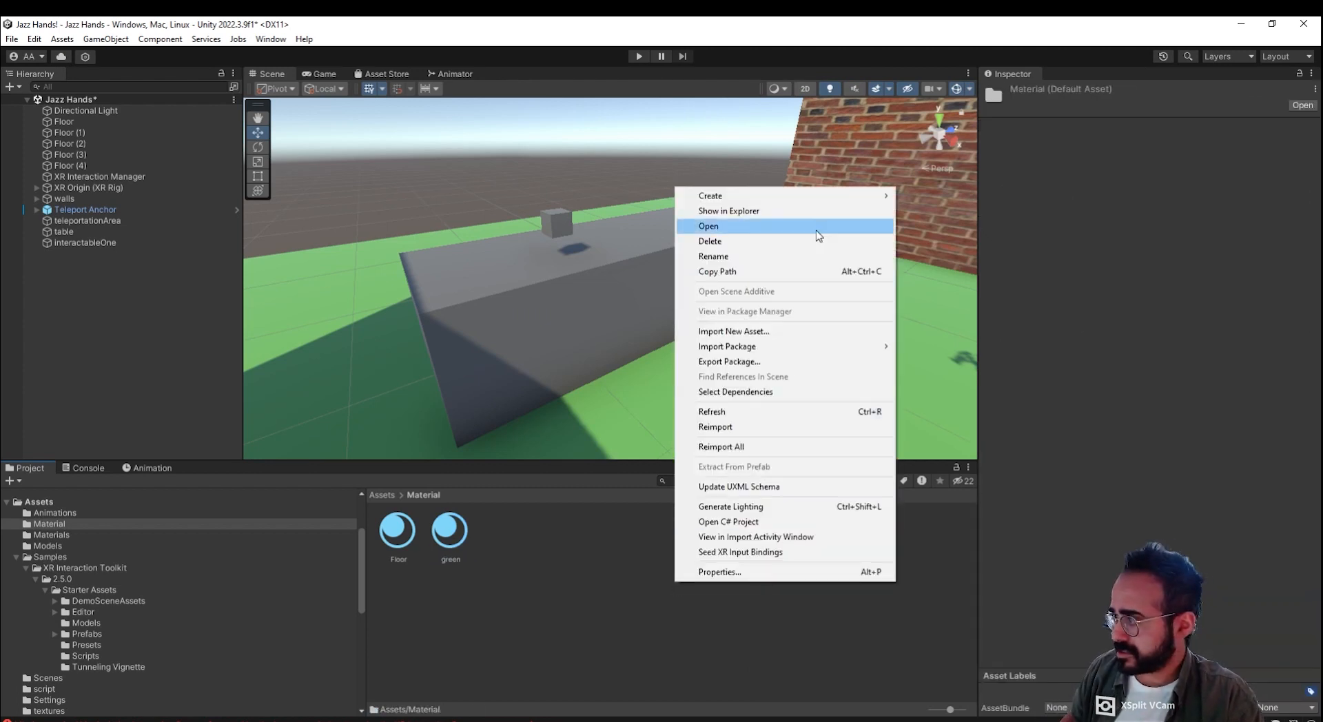
click(486, 514)
click(451, 538)
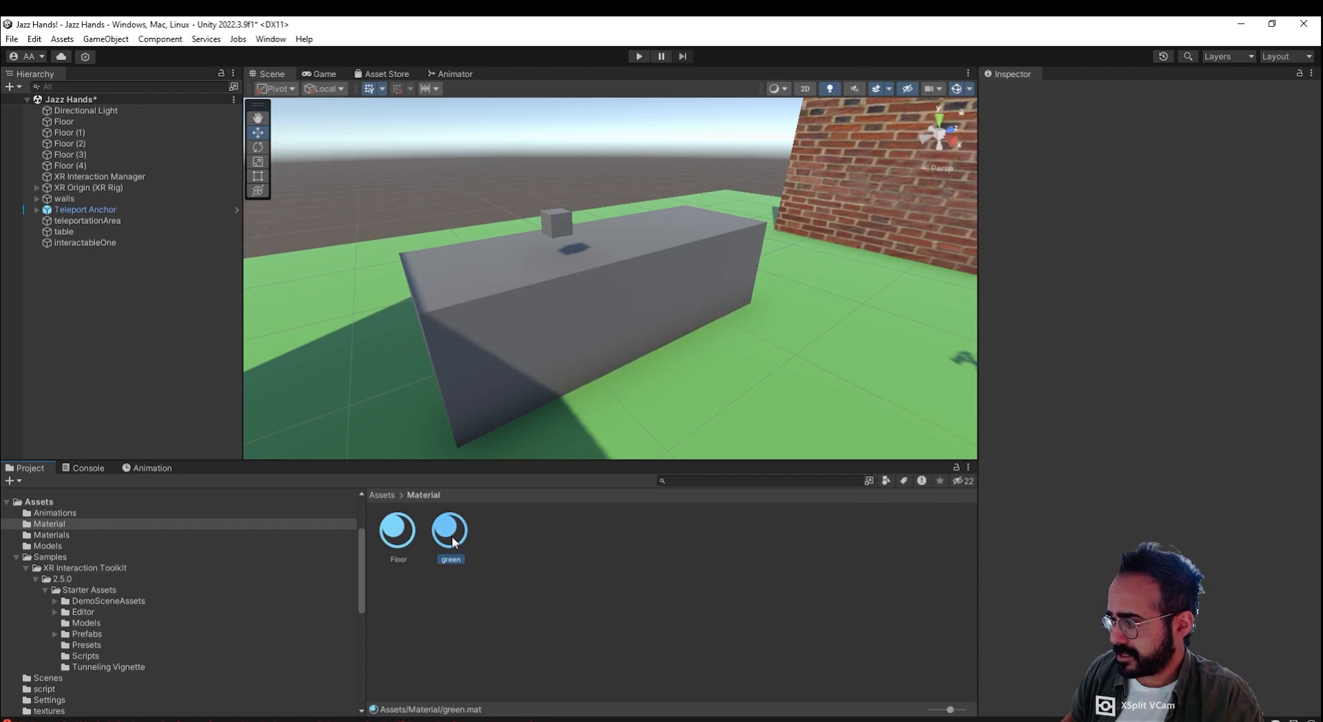
key(ctrl+d)
key(ctrl+d)
click(510, 545)
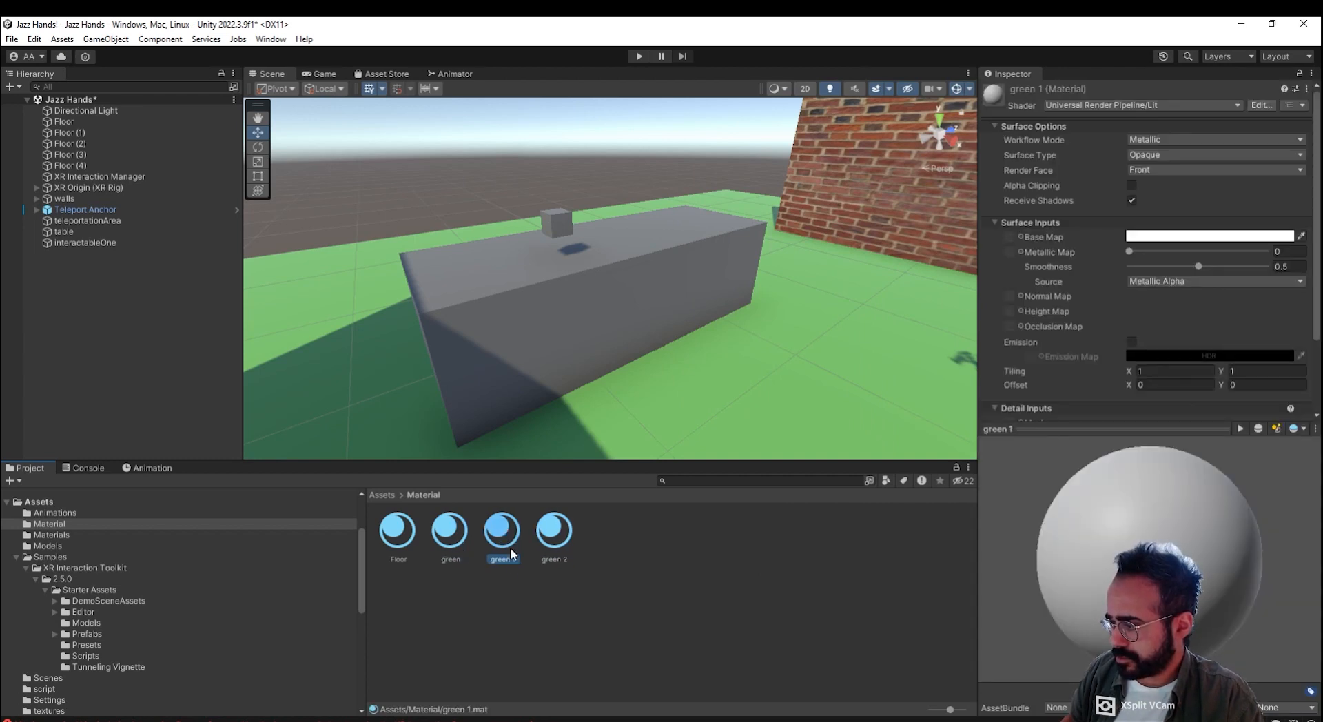
click(511, 560)
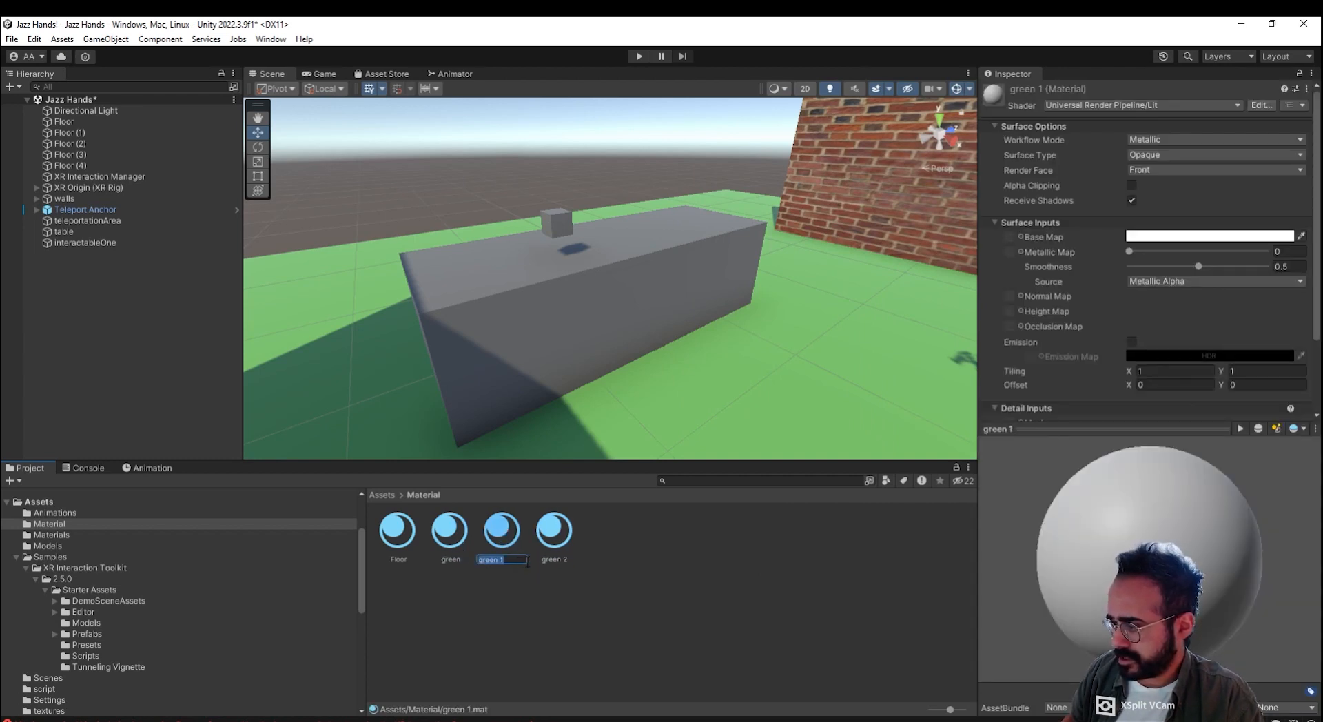
key(Return)
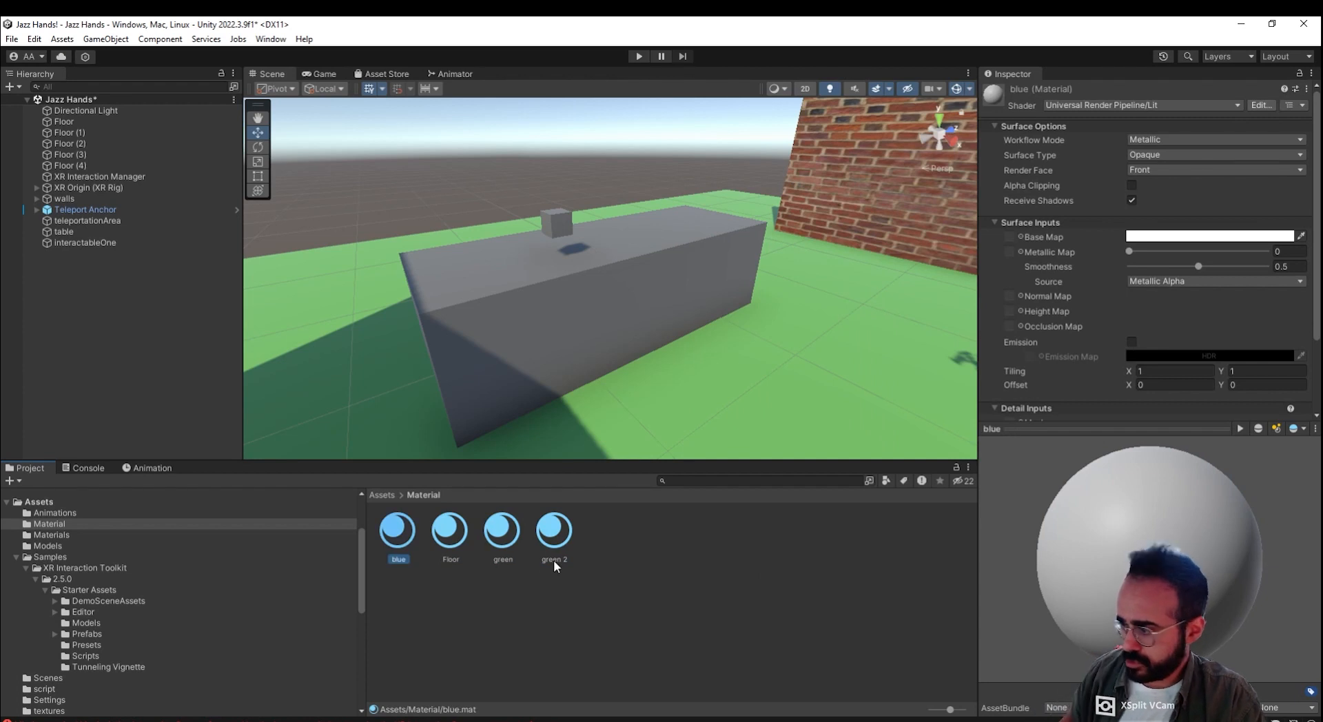
click(556, 564)
key(Return)
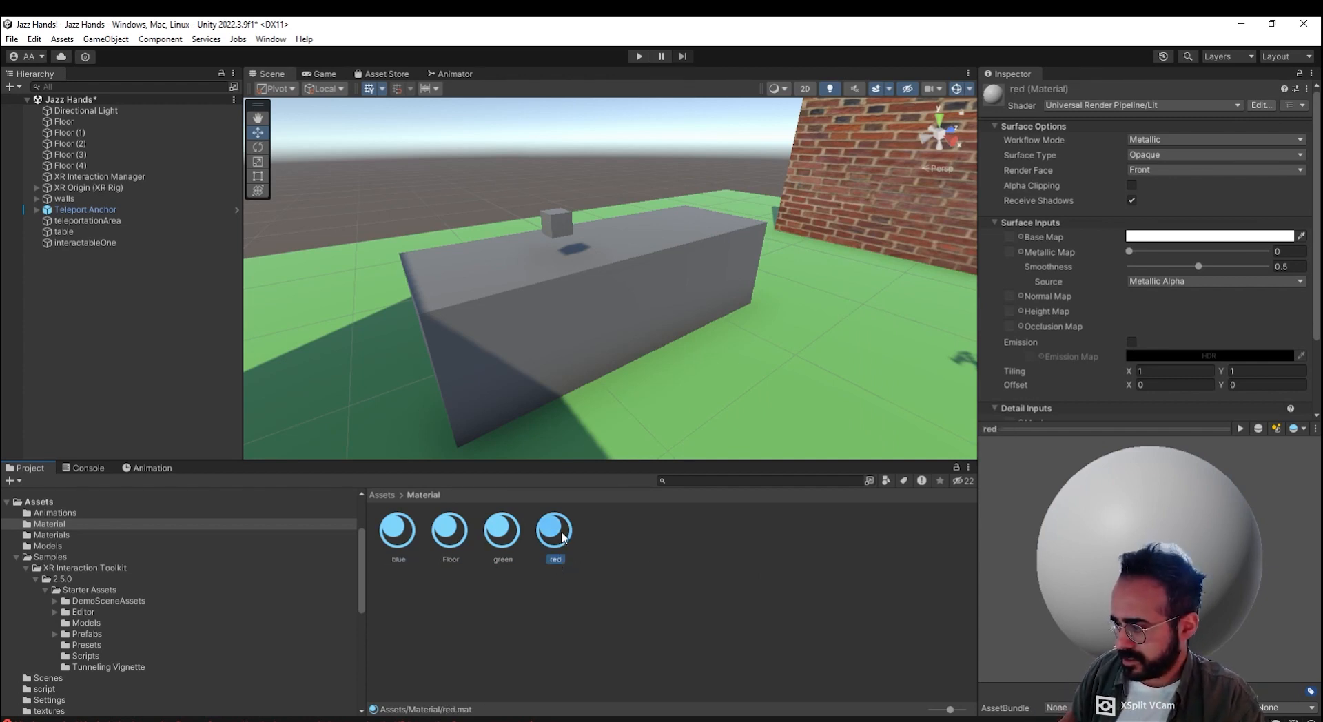
Step: Duplicate the red material and rename the copy yellow
key(ctrl+d)
click(615, 561)
text(yellow)
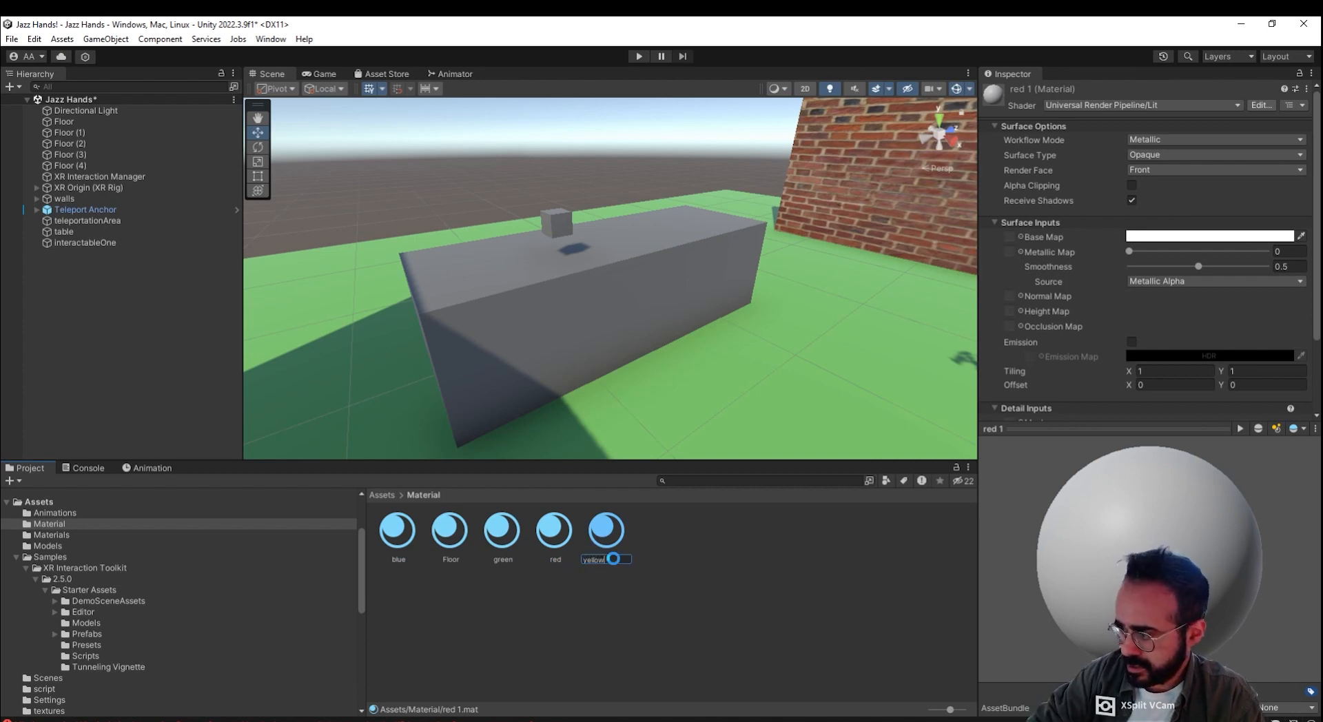
key(Return)
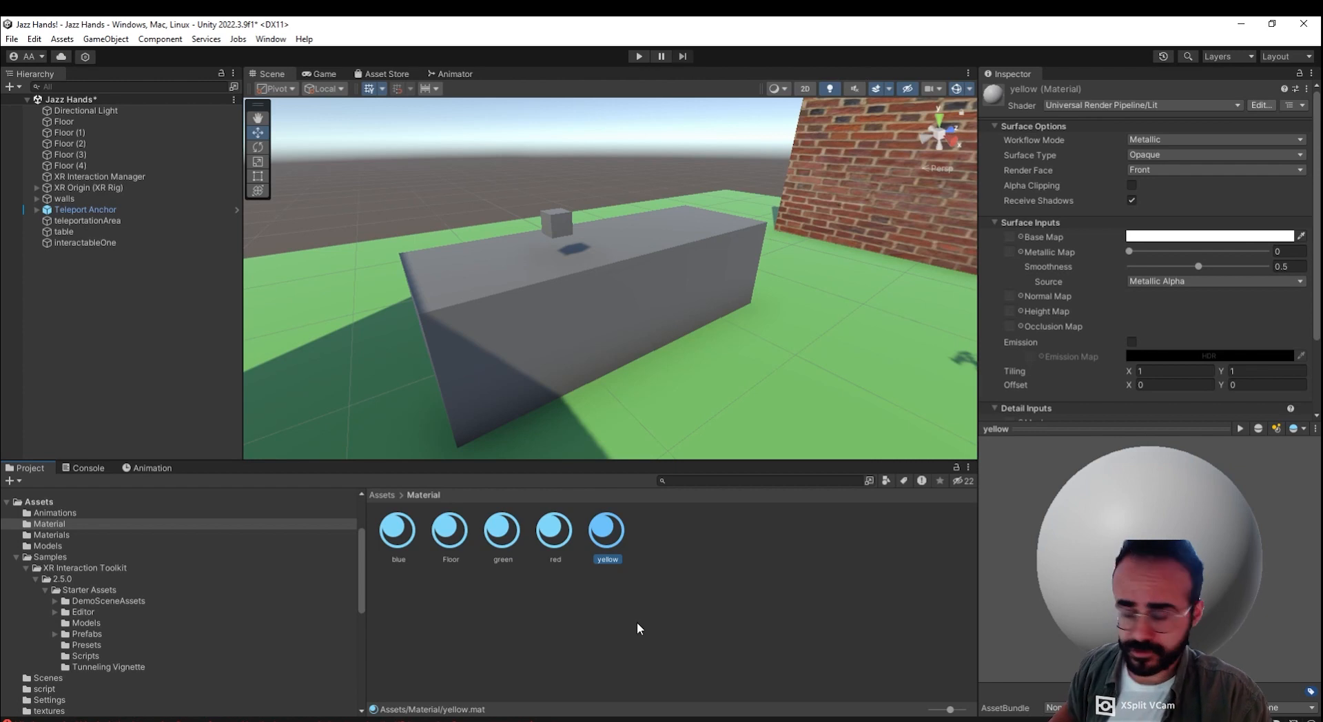
Step: Set the red material's base map colour to a bright red, hex F11414
click(560, 539)
click(1227, 237)
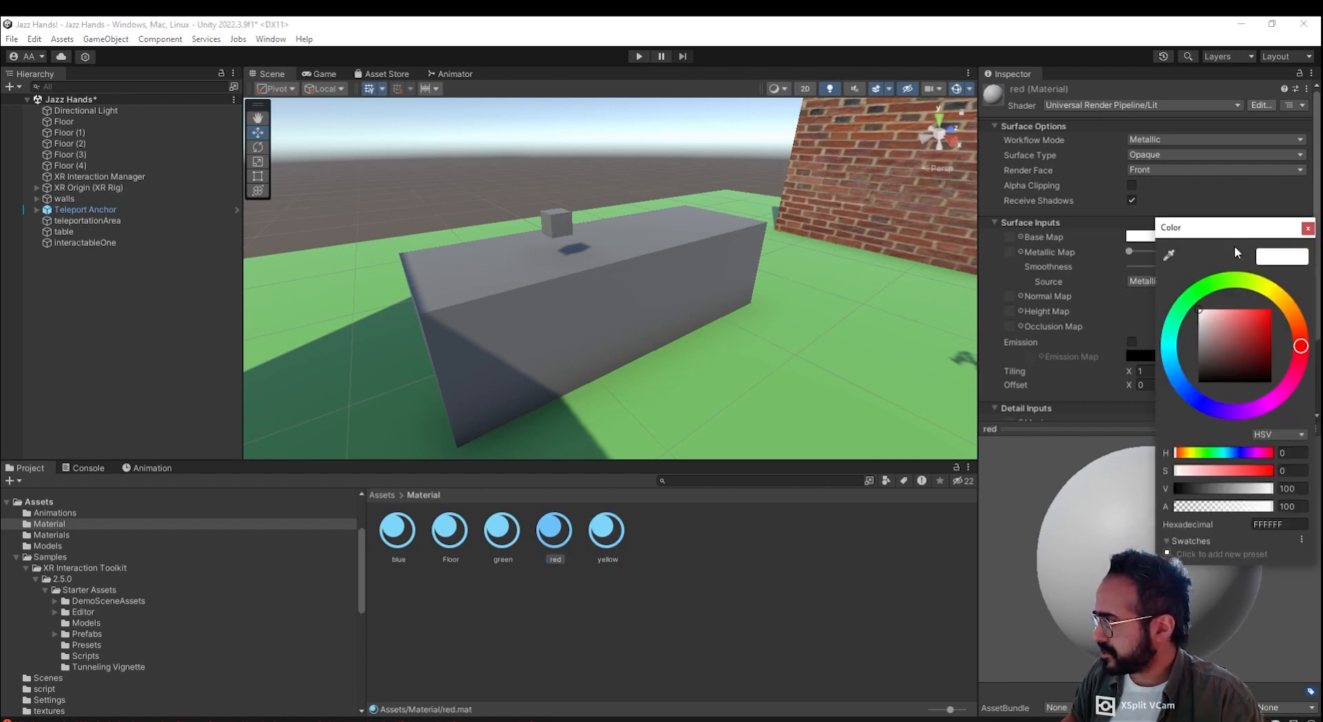
click(1249, 325)
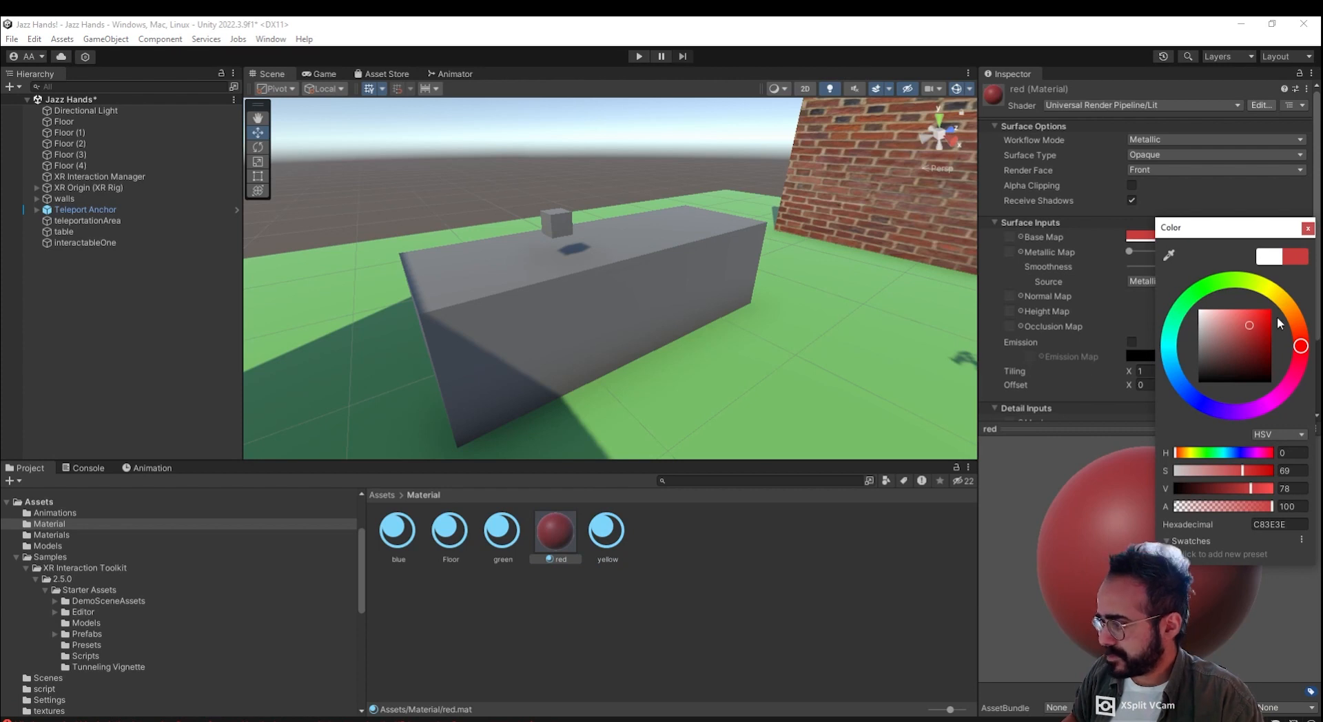
click(1265, 321)
click(1266, 313)
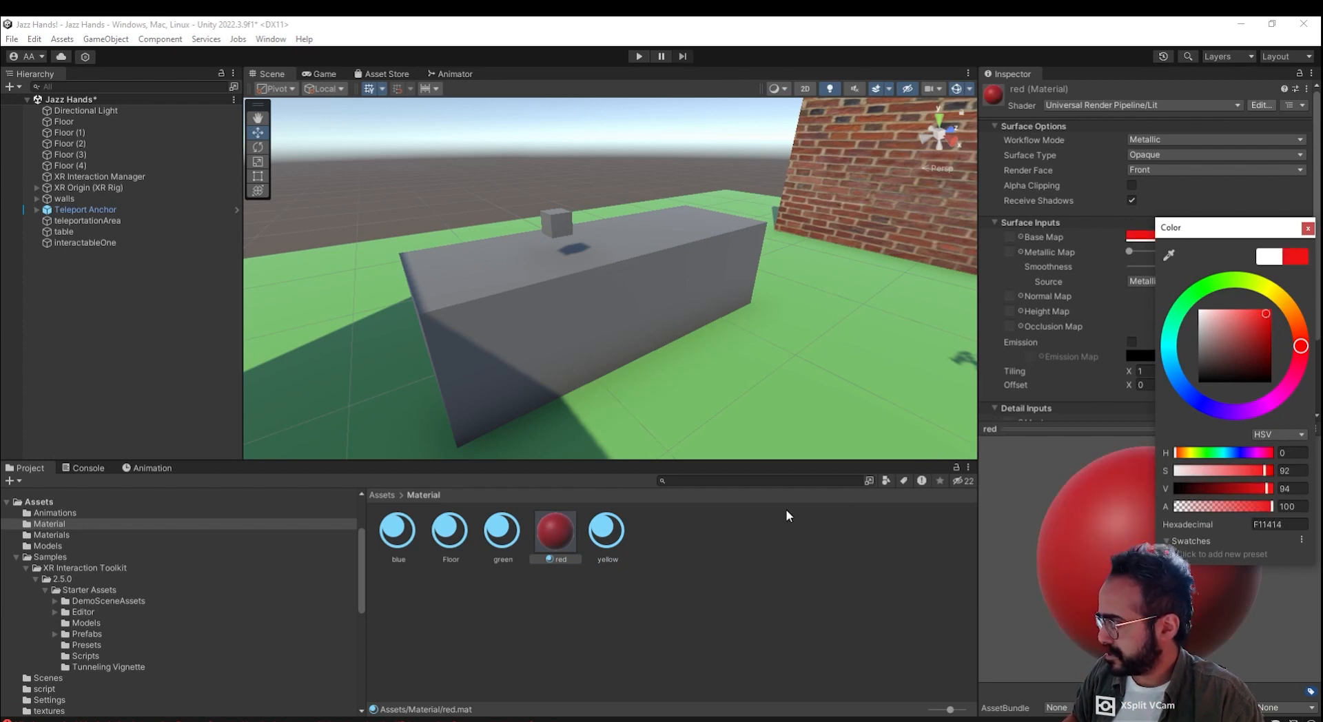
Step: Set the yellow material's base map colour to a bright yellow, hex F5FF37
click(606, 539)
click(1217, 236)
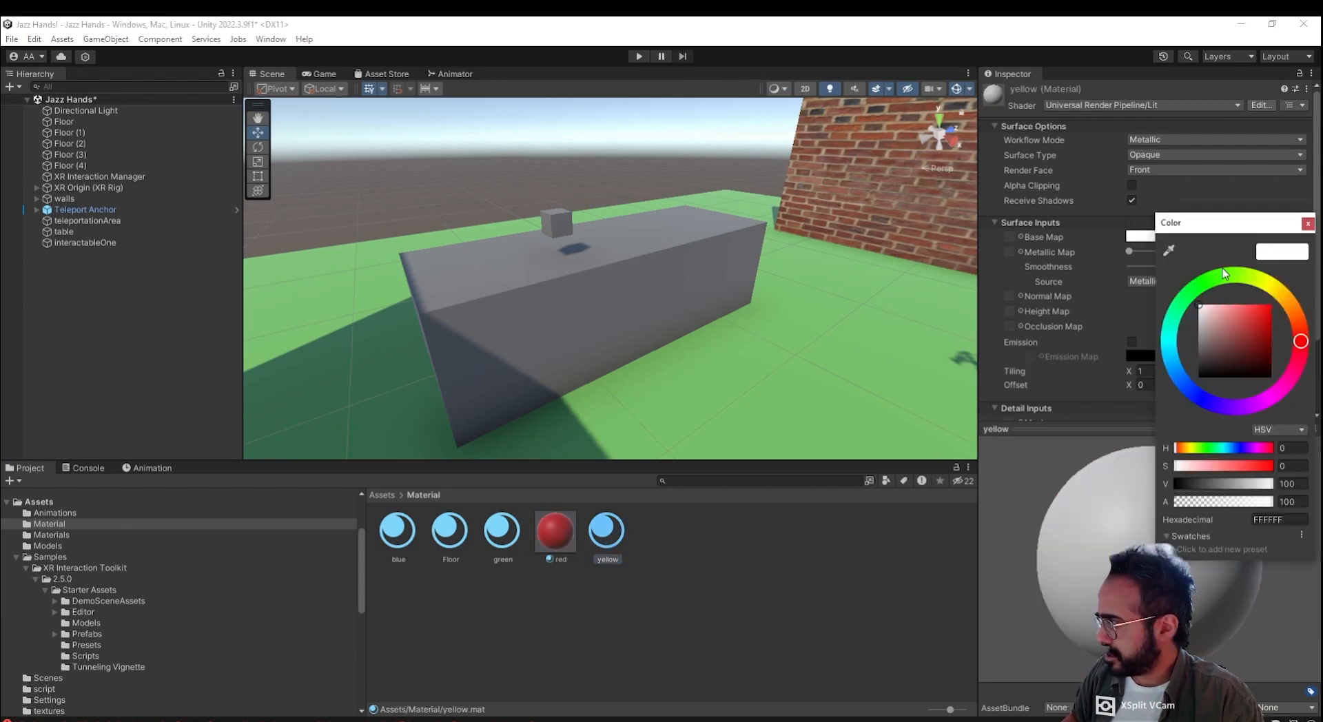
click(1267, 289)
drag(1259, 329, 1257, 305)
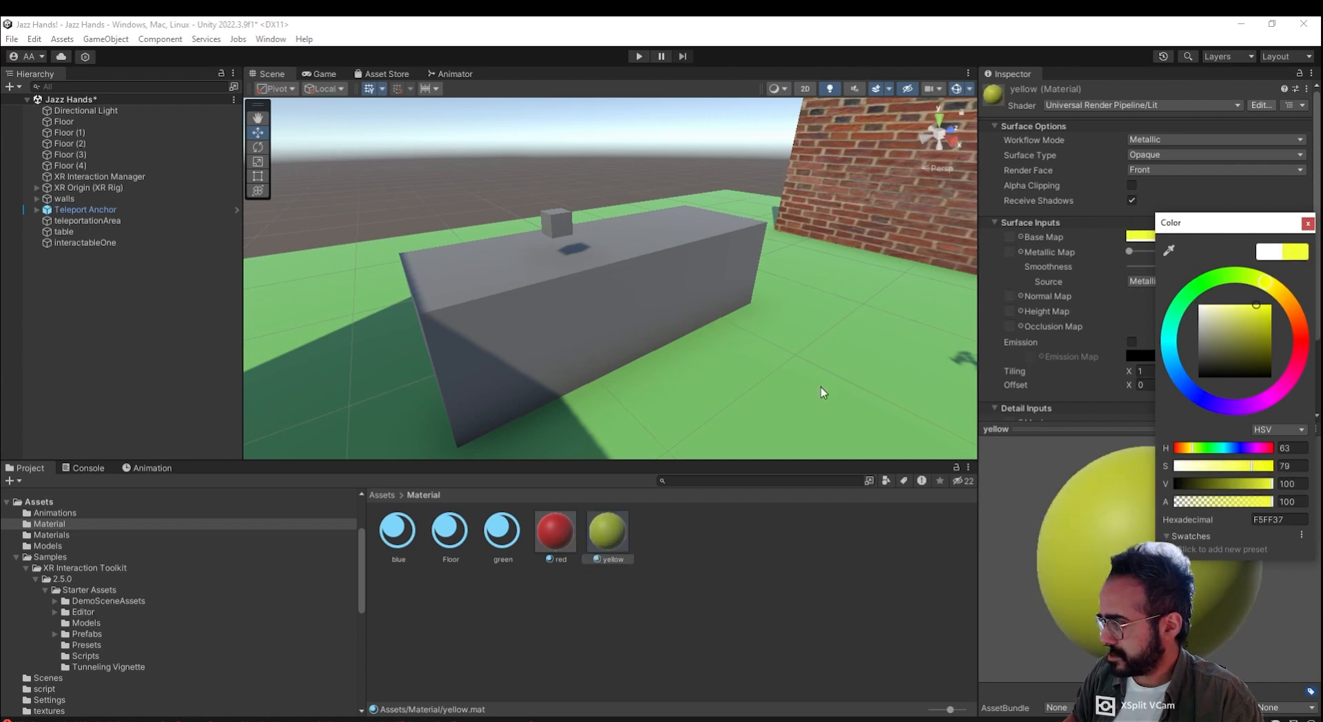
Step: Set the green material's base map colour to a bright green, hex 19E51A
click(503, 532)
click(1211, 237)
click(1203, 287)
click(1265, 311)
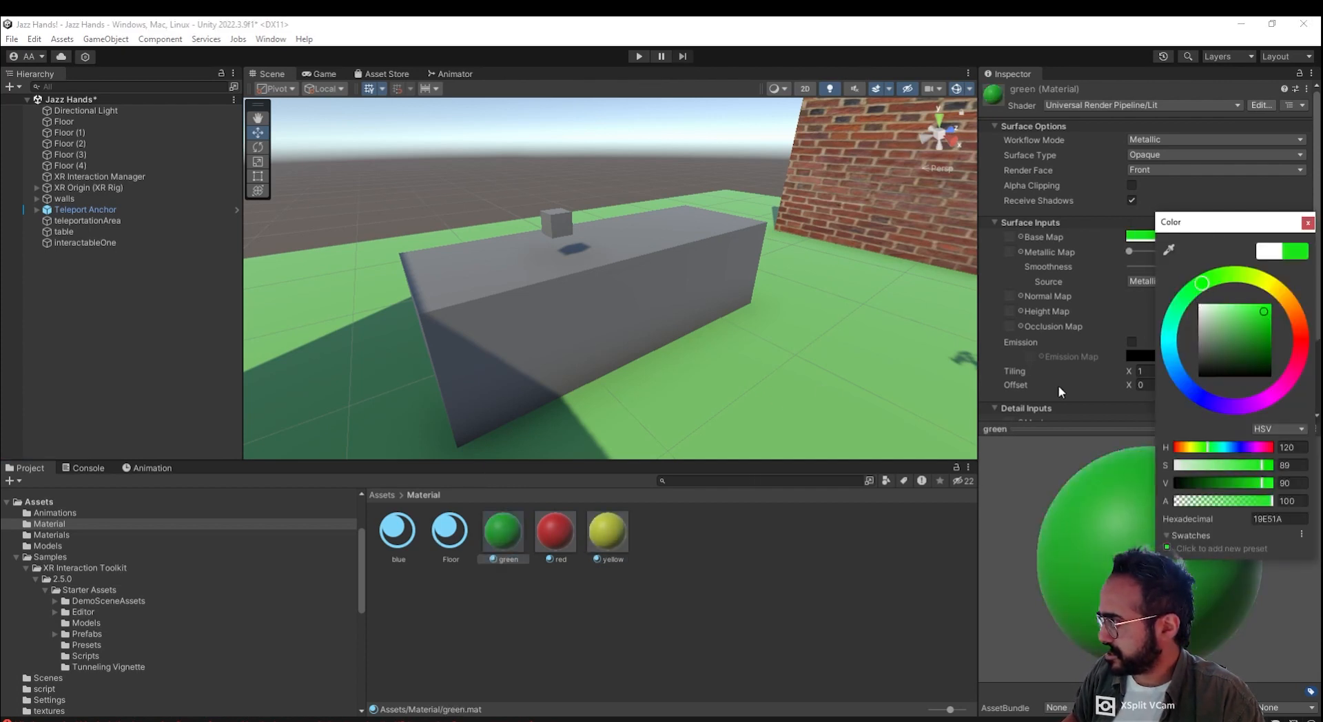
Step: Set the blue material's base map colour to a muted blue, hex 5564AE
click(413, 539)
click(1210, 229)
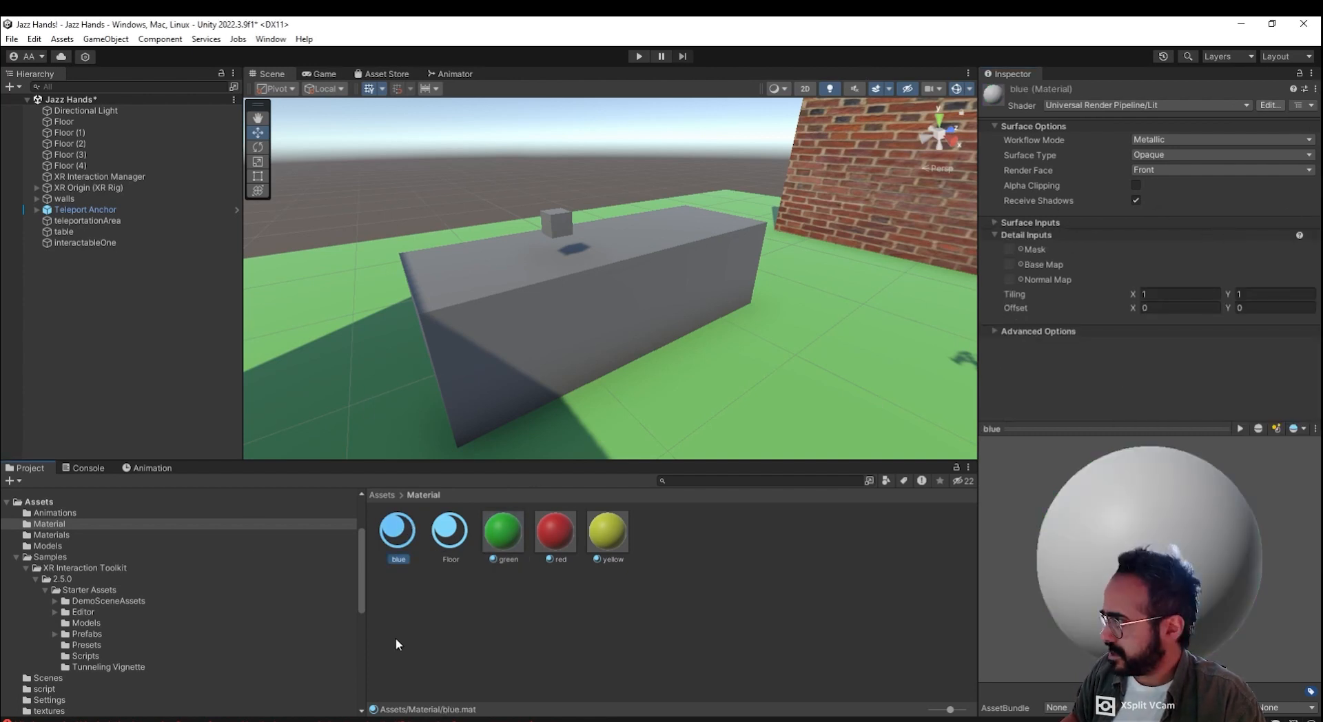
click(455, 544)
click(387, 542)
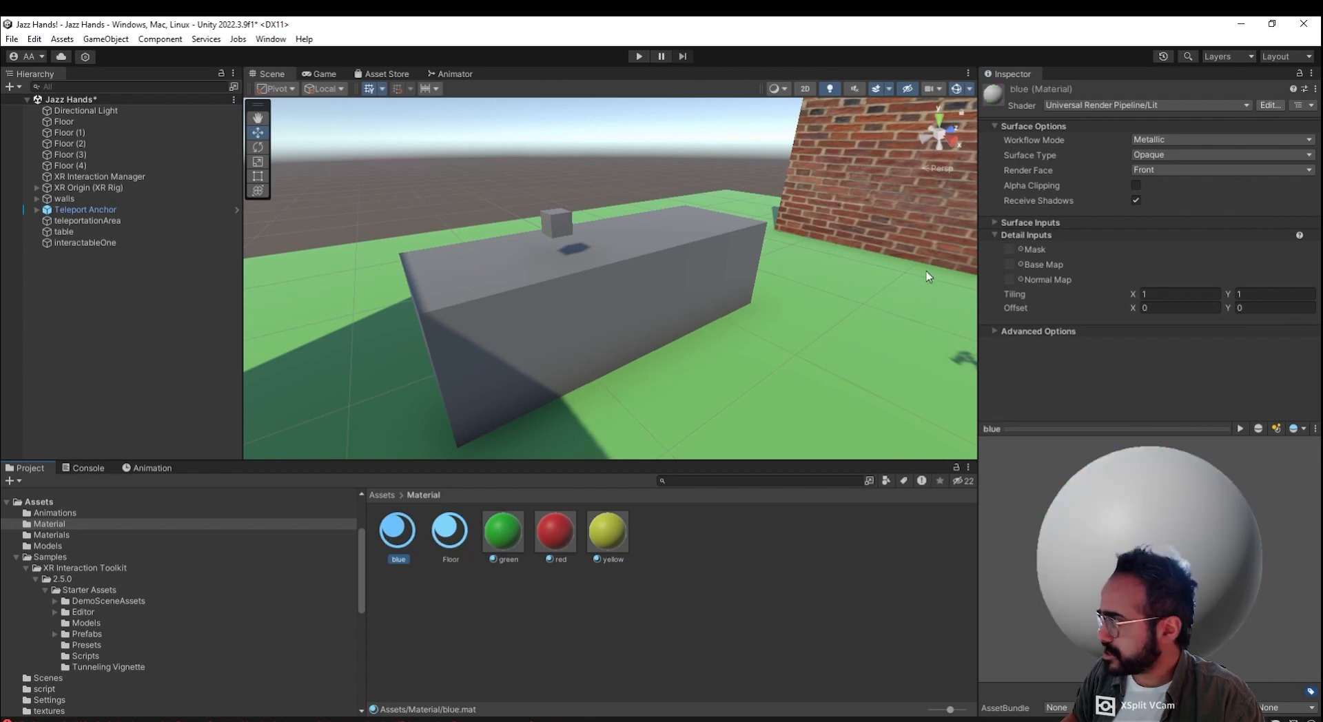
click(996, 223)
click(1185, 236)
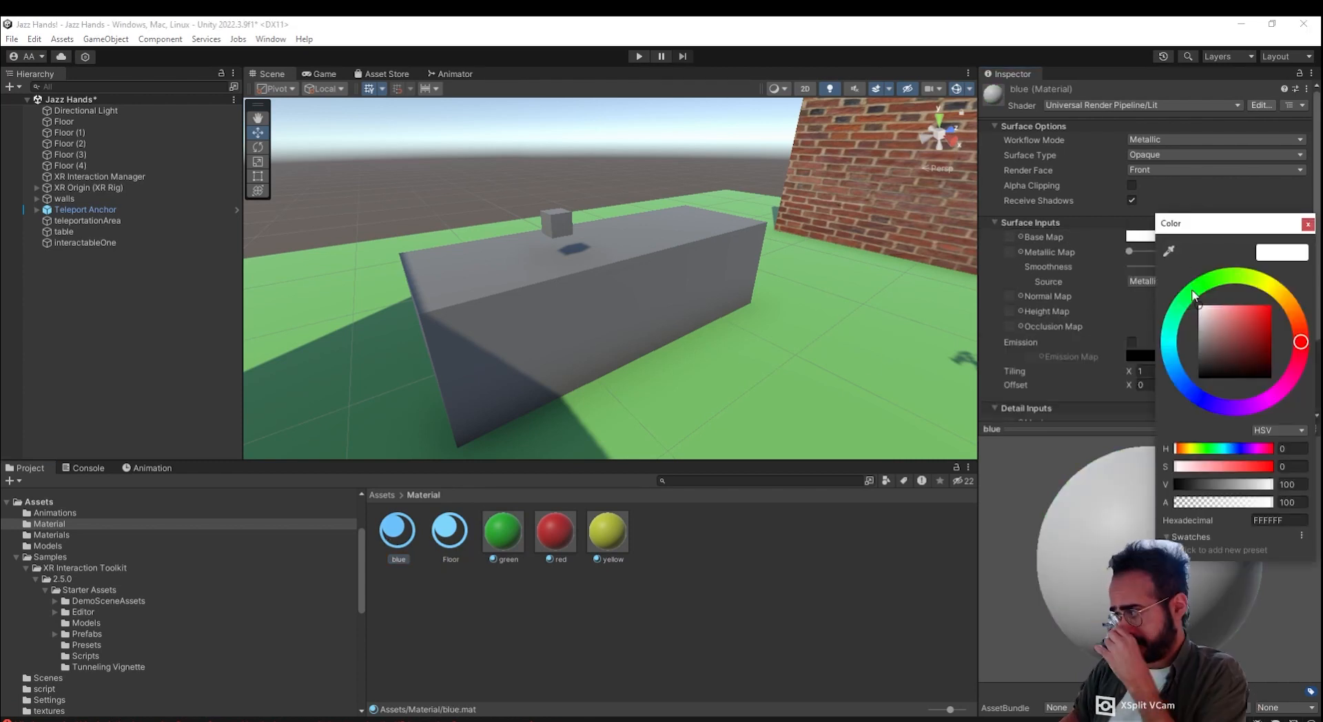
click(1192, 393)
drag(1237, 328, 1237, 328)
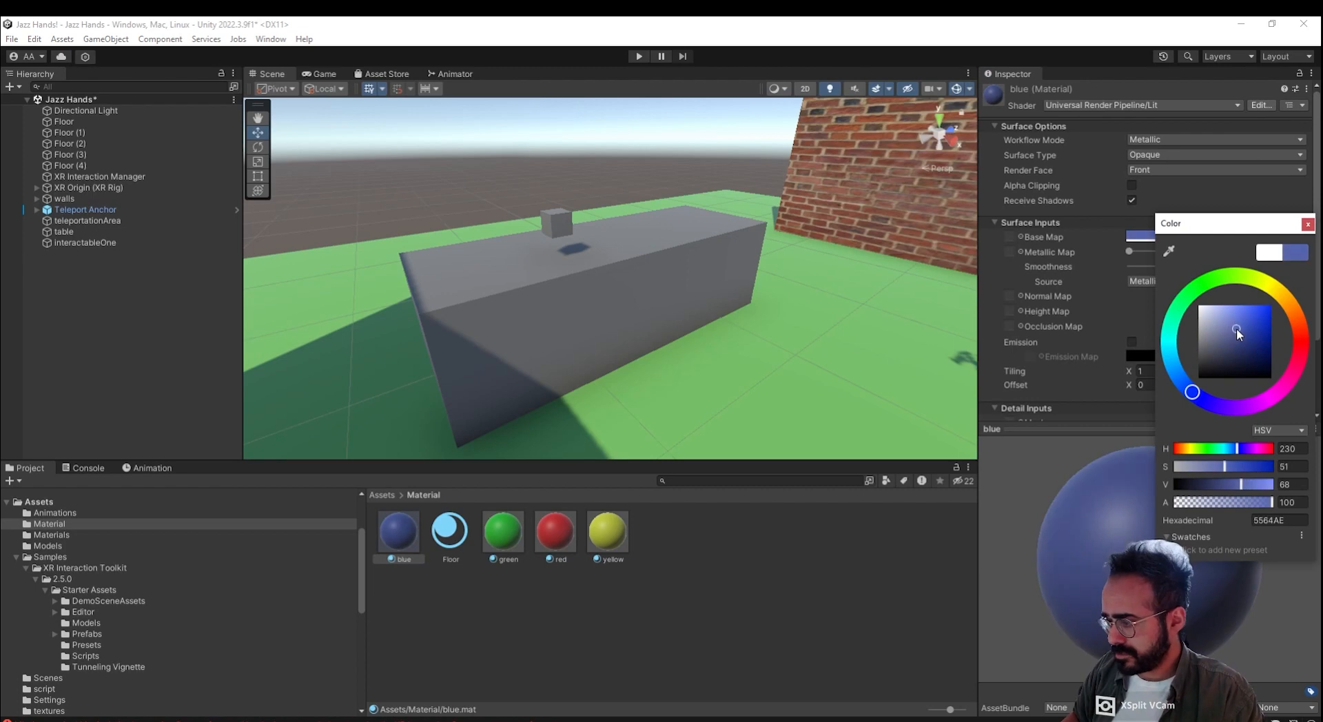
Step: Apply the green material to the interactableOne cube above the table
click(474, 657)
drag(504, 536, 555, 222)
scroll(557, 353, up, 2)
scroll(557, 354, up, 3)
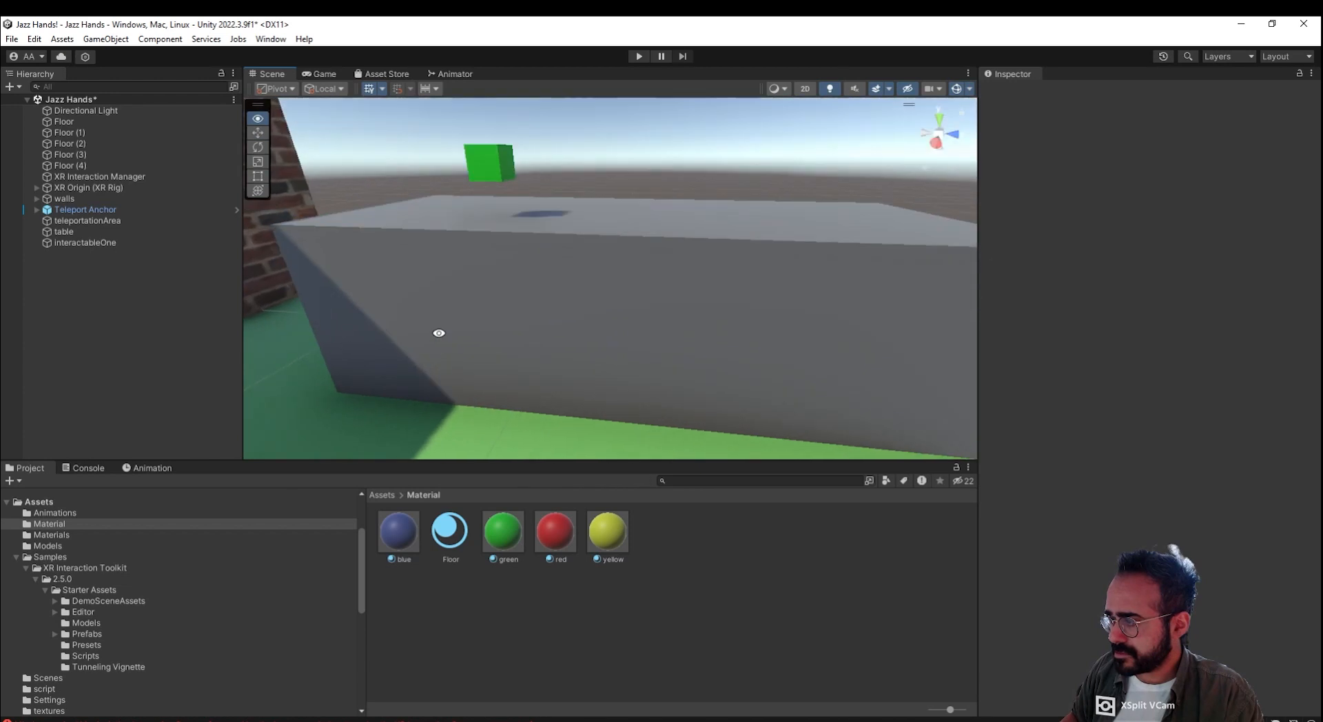
Step: Lower interactableOne closer to the tabletop, to about Y 0.708
middle_drag(564, 387, 652, 383)
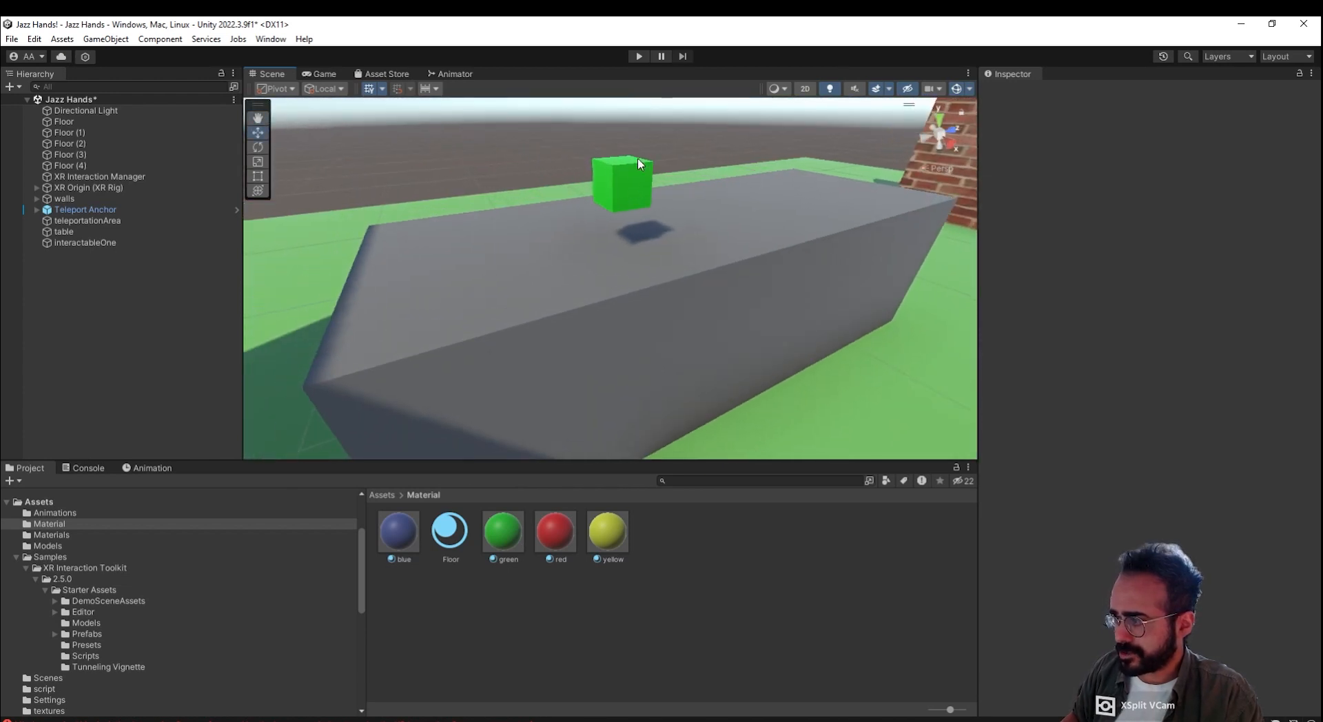
click(637, 166)
drag(624, 131, 624, 152)
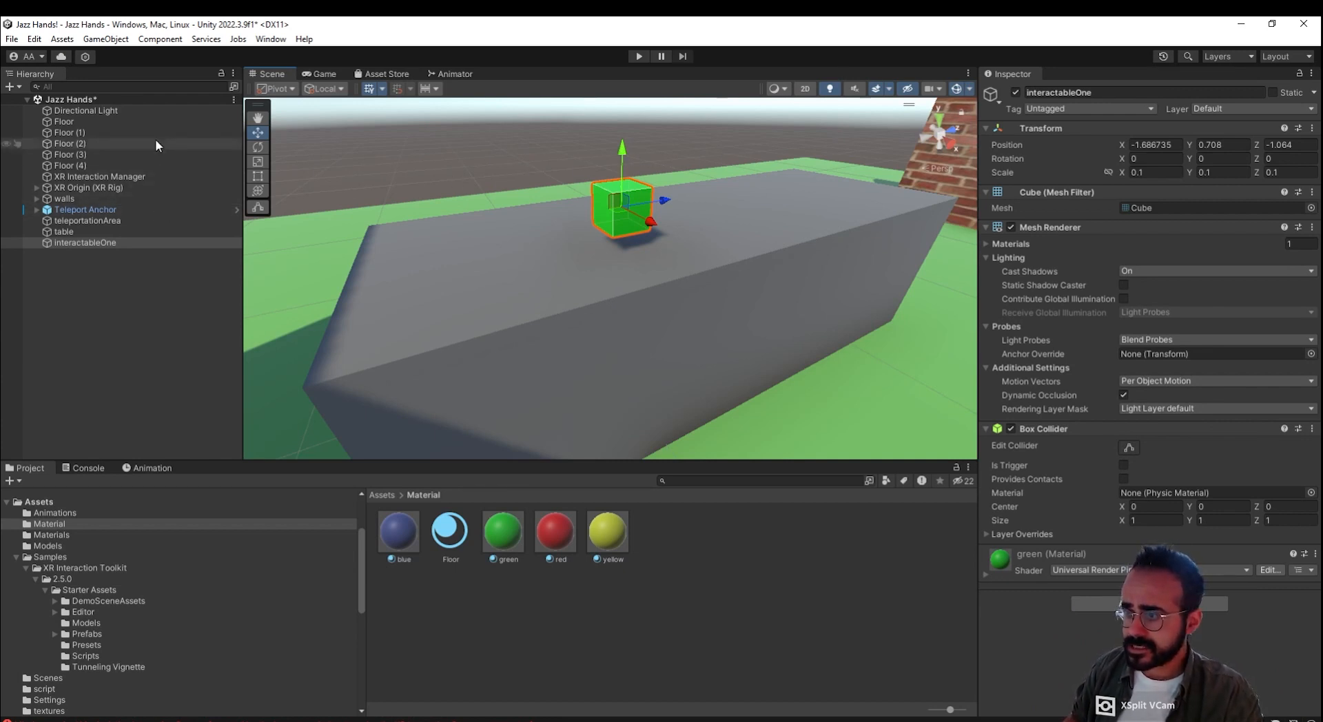
Step: Add an XR Direct Interactor component to both LeftHand and RightHand under the XR Origin's controllers
click(37, 188)
click(40, 198)
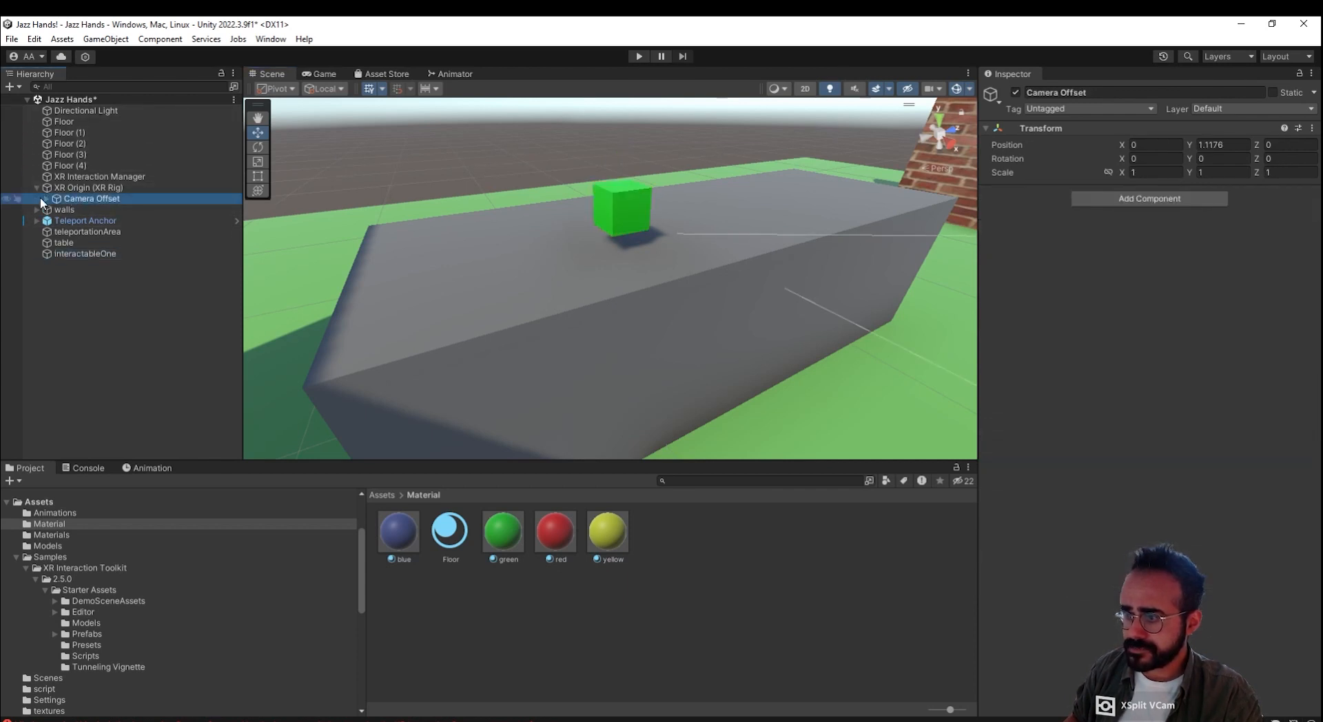
click(46, 198)
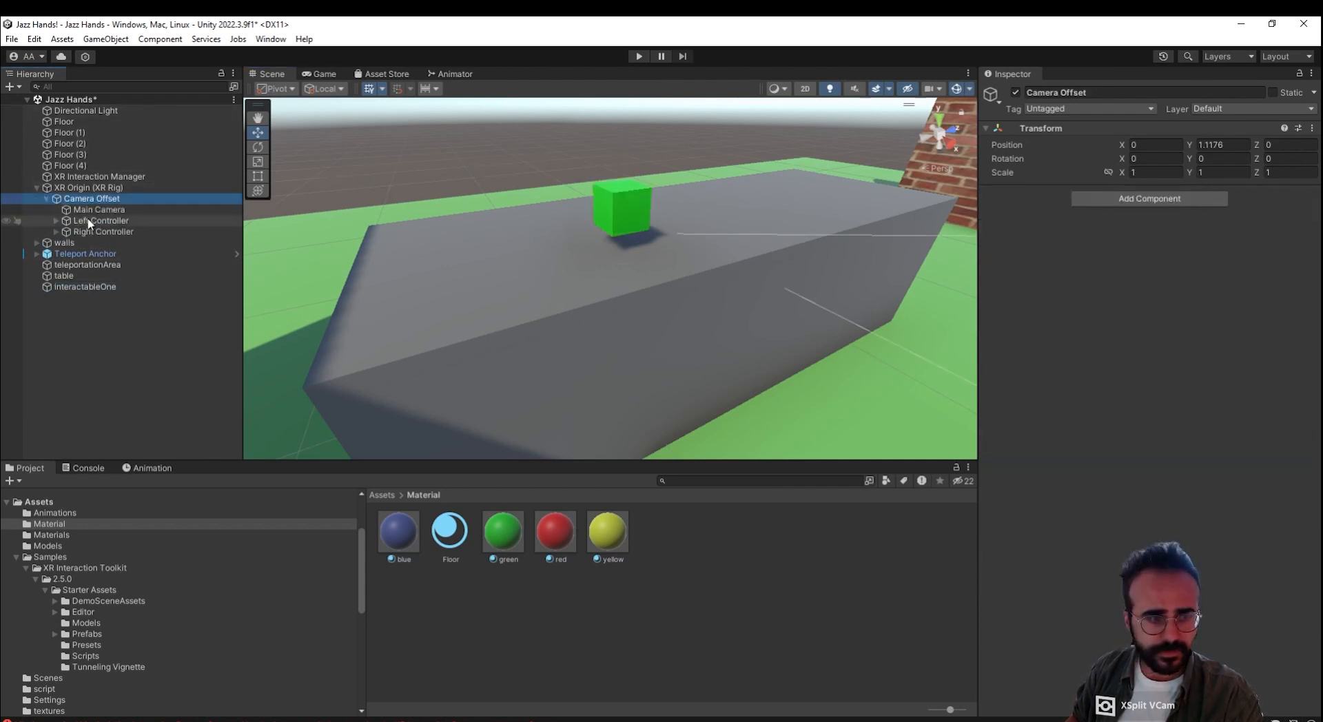
click(56, 221)
click(55, 242)
click(96, 231)
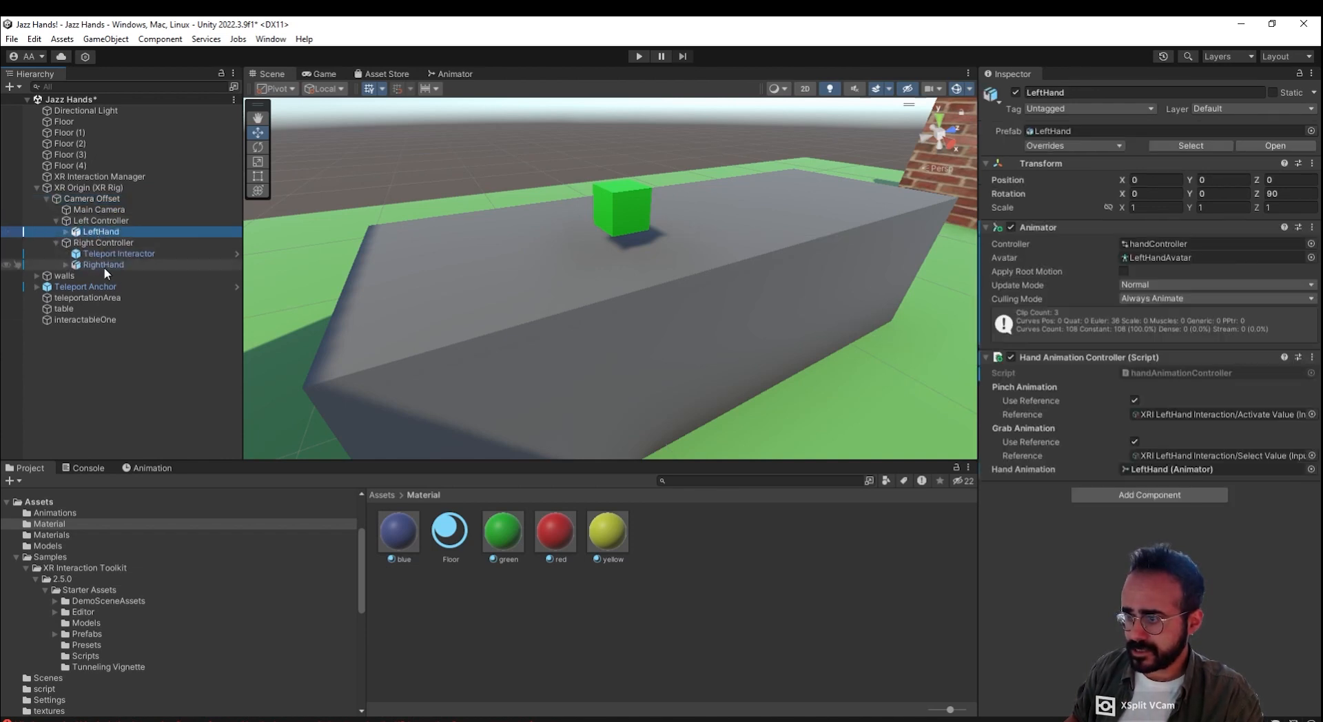
ctrl+click(103, 265)
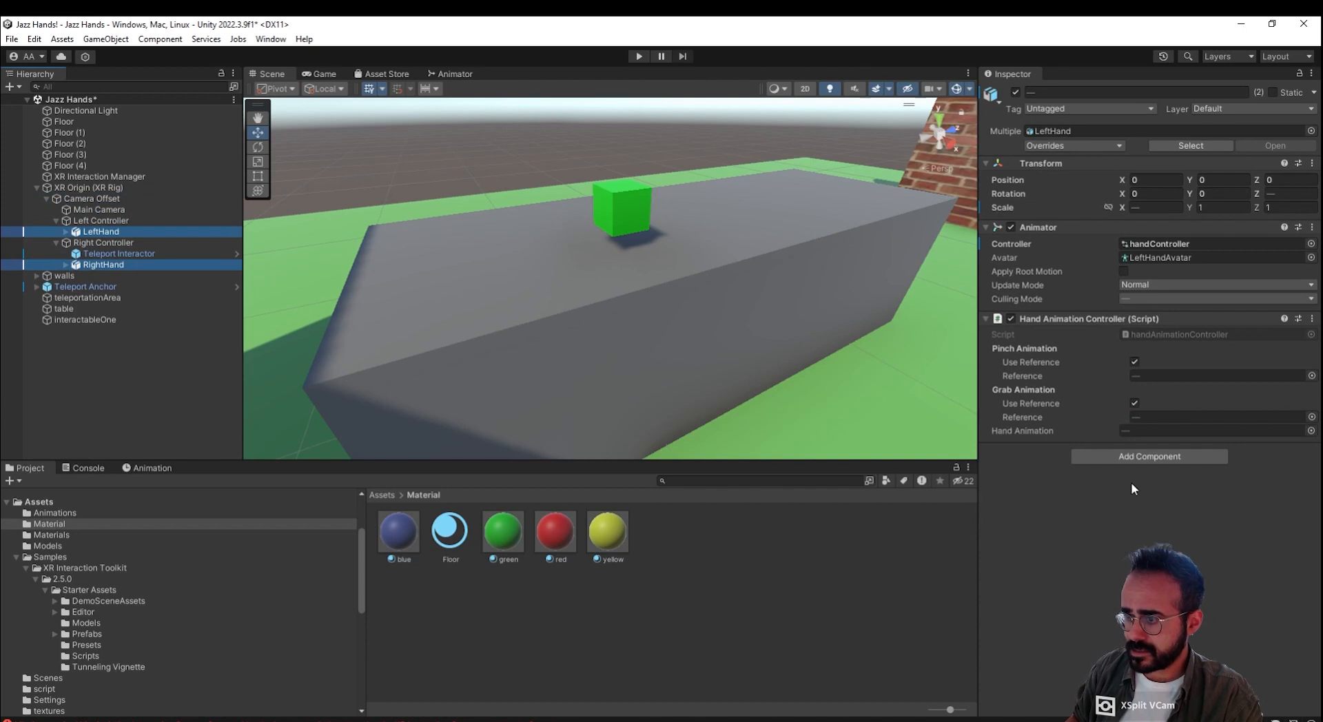
click(1178, 459)
text(interactor)
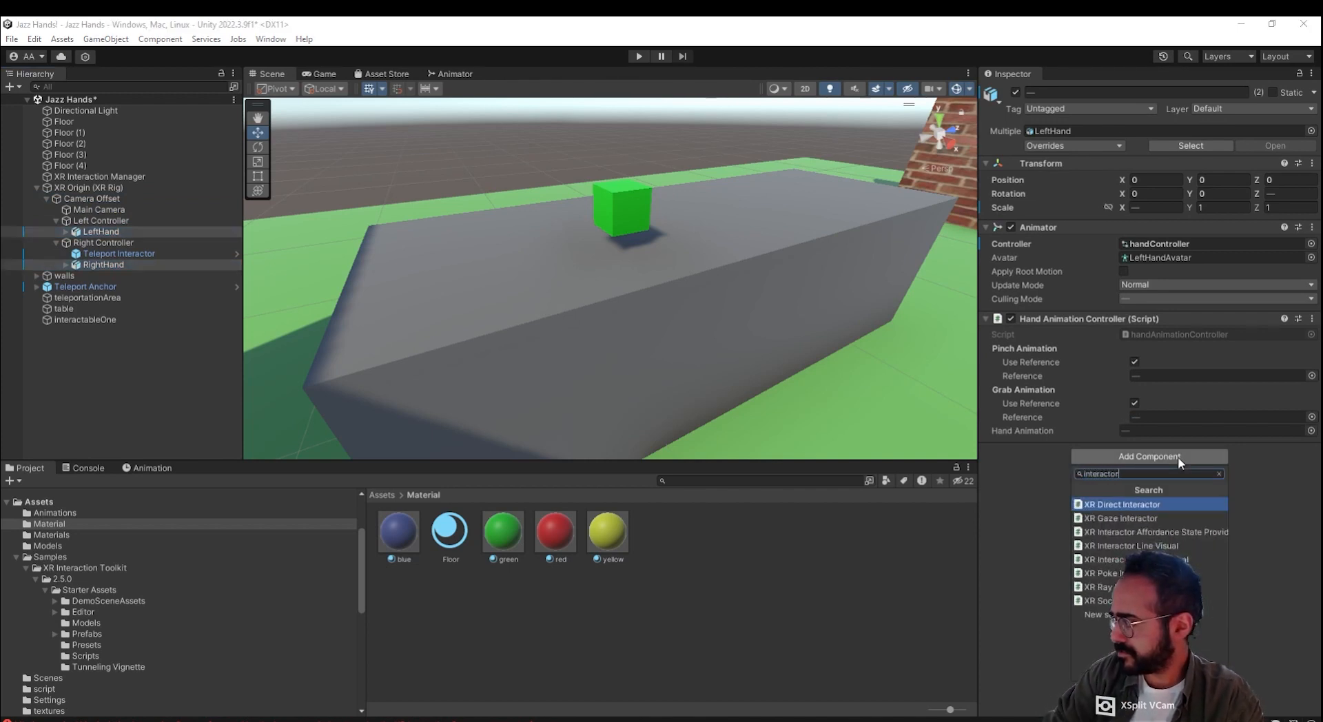
key(Return)
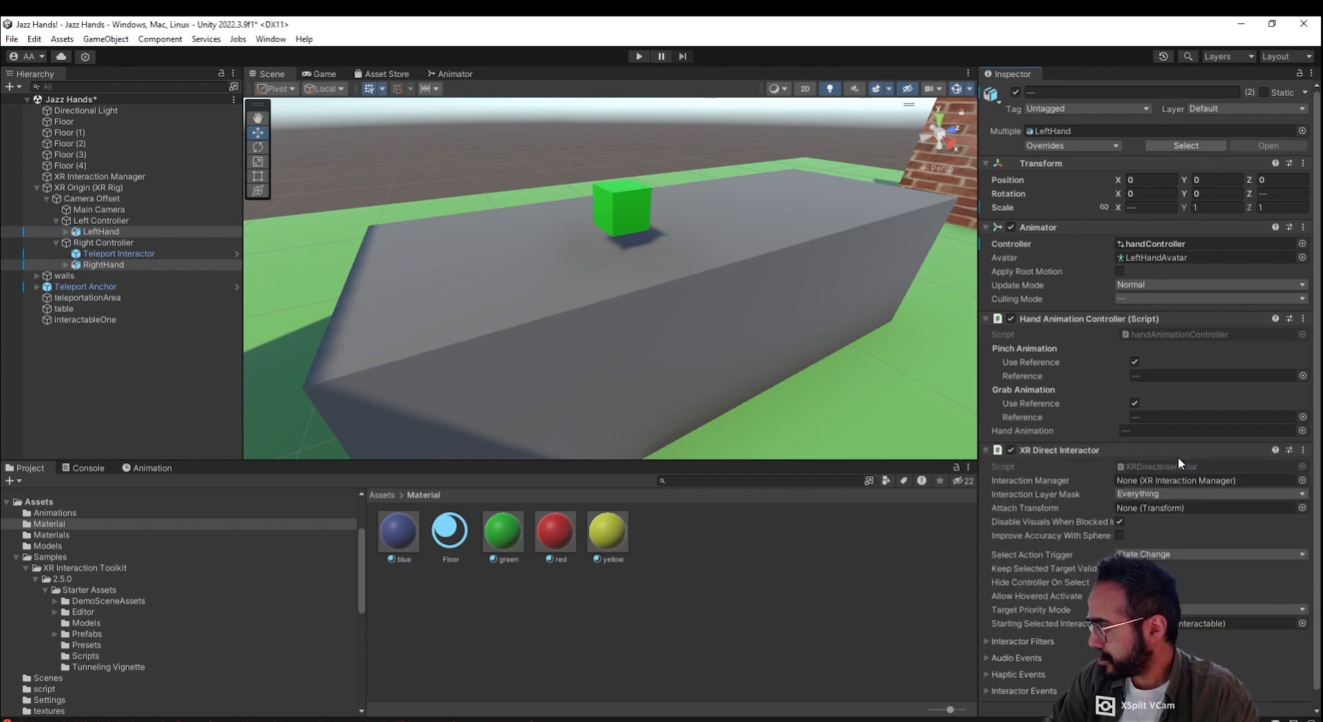
Step: Examine the Interaction Layer Mask options of LeftHand's XR Direct Interactor without changing them
click(208, 234)
scroll(1101, 515, down, 2)
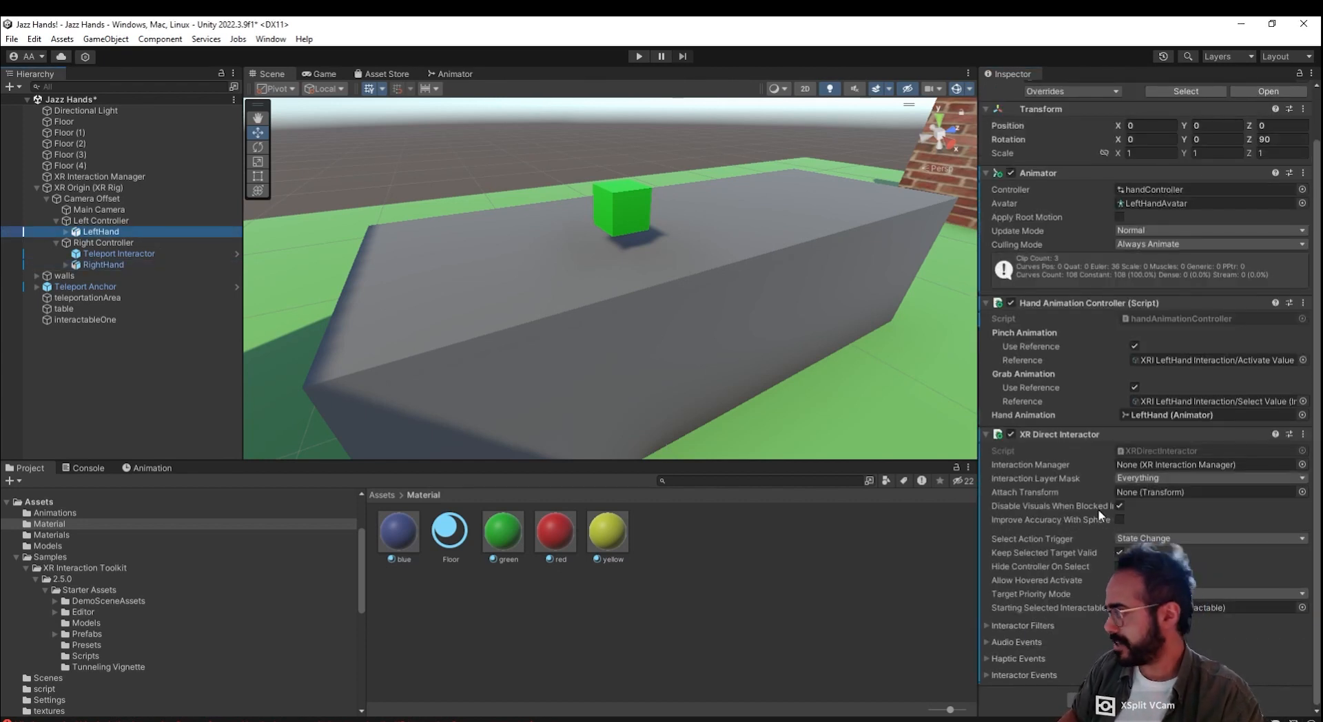
click(1148, 480)
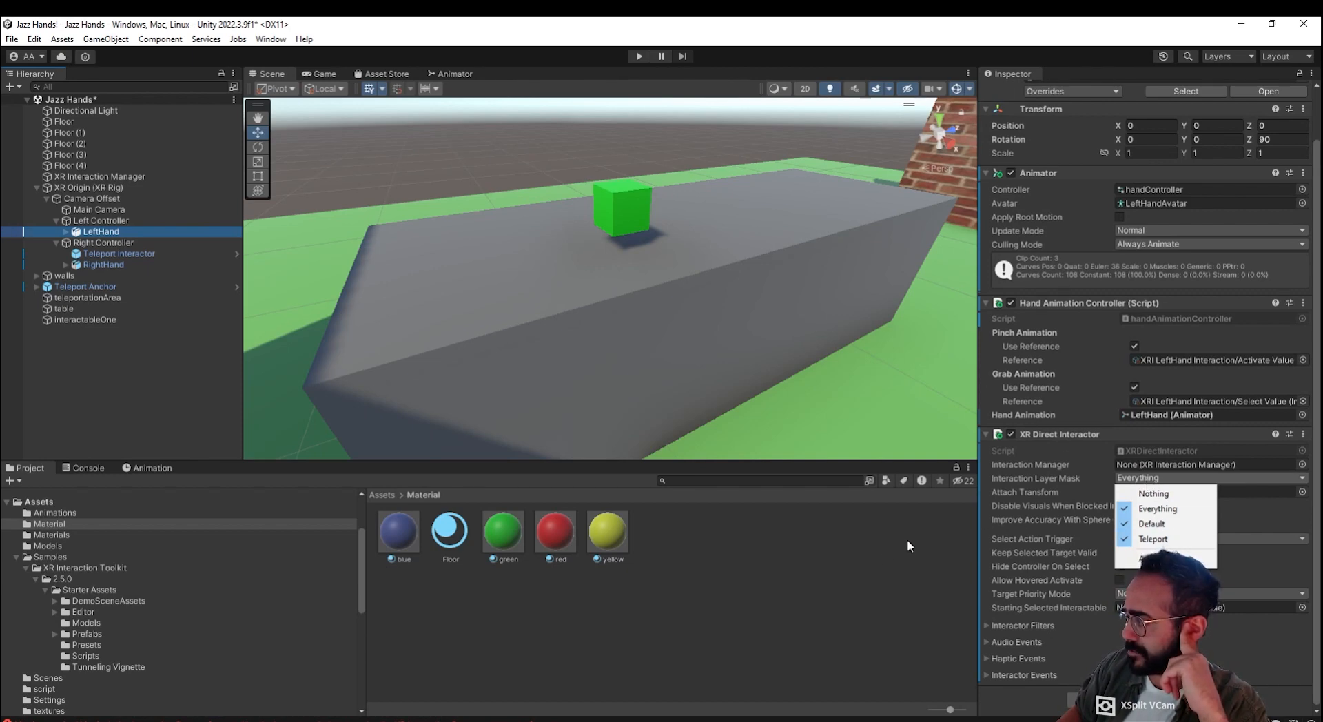
click(789, 635)
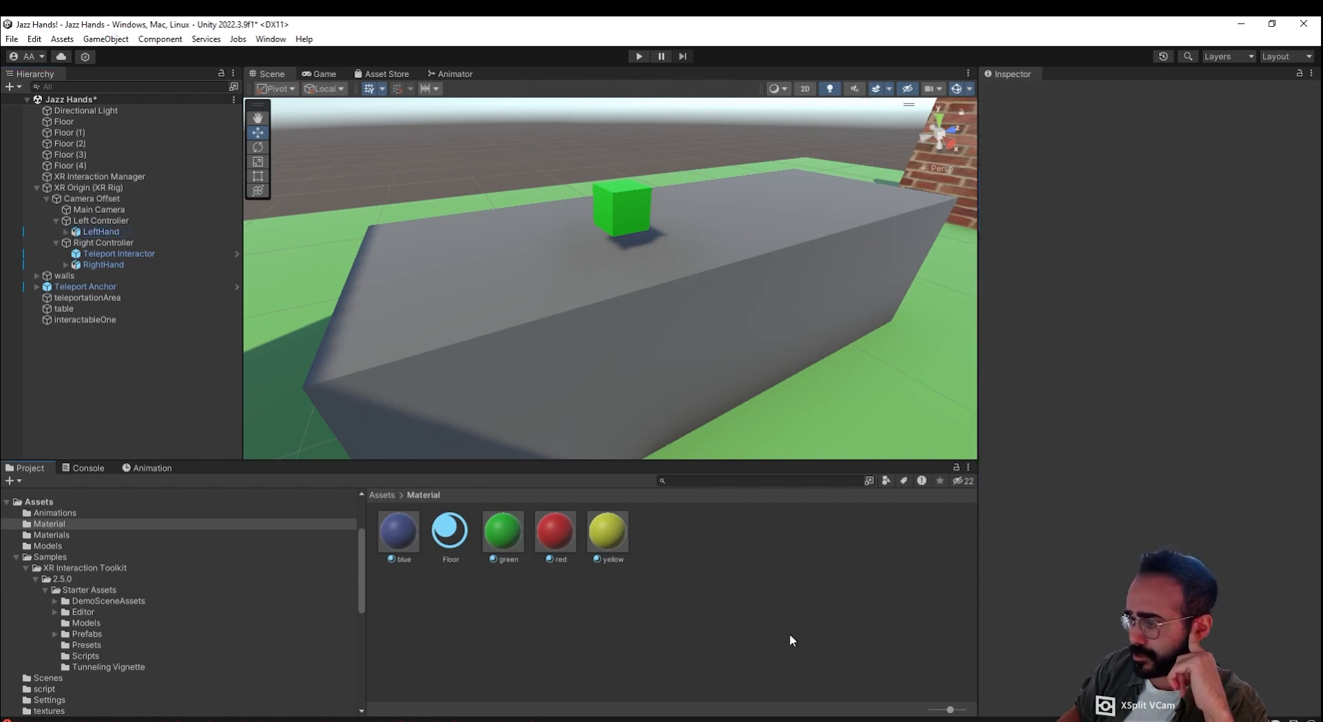
Step: Expand the Audio Events of LeftHand's XR Direct Interactor and toggle On Select Entered on and off to inspect its audio clip option
click(122, 231)
scroll(1114, 626, down, 2)
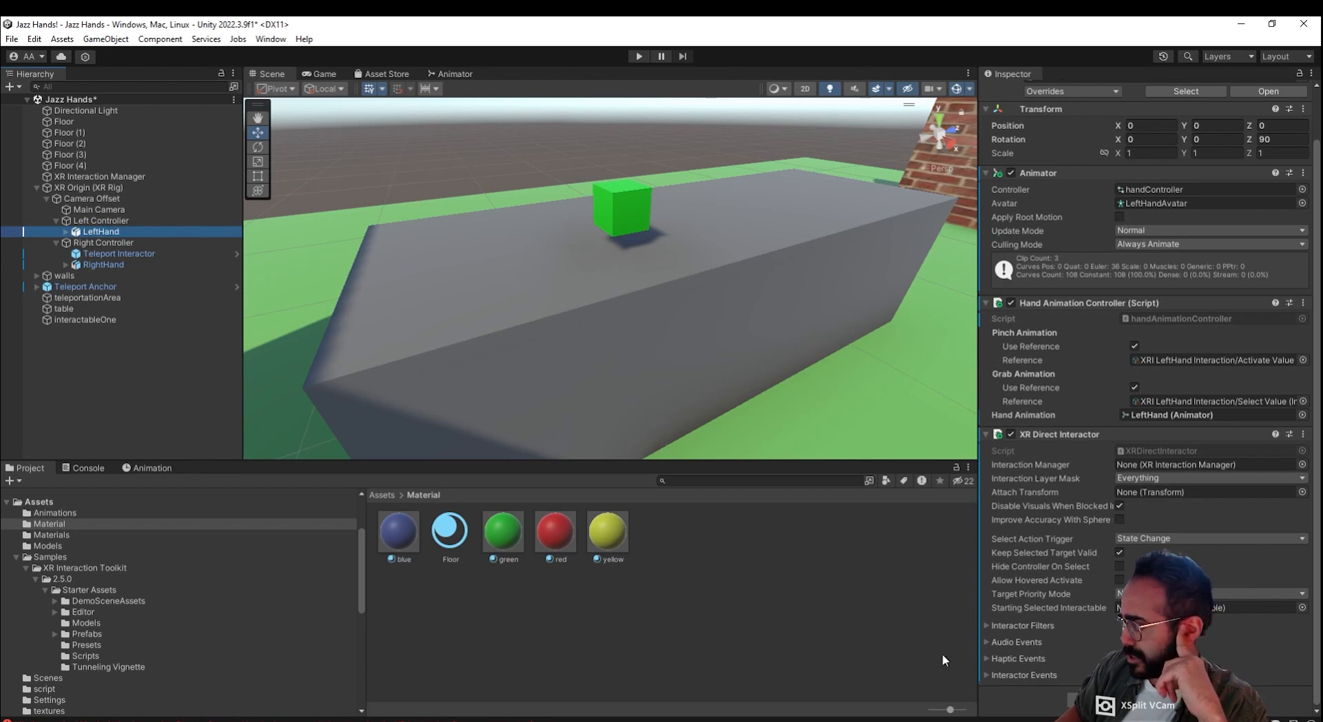
click(987, 643)
scroll(999, 614, down, 2)
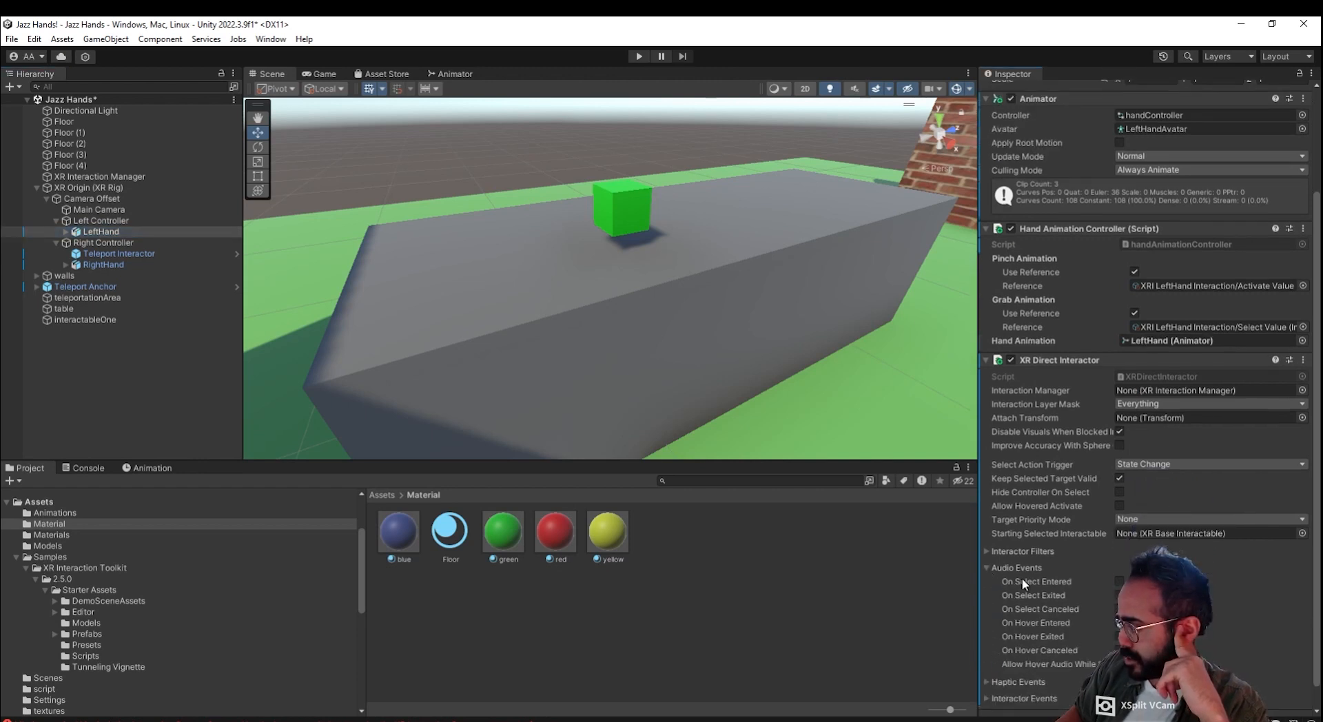
click(1120, 582)
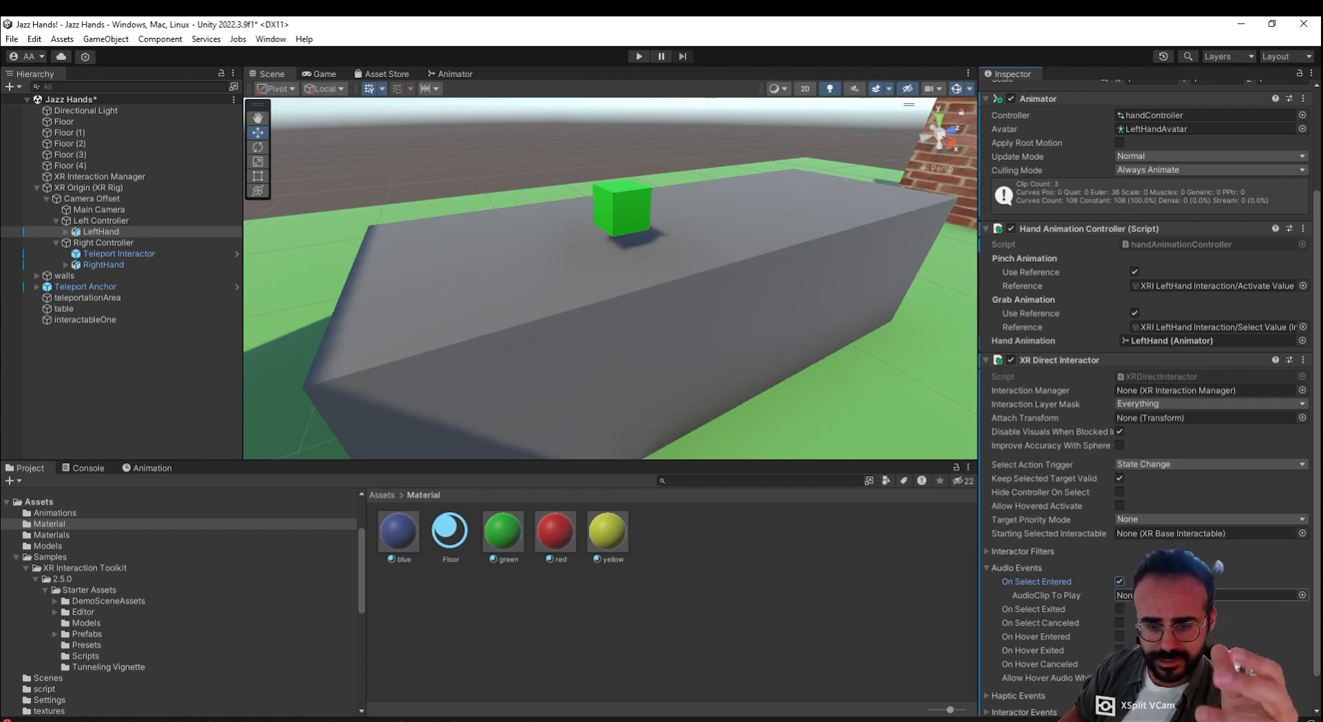
click(1120, 582)
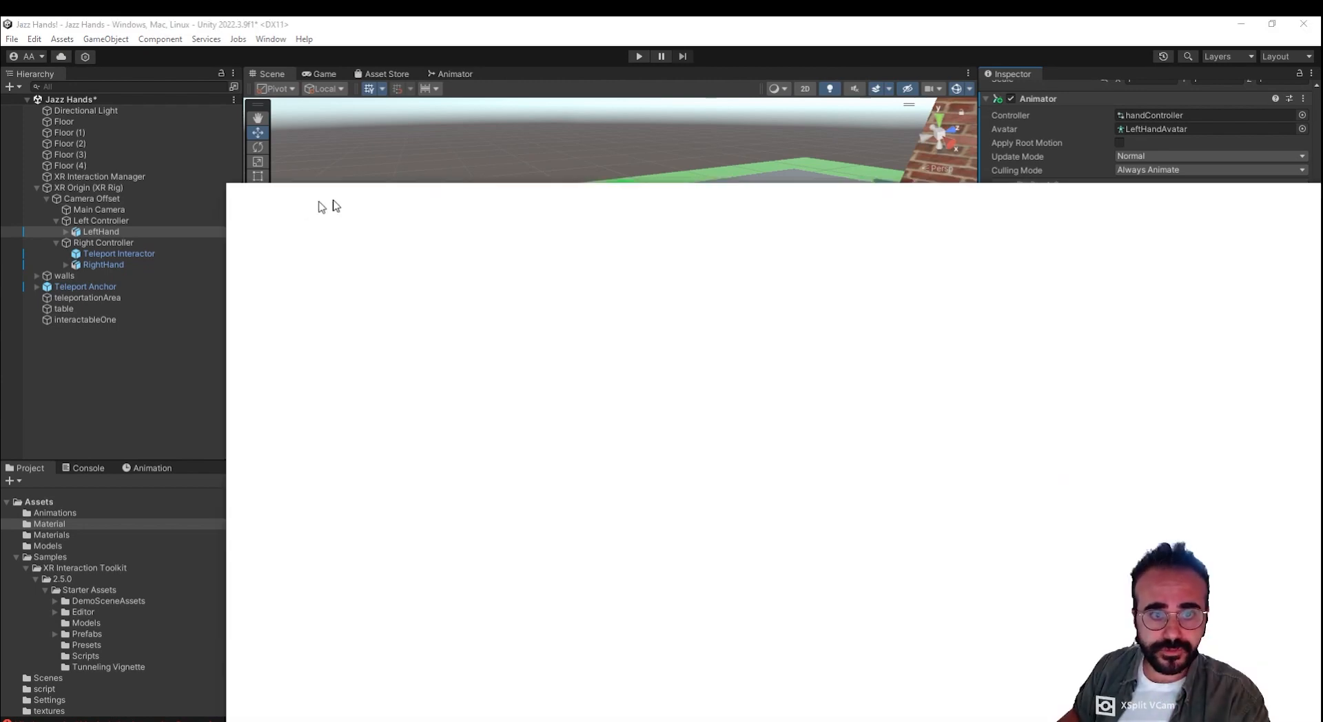
Step: Switch to the browser and read the audio and haptic event descriptions in Unity's XR Direct Interactor manual page, closing it when finished
drag(319, 207, 0, 313)
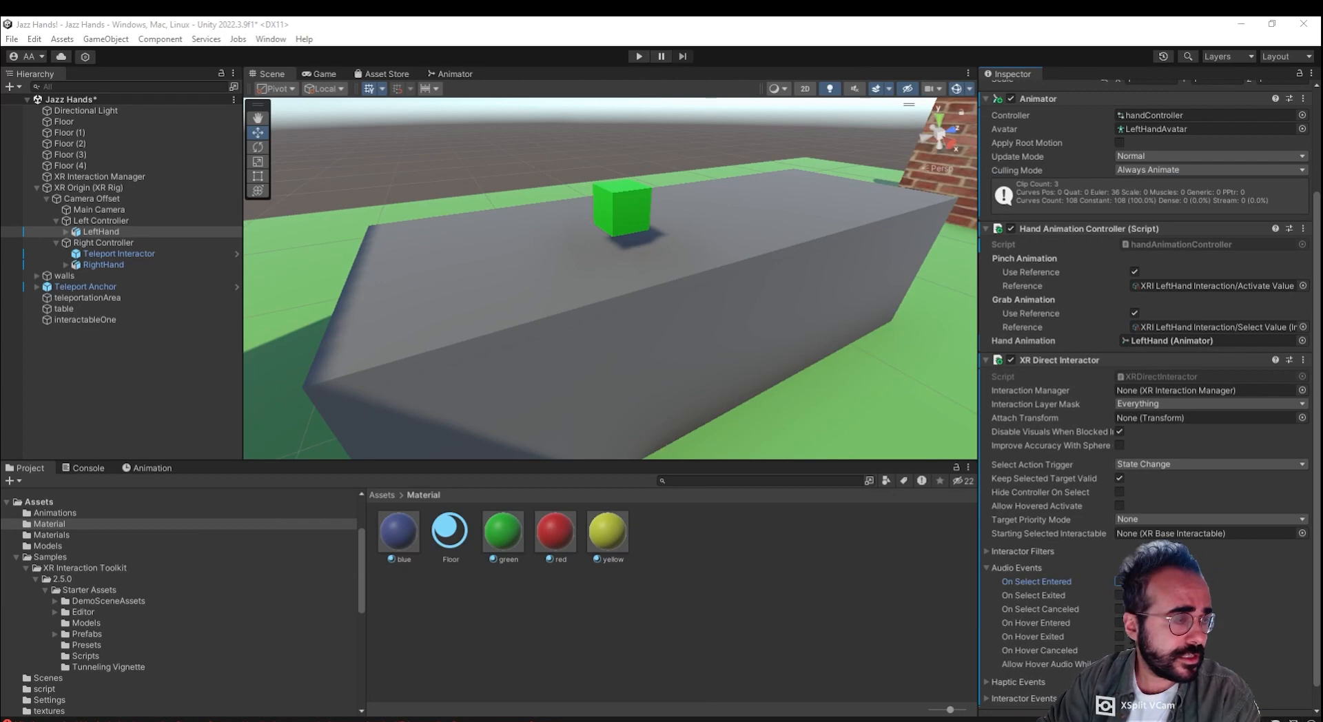
drag(0, 226, 416, 139)
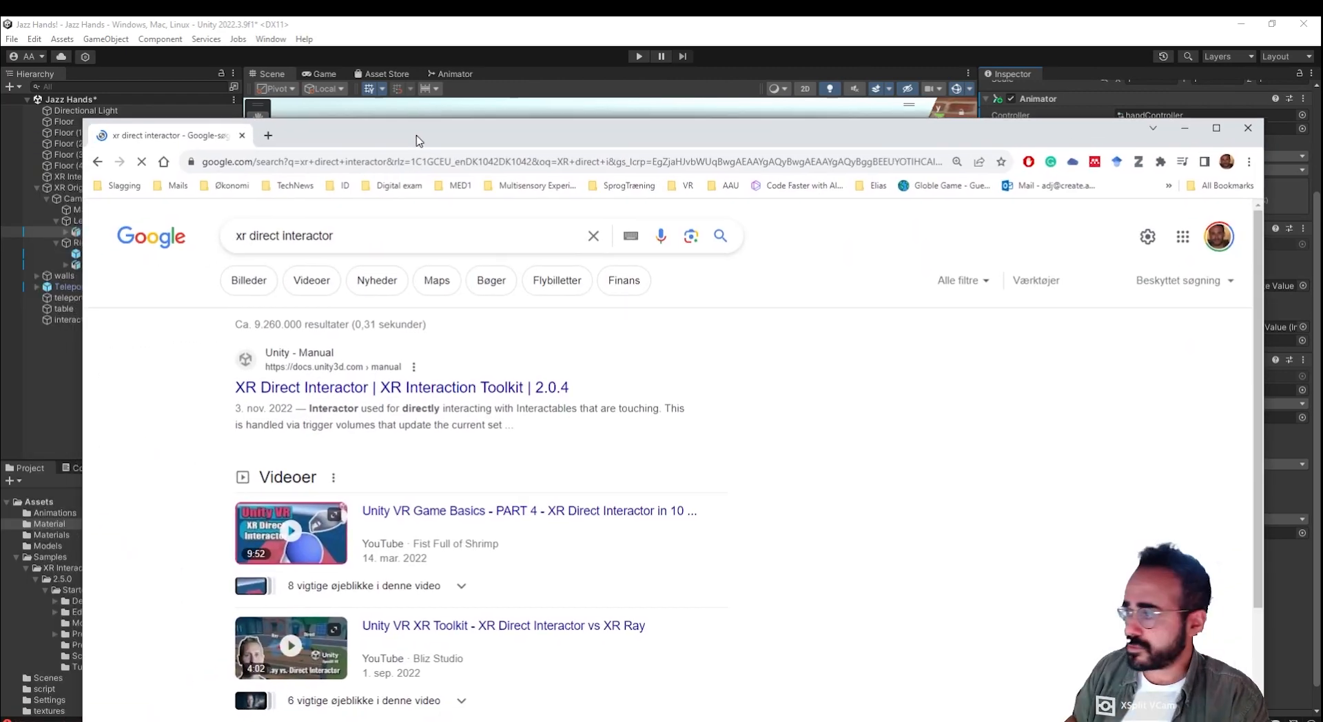
double_click(416, 138)
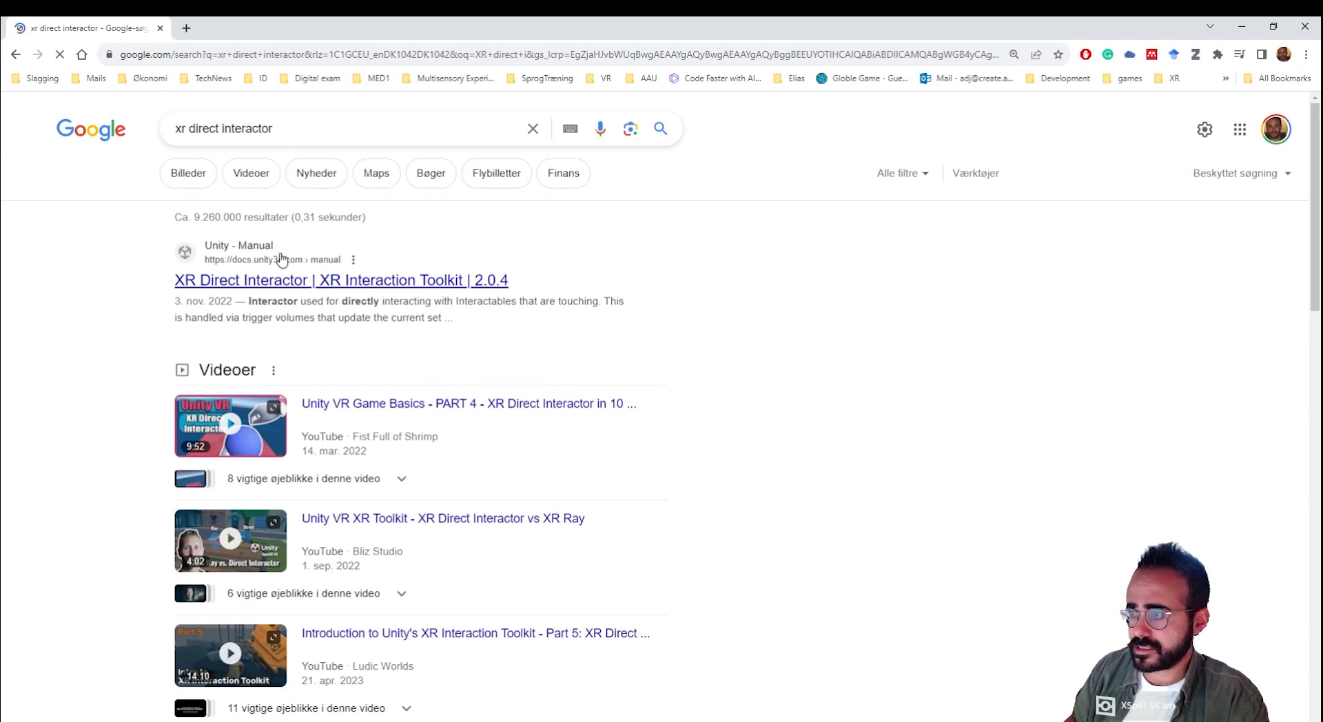
drag(317, 22, 0, 27)
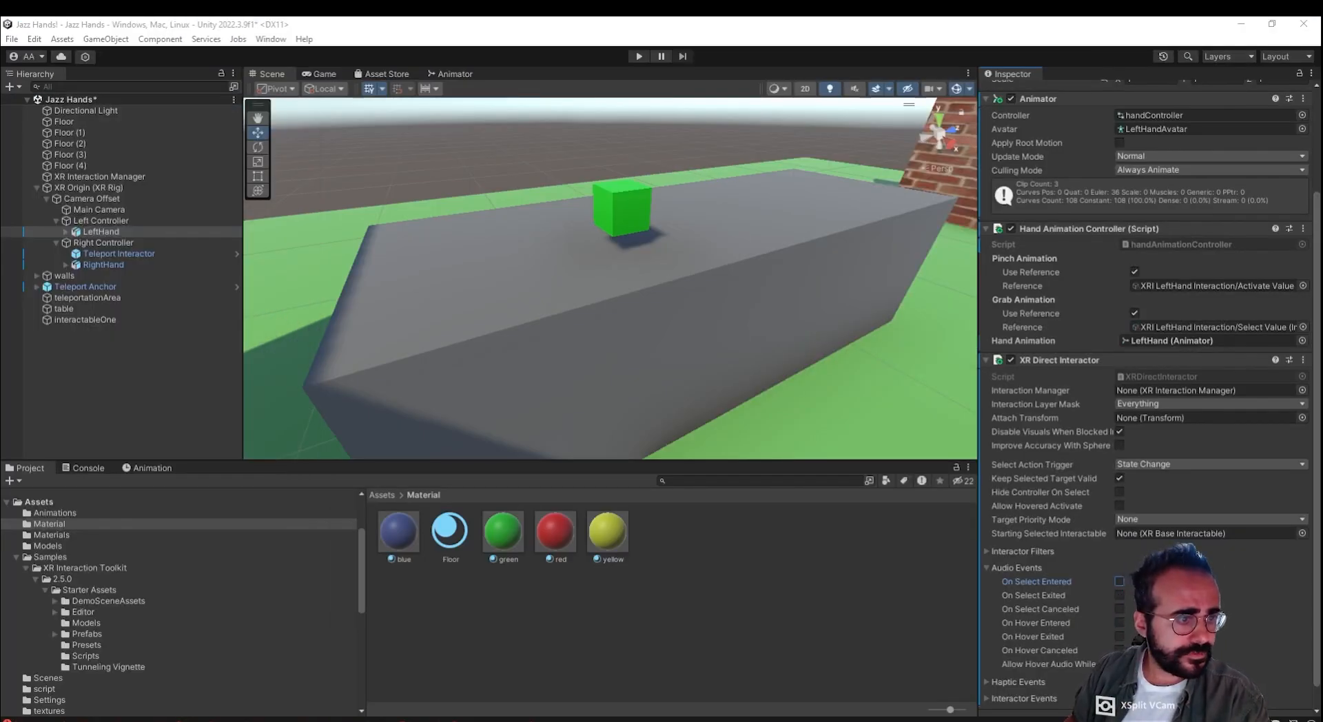
drag(0, 244, 164, 157)
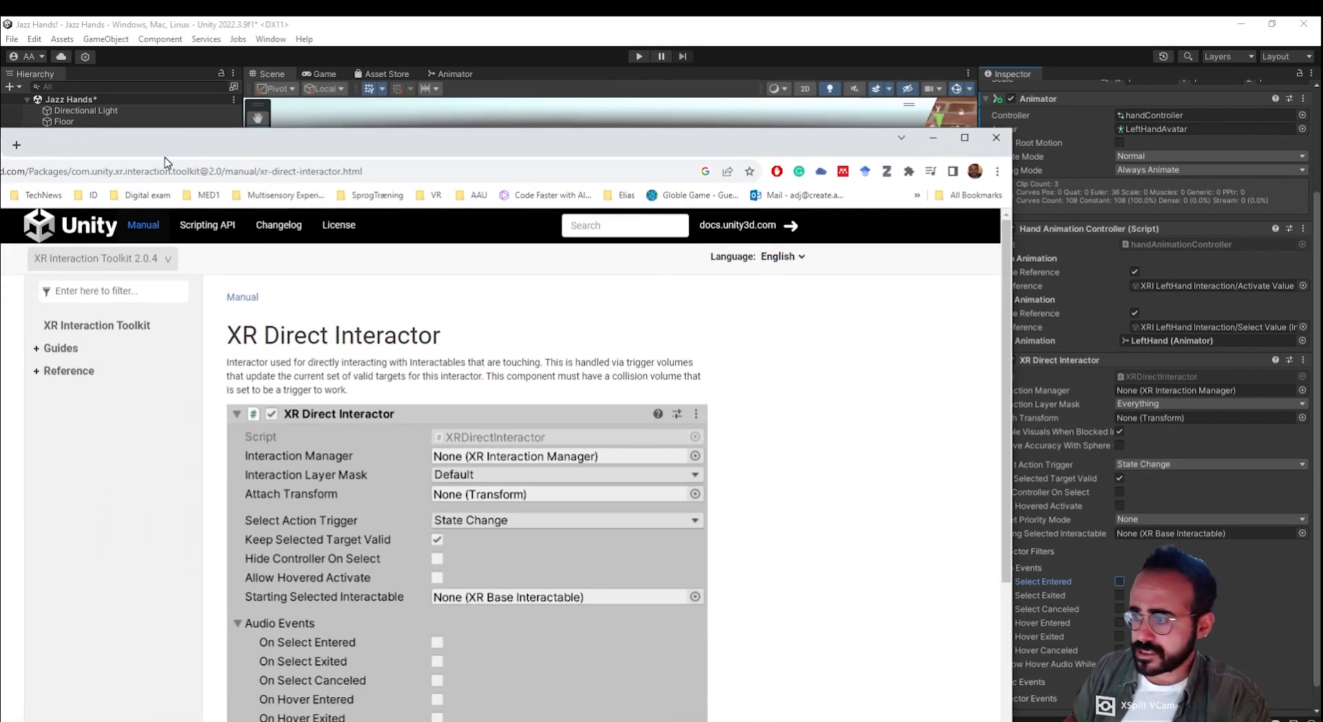
double_click(164, 157)
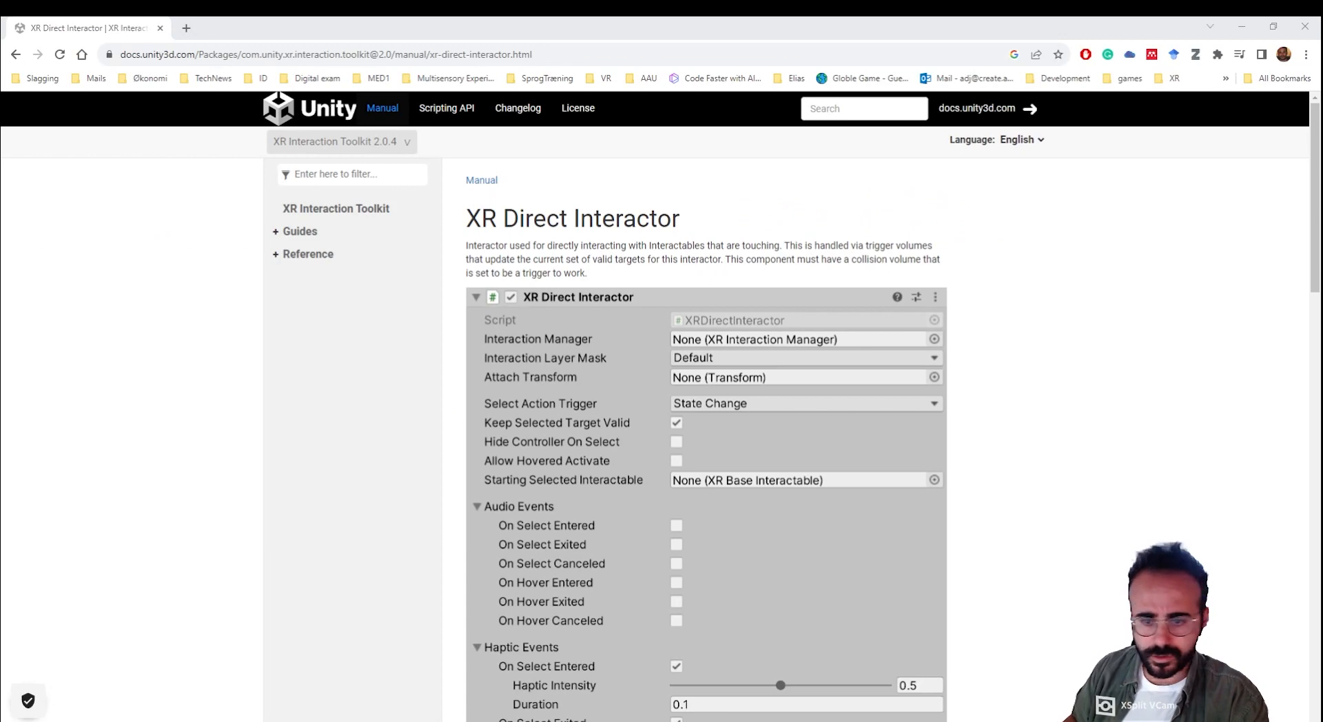
scroll(577, 530, down, 10)
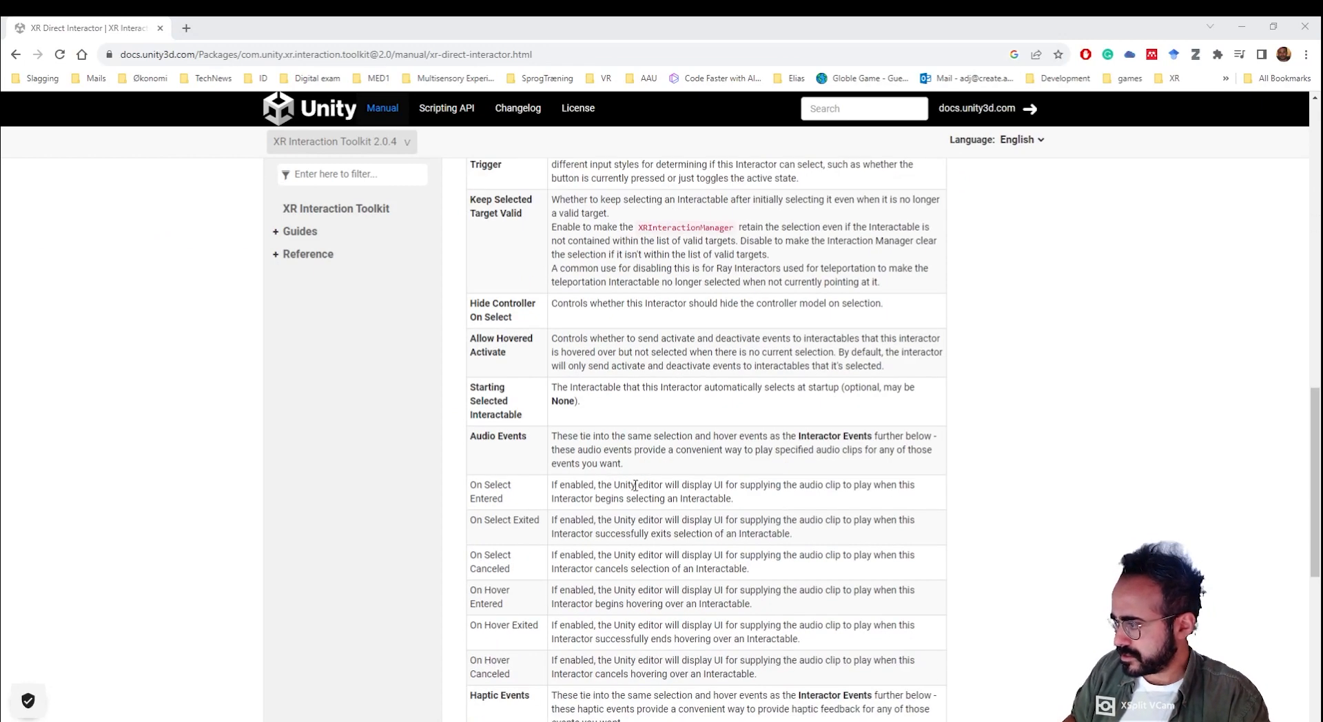
scroll(599, 399, down, 3)
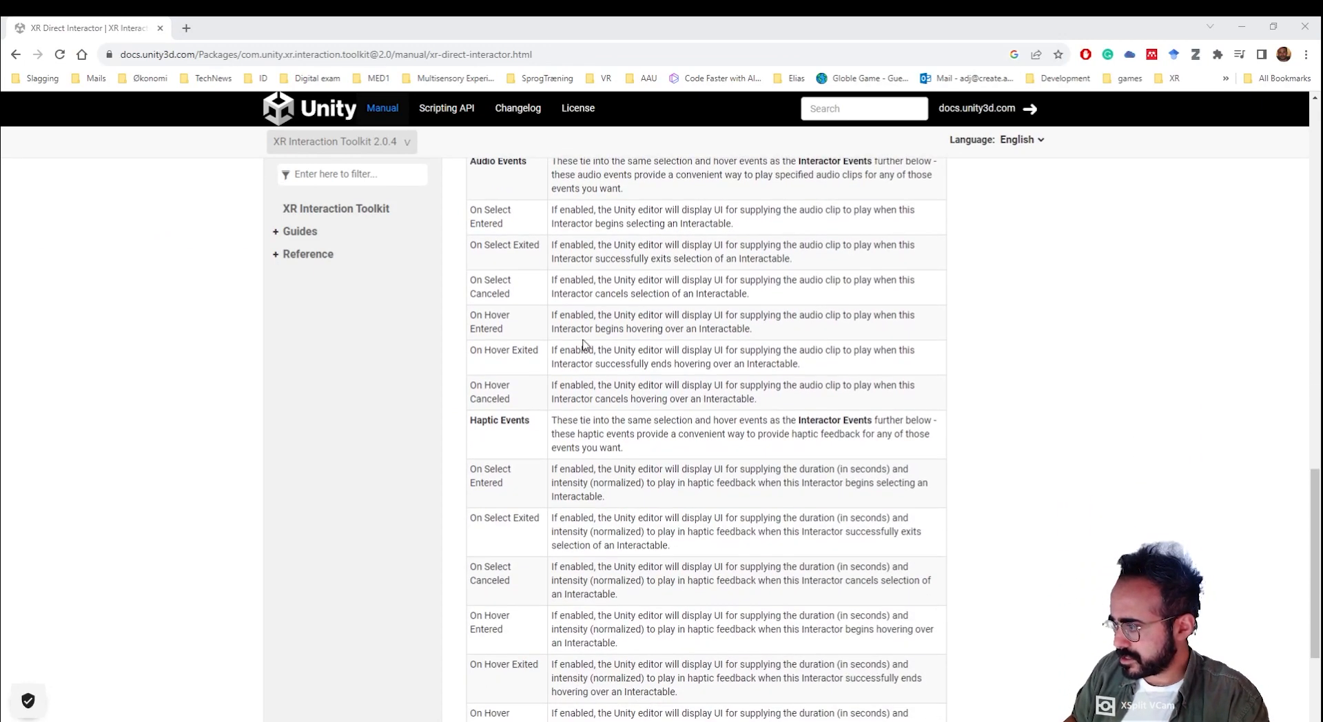
scroll(556, 428, down, 1)
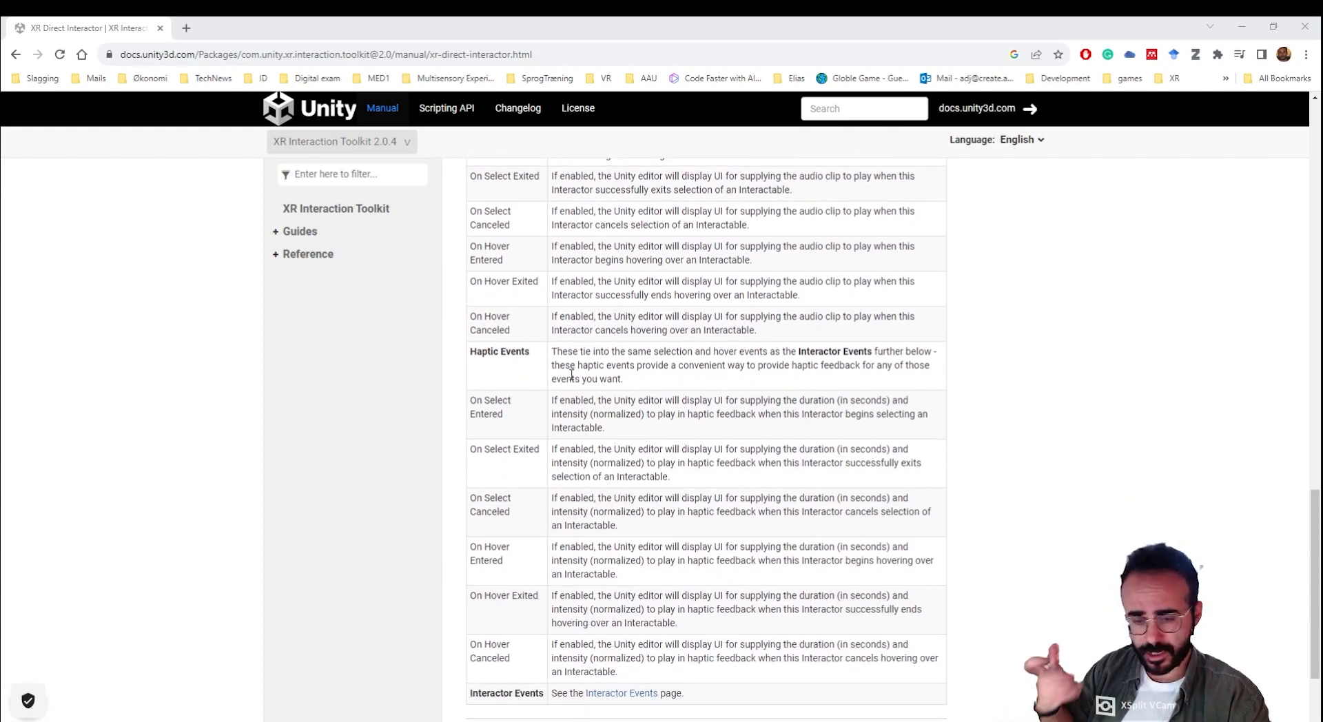
scroll(566, 397, down, 1)
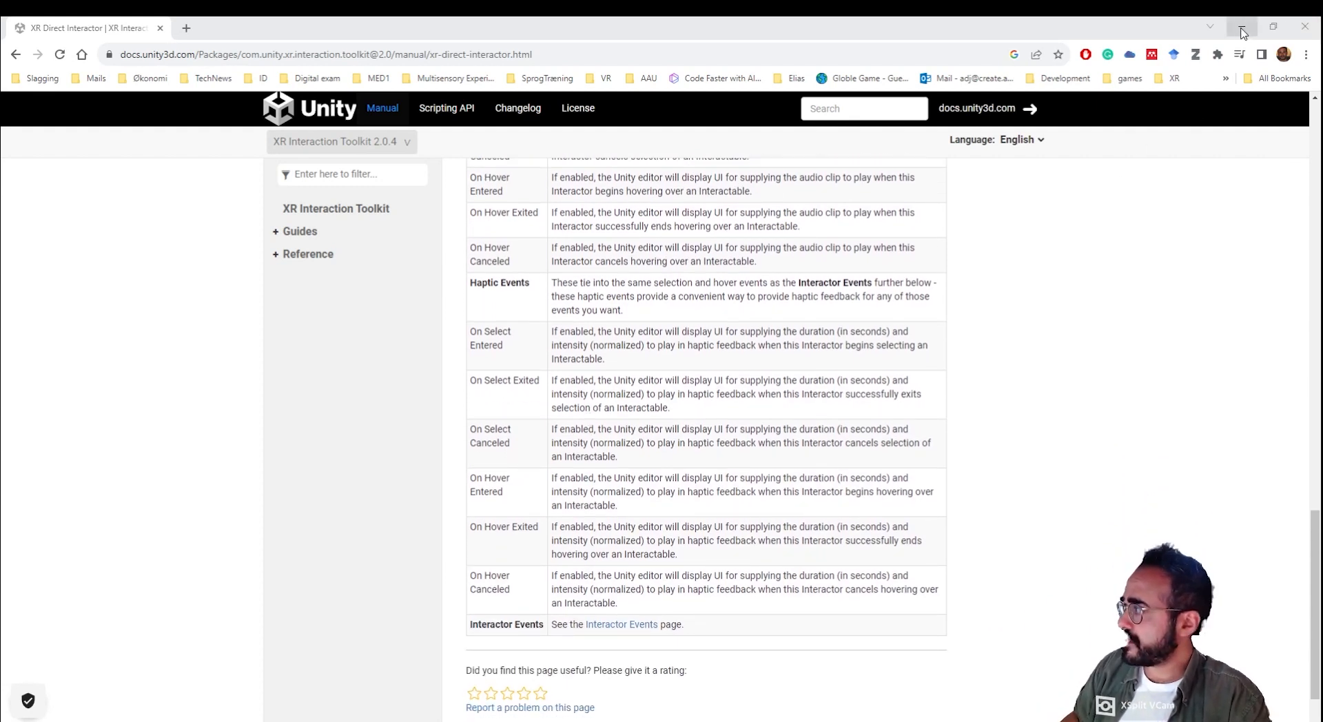
click(1306, 27)
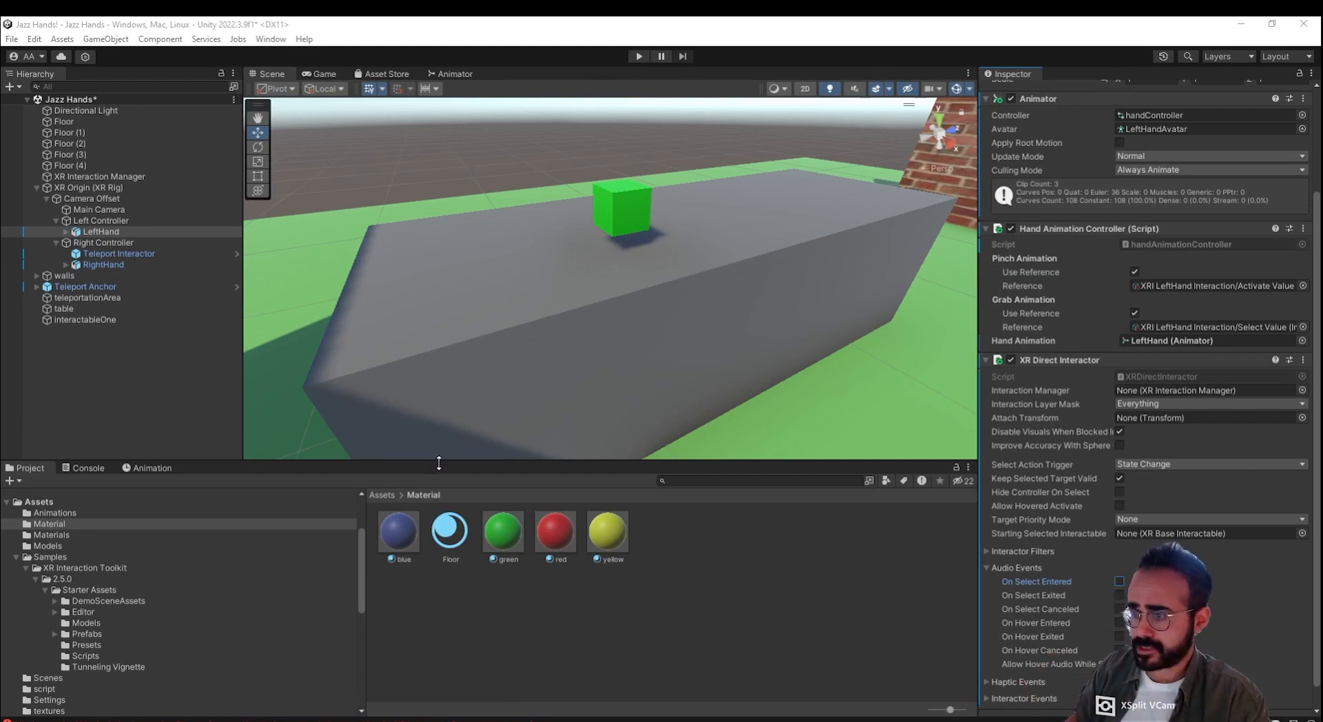
Step: Add an XR Grab Interactable component to the interactableOne cube
click(98, 321)
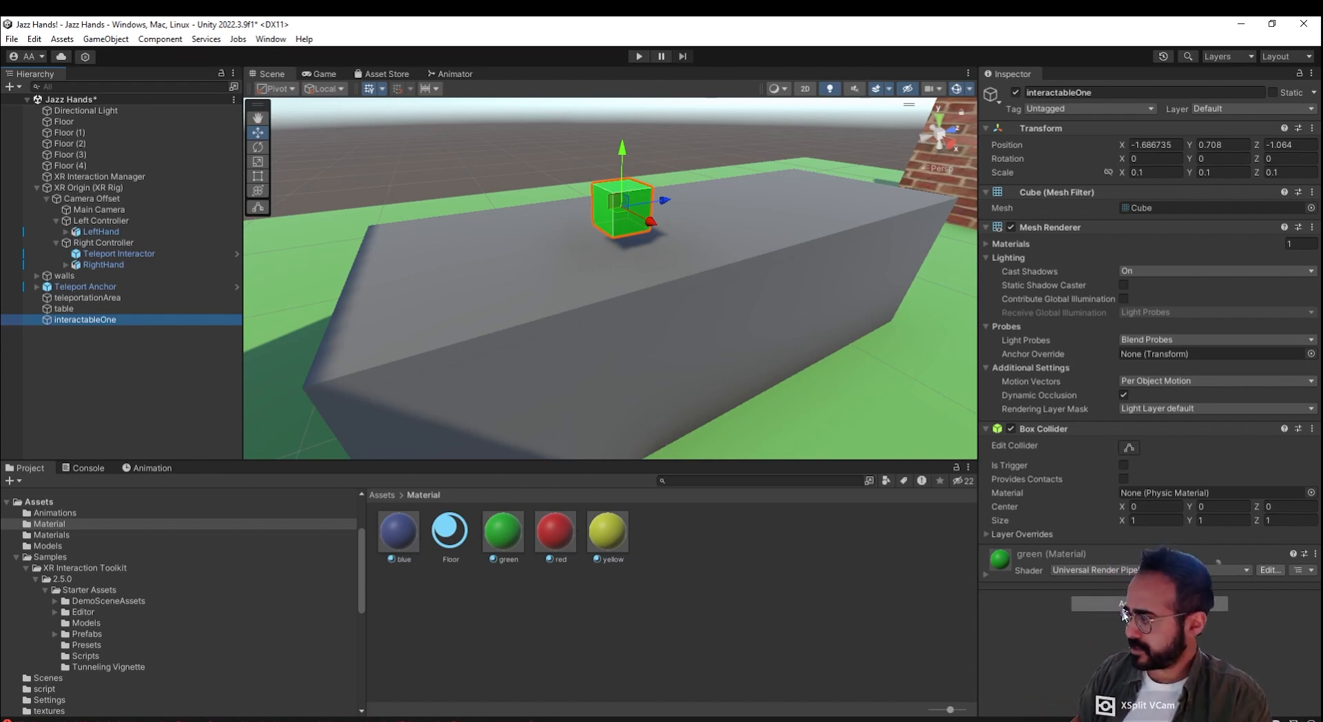
click(1124, 610)
text(intera)
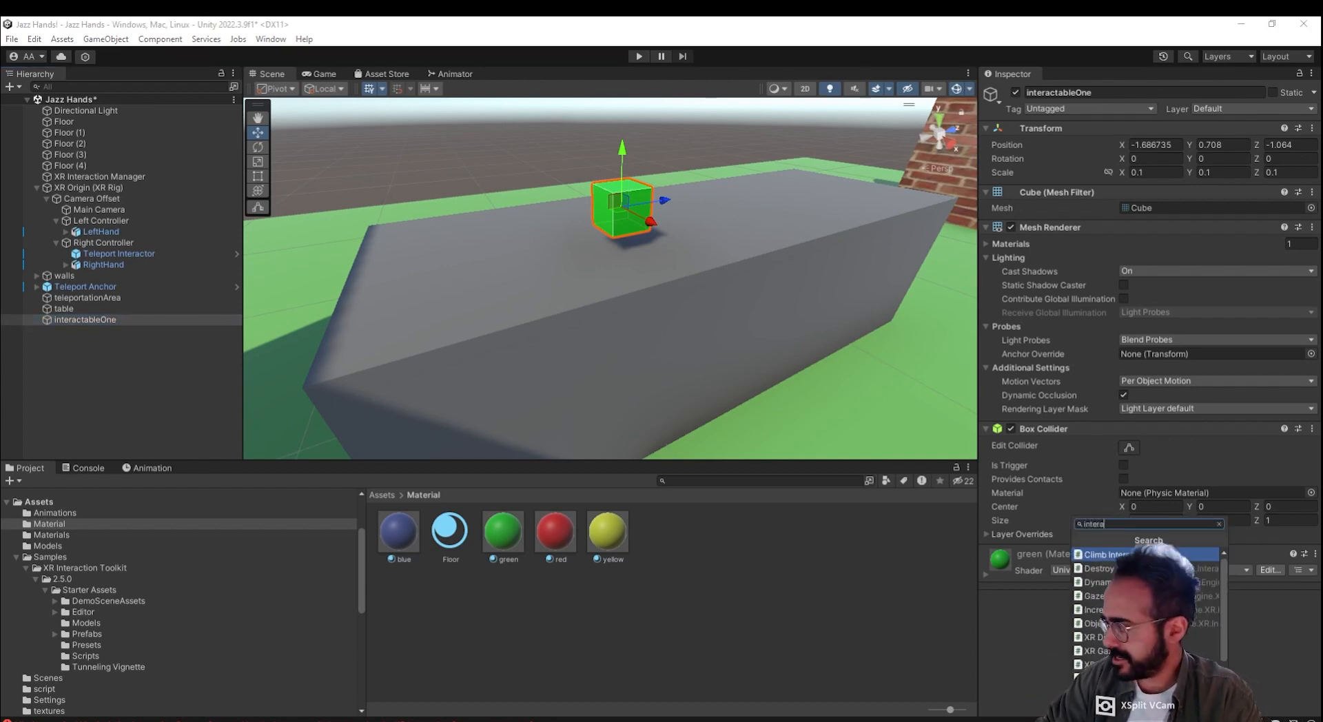
text(cta)
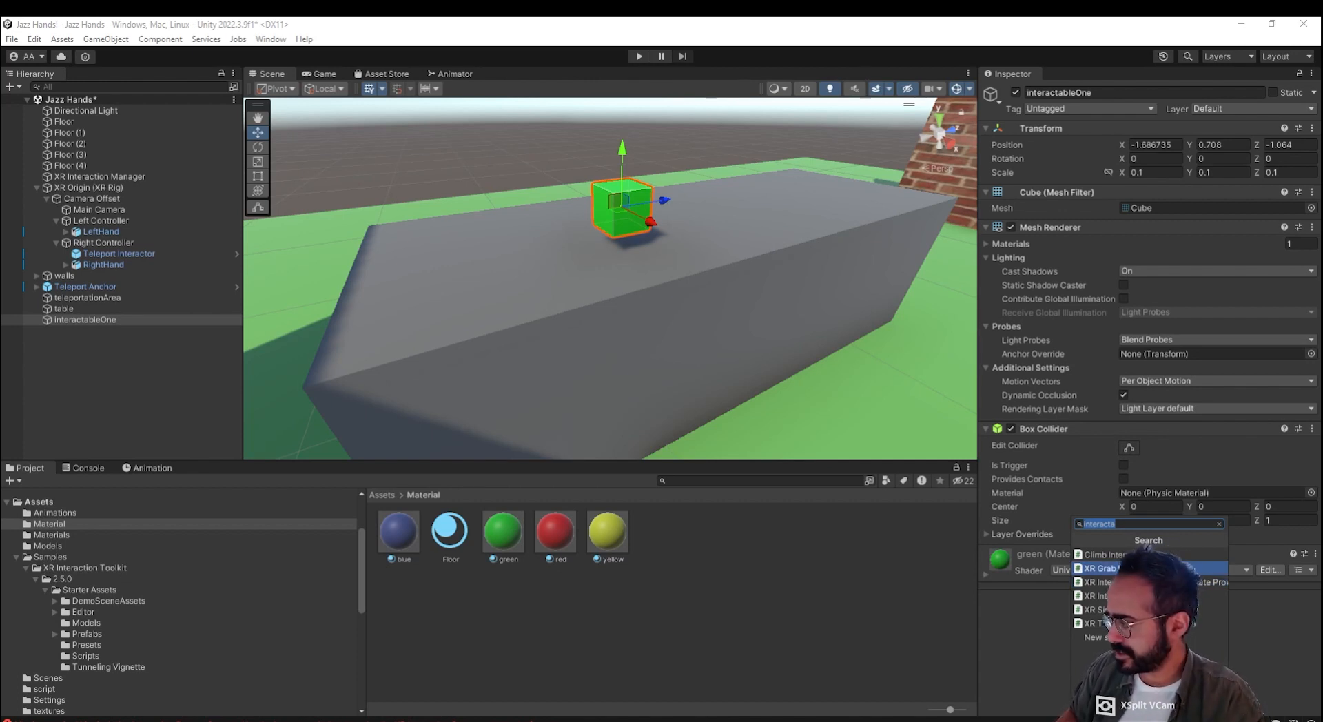
click(1101, 568)
Step: Examine interactableOne's Rigidbody and XR Grab Interactable settings, including the Interaction Layer Mask and Movement Type options
scroll(1050, 619, down, 6)
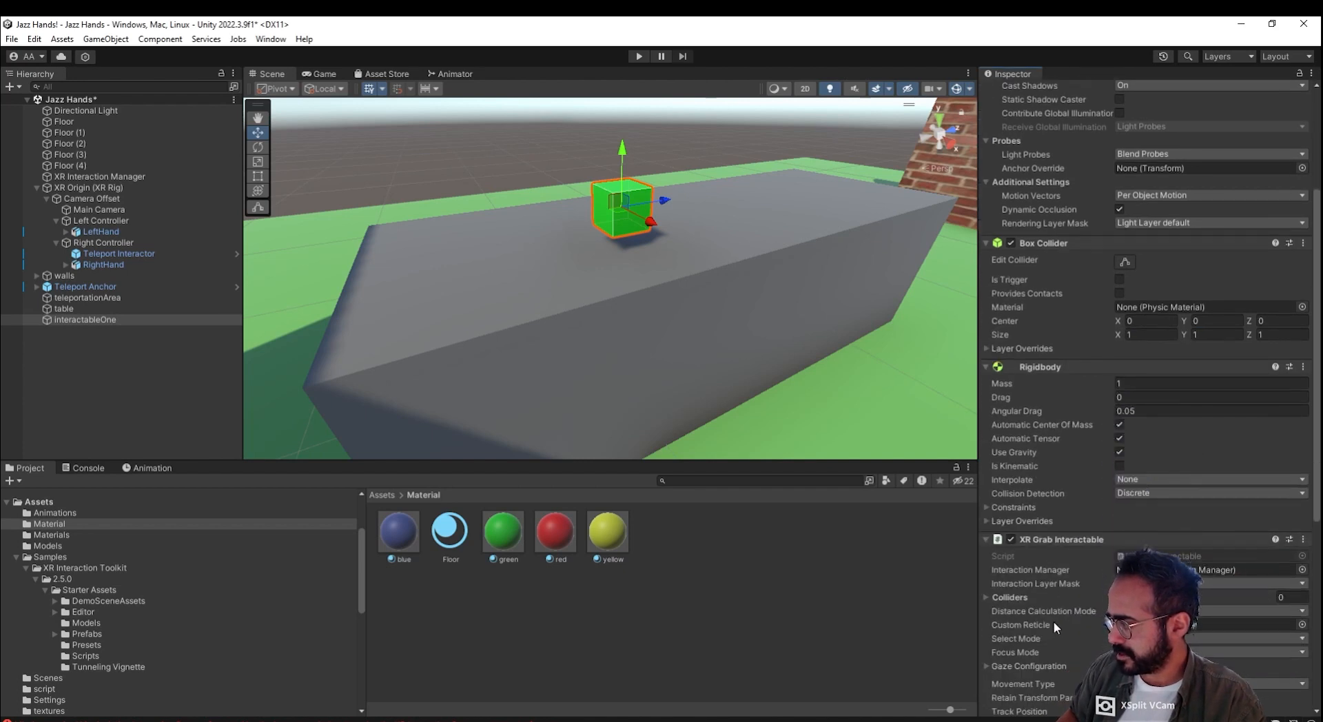
scroll(1015, 259, down, 2)
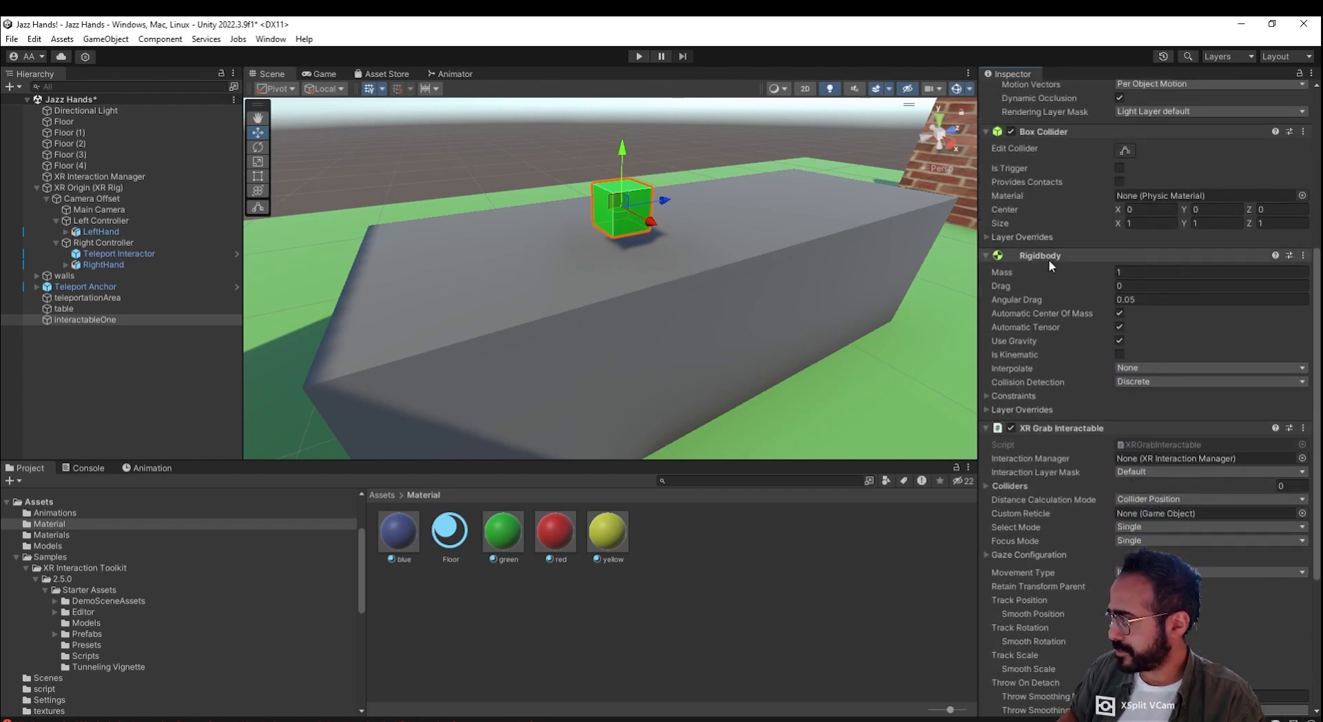
scroll(1062, 357, down, 4)
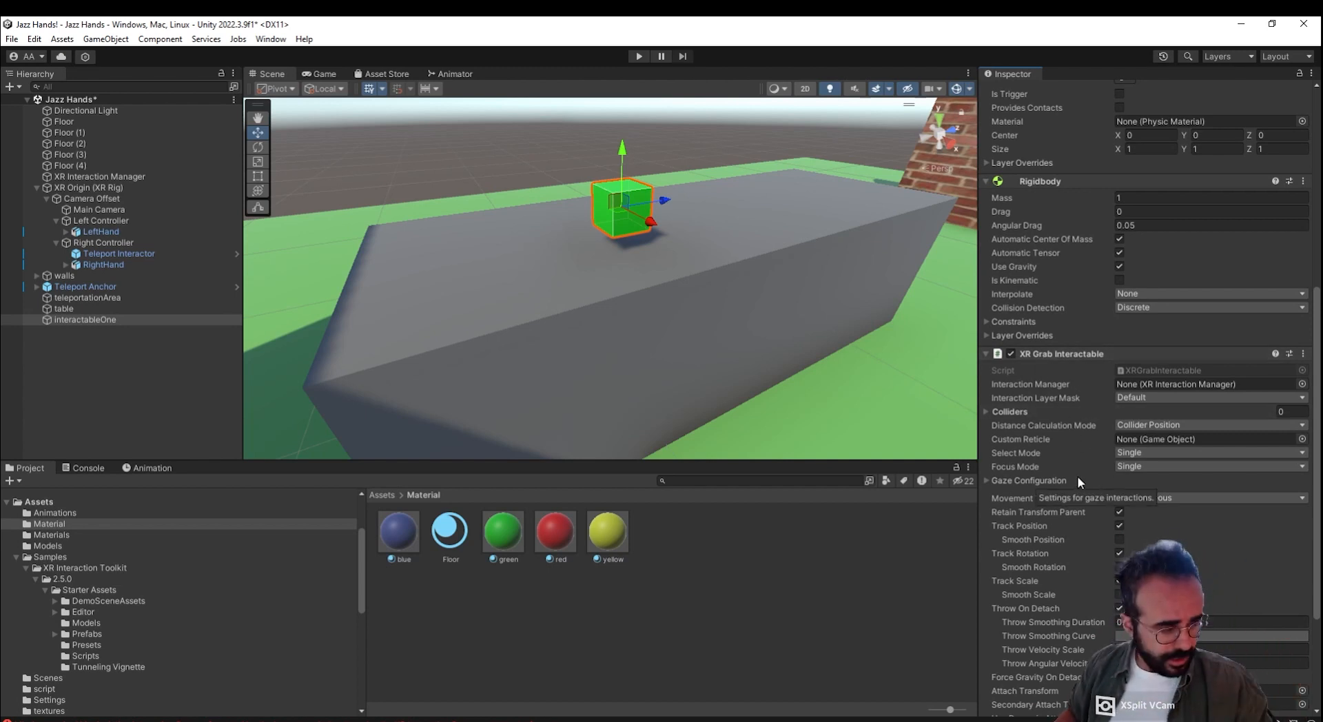
scroll(1097, 503, up, 4)
scroll(1094, 510, down, 8)
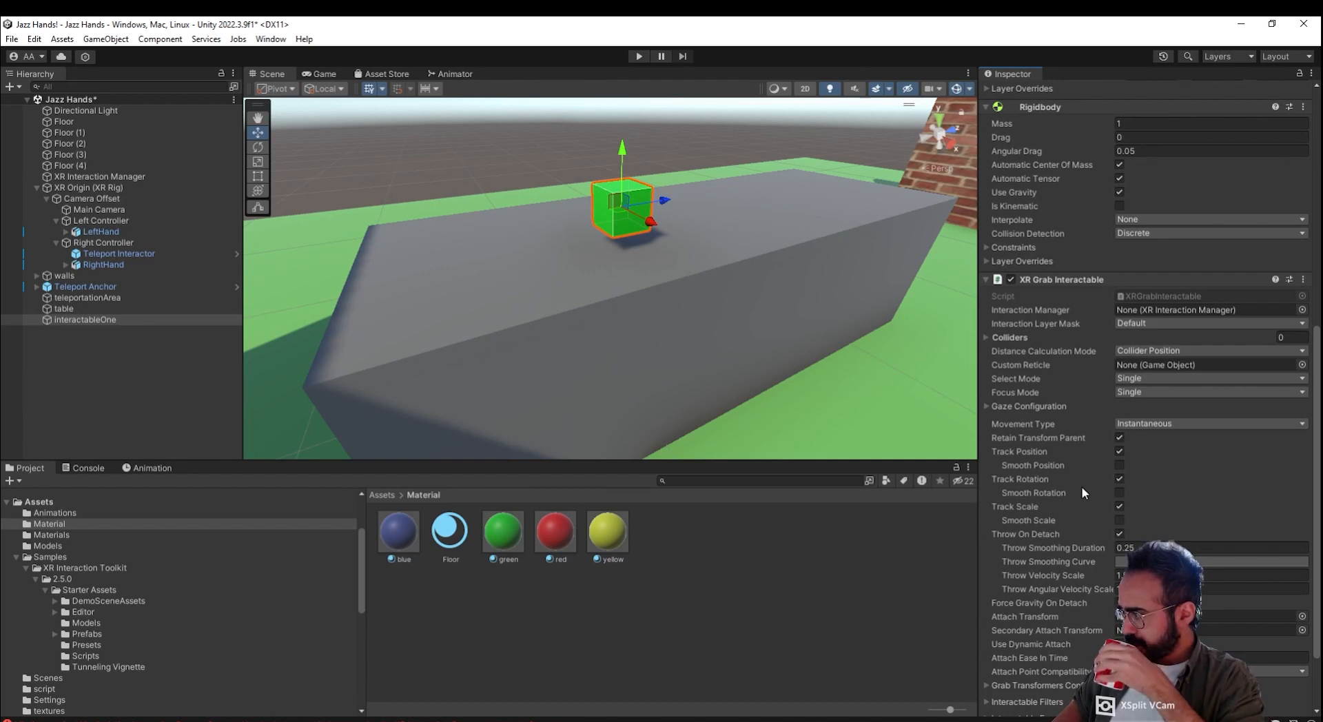
click(1141, 324)
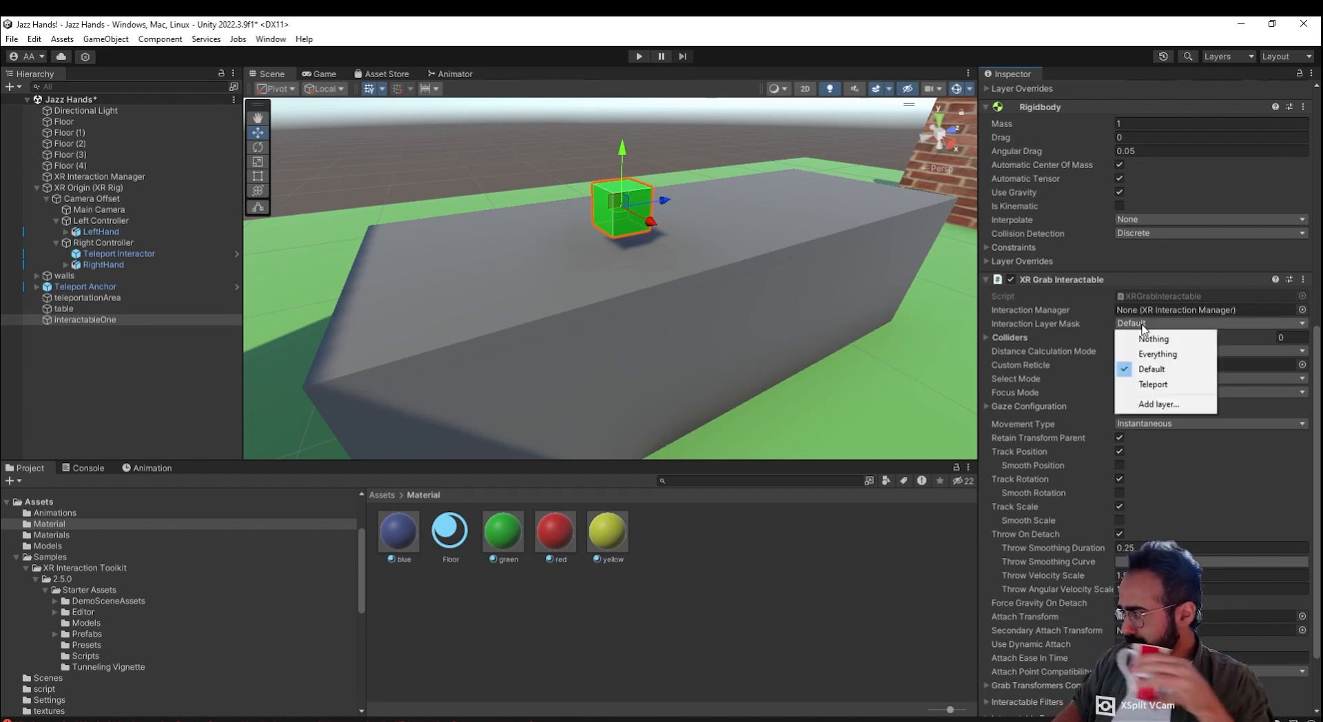
click(1139, 325)
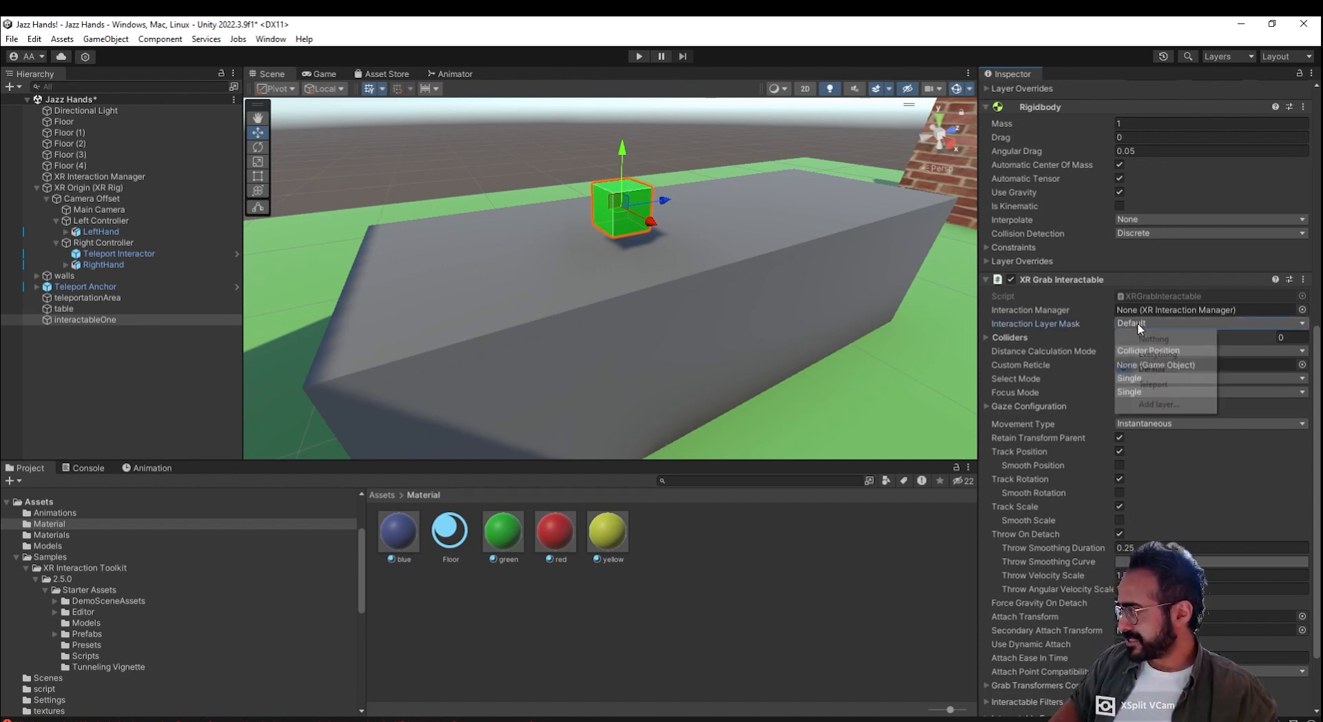
click(1098, 322)
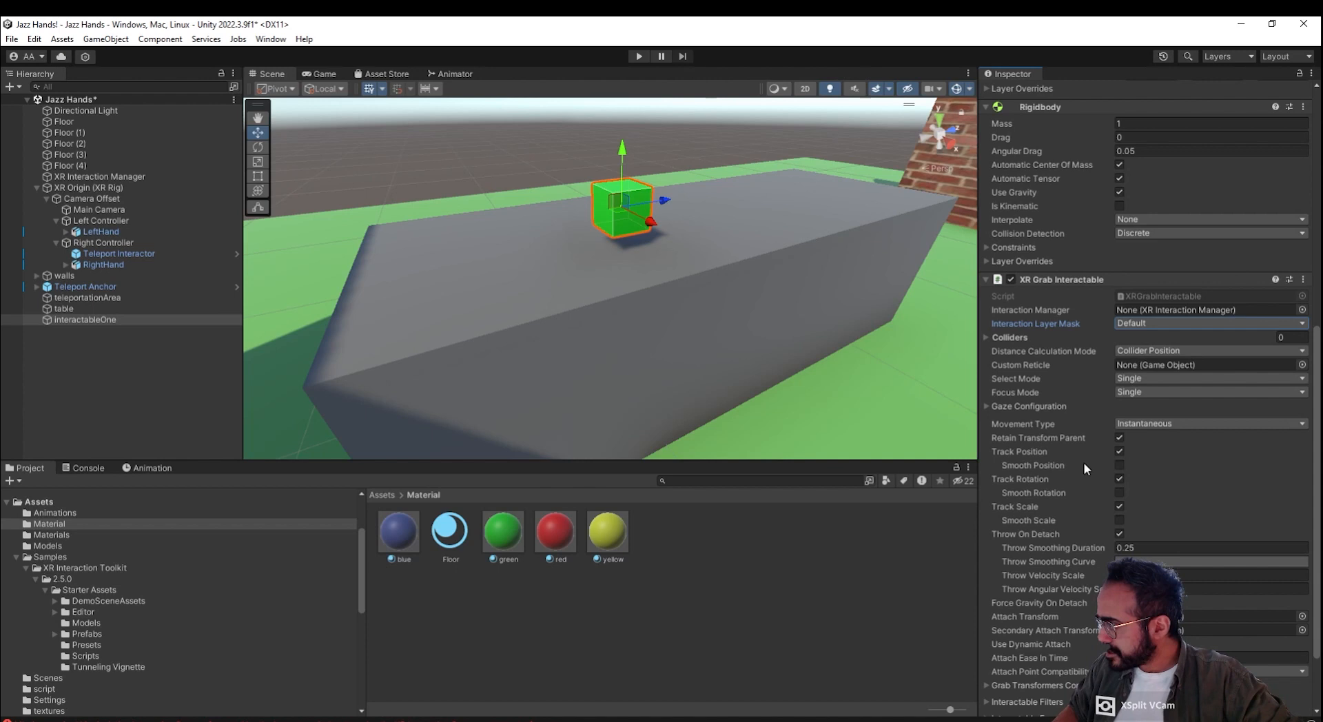
scroll(1067, 482, down, 1)
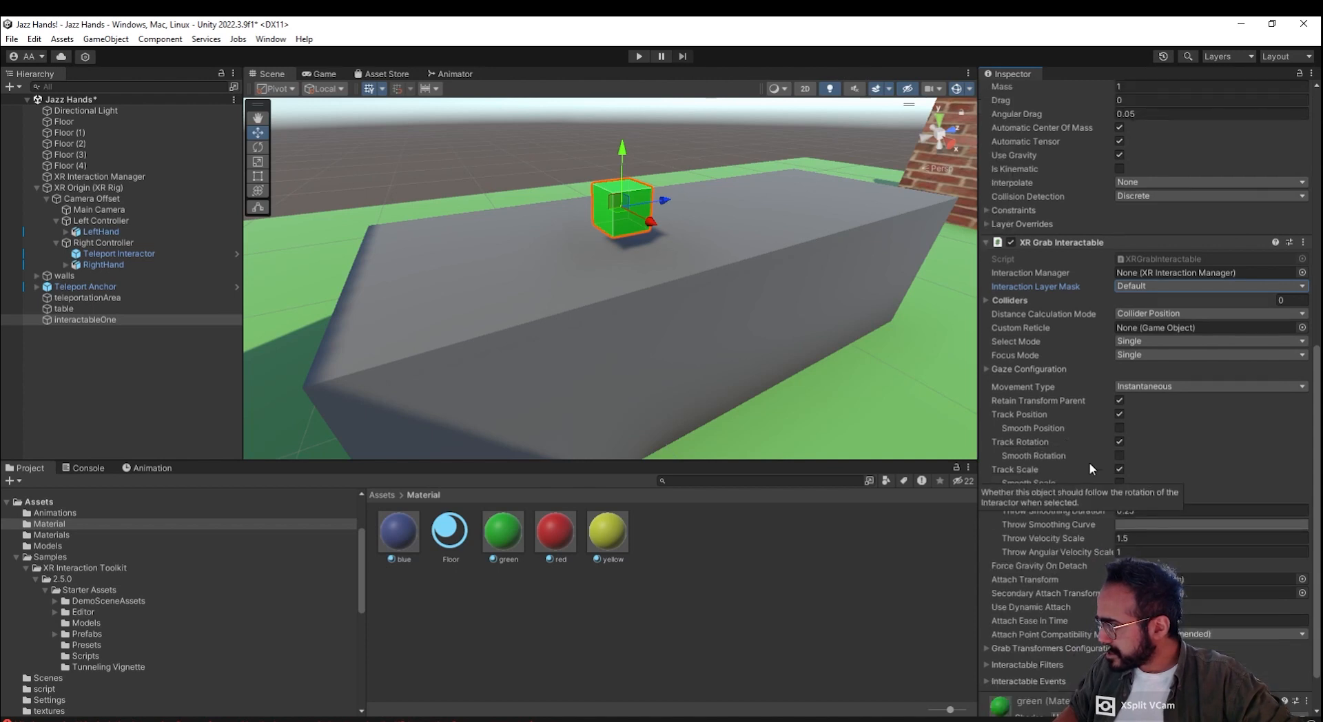
click(1185, 384)
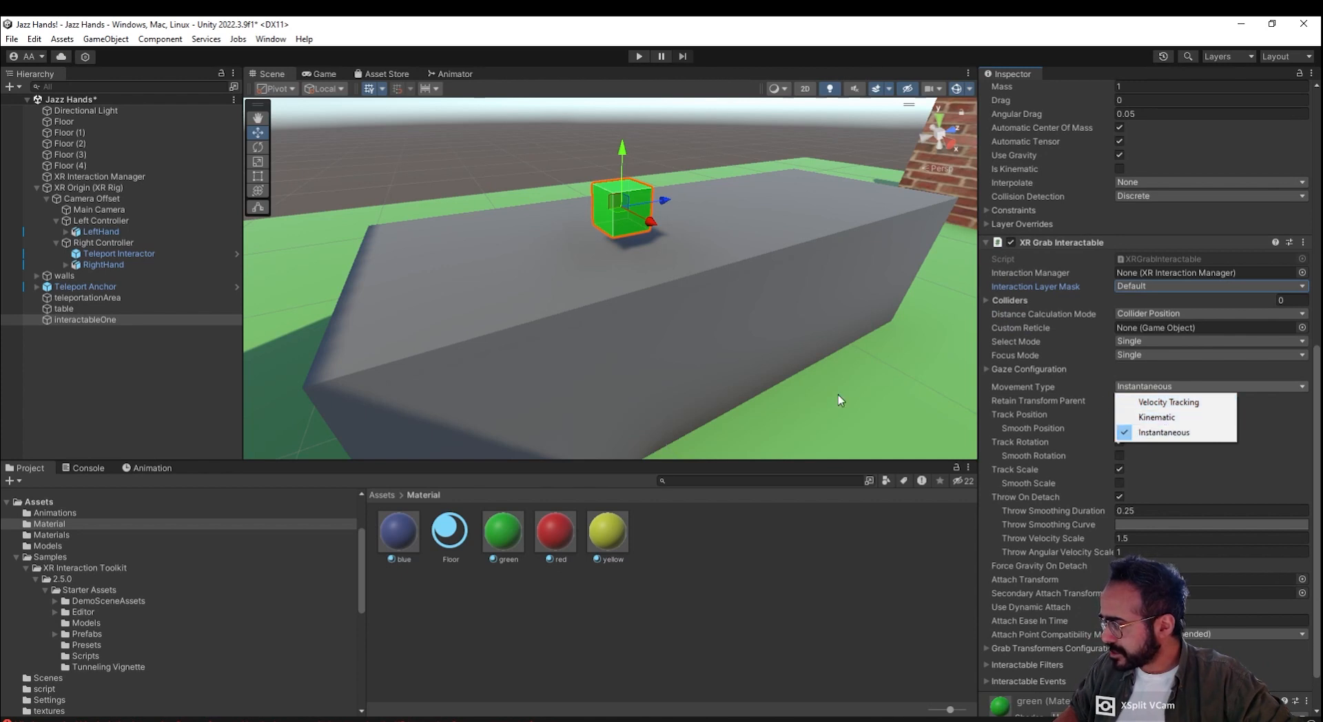
click(1041, 408)
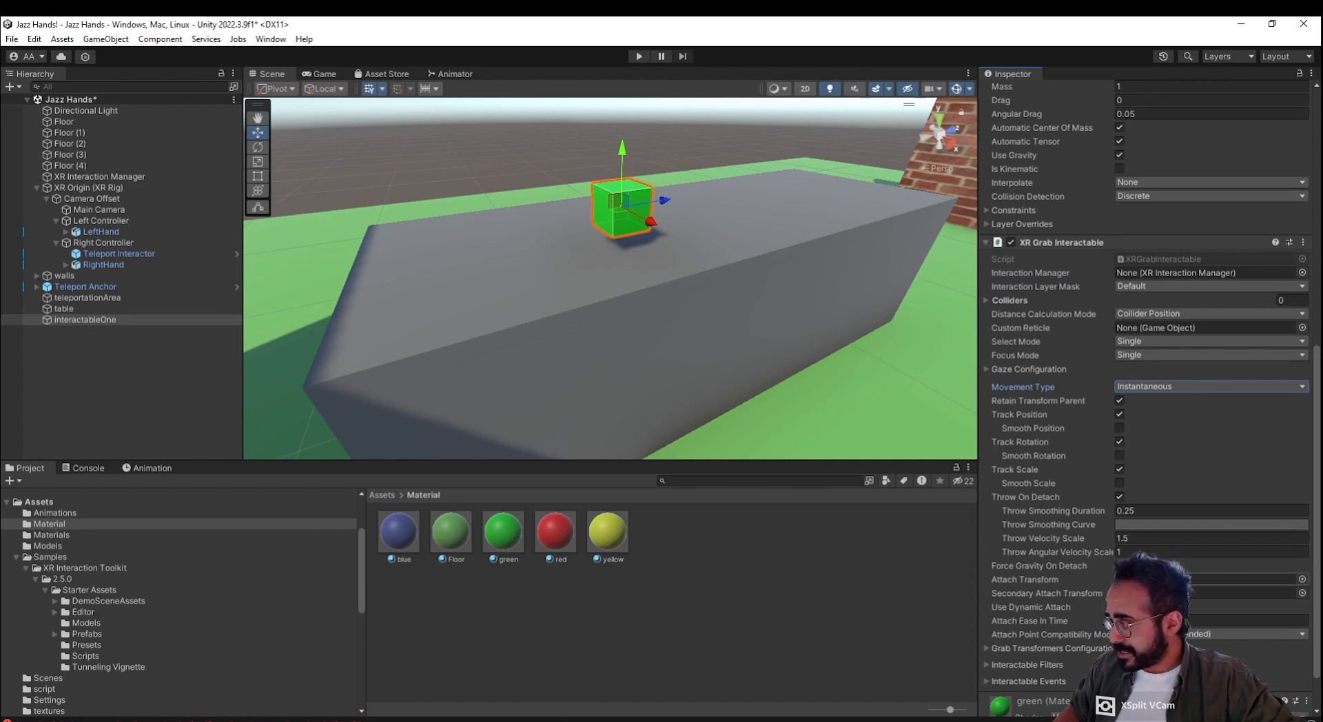
Step: Run the scene in Play mode as a test, stop it, and recheck LeftHand's XR Direct Interactor settings
click(147, 232)
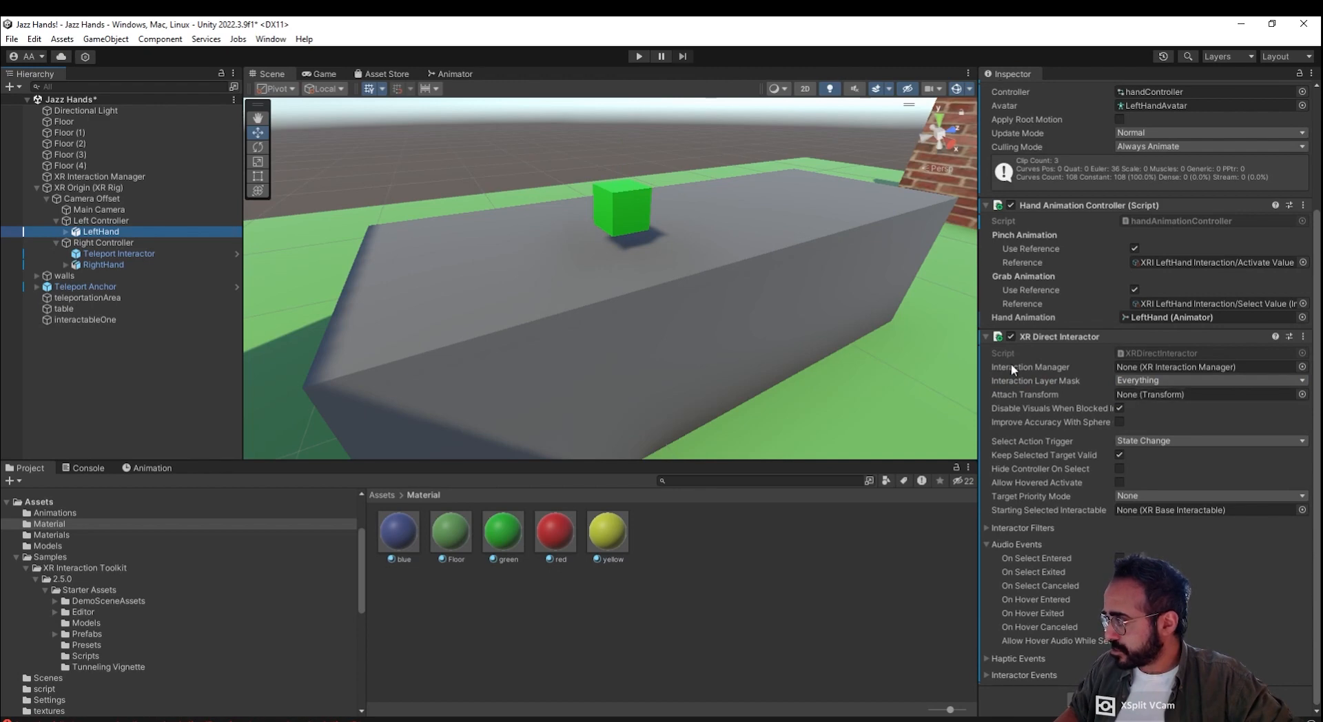
click(639, 56)
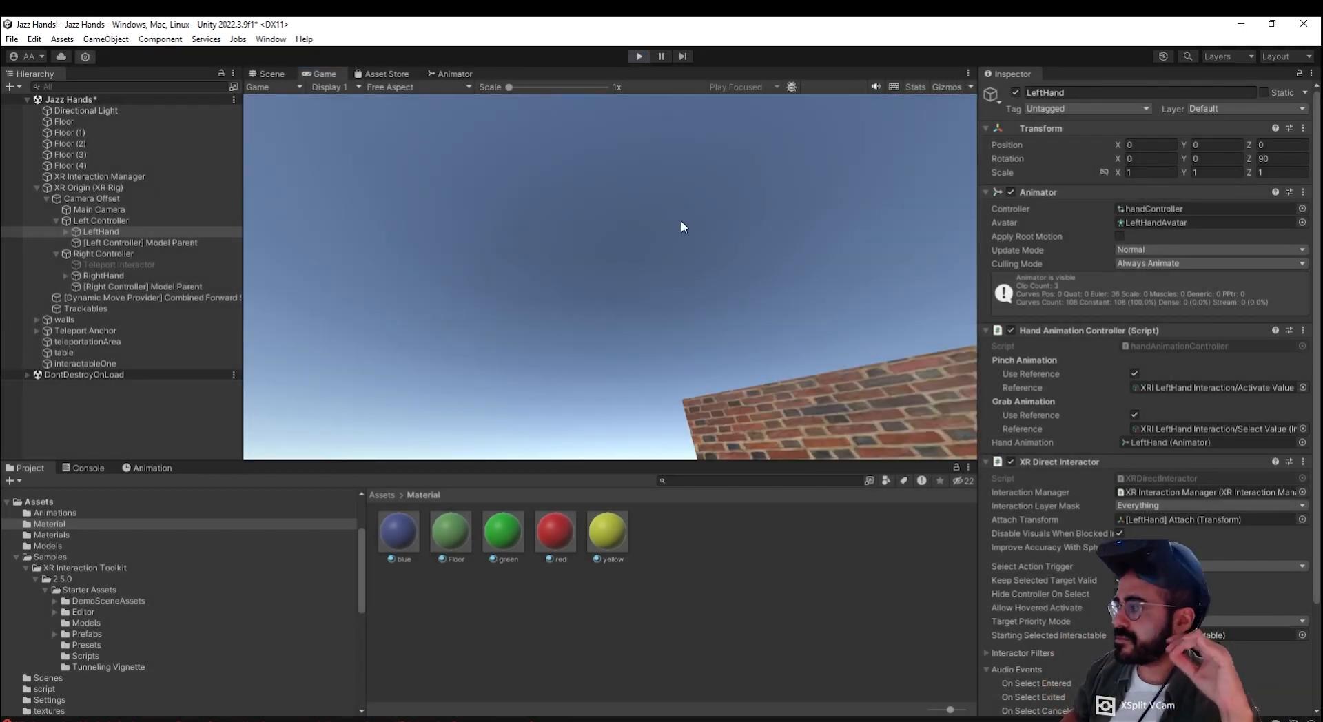
key(ctrl+p)
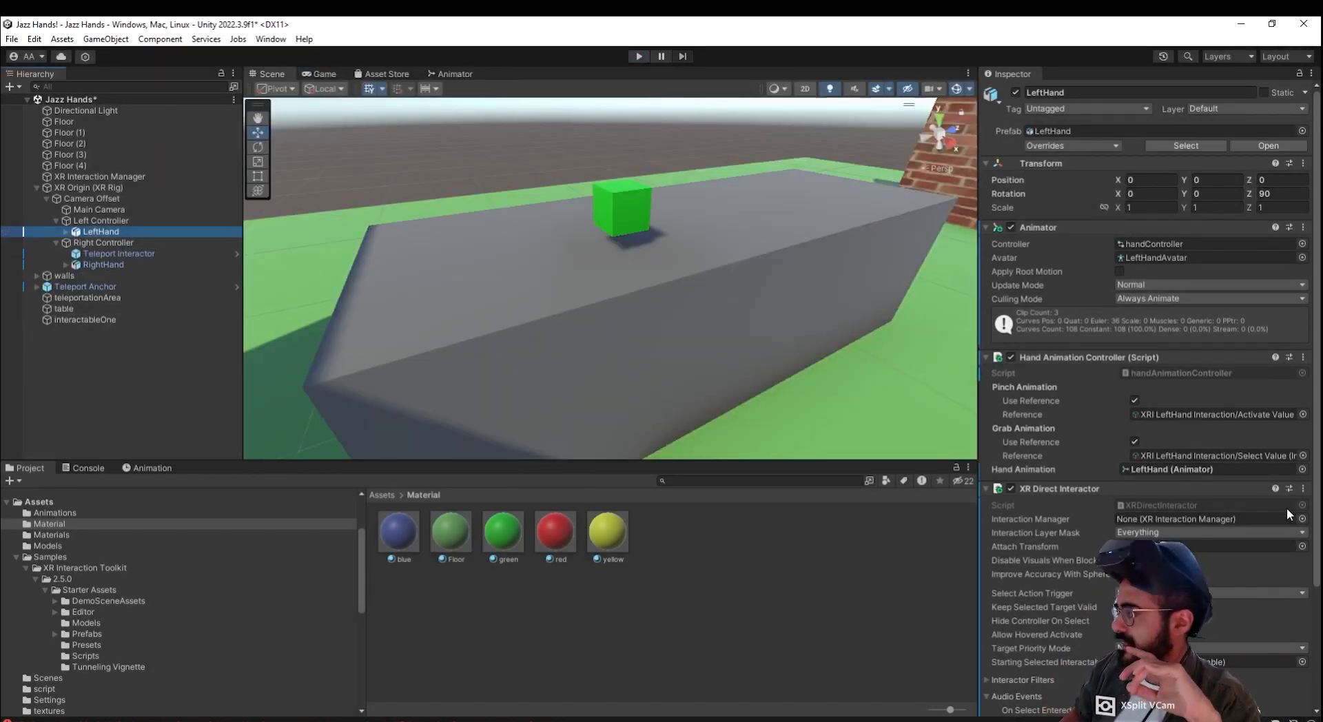
scroll(1289, 506, down, 4)
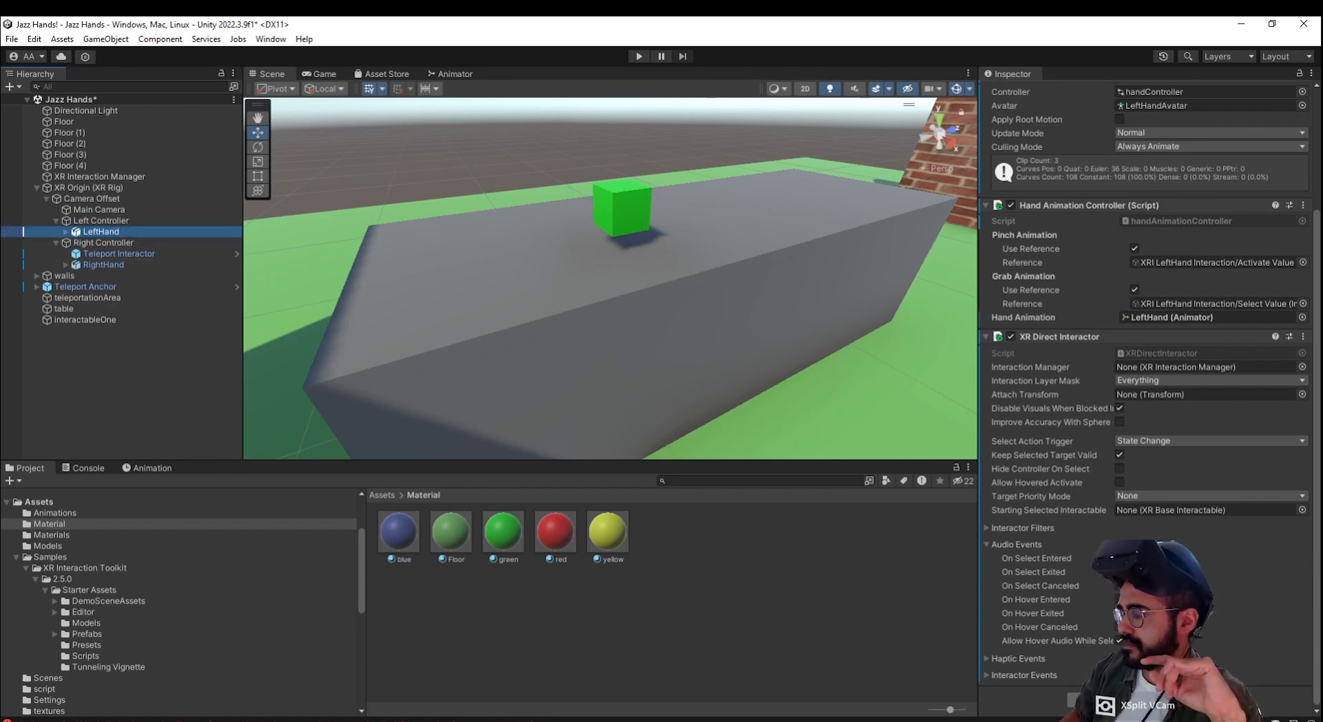
Step: Enable Is Trigger on the Sphere Colliders of both LeftHand and RightHand
right_click(176, 231)
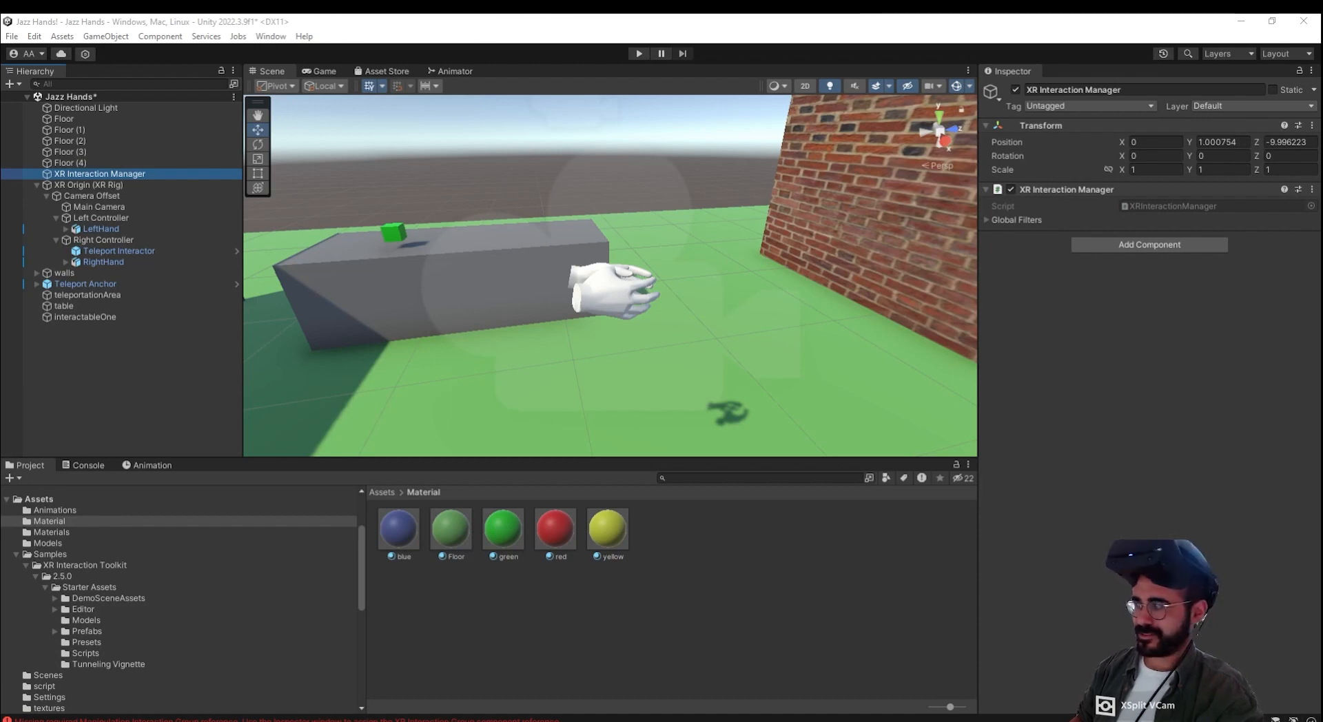
click(120, 229)
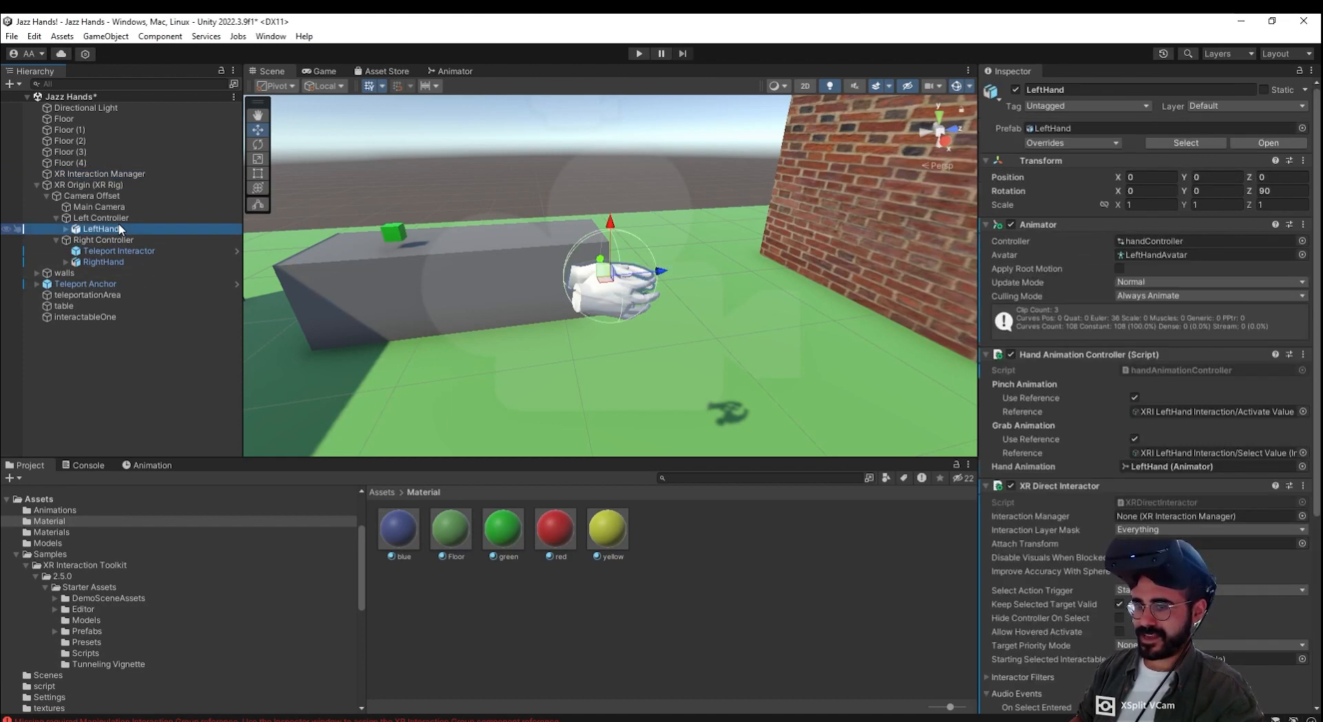
scroll(1076, 604, down, 8)
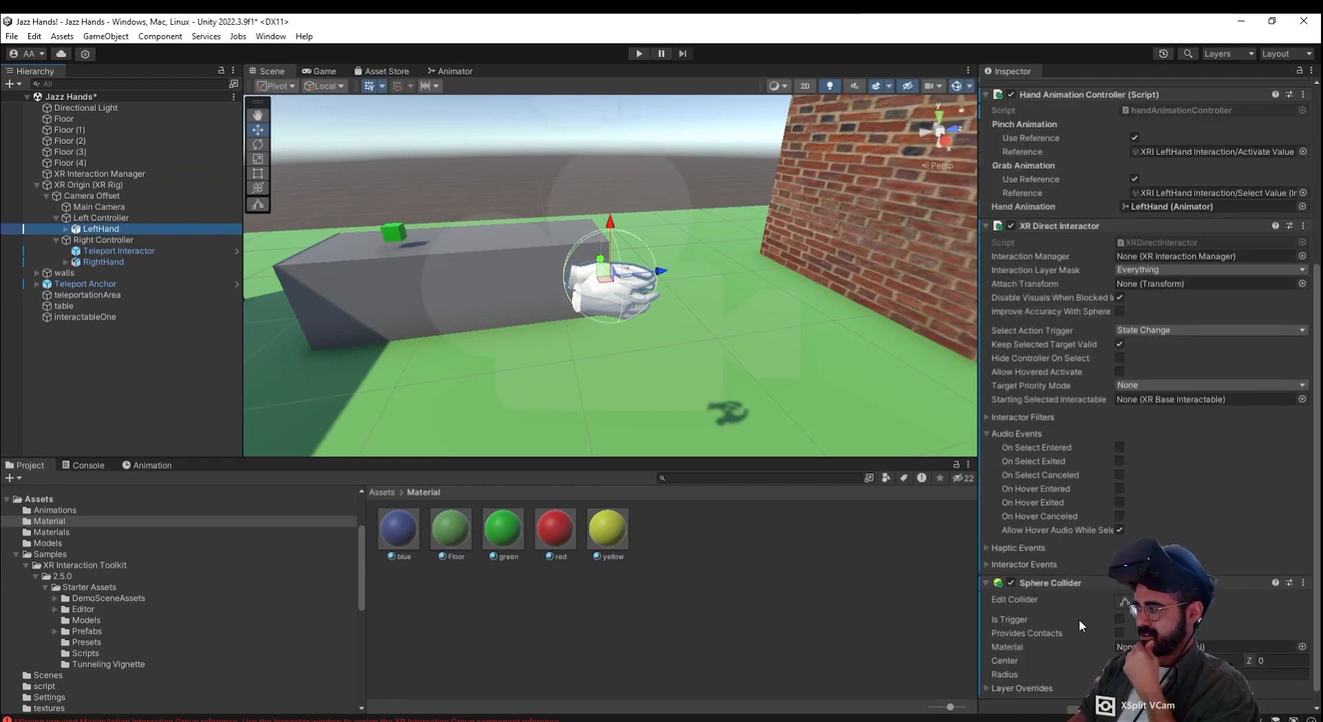
click(143, 260)
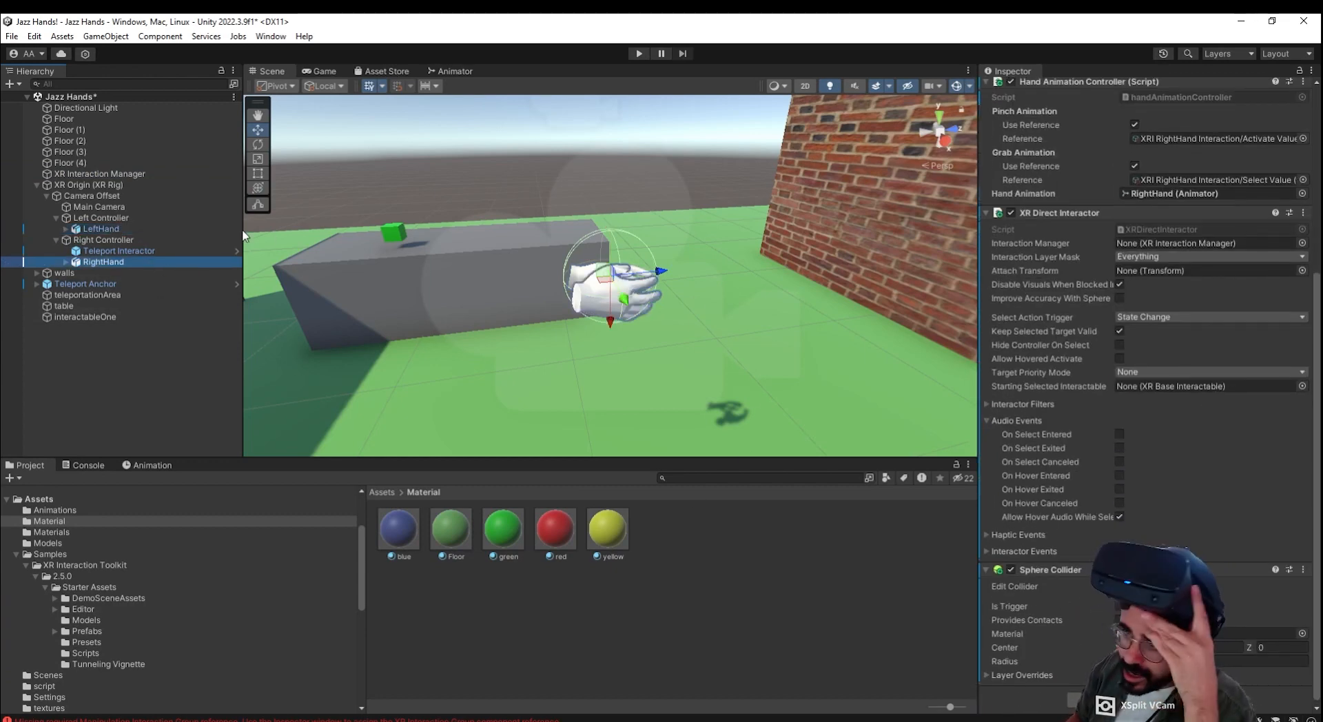
click(104, 229)
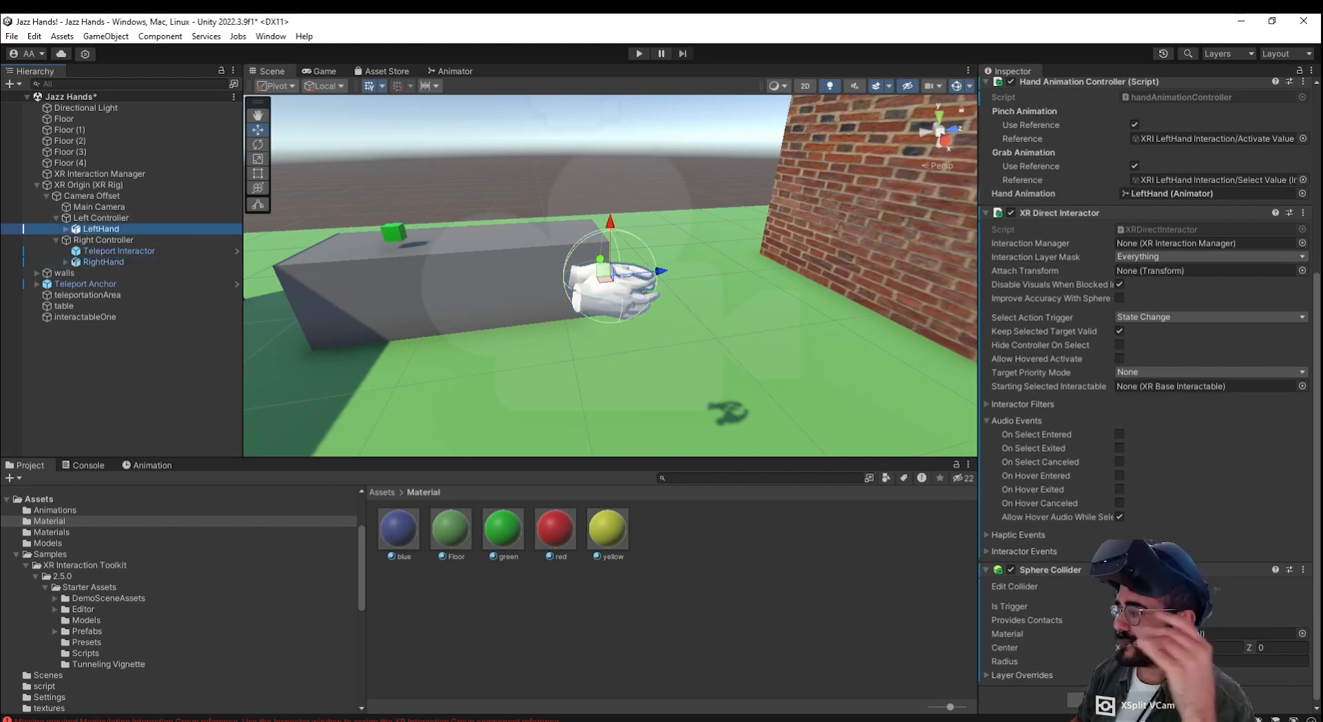
click(1120, 605)
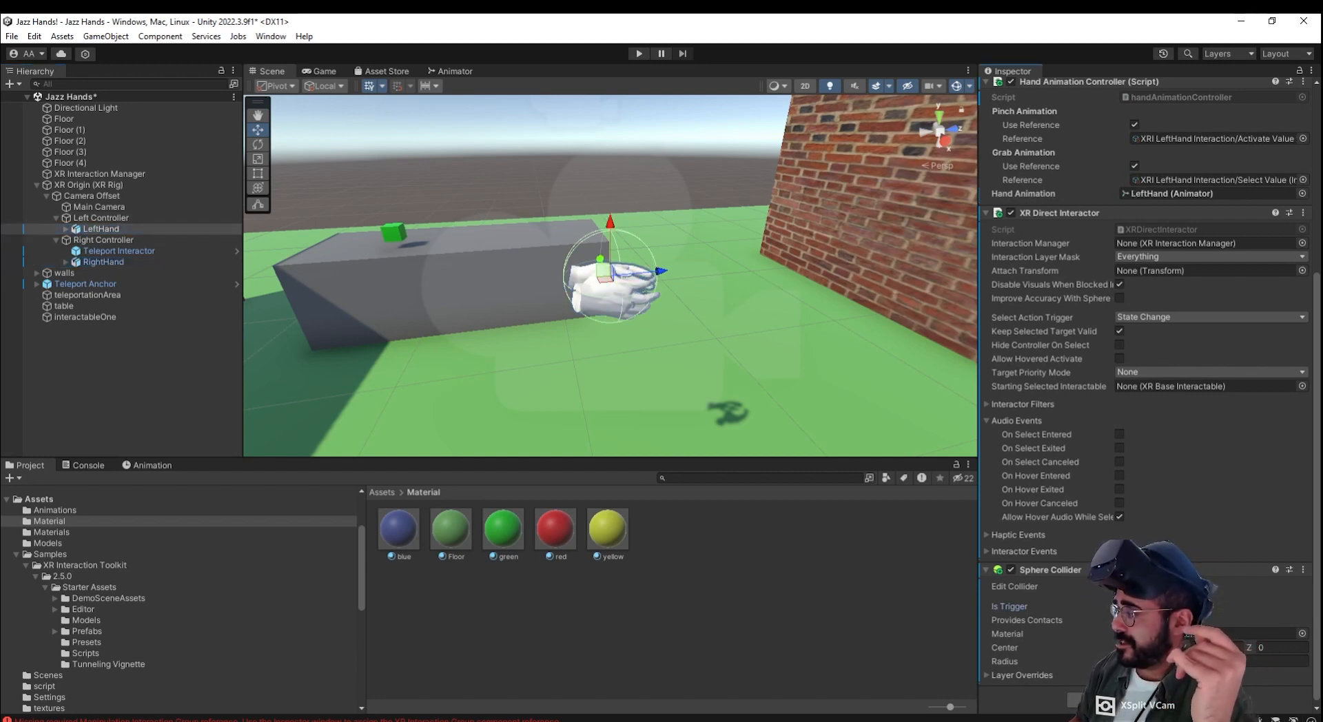
click(153, 262)
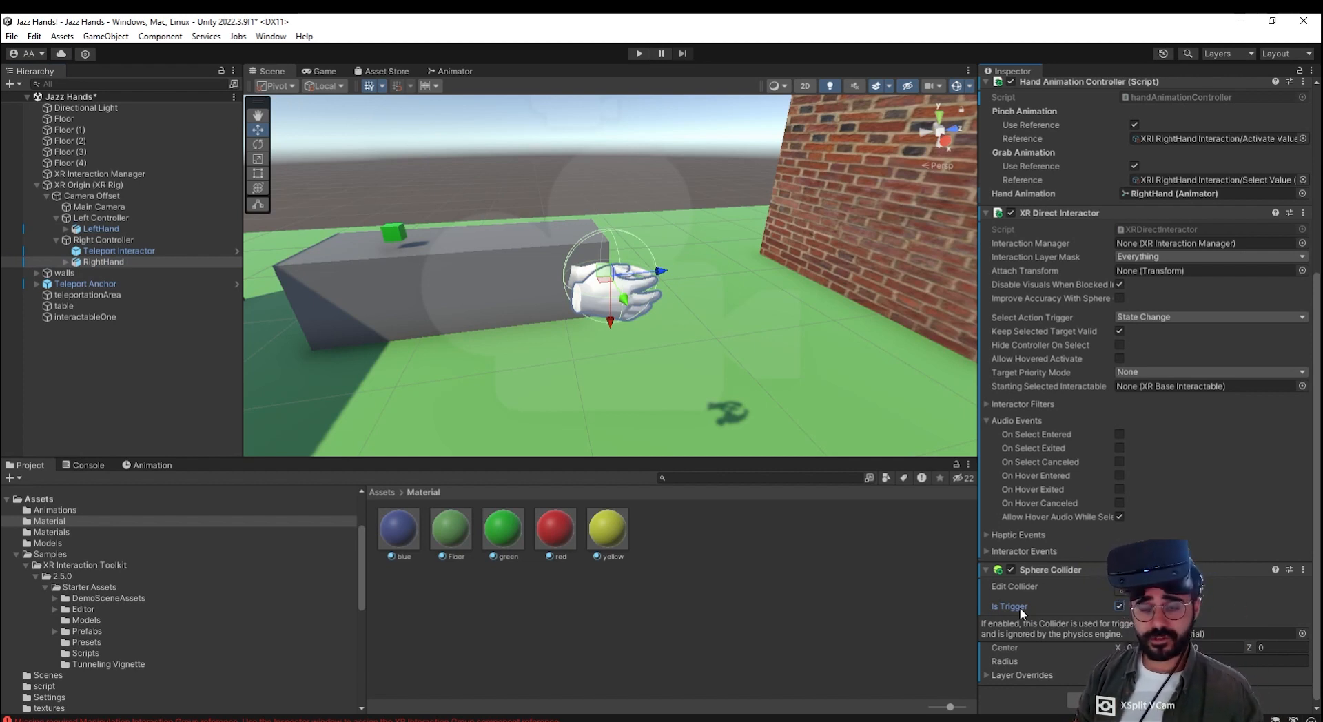
Step: Run the scene in Play mode as a test, stop it, and look over RightHand's component settings
click(638, 53)
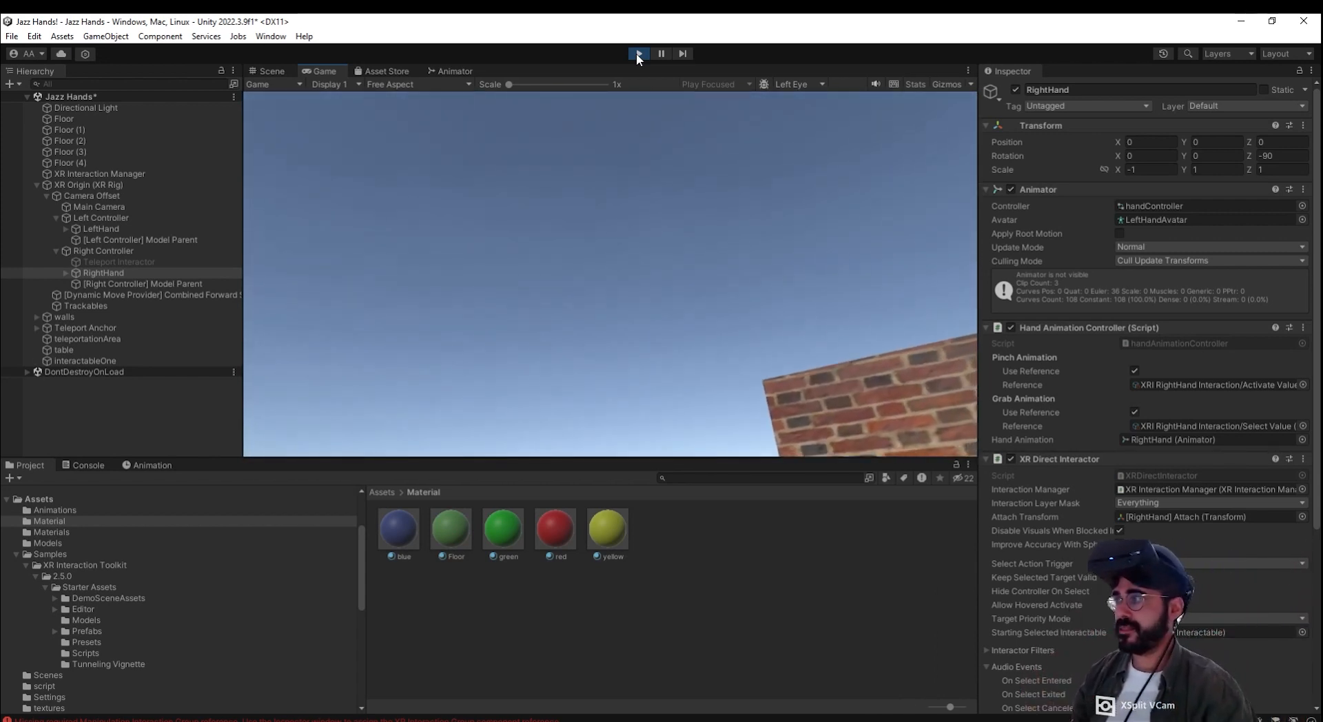
click(639, 53)
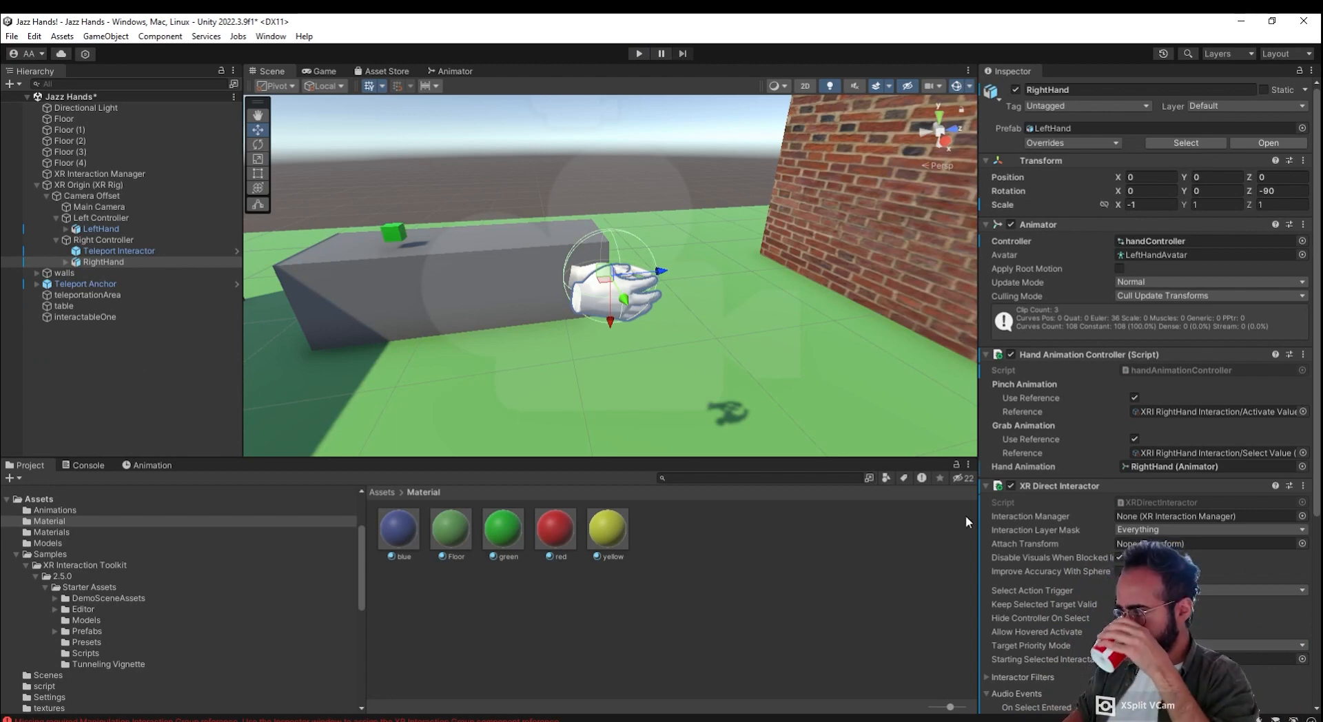
scroll(1007, 520, down, 5)
scroll(1041, 528, up, 4)
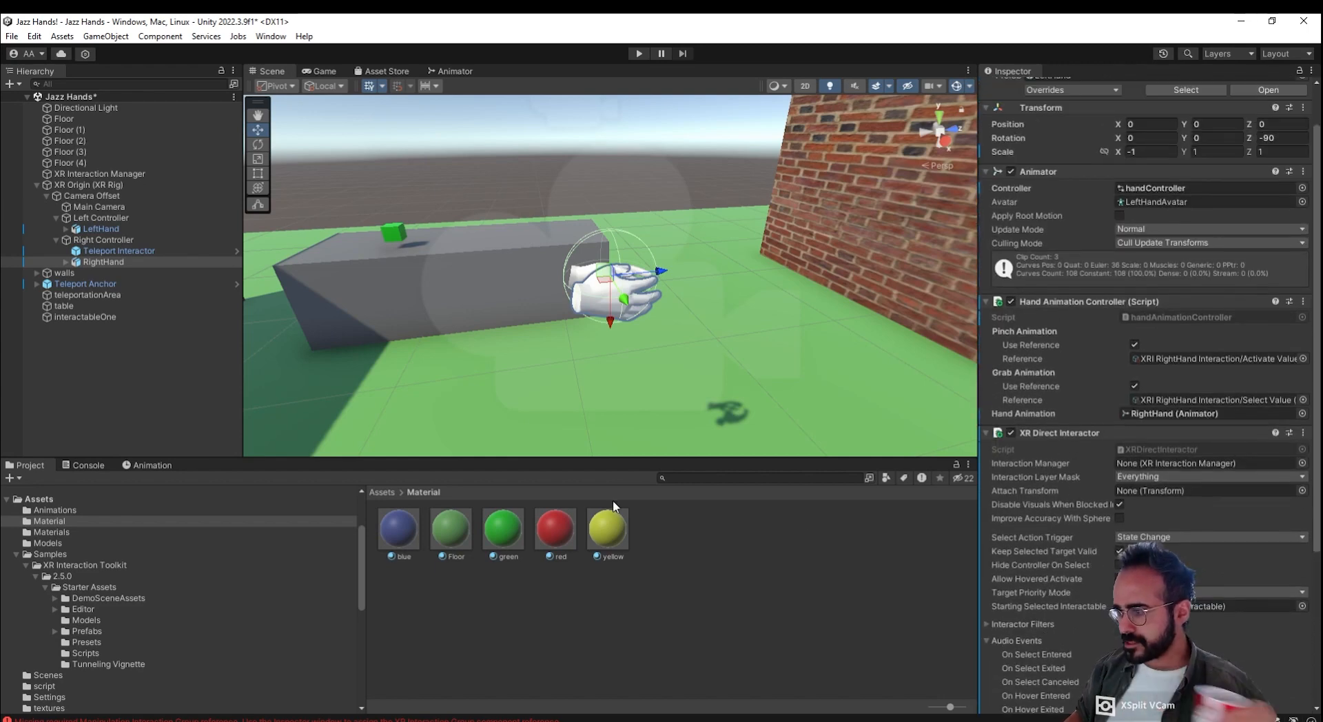
Step: Examine interactableOne's Rigidbody and XR Grab Interactable settings and view the available Movement Type options
click(149, 317)
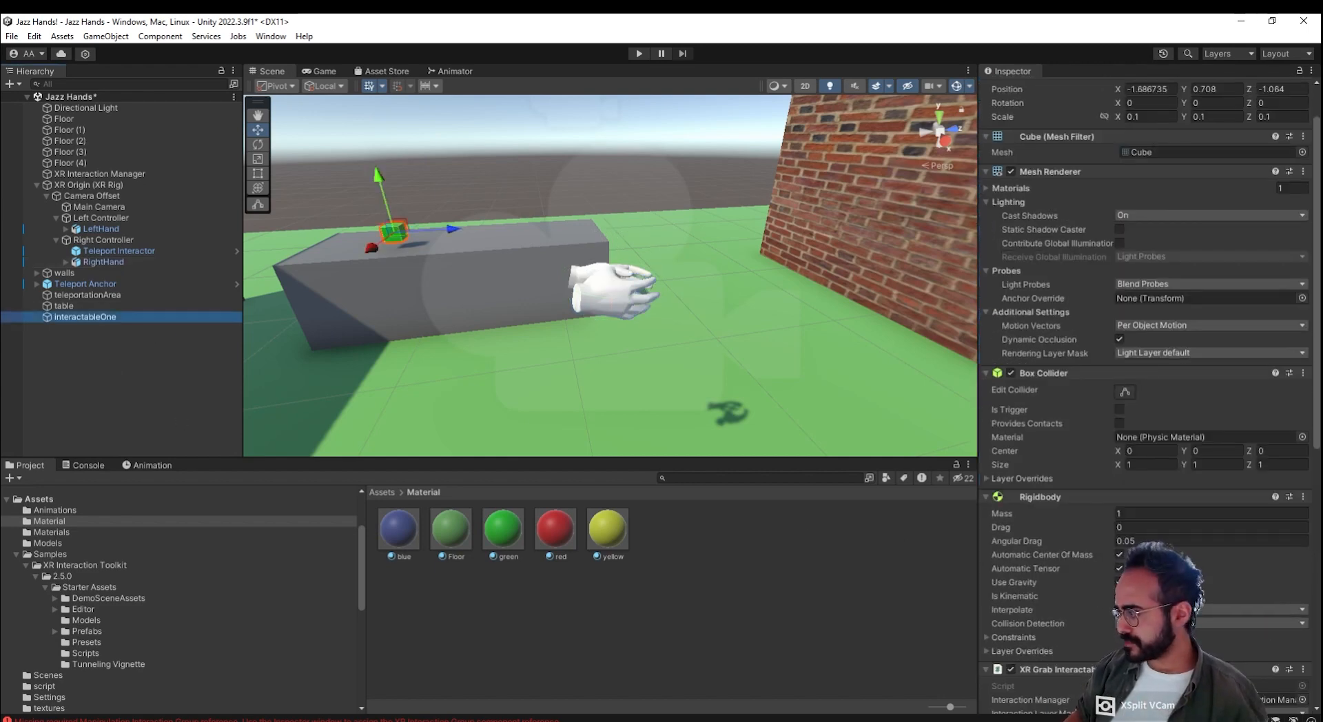
scroll(1109, 651, down, 5)
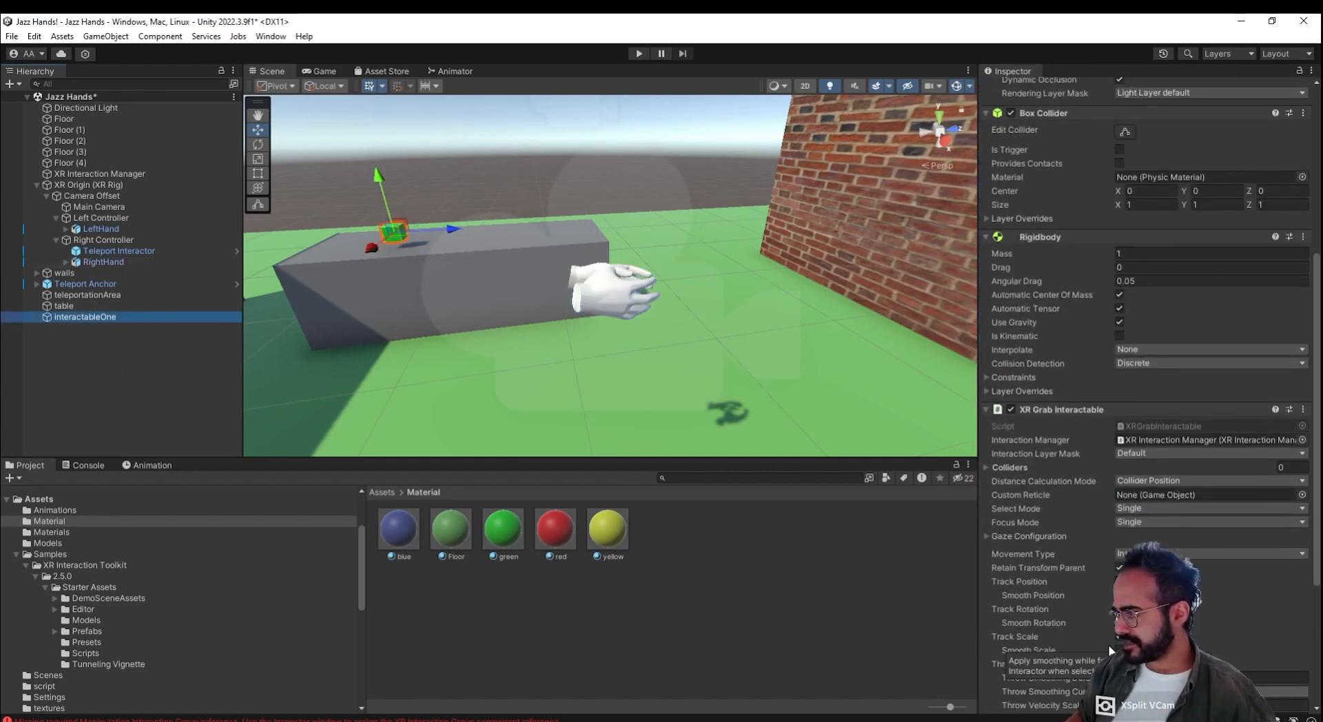
scroll(1096, 639, down, 4)
scroll(1092, 636, down, 1)
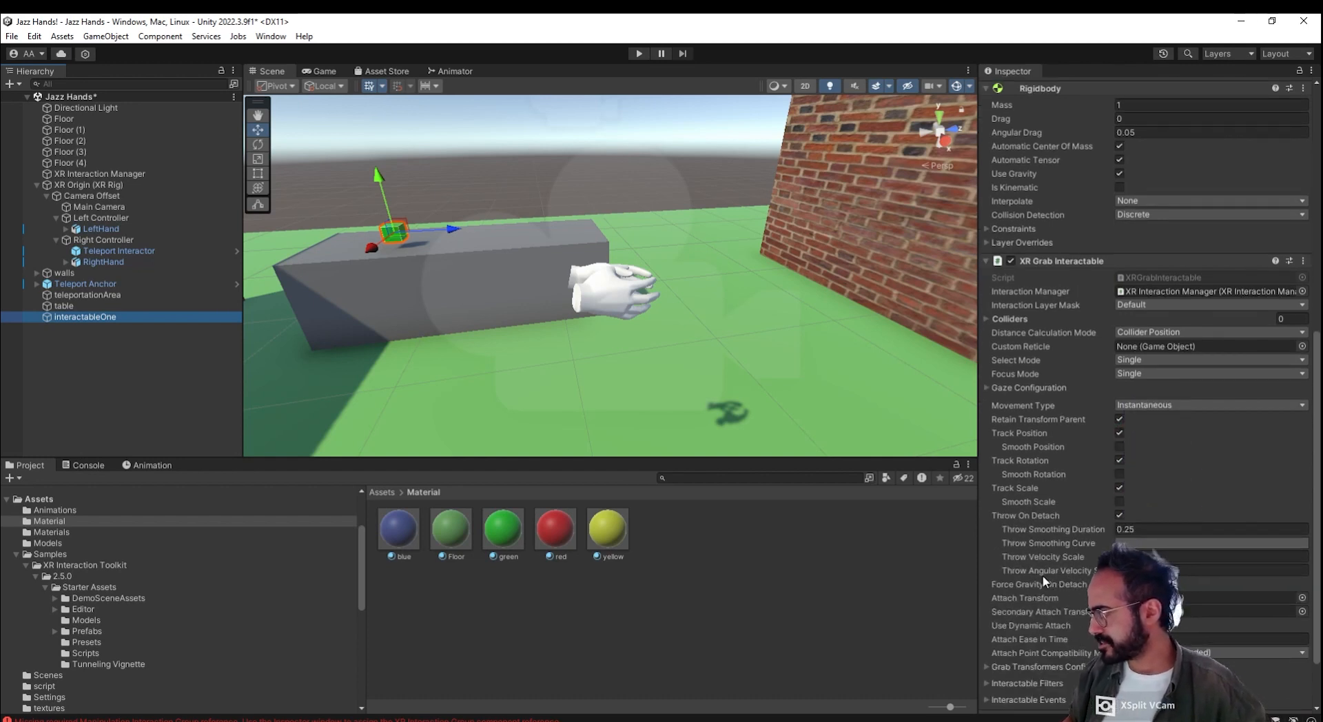
scroll(1061, 593, down, 1)
click(1165, 368)
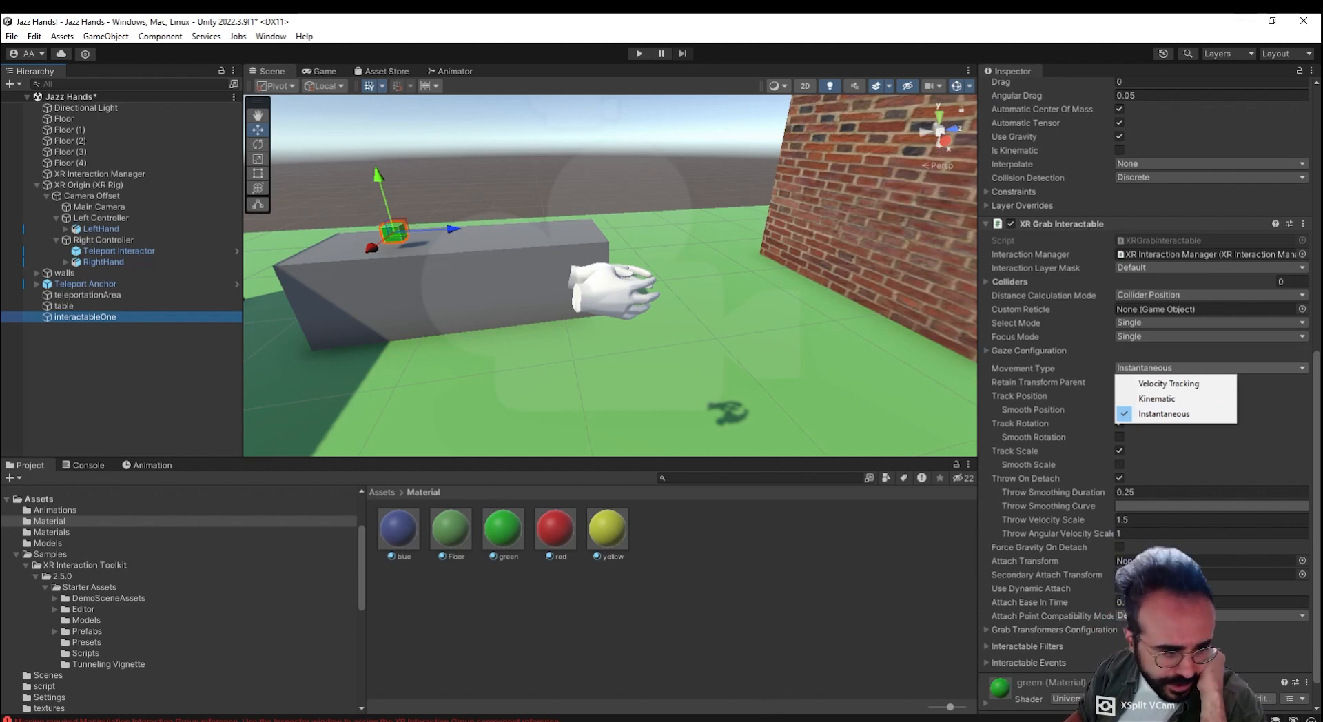
Step: Switch to the browser, bring up Unity's XR Grab Interactable manual page, and look through its property descriptions
key(alt+Tab)
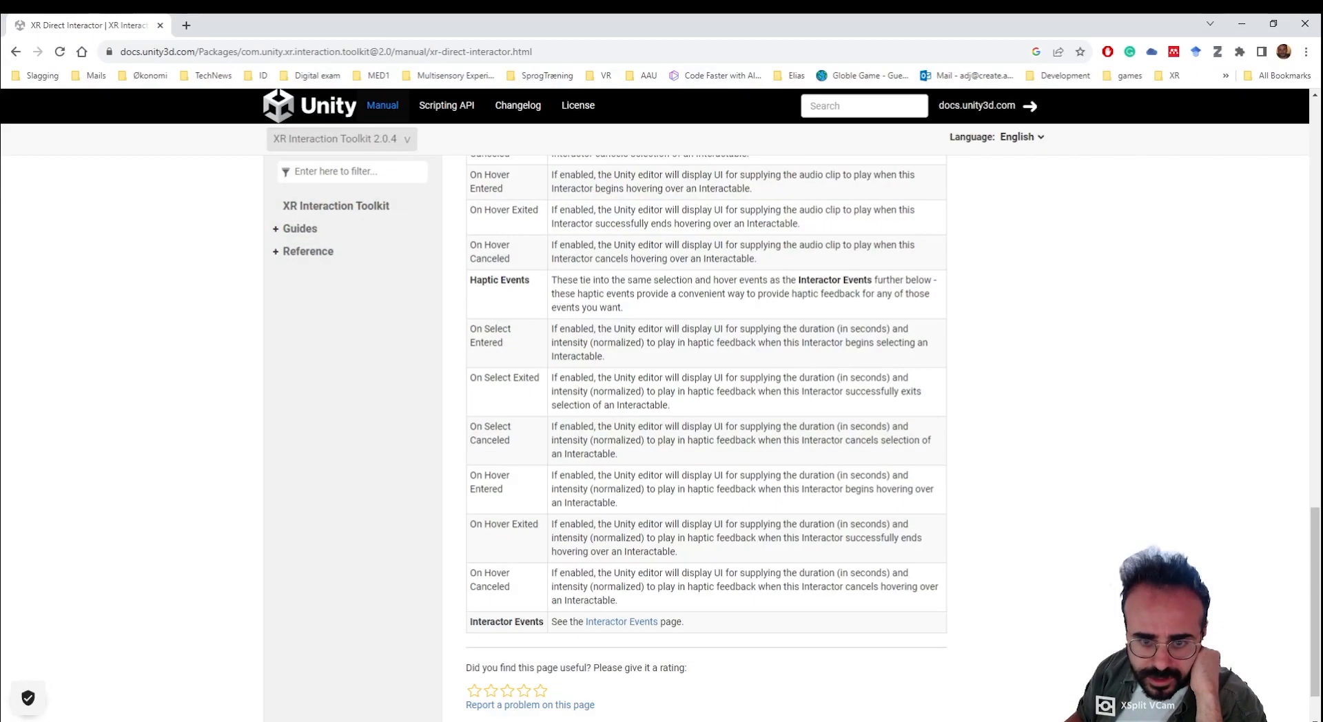
drag(274, 32, 0, 270)
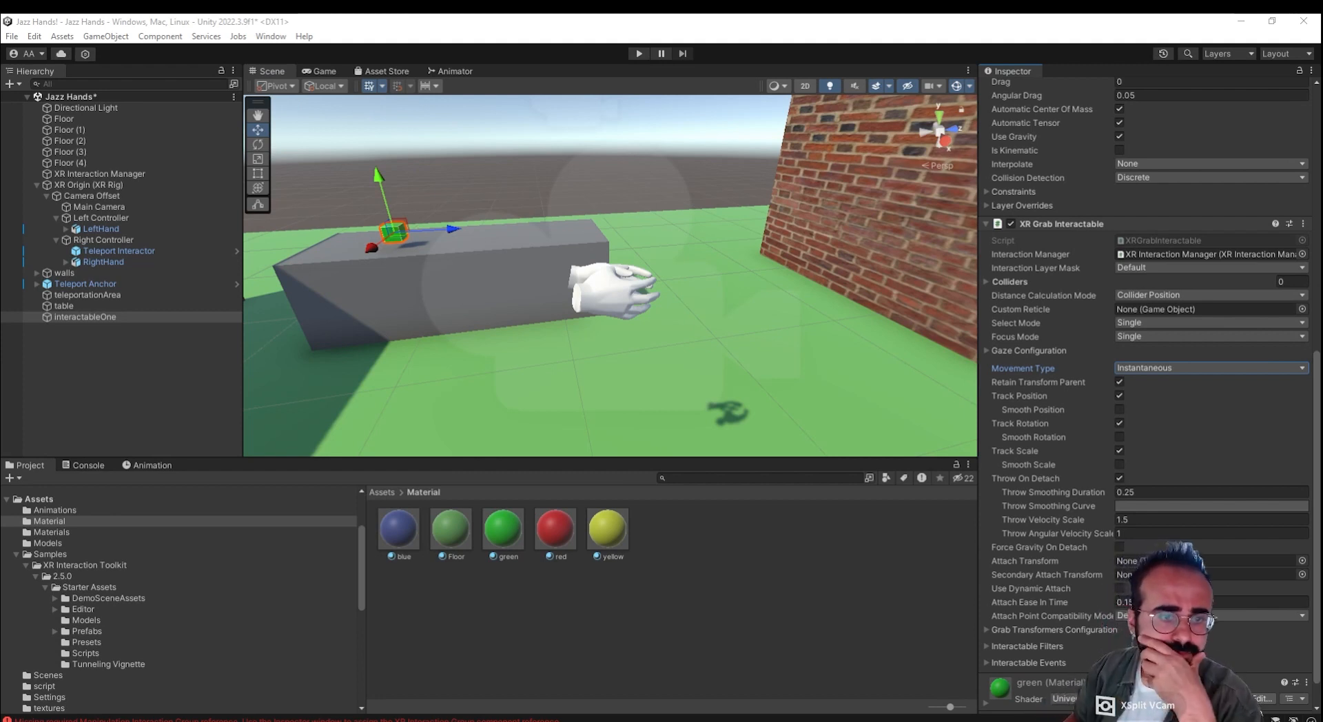
drag(0, 276, 610, 156)
double_click(610, 160)
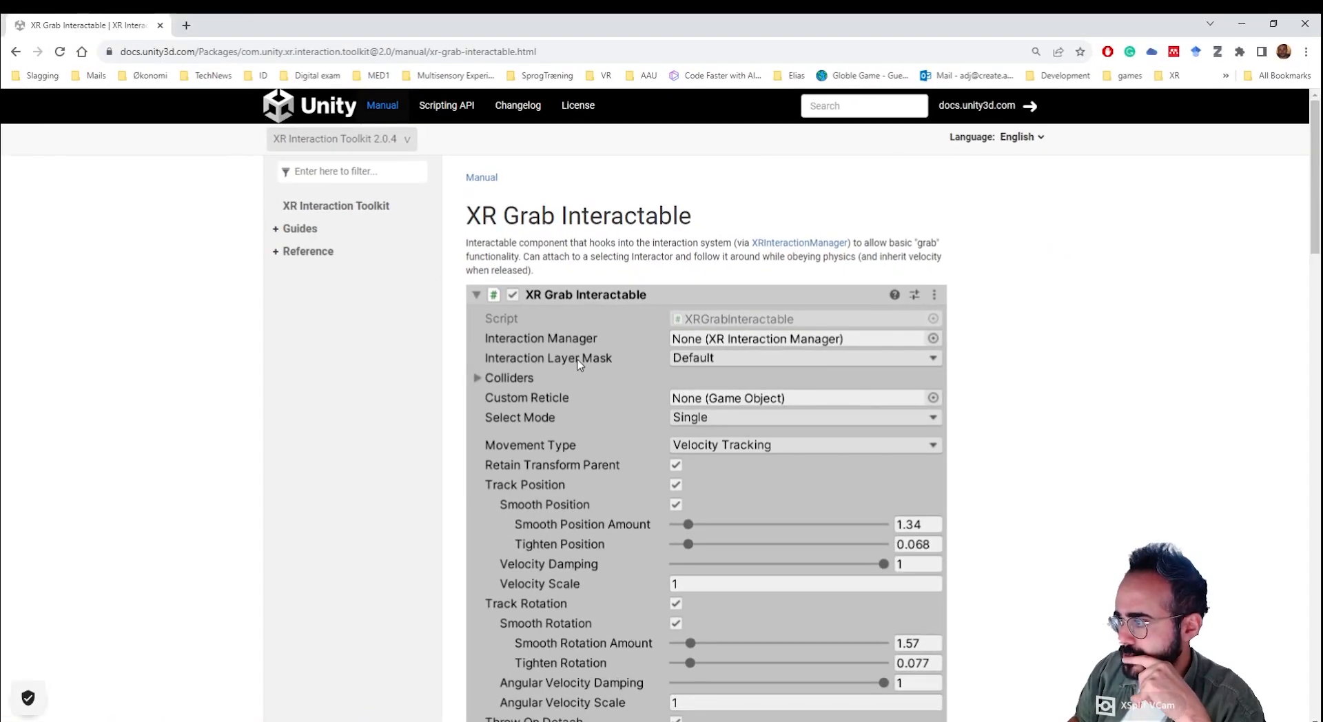
scroll(689, 414, down, 1)
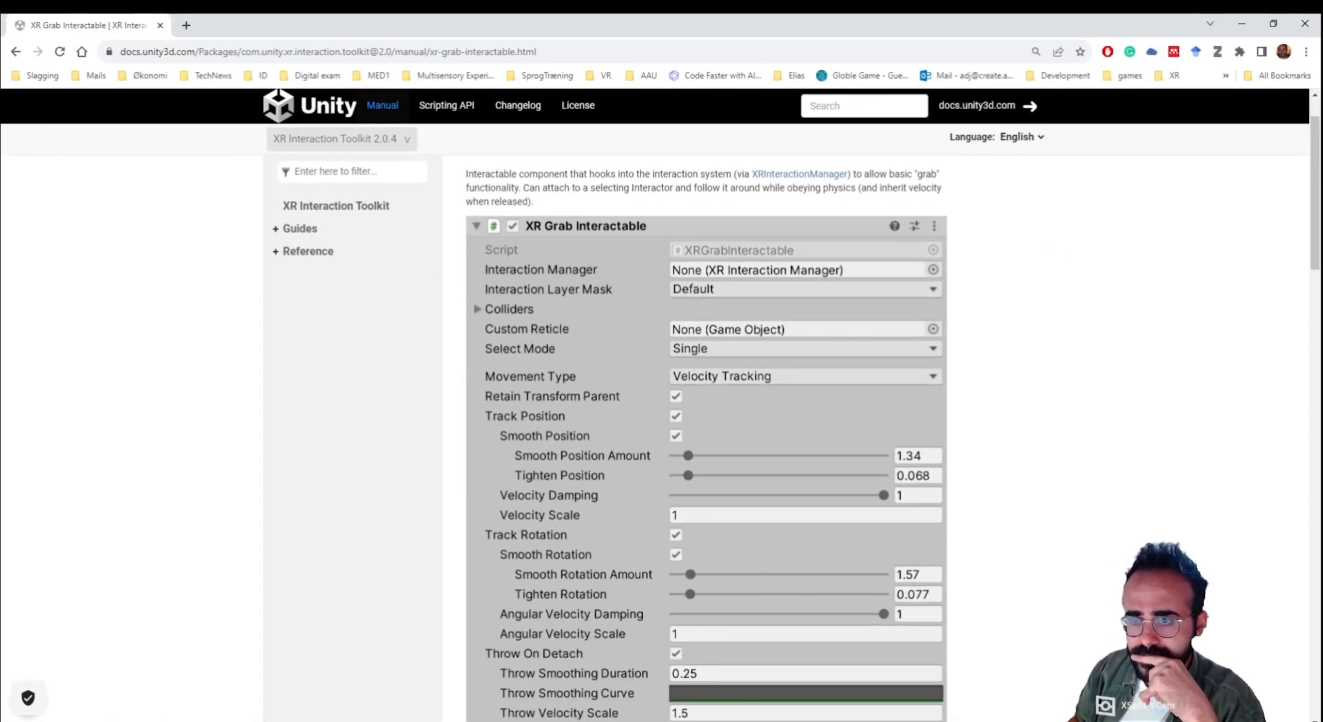
scroll(590, 579, down, 12)
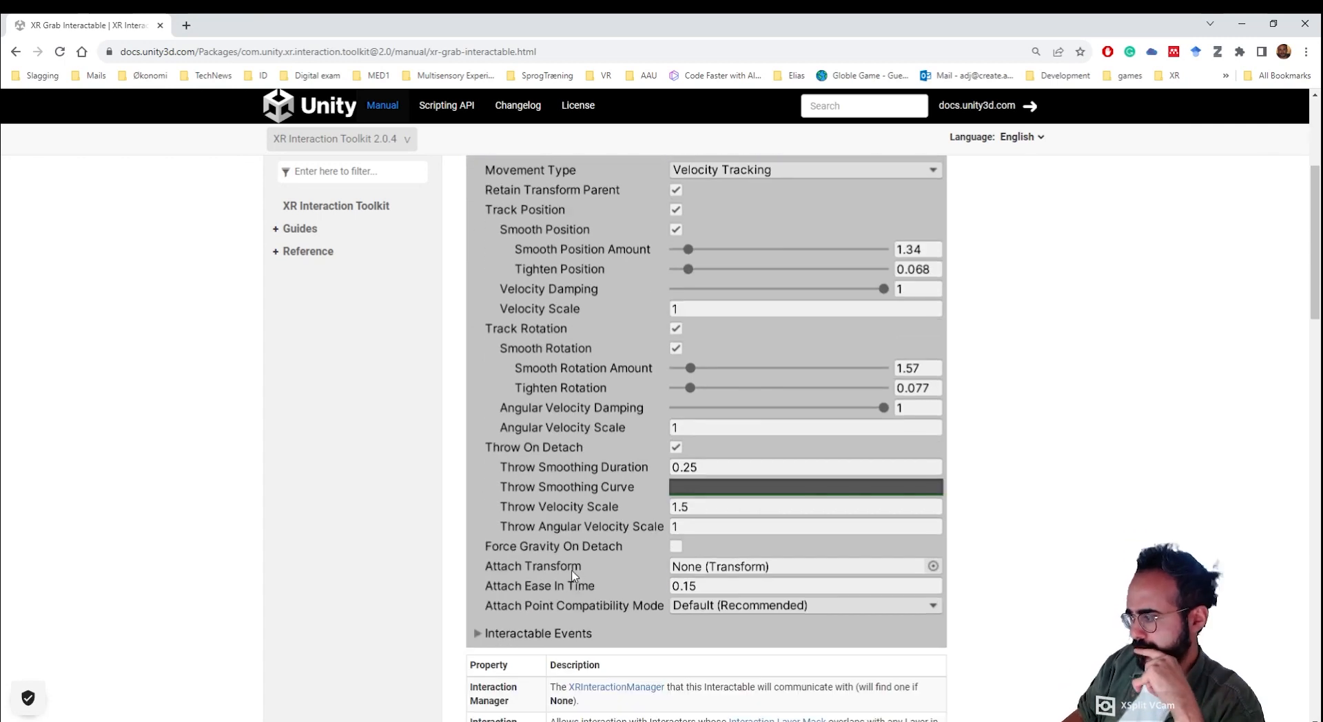
scroll(536, 534, up, 4)
scroll(536, 534, down, 3)
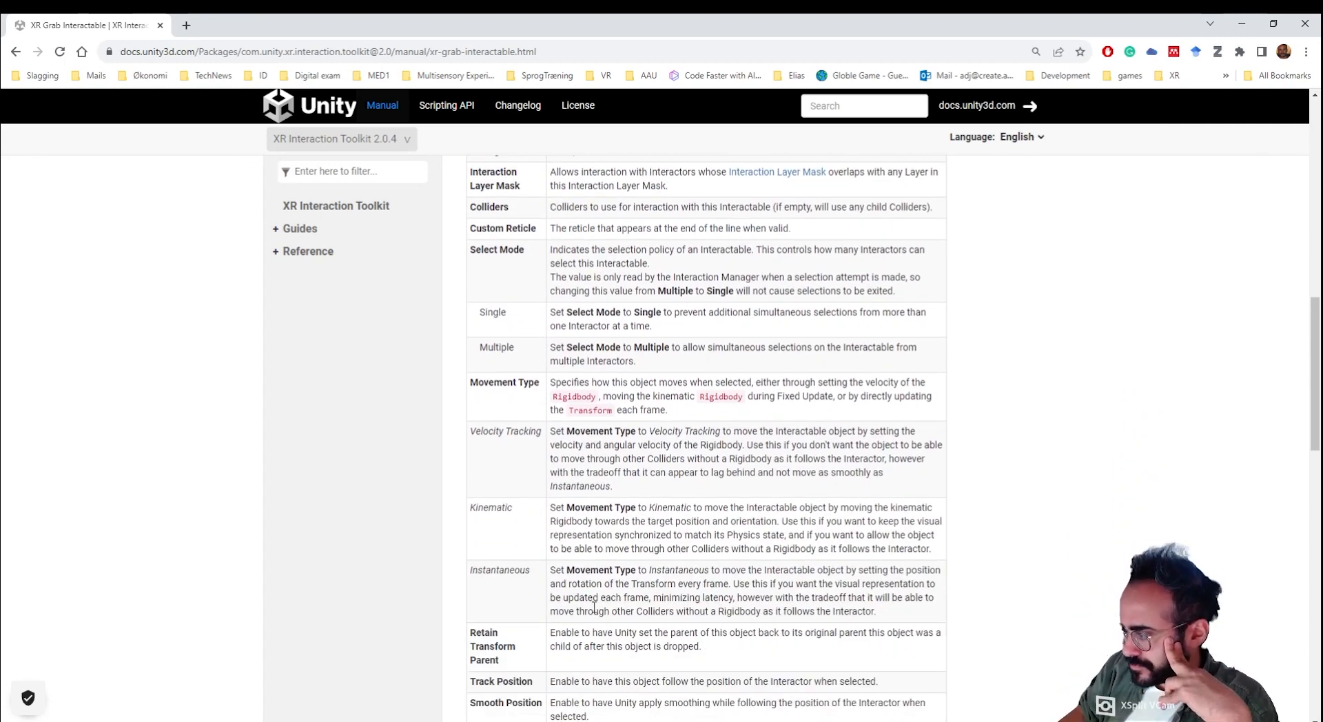
Step: Read the manual's description of the Instantaneous movement type and return to the Unity editor
drag(552, 570, 689, 571)
click(659, 573)
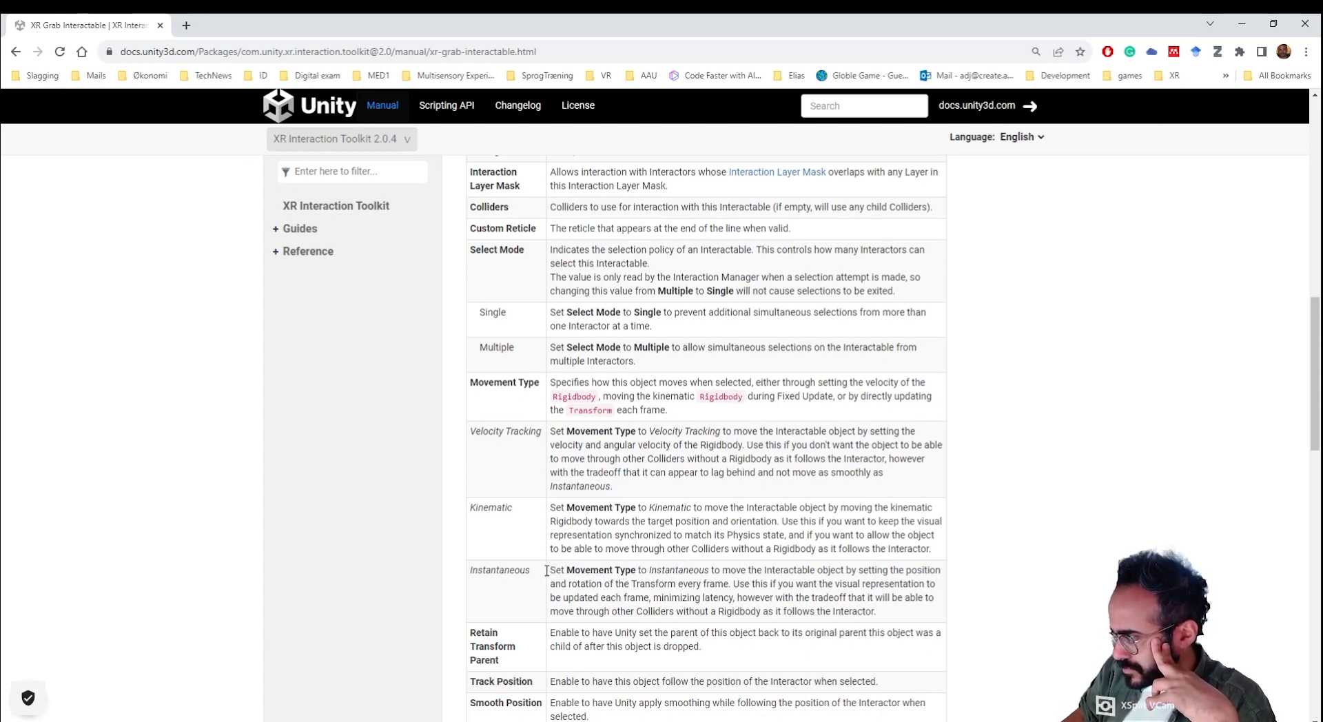
drag(648, 571, 649, 599)
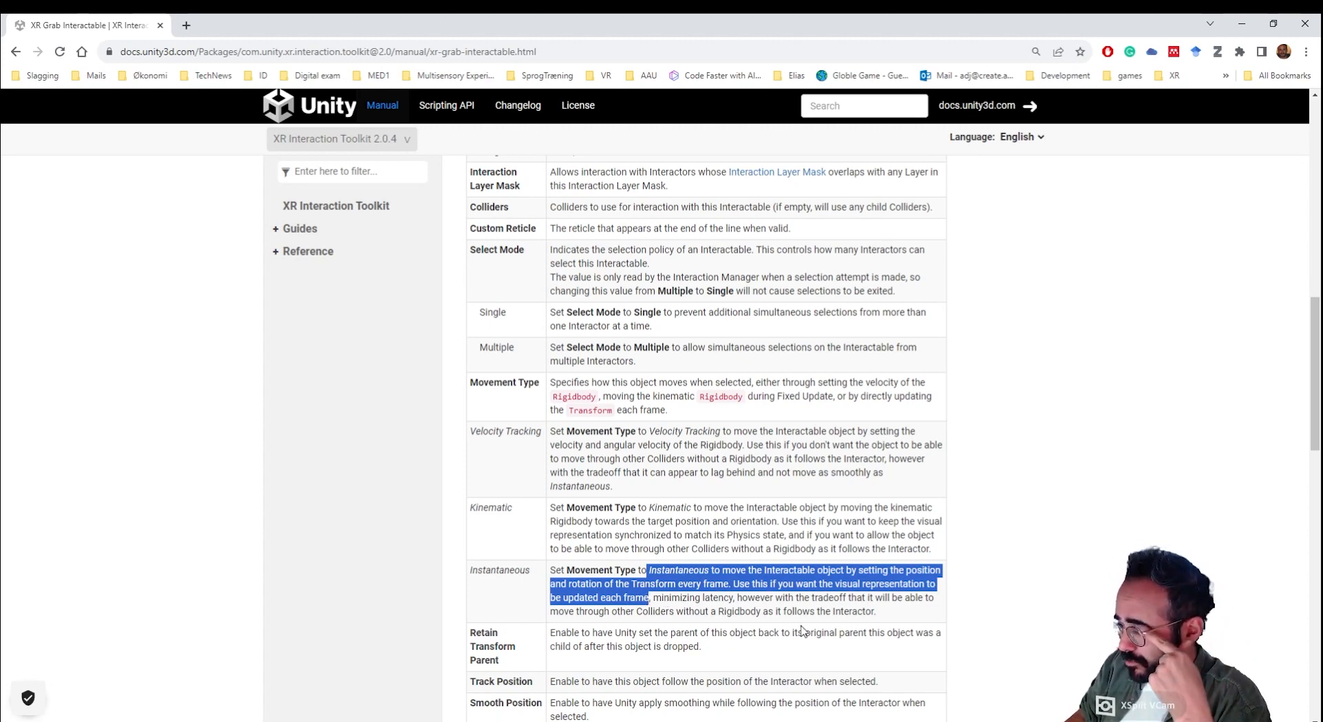
click(889, 619)
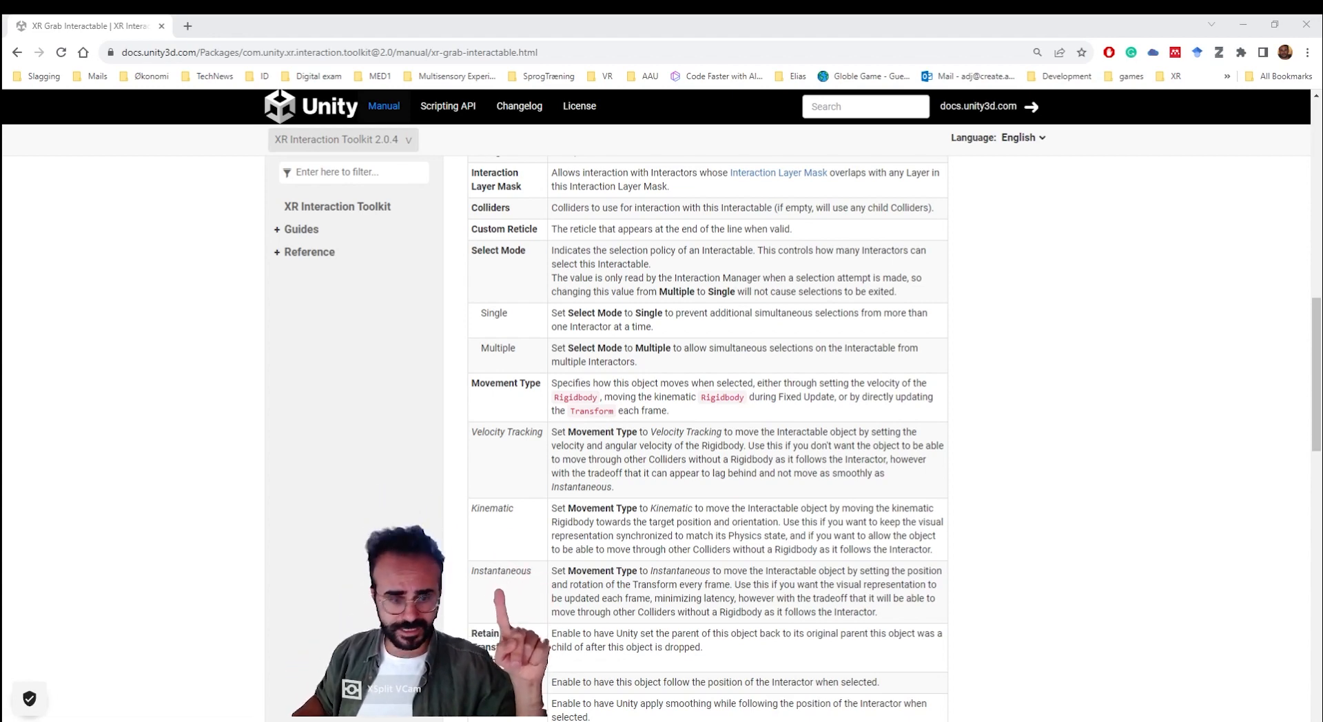
click(1252, 23)
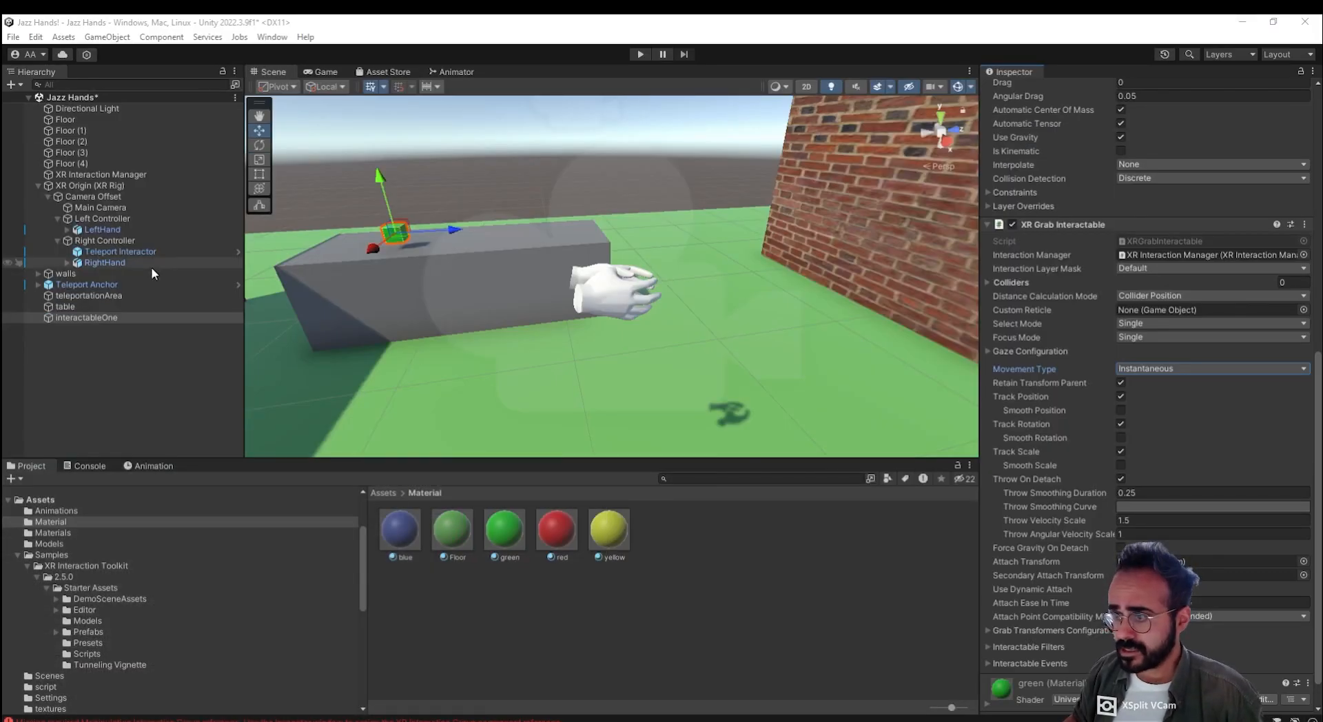
Step: Duplicate the interactableOne cube twice and rename the copies interactableTwo and interactableThree
click(142, 319)
key(ctrl+d)
key(ctrl+d)
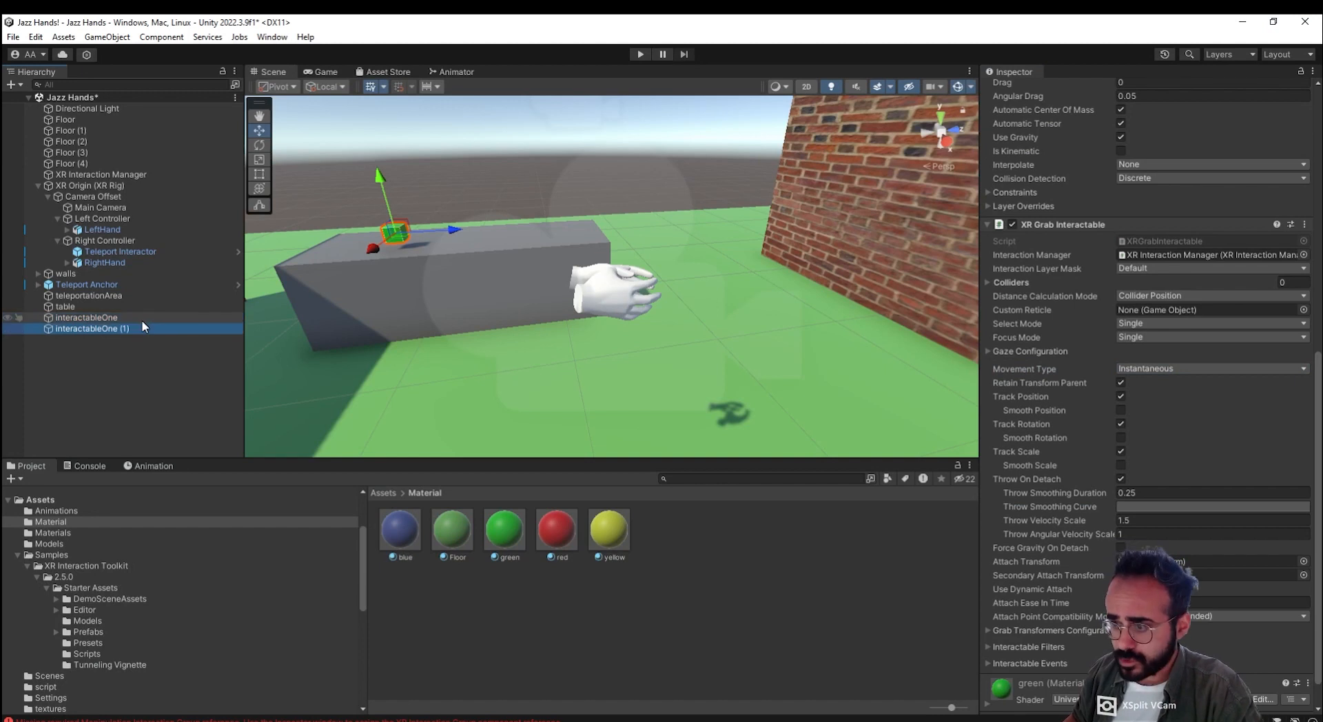
click(128, 329)
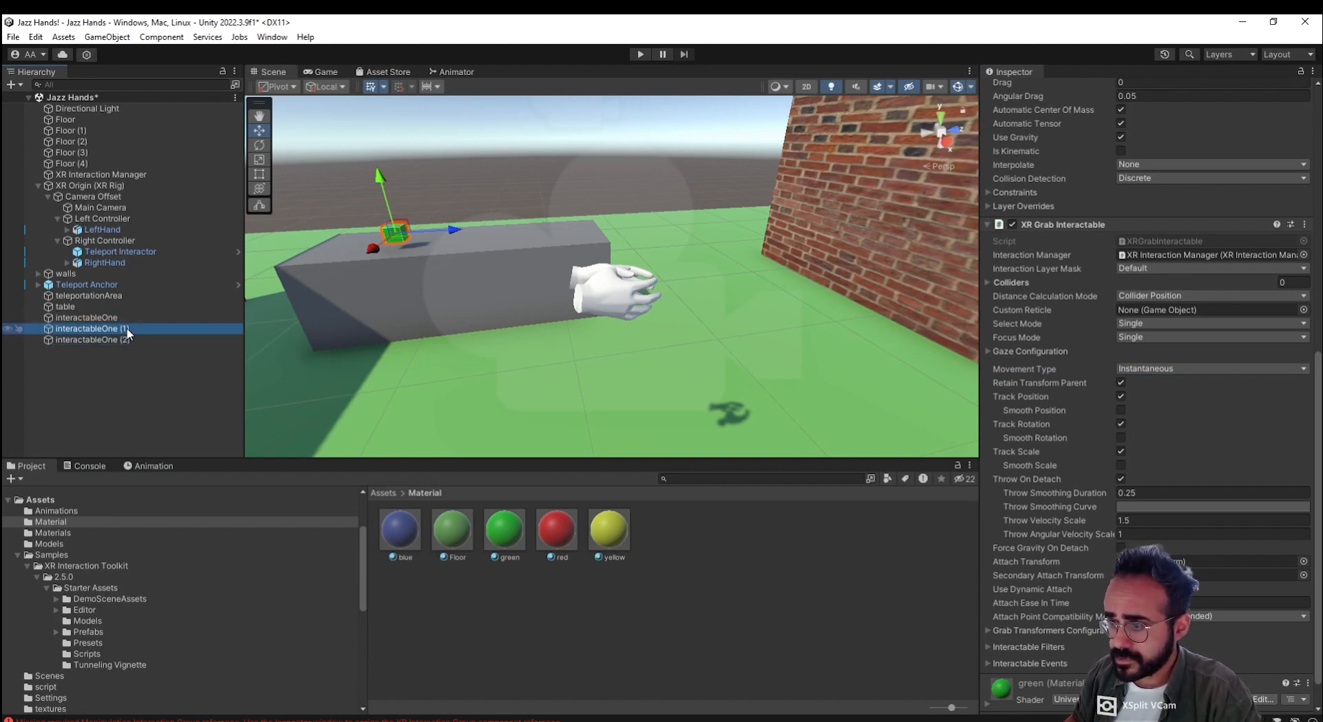
click(128, 329)
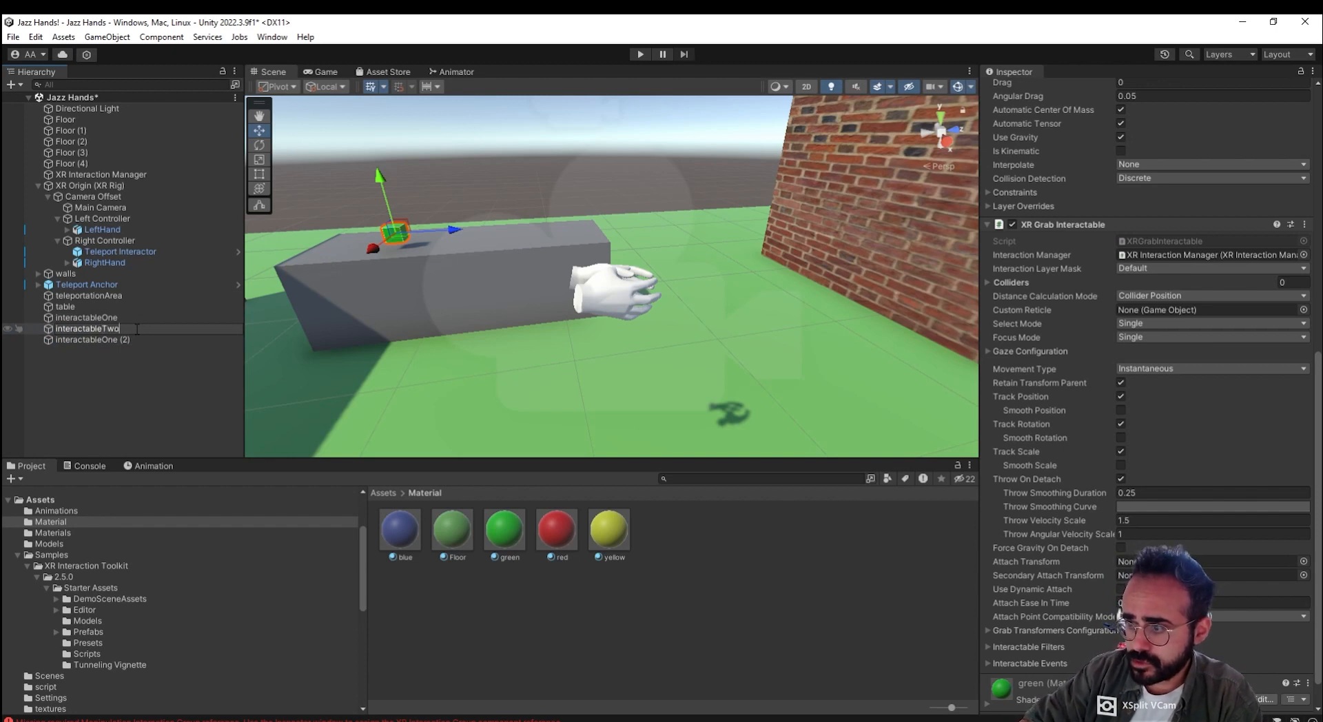
click(164, 340)
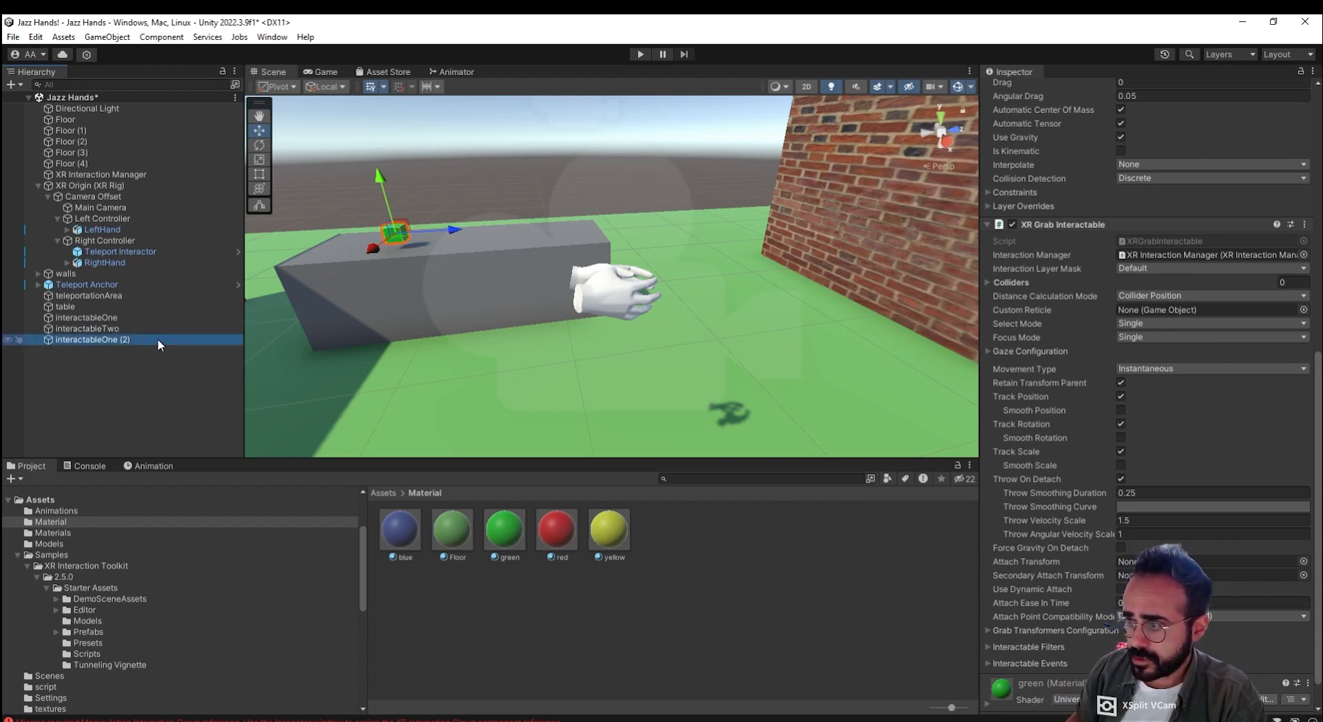
click(158, 338)
click(141, 341)
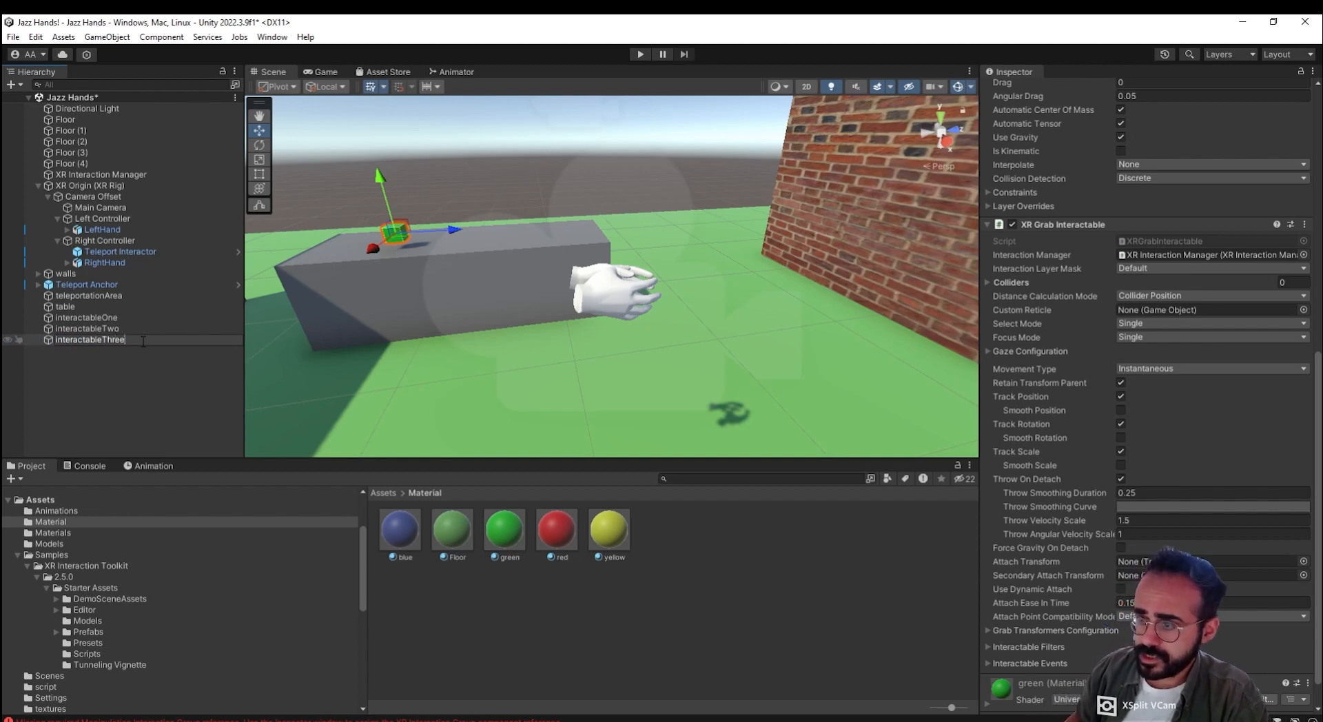
text(Three)
Step: Space the copies along the table's Z axis, with interactableTwo beside interactableOne and interactableThree beyond it at Z about -0.58
click(172, 329)
drag(449, 230, 486, 233)
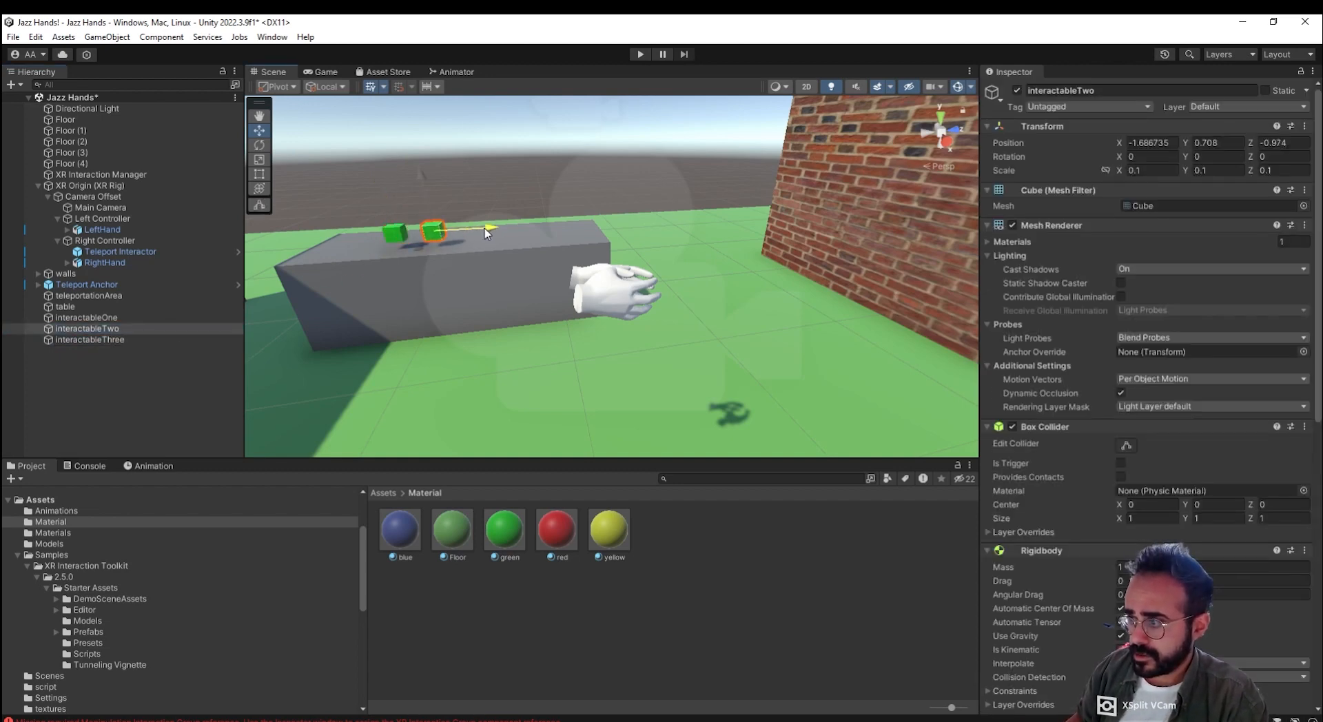
click(159, 340)
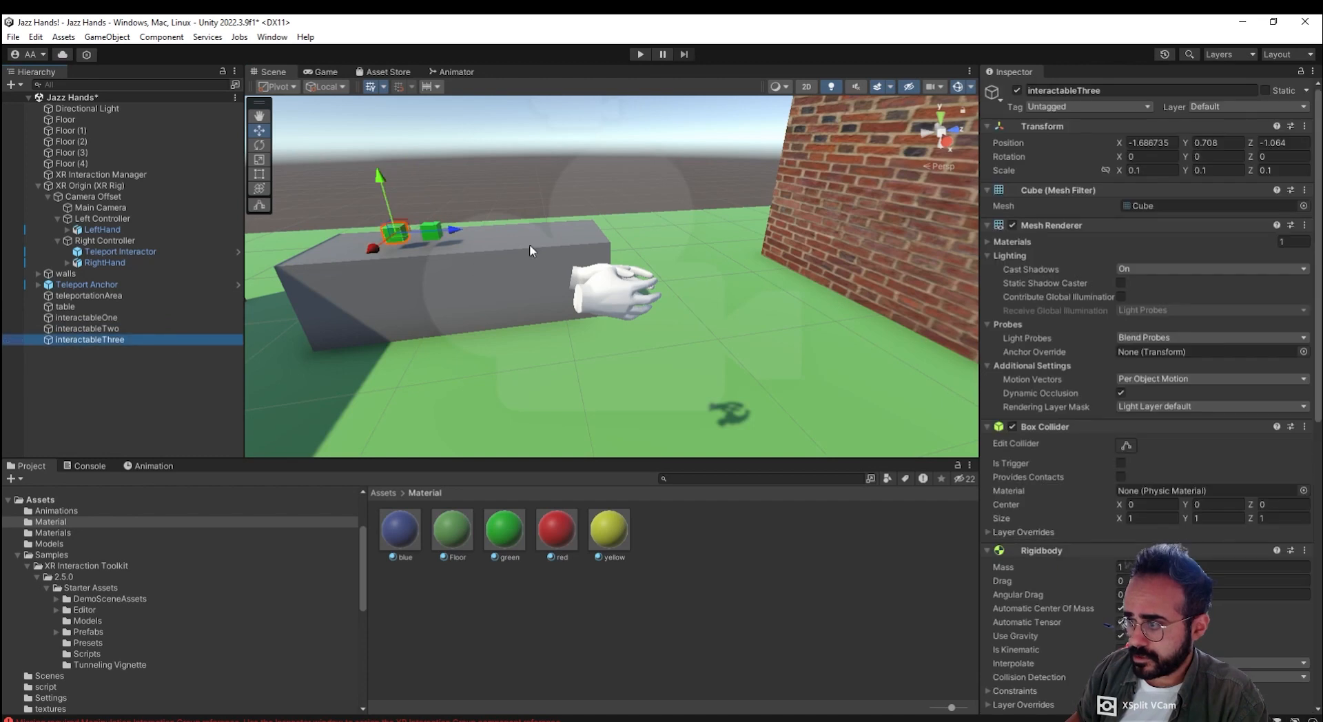
drag(462, 234, 531, 233)
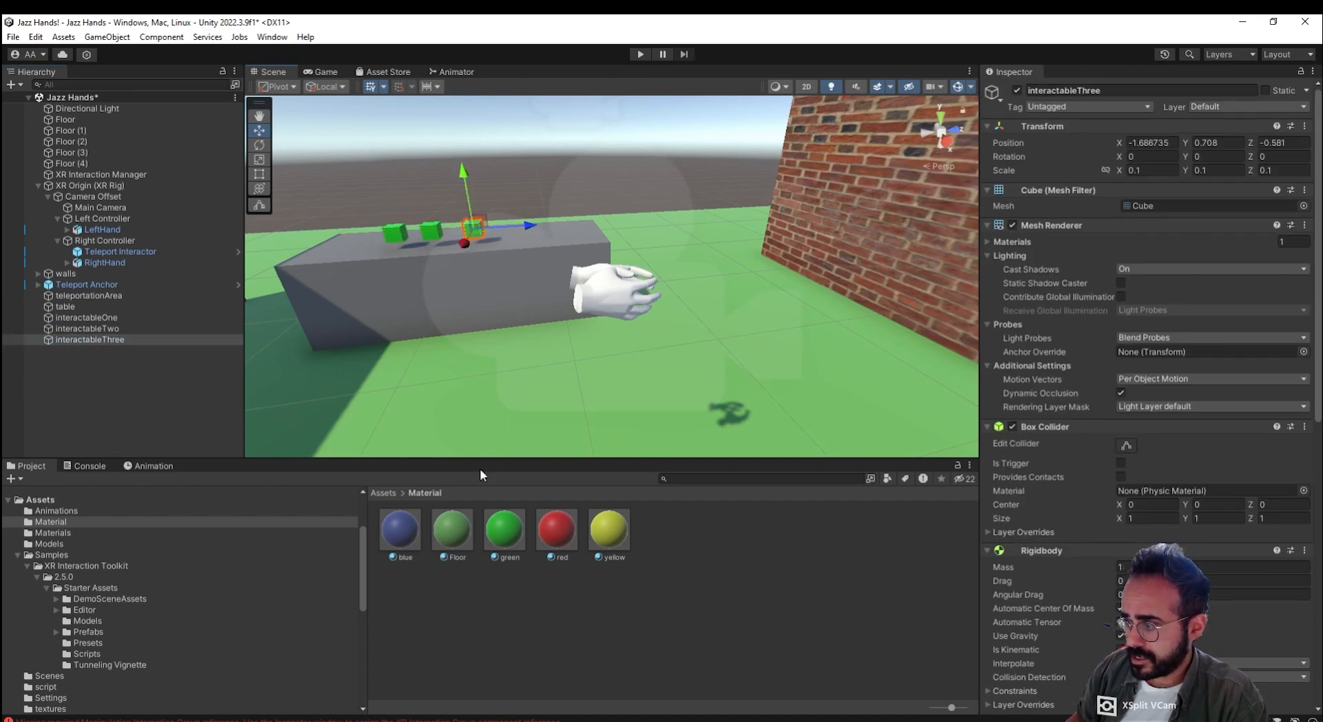
Step: Apply the yellow material to interactableTwo and the red material to interactableThree
drag(465, 259, 434, 231)
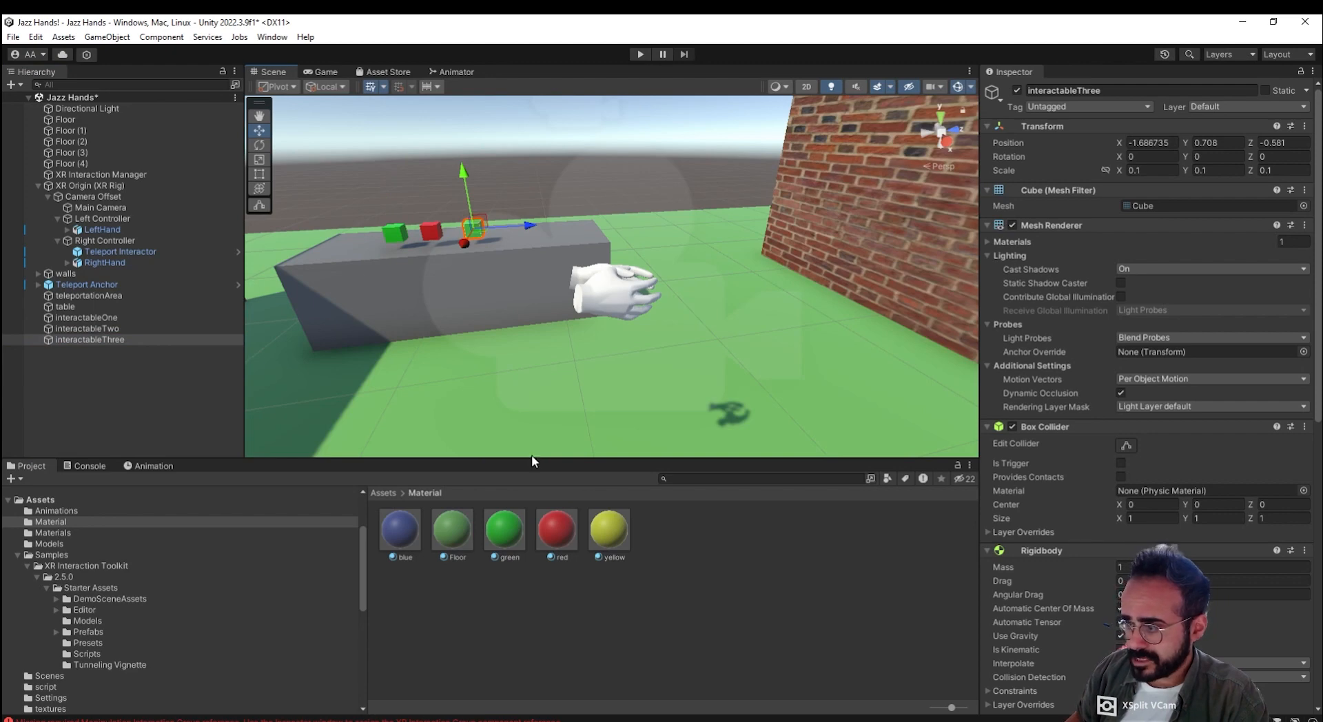
drag(557, 540, 480, 229)
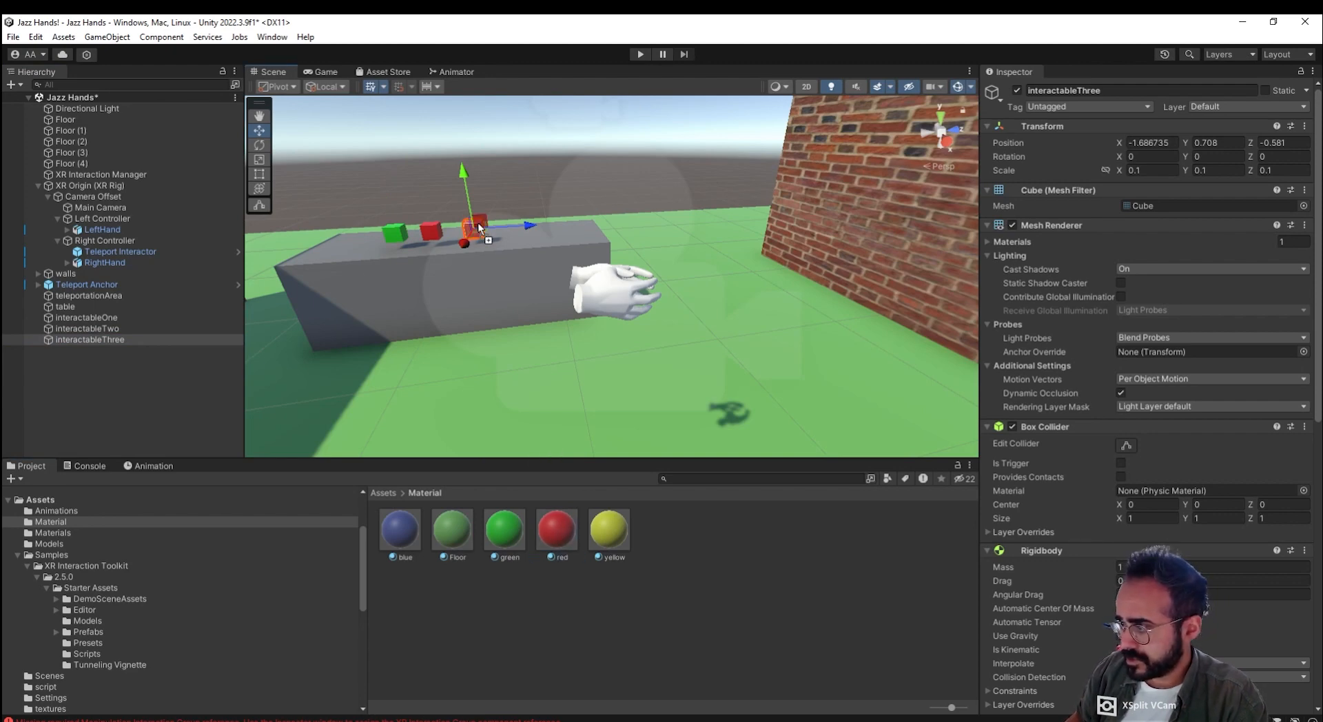
drag(600, 527, 410, 220)
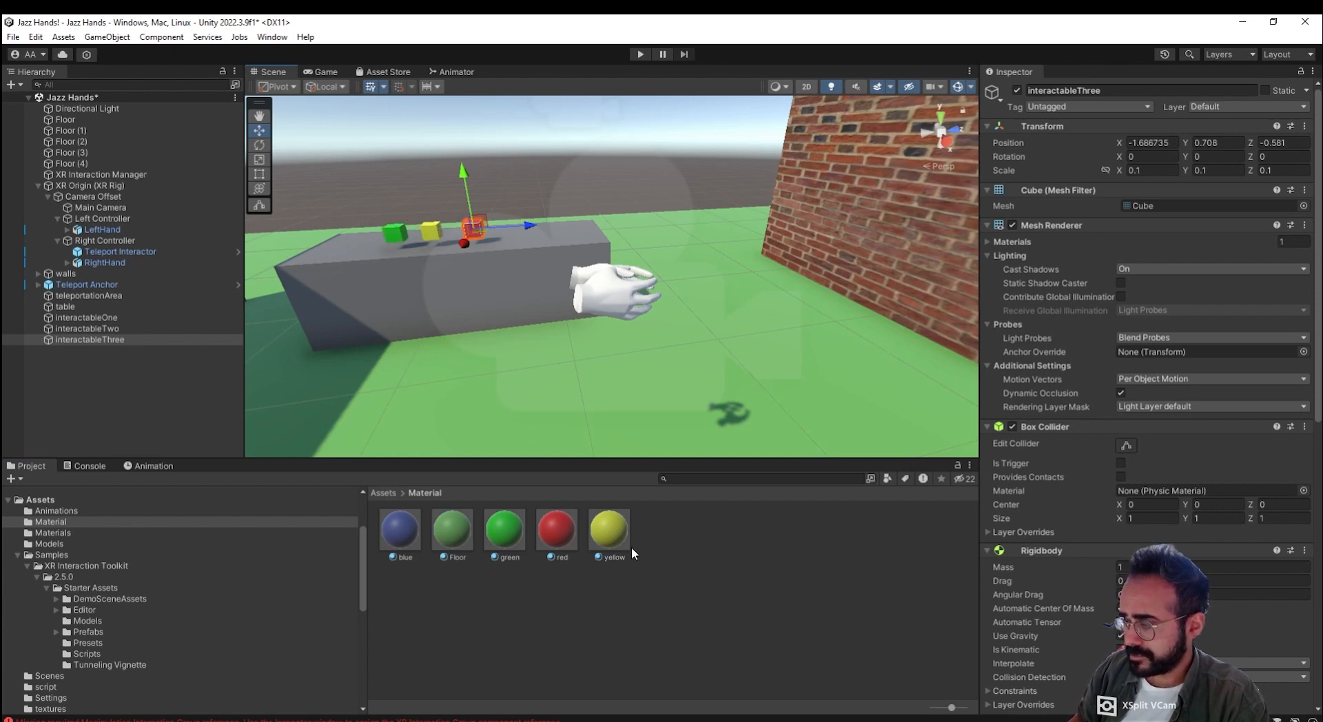
Step: Nudge interactableThree along the table to Z about -0.609, closer to the yellow cube
drag(486, 233, 481, 234)
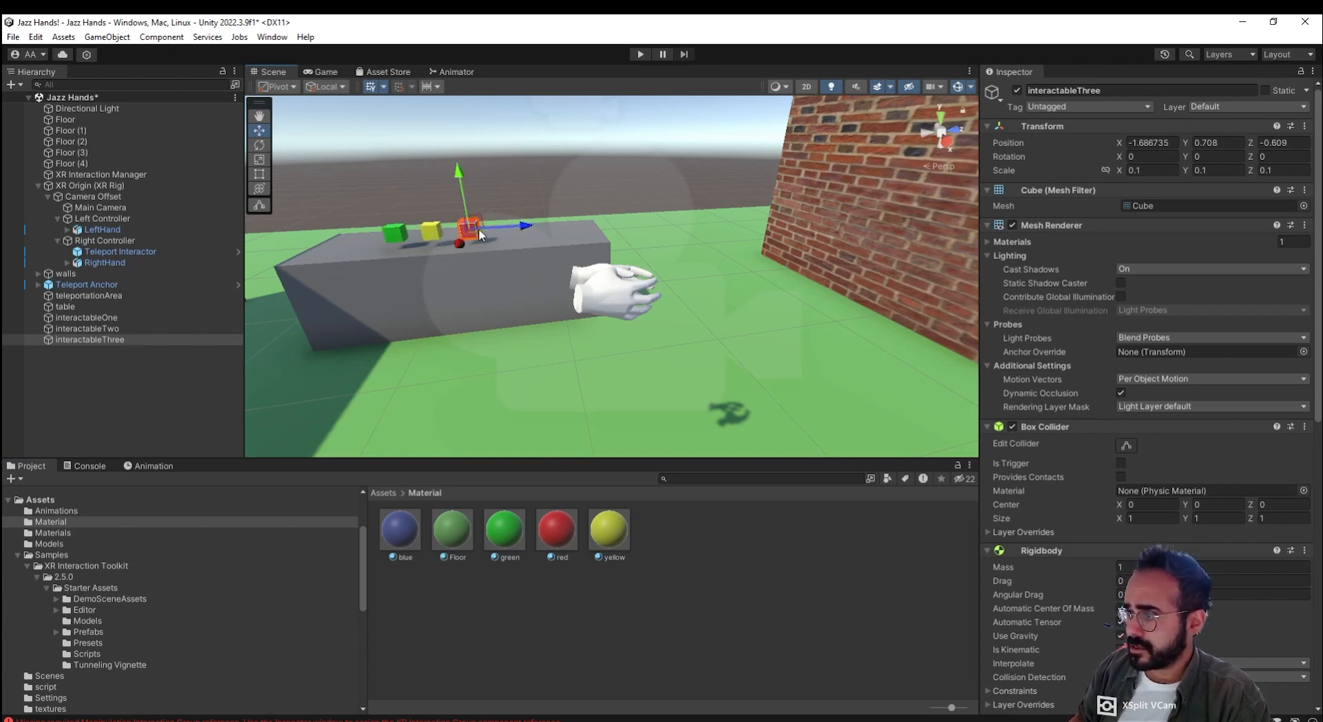
Step: Set the XR Grab Interactable Movement Type to Kinematic on interactableTwo and to Velocity Tracking on interactableThree
click(86, 318)
scroll(1091, 504, down, 5)
scroll(1091, 503, down, 6)
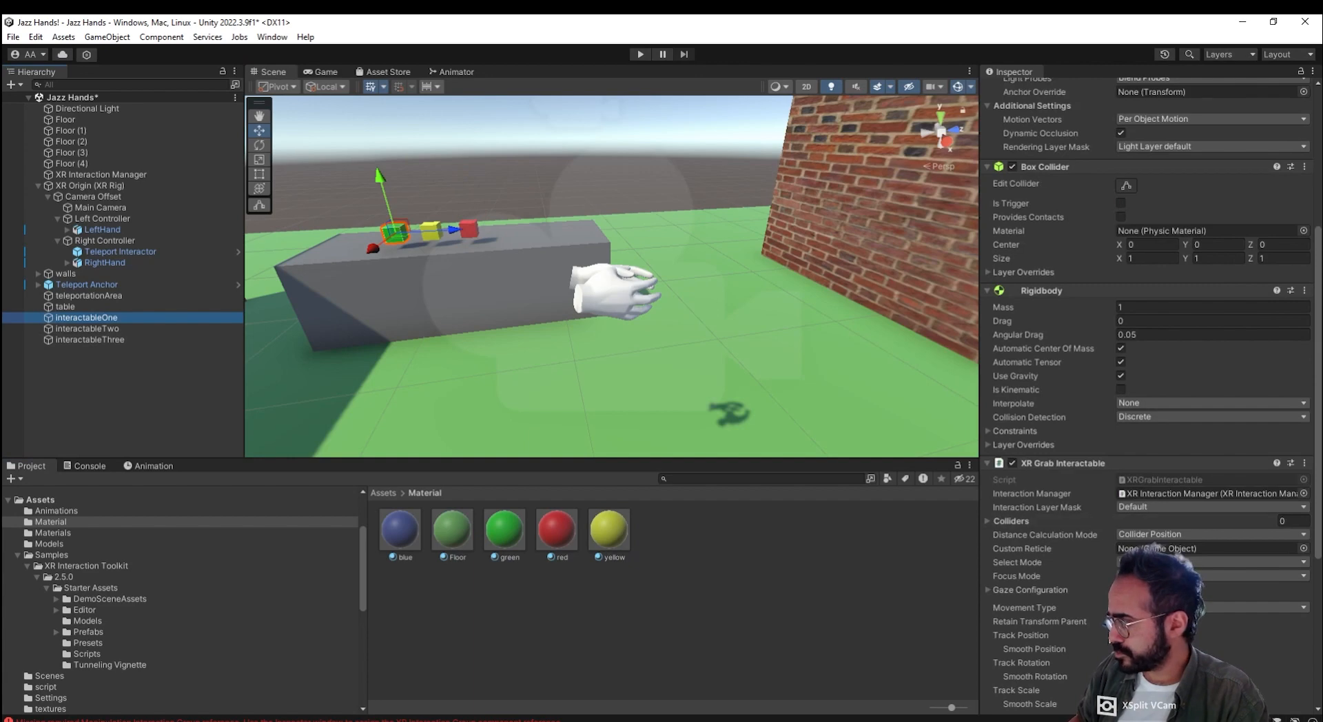
click(80, 329)
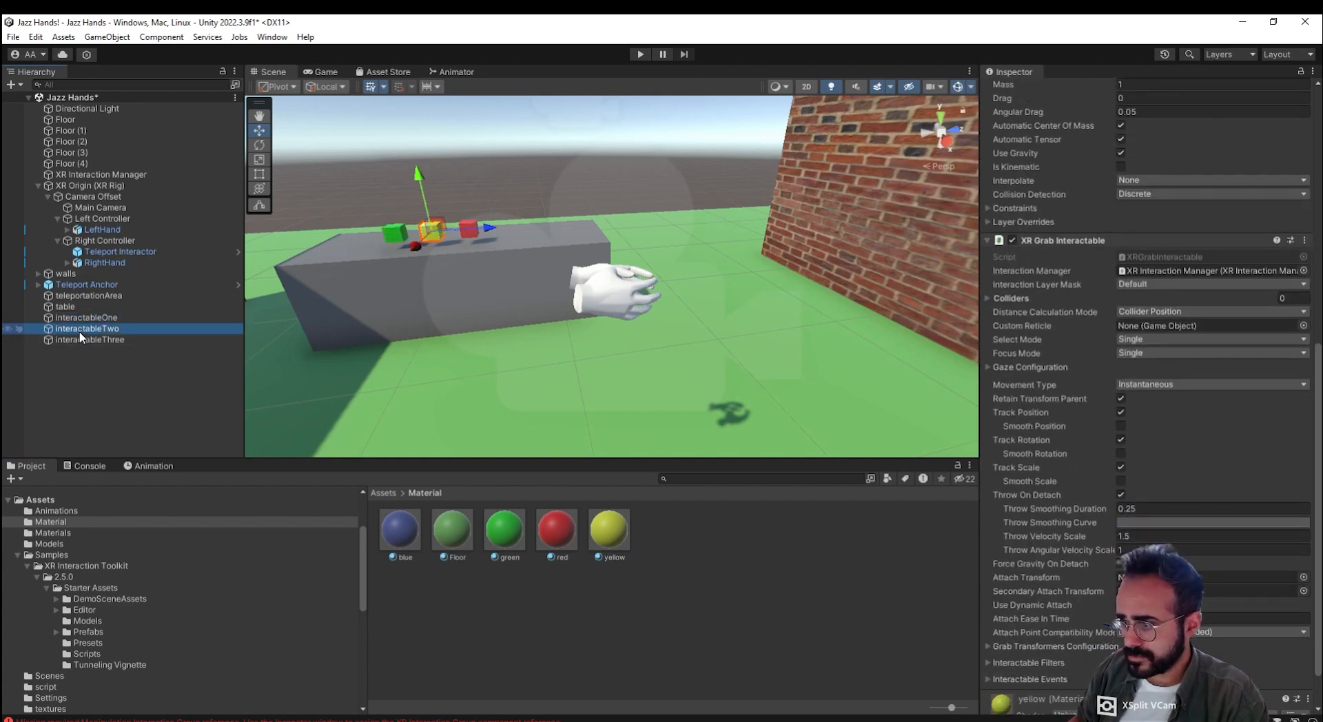
scroll(1226, 586, down, 2)
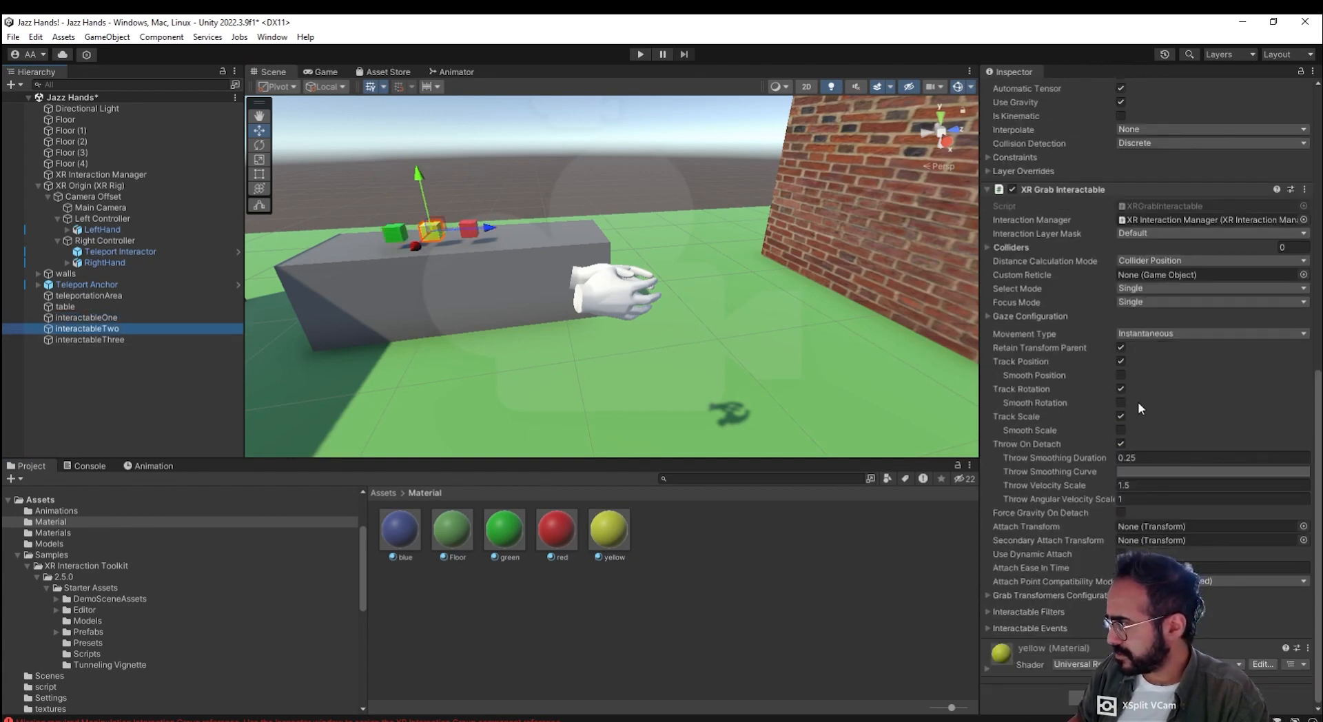
click(1182, 337)
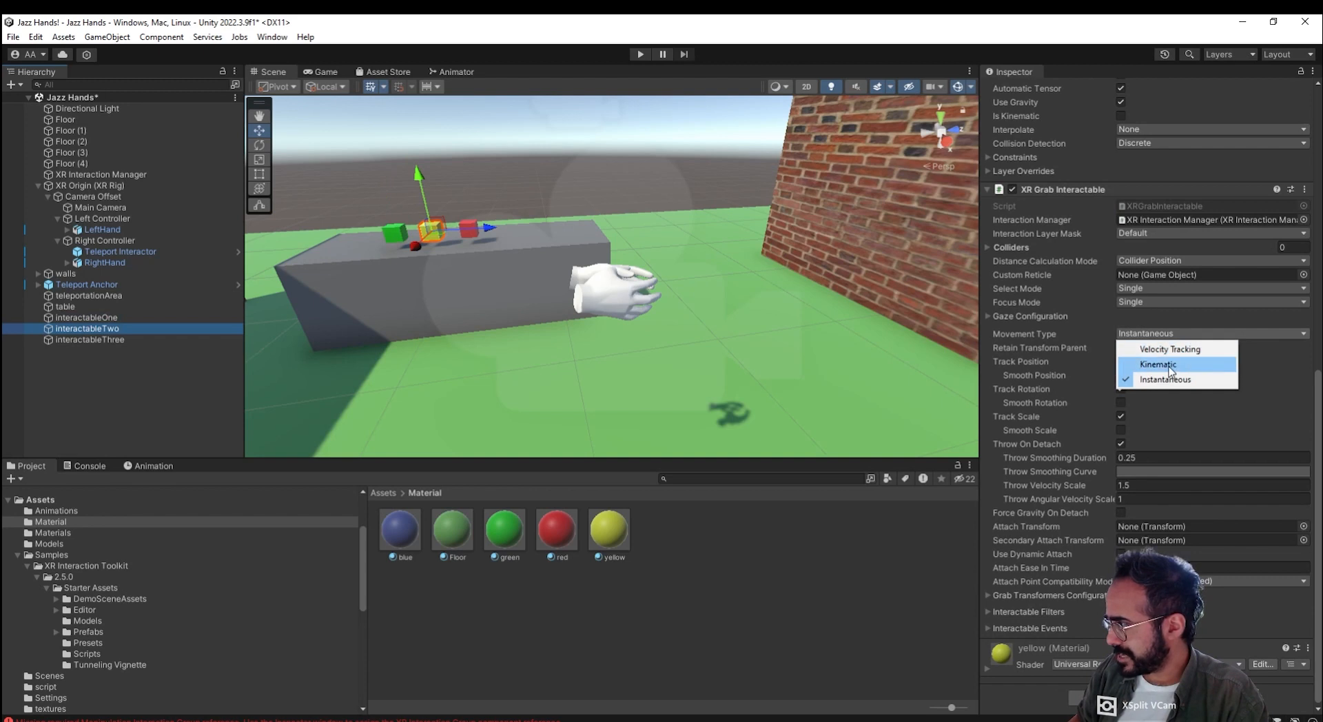
click(1169, 367)
click(138, 342)
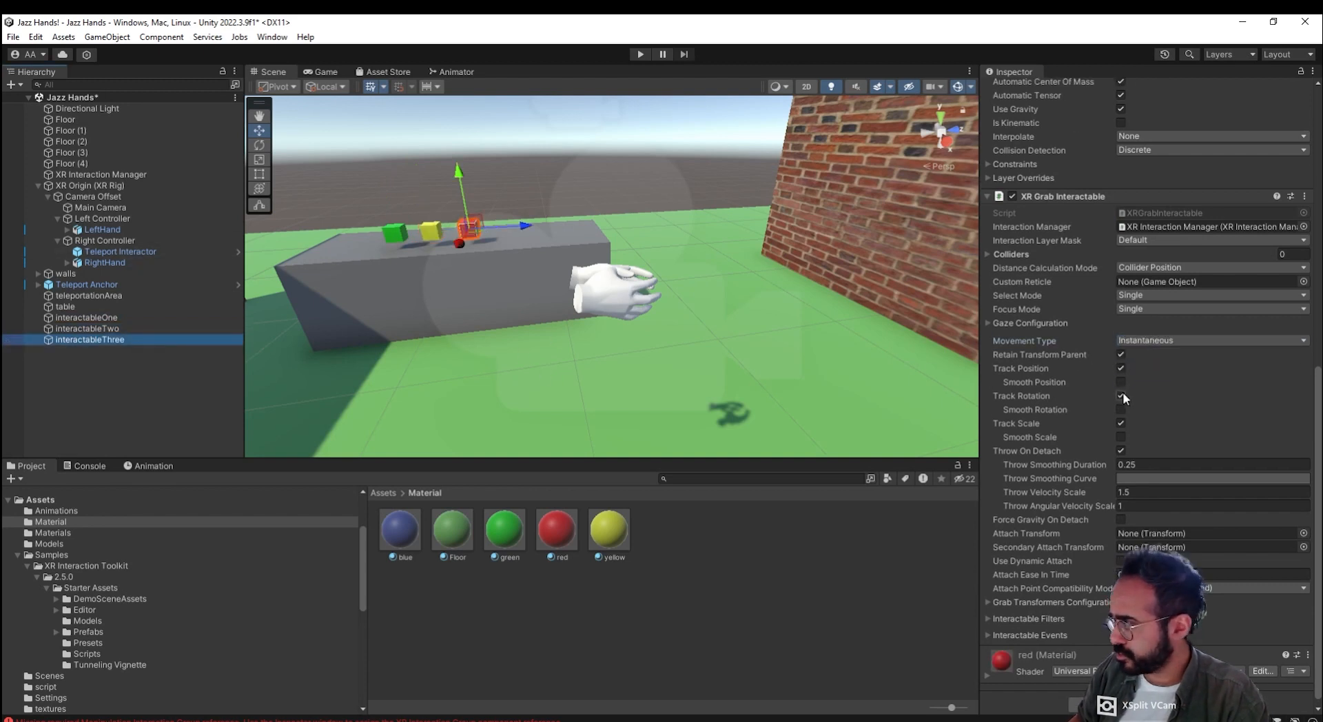
click(1161, 336)
click(1169, 353)
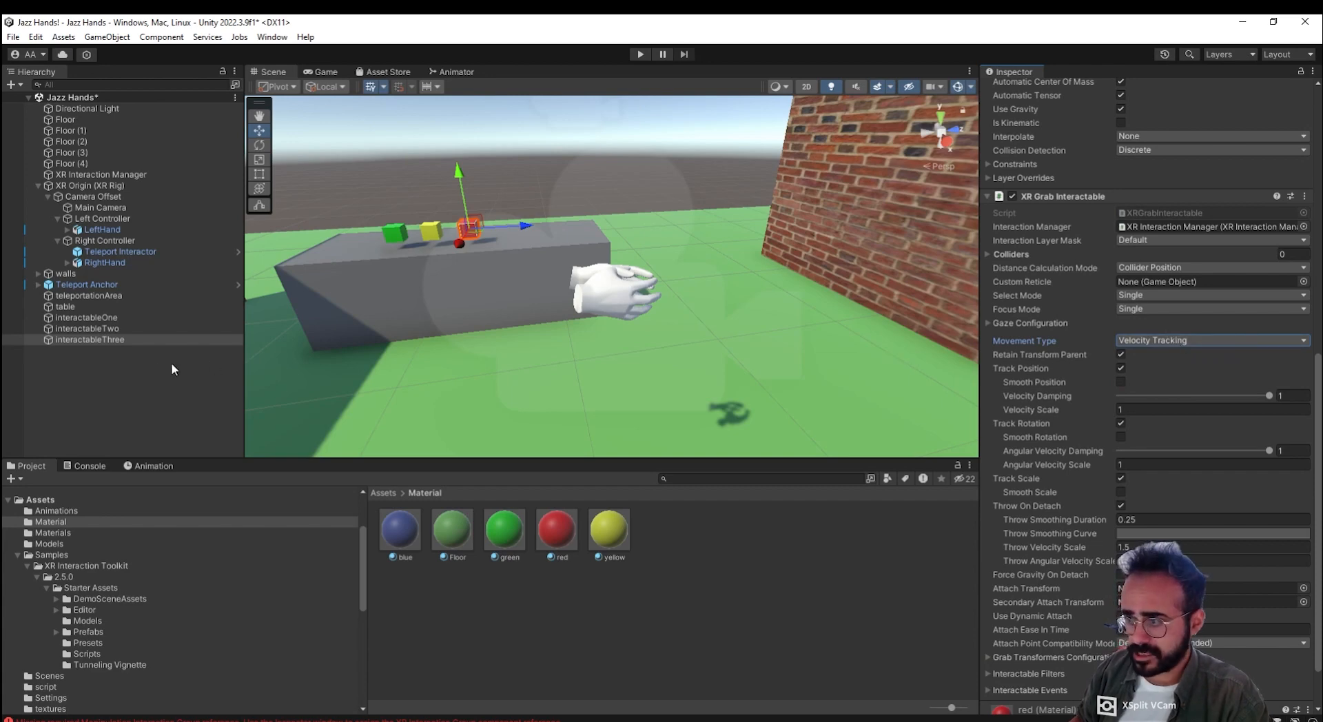
Step: Add a Rigidbody component to the table and clear the selection
click(354, 297)
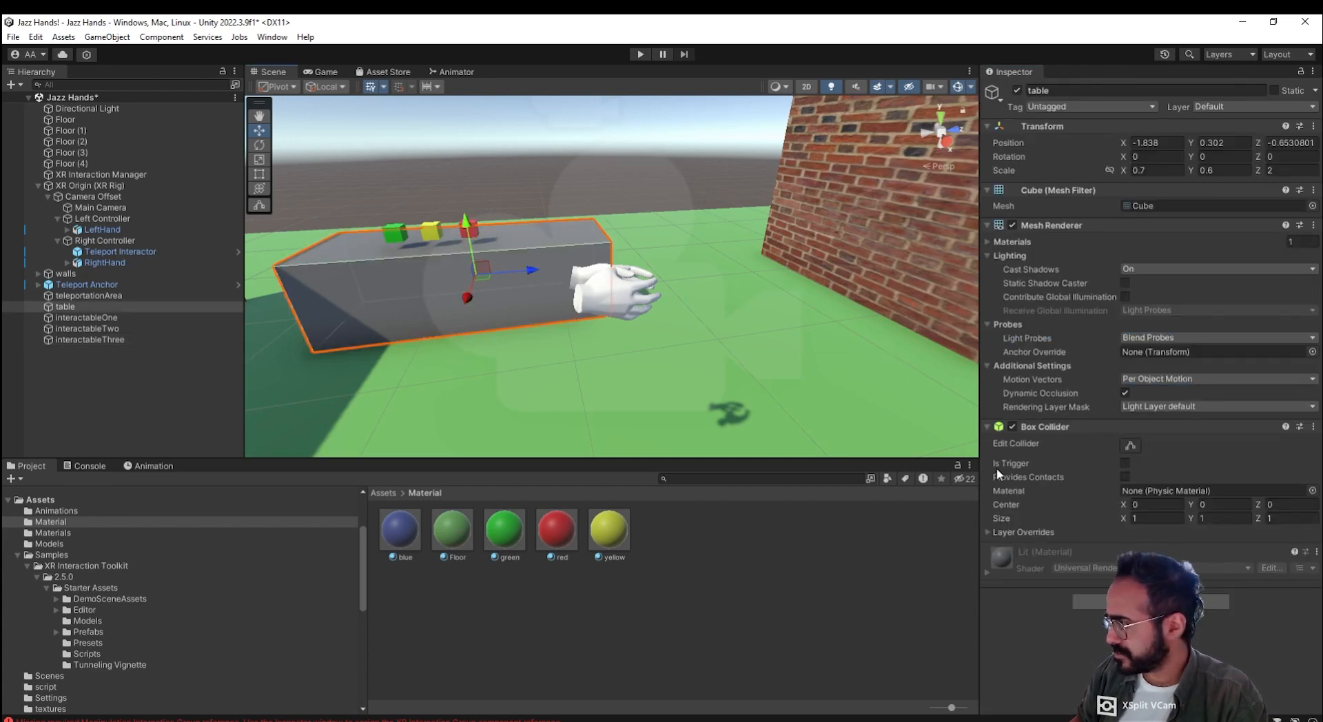
click(1151, 602)
text(rigi)
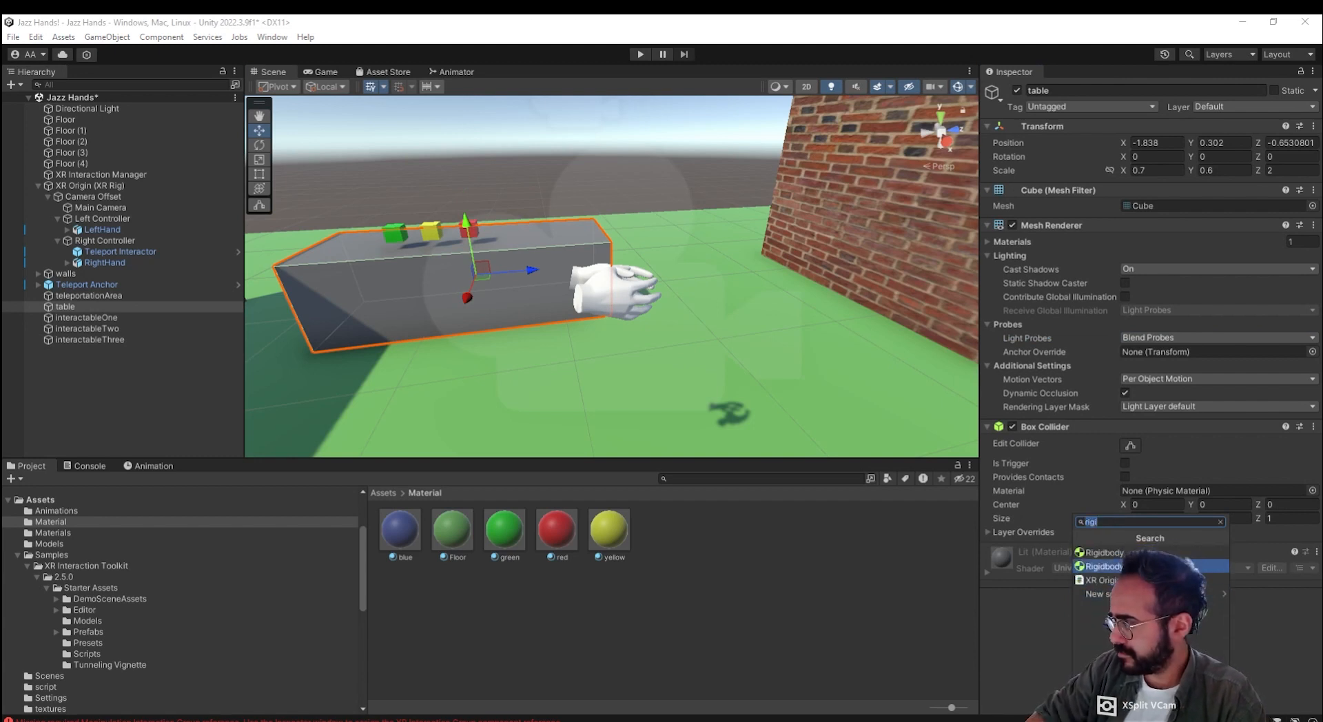
click(1105, 552)
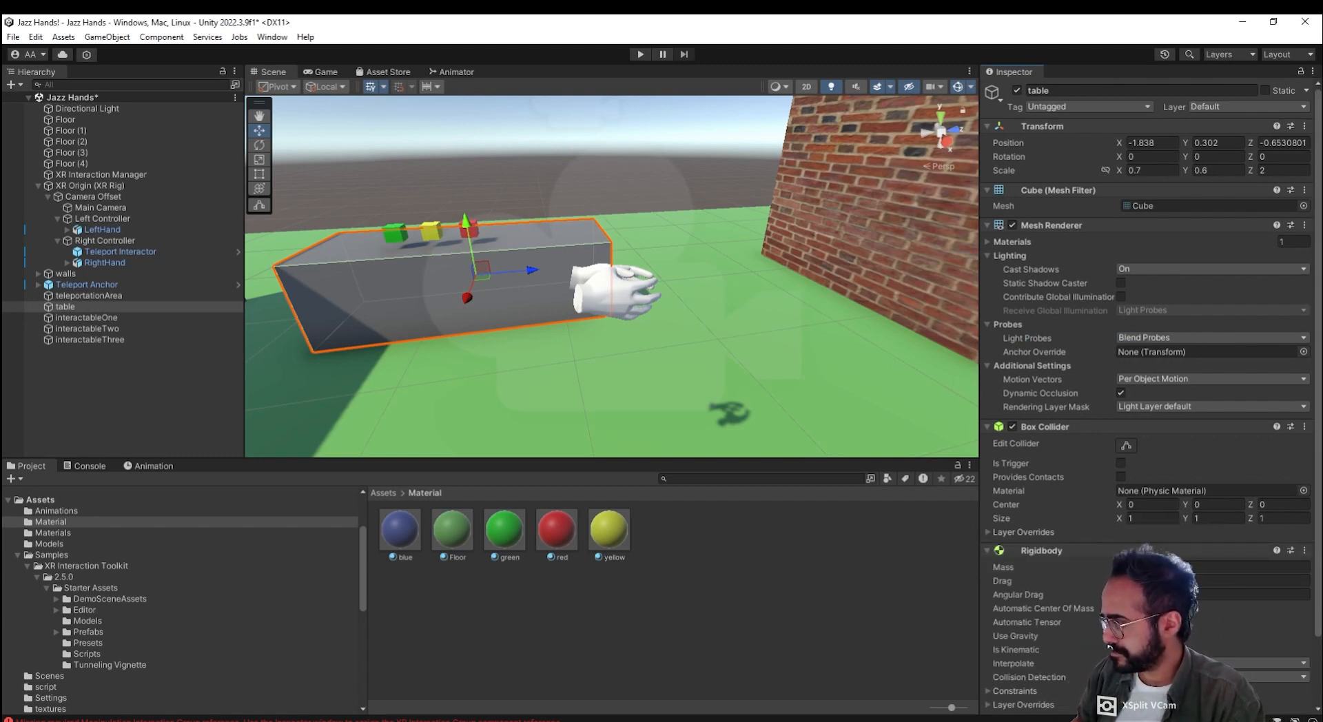
click(718, 648)
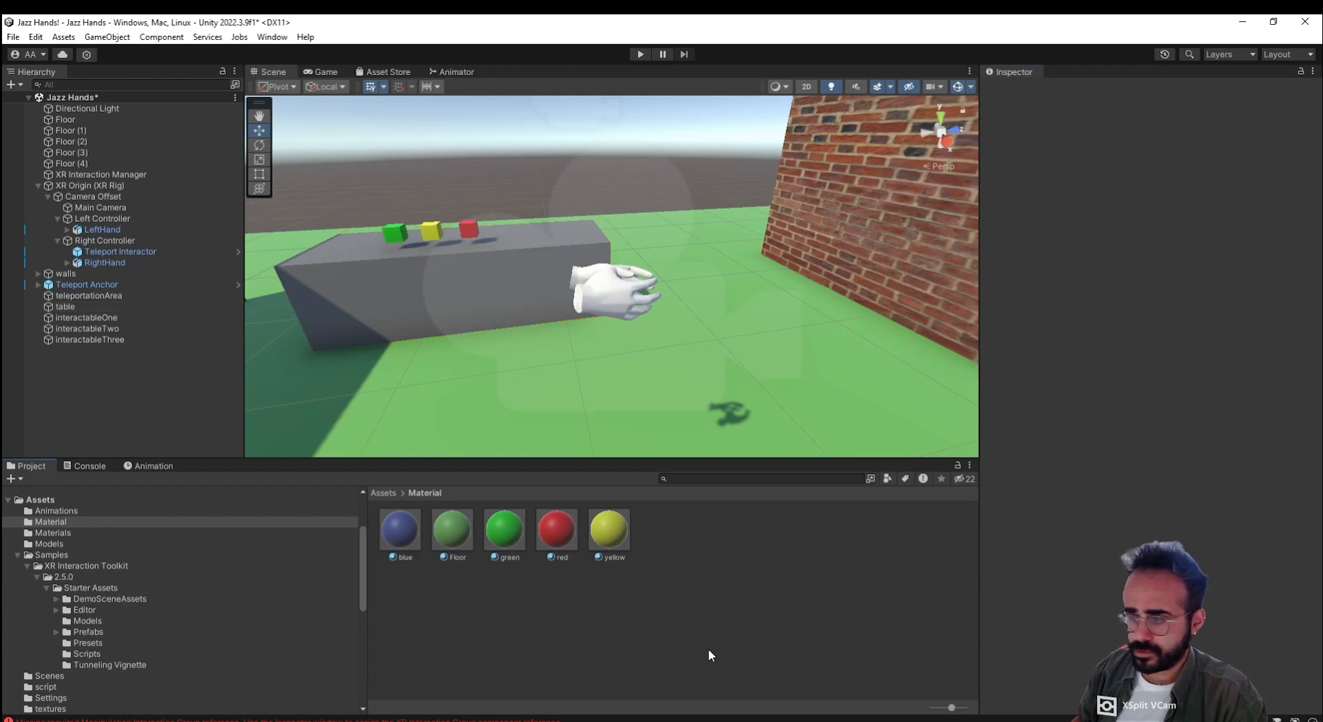
Step: Select interactableOne, run the scene in Play mode to try the cubes on the table, and stop it
click(111, 317)
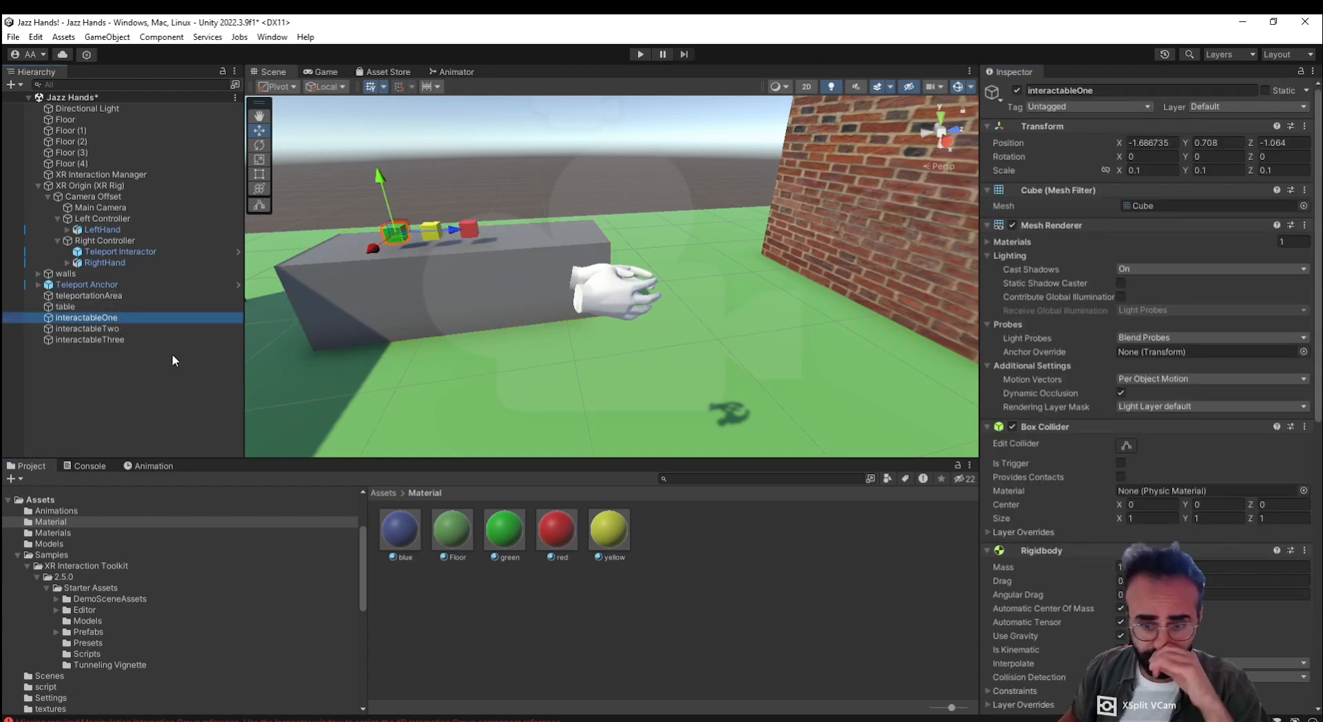
click(640, 54)
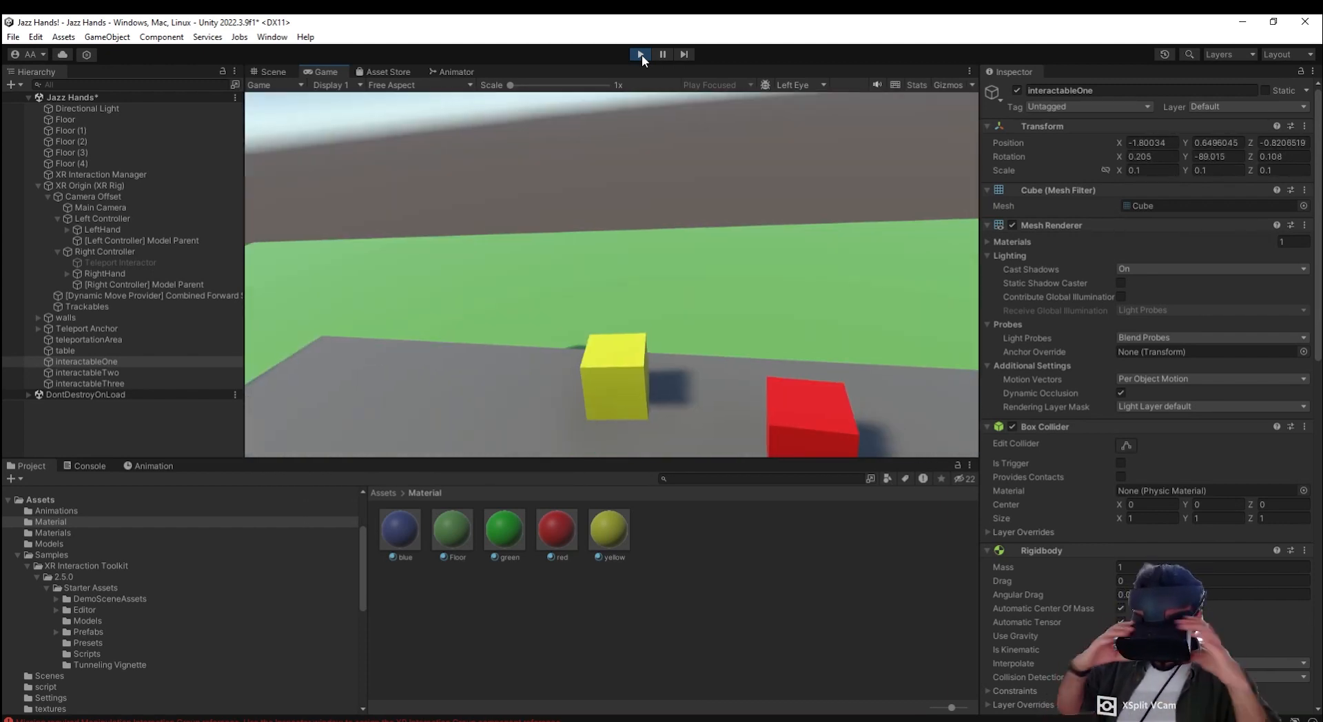
click(641, 53)
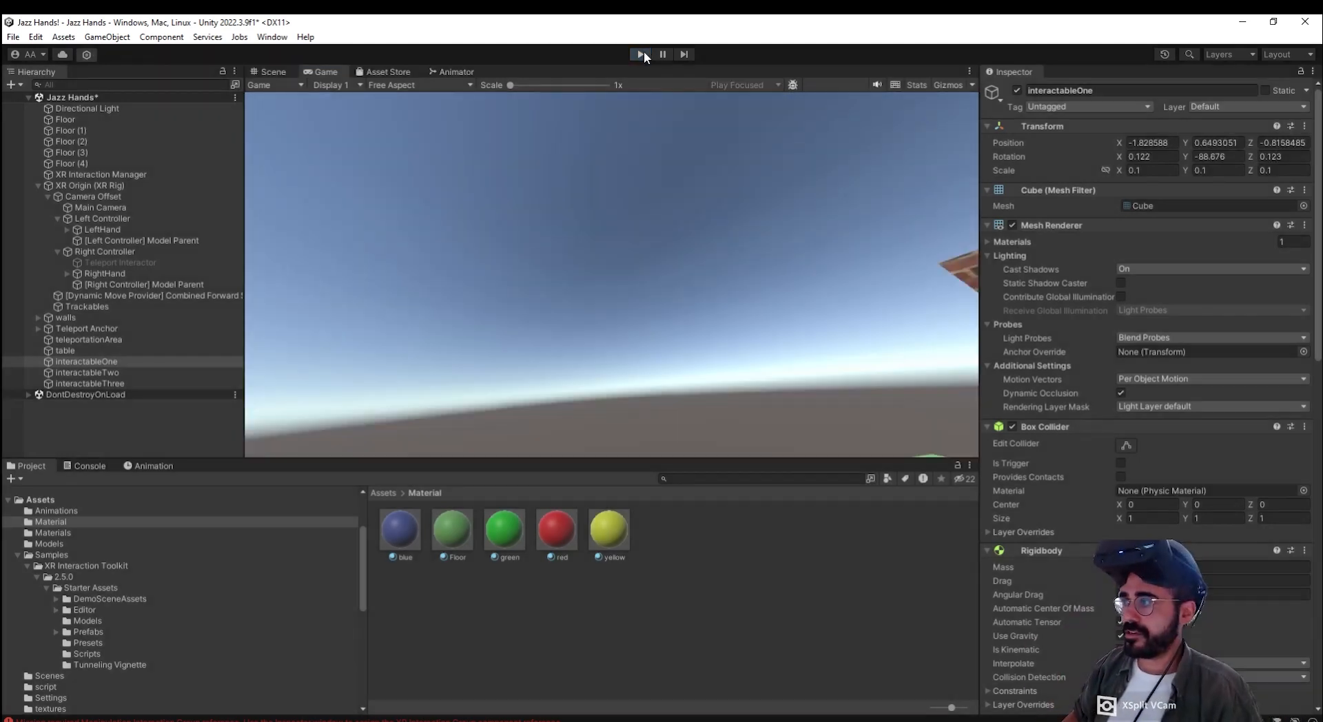
Step: Set the table's Y scale to 0.7 and raise the table to Y about 0.38
click(418, 317)
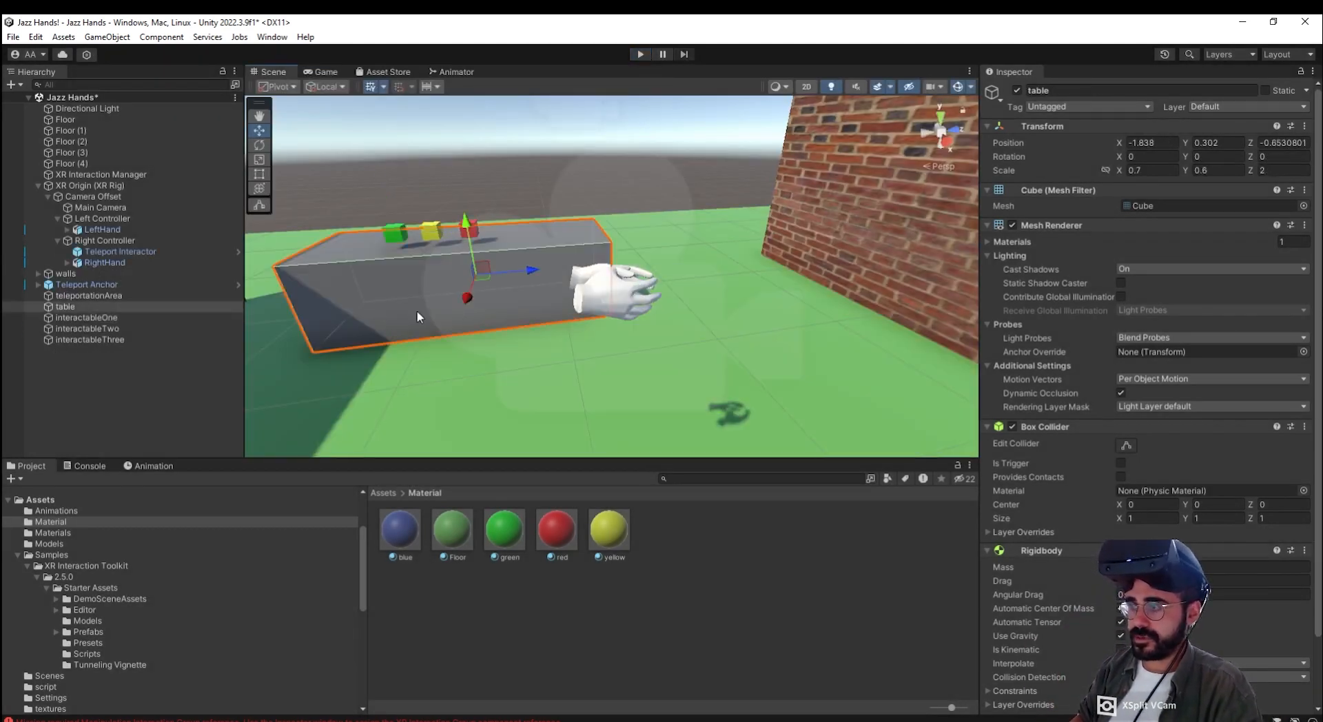
click(1190, 172)
drag(1185, 171, 1200, 173)
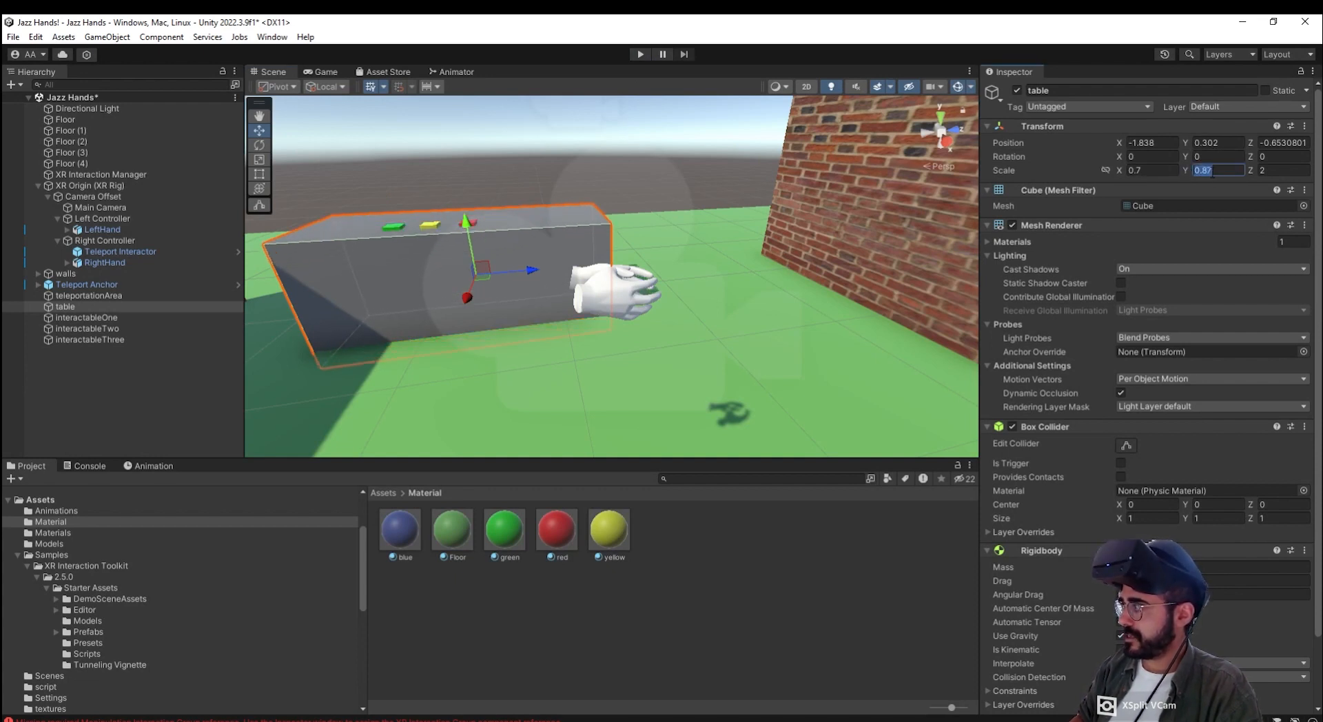
text(0)
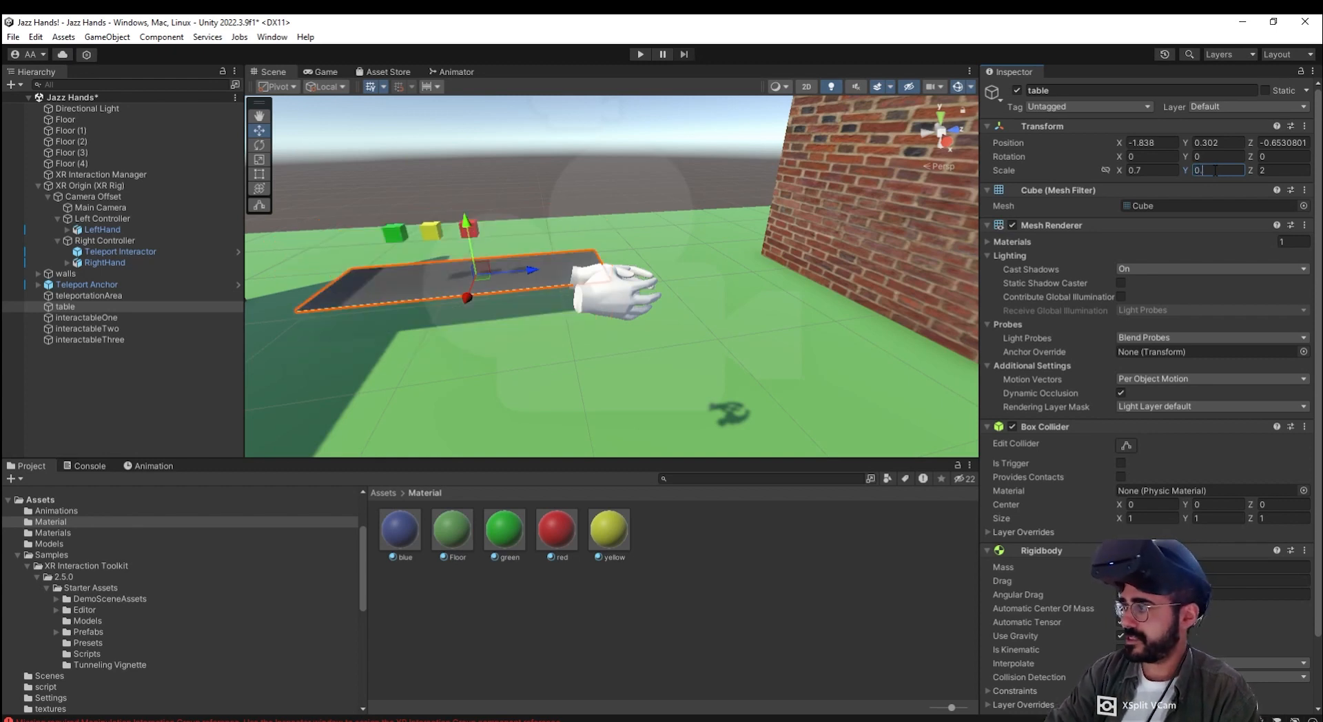
text(.7)
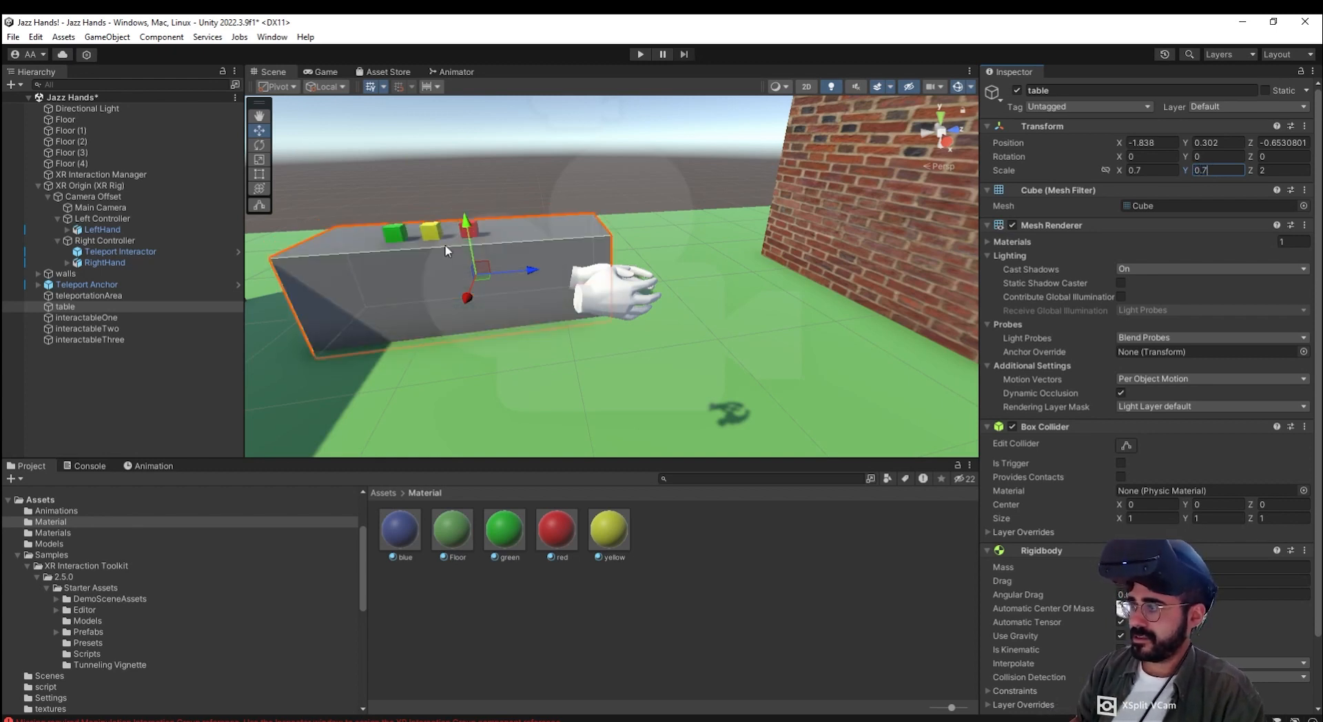
drag(464, 231, 463, 222)
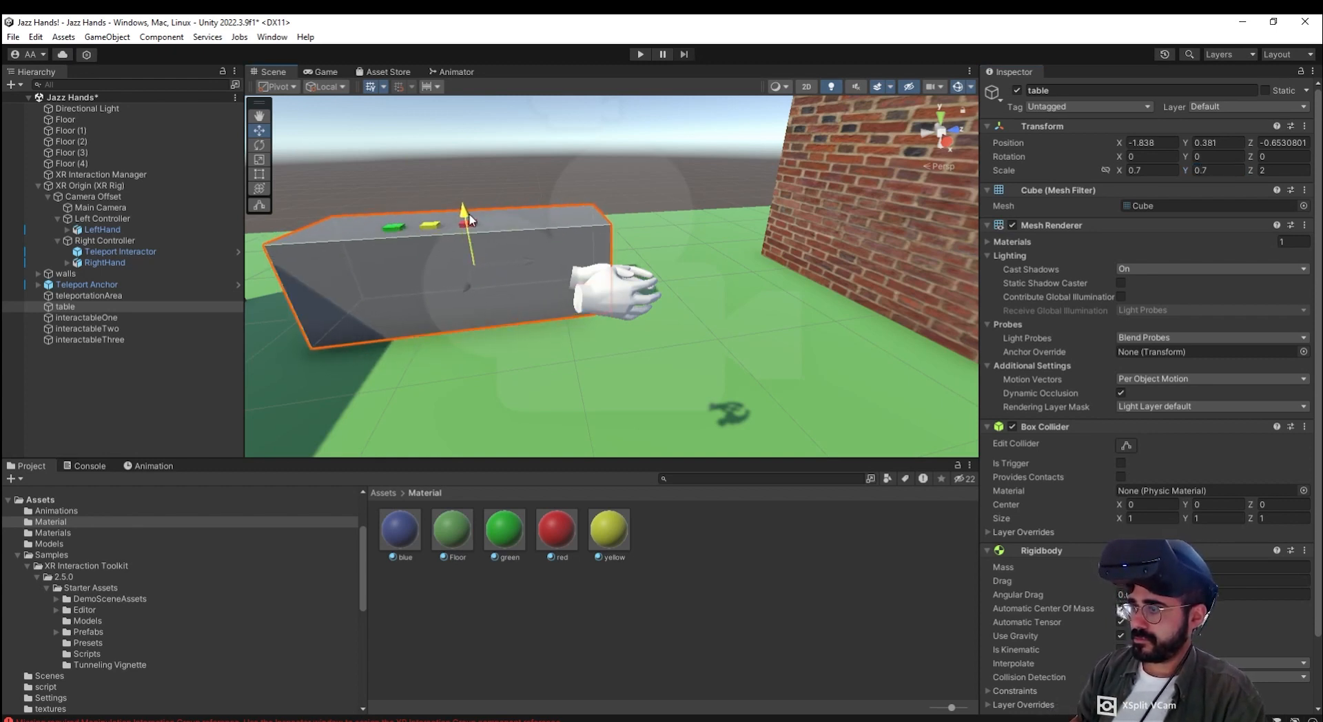
Step: Raise all three interactable cubes together to Y about 0.819, above the table, and test the scene in Play mode
click(172, 316)
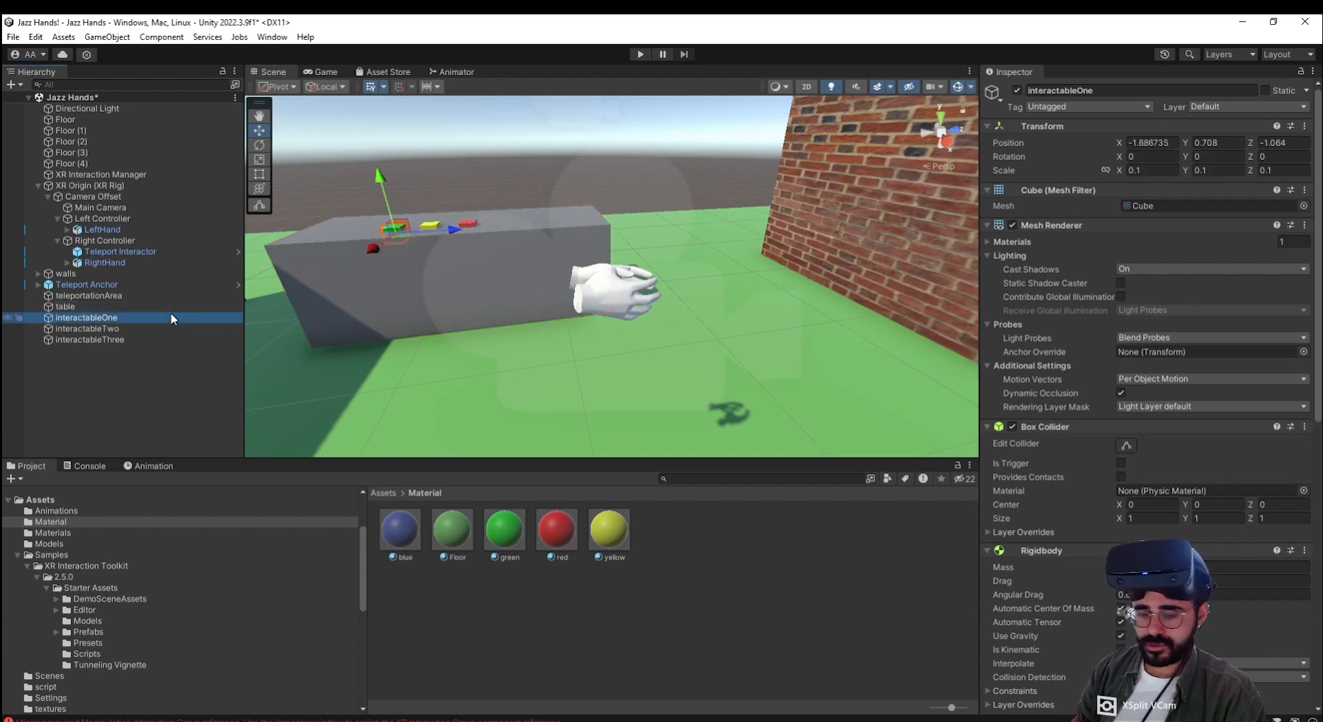
shift+click(164, 339)
drag(458, 173, 459, 157)
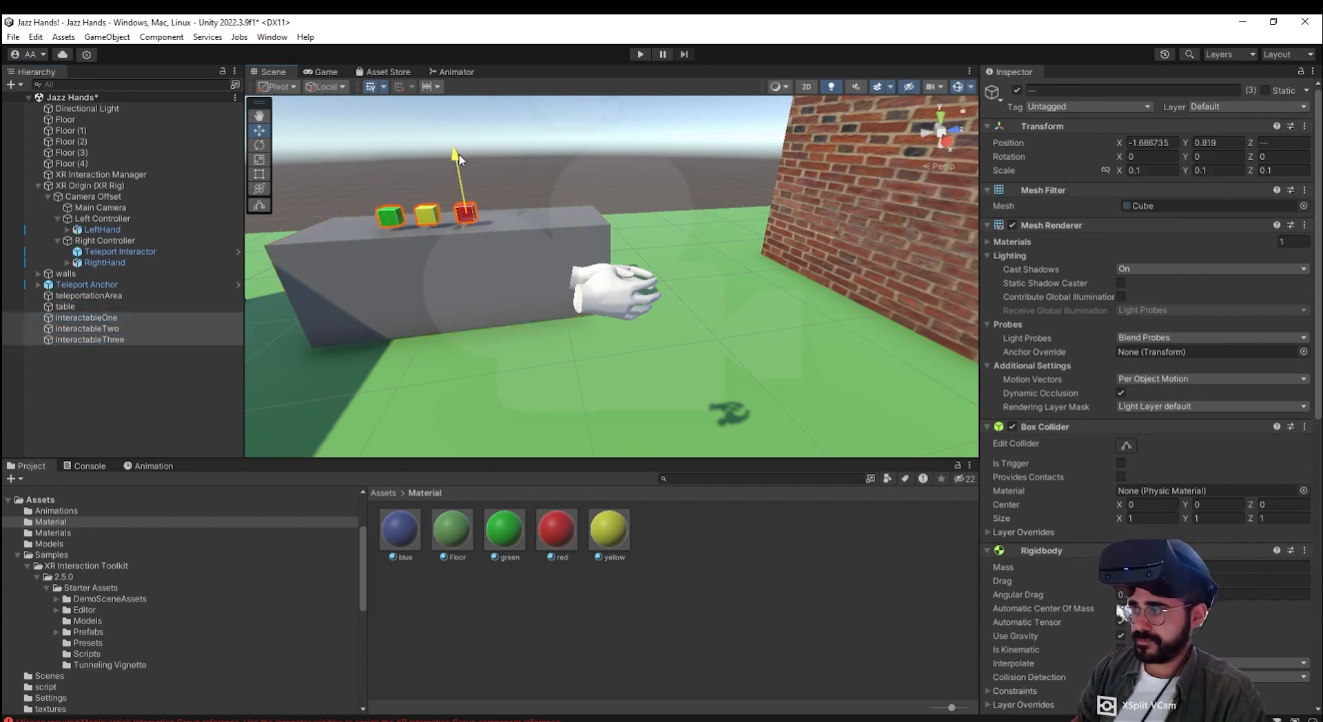
click(641, 50)
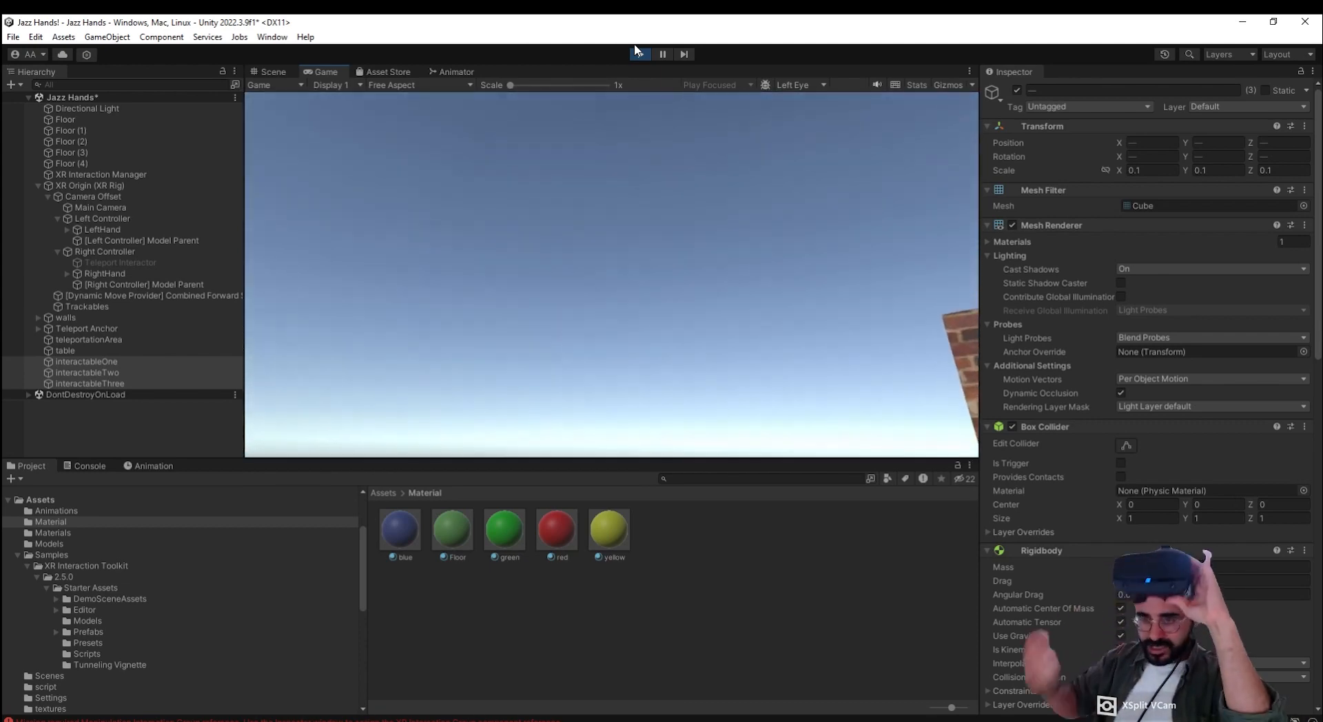
click(638, 54)
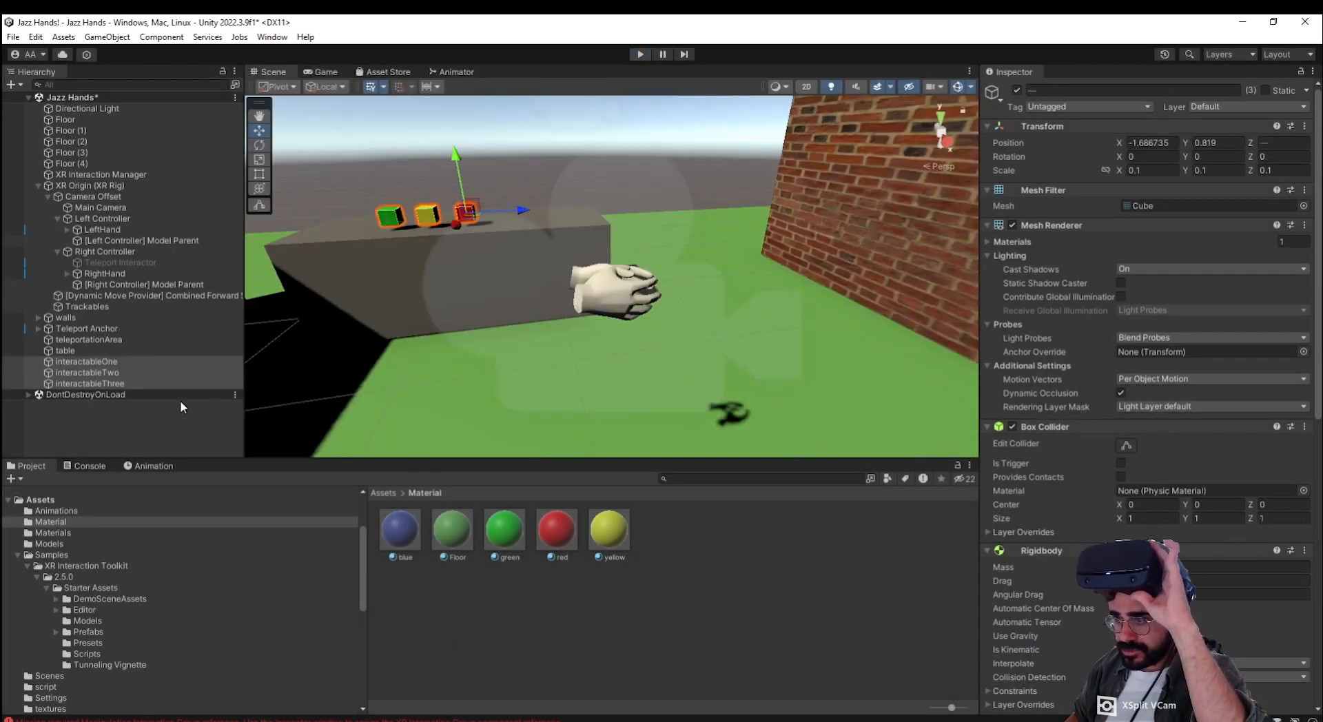
Step: Remove the Rigidbody component from the table
click(69, 306)
scroll(1076, 475, down, 3)
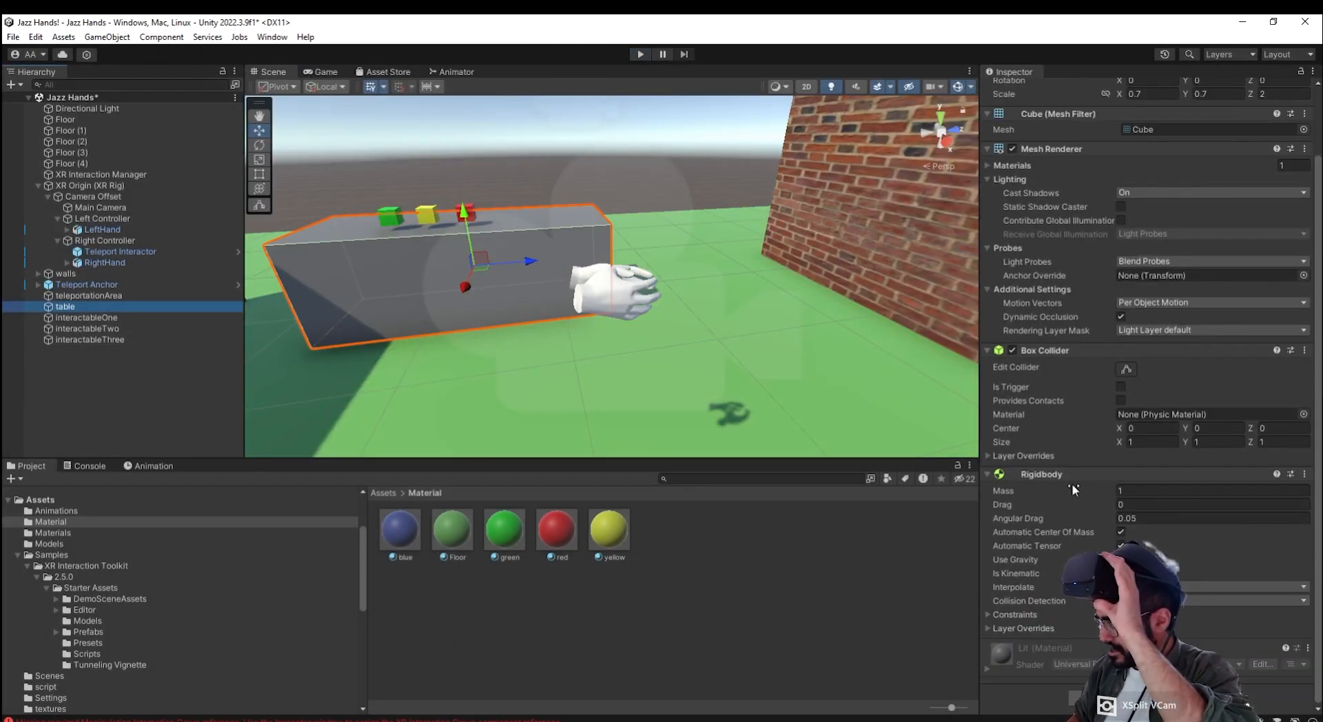
right_click(1077, 475)
click(1116, 500)
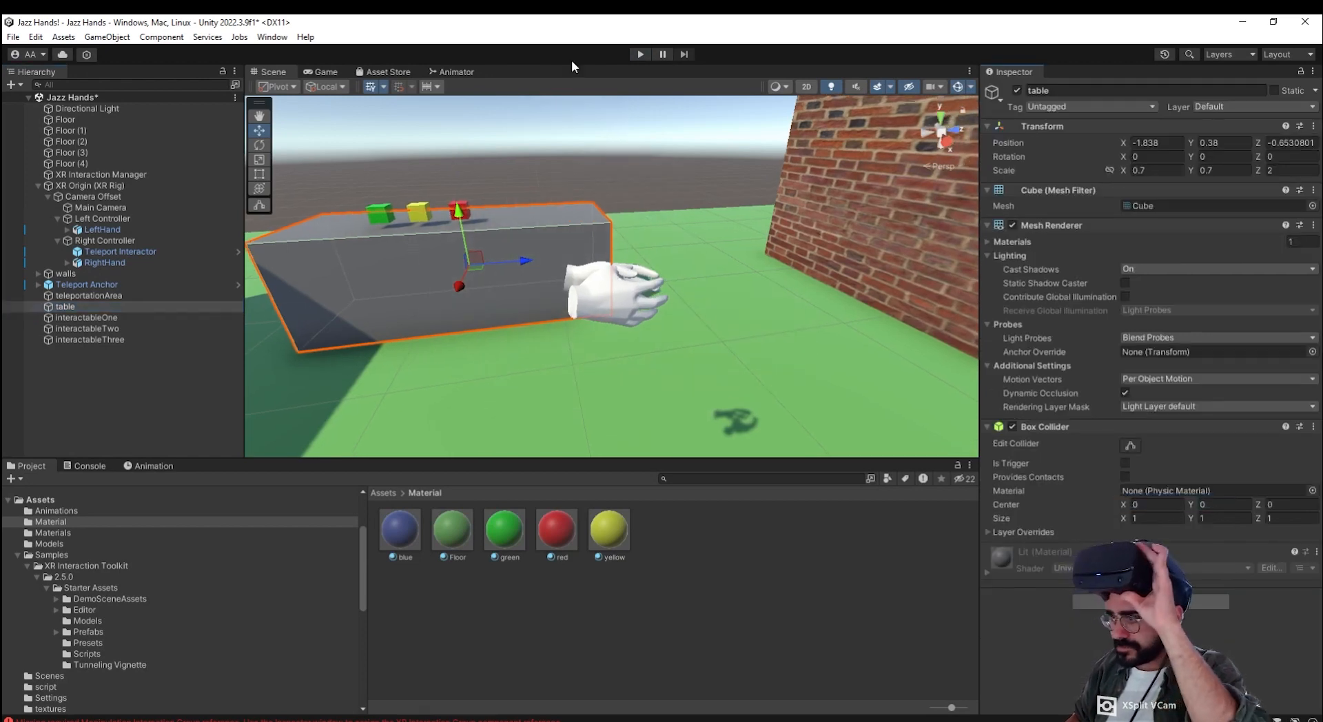
Step: Play the scene again to compare the movement types of the three cubes, and stop it
click(649, 54)
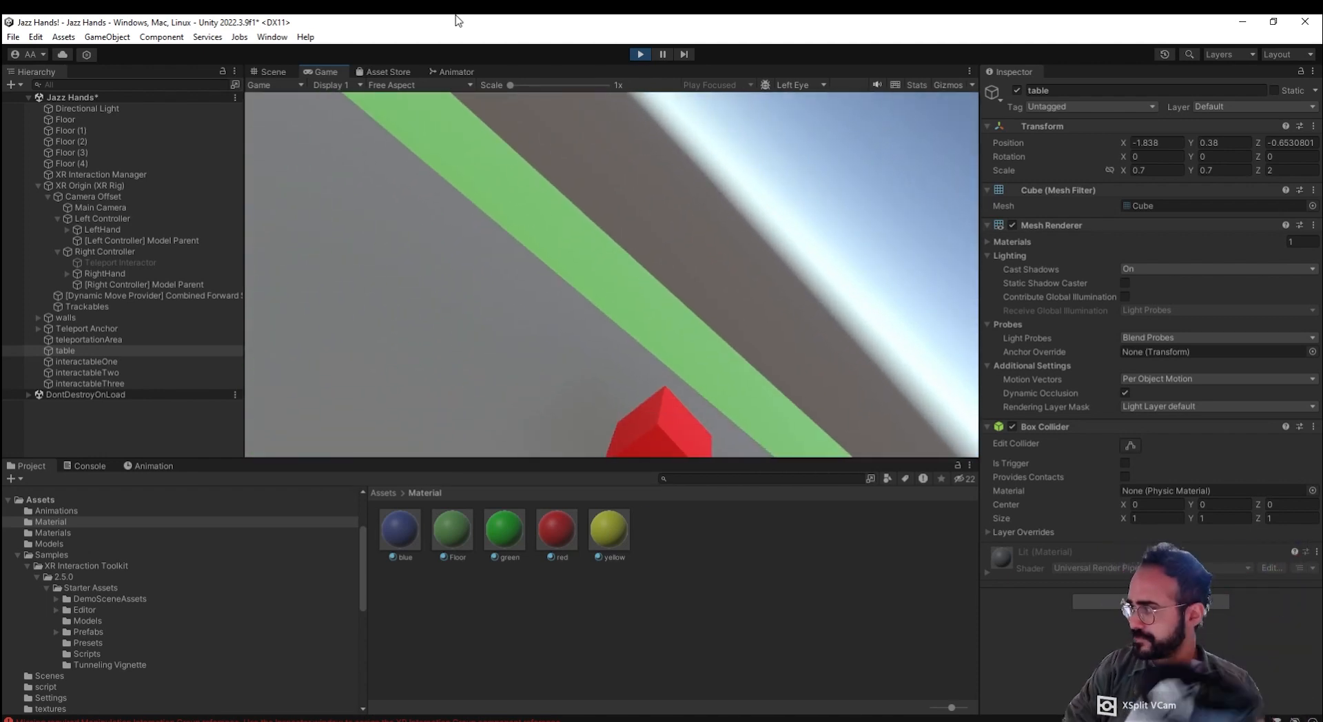
click(648, 52)
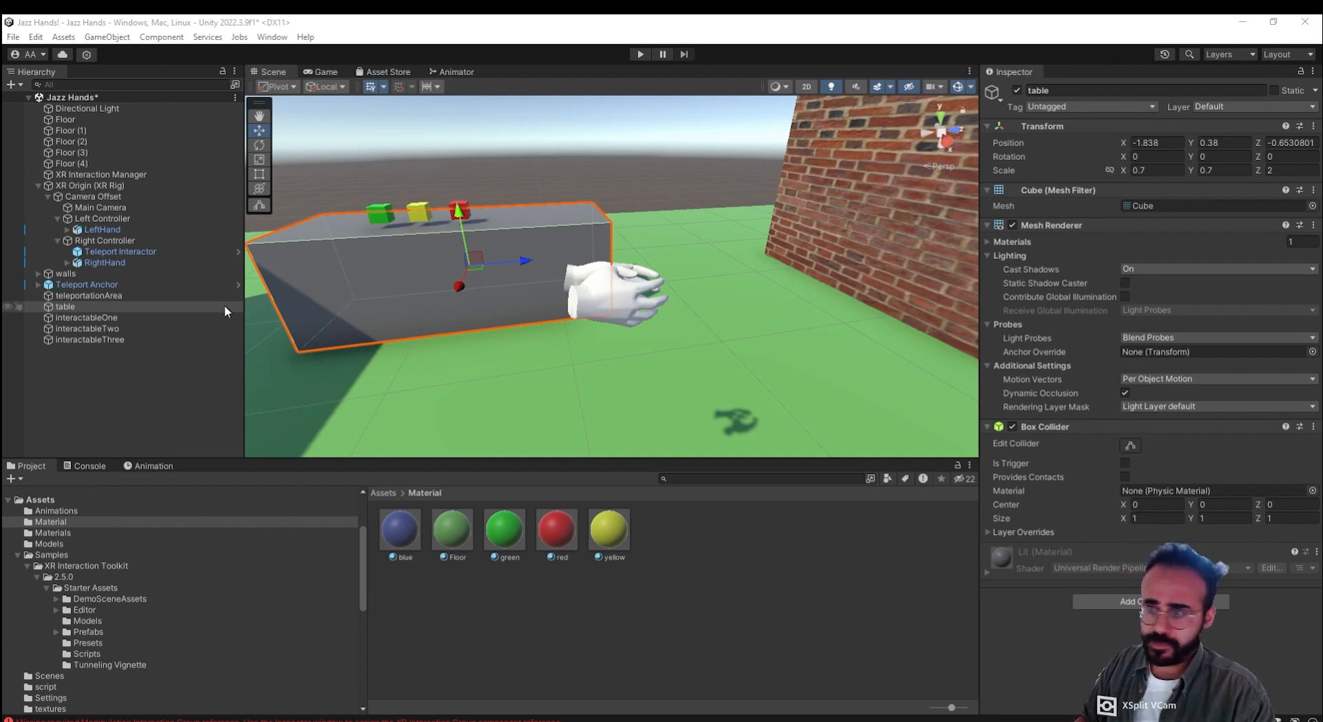
Step: Expand the Interactable Events of interactableOne's XR Grab Interactable and examine its hover and select events
click(169, 321)
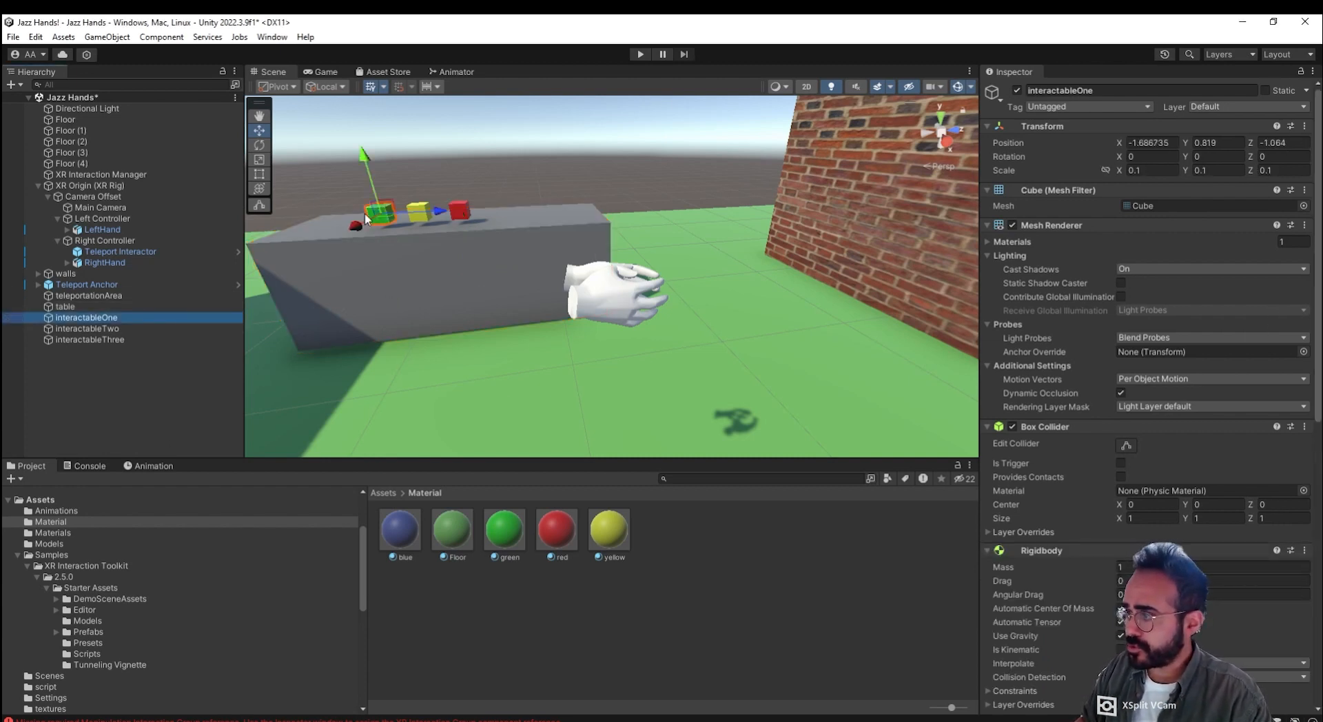
key(f)
alt+drag(445, 324, 534, 313)
middle_drag(917, 334, 561, 274)
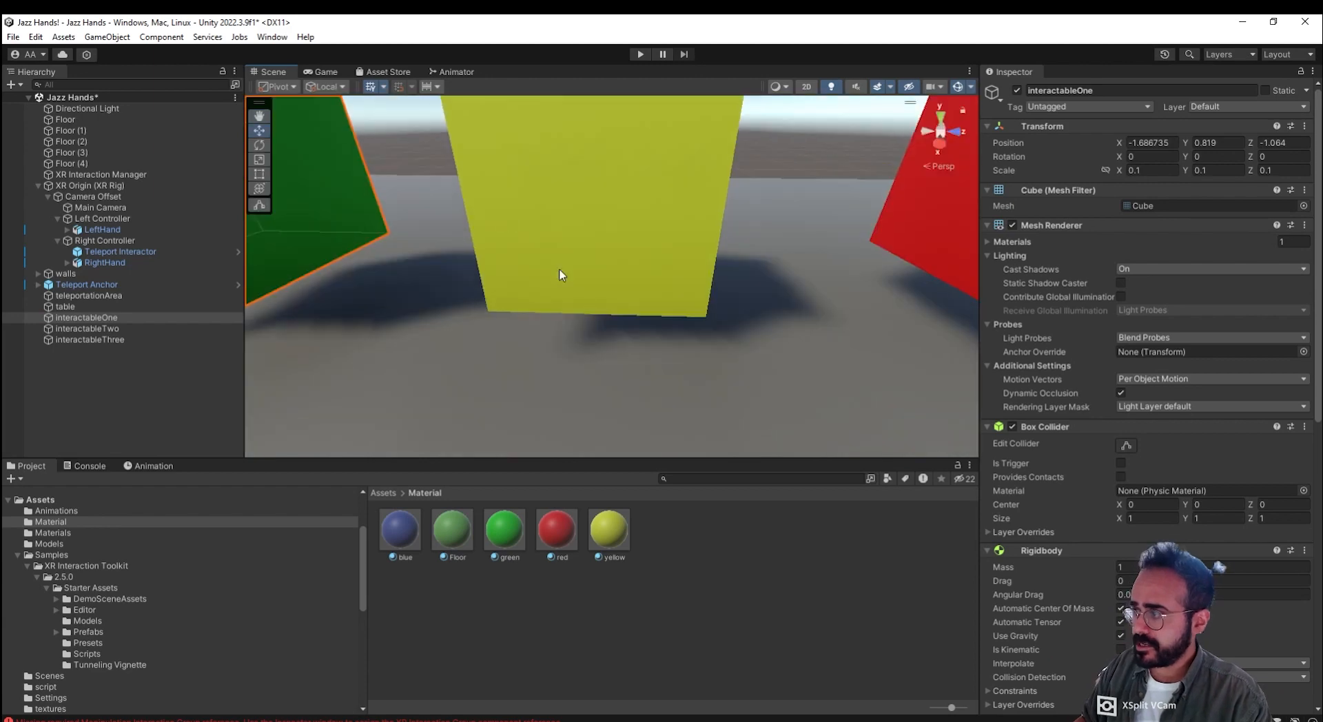
scroll(653, 329, down, 8)
scroll(1107, 603, down, 10)
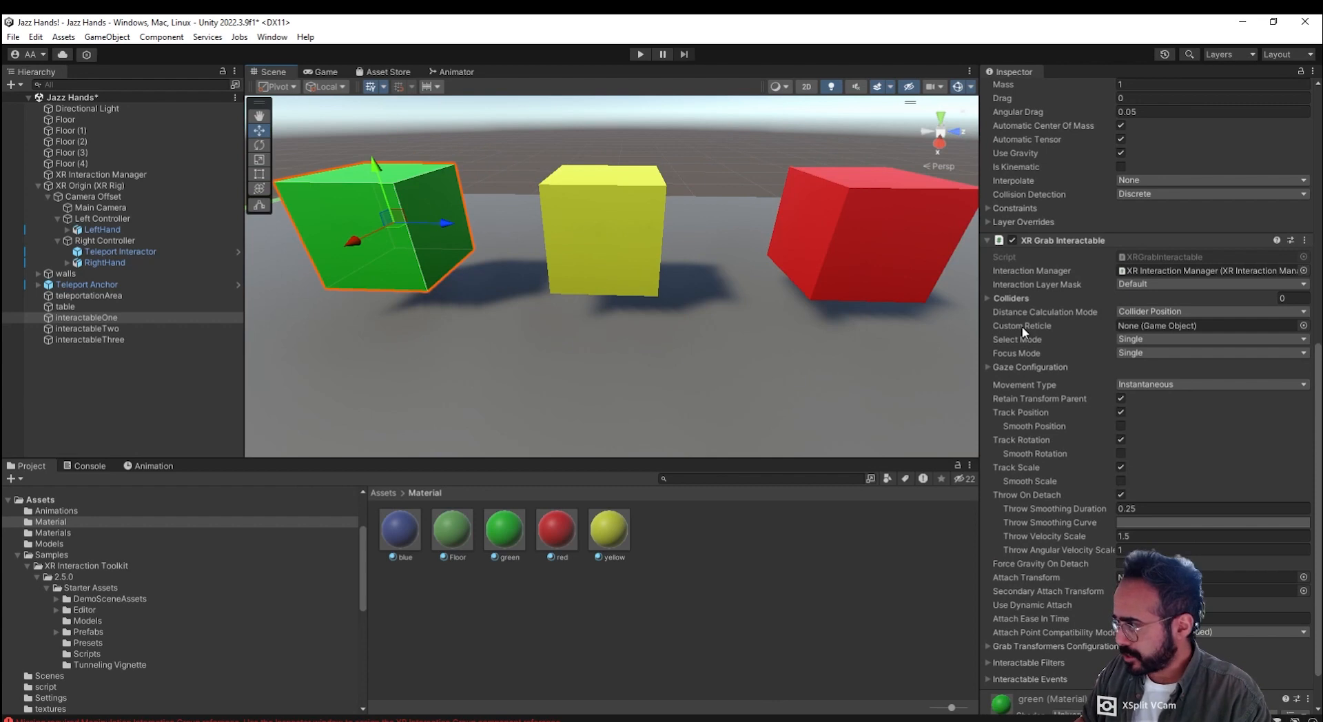
scroll(1028, 420, down, 1)
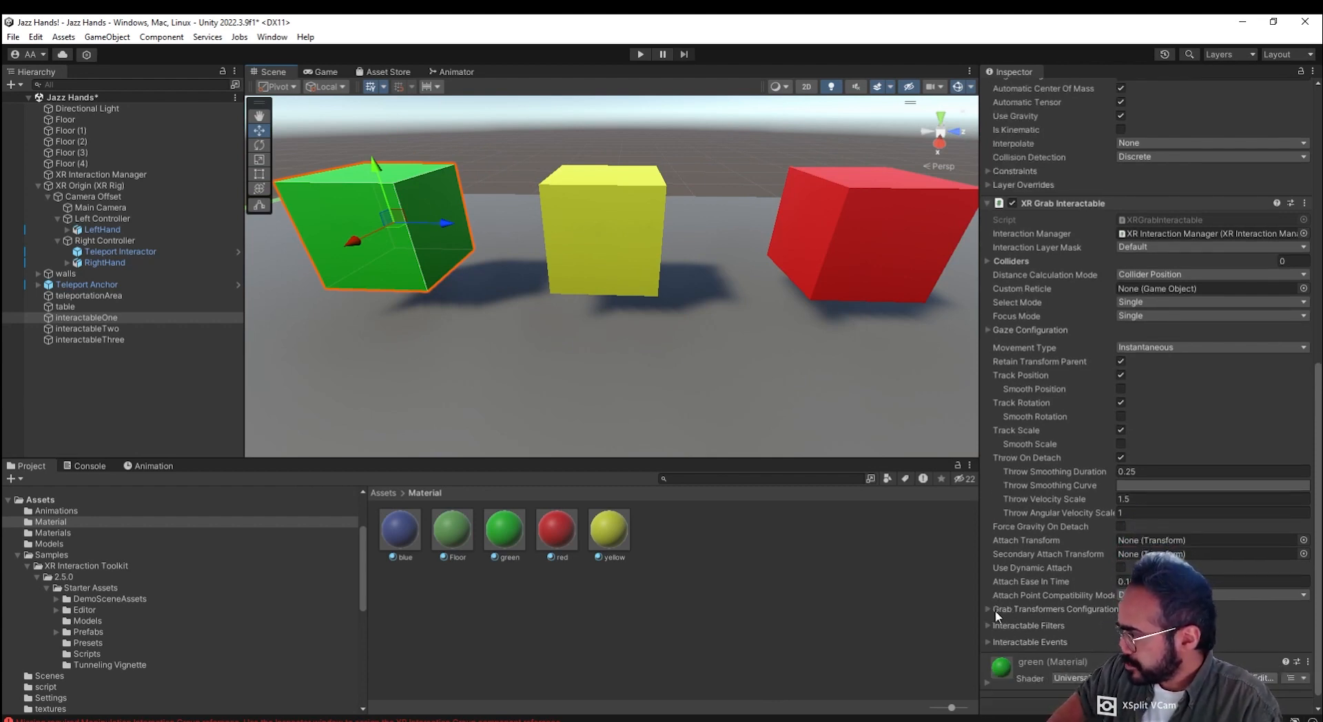
click(987, 641)
scroll(996, 593, down, 4)
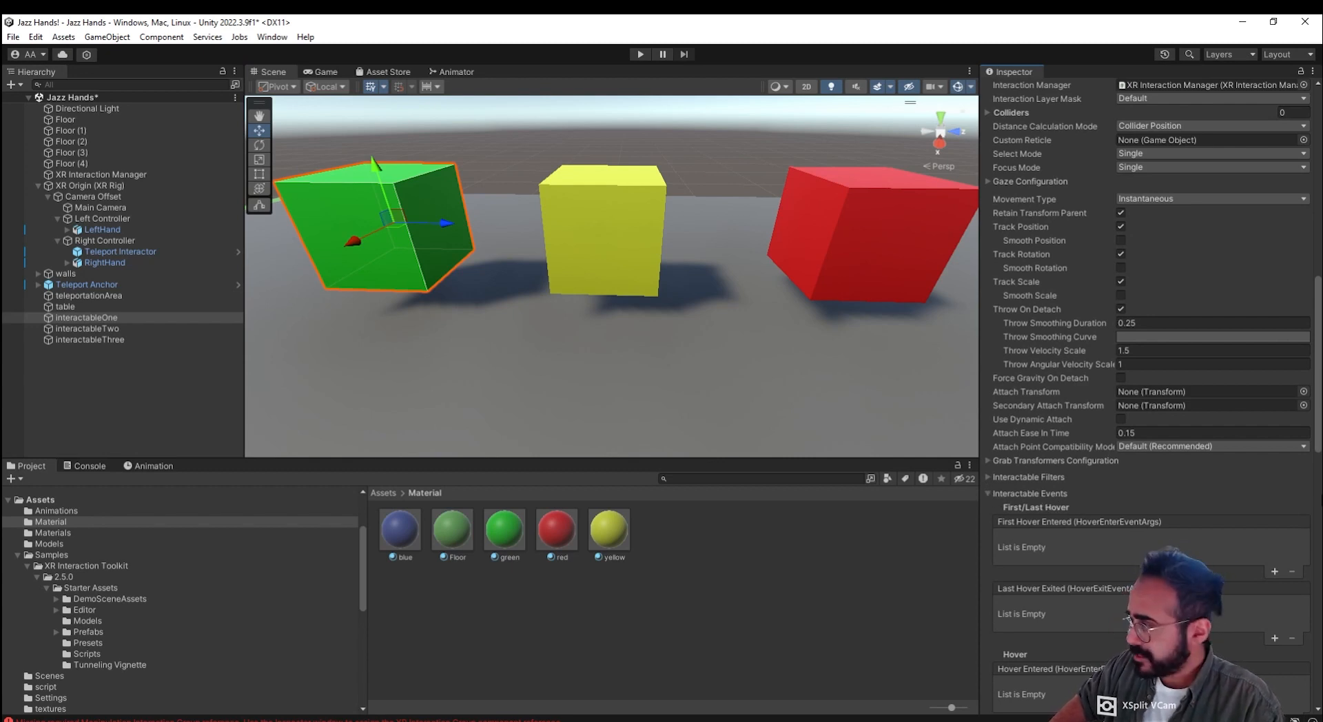
mouse_move(1144, 506)
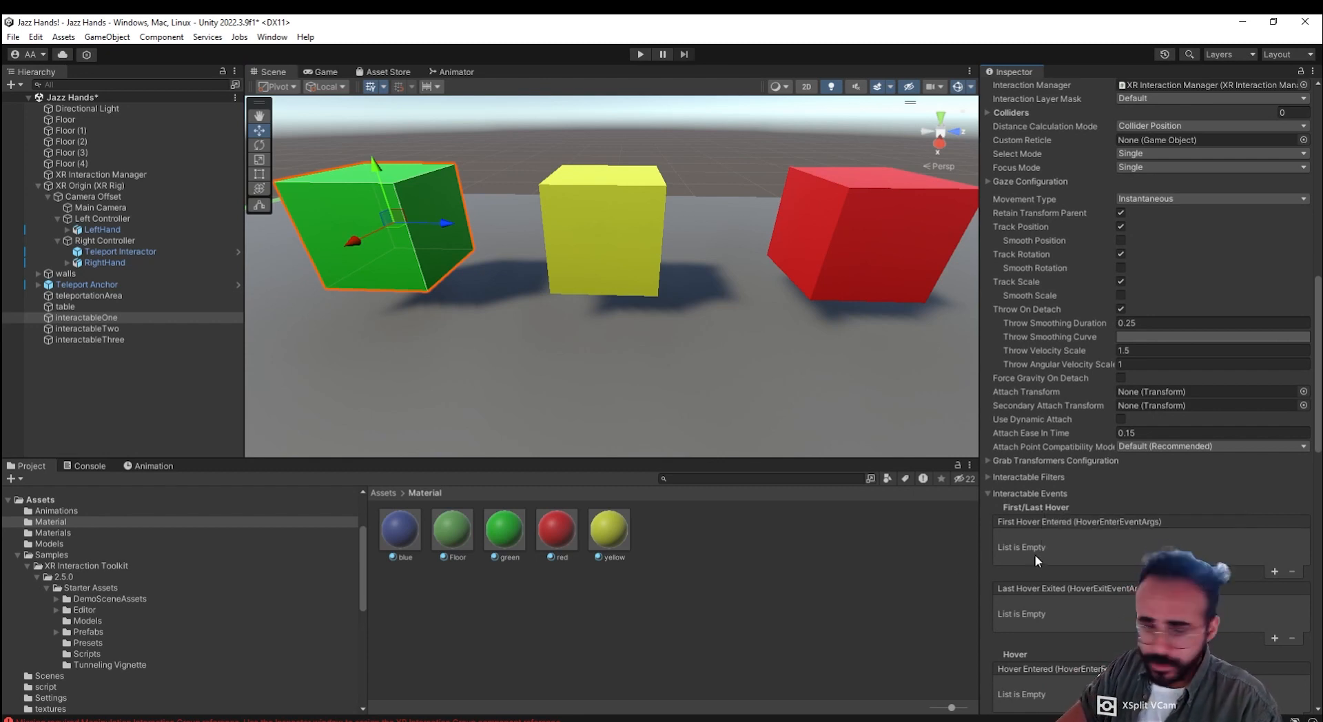
scroll(1035, 555, down, 3)
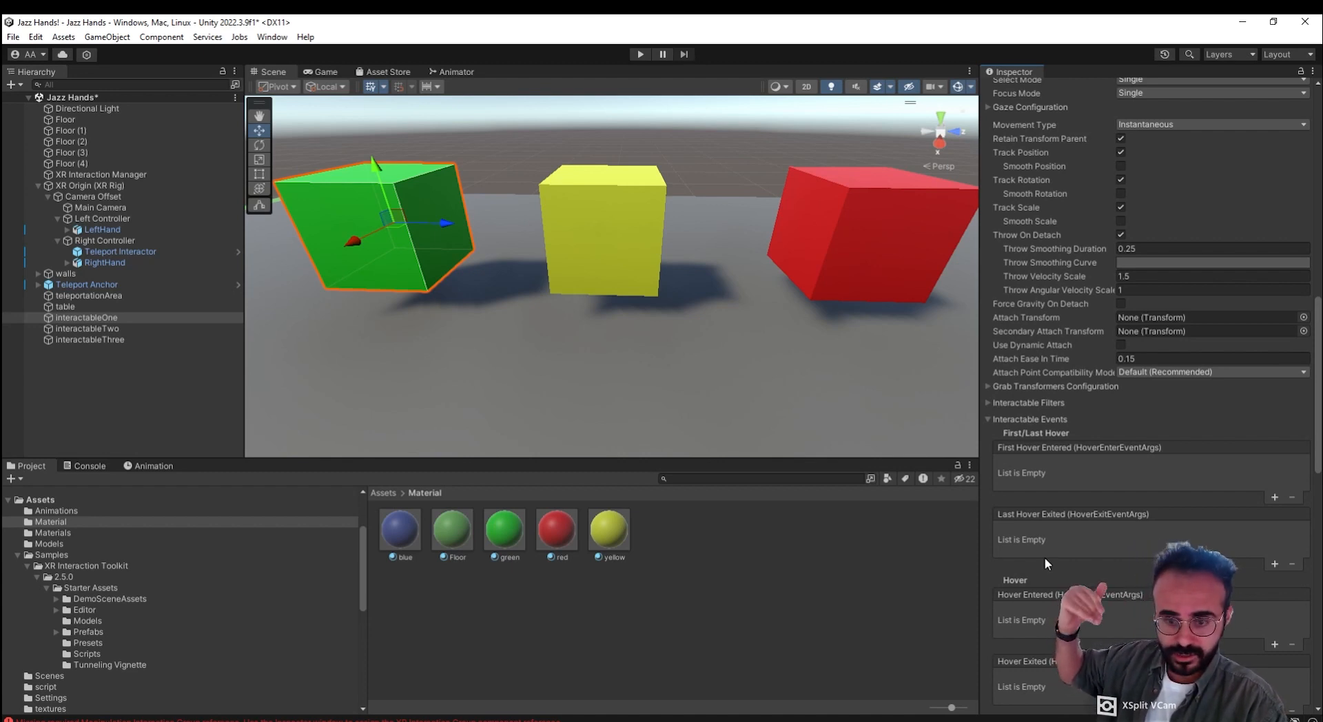
scroll(1027, 564, down, 1)
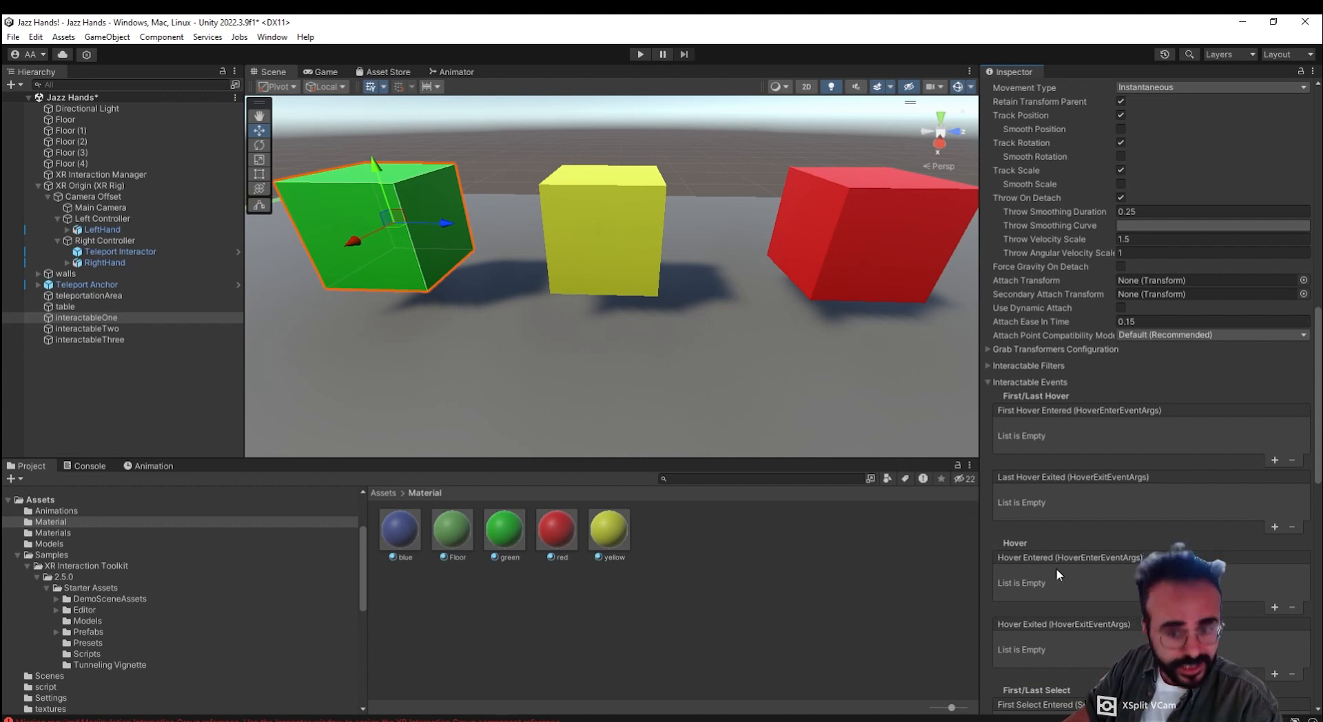
Step: Look through the select, focus and activate event lists of interactableOne's XR Grab Interactable
scroll(1059, 574, down, 1)
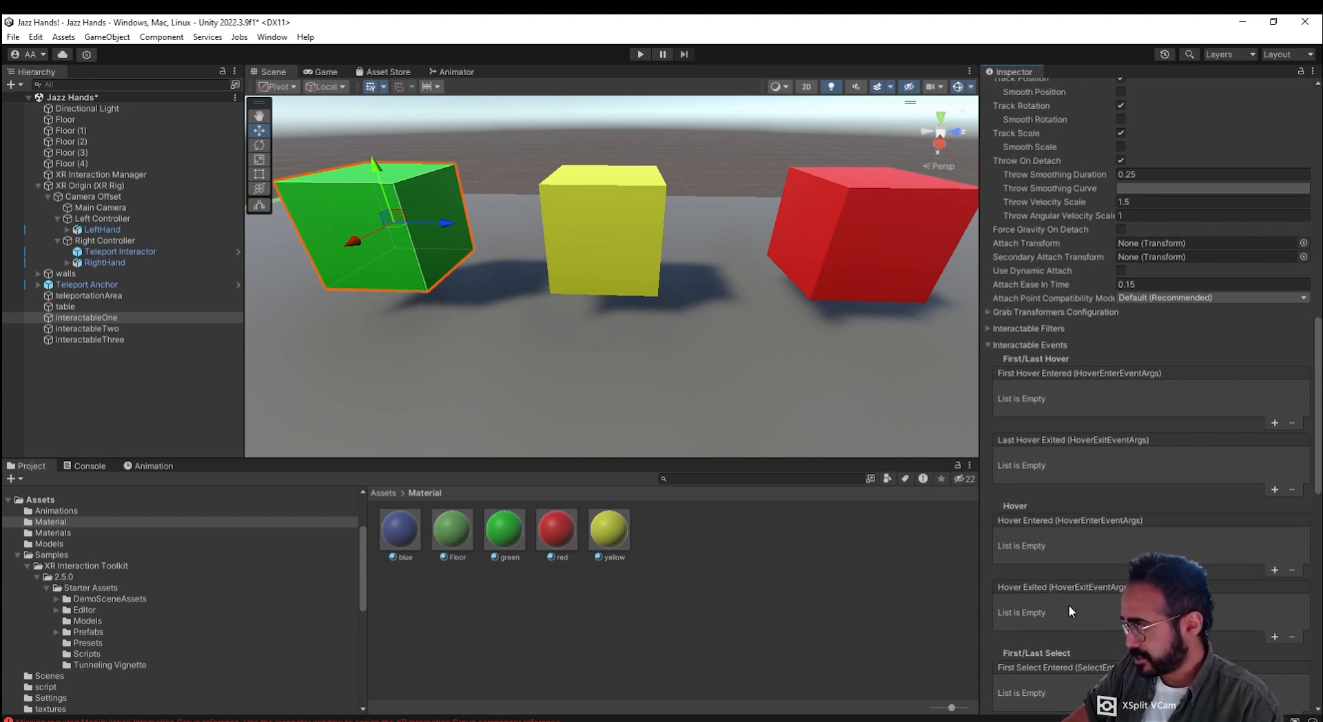
scroll(1071, 611, down, 4)
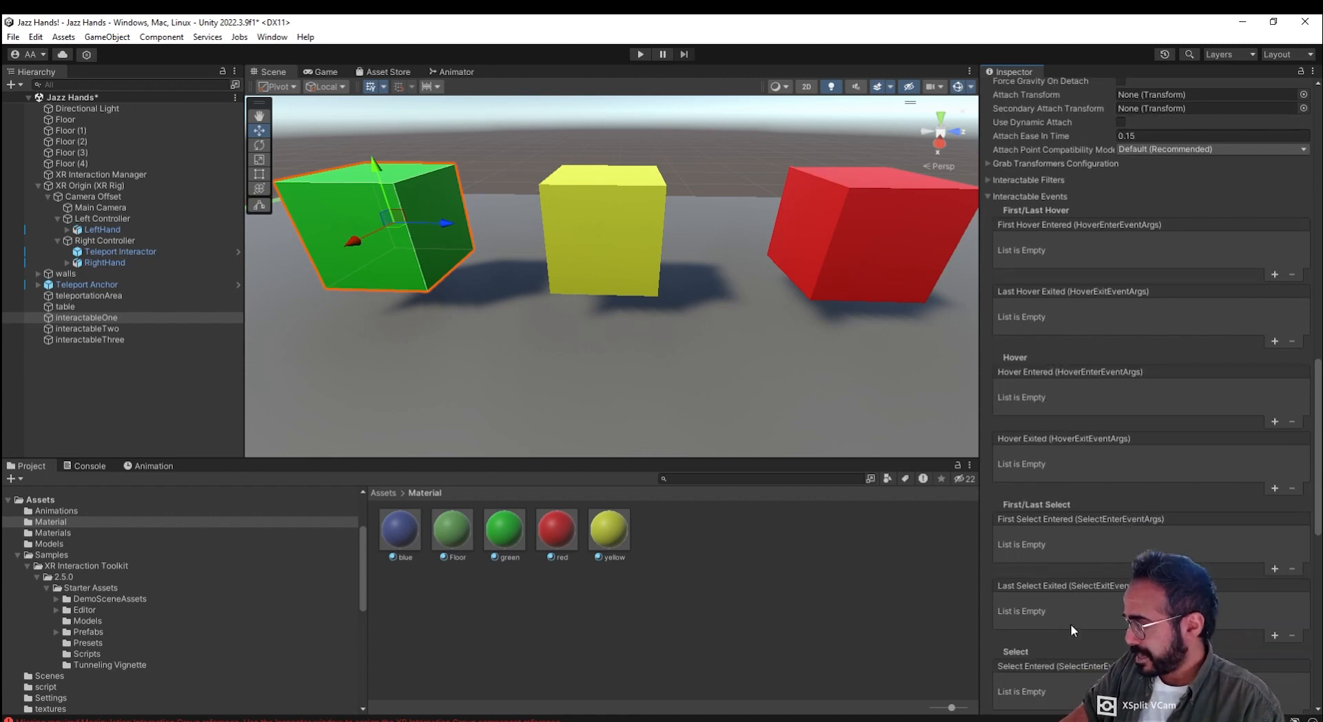
scroll(1070, 623, down, 7)
scroll(1067, 643, down, 6)
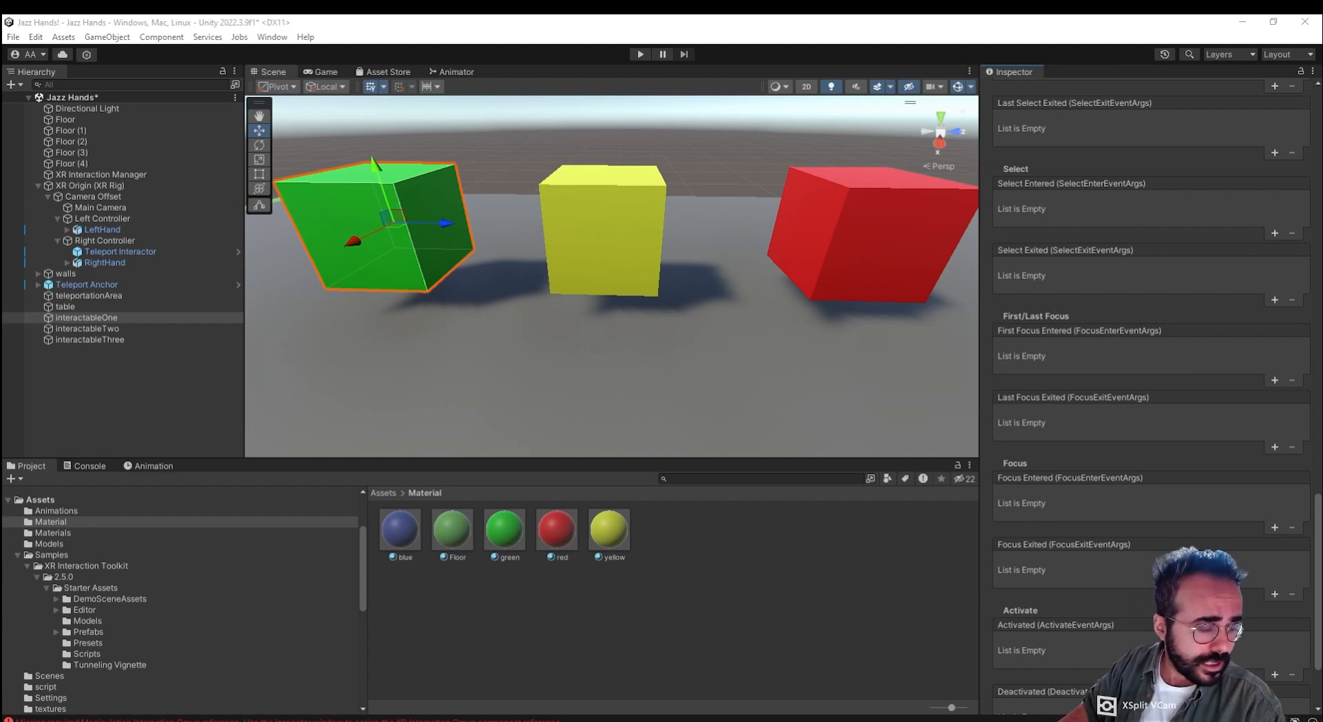
Step: Switch to the browser's XR Grab Interactable manual page and look through its property descriptions alongside the component in Unity
drag(1321, 290, 866, 133)
double_click(866, 133)
scroll(713, 488, down, 9)
scroll(713, 488, down, 8)
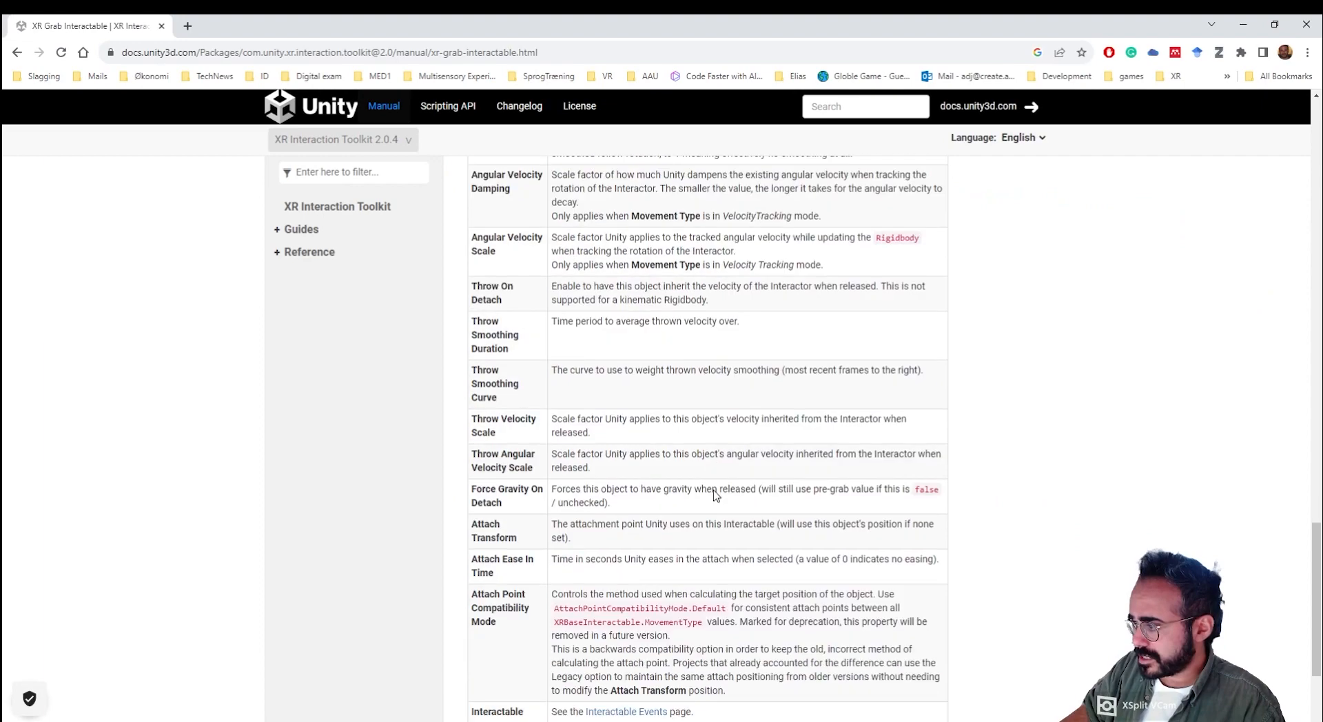
scroll(667, 585, up, 6)
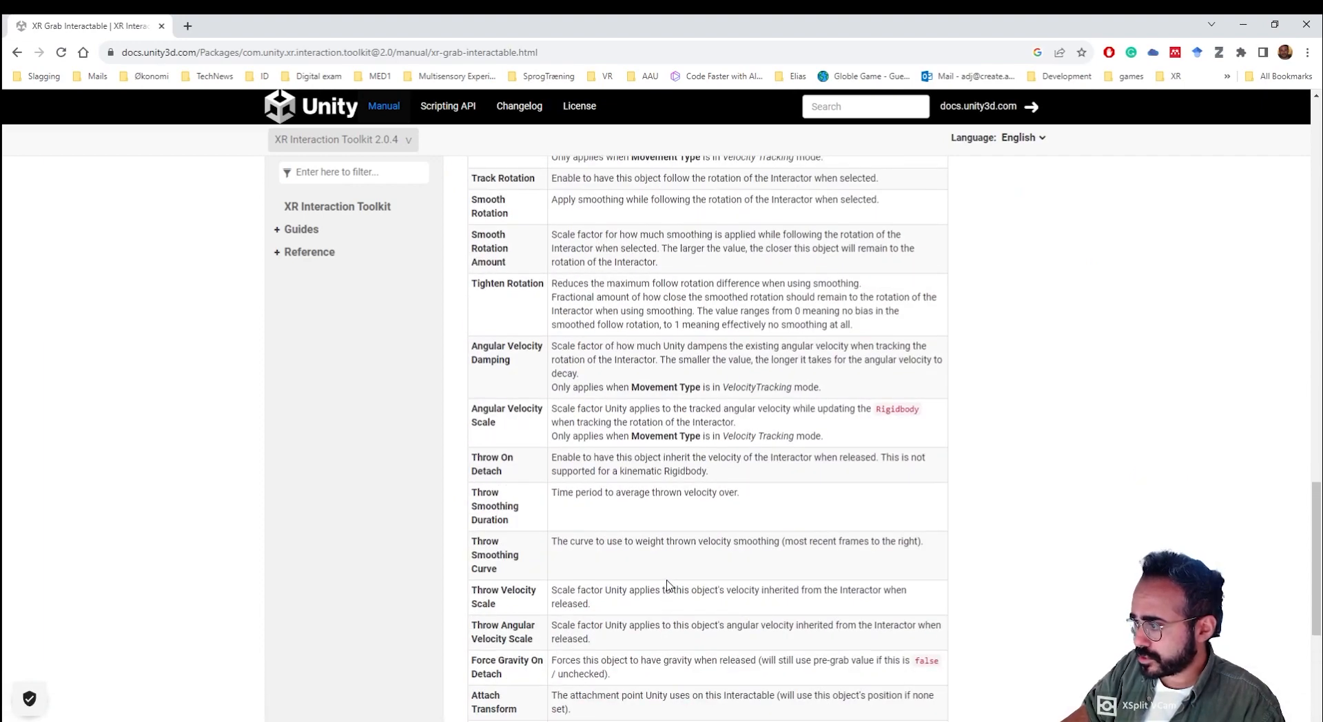
scroll(544, 409, up, 15)
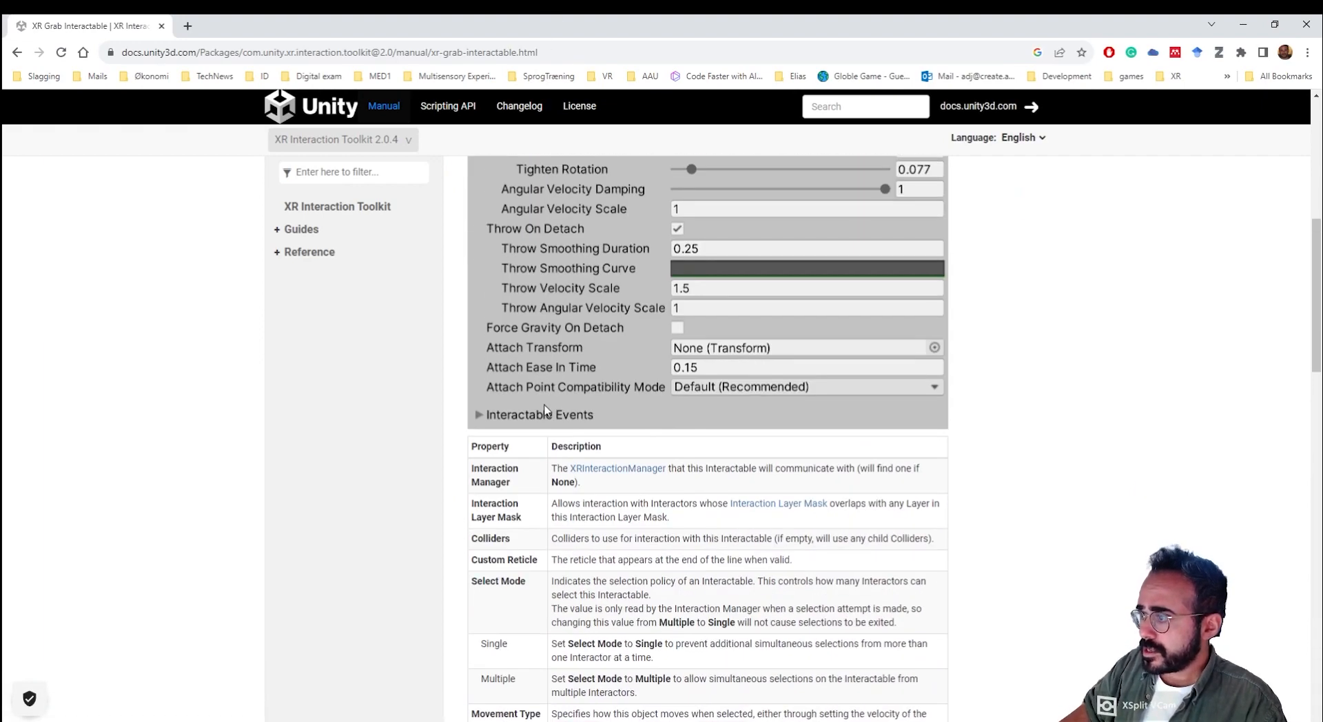
drag(699, 37, 479, 84)
scroll(1173, 392, up, 15)
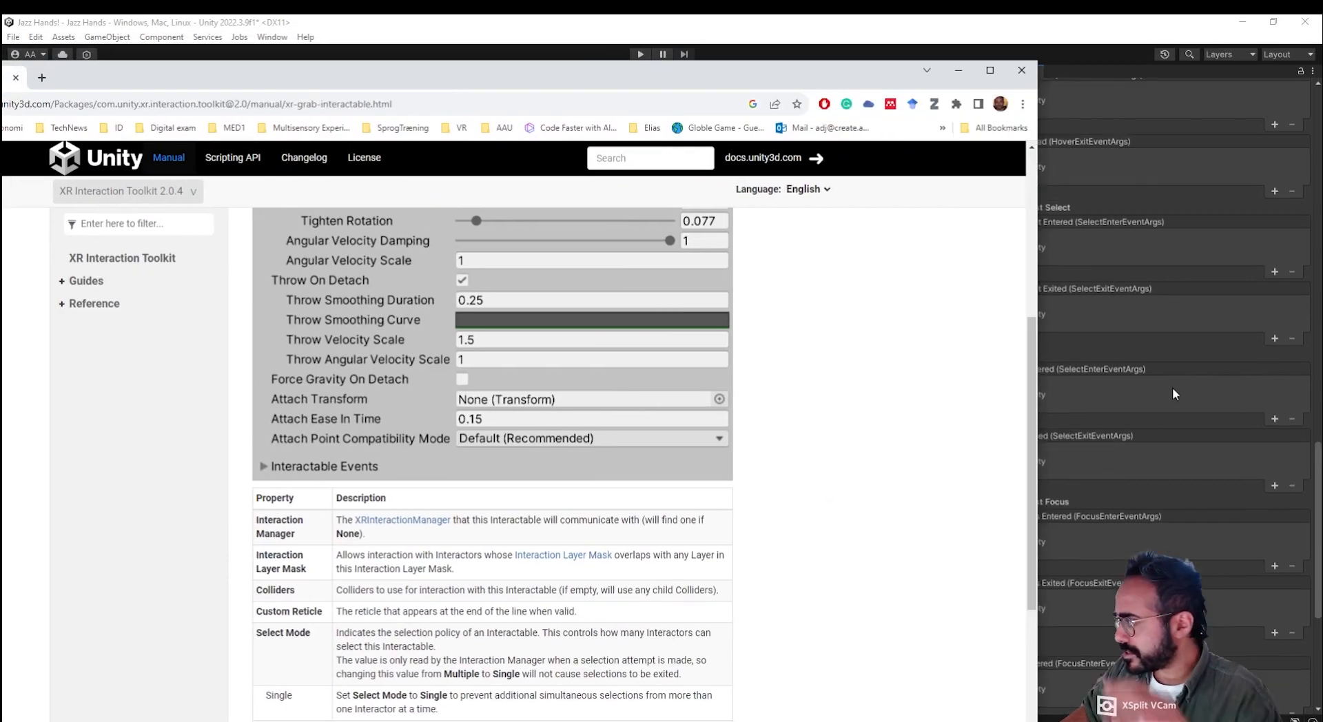
scroll(1172, 395, up, 1)
drag(816, 87, 1, 73)
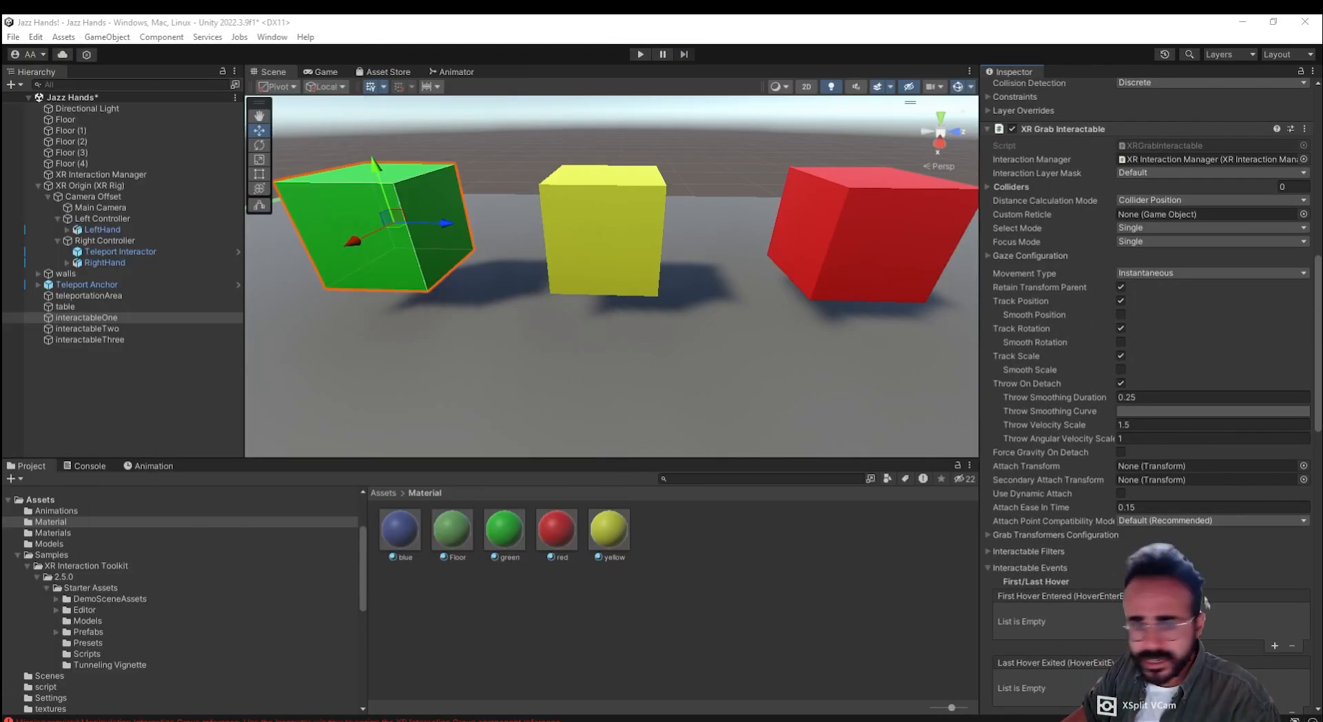
drag(1, 76, 690, 15)
scroll(651, 528, down, 8)
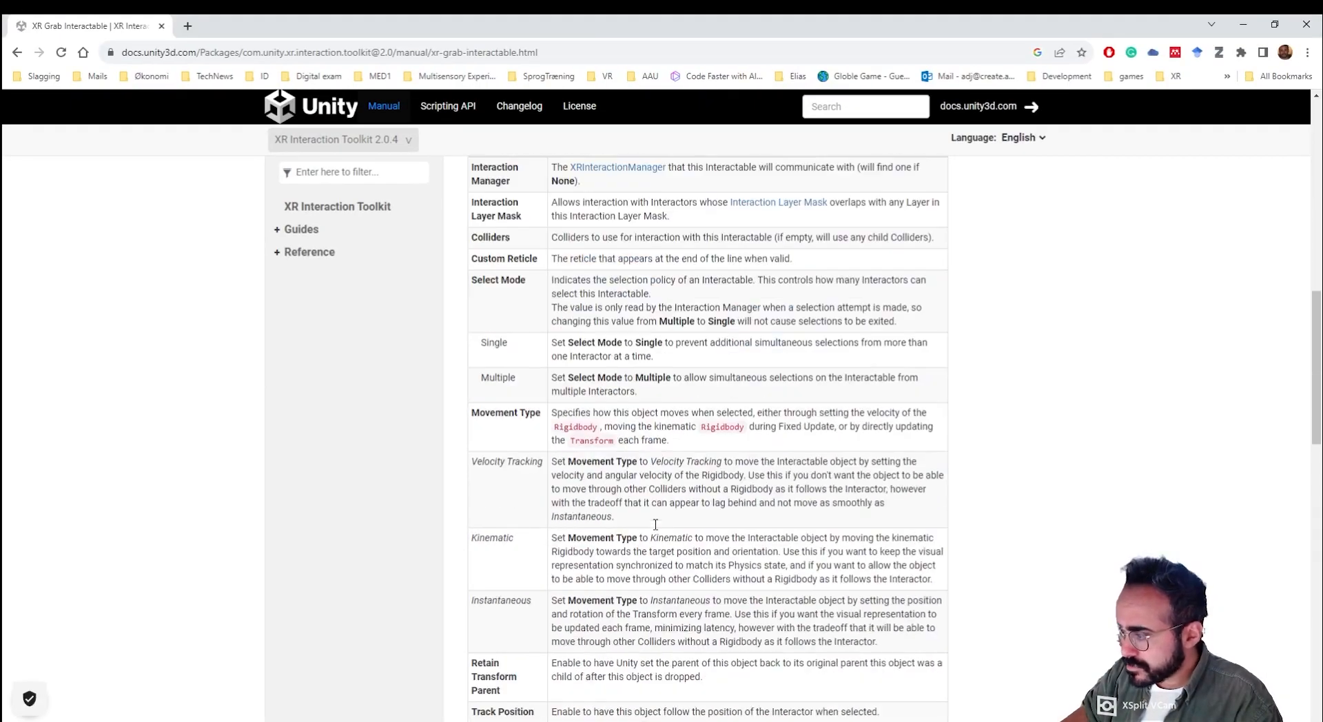
Step: Find "interactable events" on the XR Grab Interactable manual page and open the linked Interactable Events page
key(ctrl+f)
text(int)
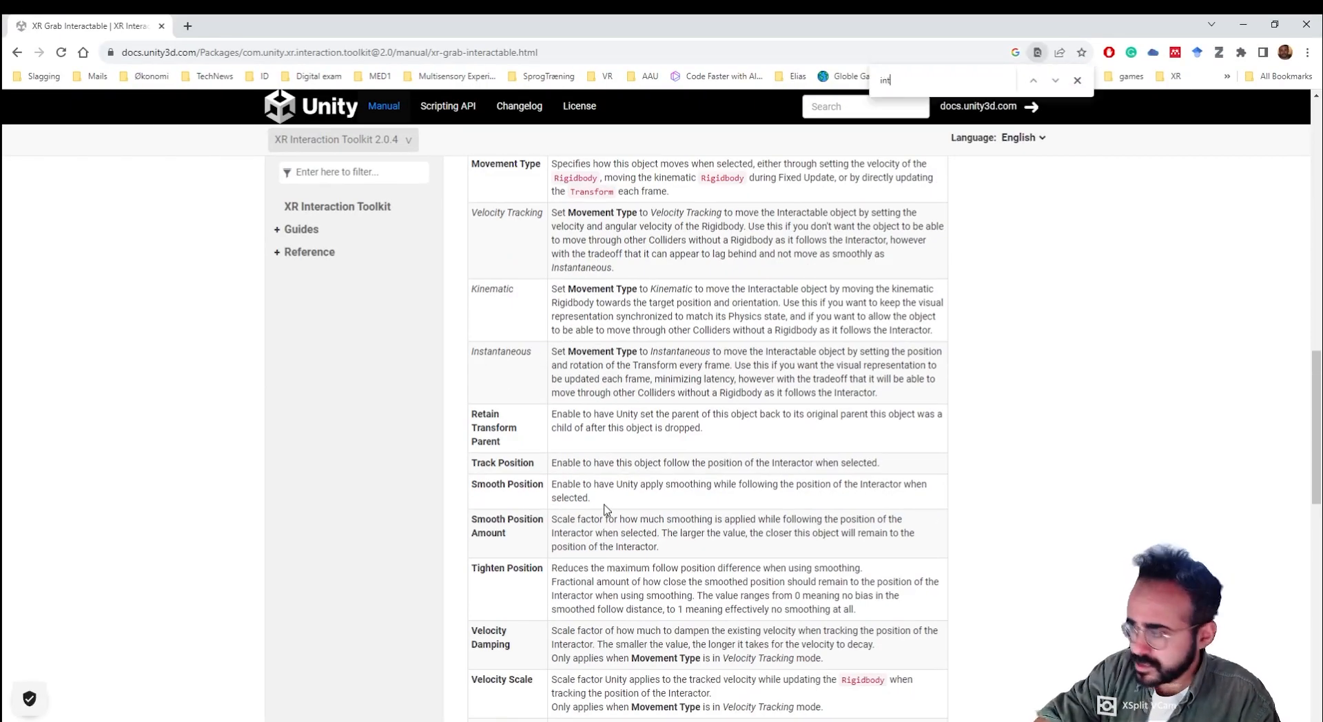
text(eractabl)
key(BackSpace)
text(ab)
key(BackSpace)
key(BackSpace)
text(able events)
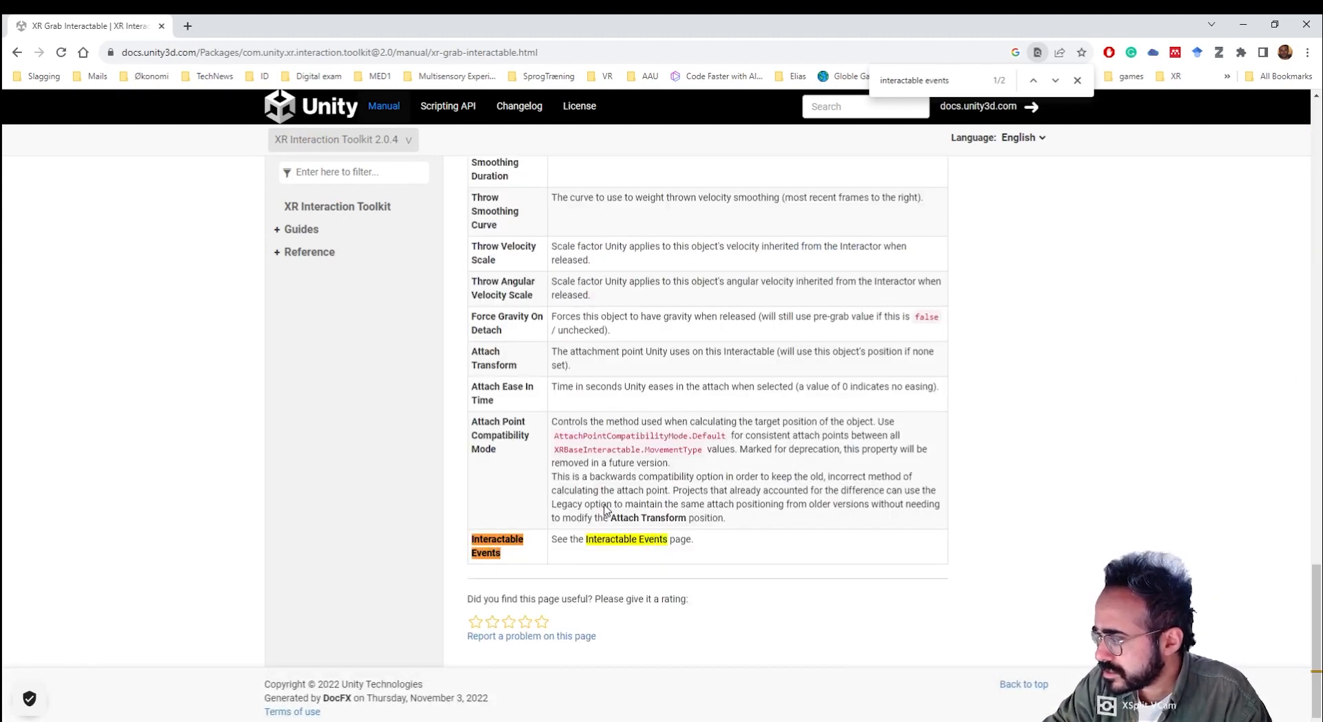
click(651, 545)
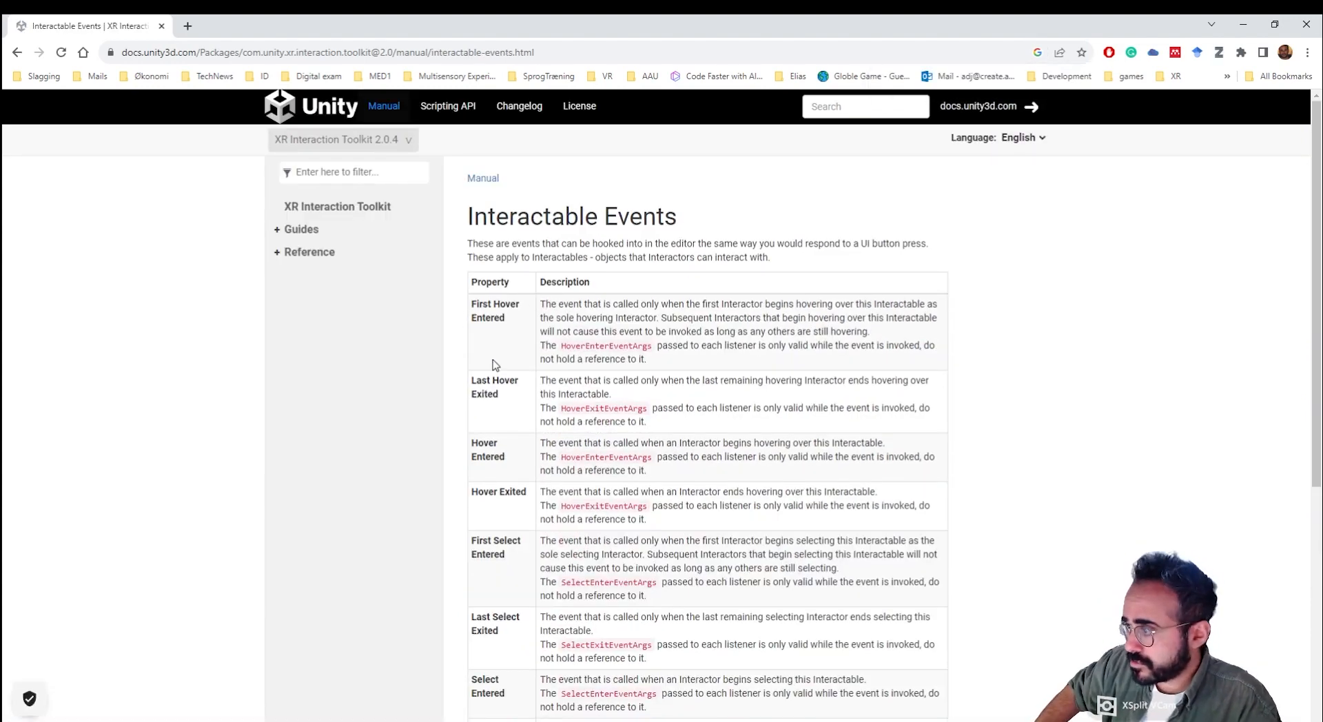
Step: Review the event descriptions on the Interactable Events page and switch back to the Unity editor
scroll(512, 592, down, 10)
scroll(512, 591, up, 10)
drag(1205, 25, 0, 48)
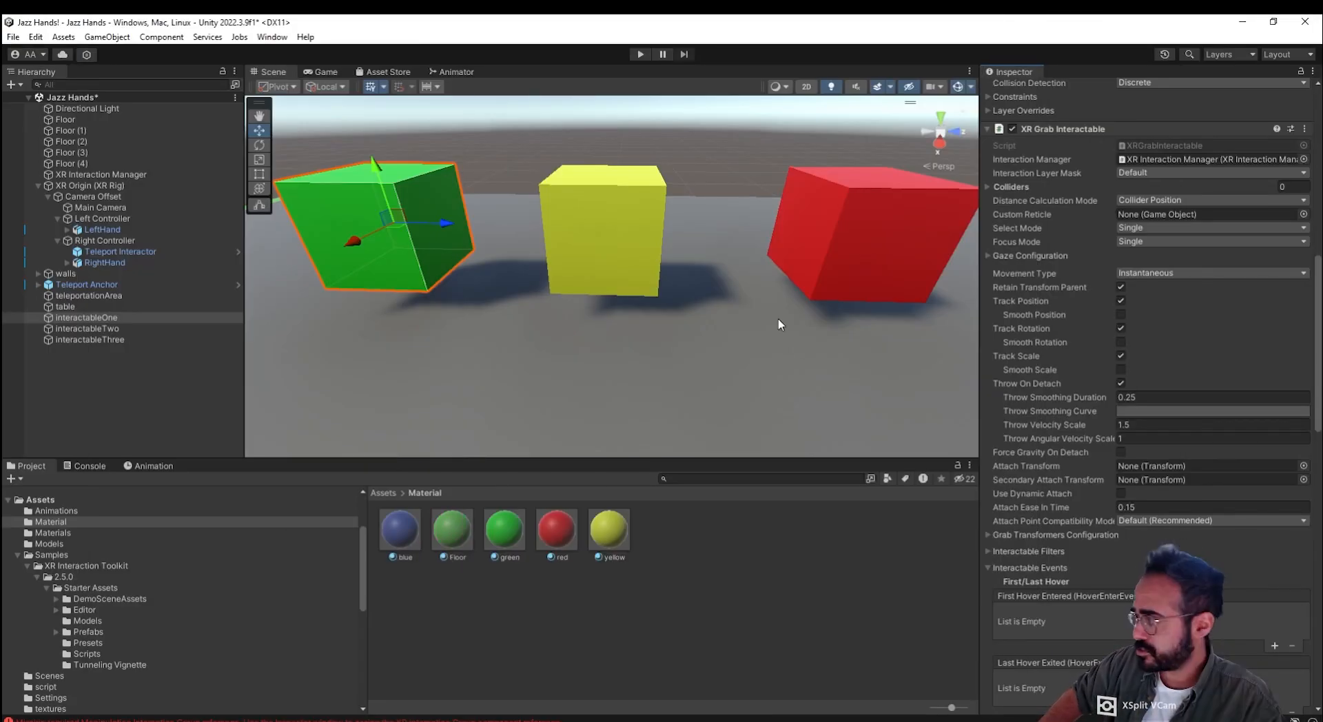
Step: Add an empty callback entry to the Hover Entered event of interactableOne's XR Grab Interactable
scroll(1029, 469, down, 6)
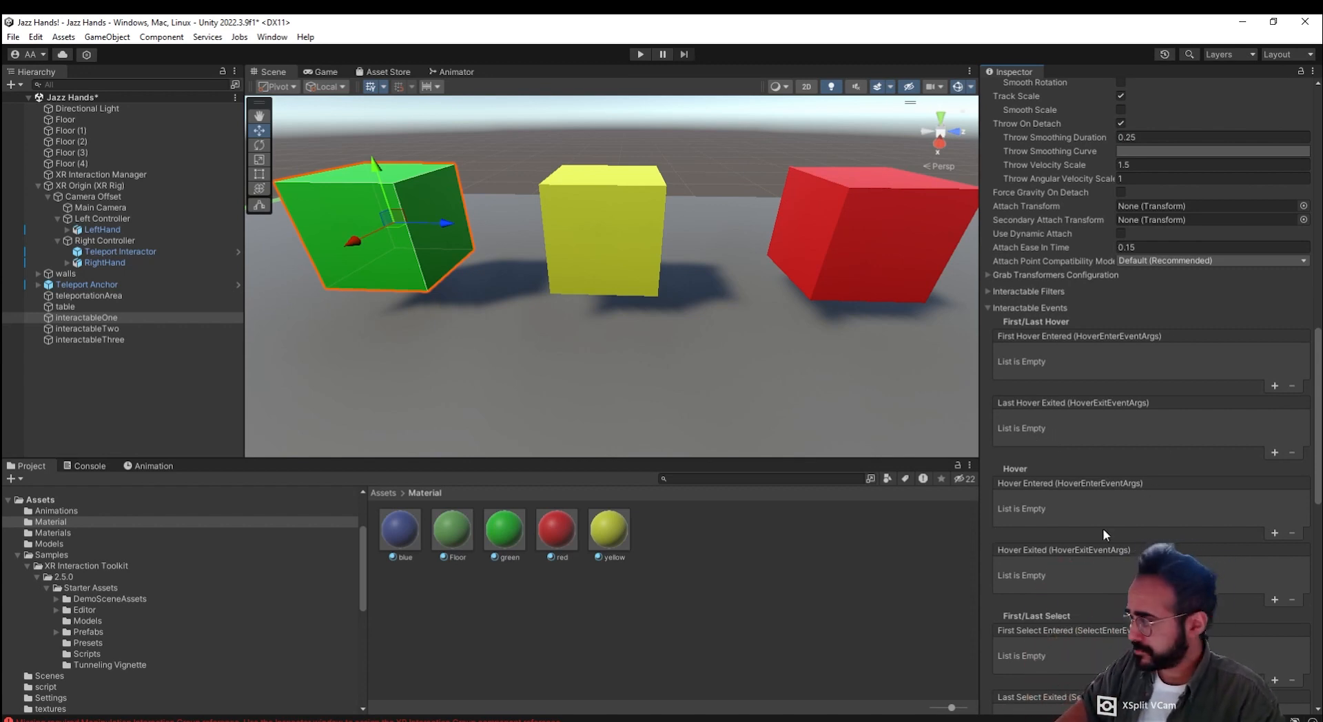
click(1274, 532)
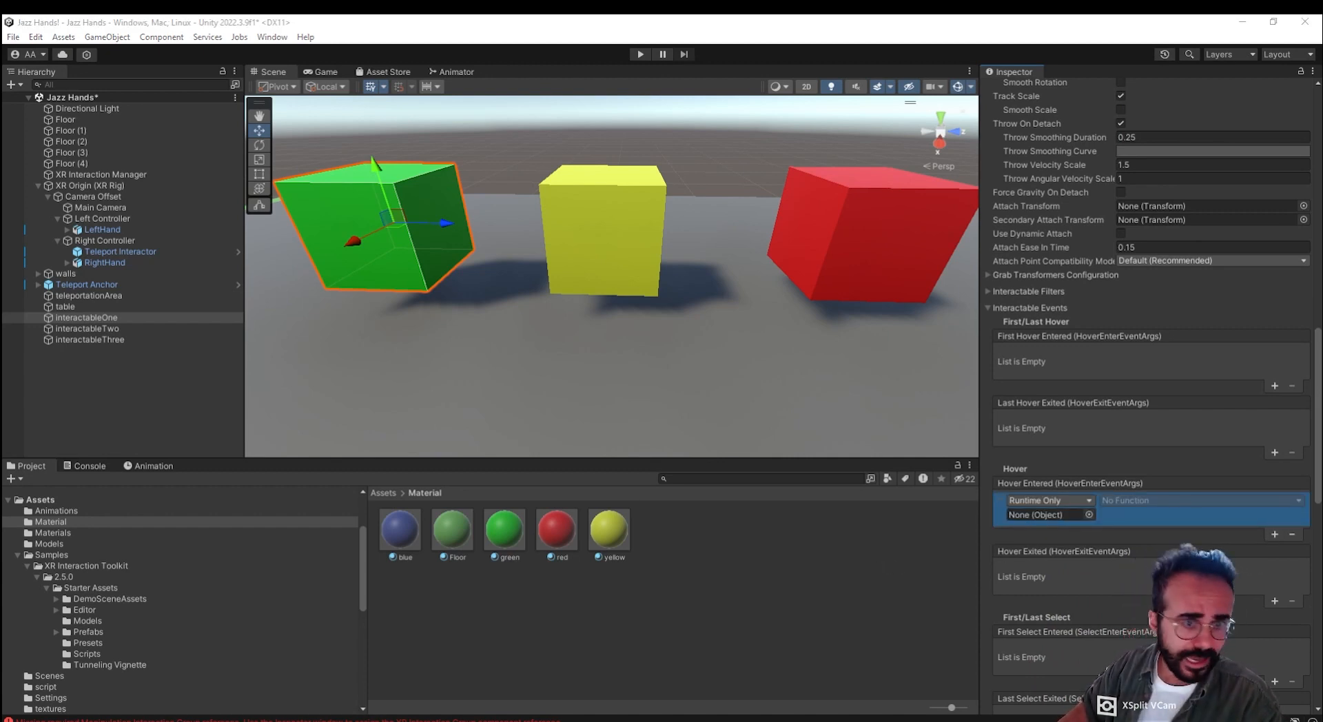
drag(0, 324, 0, 207)
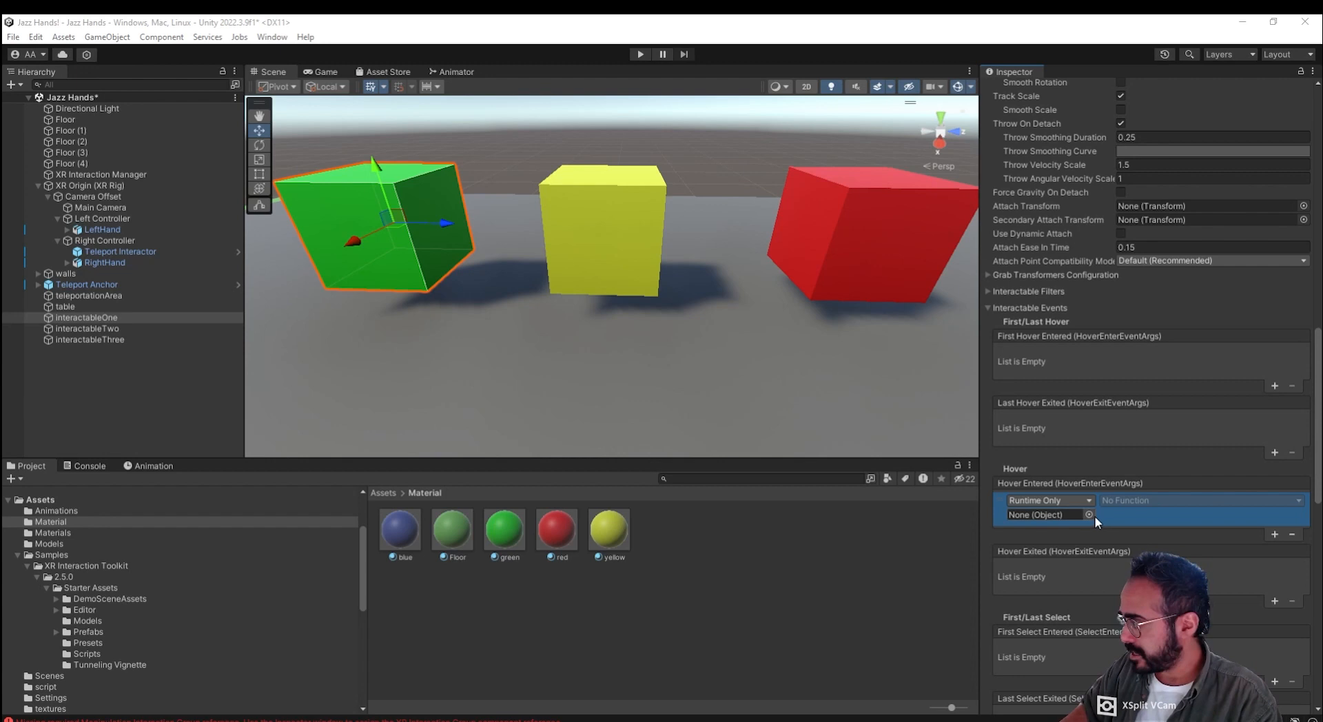
scroll(1096, 523, up, 6)
scroll(1079, 522, down, 3)
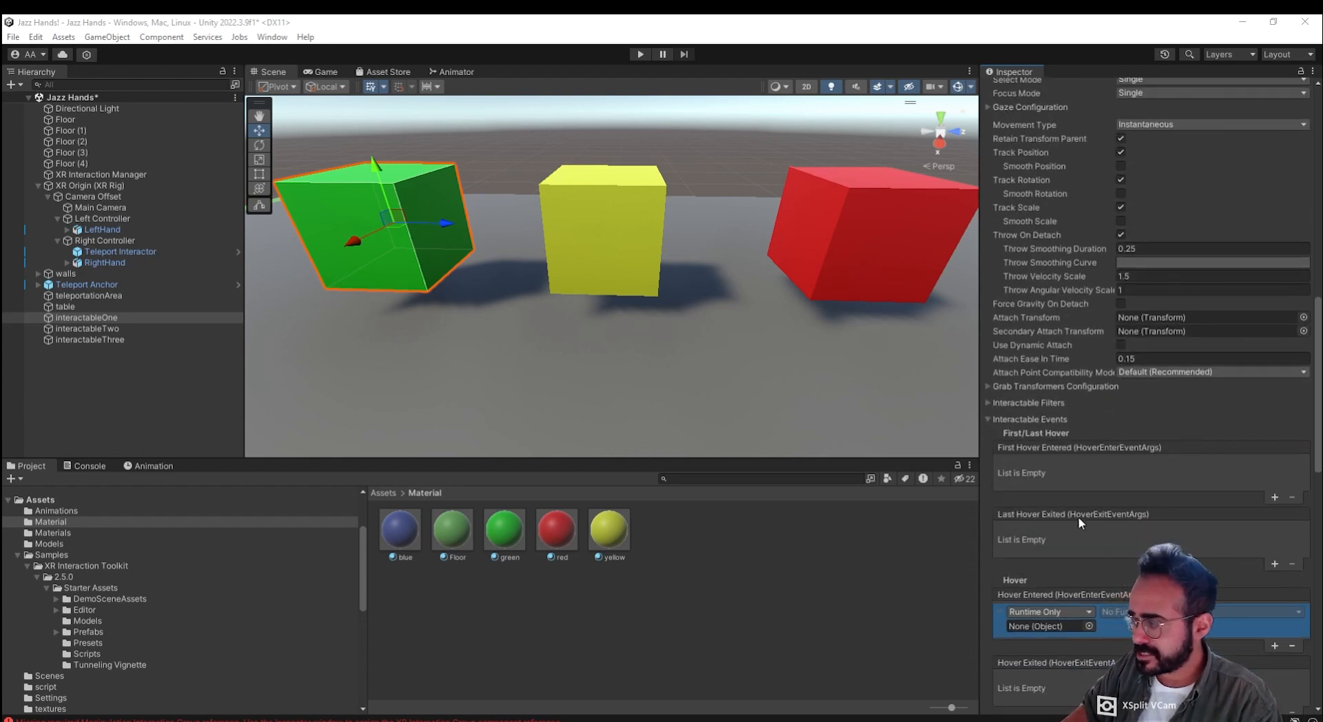
scroll(1078, 522, down, 3)
Step: Collapse interactableOne's XR Grab Interactable and add an Audio Source component to the cube
click(88, 317)
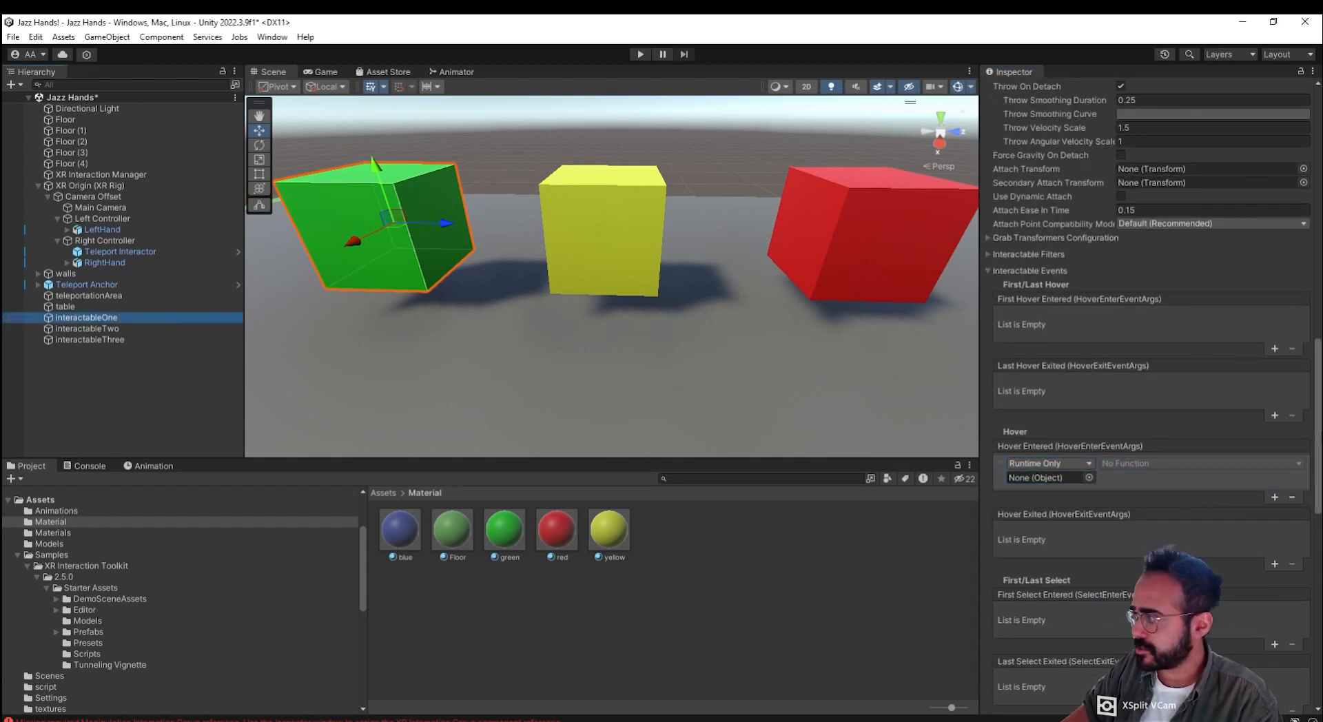
scroll(1097, 353, up, 9)
click(989, 286)
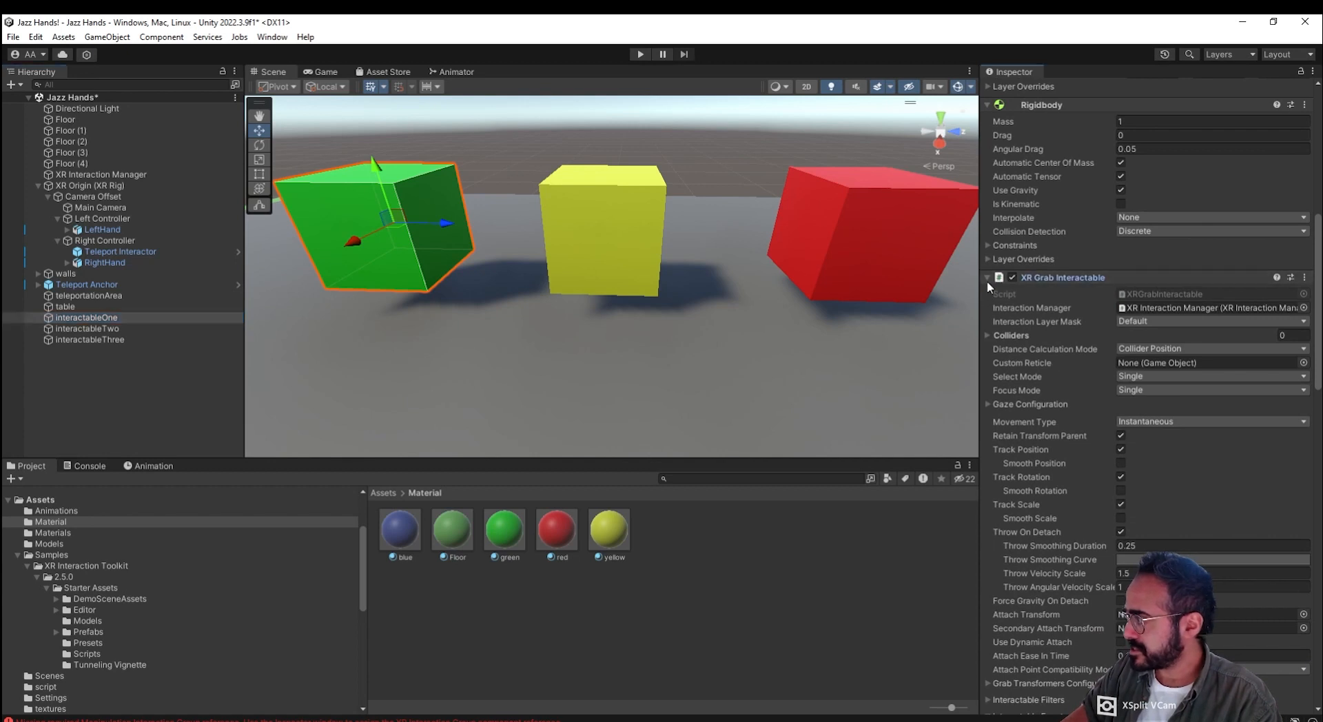
click(1089, 694)
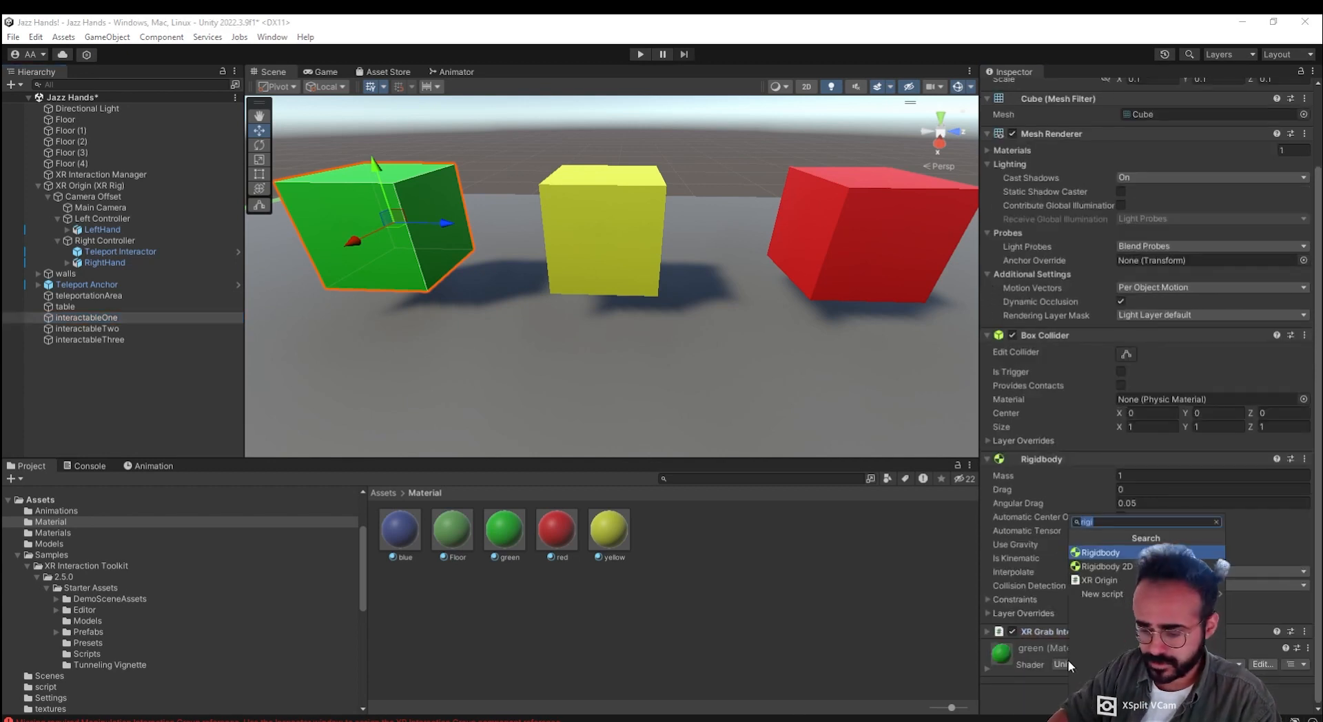
text(audio so)
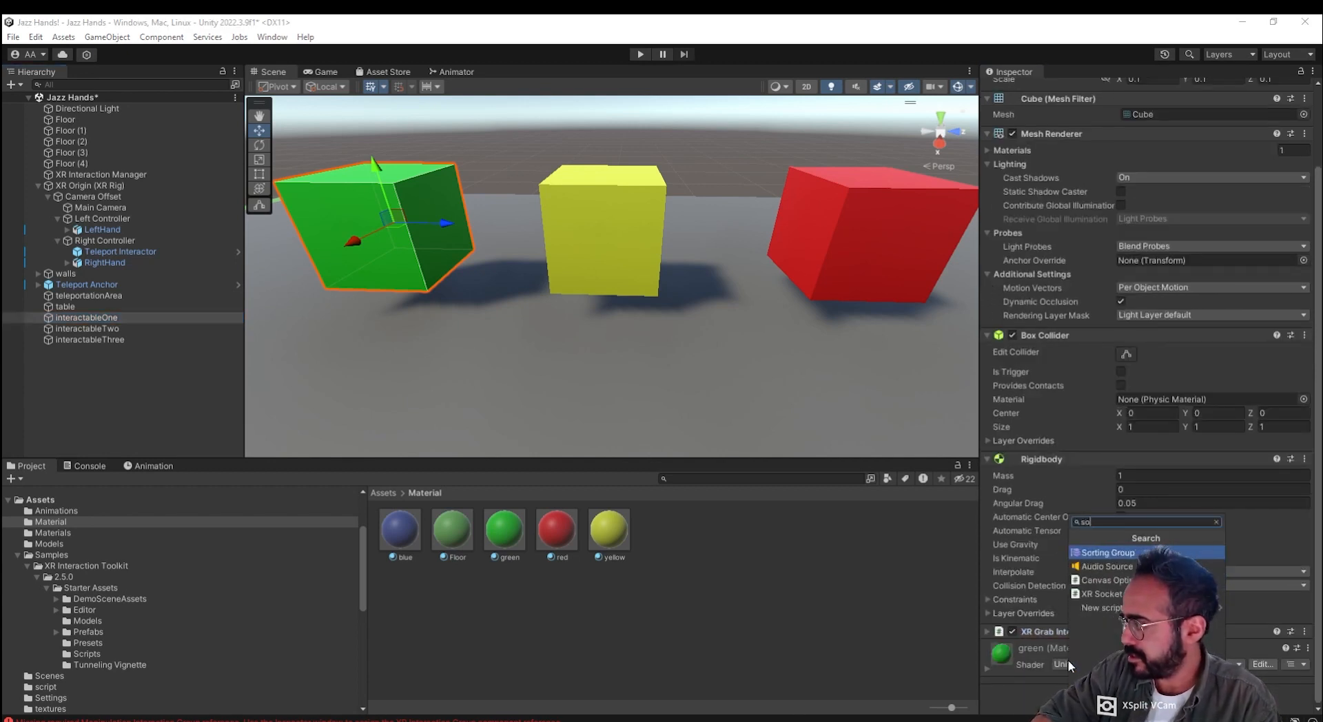
key(Return)
scroll(1073, 656, down, 9)
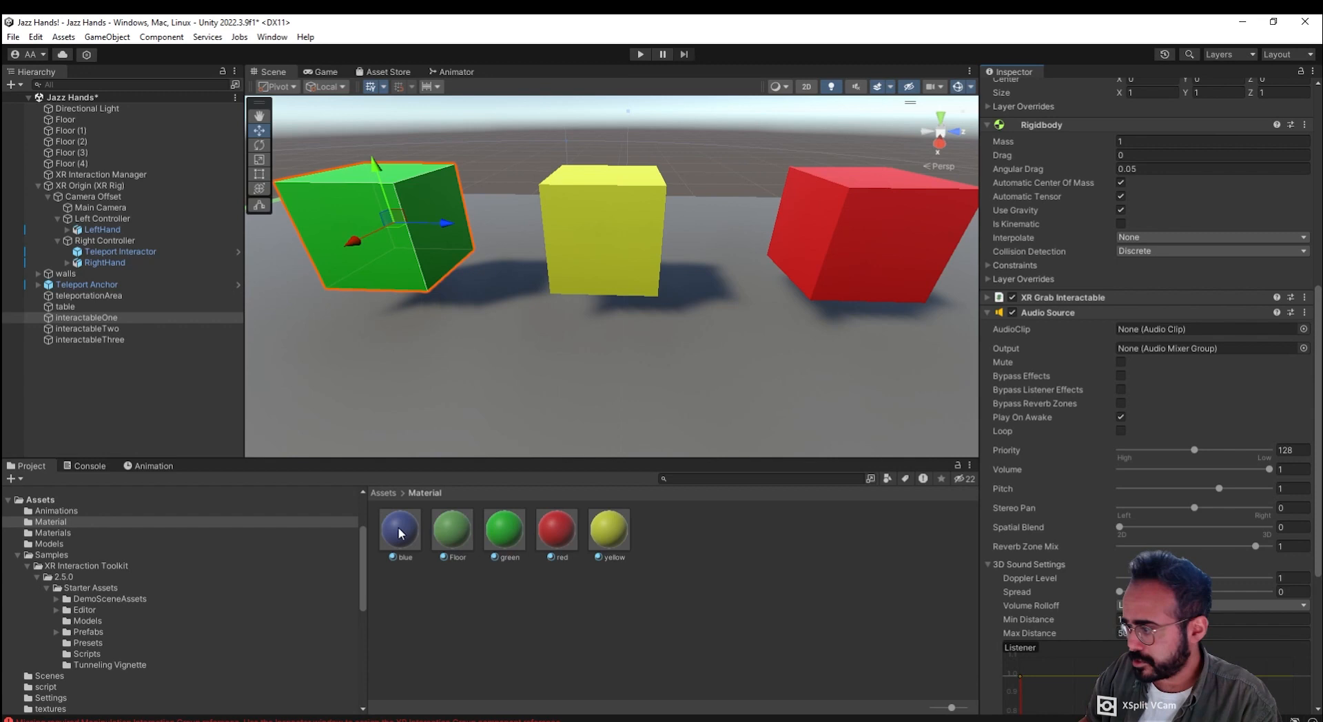
Step: Create a folder named "sounds" in Assets and open it
click(385, 494)
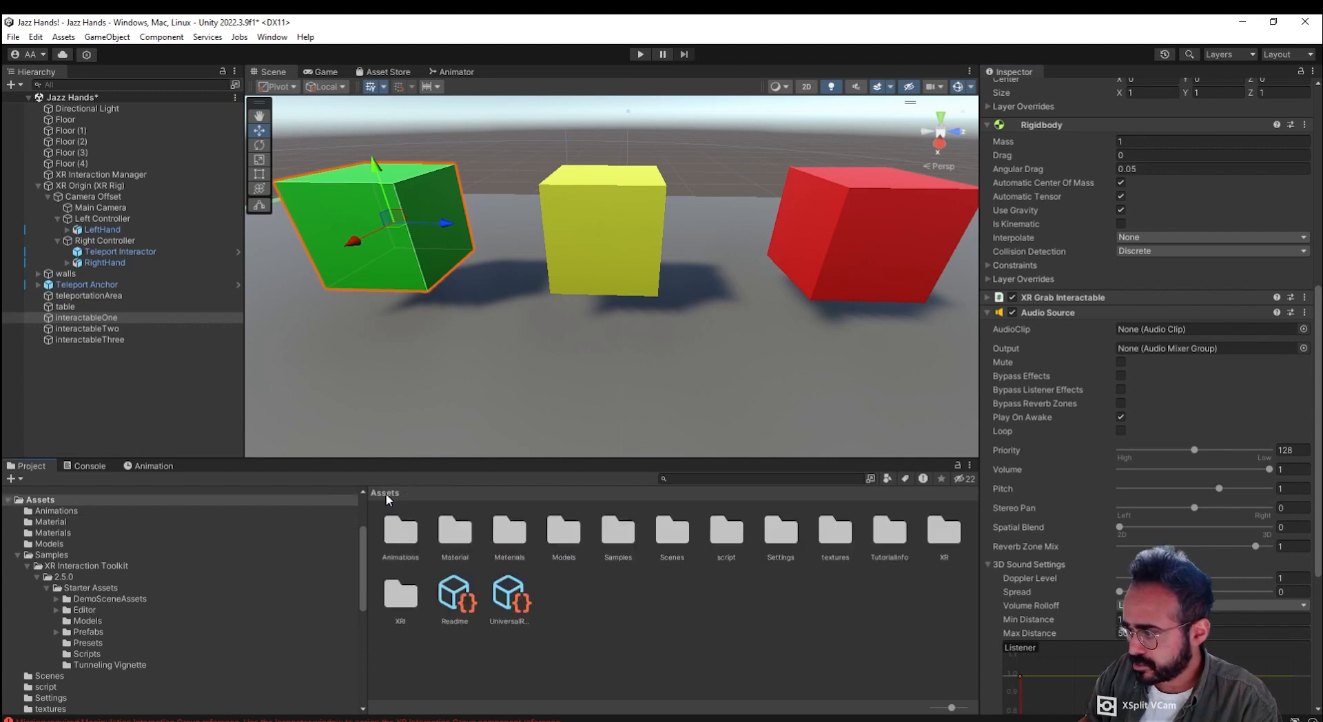
right_click(746, 642)
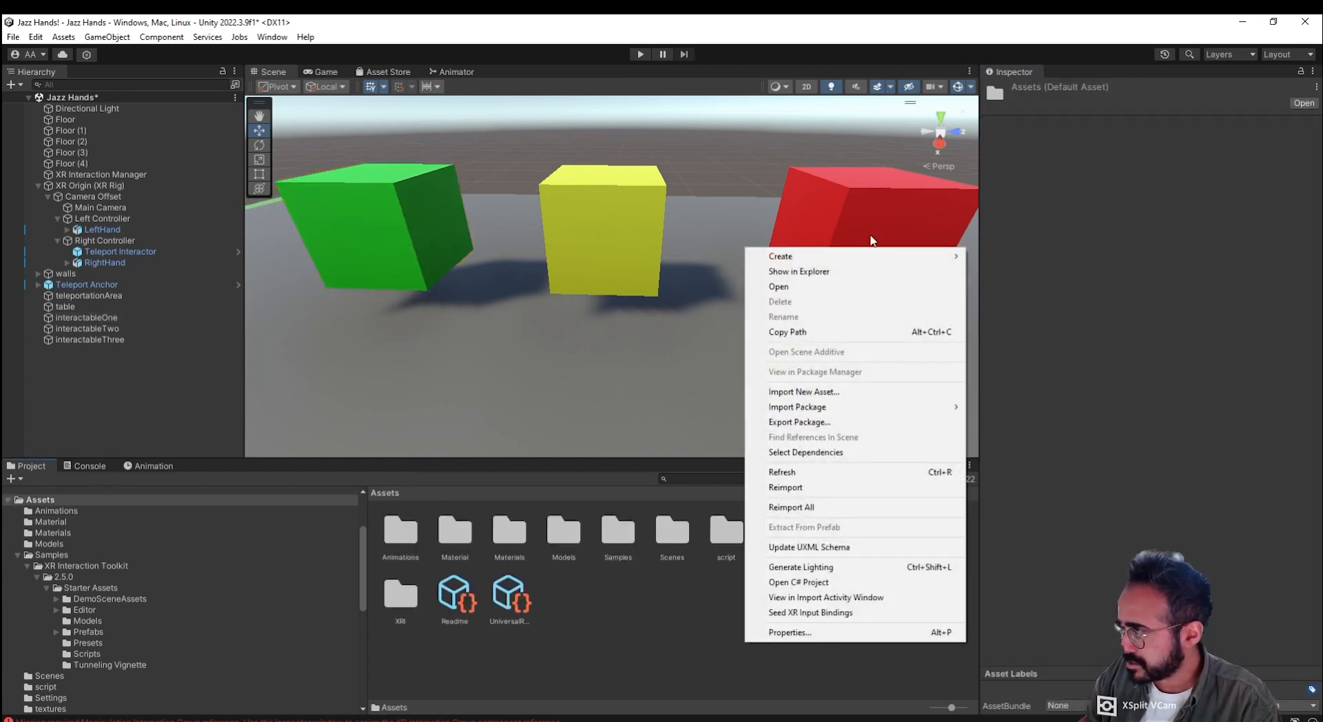
mouse_move(875, 255)
click(1011, 83)
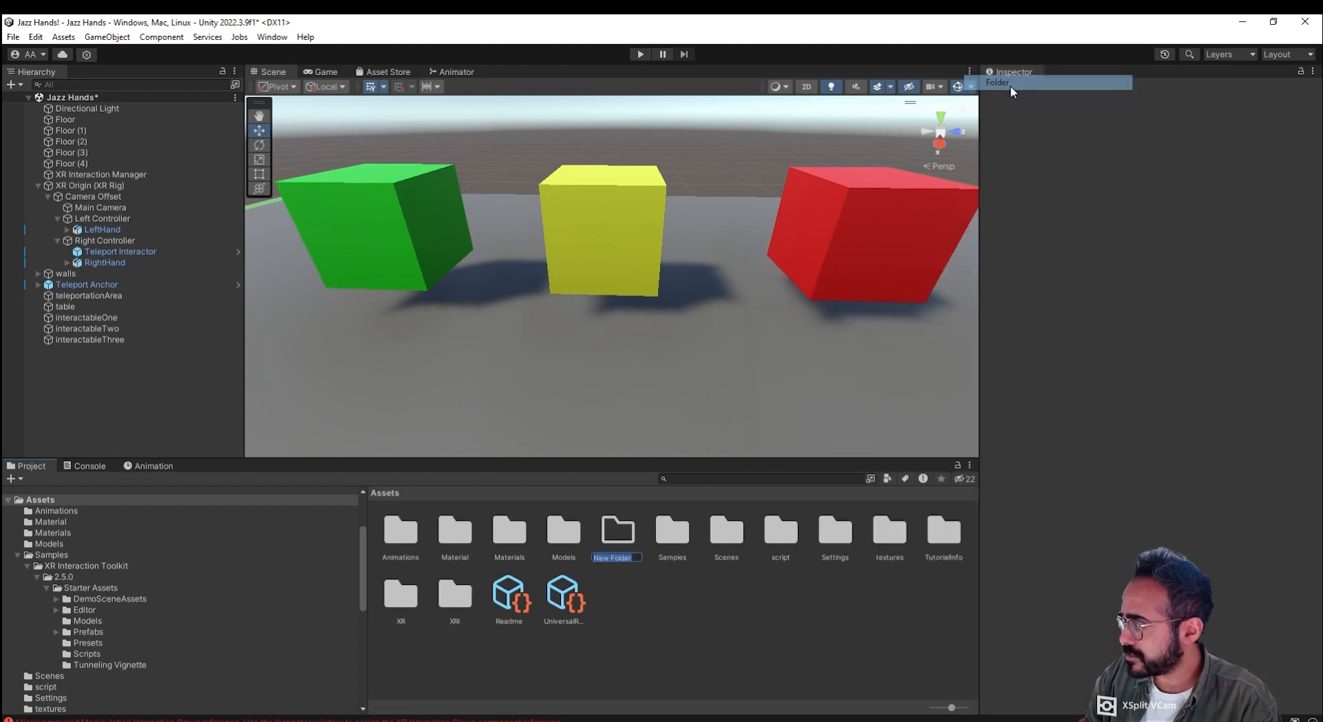
text(sounds)
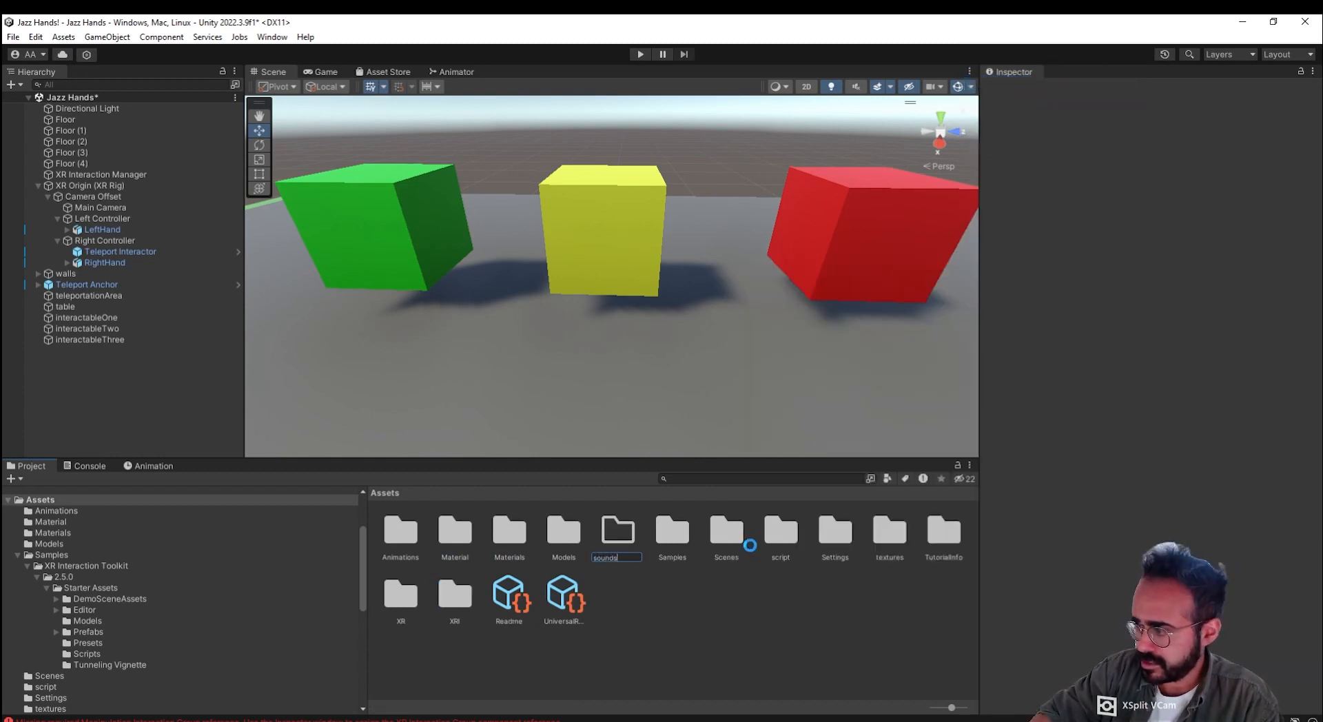
key(Return)
key(Return)
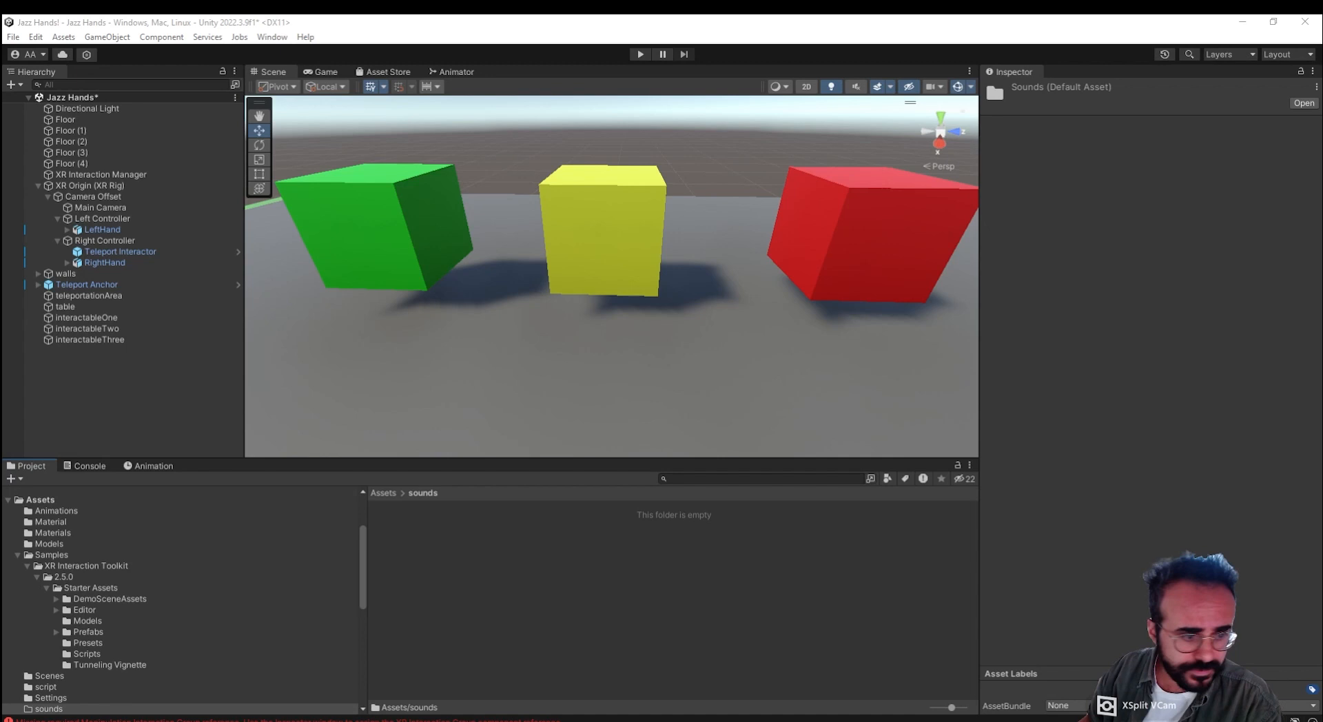
Step: Import the xylophone folder into sounds and assign its 232001 xylophone-c2 clip to interactableOne's Audio Source
drag(765, 651, 736, 610)
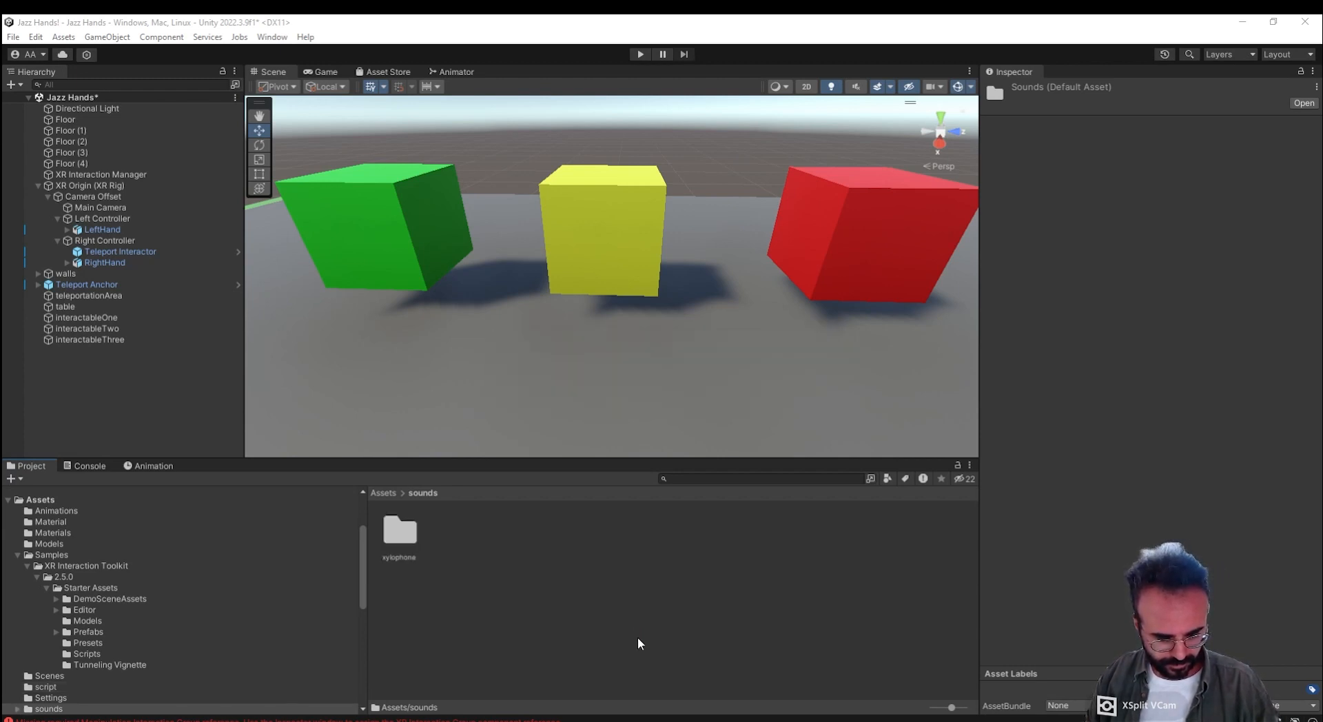
double_click(404, 531)
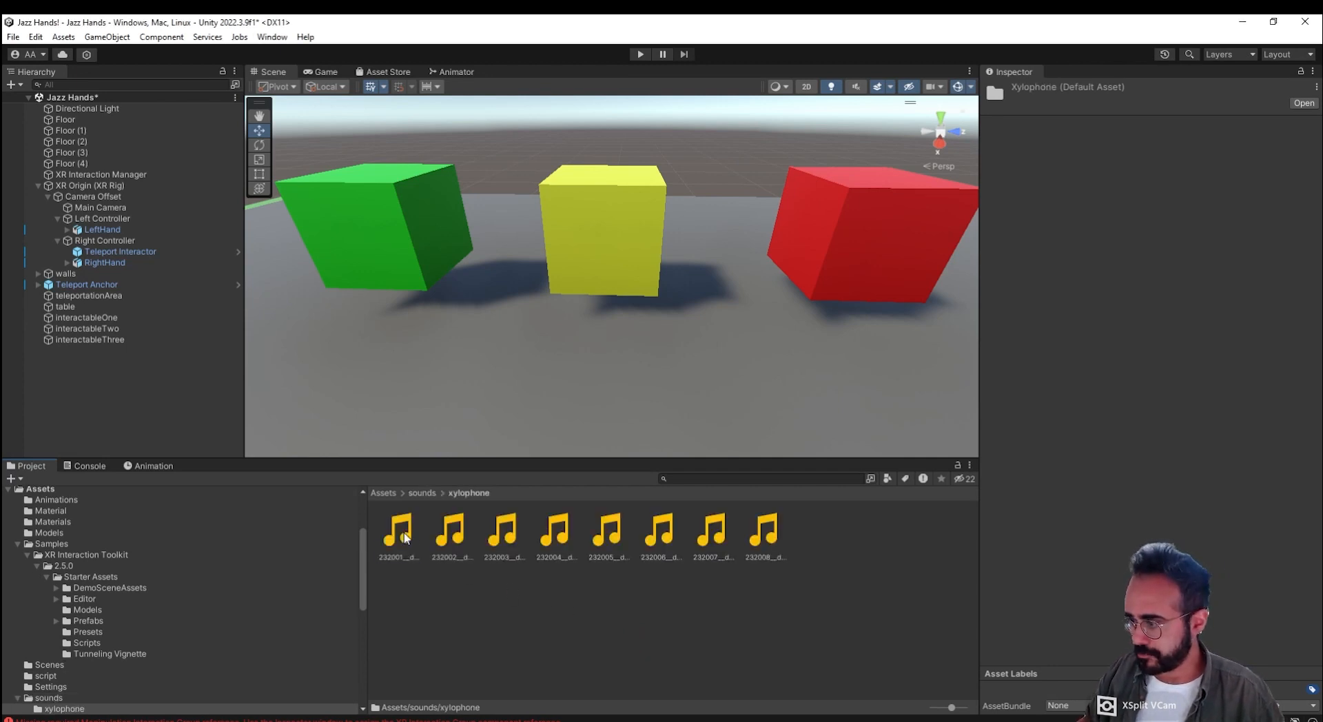
click(136, 320)
scroll(1271, 432, down, 10)
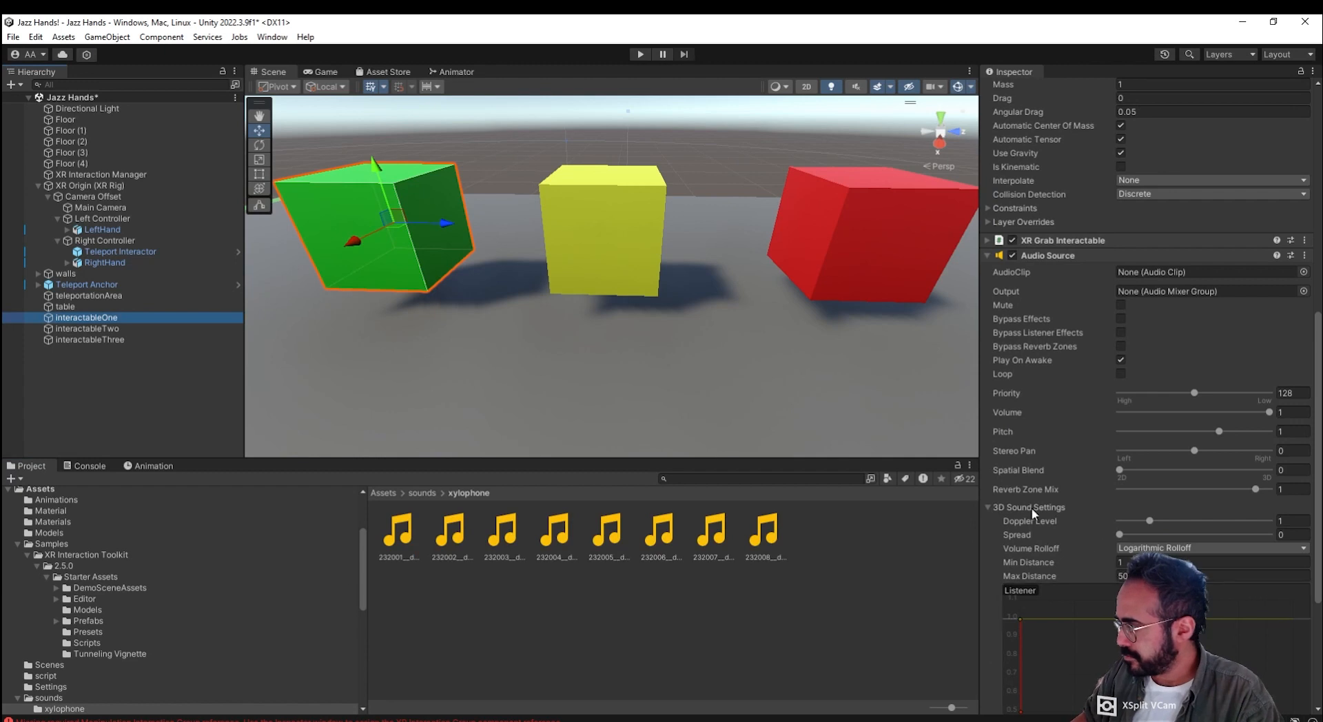
drag(400, 532, 1165, 274)
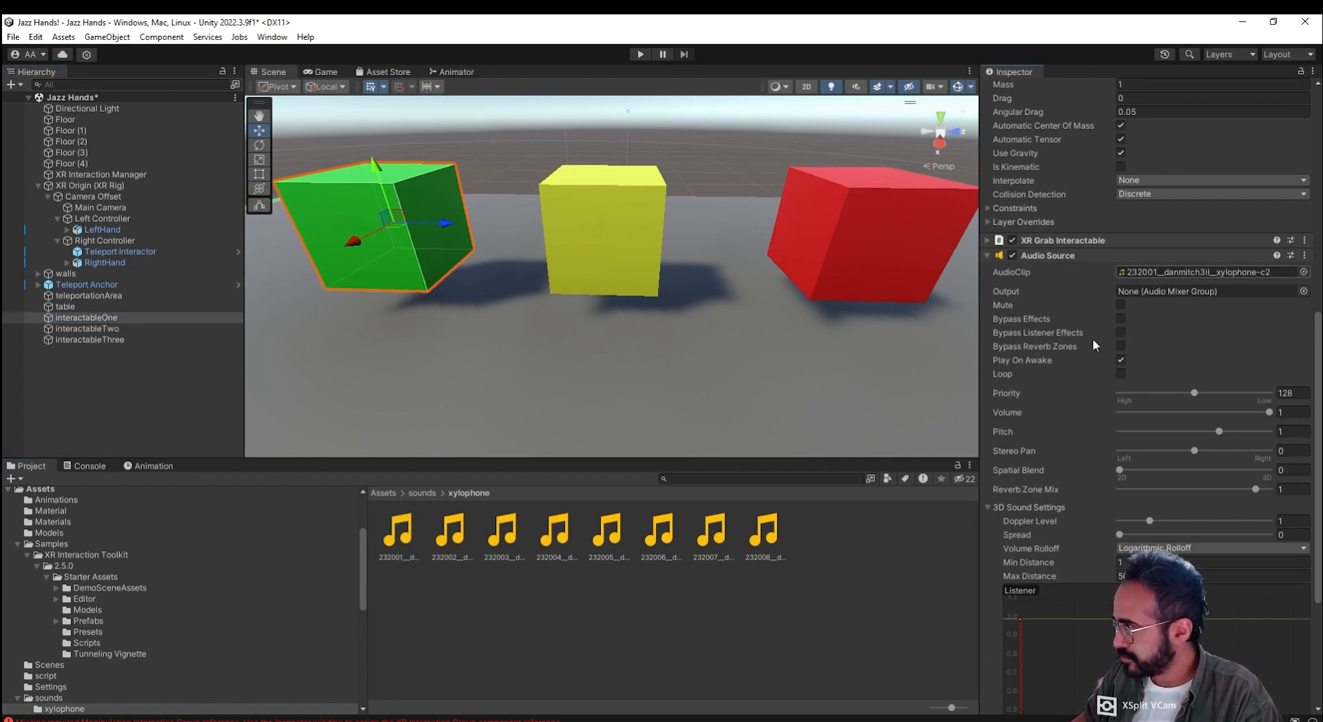
Step: Add an Audio Source component to interactableTwo and interactableThree together
click(138, 329)
shift+click(135, 341)
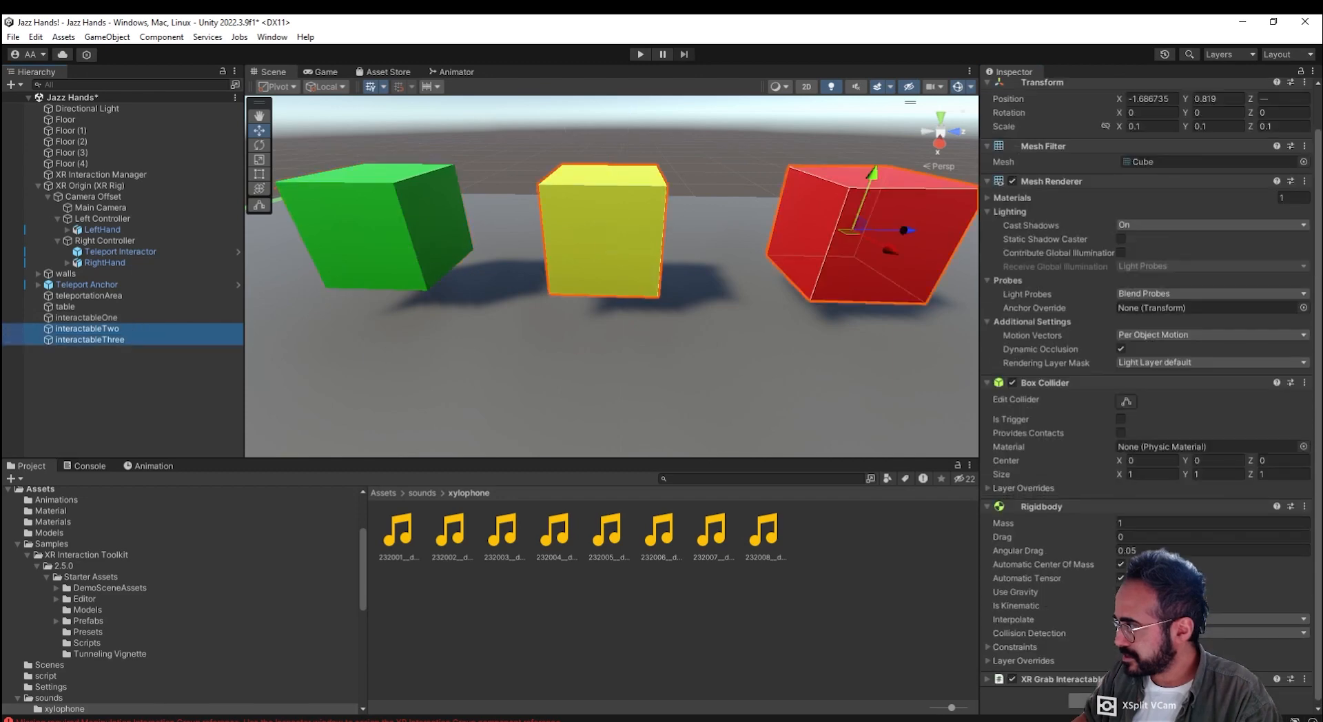
click(1130, 698)
key(Return)
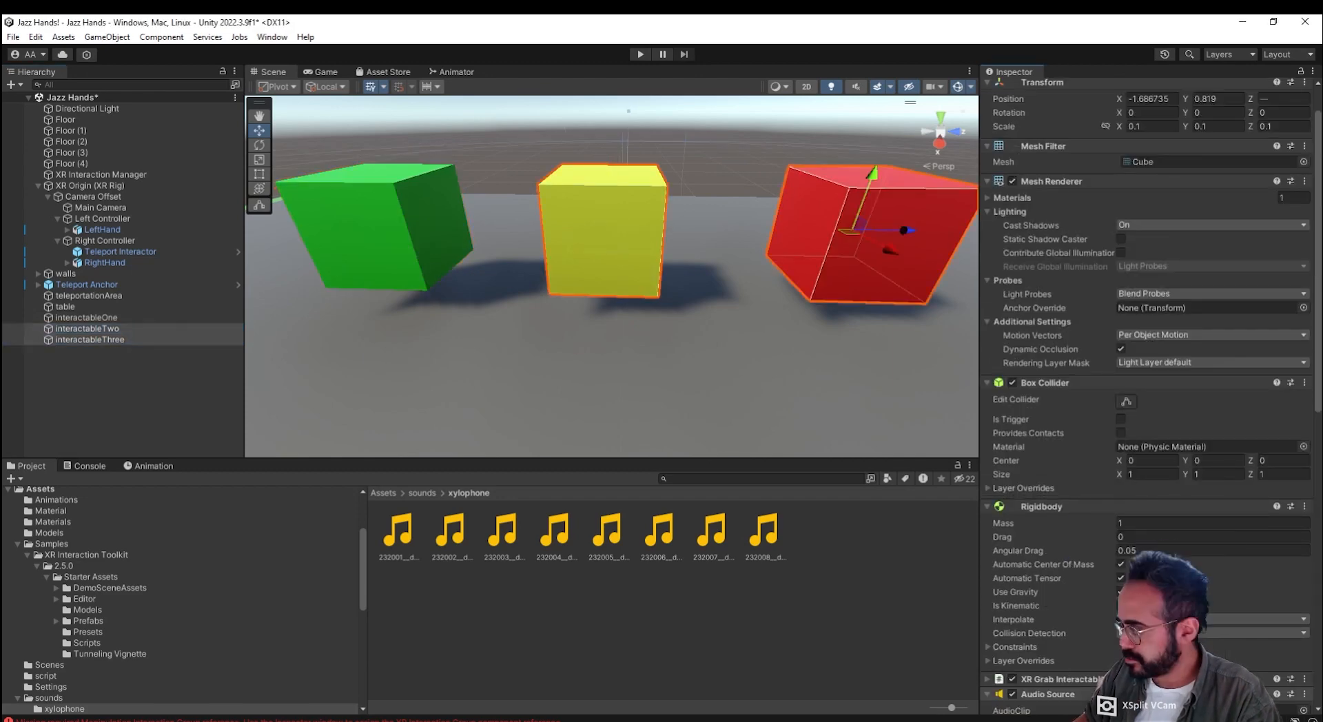
Step: Assign the 232002 xylophone clip to interactableTwo's Audio Source and the 232003 xylophone-b clip to interactableThree's
click(86, 318)
click(86, 329)
click(452, 531)
drag(465, 539, 1172, 524)
click(150, 340)
drag(503, 530, 1163, 521)
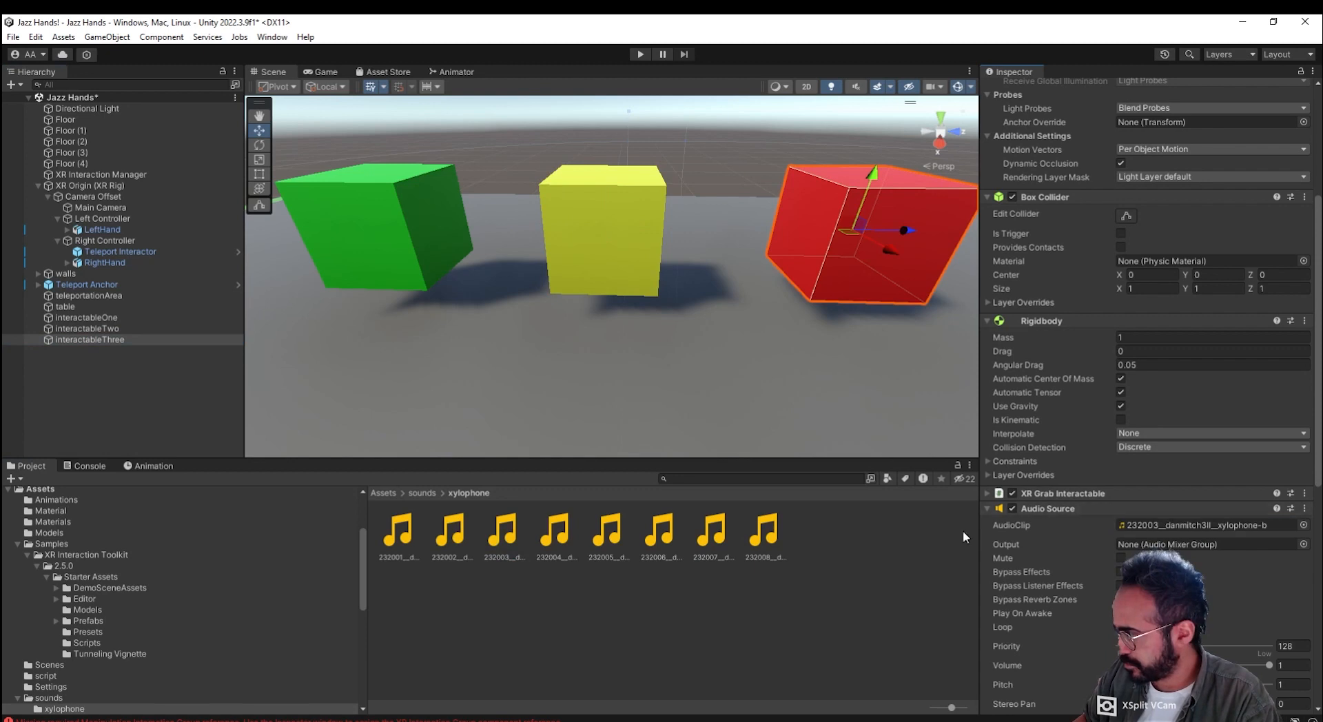
Step: Add a Hover Entered event entry to interactableOne's XR Grab Interactable
click(116, 318)
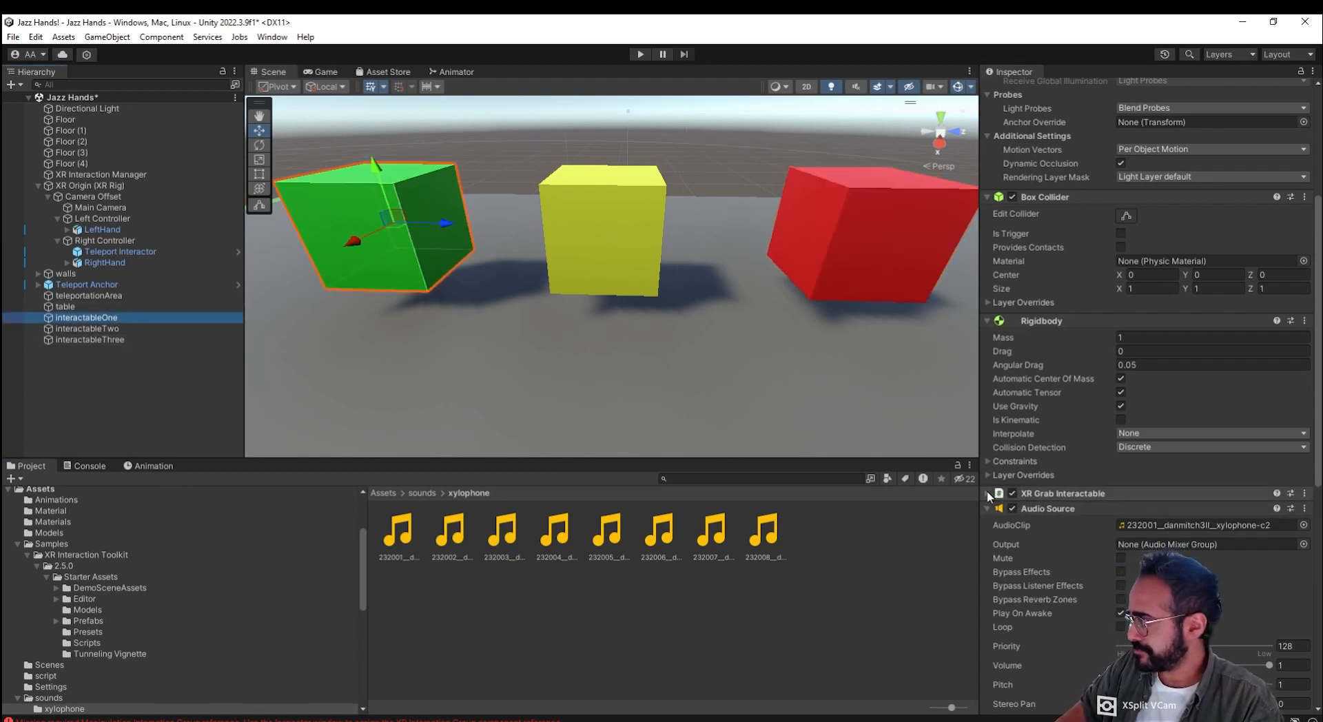
click(989, 508)
click(990, 617)
scroll(1062, 560, down, 10)
scroll(1065, 560, down, 4)
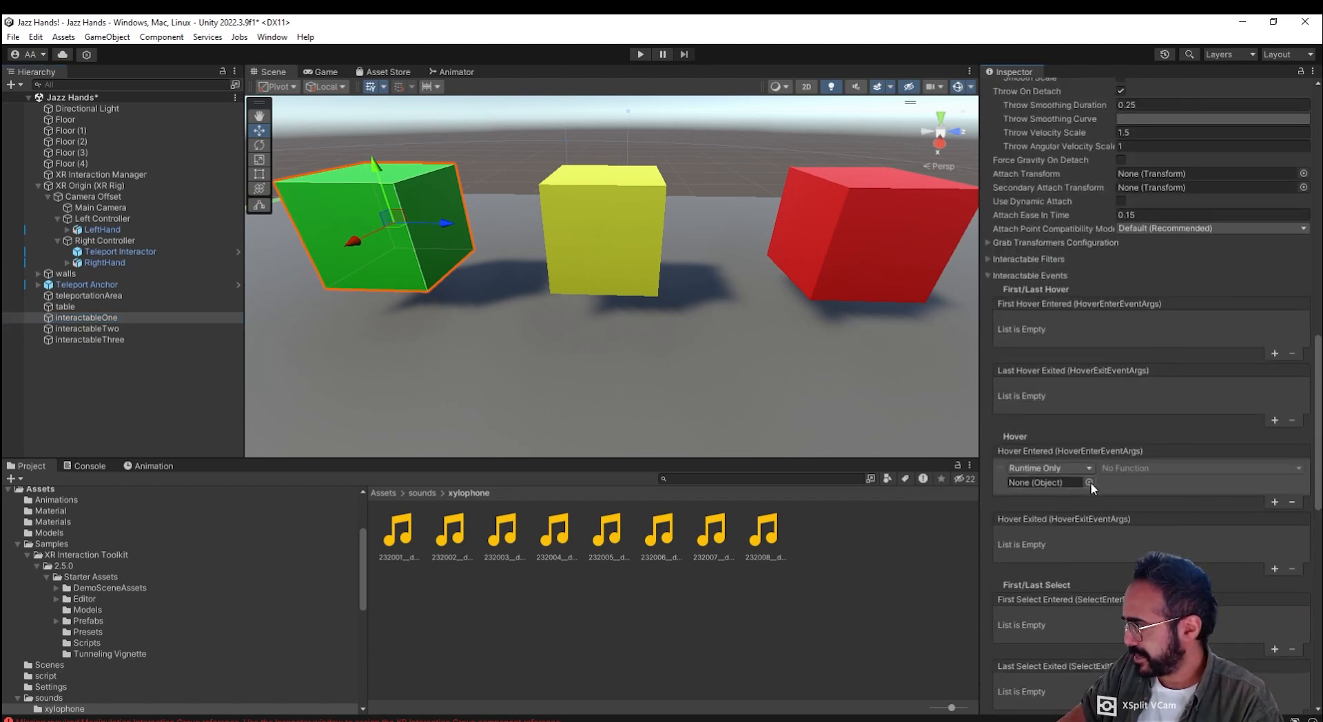
scroll(1091, 487, down, 3)
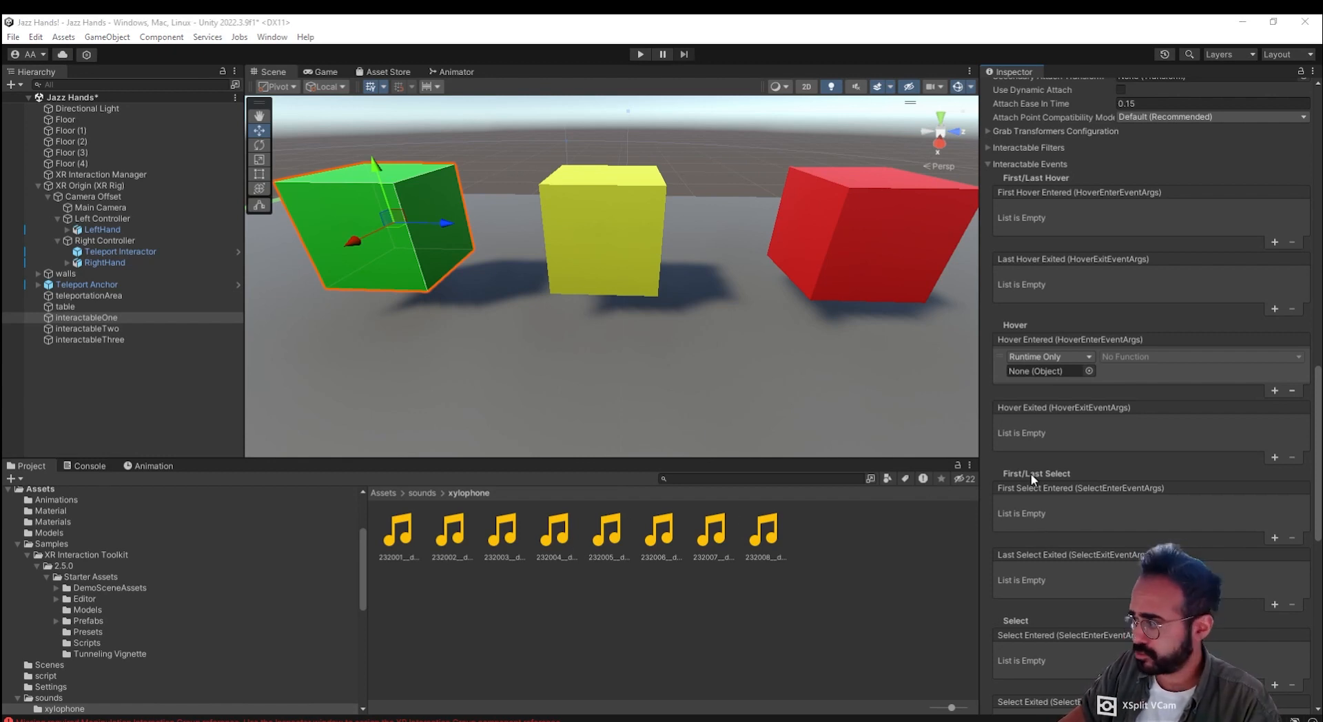
mouse_move(1032, 479)
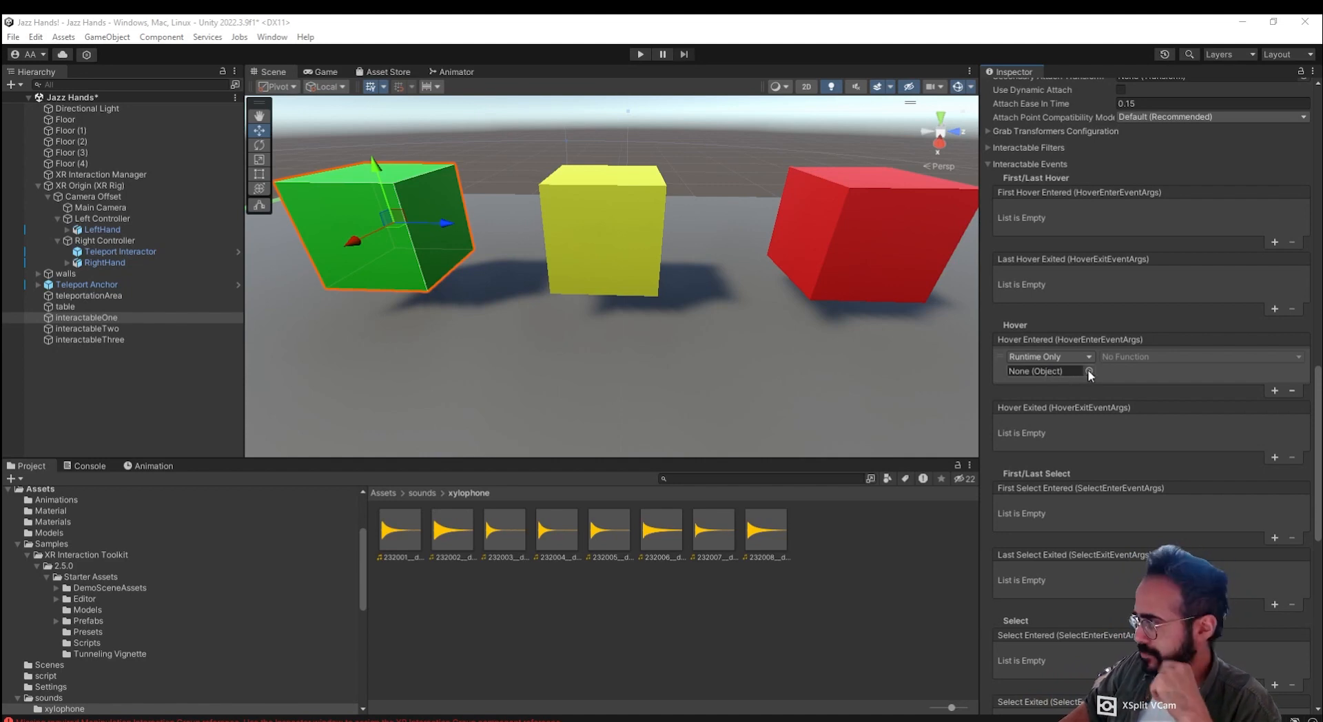
scroll(1096, 427, down, 2)
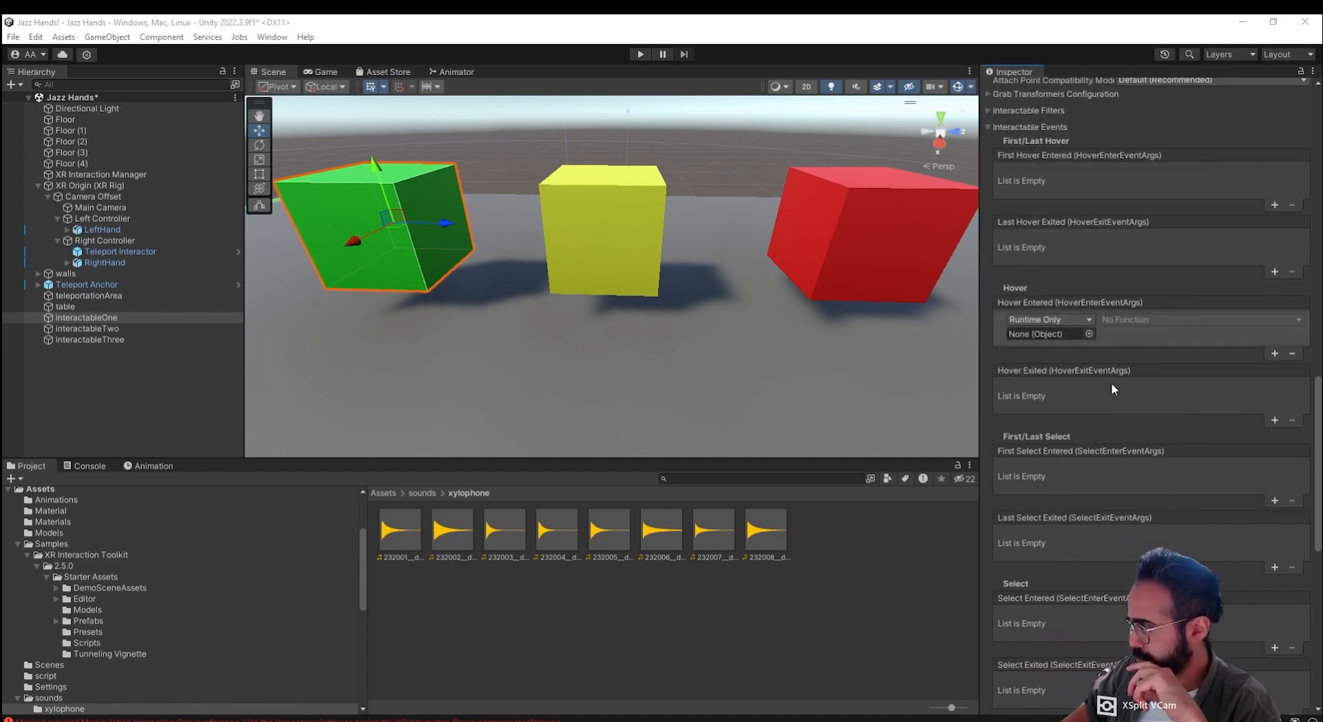
Step: Assign interactableOne's Audio Source to its Hover Entered entry and set the function to AudioSource.Play
click(1089, 334)
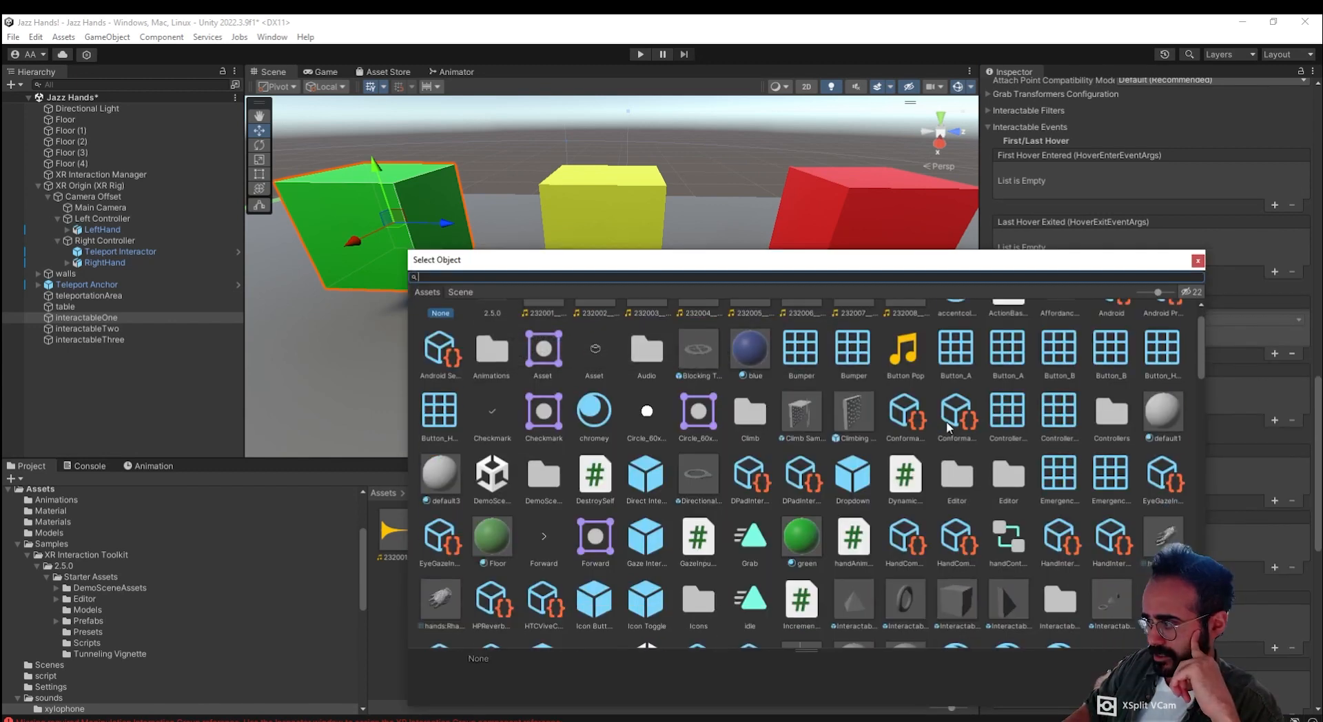
click(1198, 261)
scroll(1157, 366, down, 3)
scroll(1151, 400, down, 10)
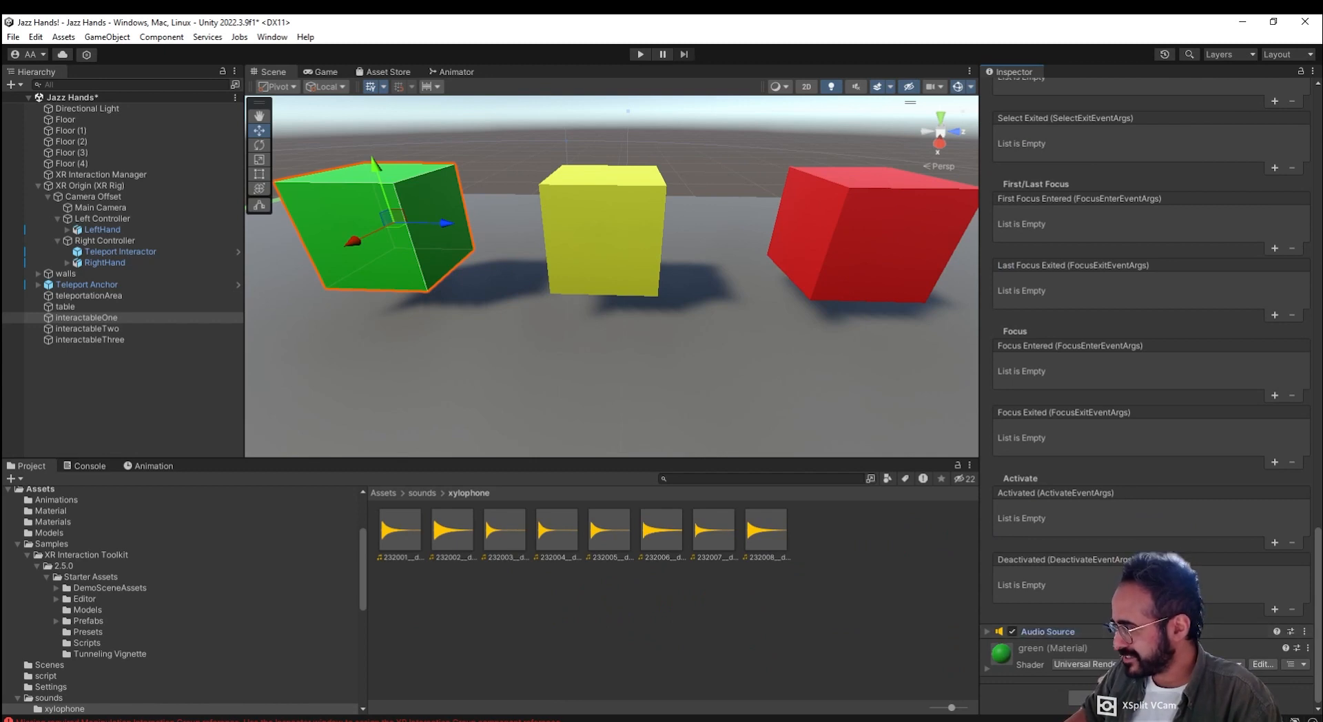
scroll(1094, 94, up, 7)
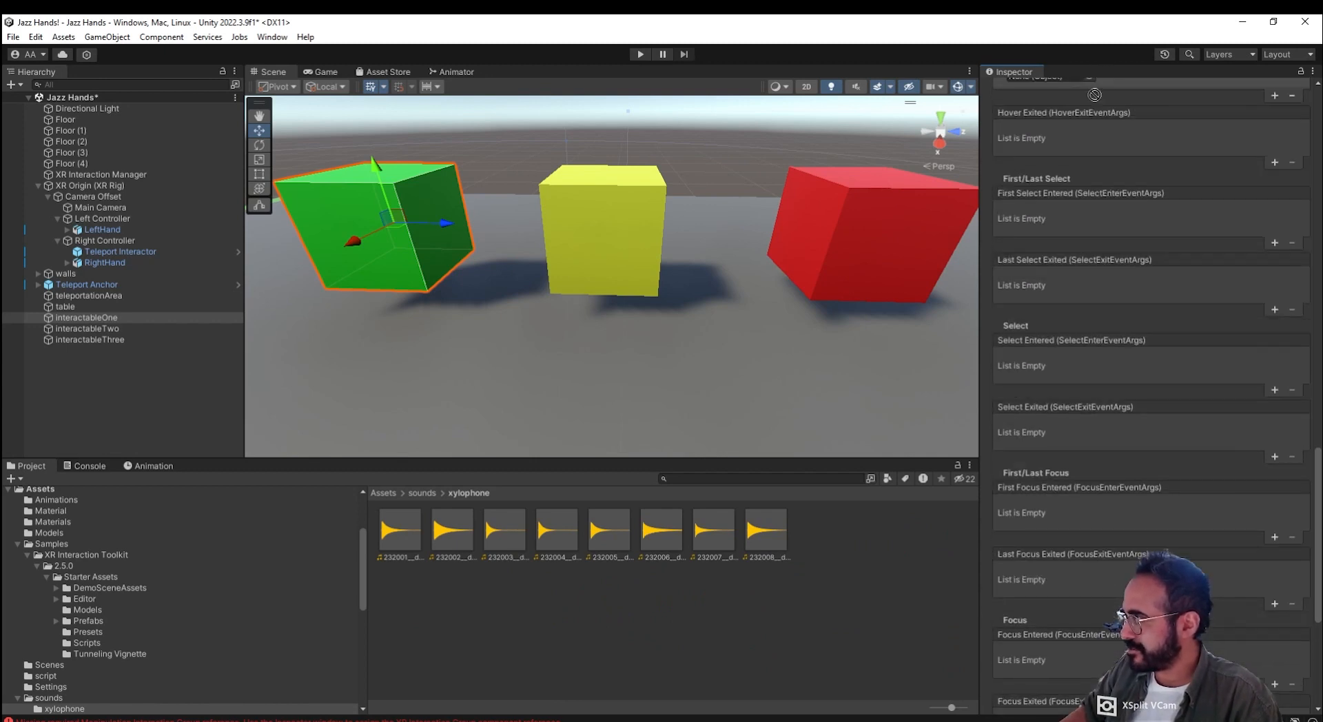
scroll(1094, 95, up, 1)
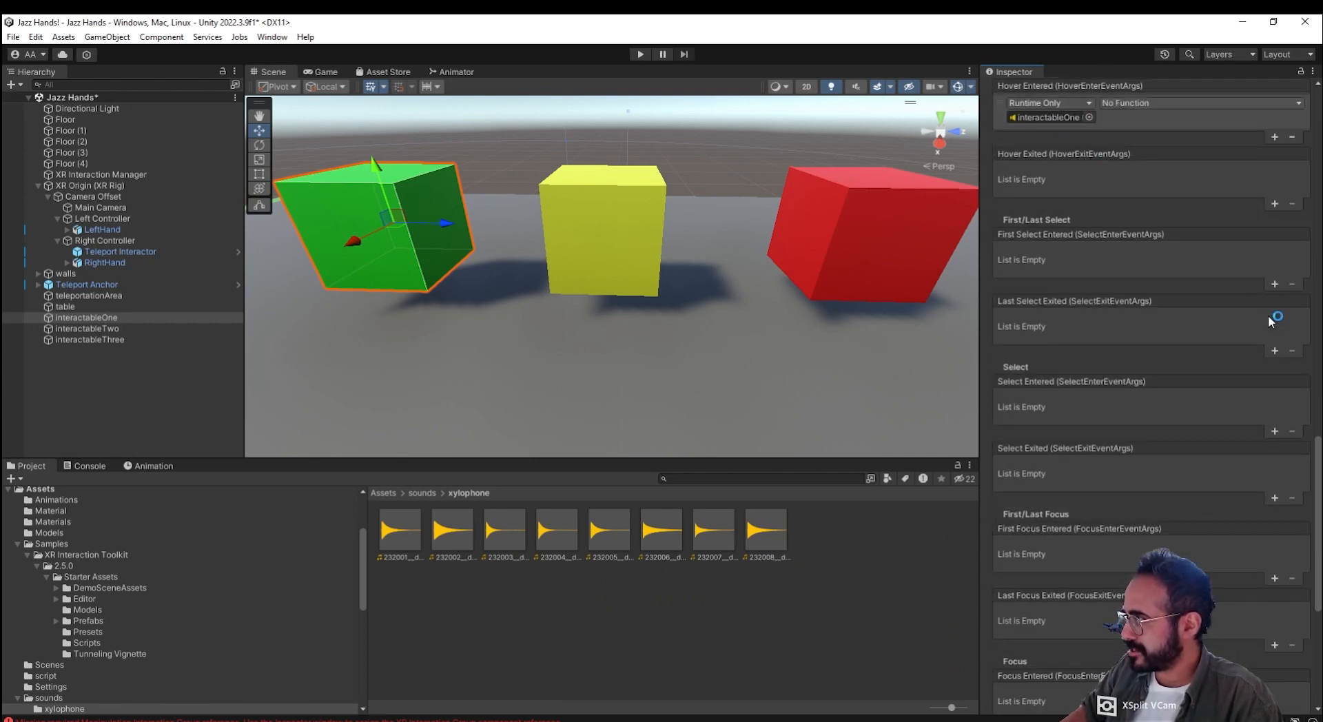
scroll(1213, 313, up, 2)
click(1155, 177)
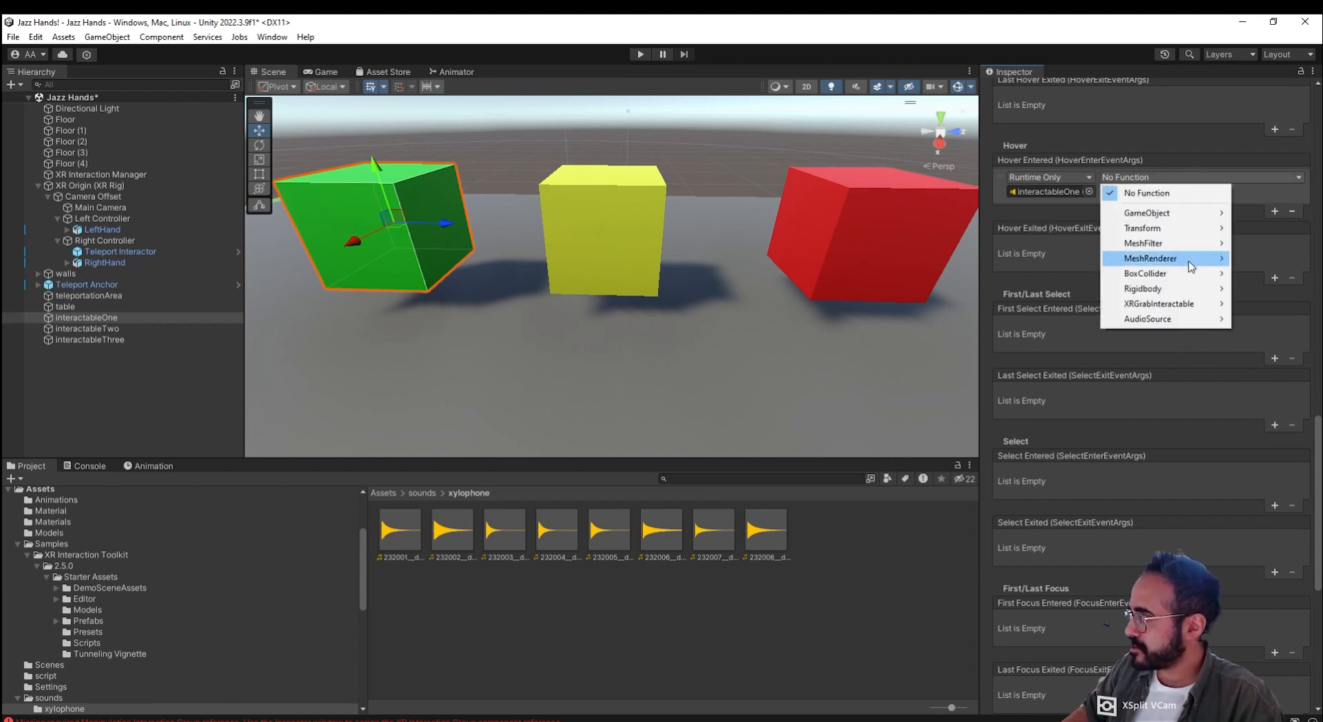
mouse_move(1172, 320)
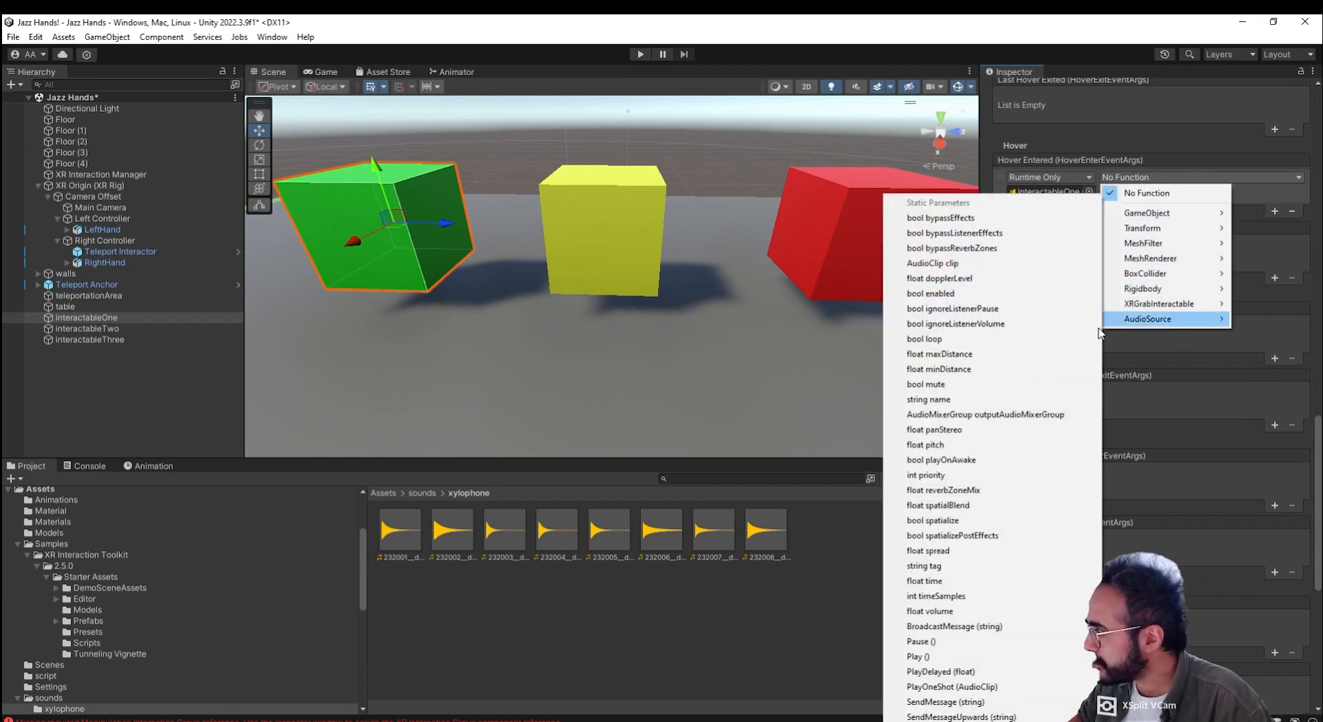
click(949, 660)
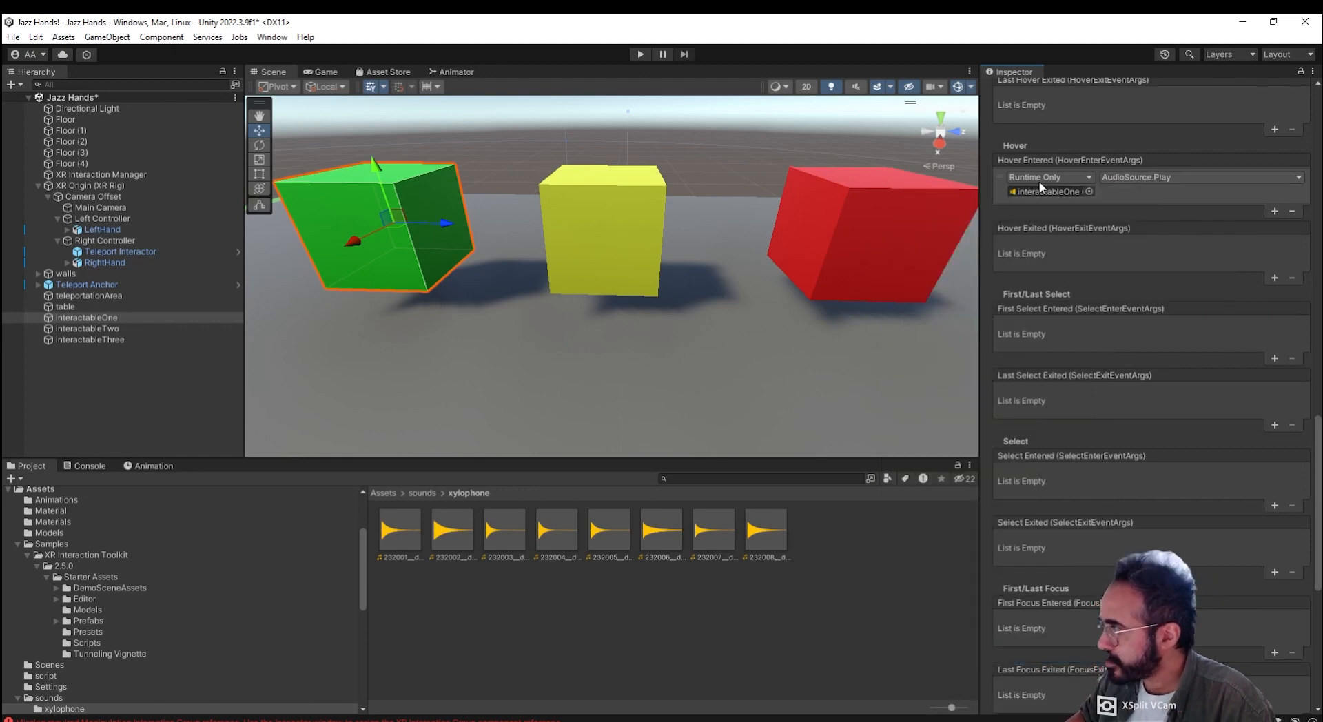
Step: Add an empty Hover Entered event entry to interactableTwo and interactableThree together
click(97, 330)
ctrl+click(104, 339)
scroll(1136, 428, up, 3)
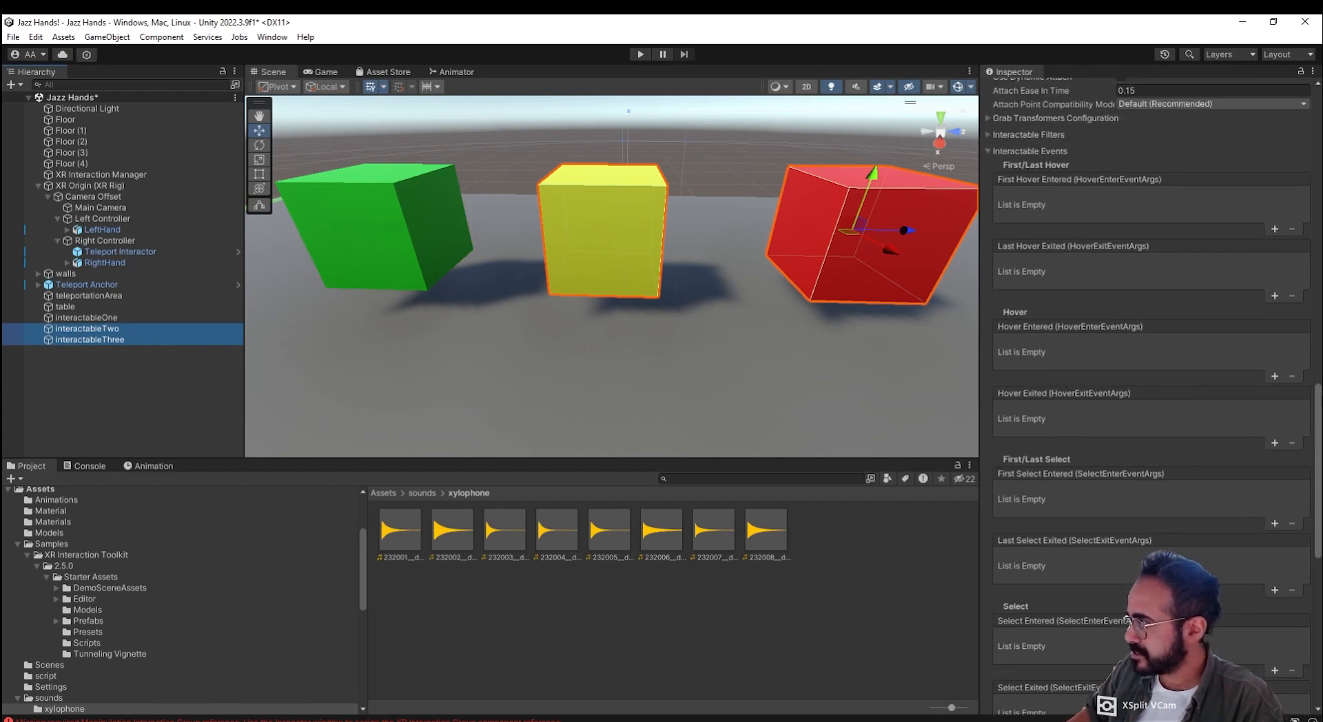
click(1275, 376)
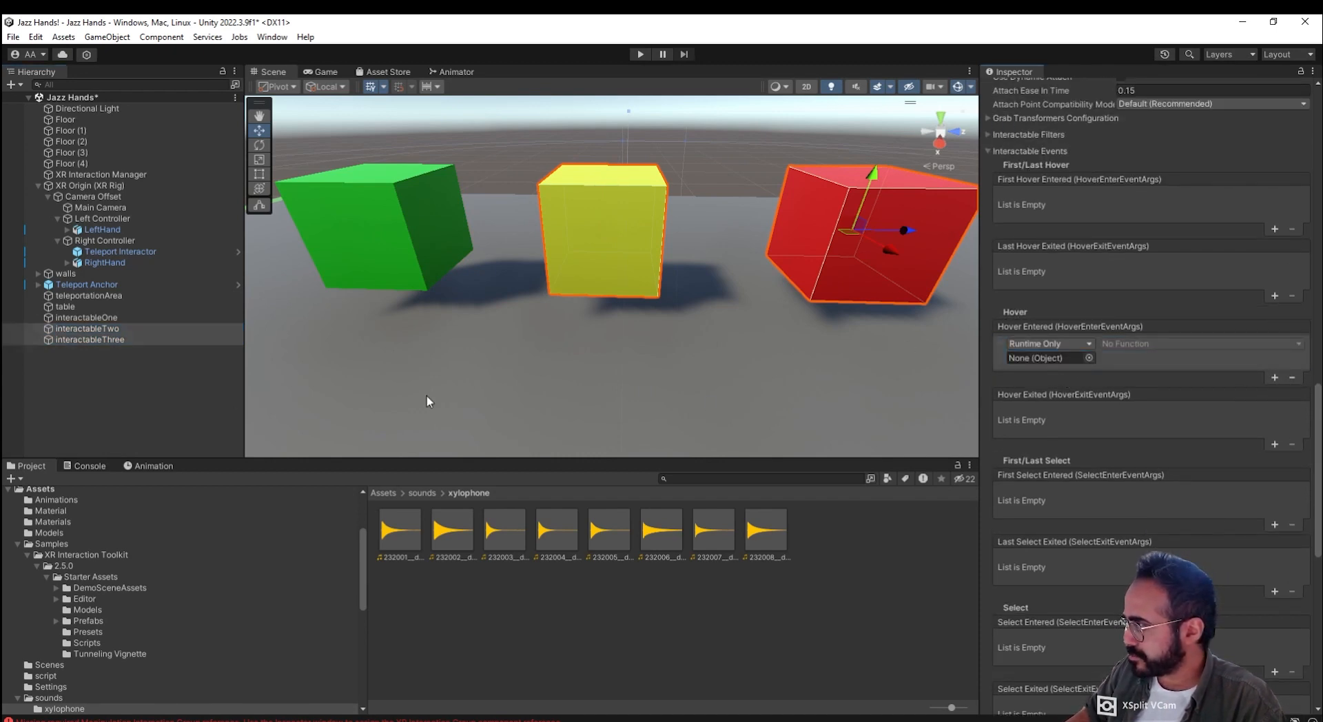
Step: Make interactableTwo's Hover Entered entry call AudioSource.Play on its own Audio Source
click(159, 329)
scroll(1182, 499, down, 10)
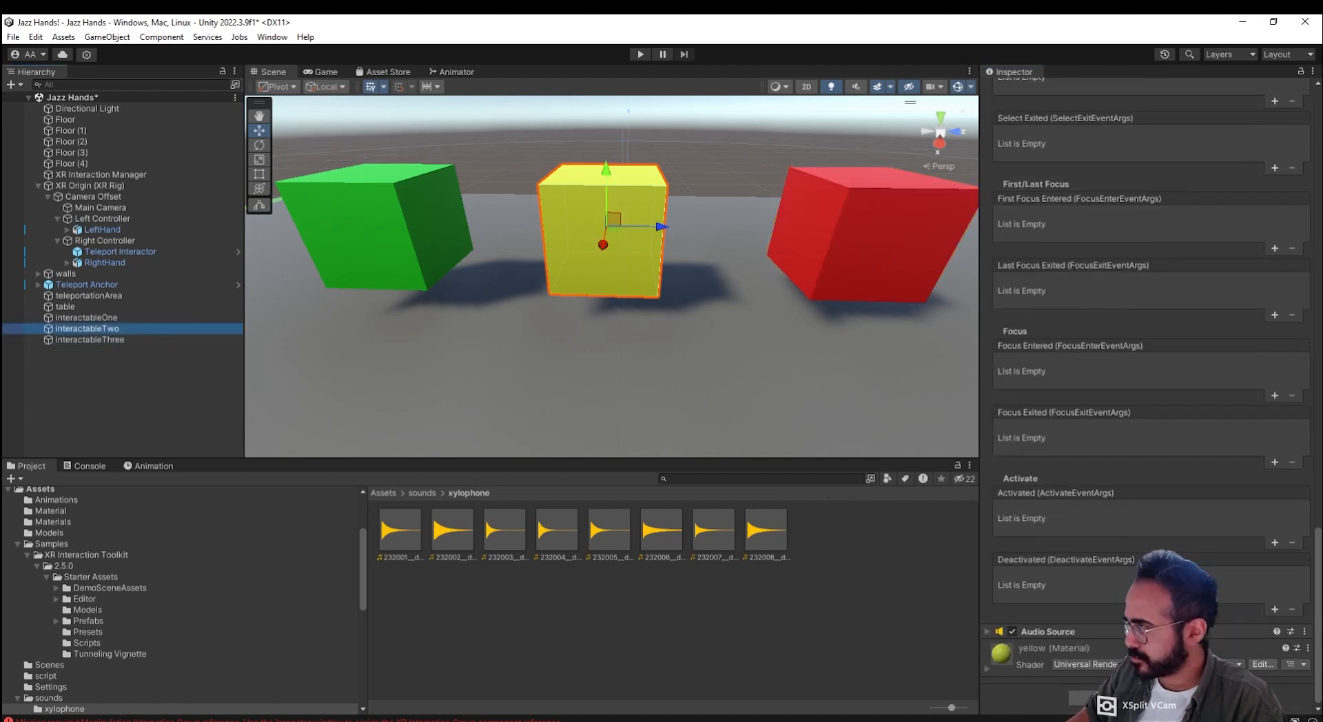
drag(1068, 632, 1086, 126)
drag(1058, 315, 1055, 322)
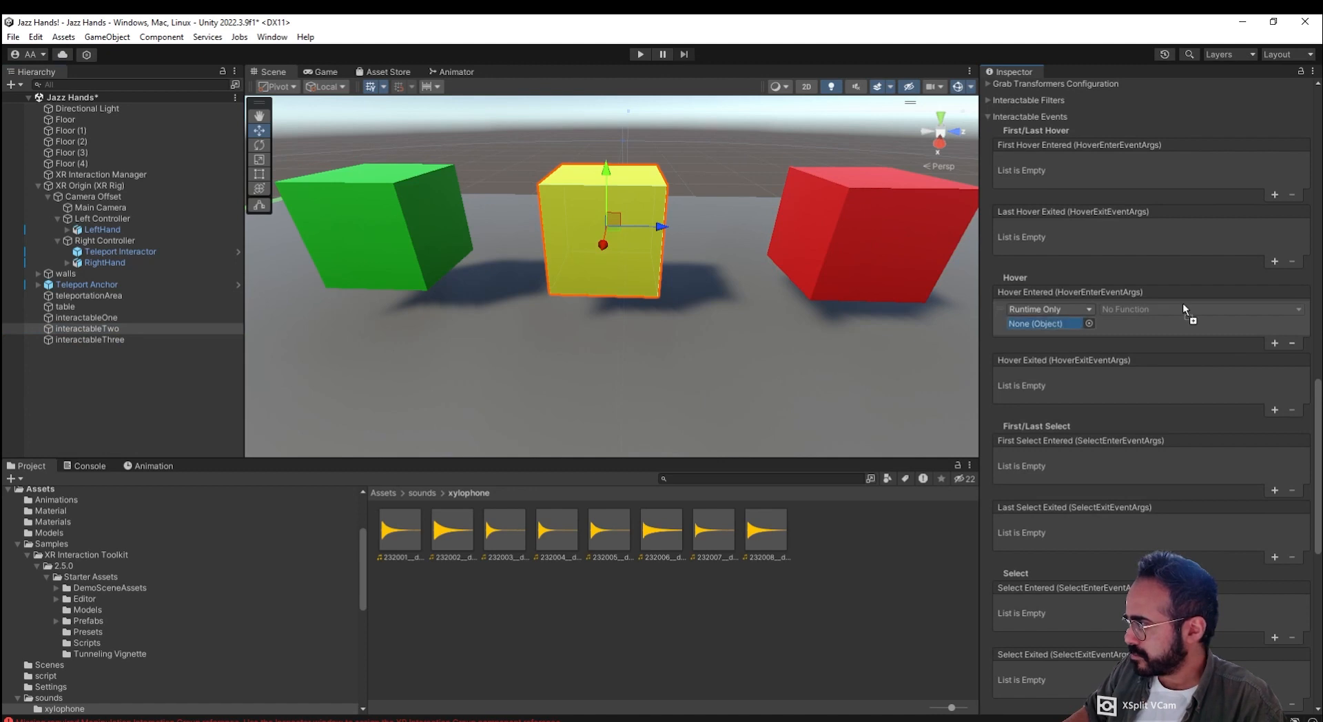
click(1182, 308)
mouse_move(1195, 456)
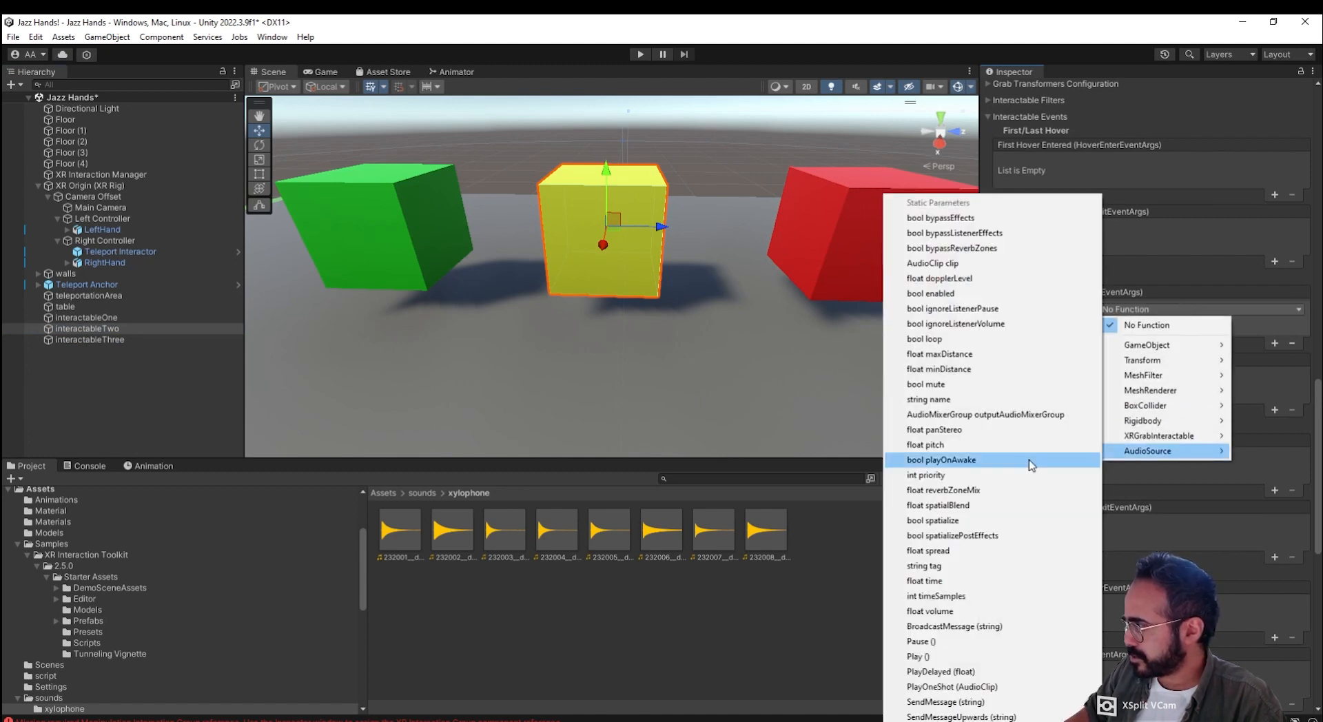
click(923, 657)
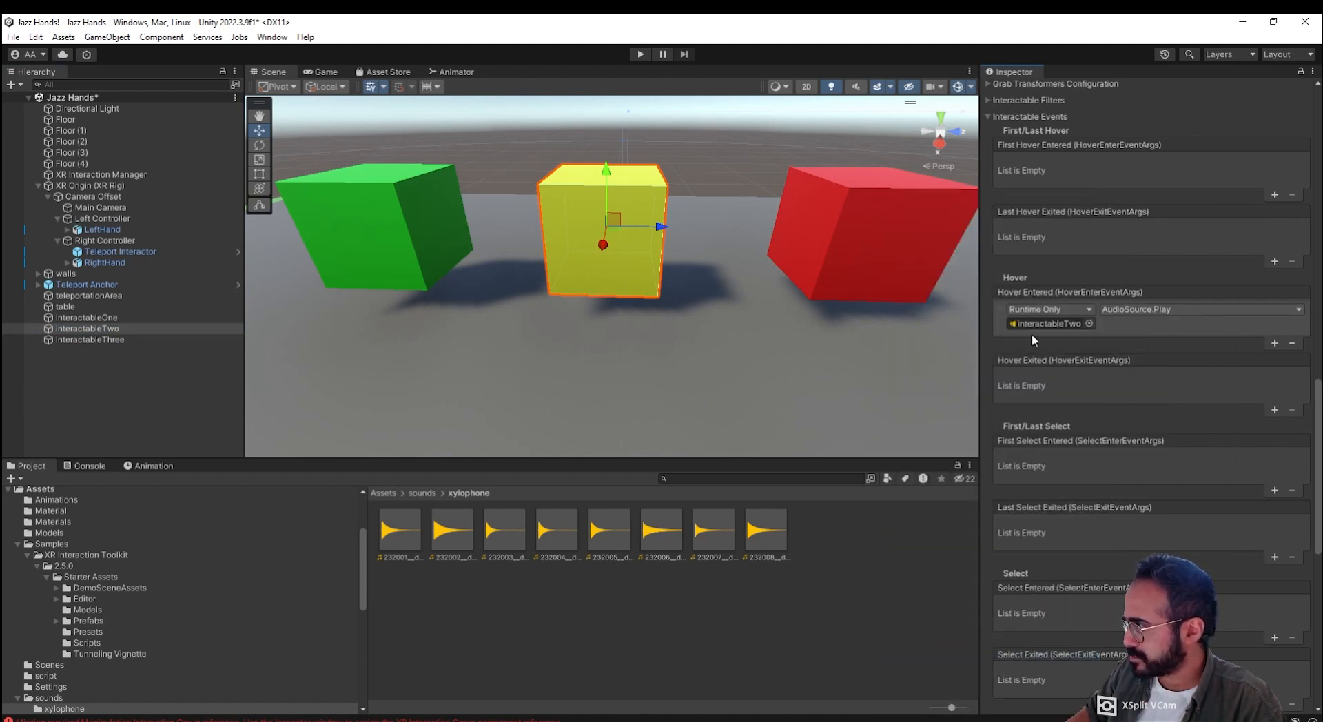
Step: Make interactableThree's Hover Entered entry call AudioSource.Play on its own Audio Source, and clear the selection
click(93, 341)
scroll(1117, 420, down, 15)
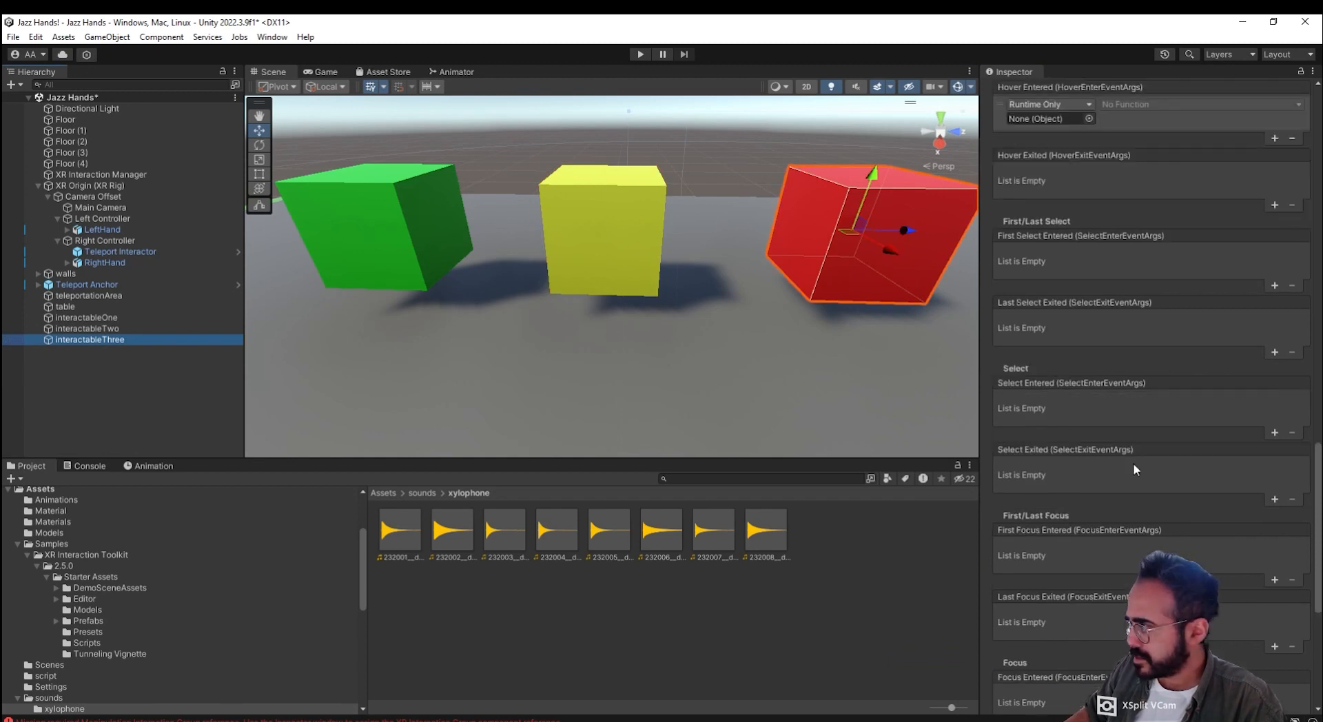
click(1091, 638)
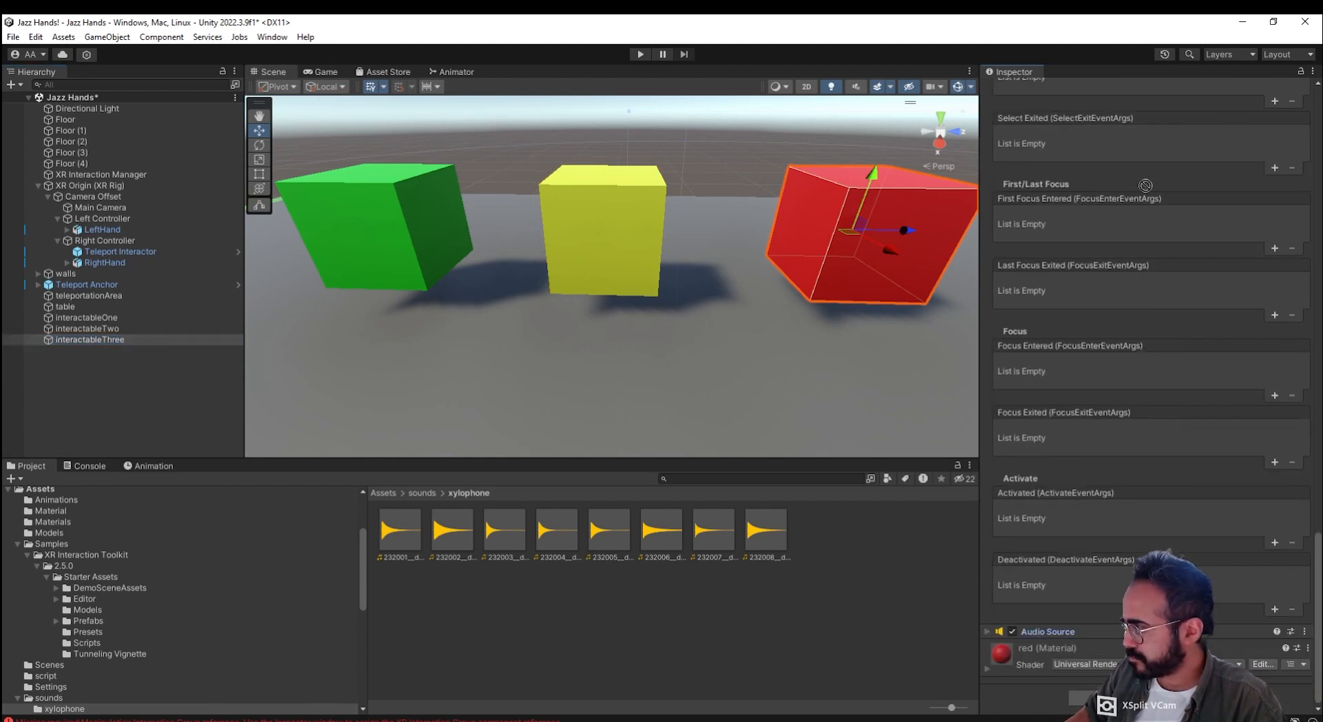
scroll(1147, 193, up, 10)
drag(1088, 147, 1029, 240)
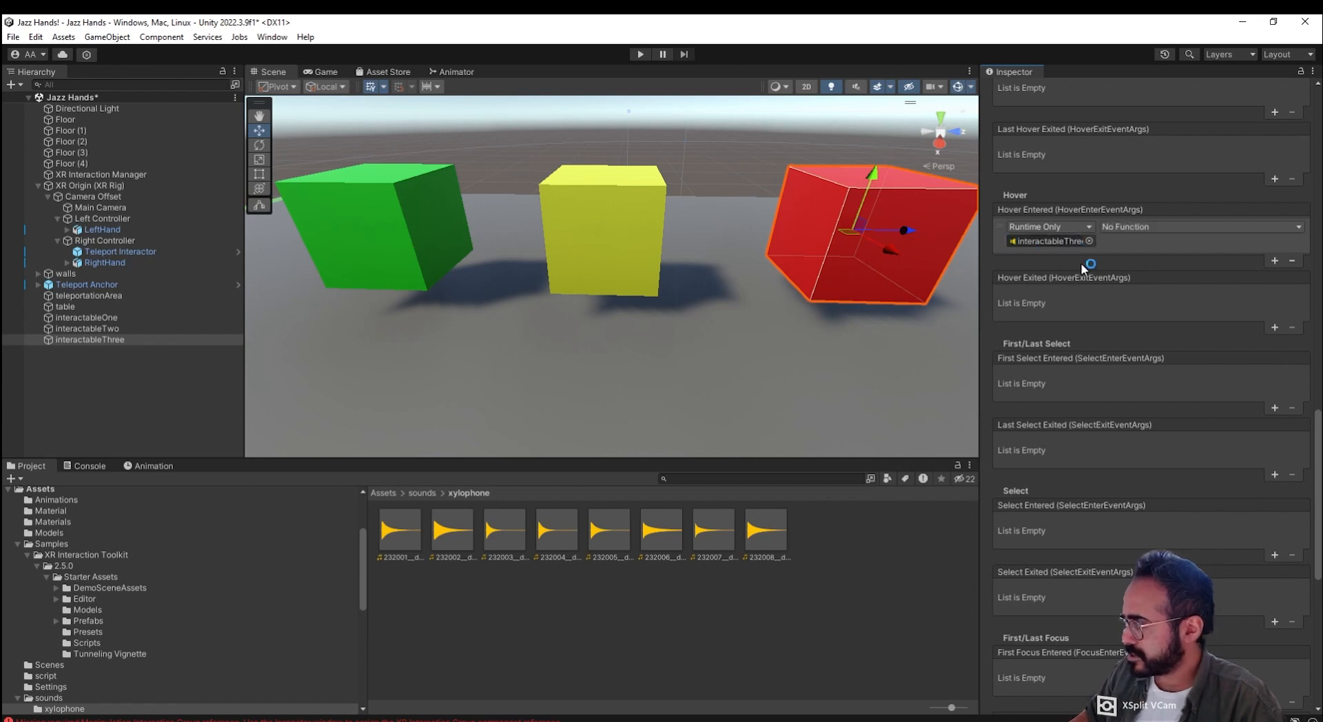
click(1130, 226)
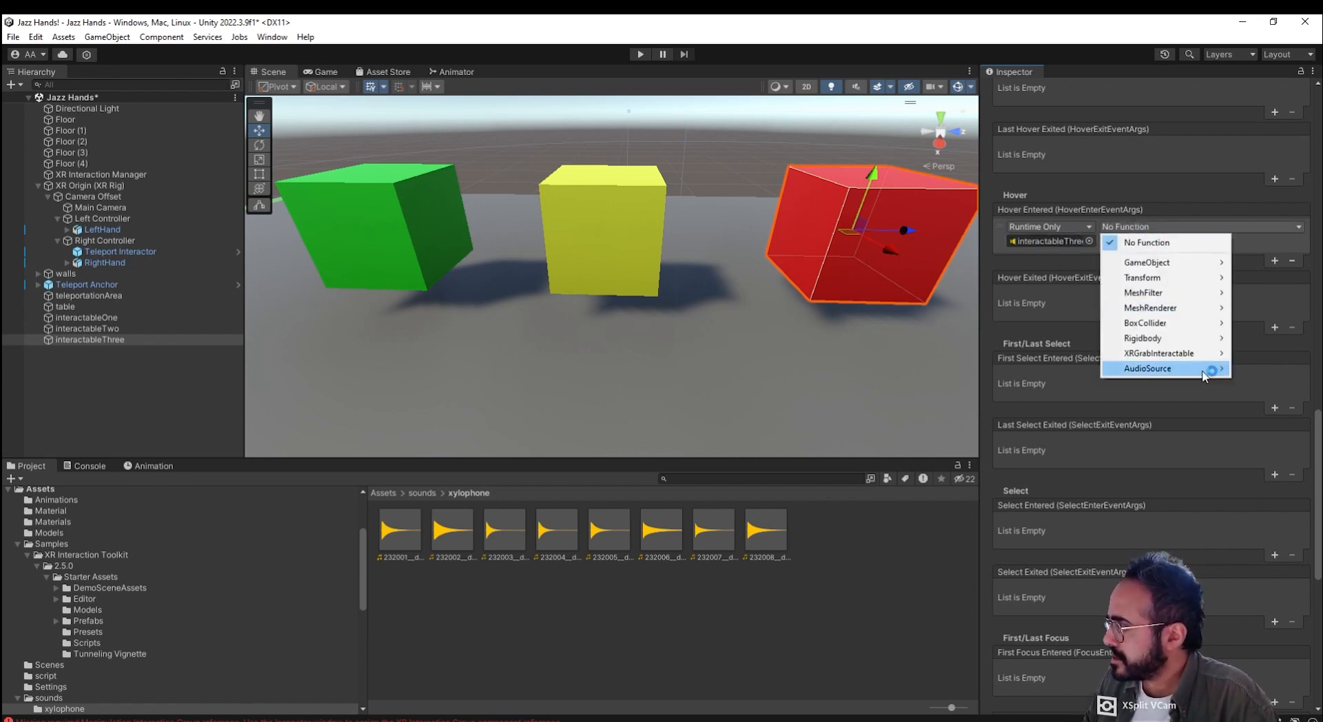
mouse_move(1205, 375)
click(956, 661)
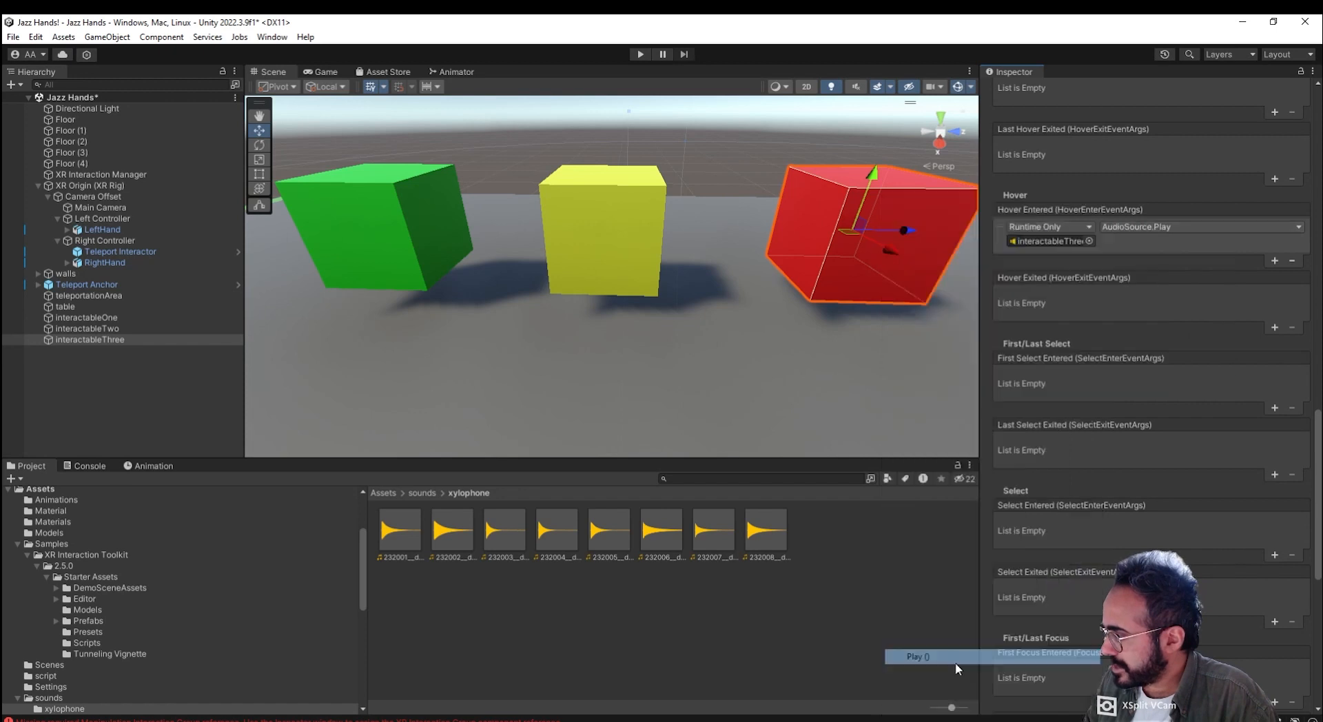
click(826, 668)
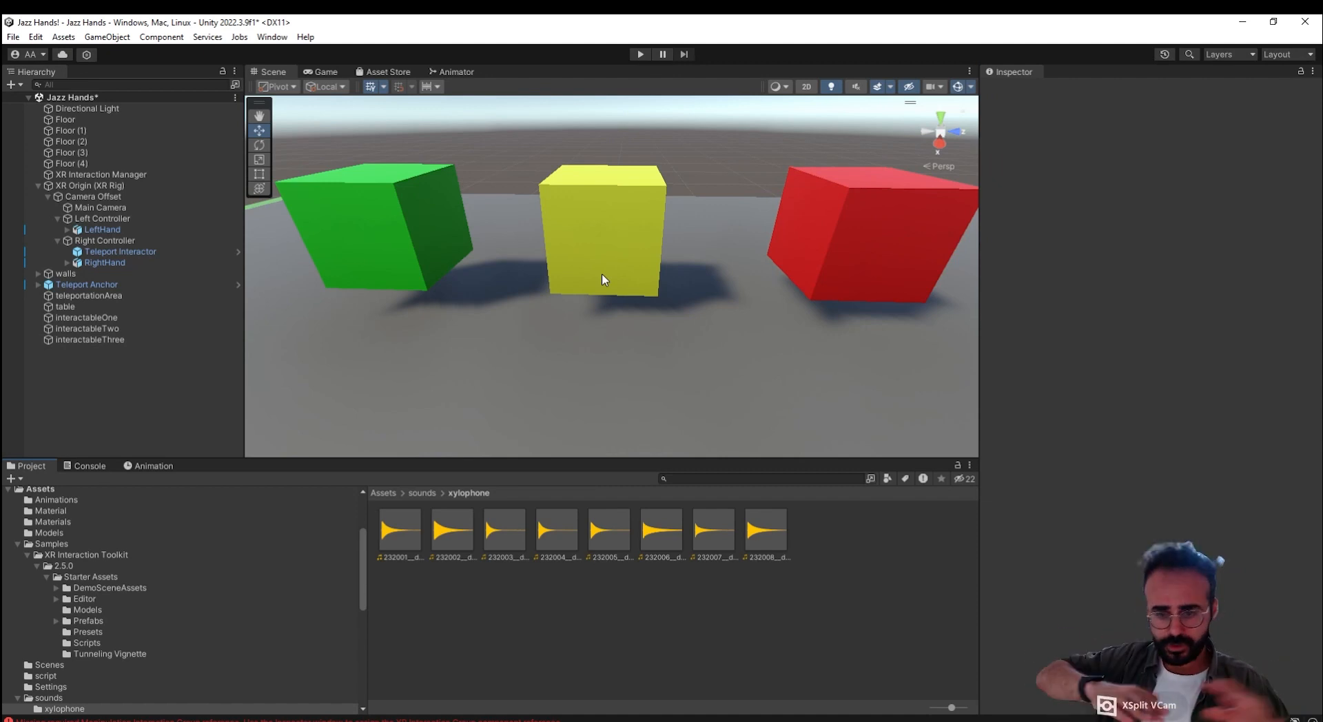
Step: Open the Material folder in Assets that holds the blue, Floor, green, red and yellow materials
click(146, 319)
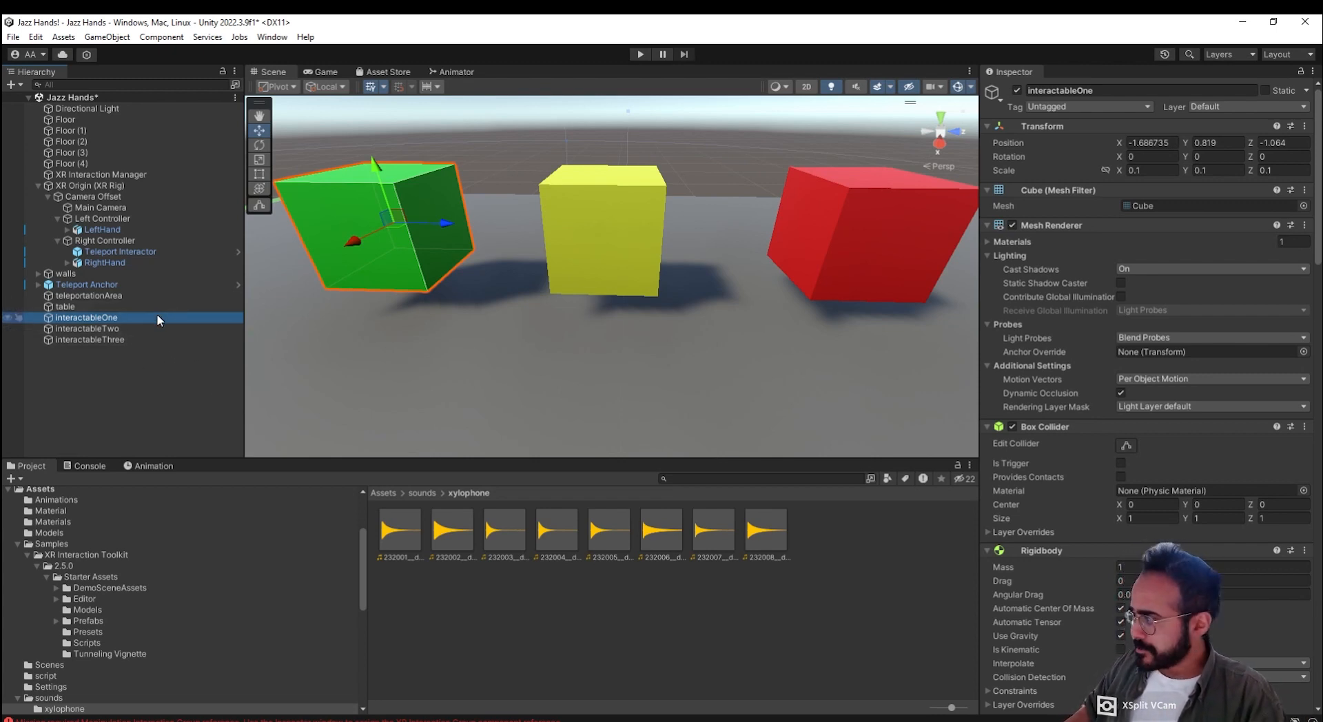
click(386, 494)
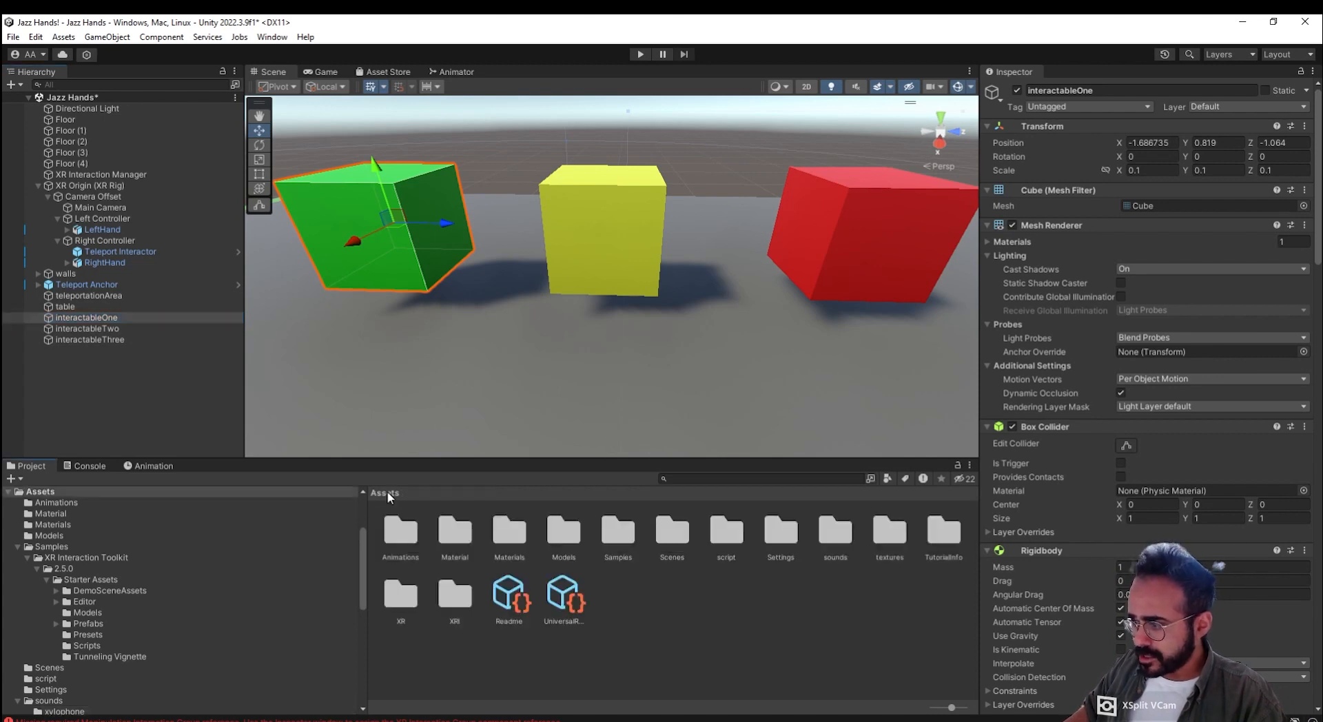
double_click(510, 532)
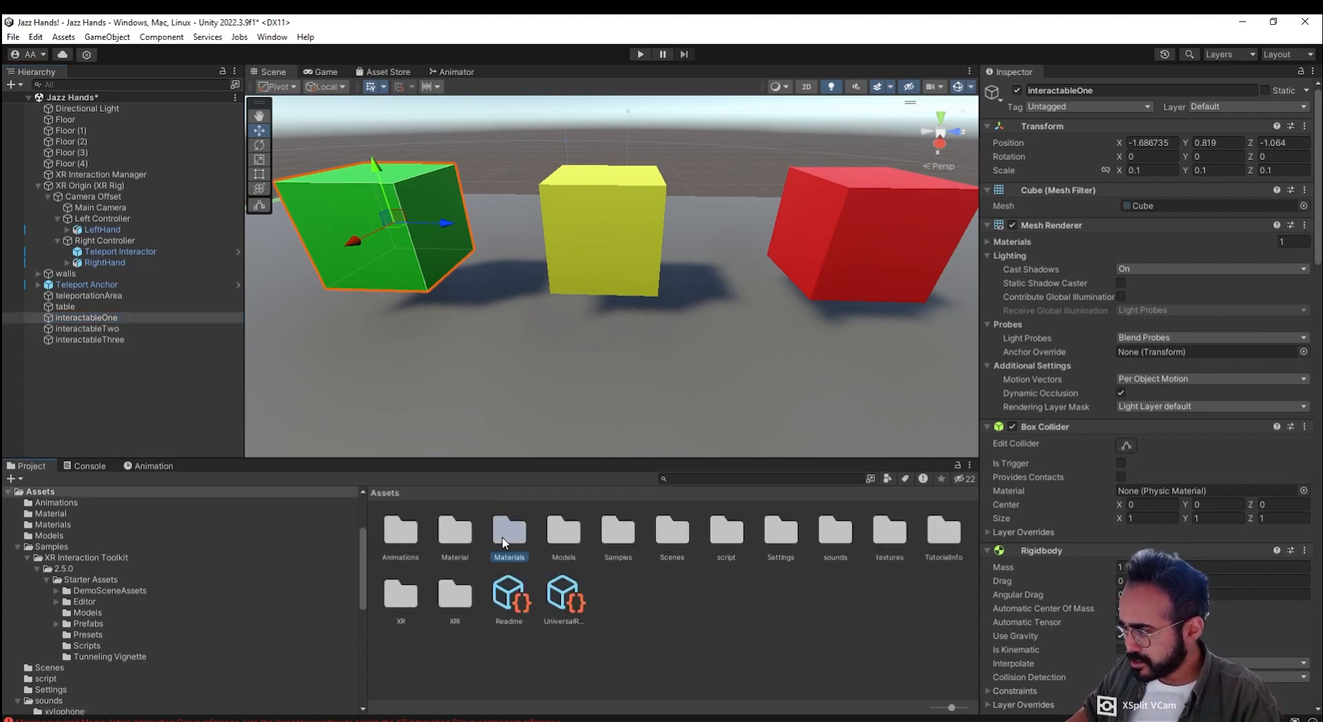
click(385, 493)
double_click(451, 531)
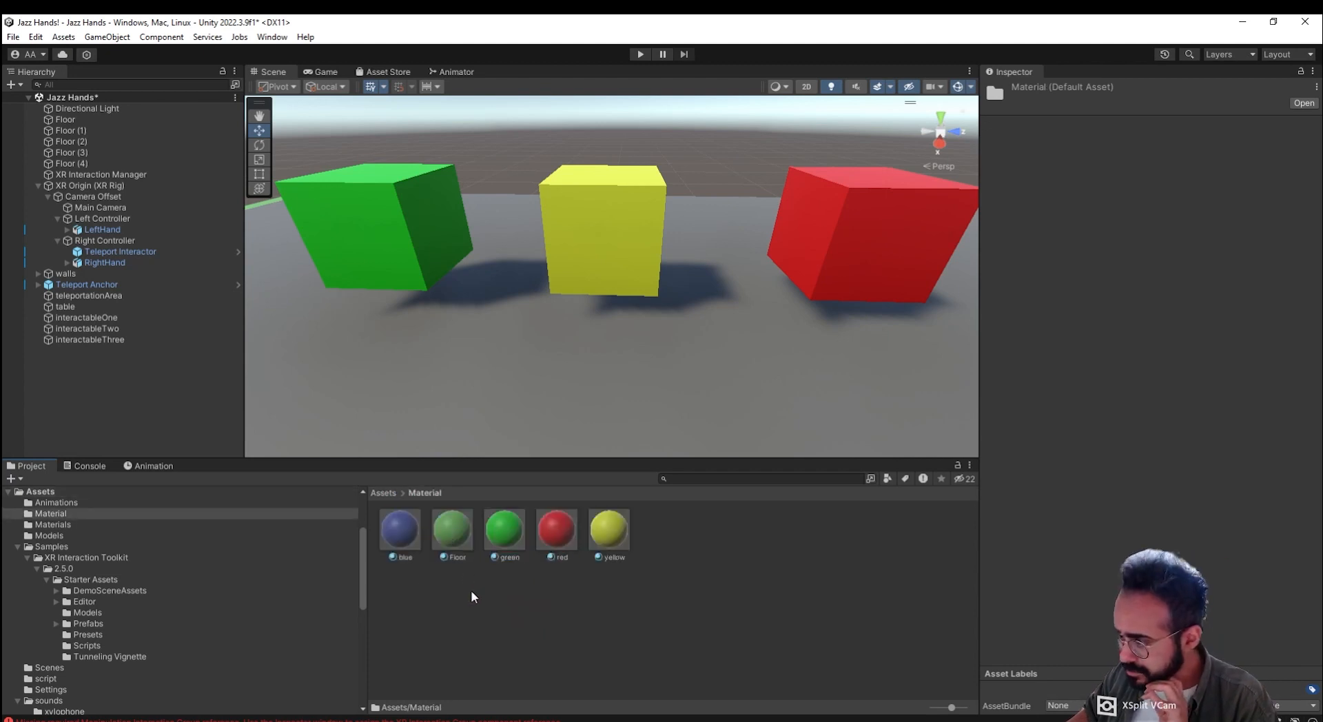
click(472, 596)
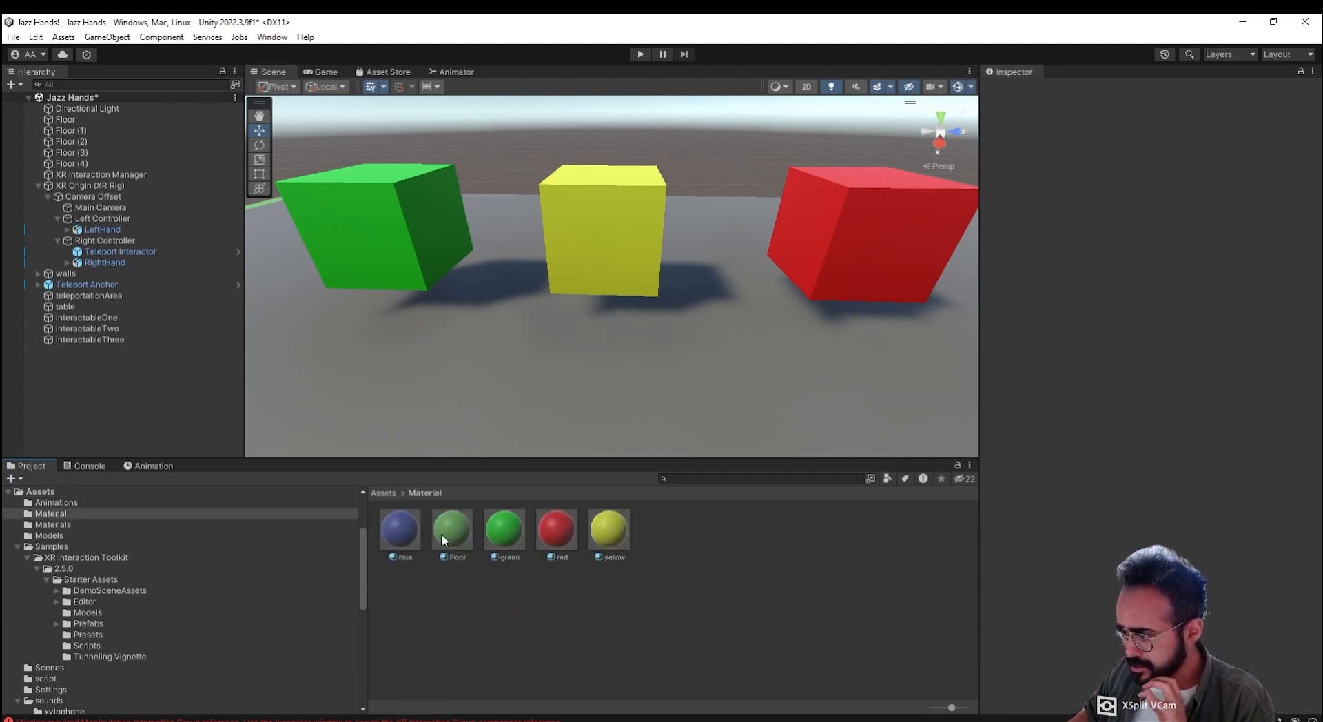
Step: Add a second Hover Entered entry to interactableOne's XR Grab Interactable with interactableOne itself as the target object
click(142, 317)
scroll(1201, 479, down, 8)
scroll(1197, 502, down, 10)
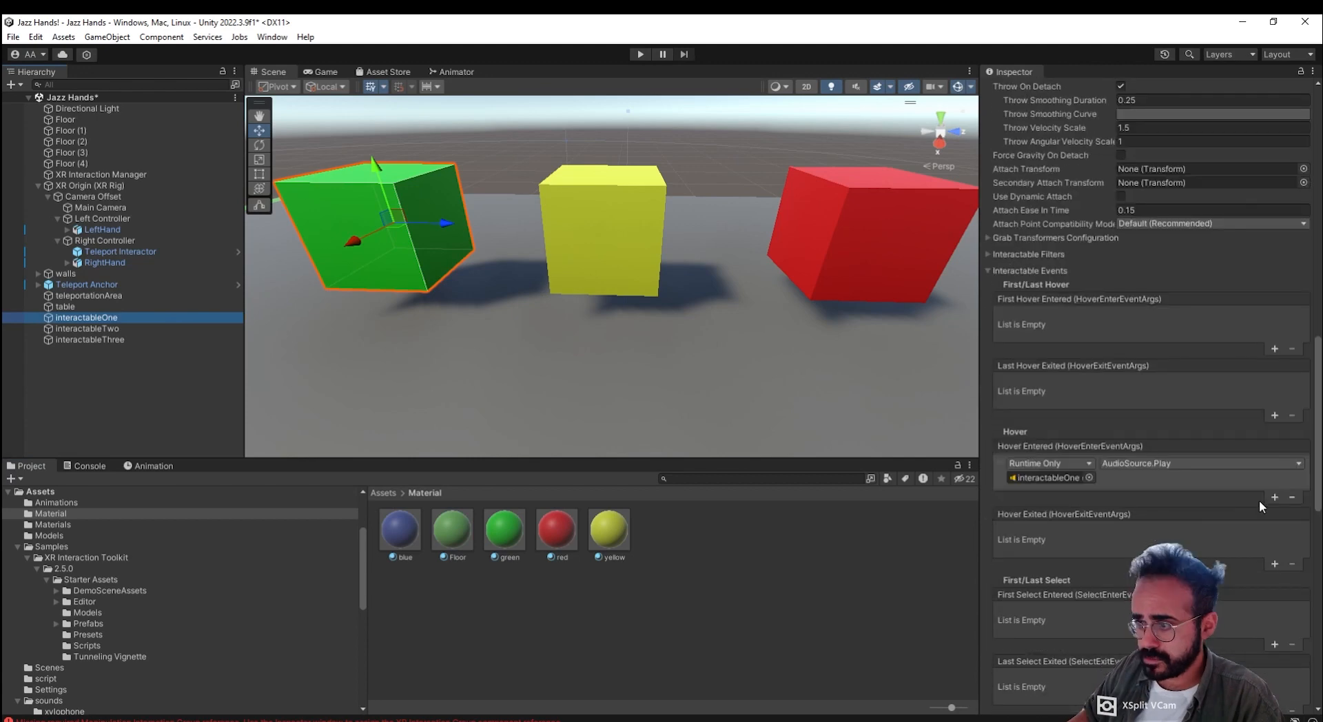
click(1276, 498)
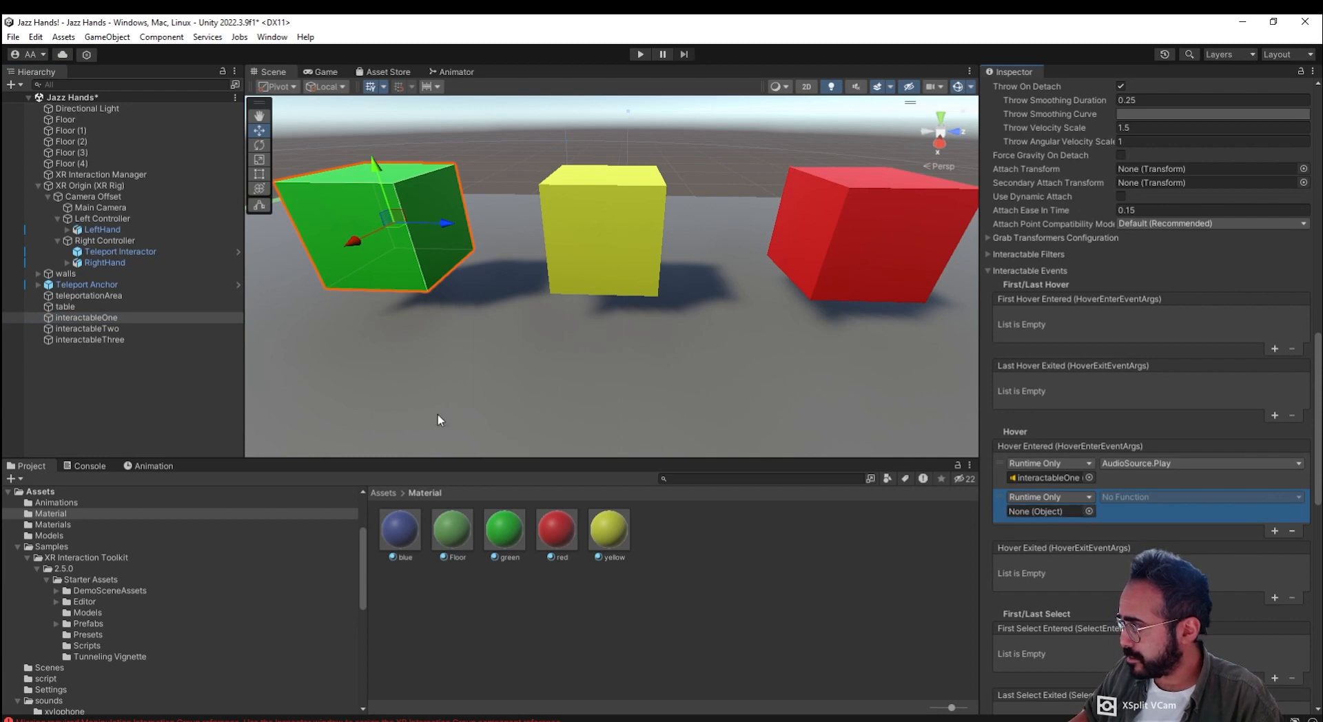
drag(118, 323, 1045, 512)
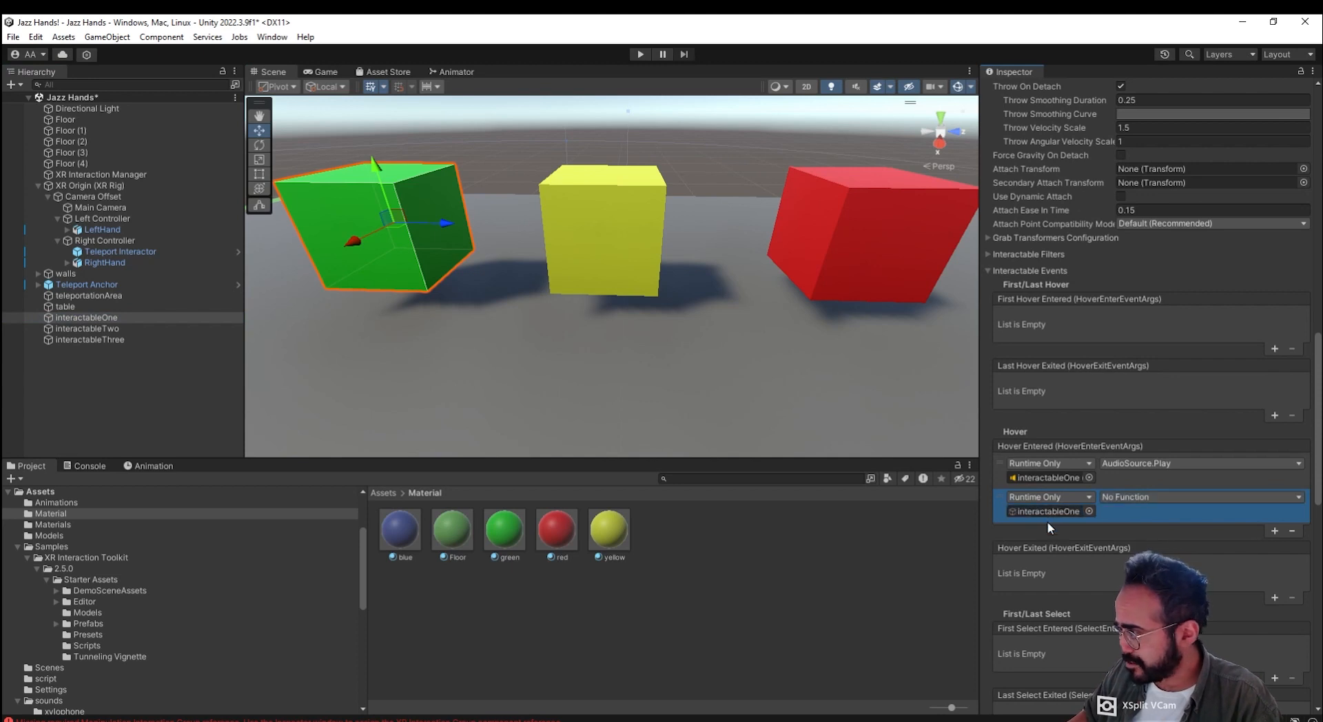
Step: Set the second Hover Entered entry's function to MeshRenderer.material with the blue material
click(1123, 497)
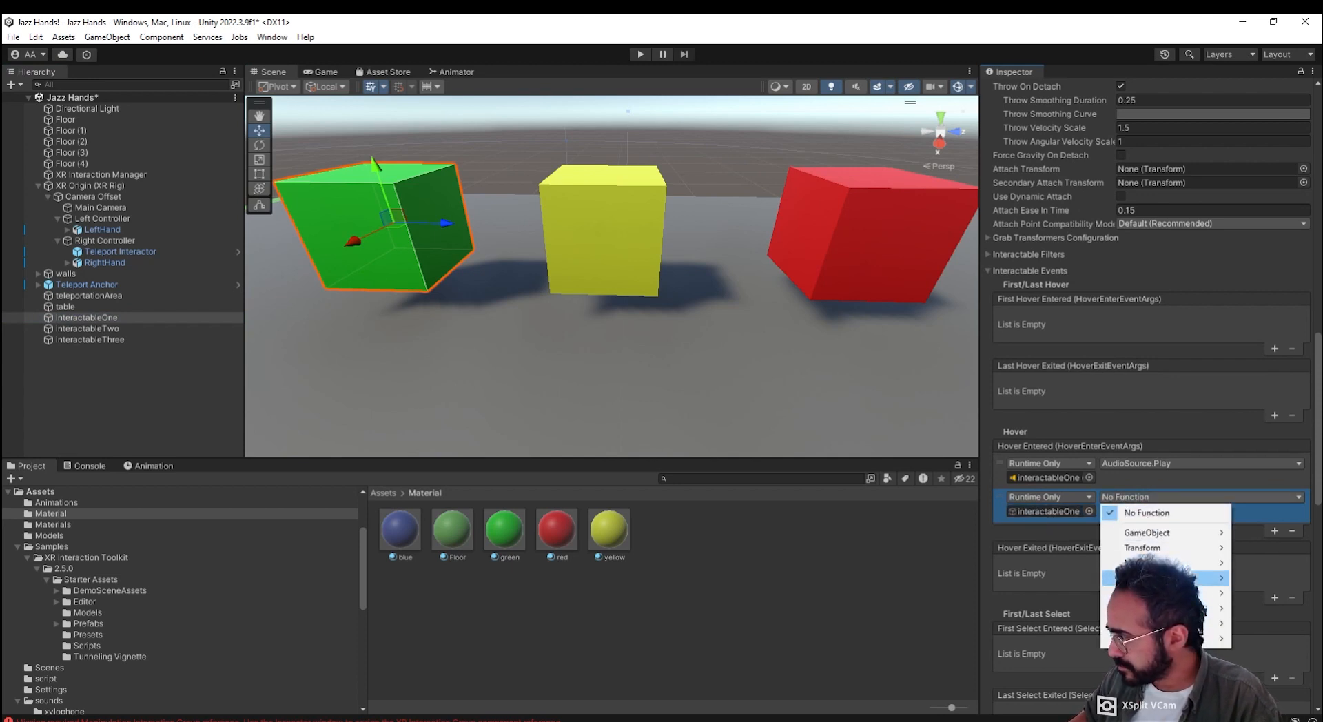
mouse_move(1166, 541)
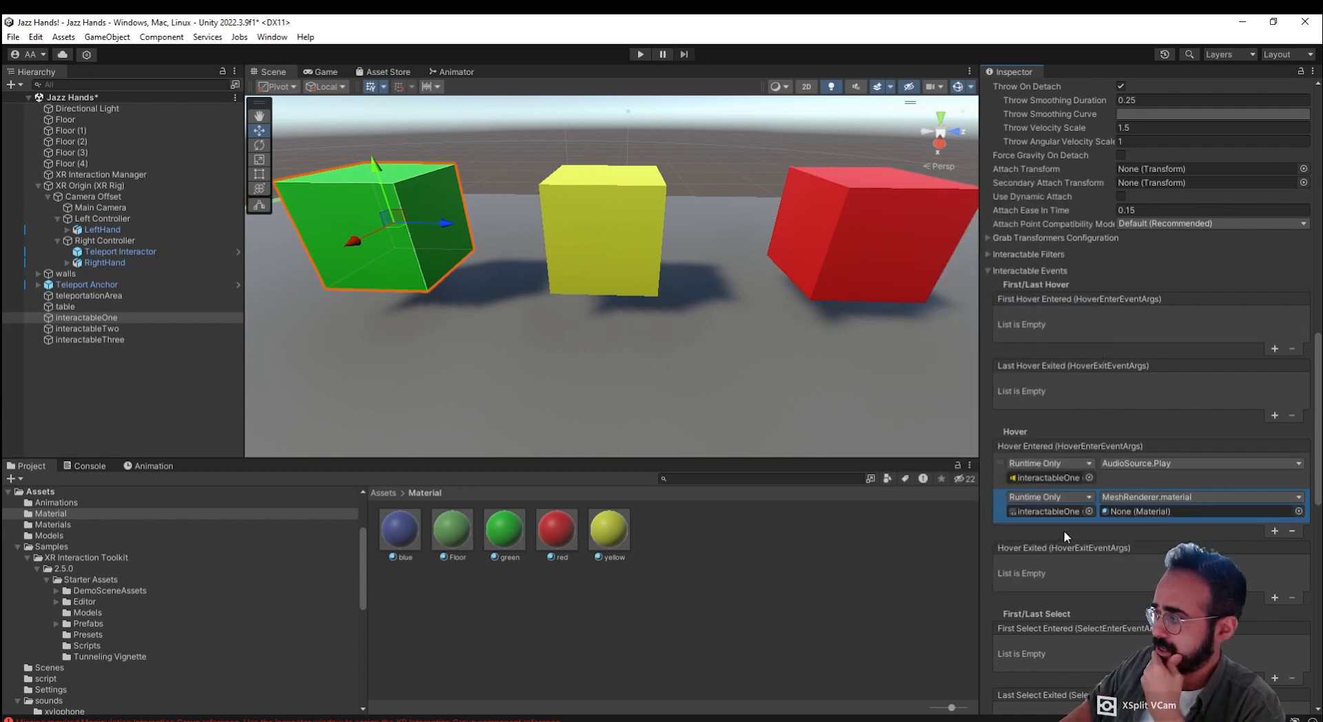
drag(393, 527, 1165, 518)
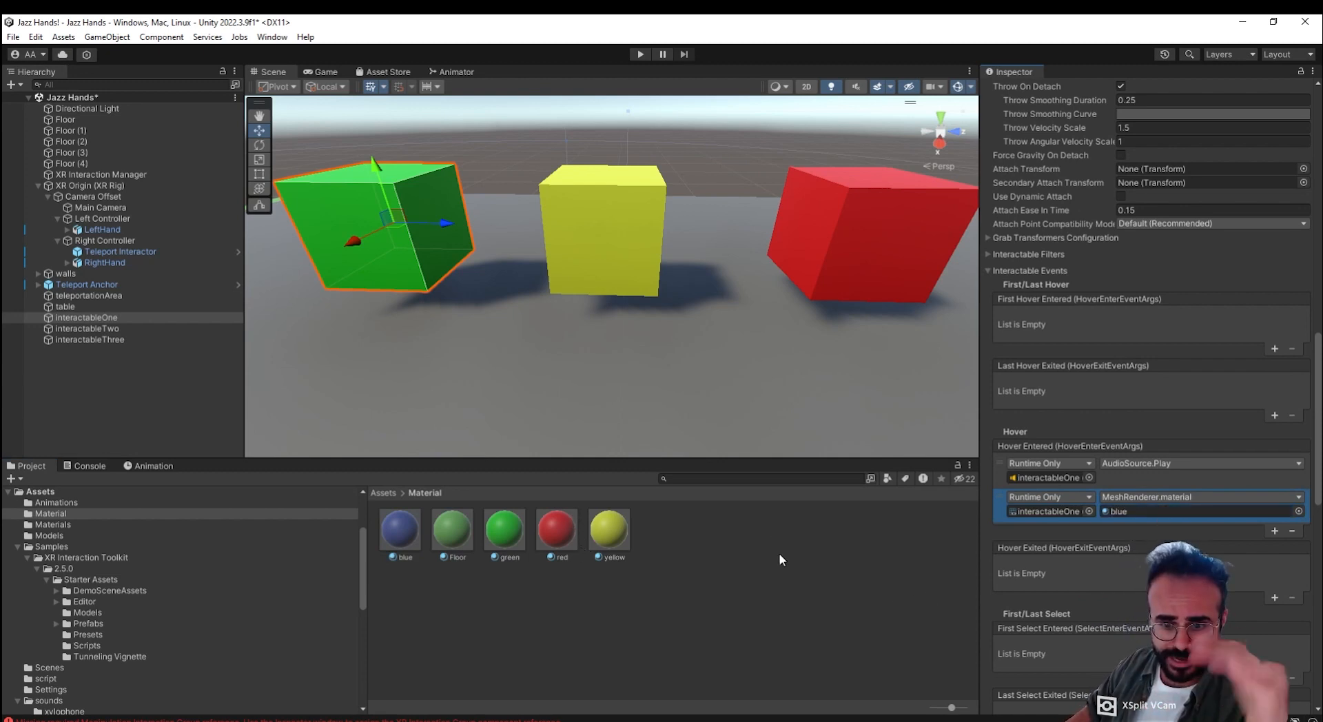
Step: Add a Hover Exited entry to interactableOne that targets itself and sets MeshRenderer.material to the green material
scroll(1088, 507, down, 1)
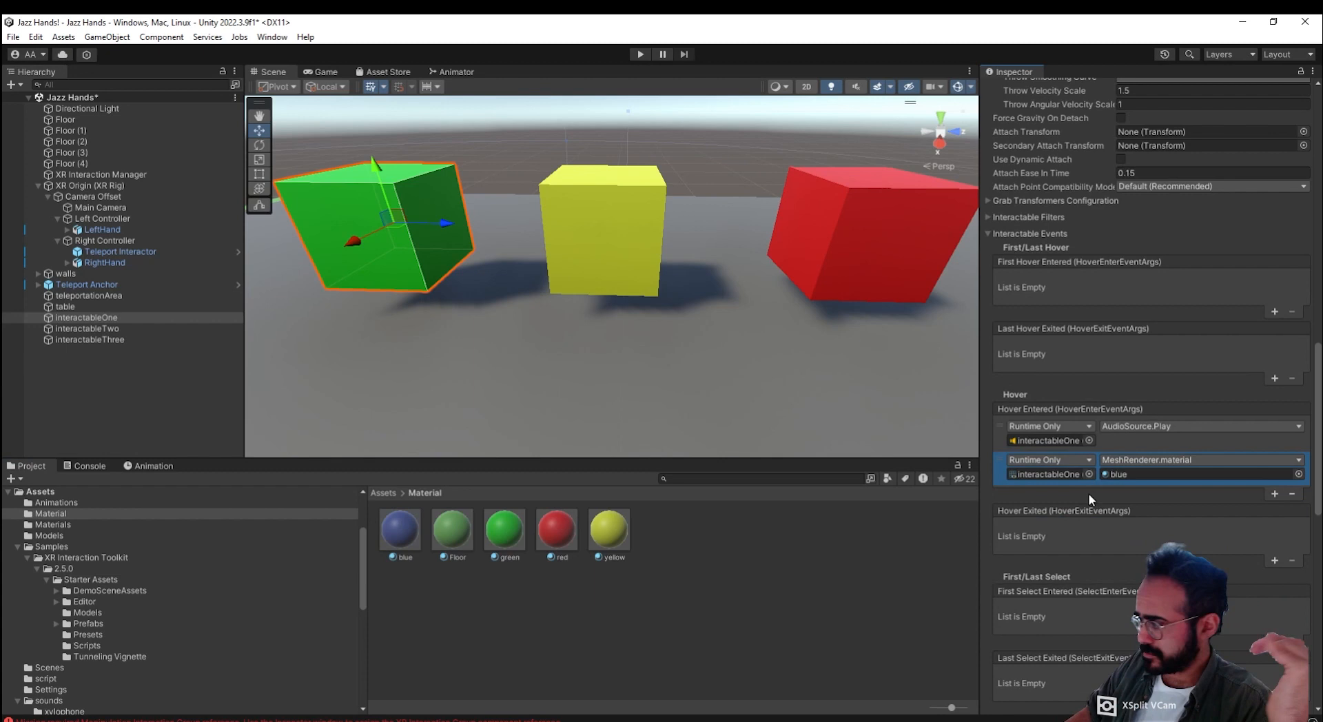
click(1275, 560)
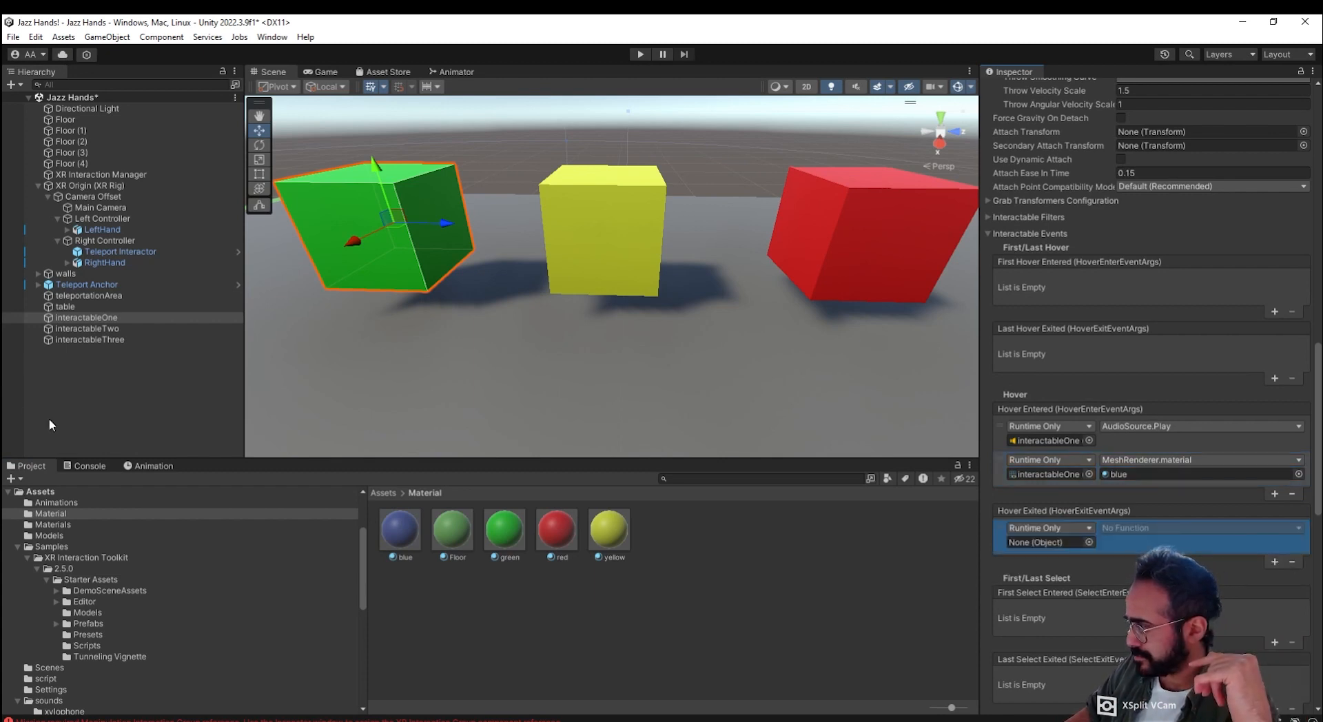
drag(86, 318, 1036, 547)
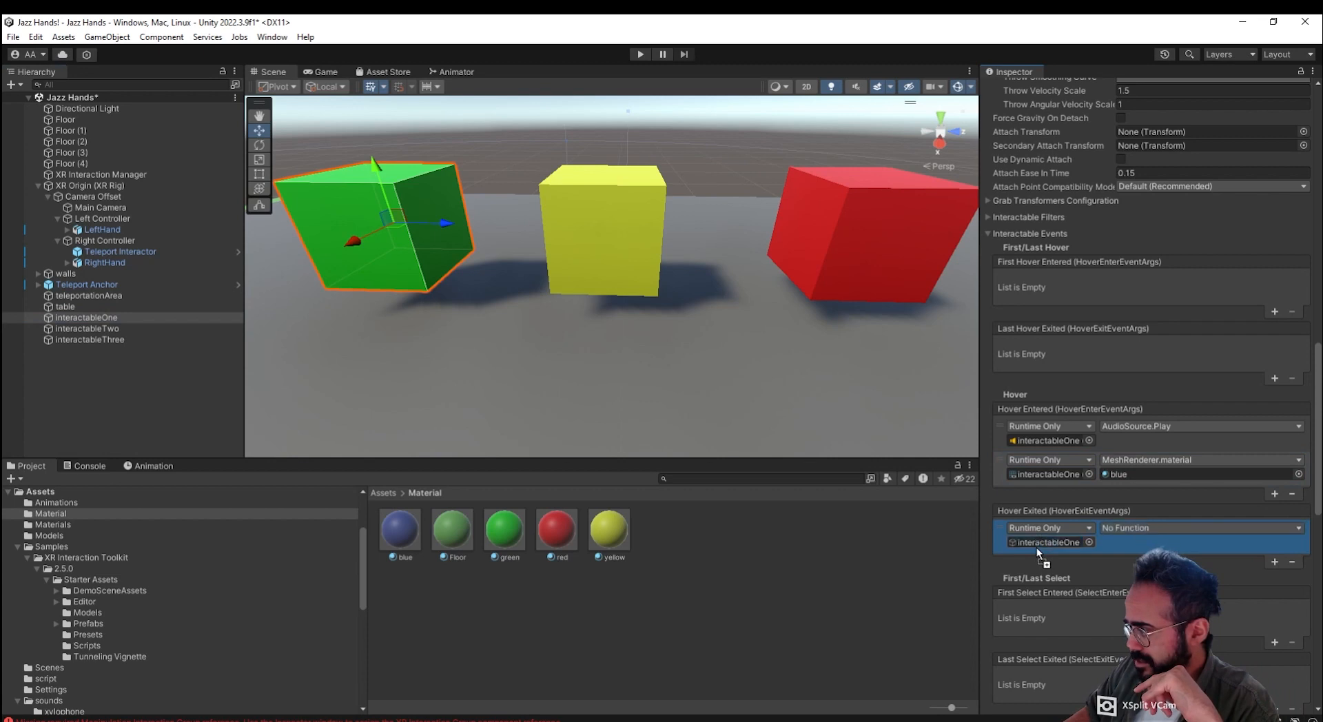
click(1131, 529)
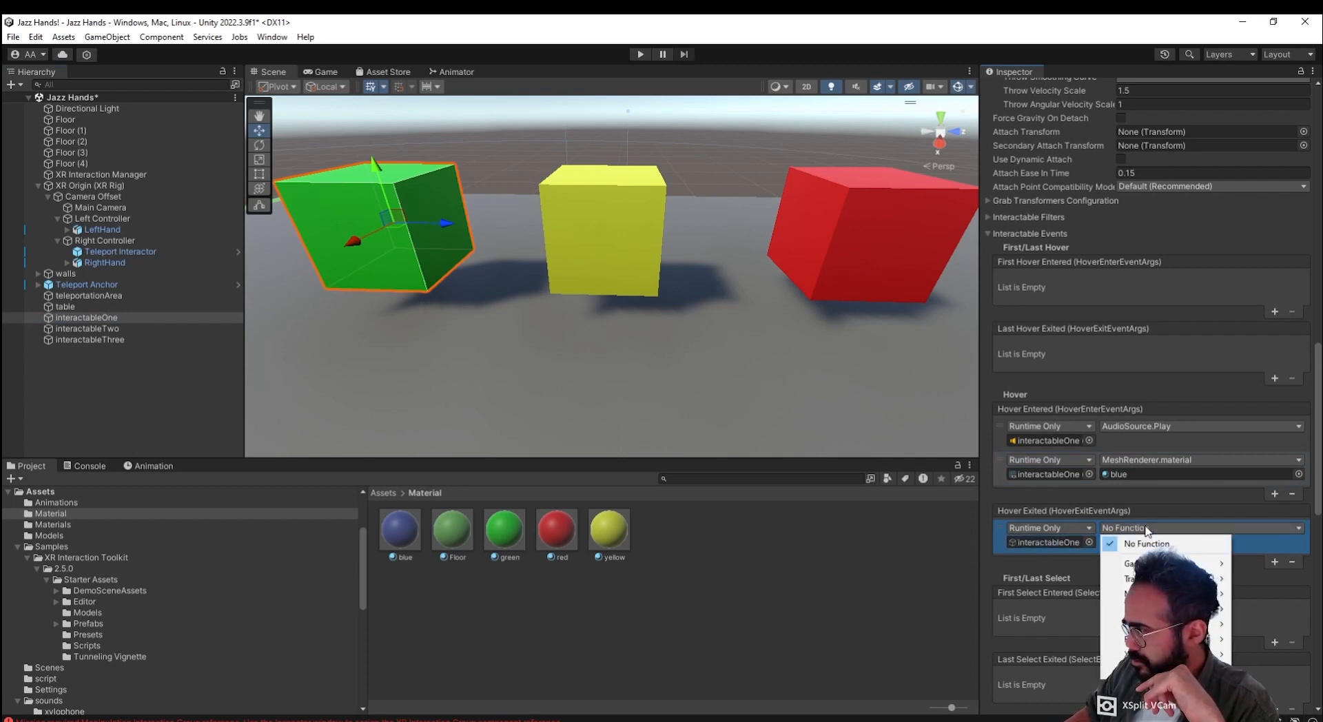
mouse_move(1165, 609)
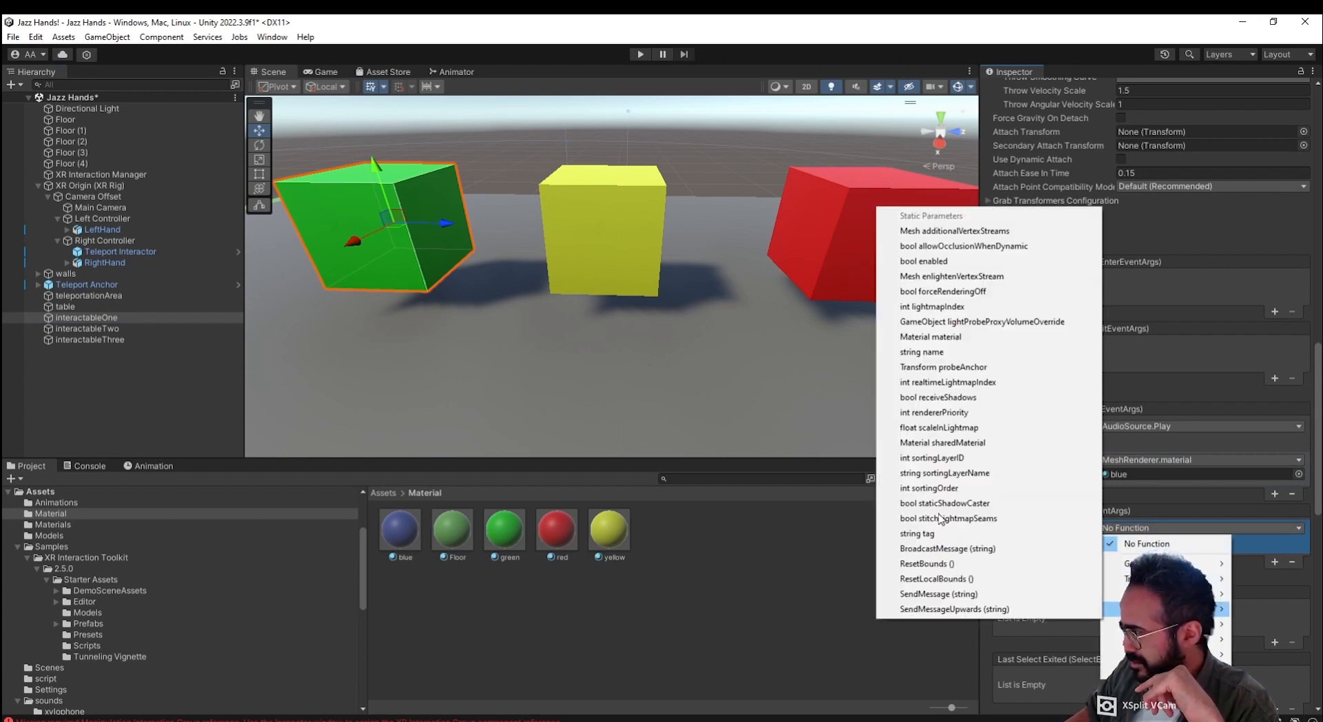
click(952, 342)
drag(505, 534, 1189, 542)
Step: Add a second Hover Entered entry and a Hover Exited entry to interactableTwo, both with interactableTwo as the target object
click(87, 329)
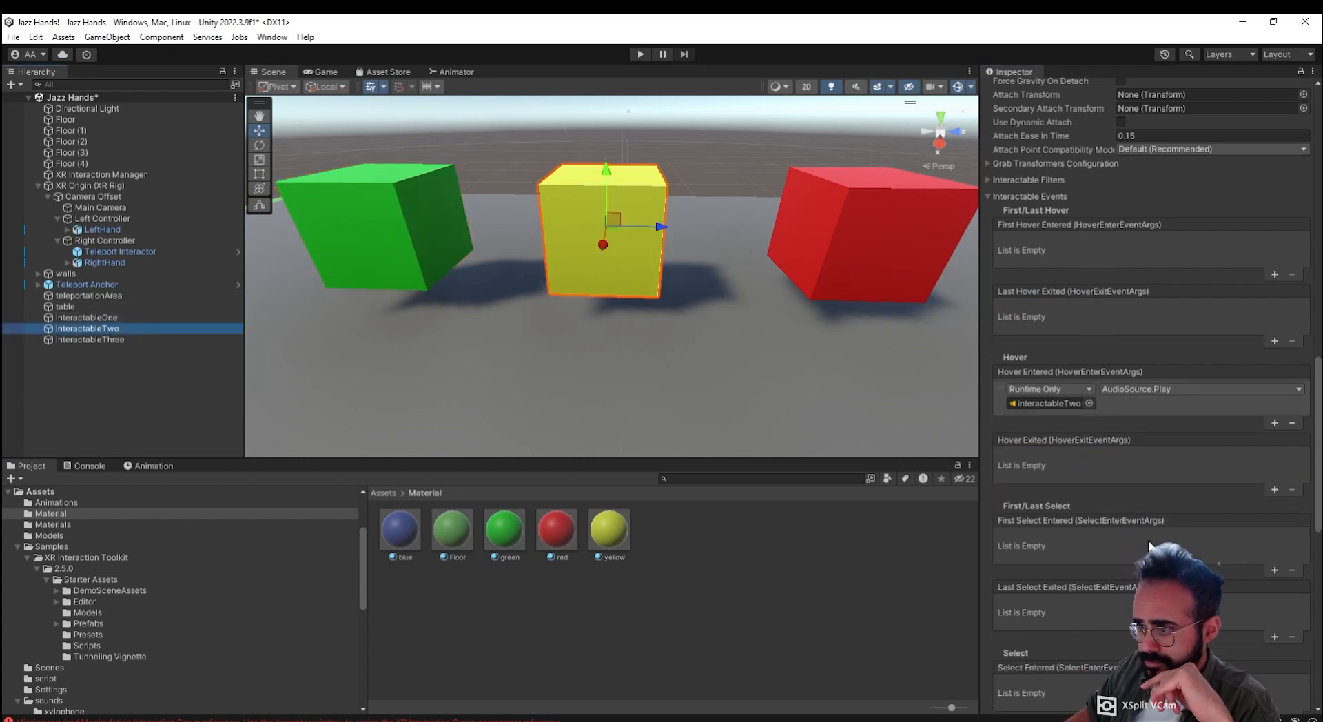
click(1275, 423)
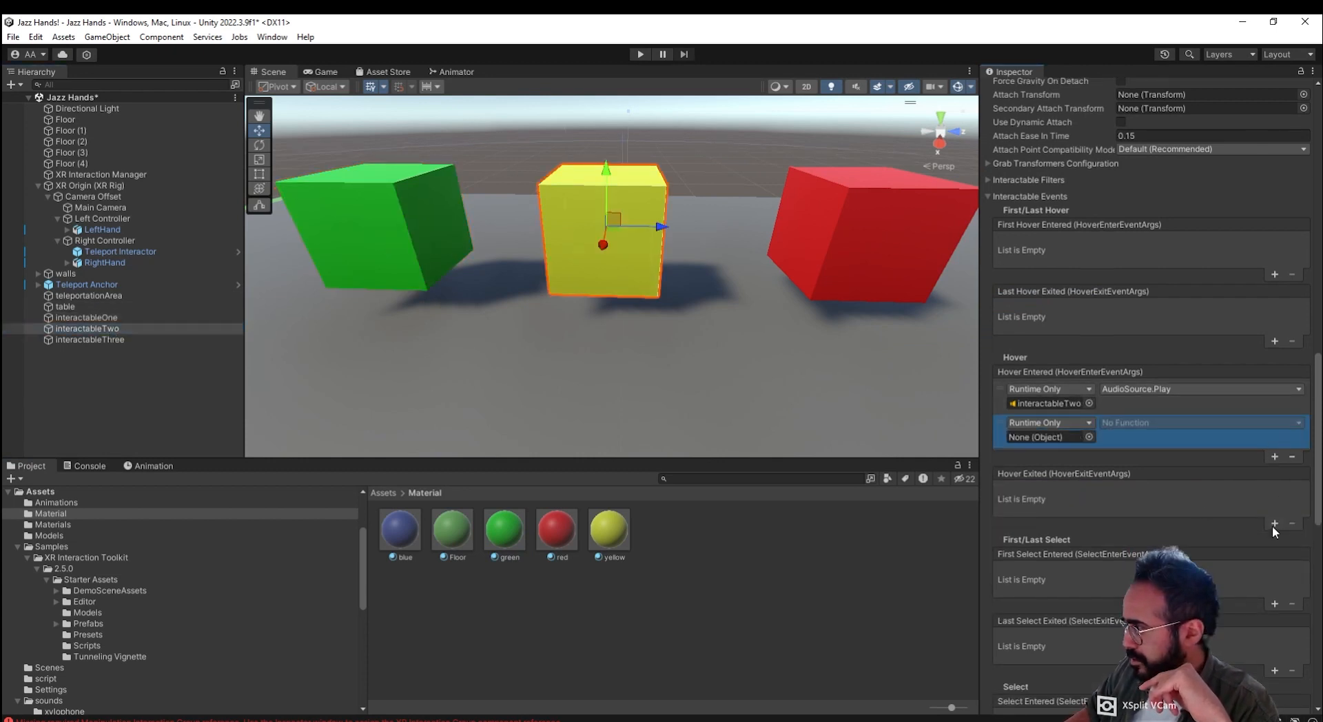
click(1274, 525)
drag(131, 329, 1051, 439)
click(182, 331)
drag(182, 333, 1059, 507)
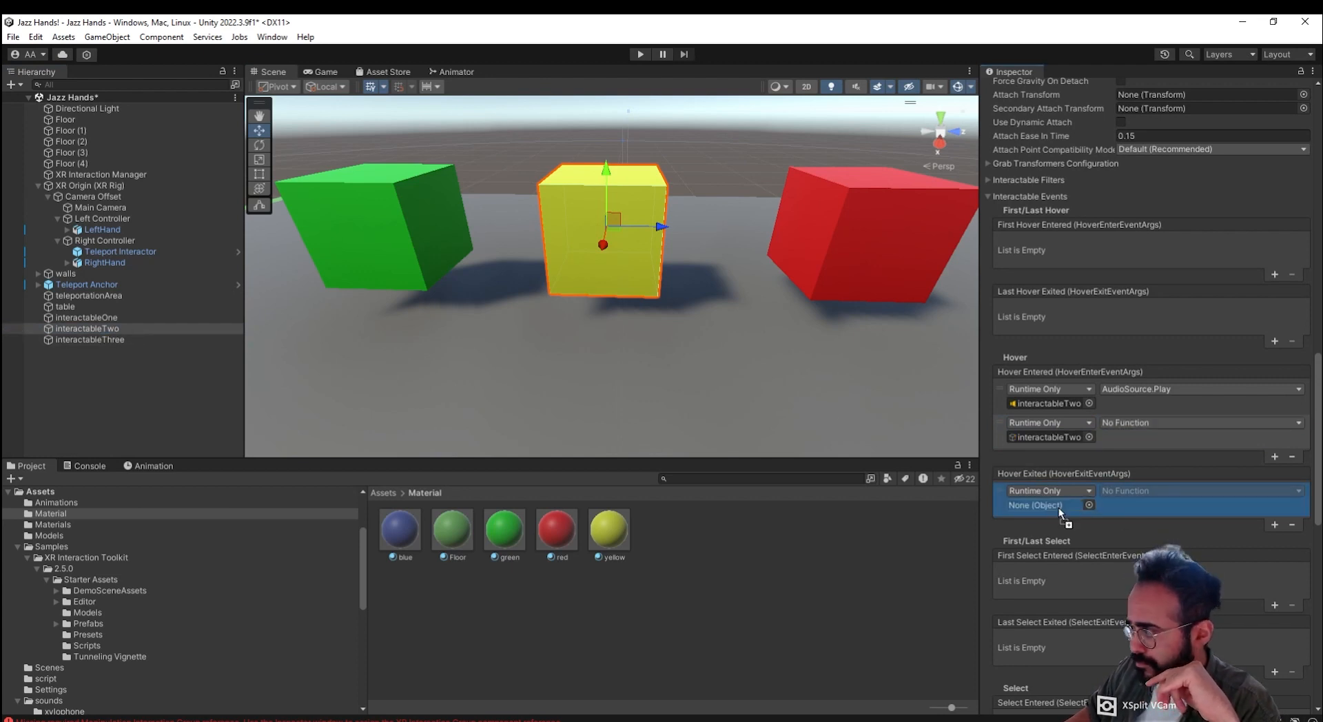
Step: Set interactableTwo's new hover entries to MeshRenderer.material, with blue for Hover Entered and yellow for Hover Exited
click(1170, 422)
mouse_move(1165, 504)
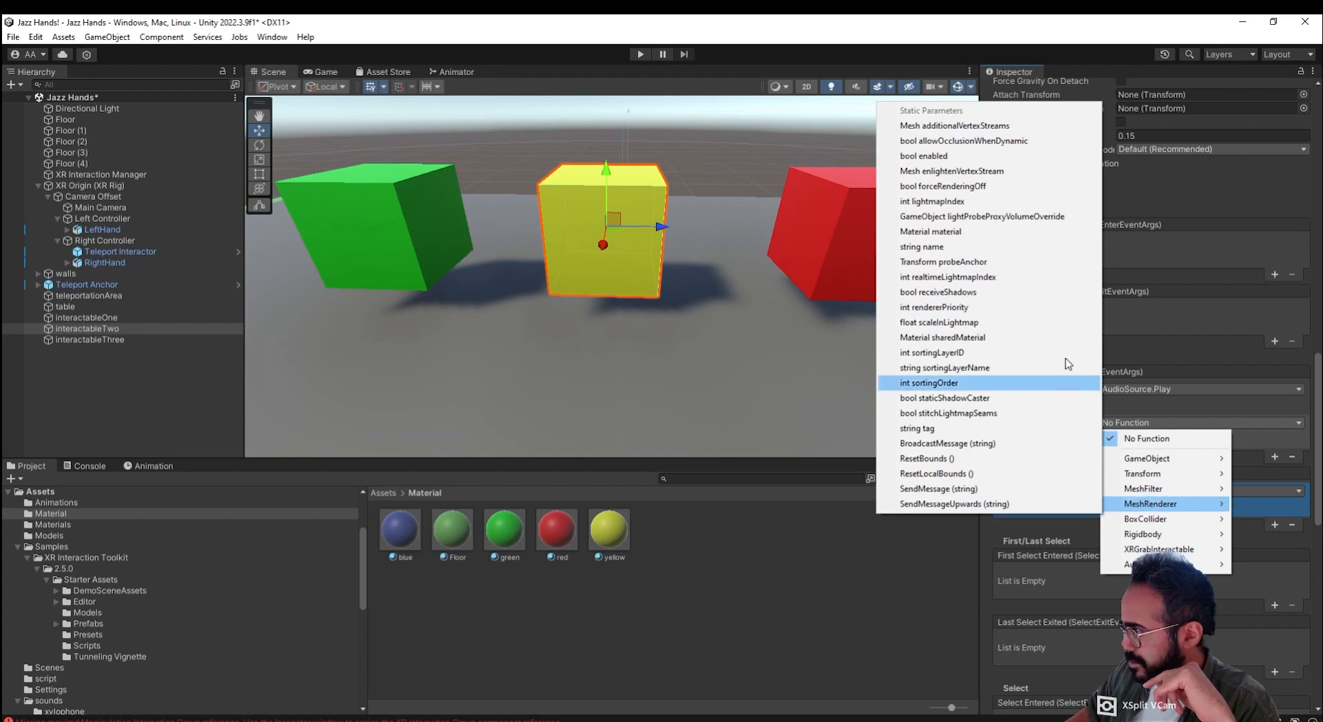
click(1041, 231)
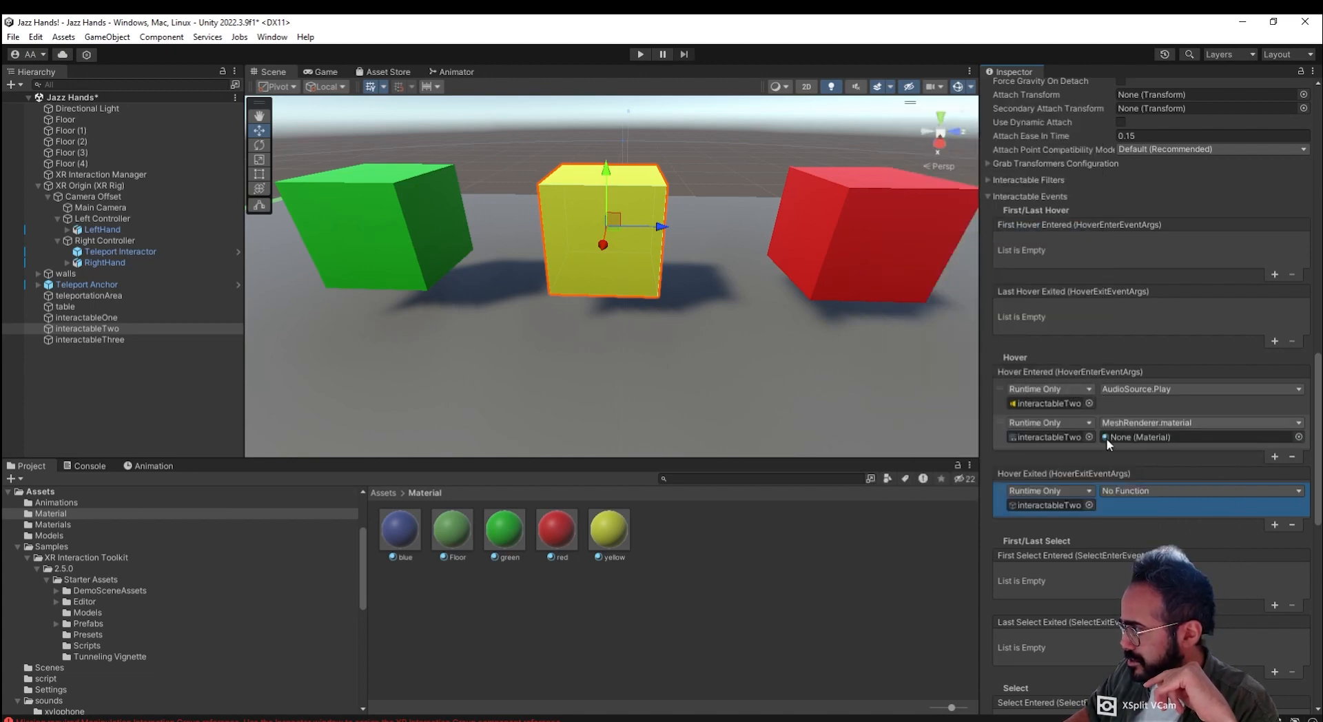
click(1133, 495)
mouse_move(1165, 572)
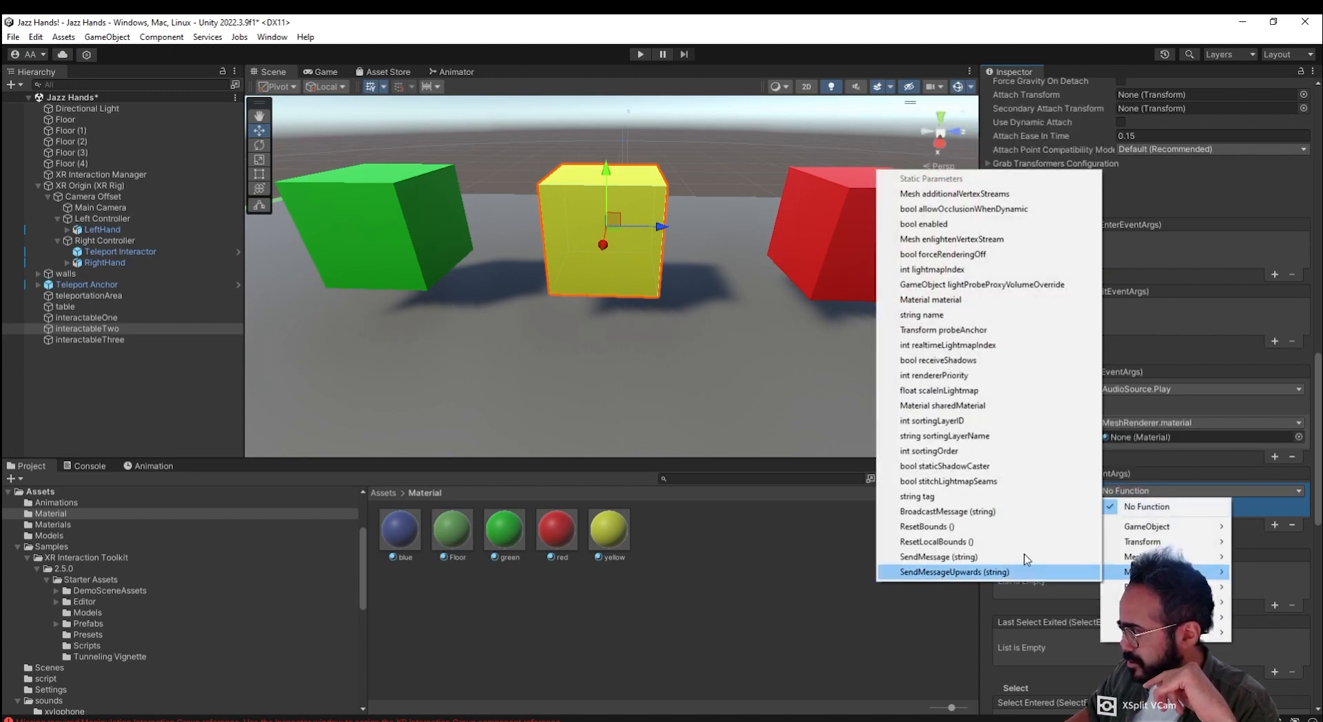
click(962, 299)
click(403, 541)
drag(404, 541, 1123, 435)
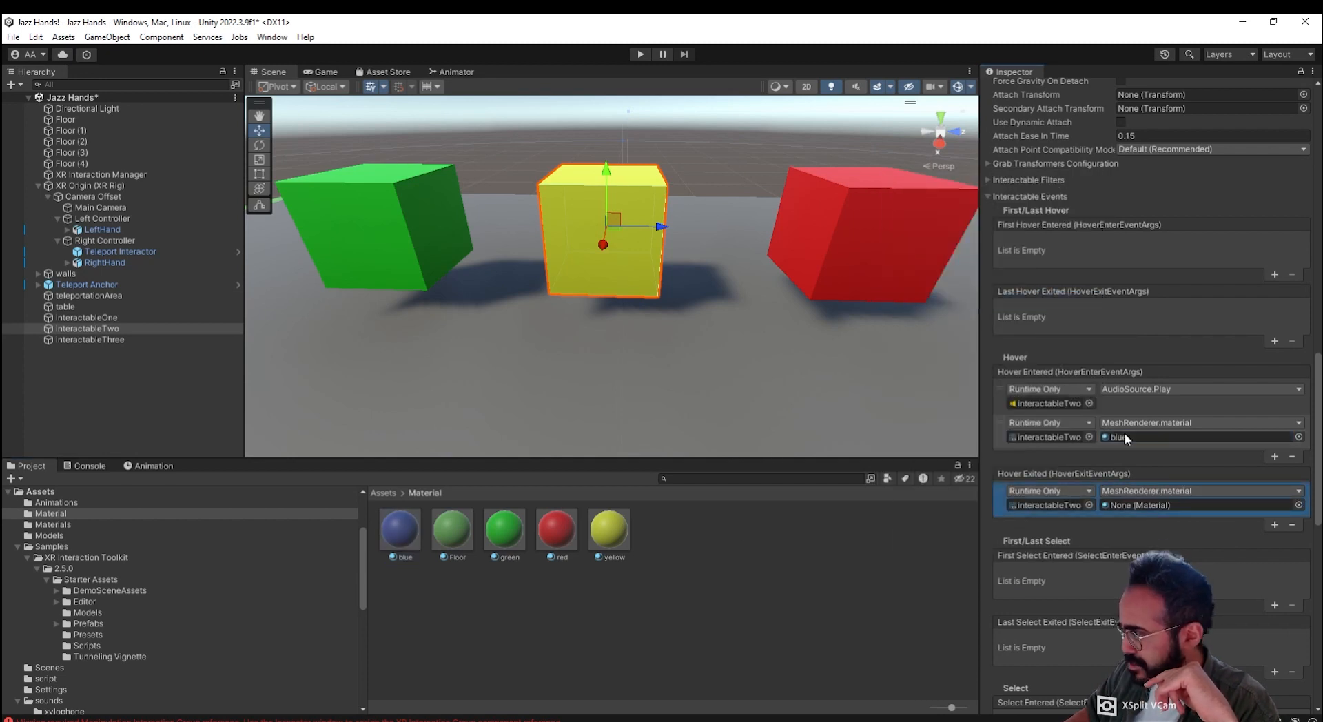
drag(606, 535, 1126, 505)
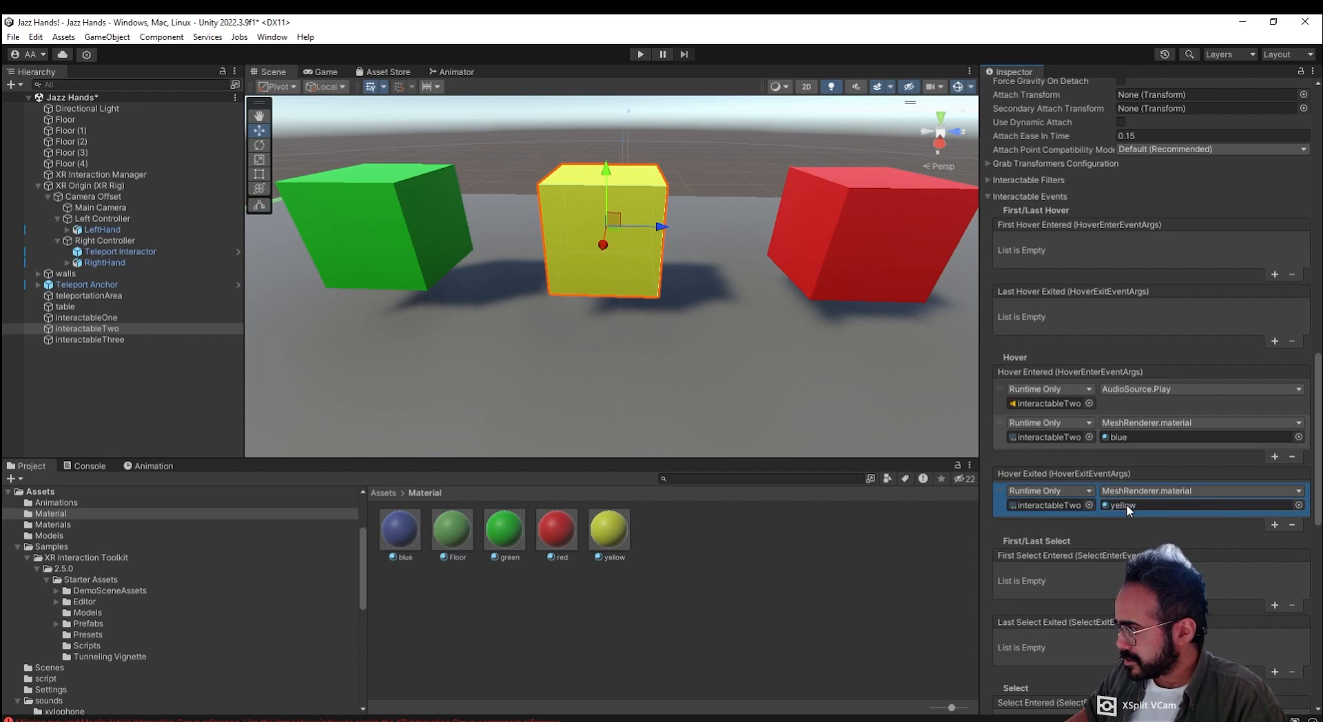
Step: Add a second Hover Entered entry and a Hover Exited entry to interactableThree, both with interactableThree as the target object
click(76, 341)
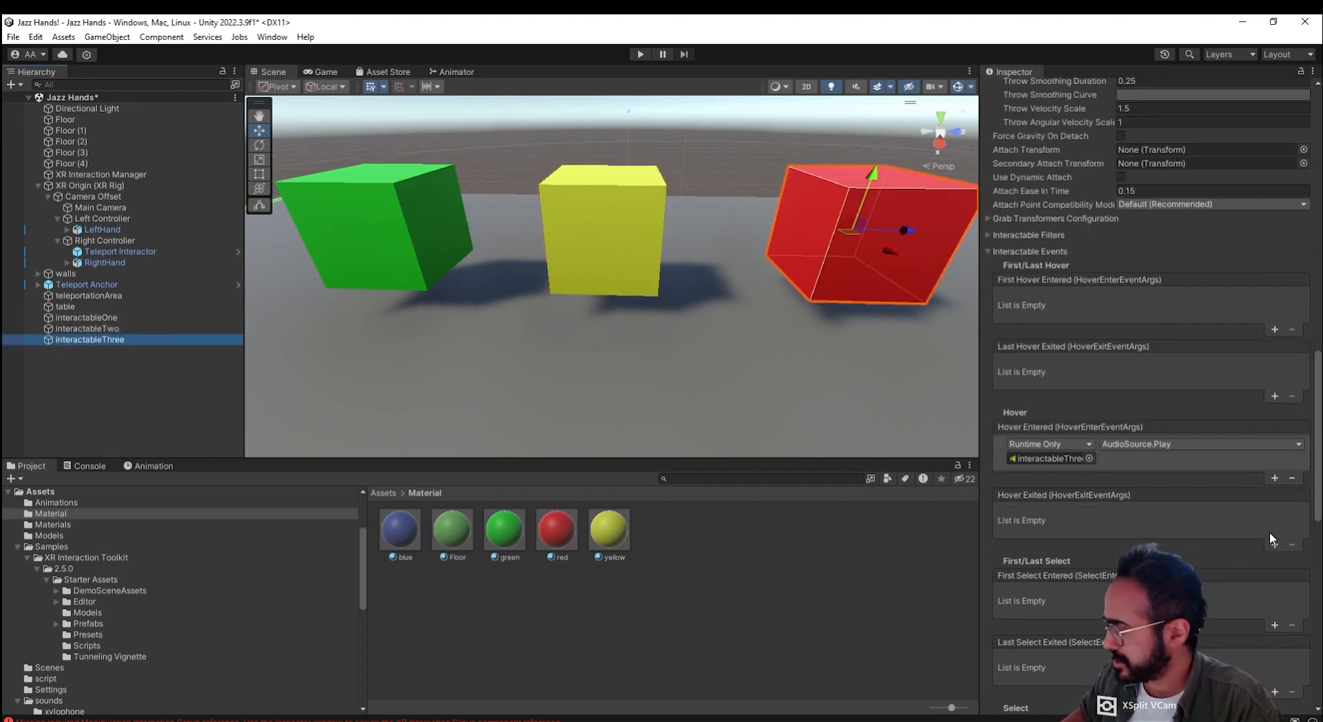
click(1273, 479)
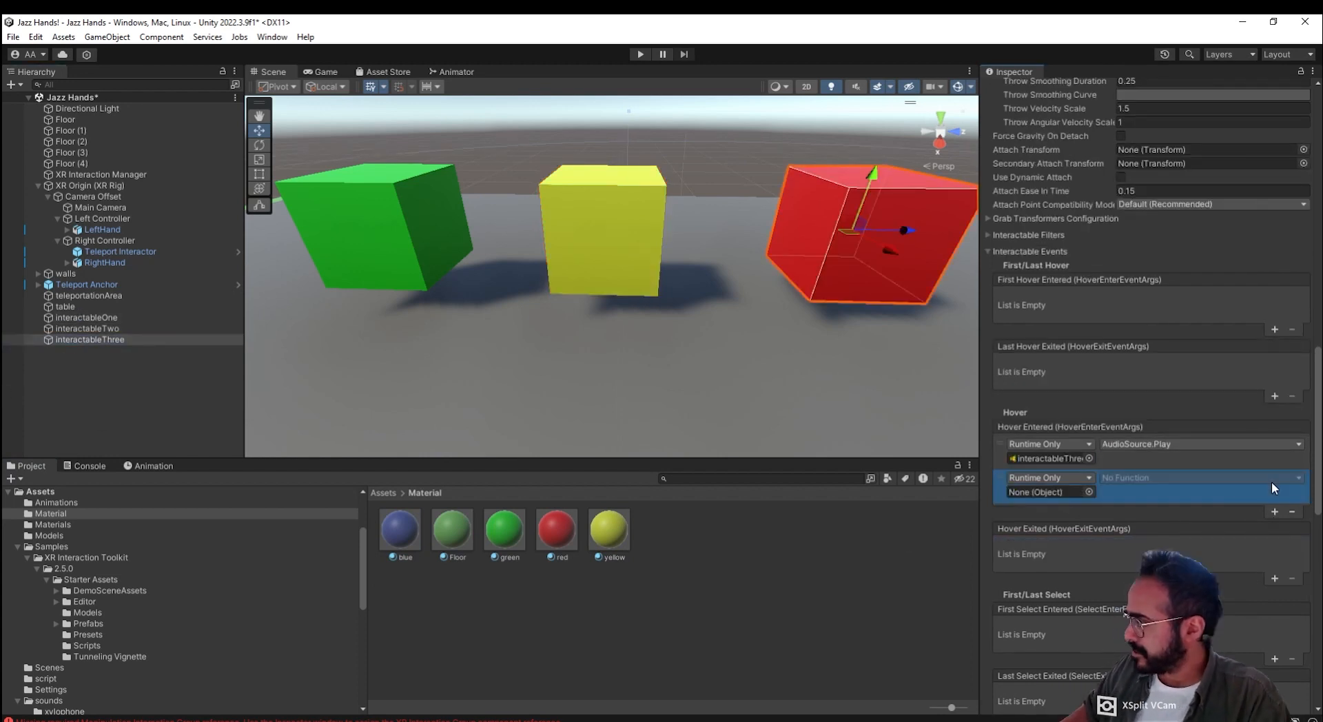
click(1275, 577)
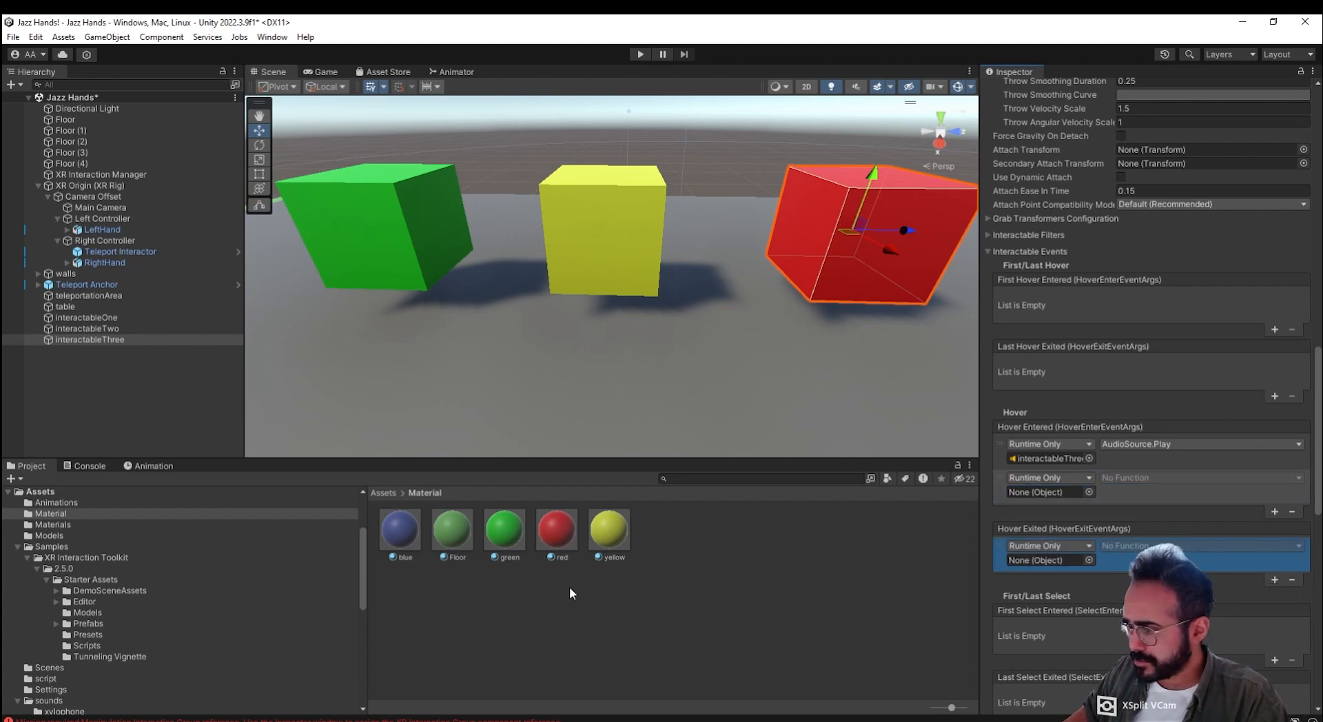
drag(133, 339, 1023, 494)
click(1133, 477)
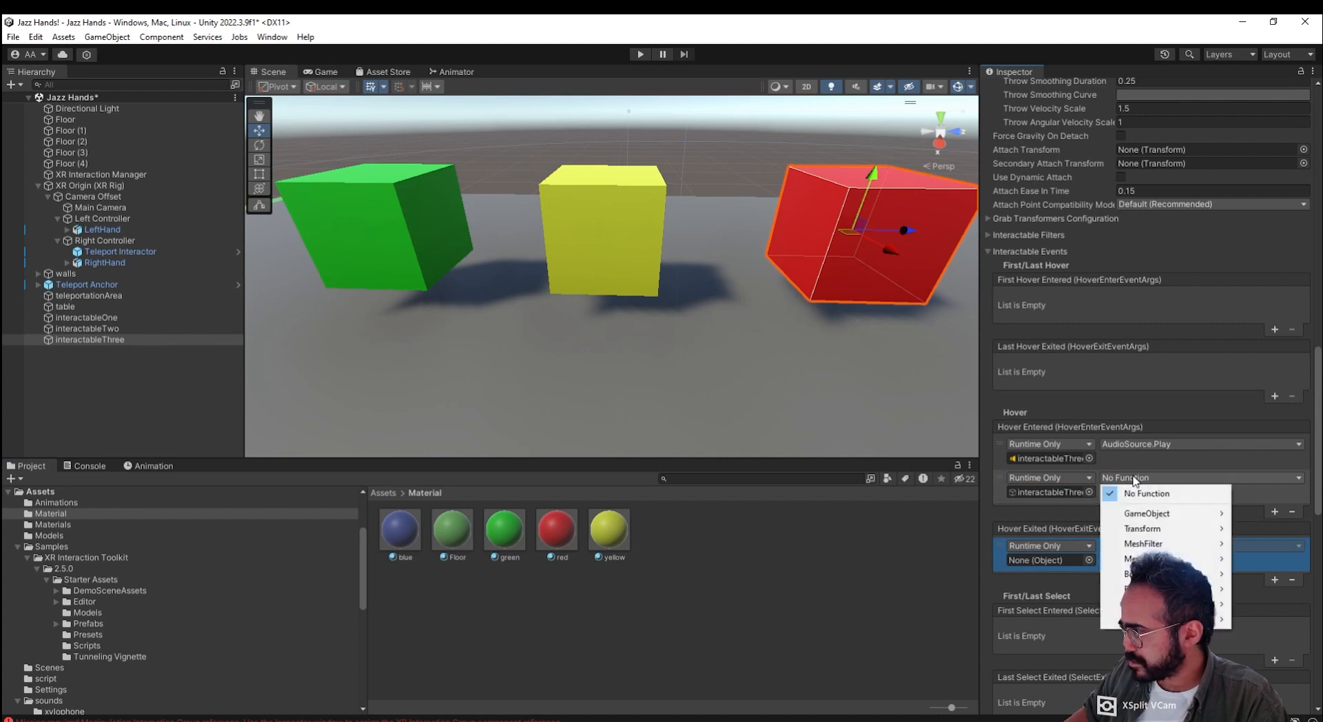
drag(98, 340, 1036, 560)
Step: Set interactableThree's new hover entries to MeshRenderer.material, with blue for Hover Entered and red for Hover Exited
click(1116, 479)
mouse_move(1138, 559)
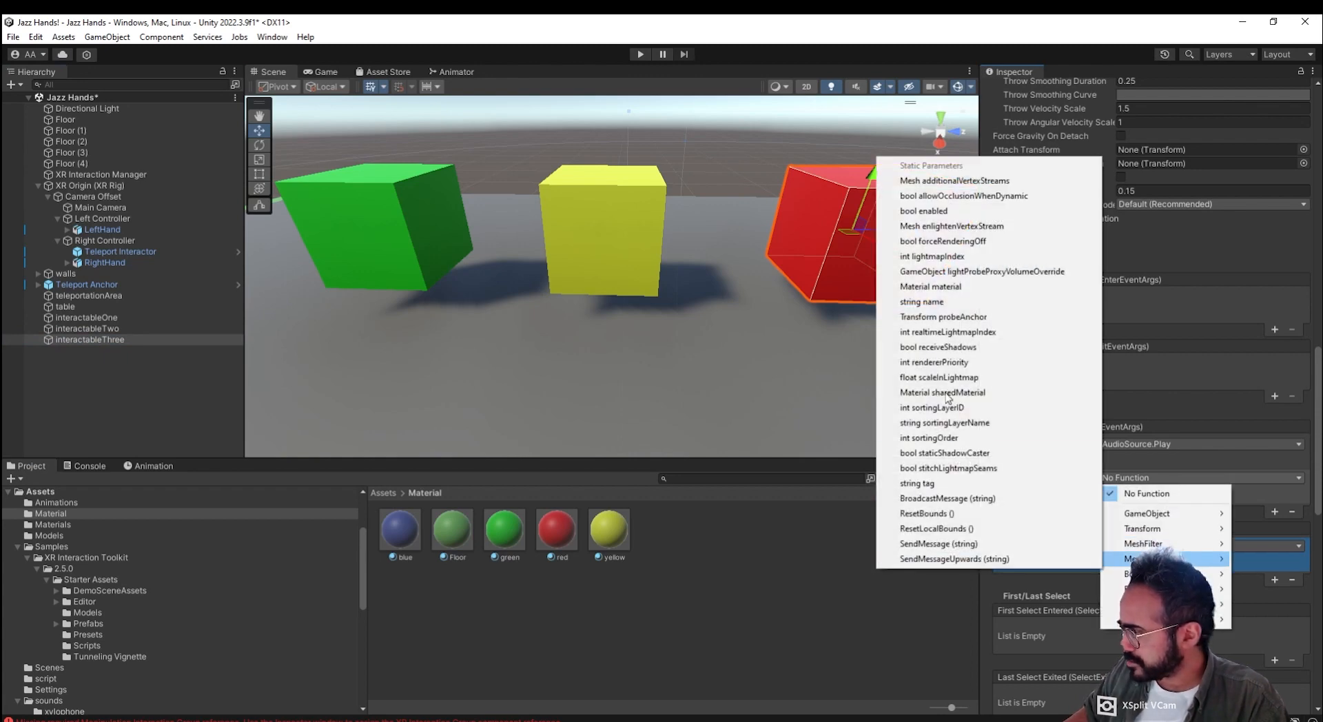
click(947, 287)
click(1172, 546)
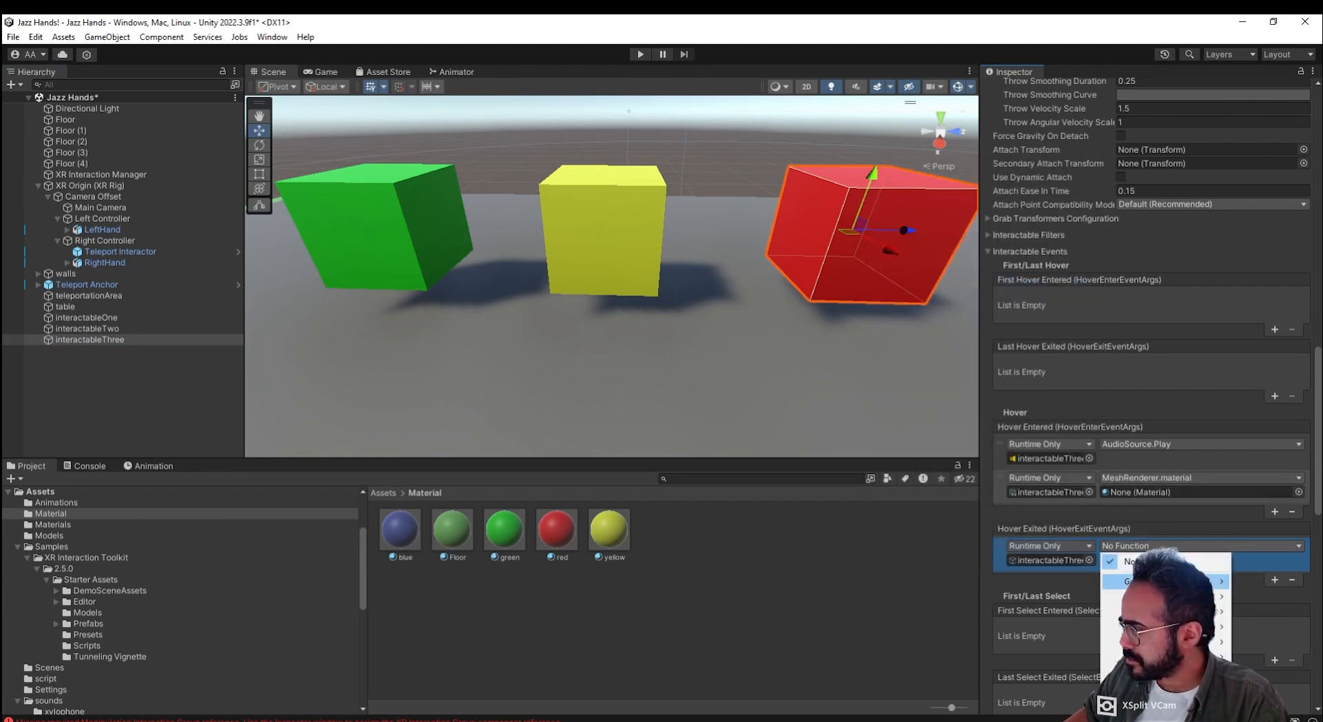
mouse_move(1165, 626)
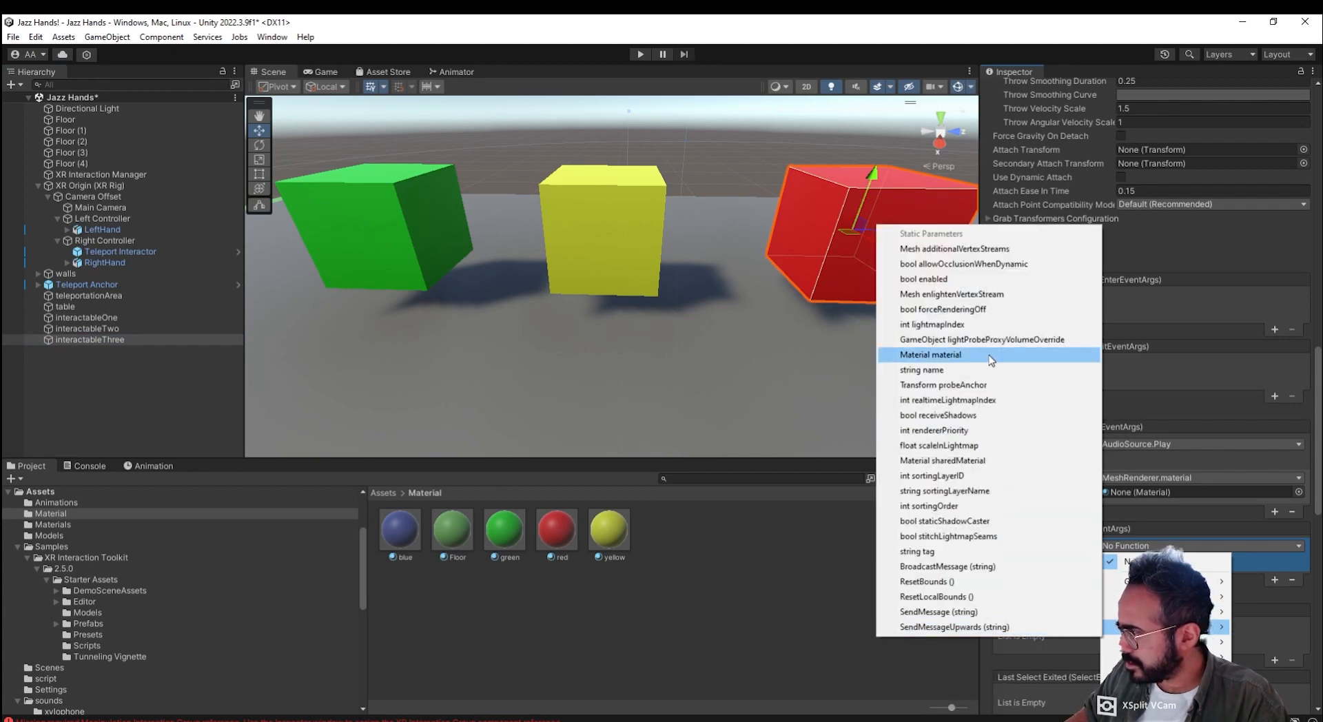
click(979, 355)
drag(398, 531, 1124, 497)
drag(551, 530, 1185, 560)
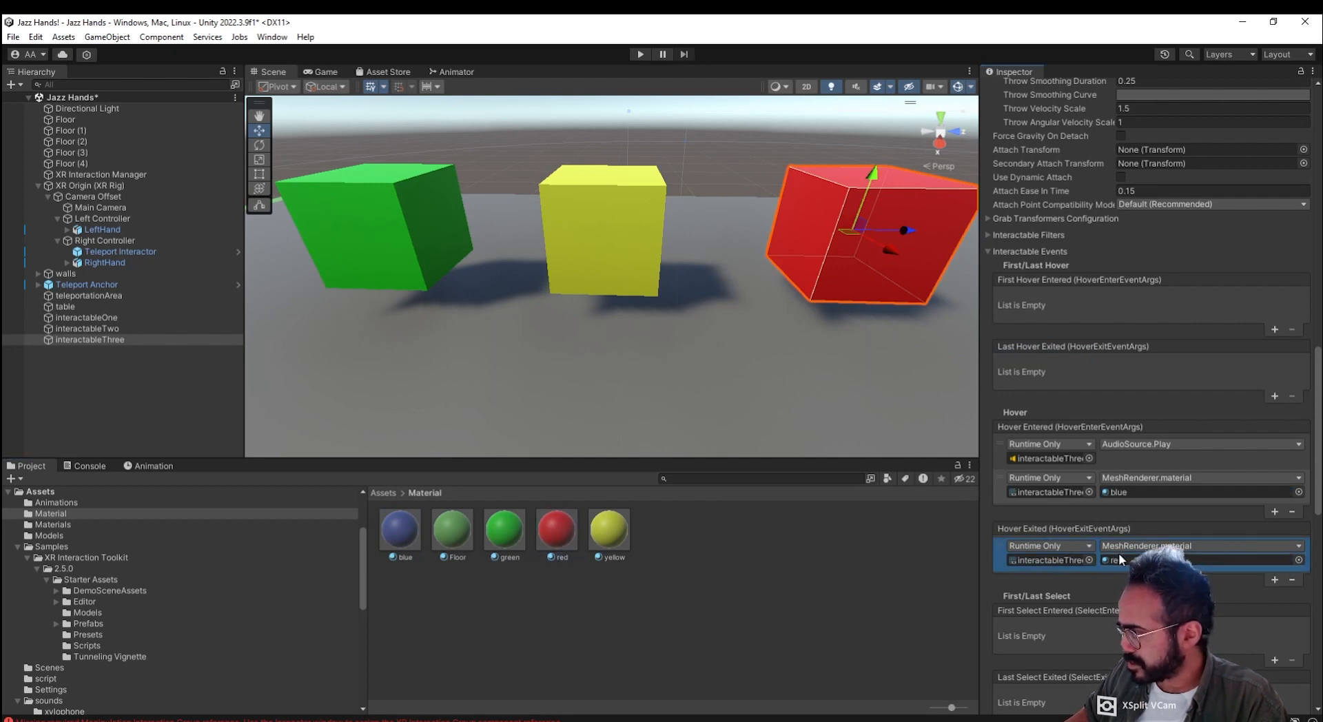
scroll(1055, 597, up, 3)
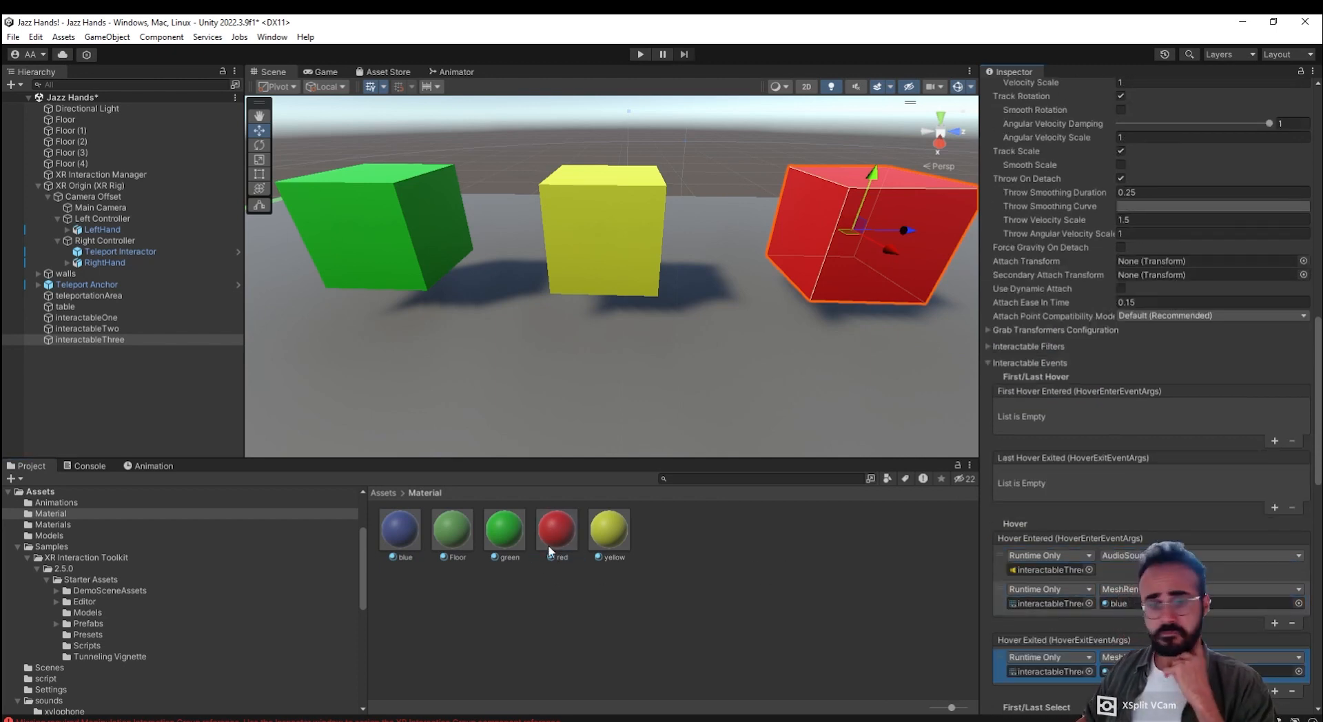
Step: Test the scene in Play mode, checking the Scene and Game views, and stop it
click(633, 52)
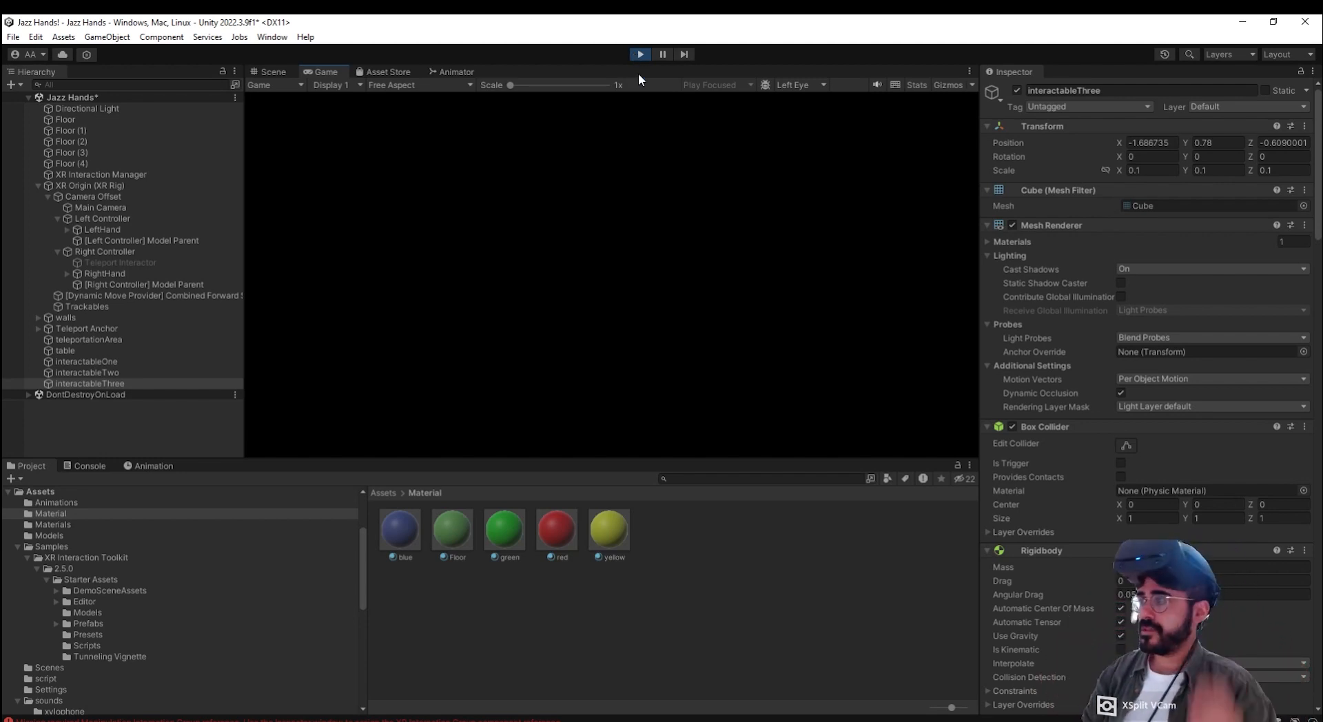
click(278, 72)
click(313, 72)
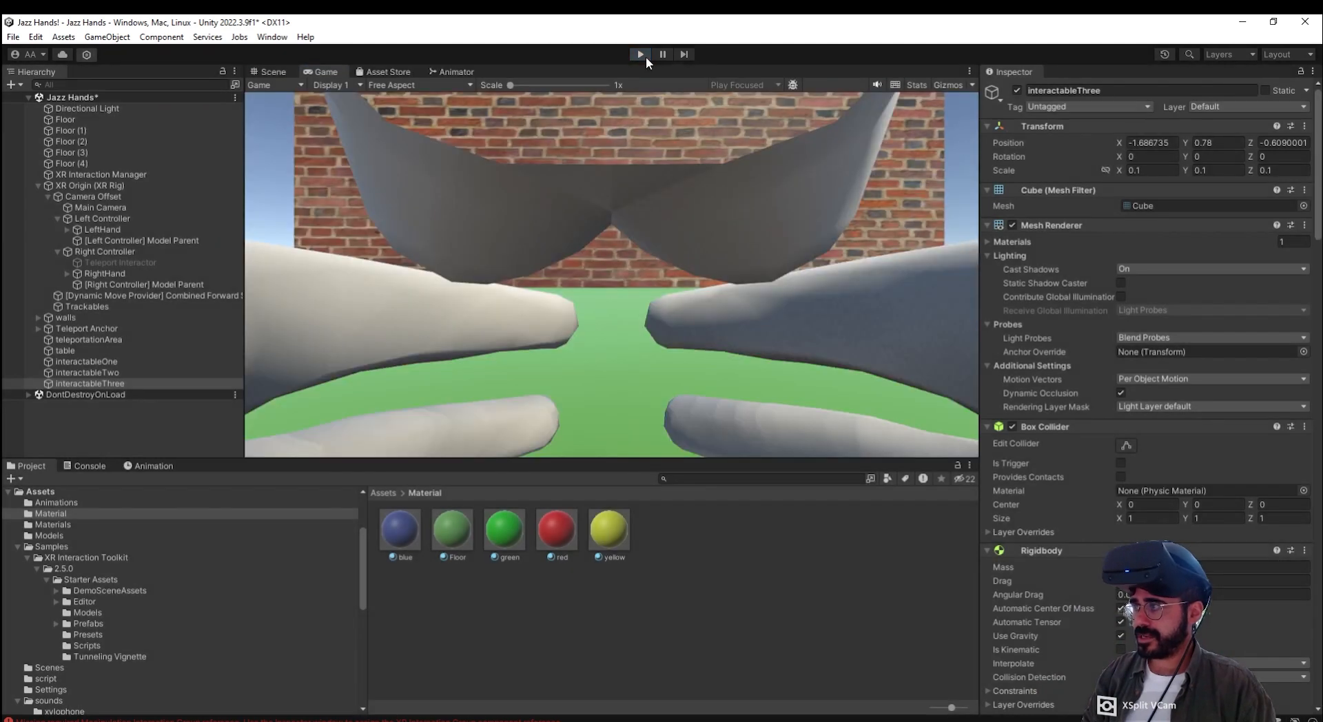
click(646, 56)
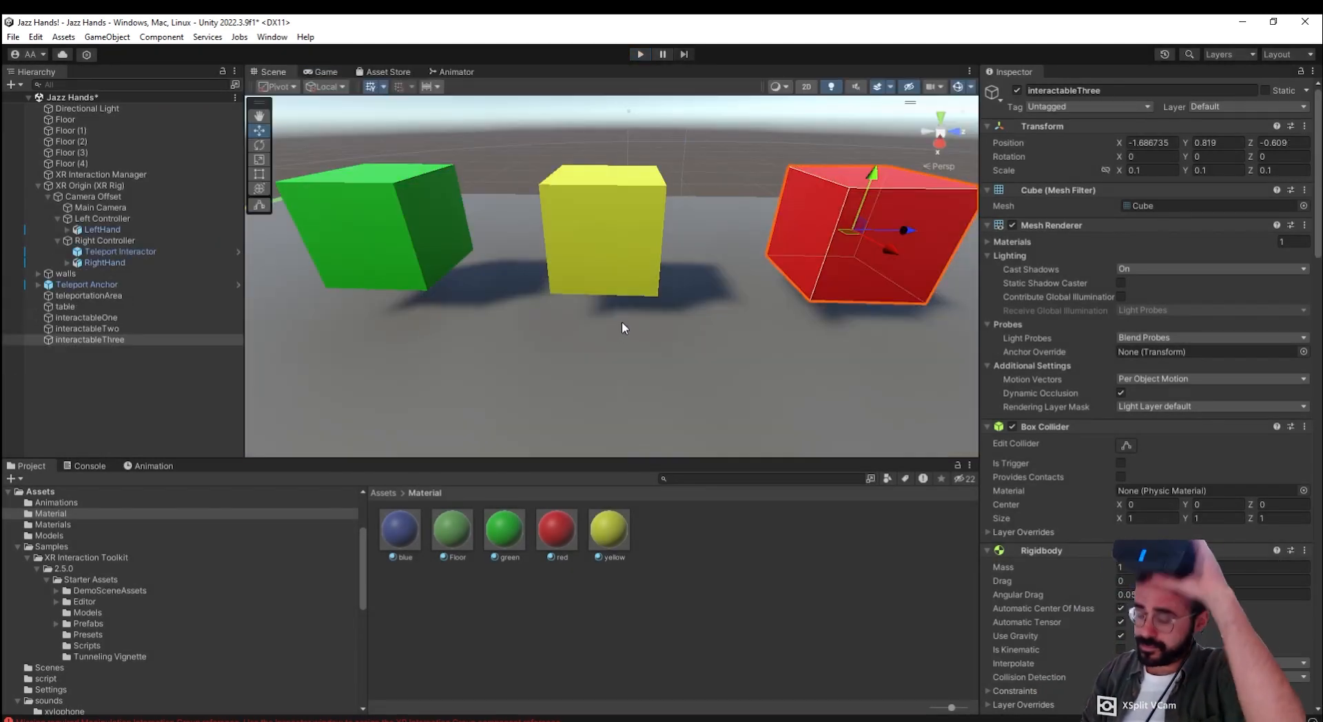
Step: Expand interactableOne's Audio Source component and turn off Play On Awake
click(184, 318)
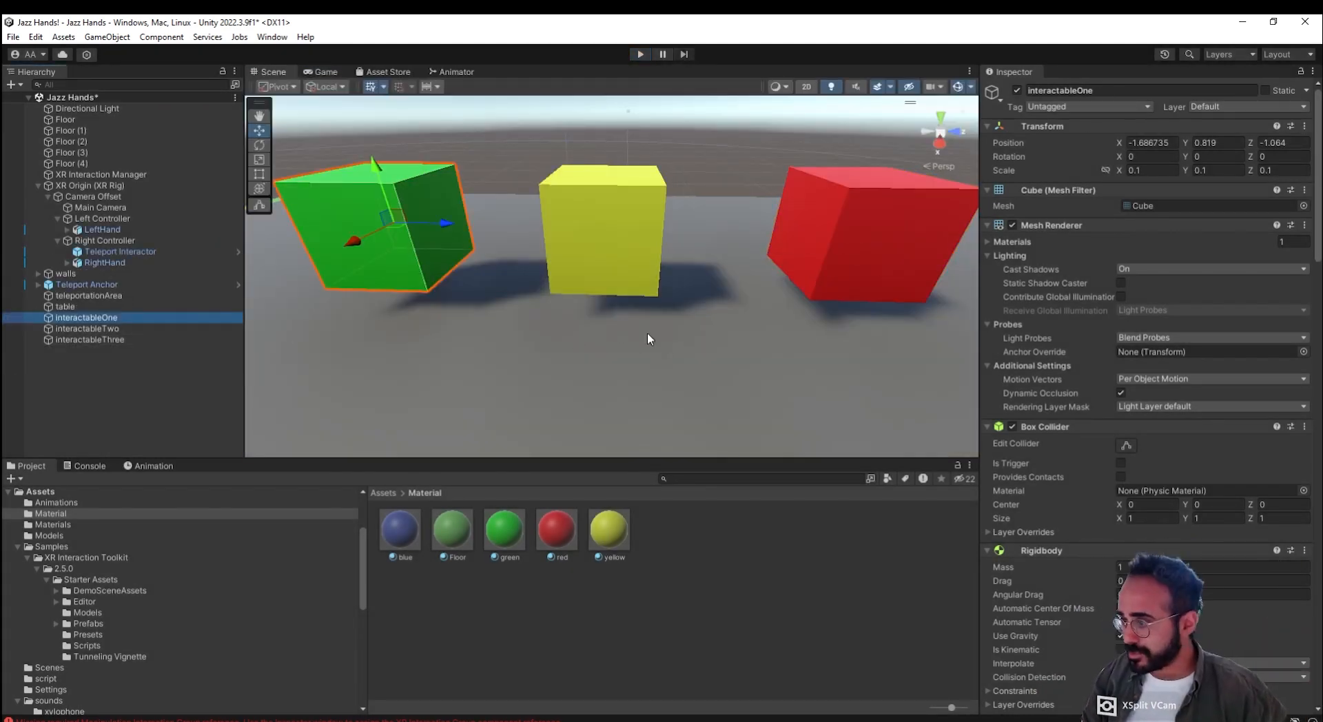
scroll(1073, 573, down, 5)
scroll(1075, 575, down, 20)
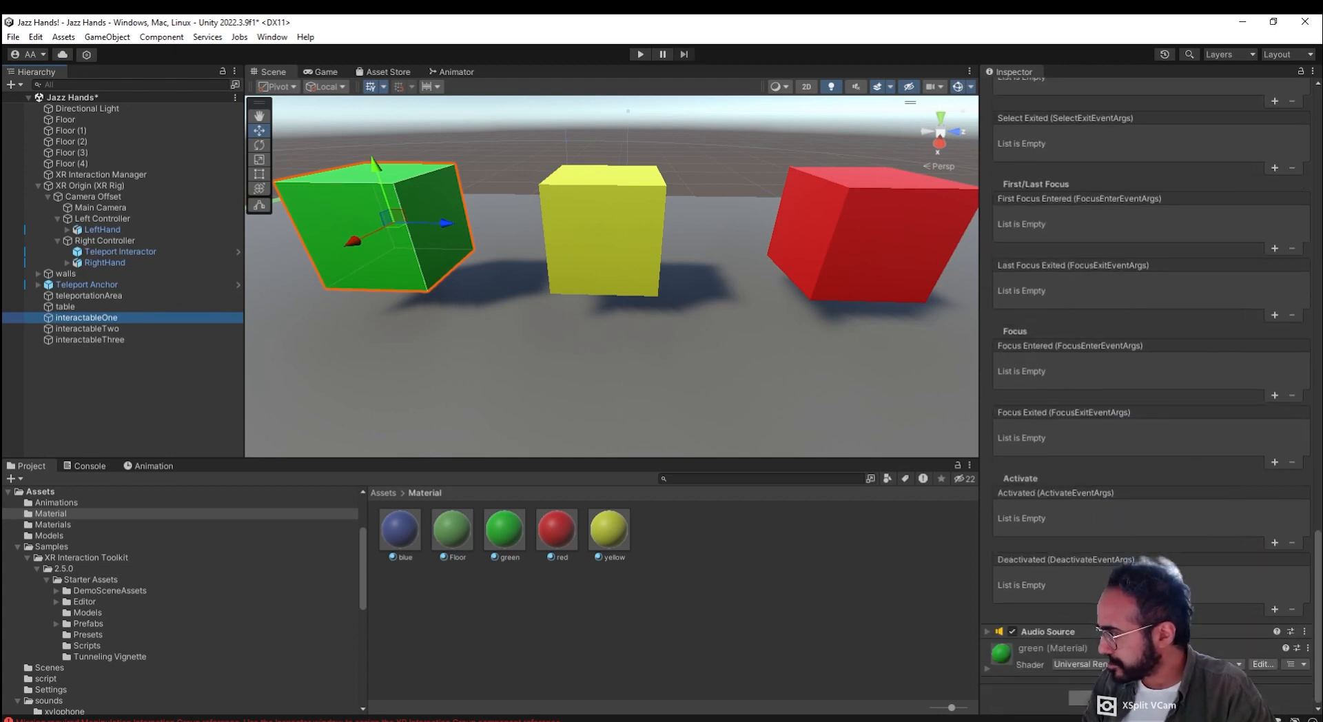
click(1048, 632)
scroll(1066, 639, down, 3)
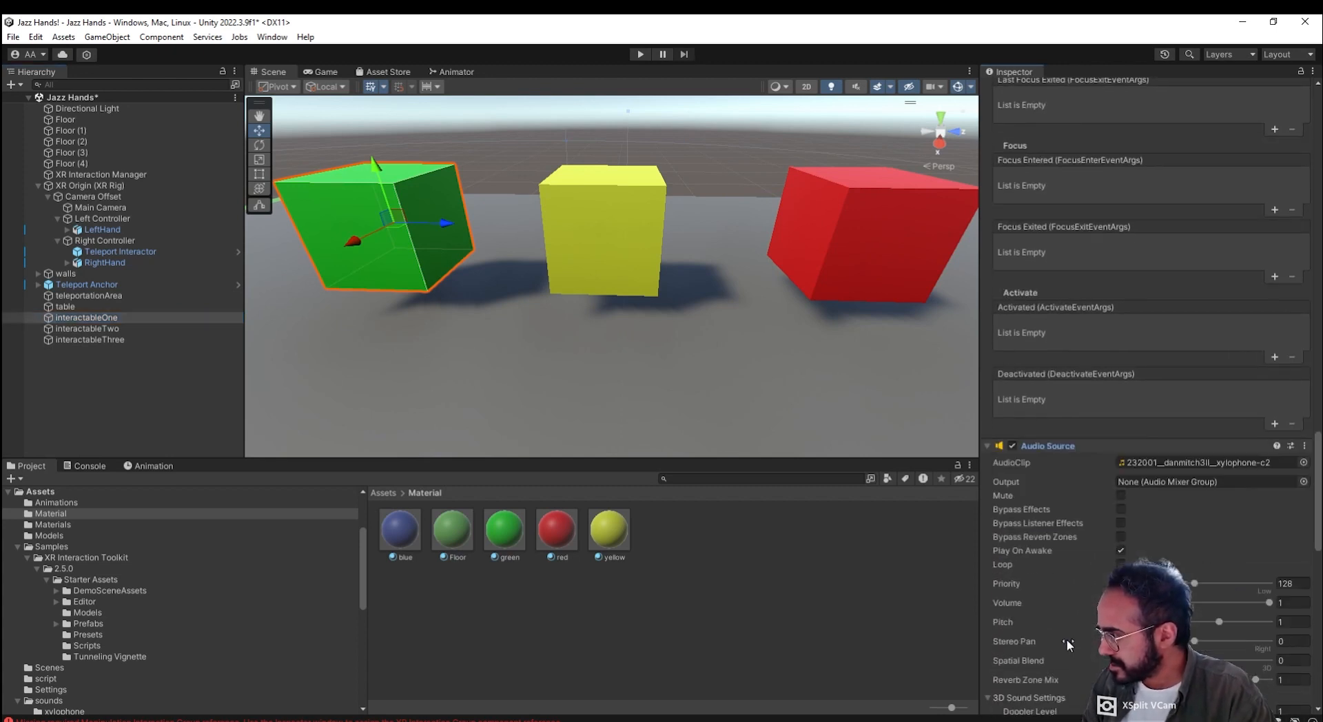
Step: Turn off Play On Awake in the Audio Sources of interactableTwo and interactableThree, and run the scene in Play mode
click(180, 329)
shift+click(175, 339)
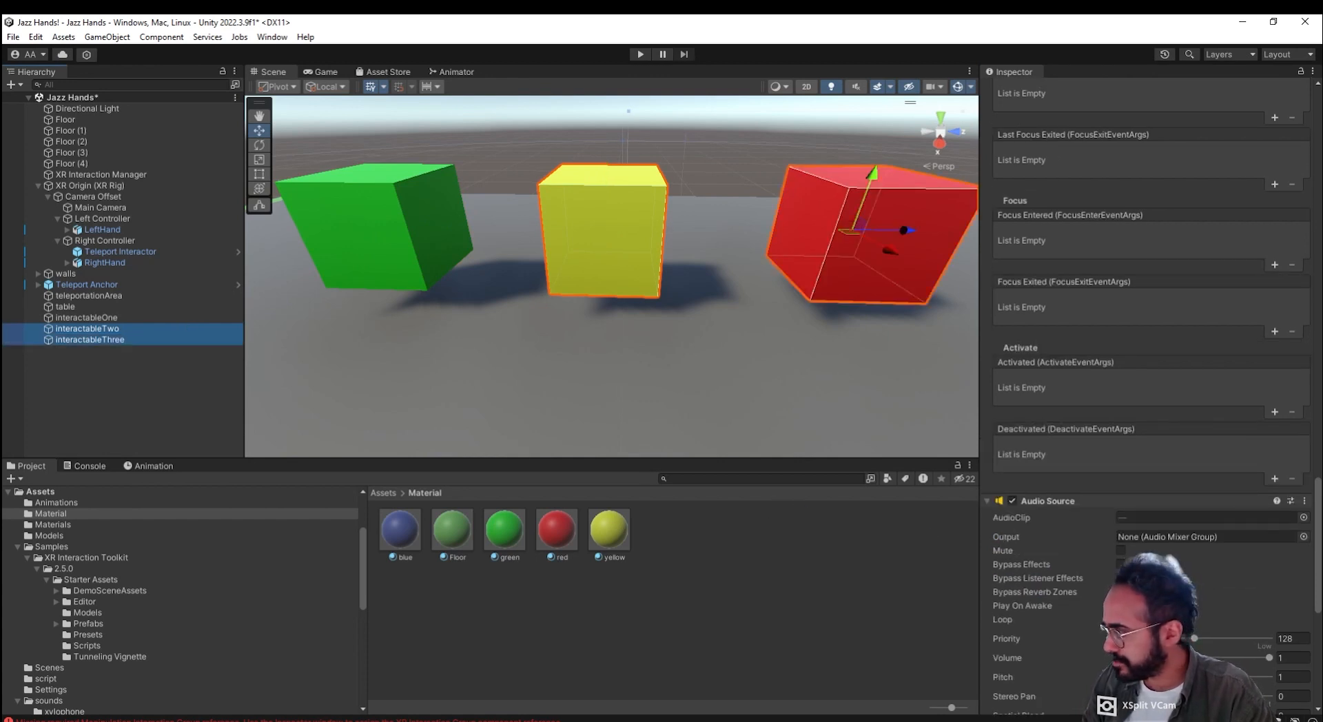
click(167, 340)
click(160, 329)
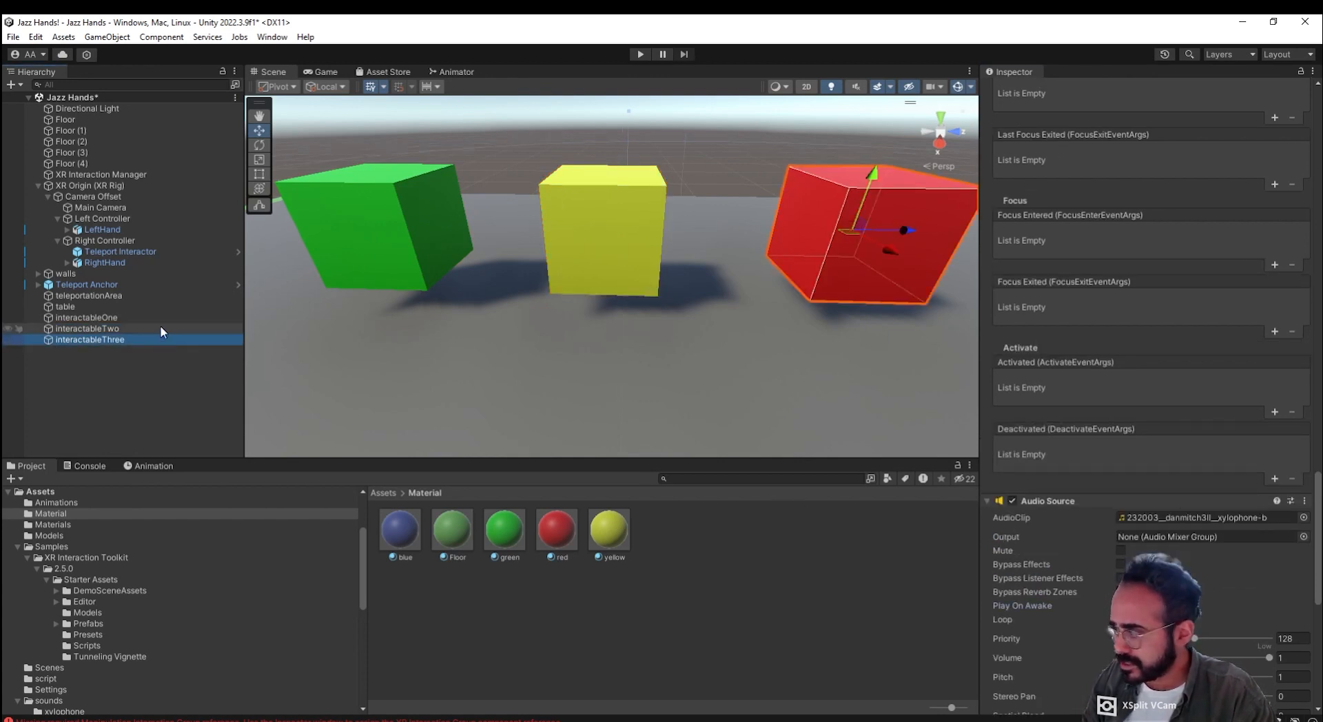
click(639, 54)
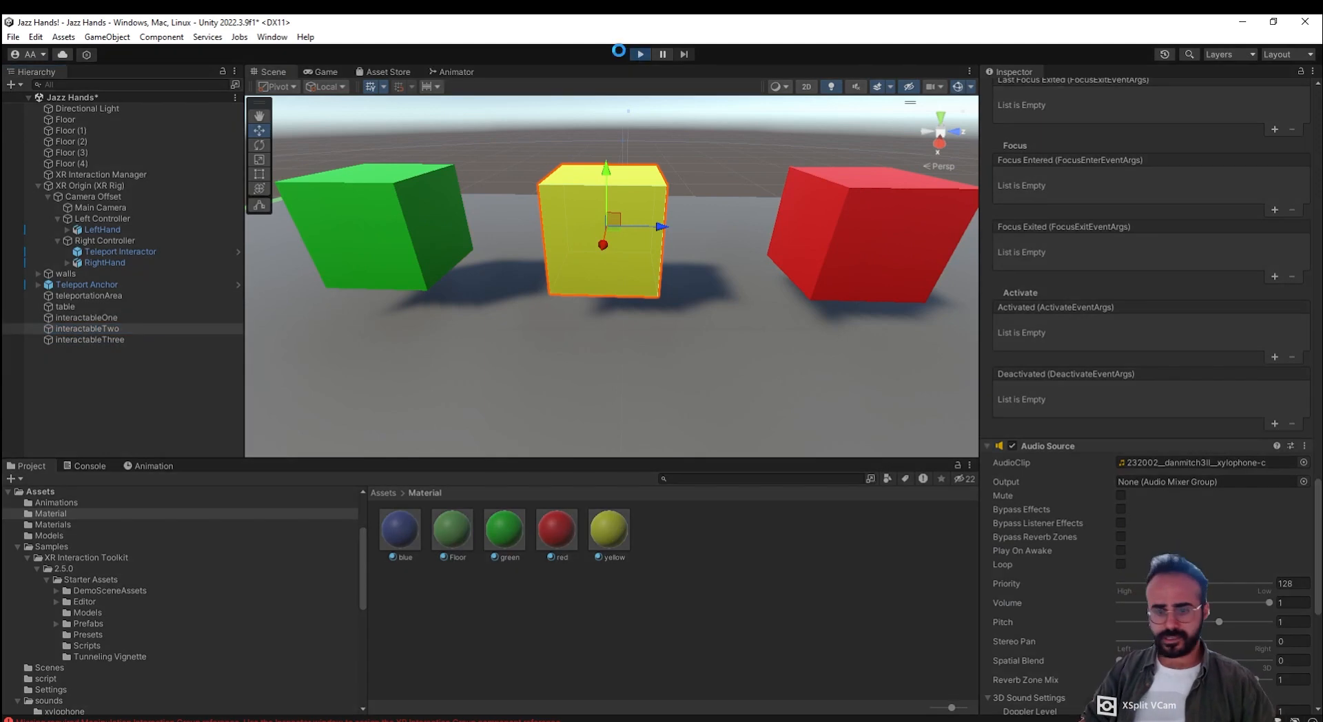
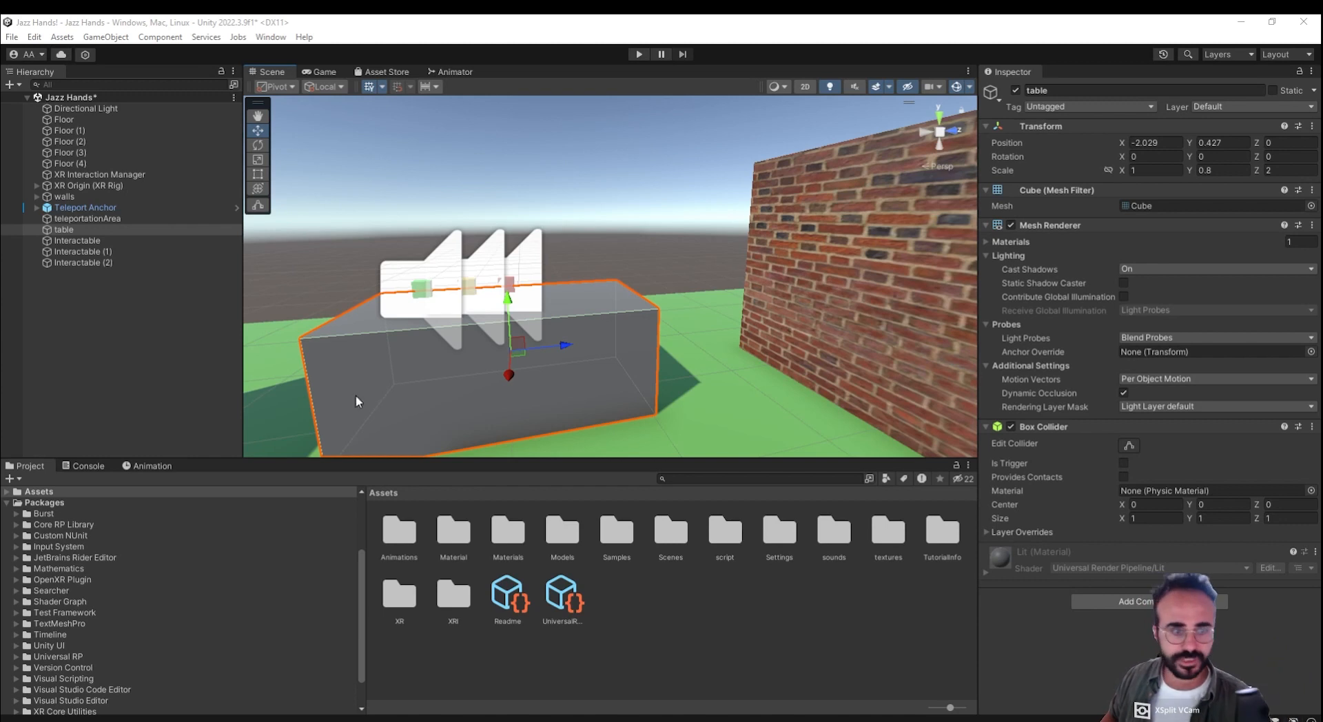
Step: Review the hover events in the first Interactable's XR Grab Interactable component, and test the scene in Play mode
click(167, 242)
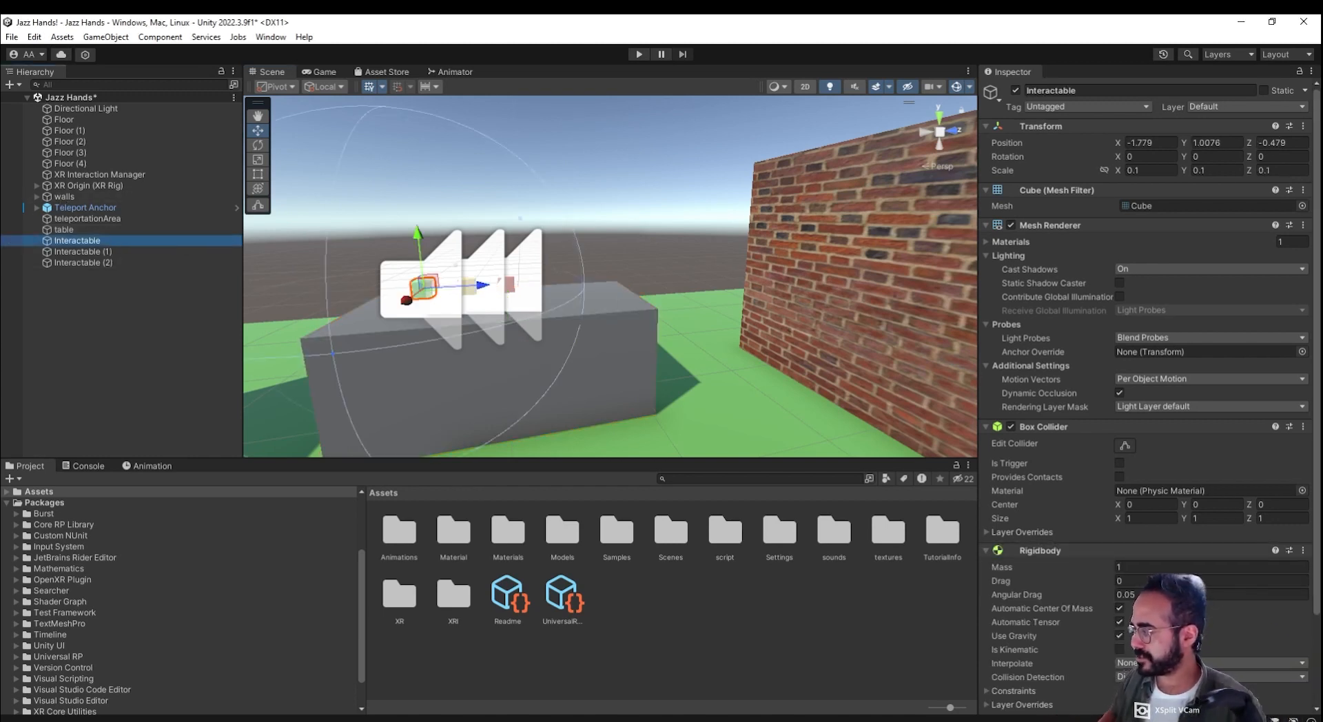
scroll(1132, 437, down, 3)
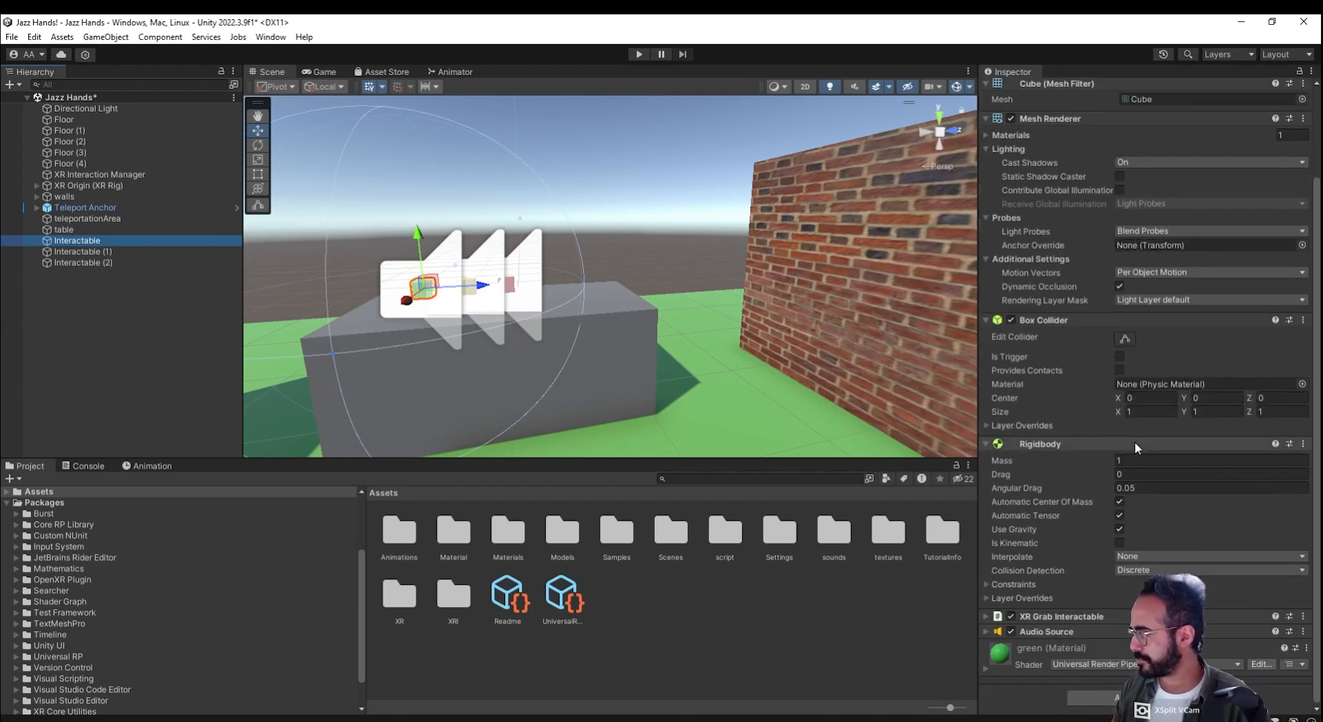
click(986, 618)
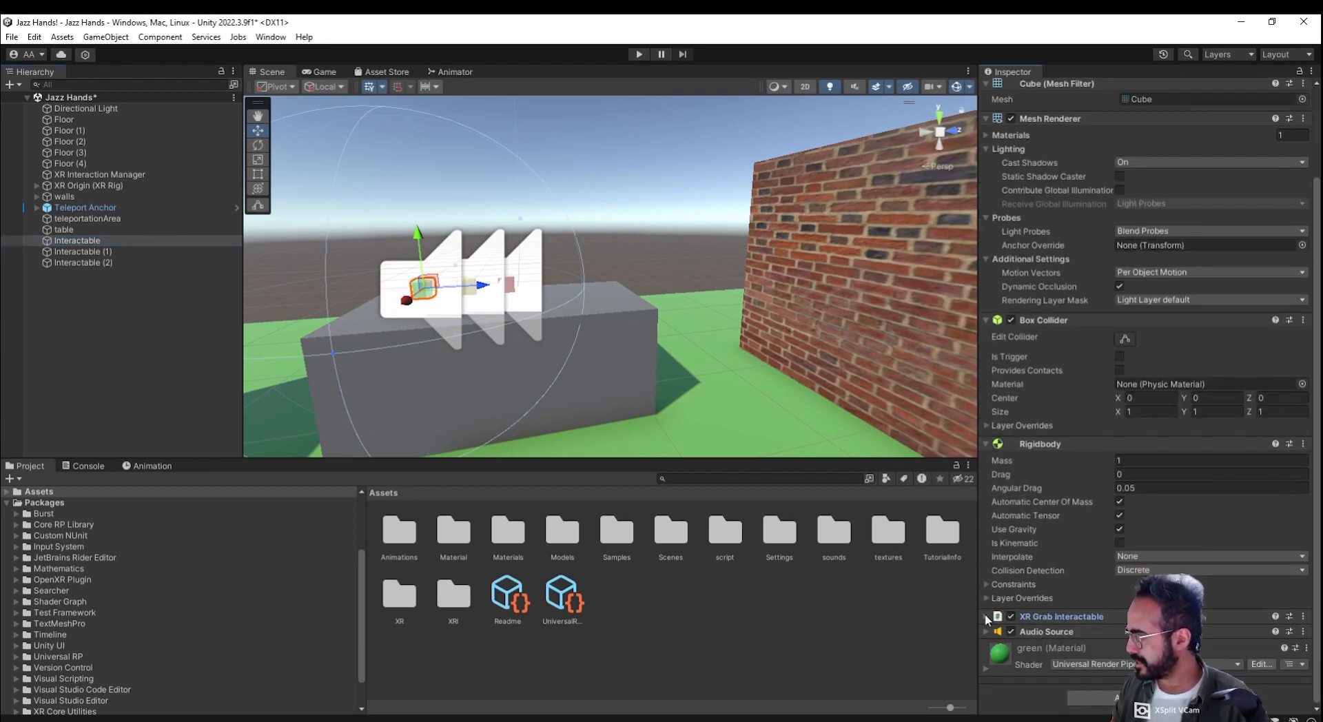
click(986, 617)
scroll(996, 508, down, 15)
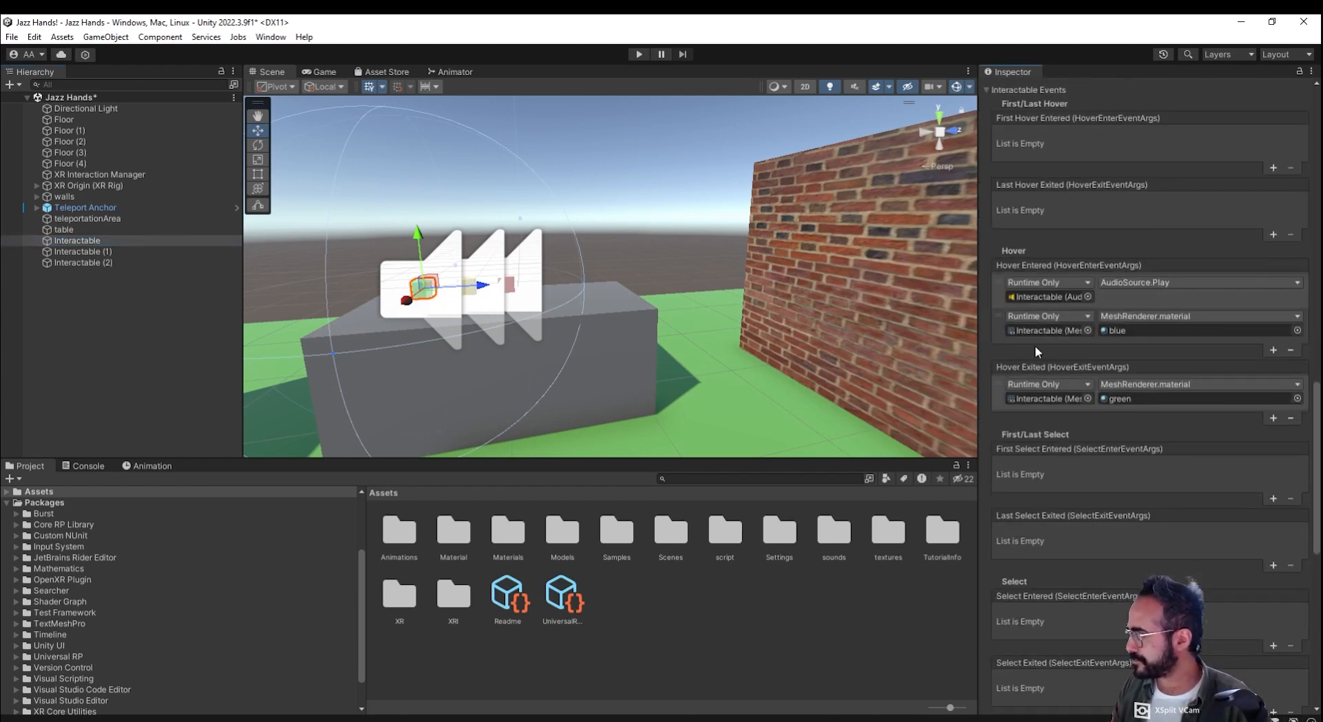
scroll(1039, 351, up, 6)
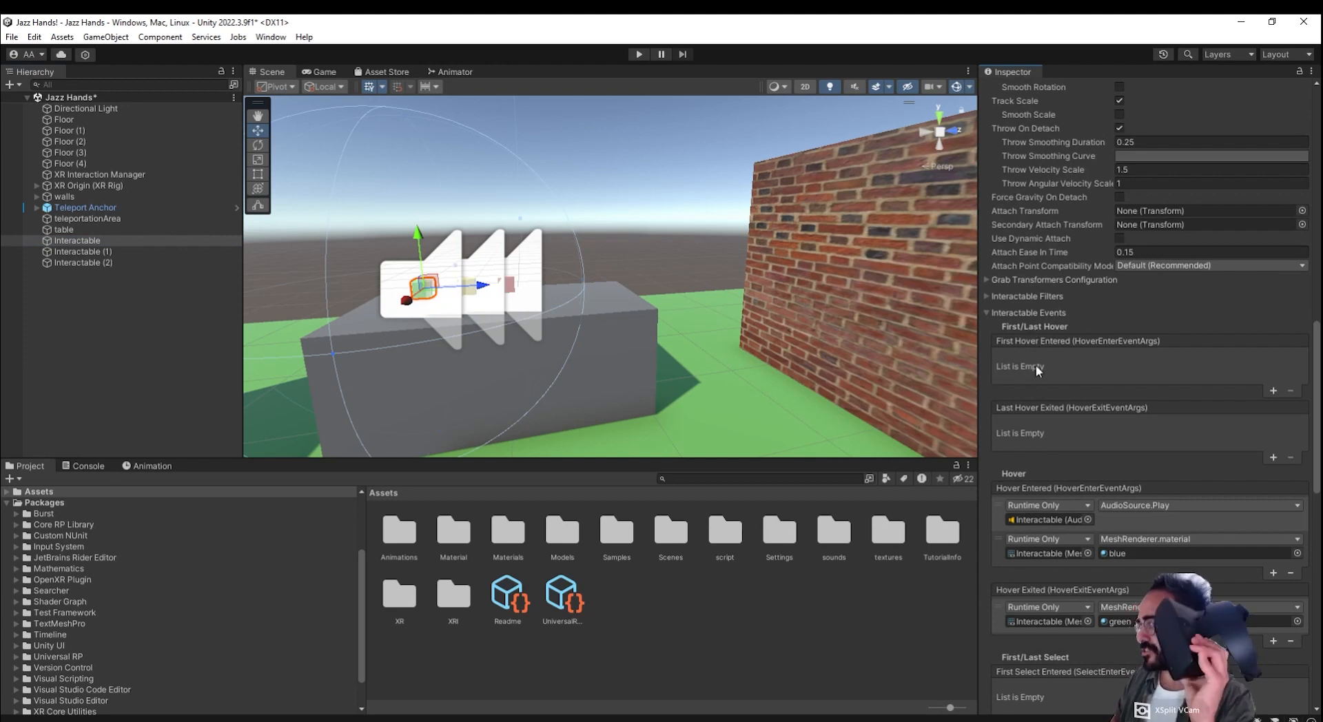
scroll(1136, 506, down, 2)
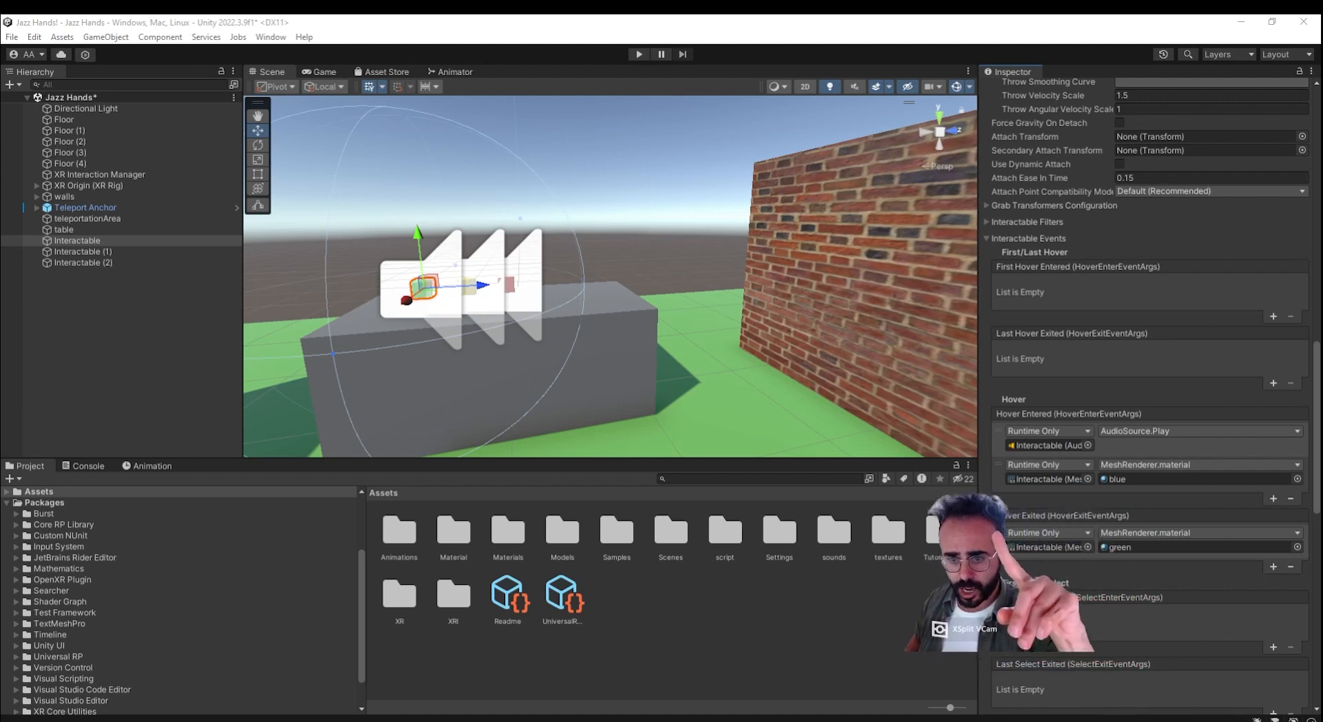
click(638, 54)
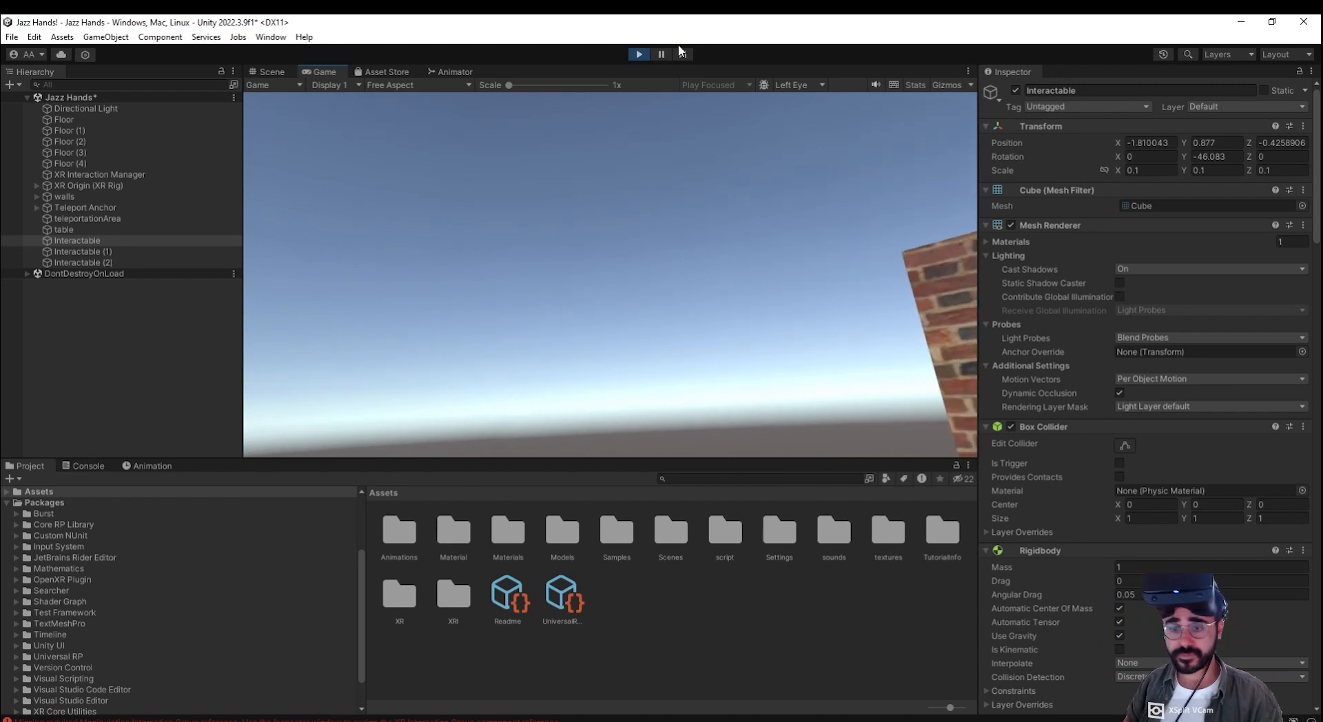
click(639, 54)
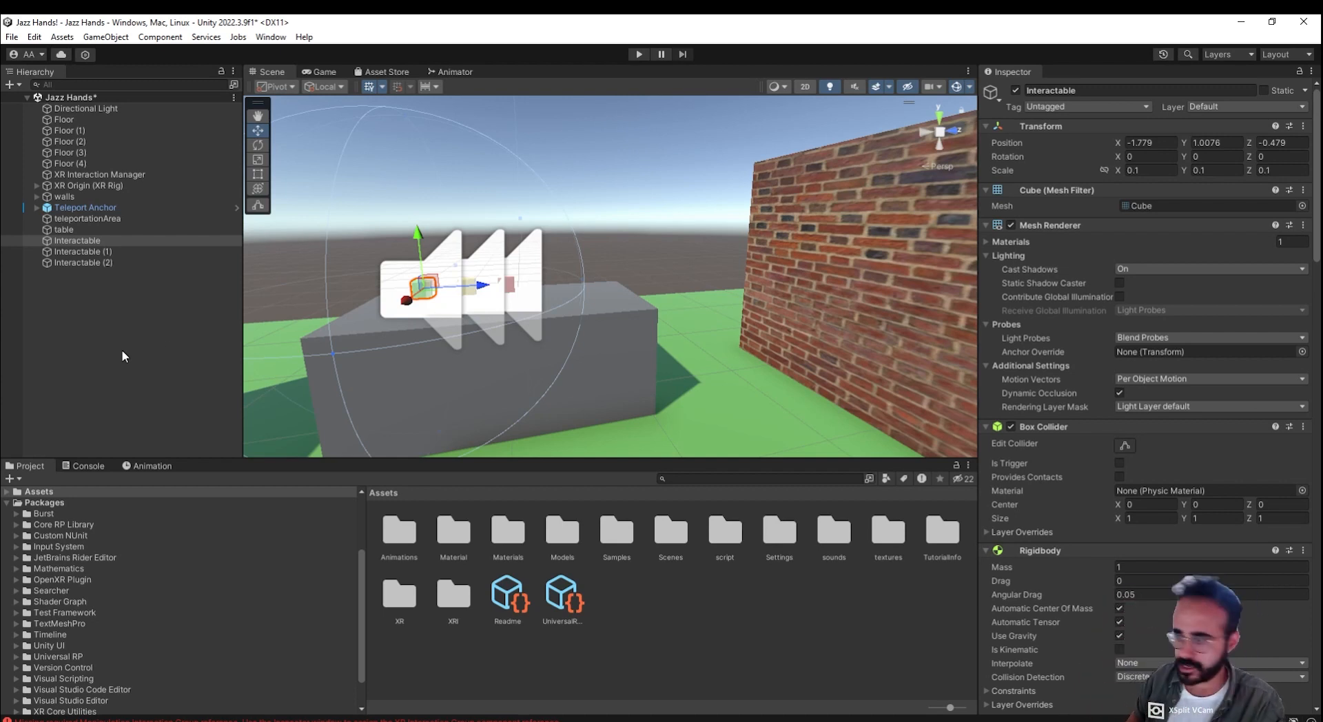
Step: Create an empty GameObject in the scene and name it theGunners
right_click(164, 334)
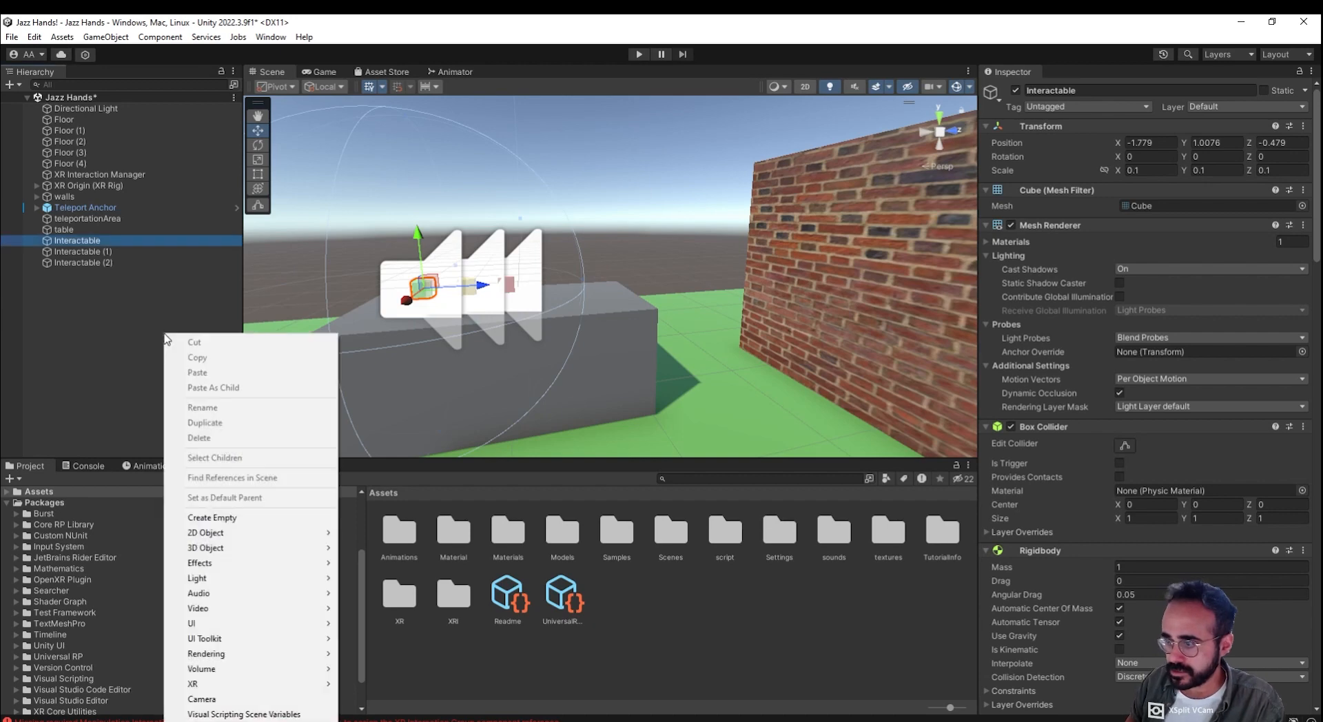
click(267, 527)
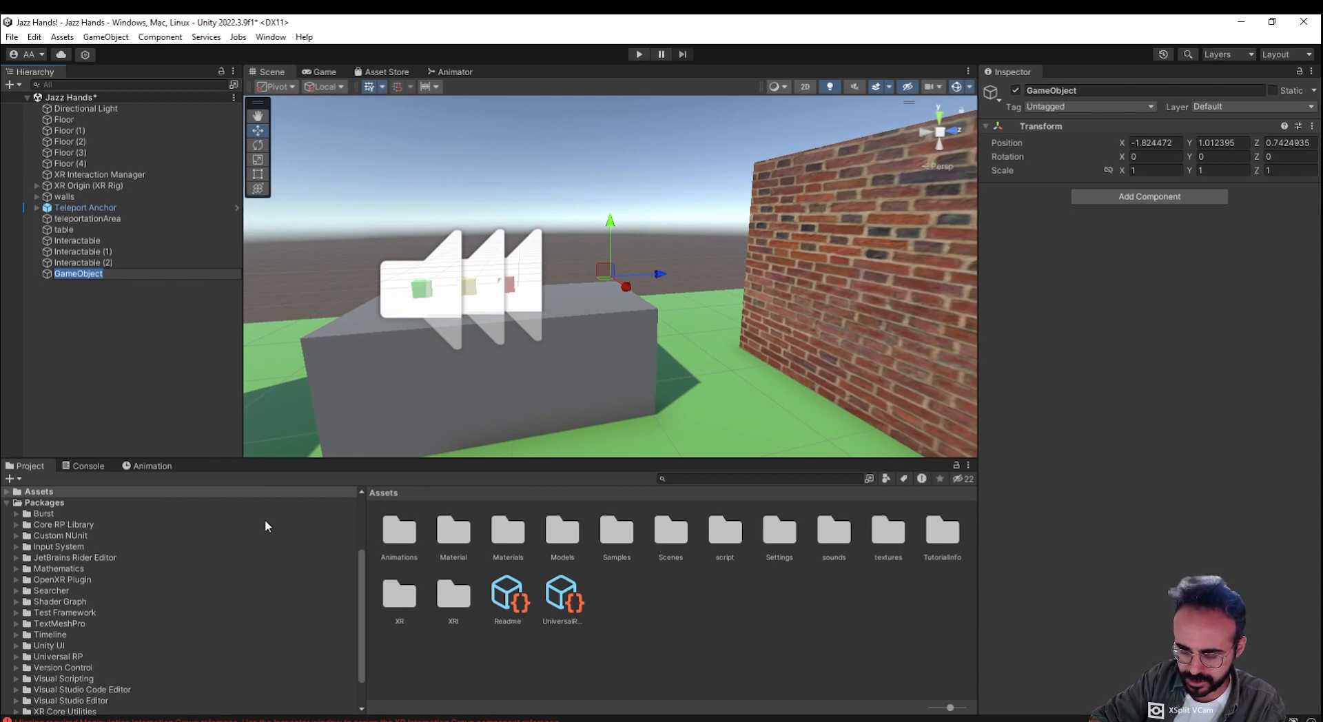
text(g)
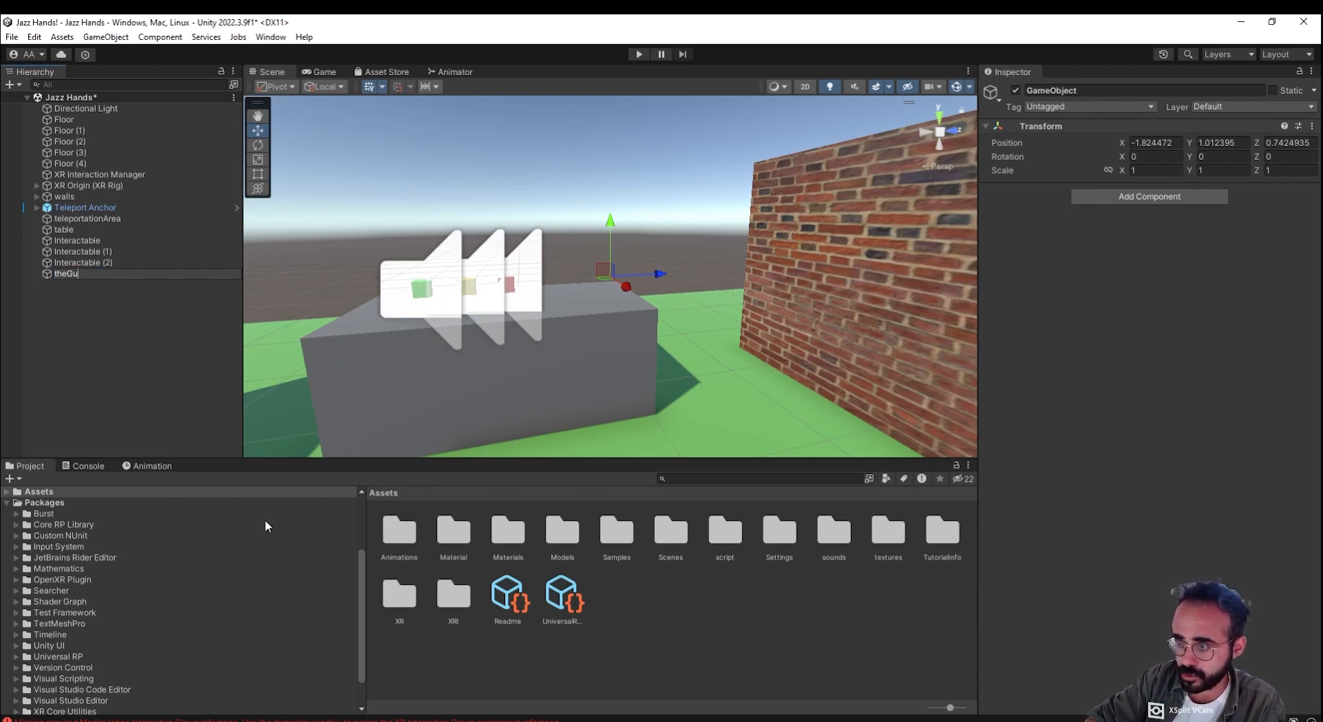
key(Return)
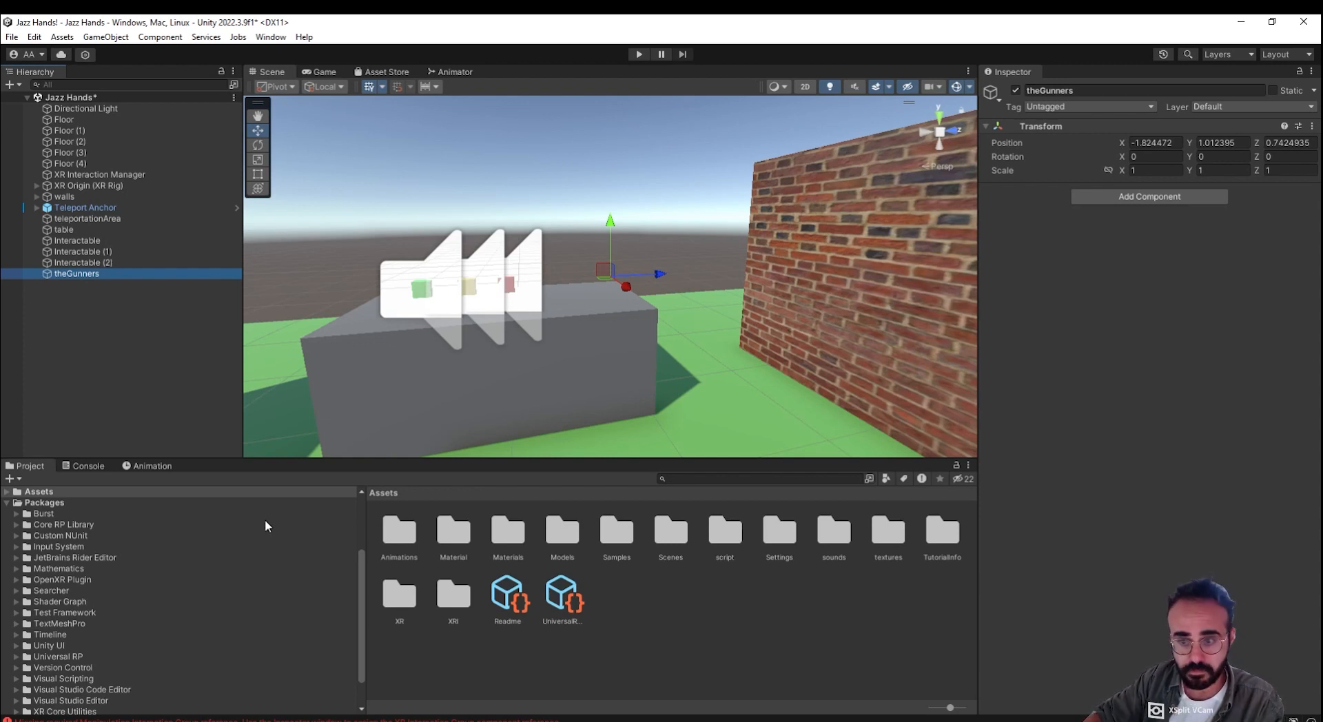
Step: Add a cylinder as a child of theGunners and set its rotation to 90 on Y and 90 on Z
right_click(93, 275)
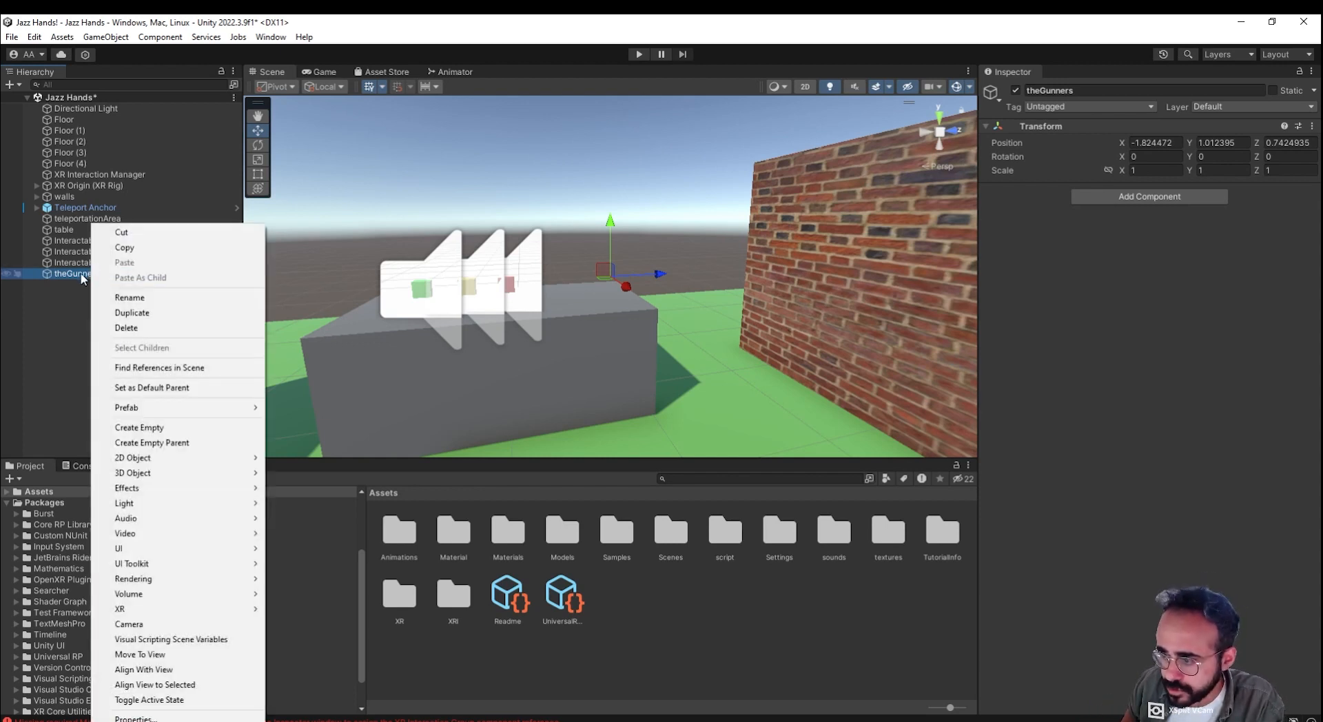
mouse_move(169, 473)
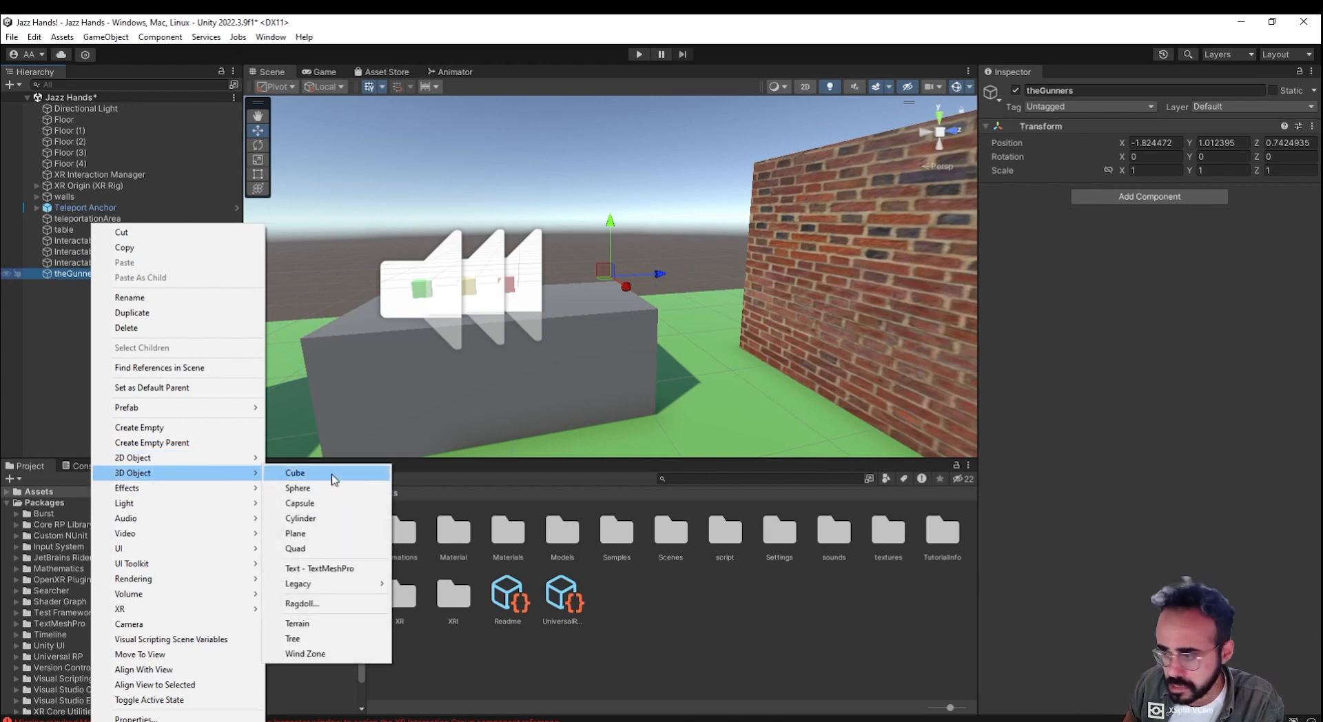
click(327, 516)
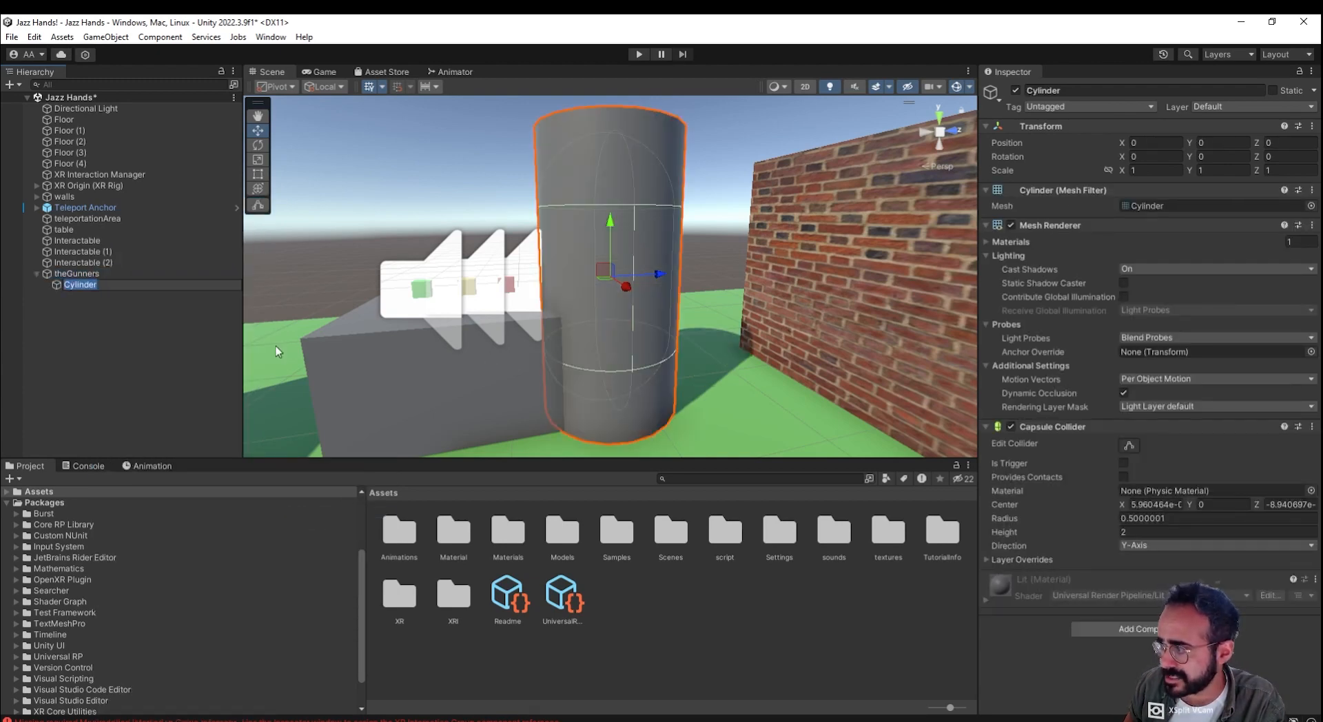
key(Return)
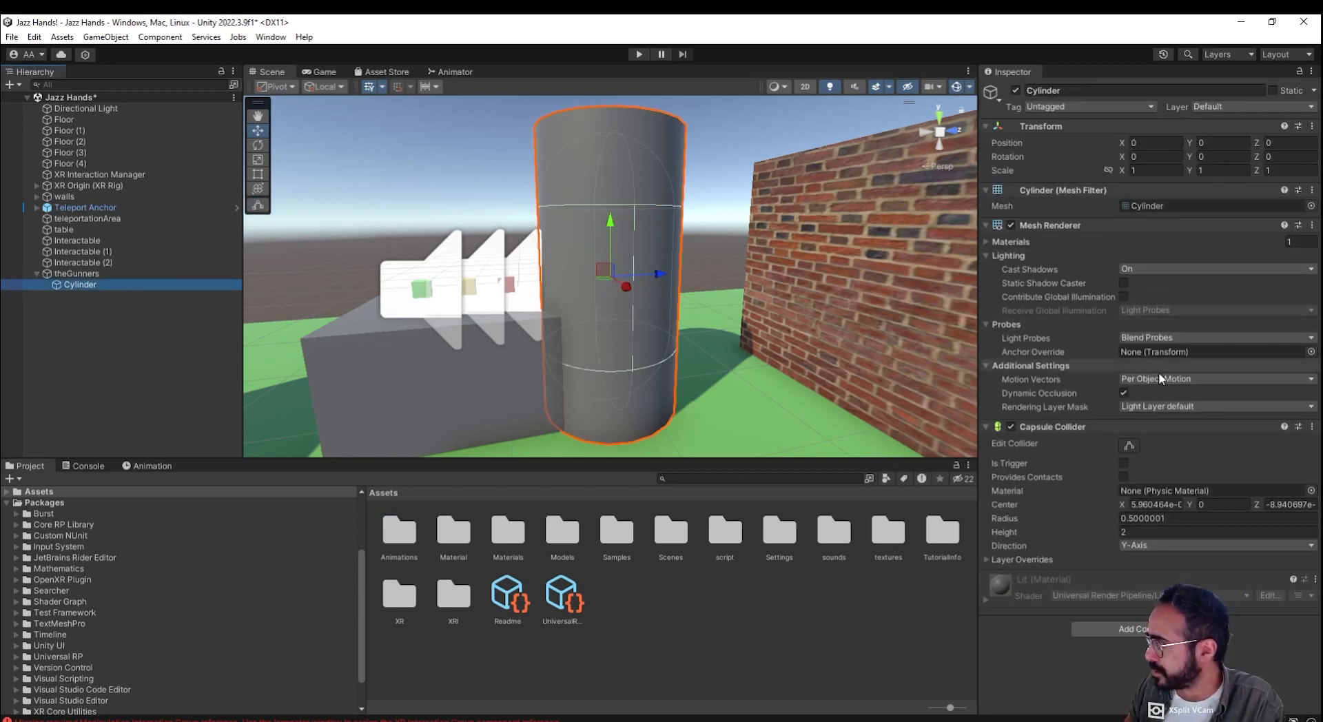
click(1209, 156)
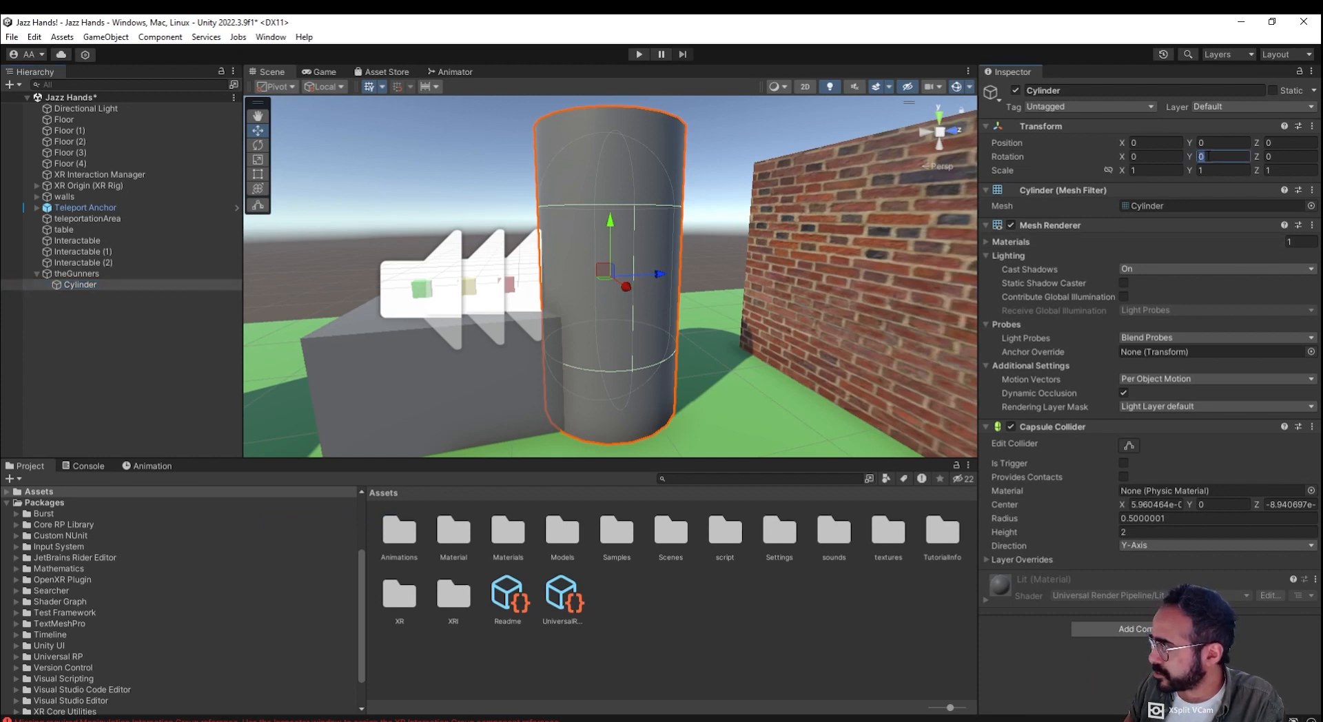
text(90)
key(Tab)
text(90)
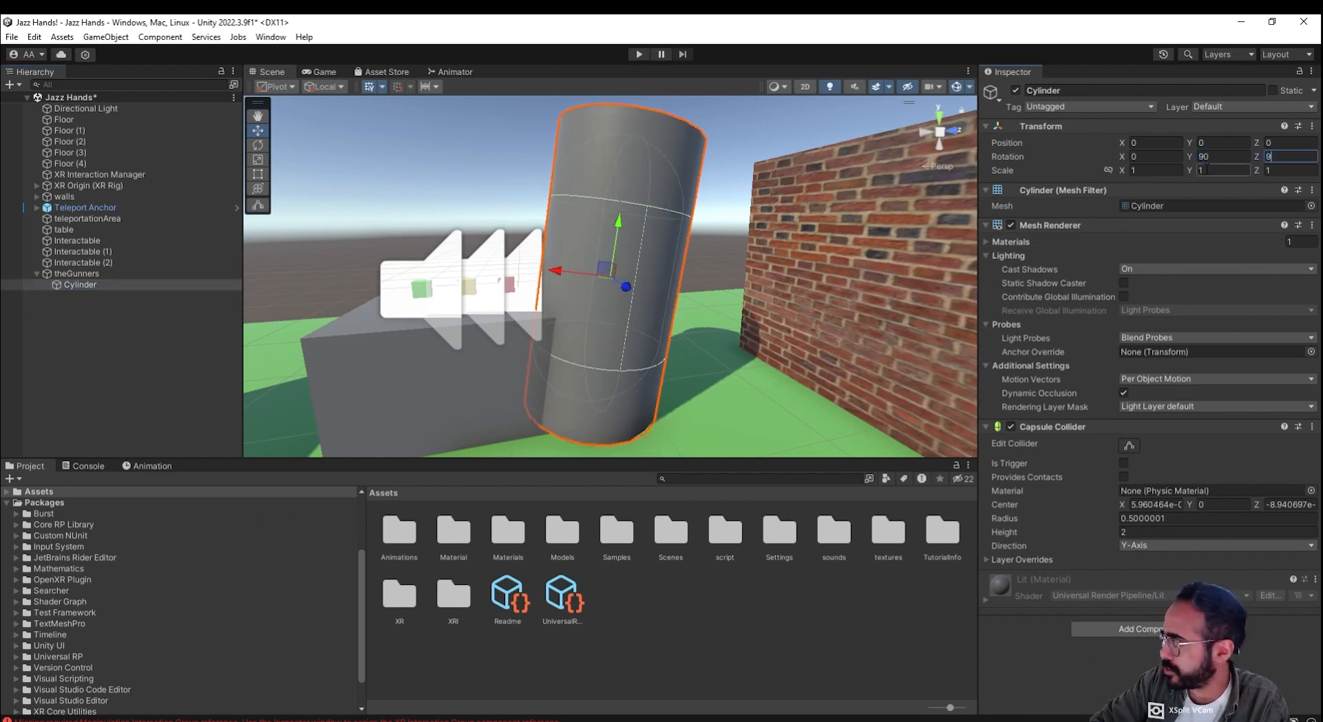
Step: Set the cylinder's scale to 0.02 on X, Y and Z
click(1165, 172)
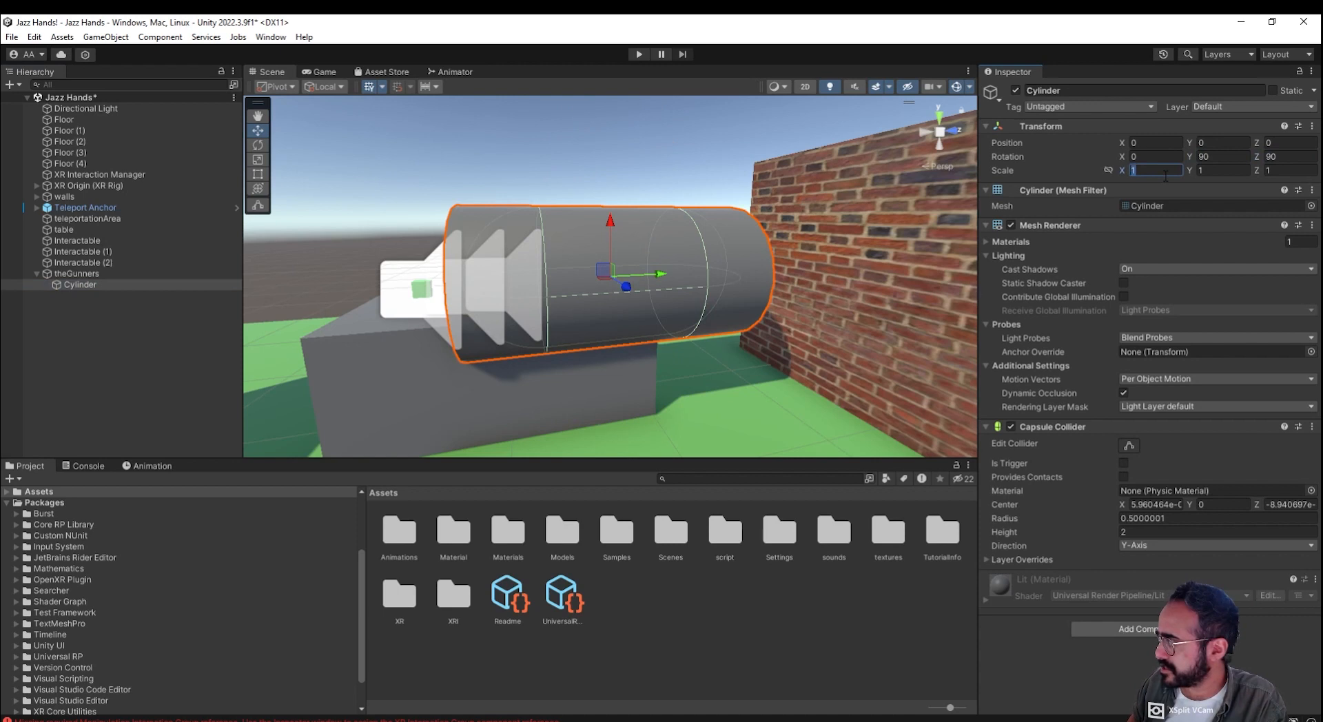
text(0)
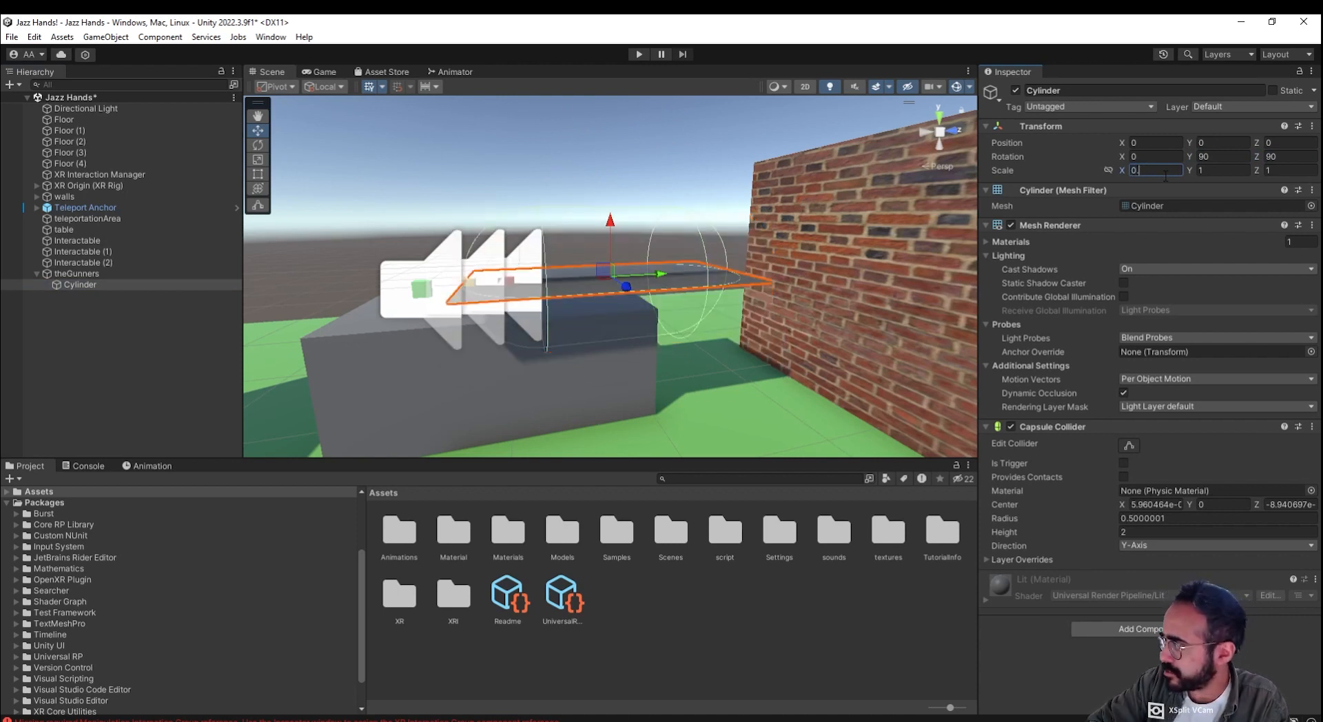
text(.02)
key(Tab)
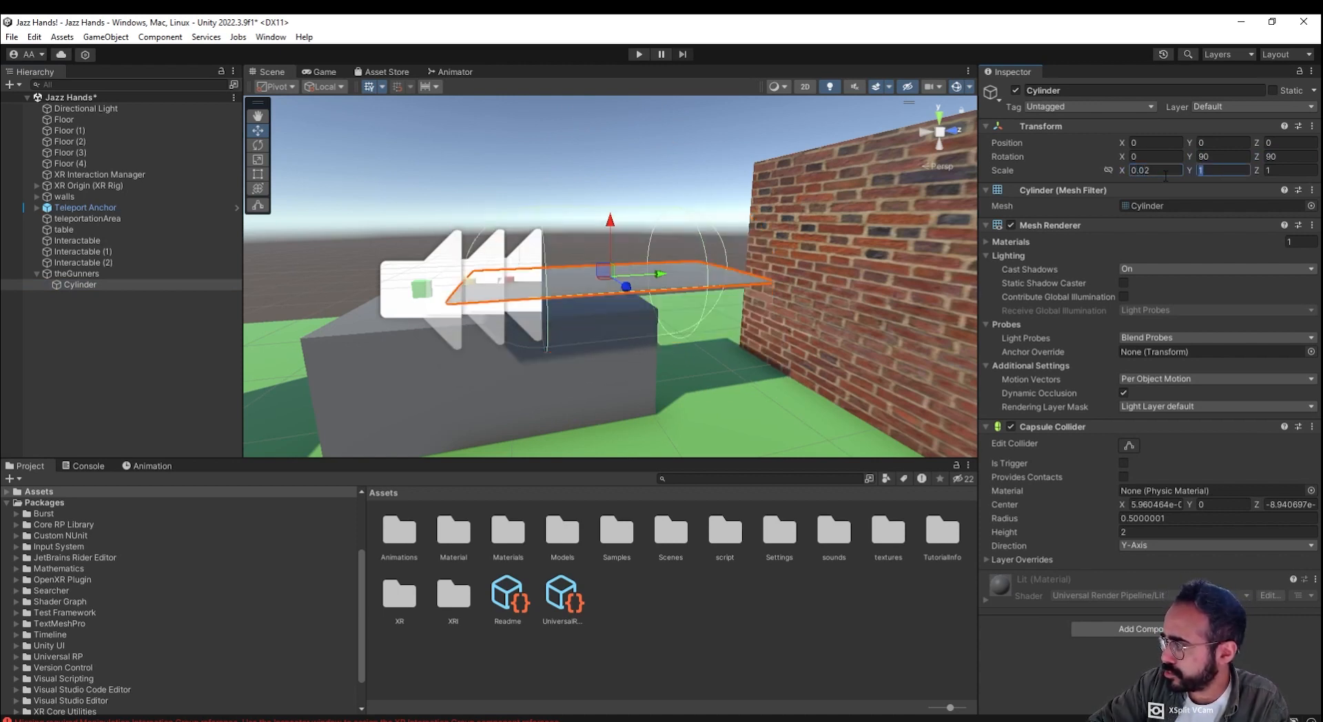
text(0.02)
key(Tab)
text(0.02)
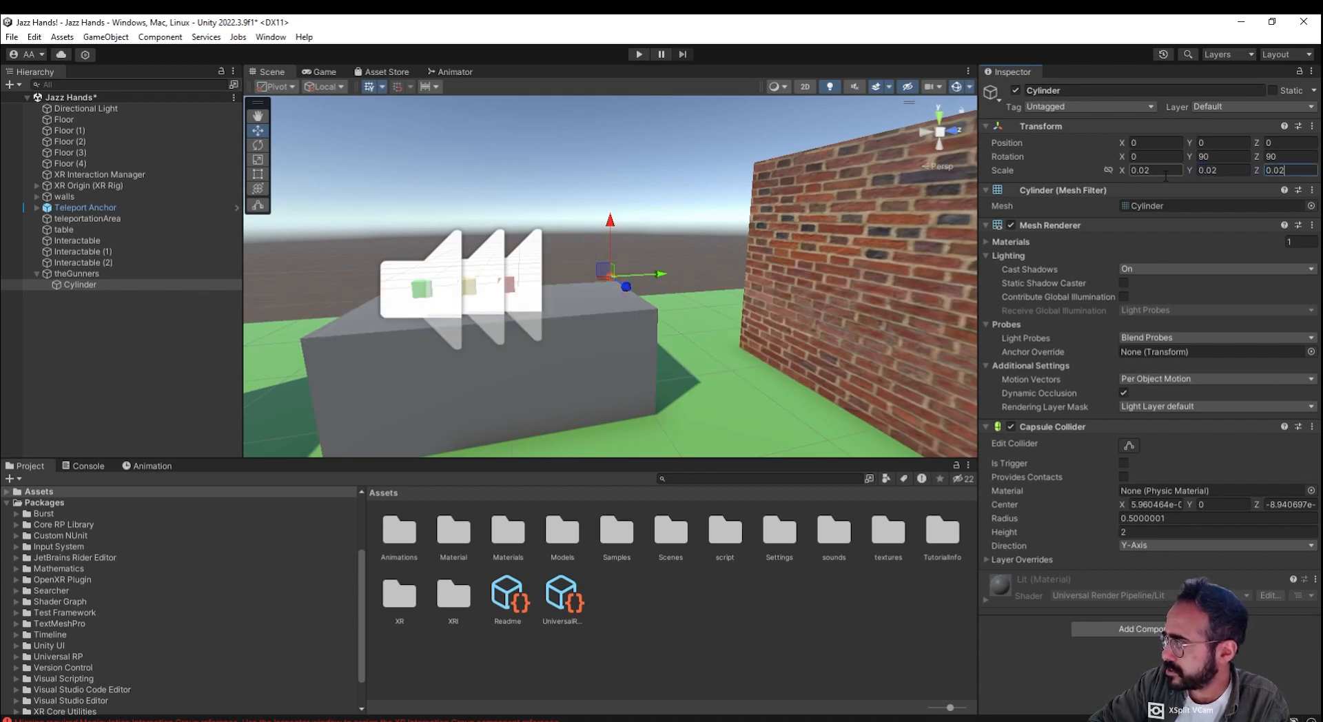
Step: Lengthen the cylinder by trying Y scales of 0.06 and 0.05, settling on 0.1
click(212, 285)
scroll(713, 335, up, 5)
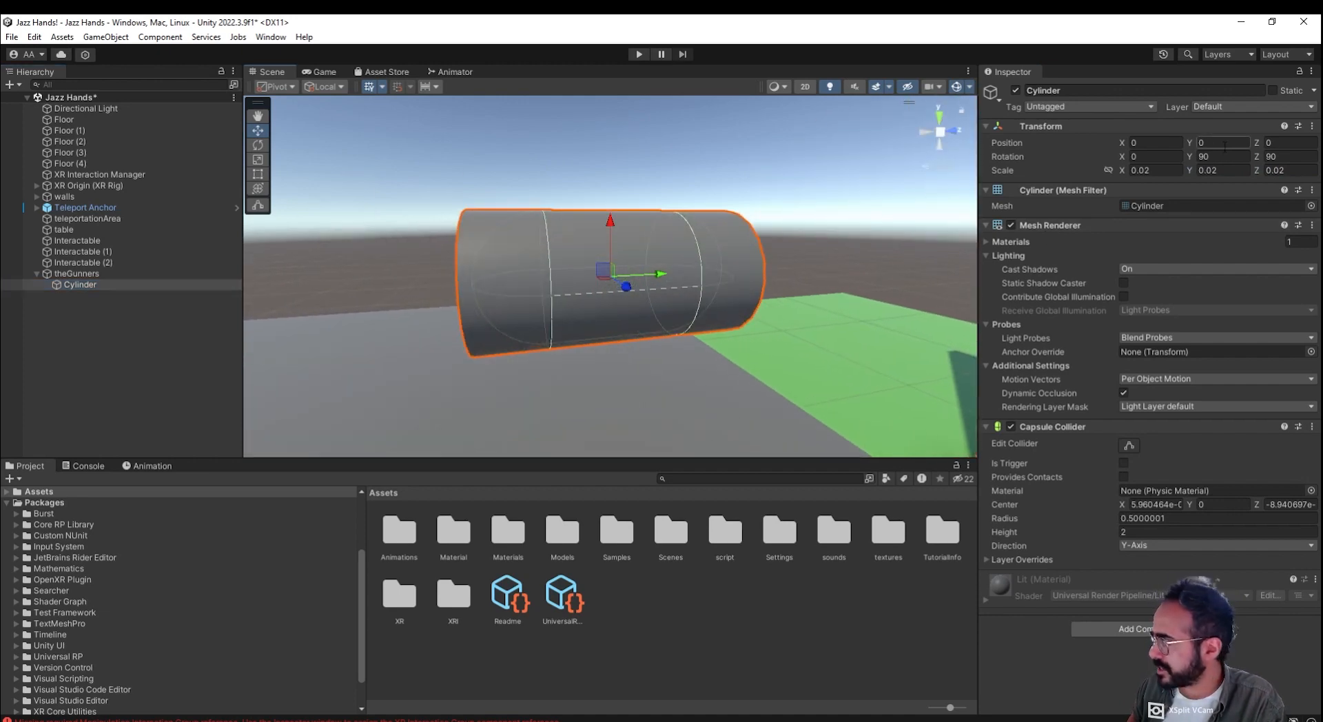
drag(1190, 173, 1194, 177)
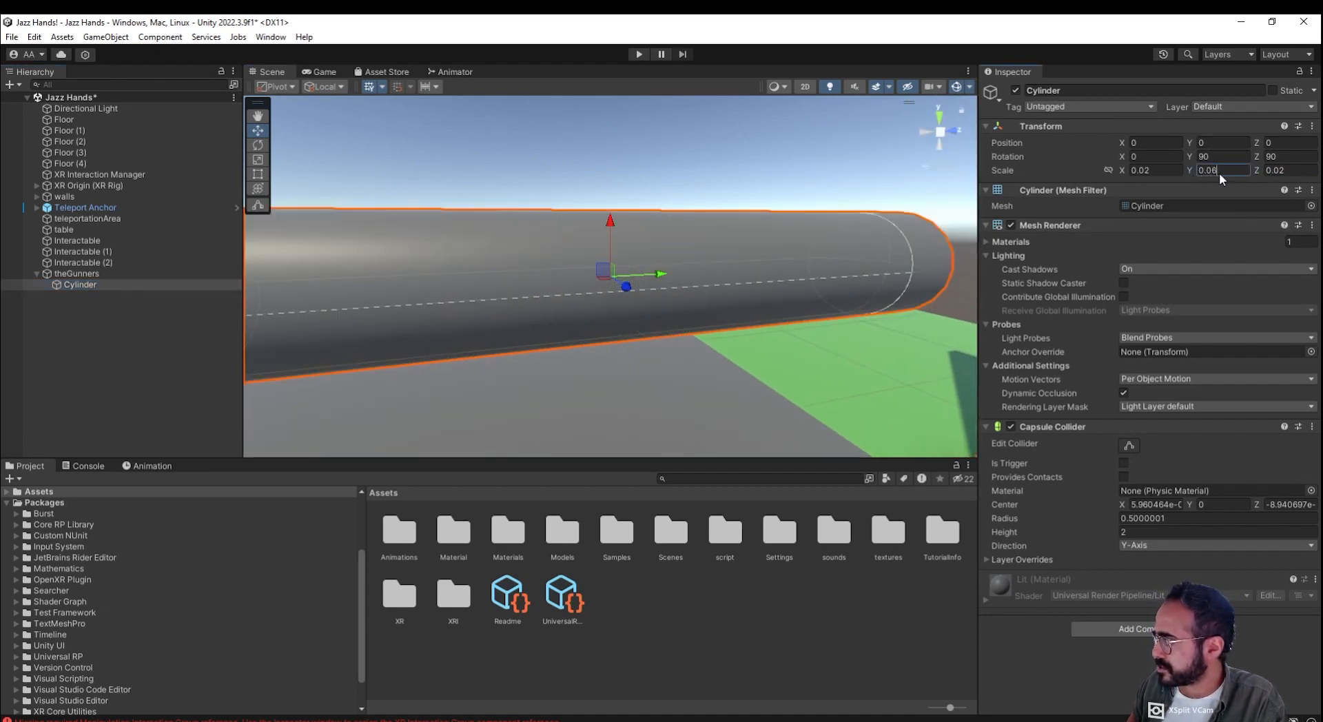
scroll(619, 313, down, 5)
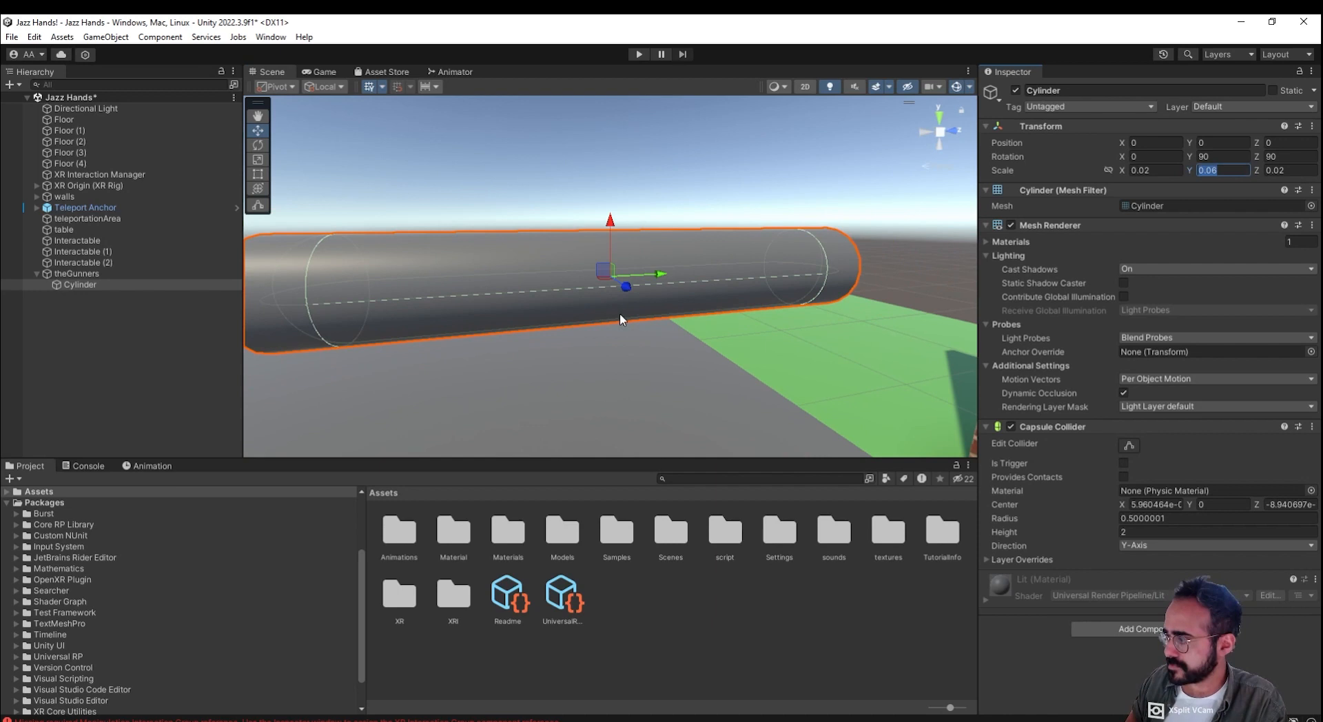
text(0.05)
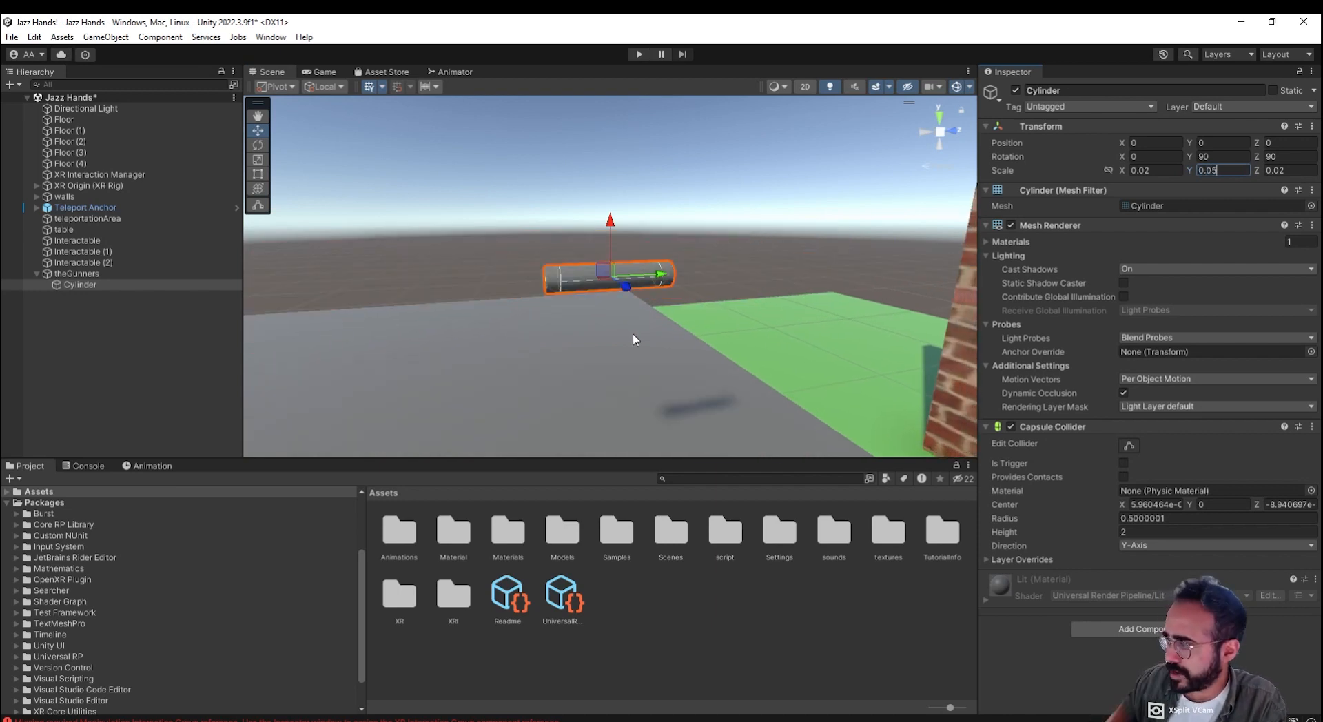
key(BackSpace)
key(BackSpace)
text(1)
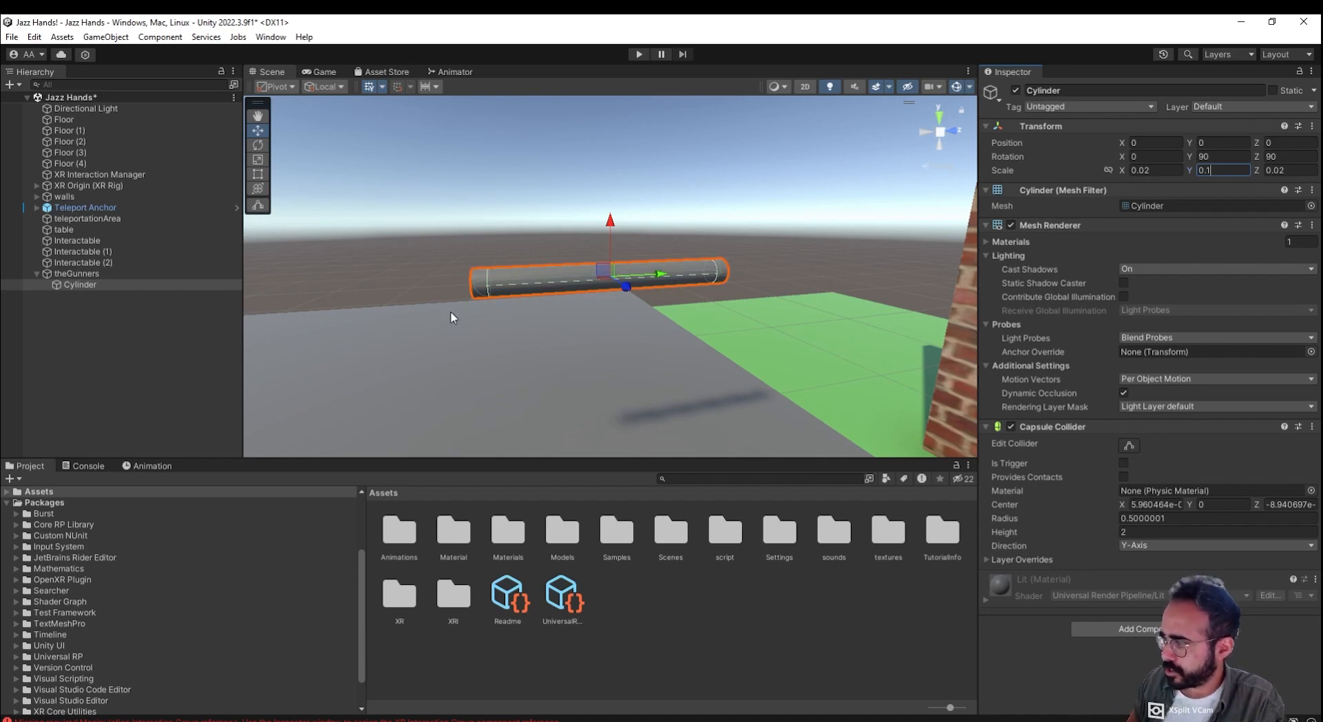
Step: Add a cube as another child of theGunners, alongside the cylinder
scroll(483, 324, down, 8)
scroll(577, 336, up, 5)
scroll(614, 332, up, 2)
alt+drag(627, 337, 648, 403)
right_click(127, 274)
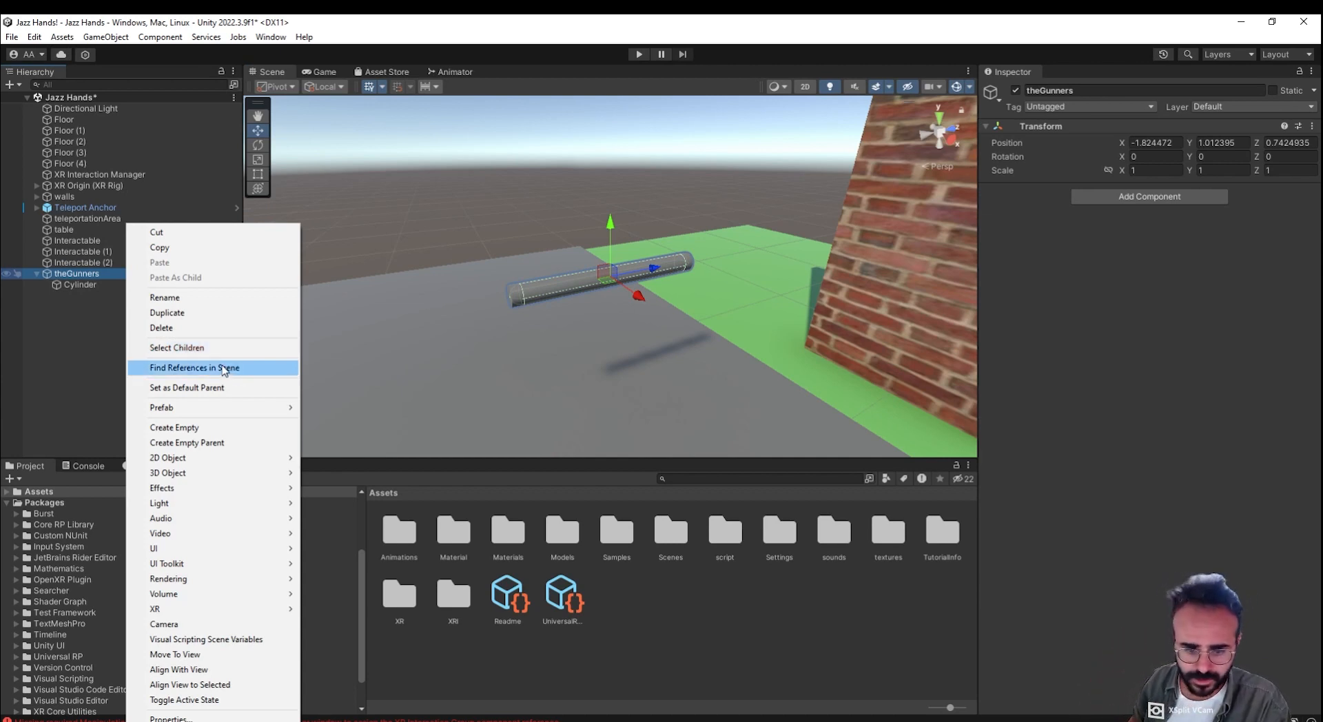
mouse_move(233, 476)
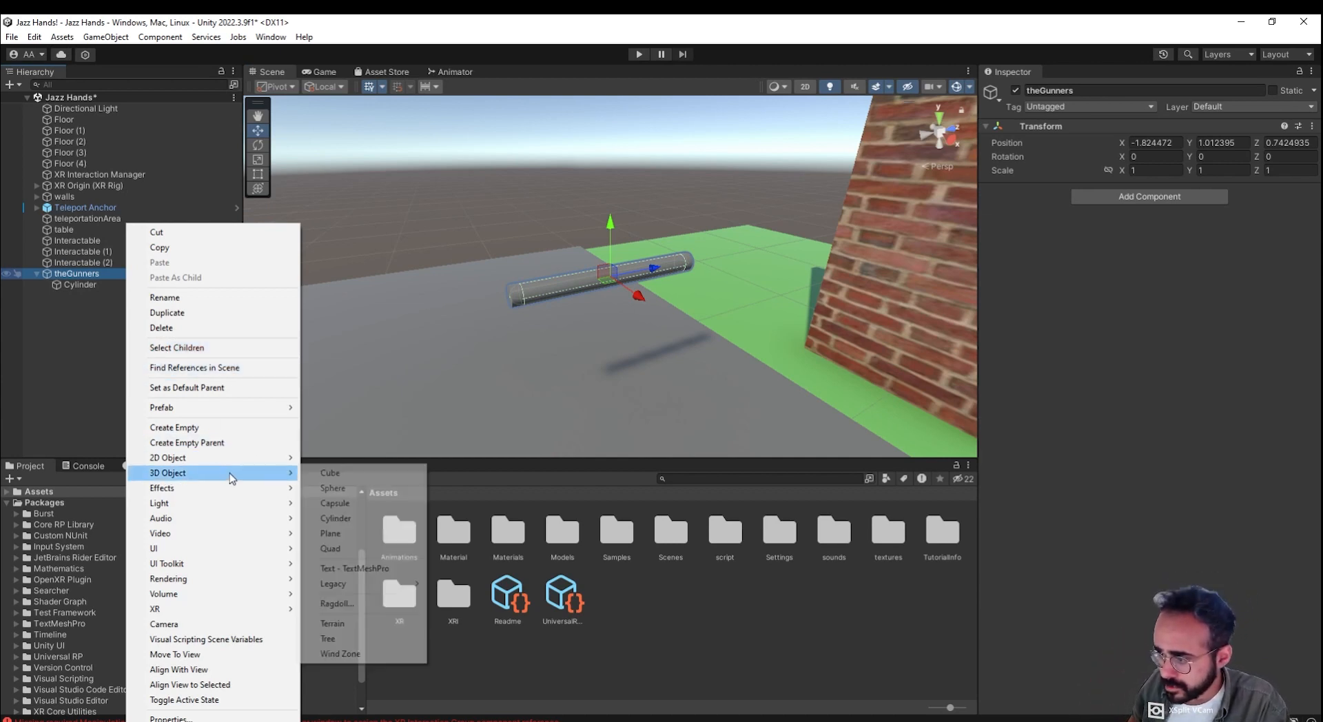
click(359, 480)
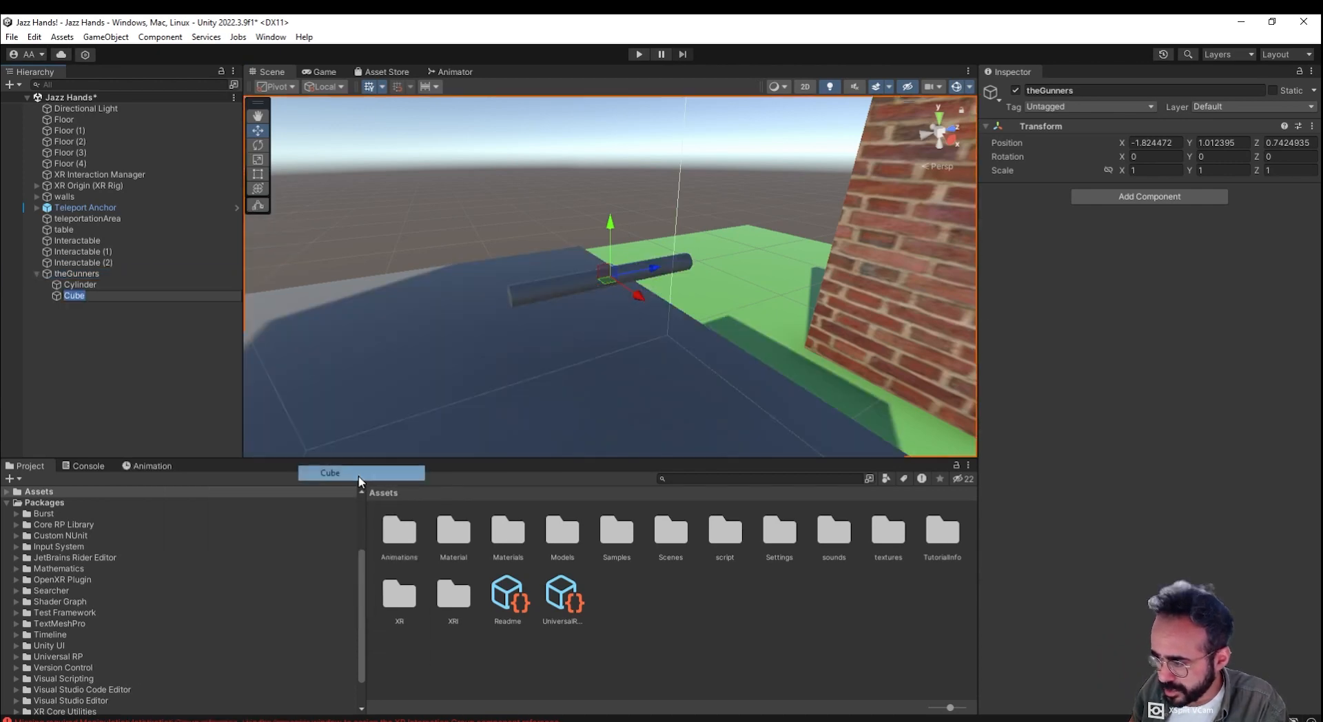
Step: Shrink the cube to a scale of 0.01 on X, Y and Z
scroll(579, 358, up, 5)
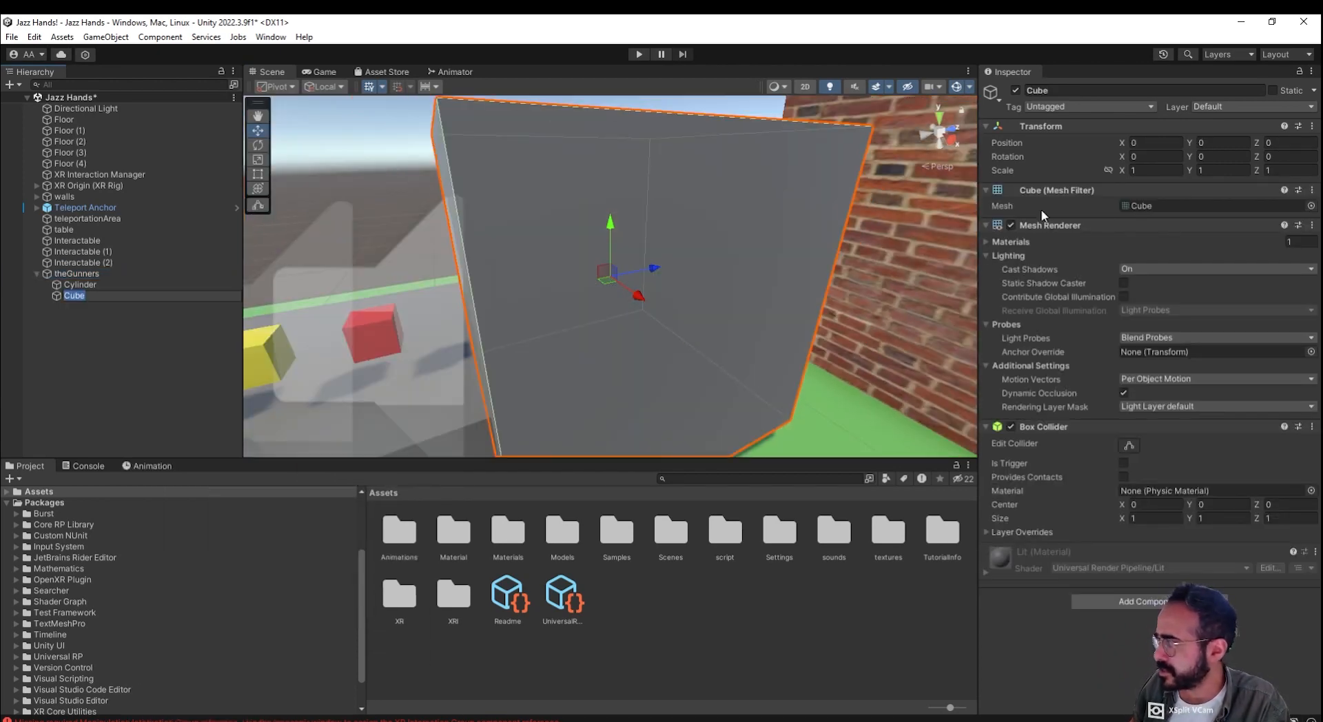
click(1138, 171)
text(0.1)
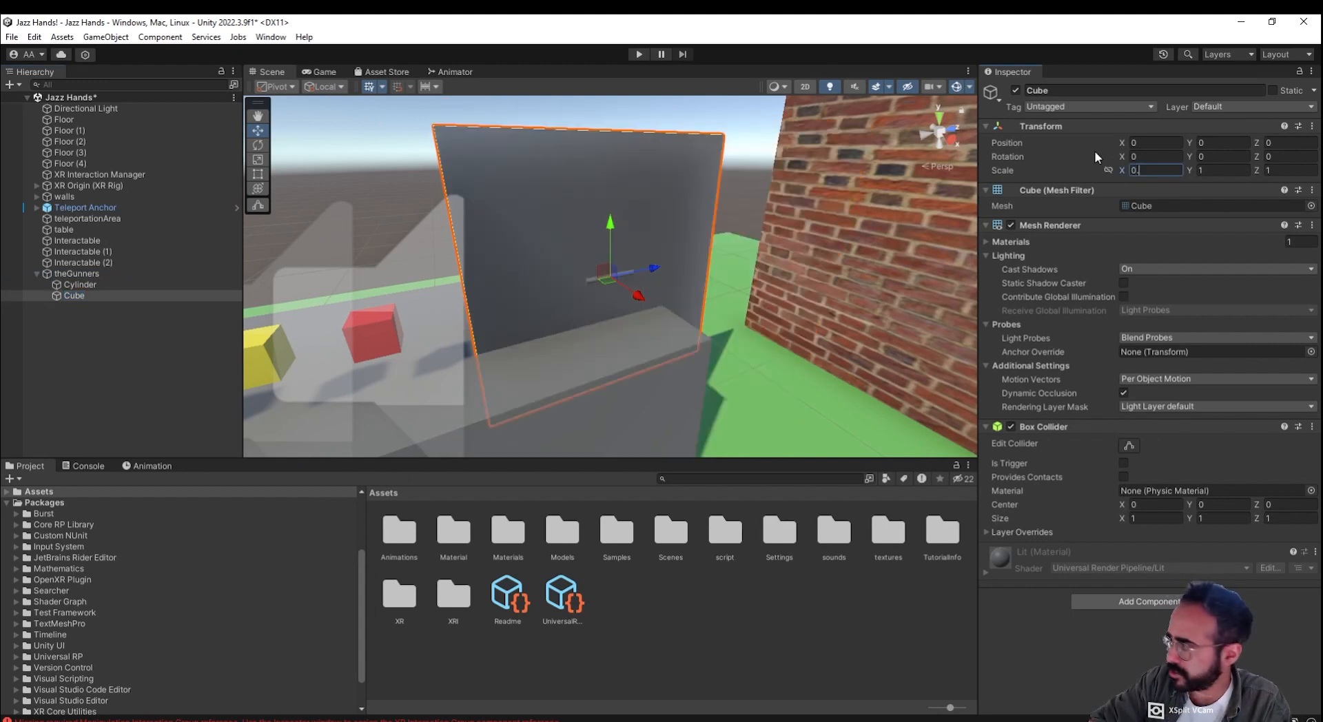
key(Tab)
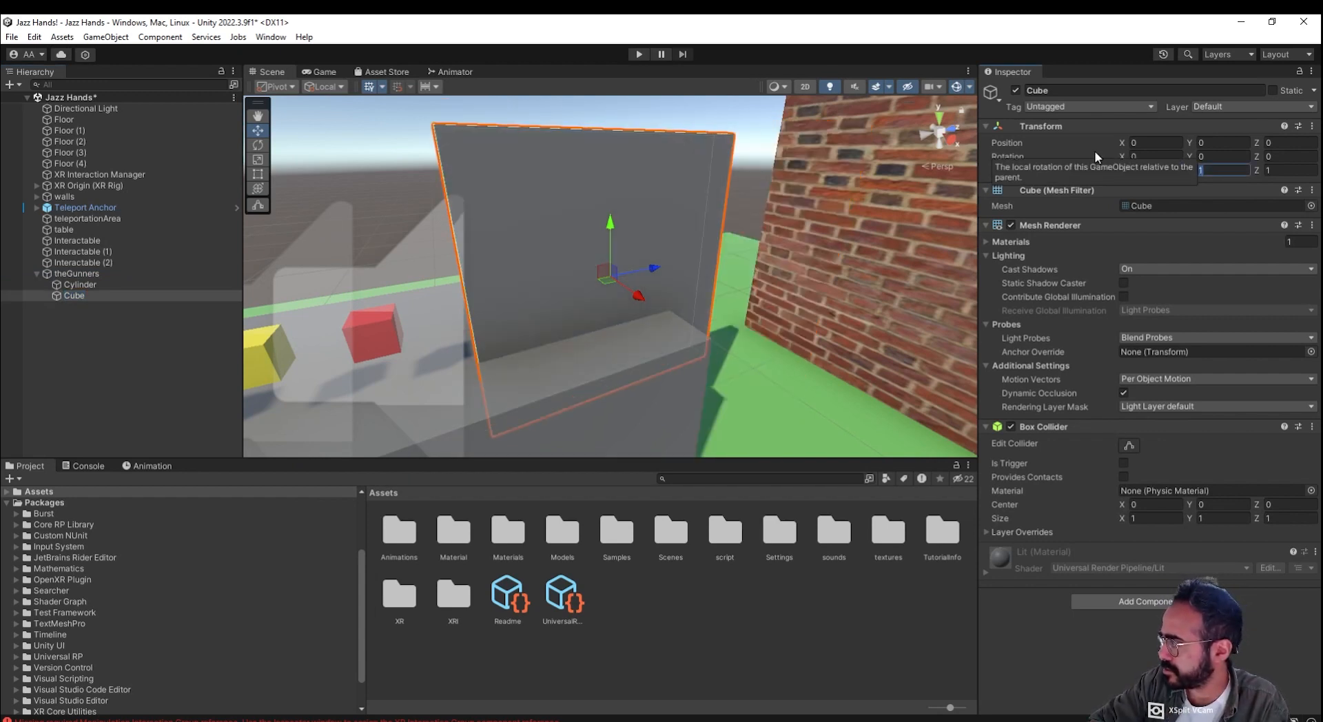
text(0.1)
key(BackSpace)
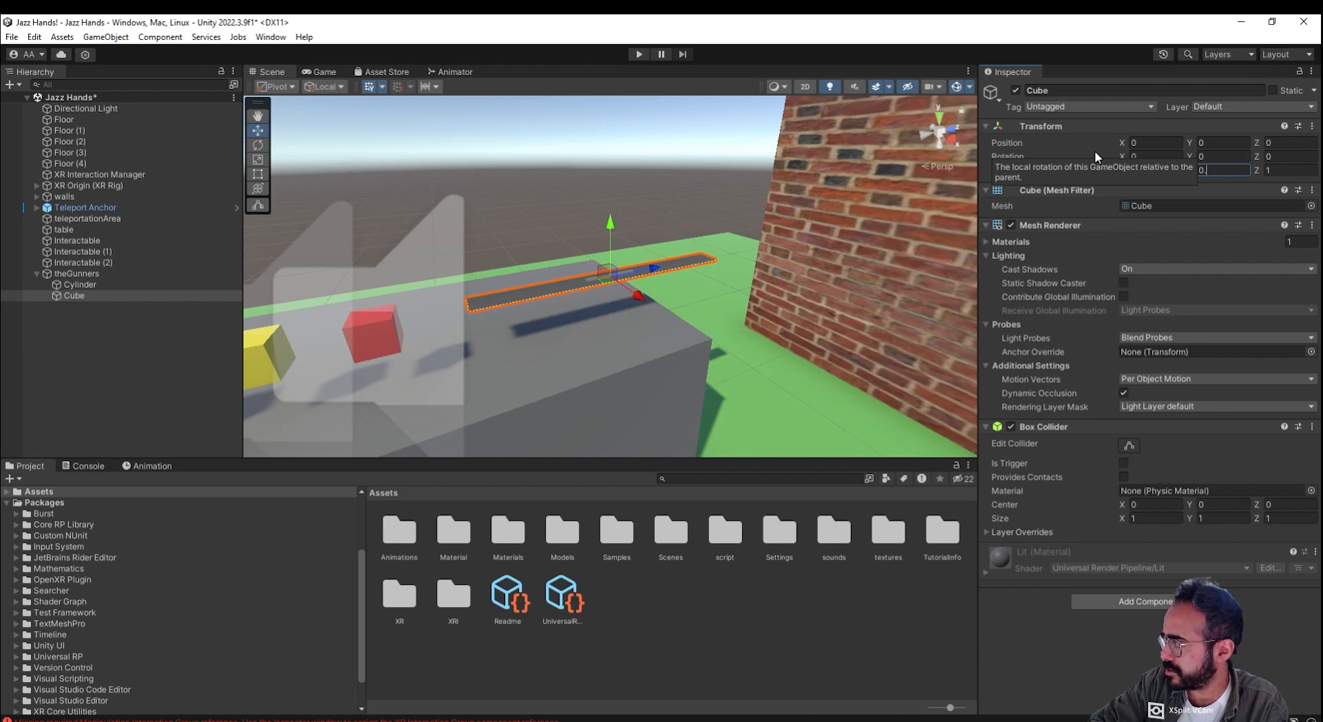
text(1)
key(BackSpace)
key(BackSpace)
key(BackSpace)
text(1)
key(BackSpace)
text(0.)
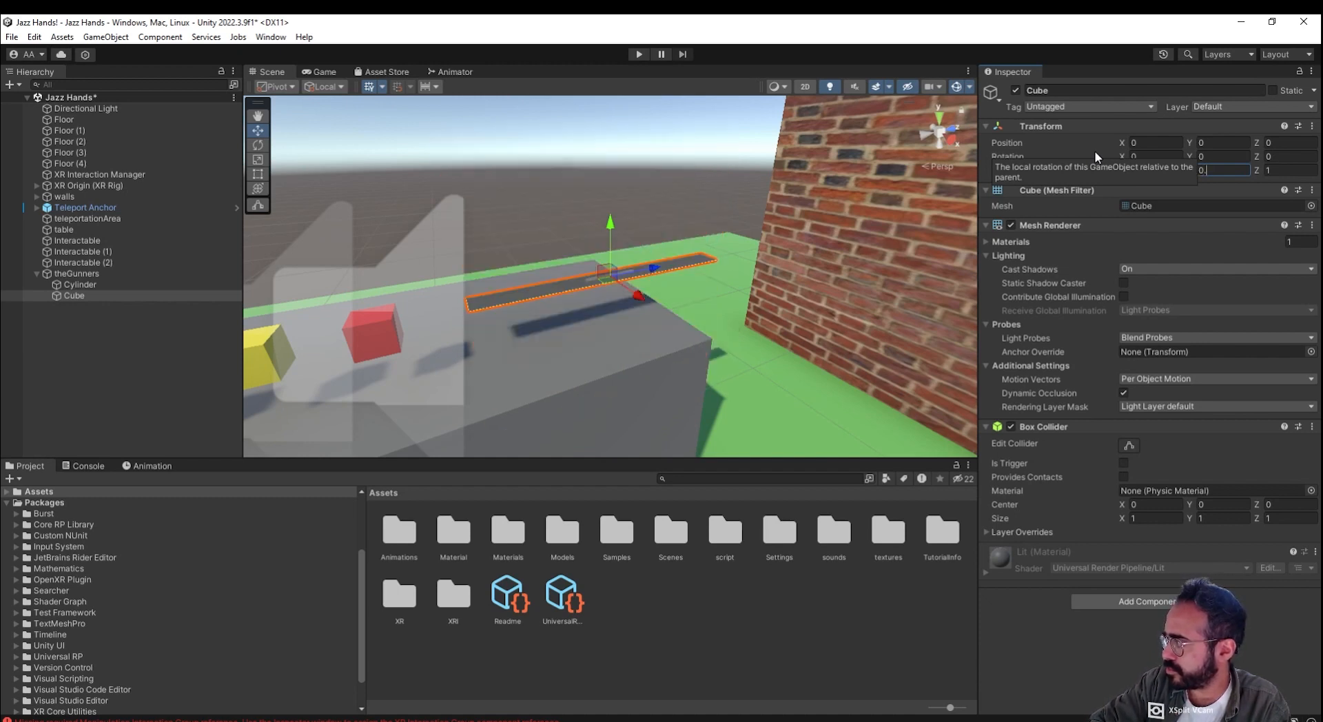
text(01)
key(Tab)
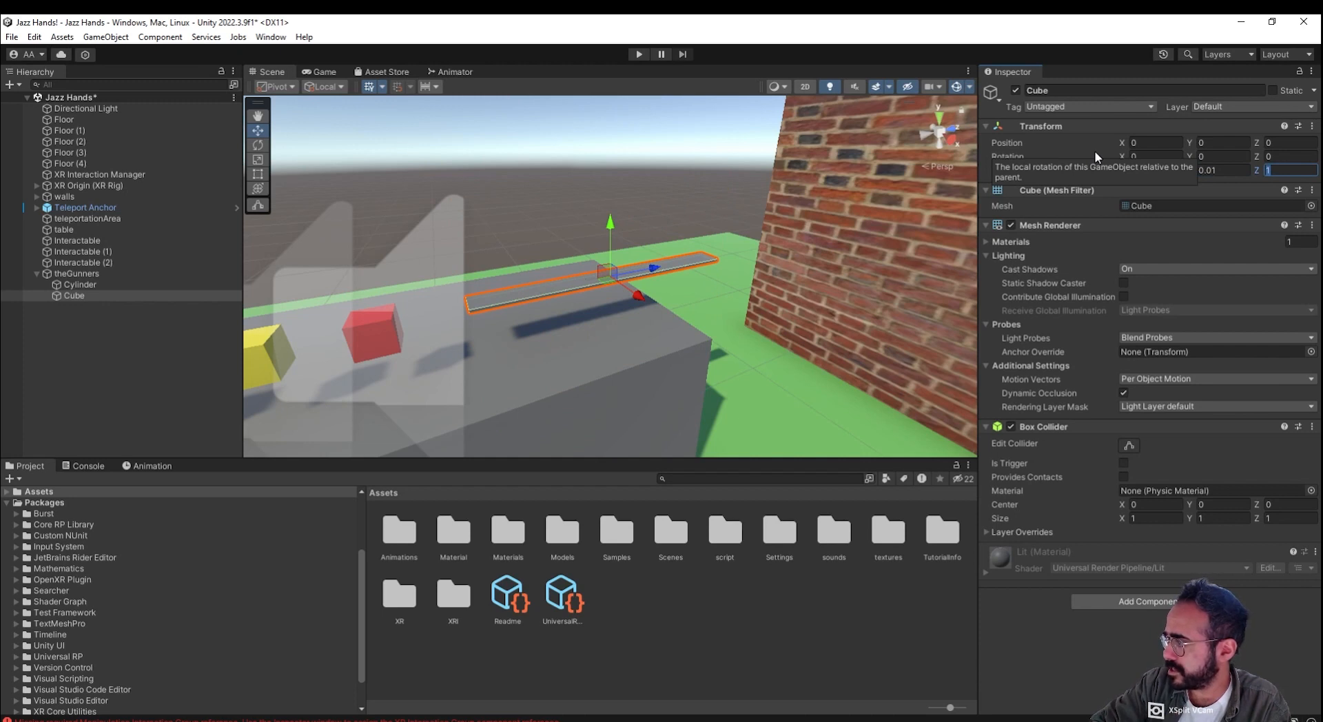
text(0)
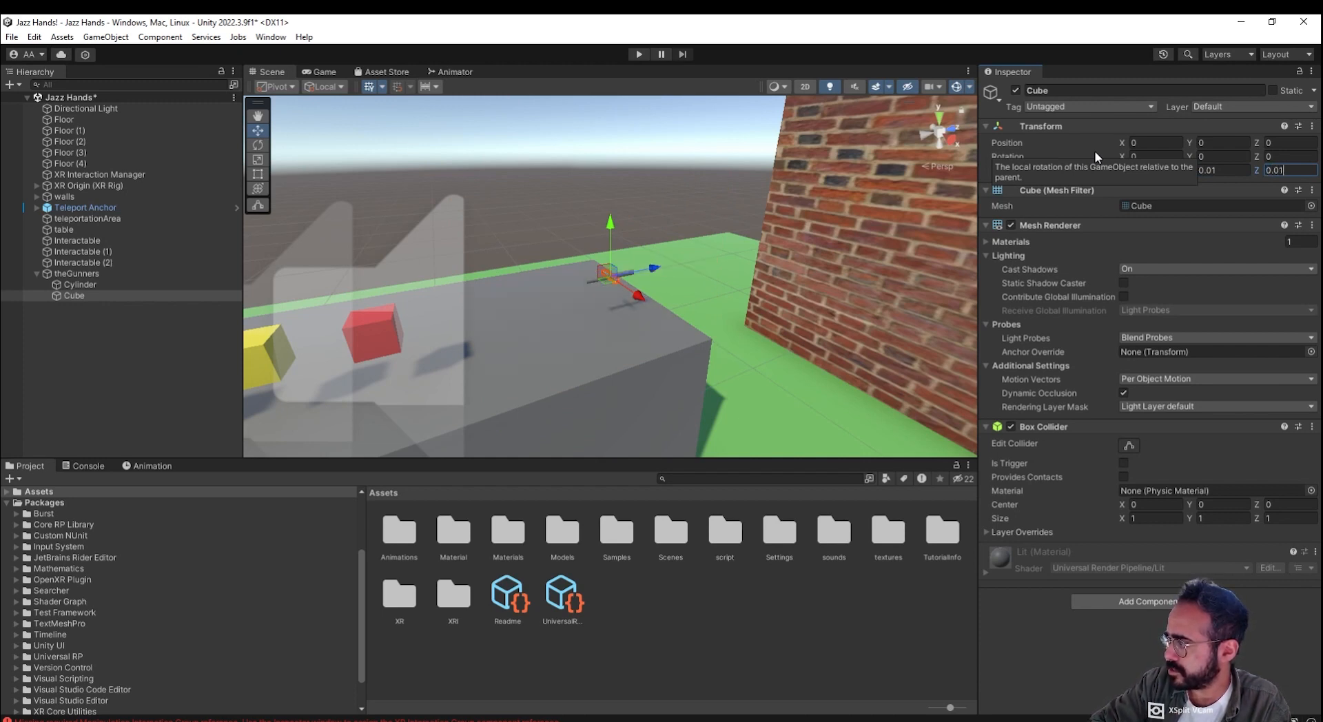
click(1163, 171)
text(0.01)
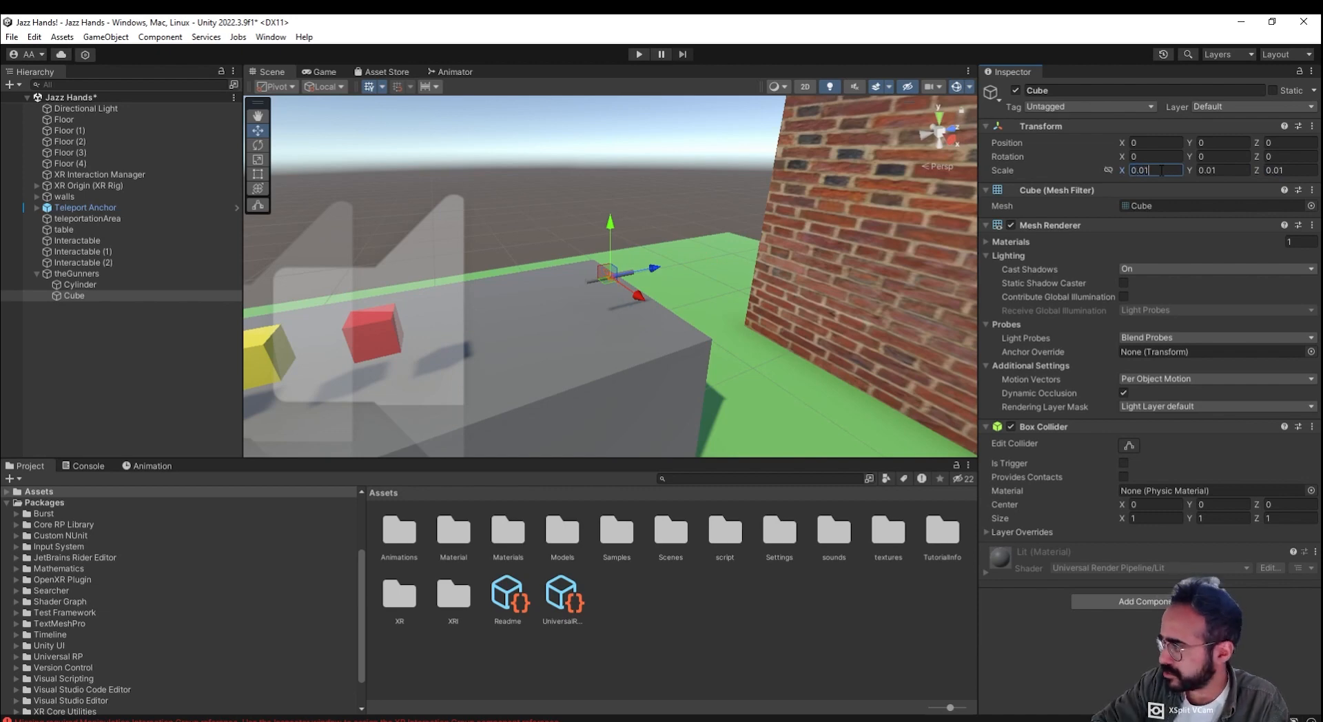
Step: Check the cylinder's scale and set the cube's X and Z scale to 0.02 to match its thickness
double_click(168, 297)
alt+drag(707, 416, 815, 450)
scroll(672, 403, down, 10)
click(74, 286)
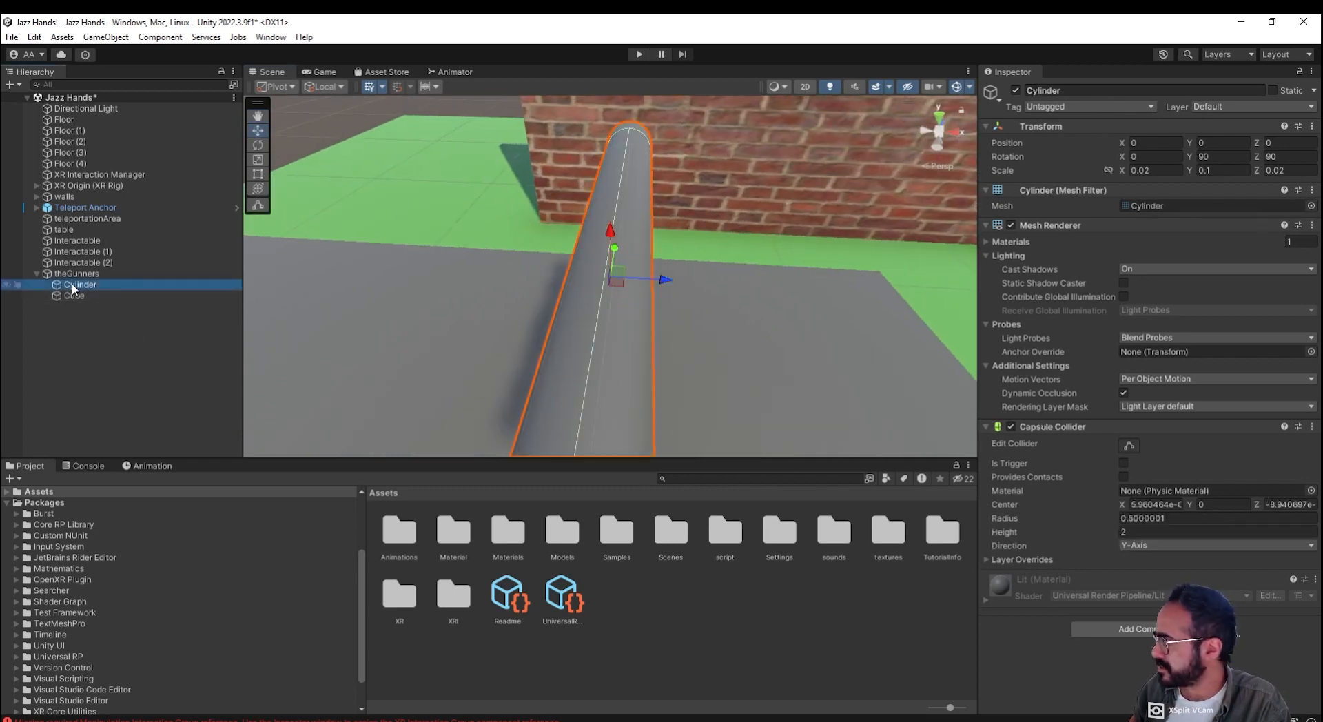
click(75, 296)
click(1156, 170)
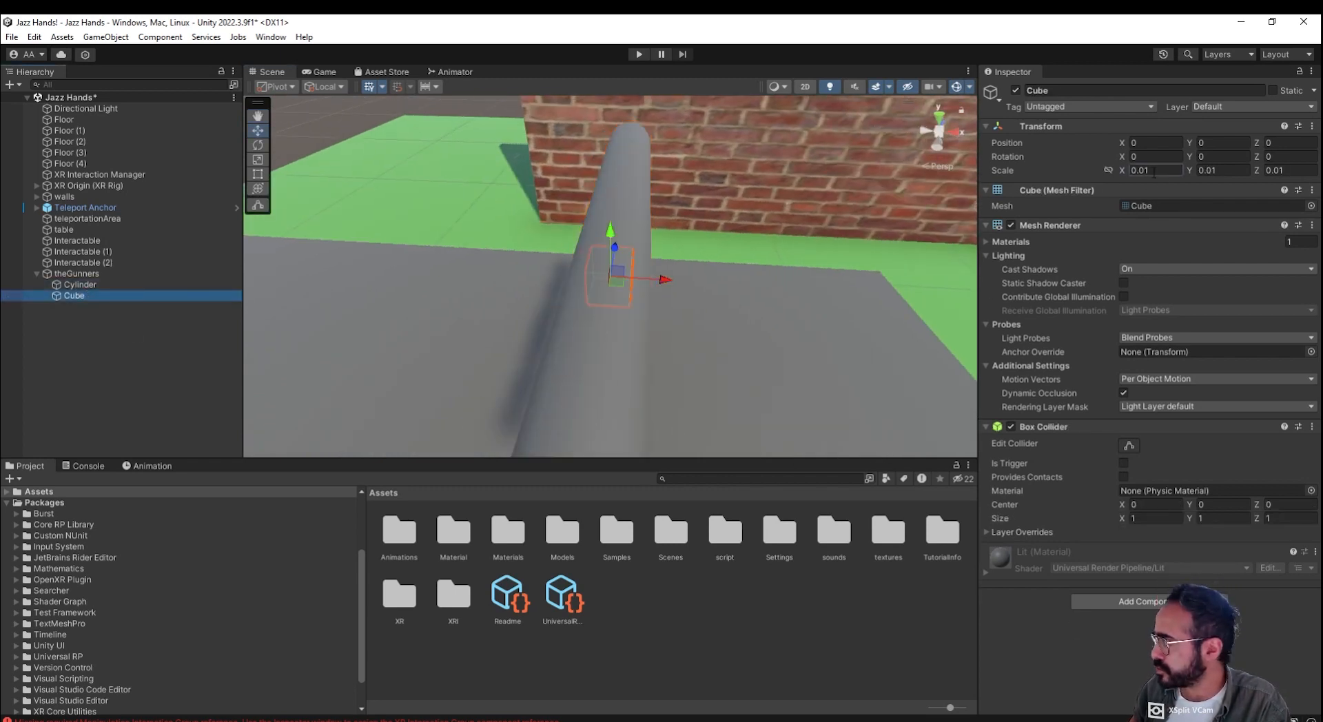
key(Right)
text(2)
key(Tab)
key(Tab)
key(Right)
key(BackSpace)
text(2)
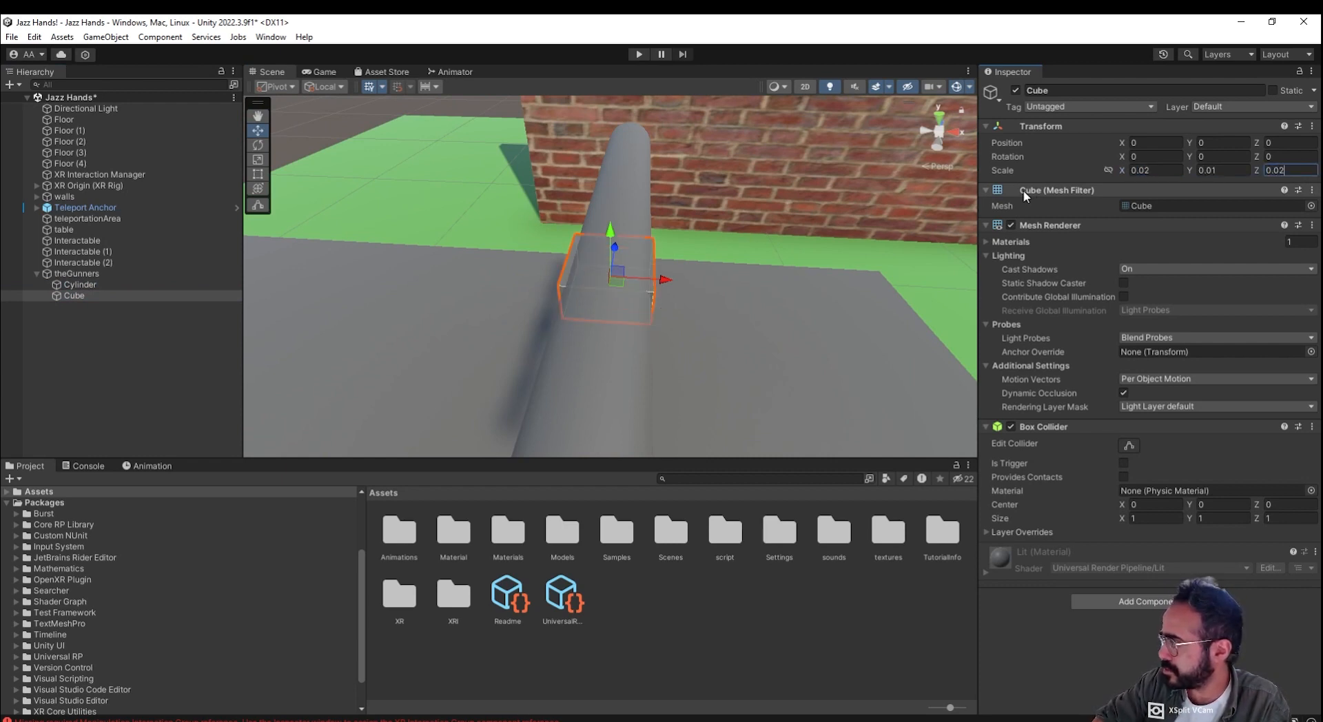
Step: Move the cube just beneath the cylinder's rear end, to about -0.016 on Y and -0.09 on Z
alt+drag(847, 311, 529, 222)
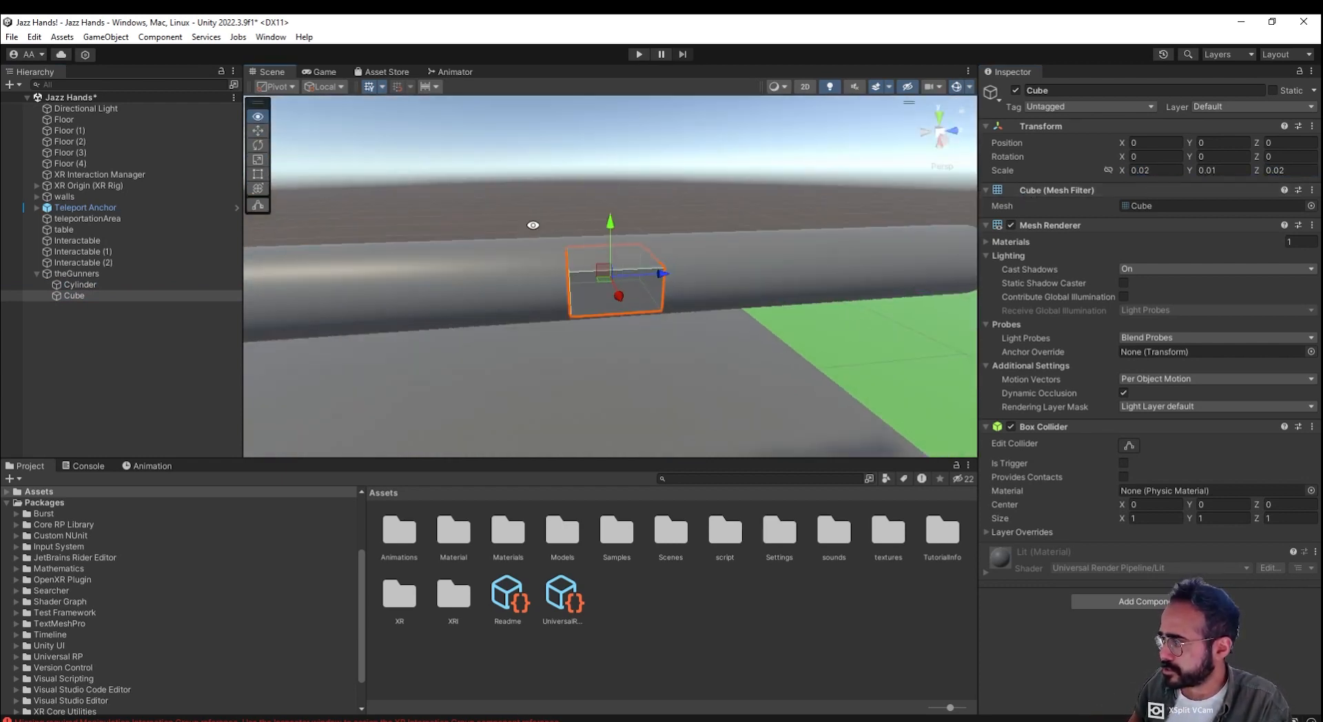
scroll(629, 279, down, 3)
drag(660, 278, 524, 277)
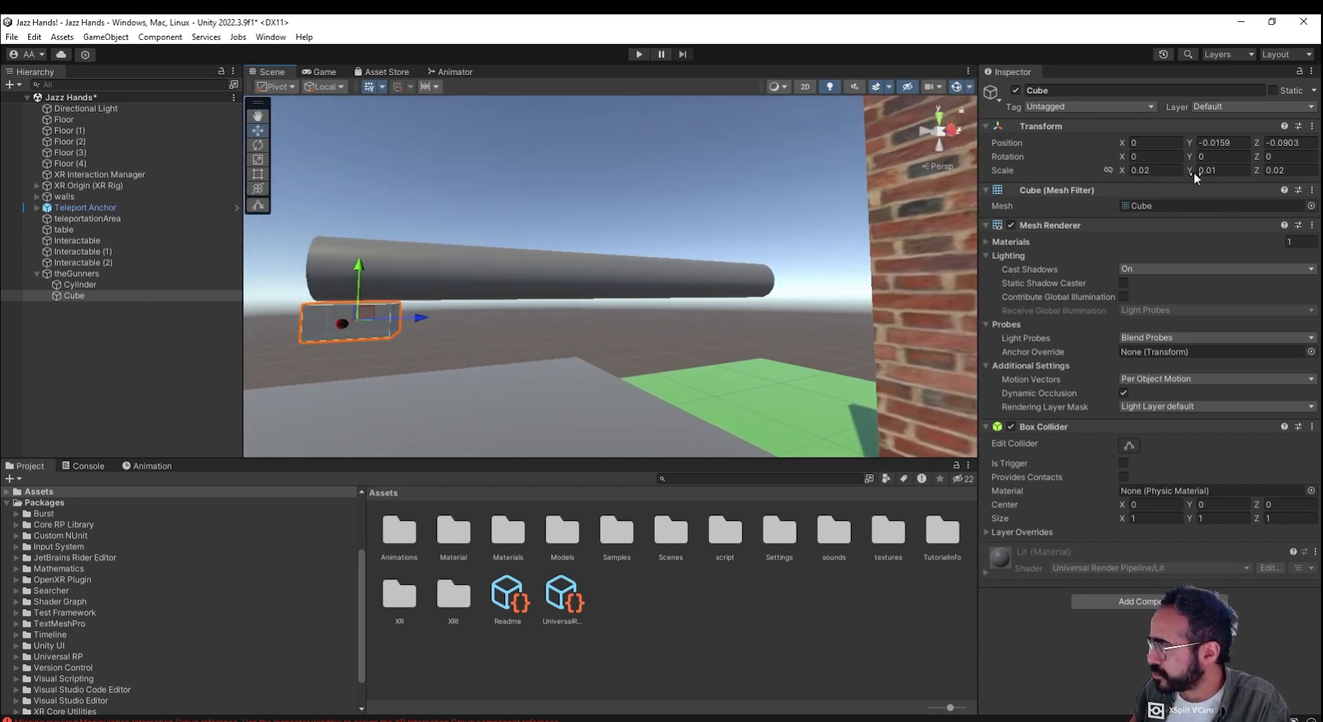
Step: Stretch the cube to a Y scale of 0.1 after trying 0.2, and lower it to about -0.061 on Y
drag(1196, 173, 1198, 173)
click(1222, 170)
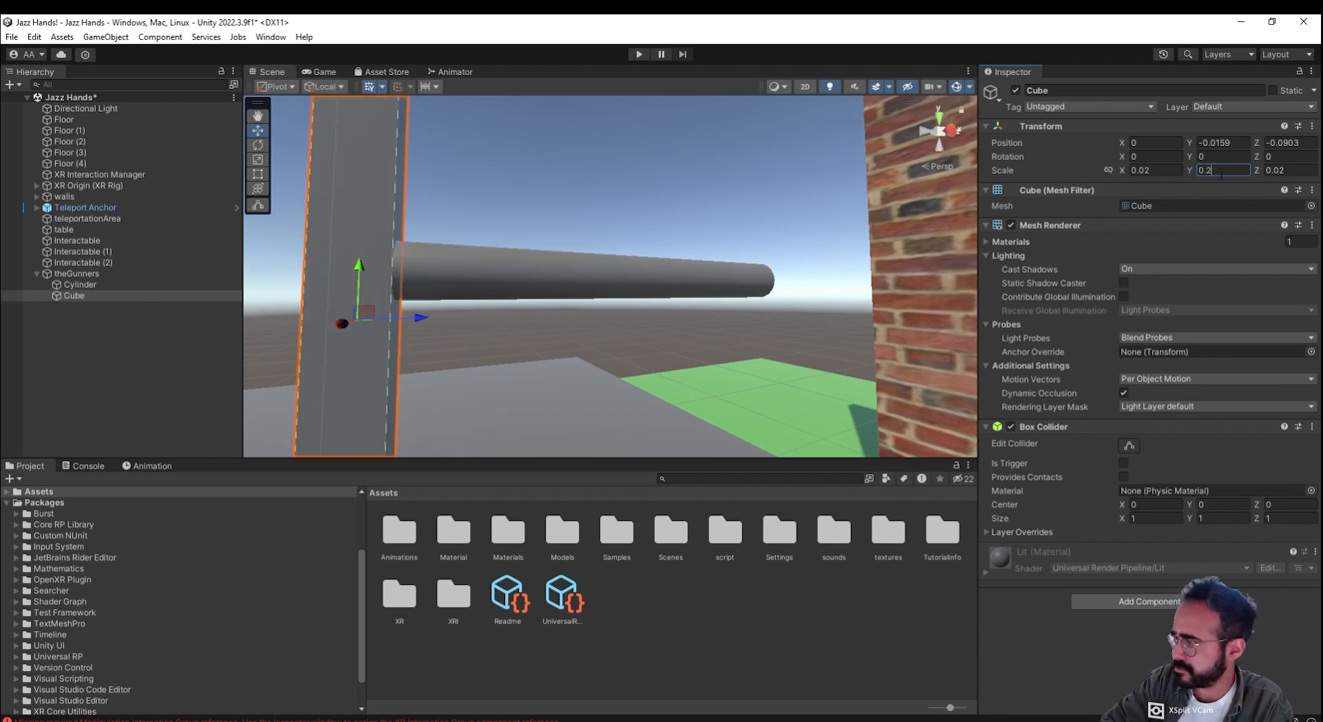
key(BackSpace)
scroll(500, 337, down, 4)
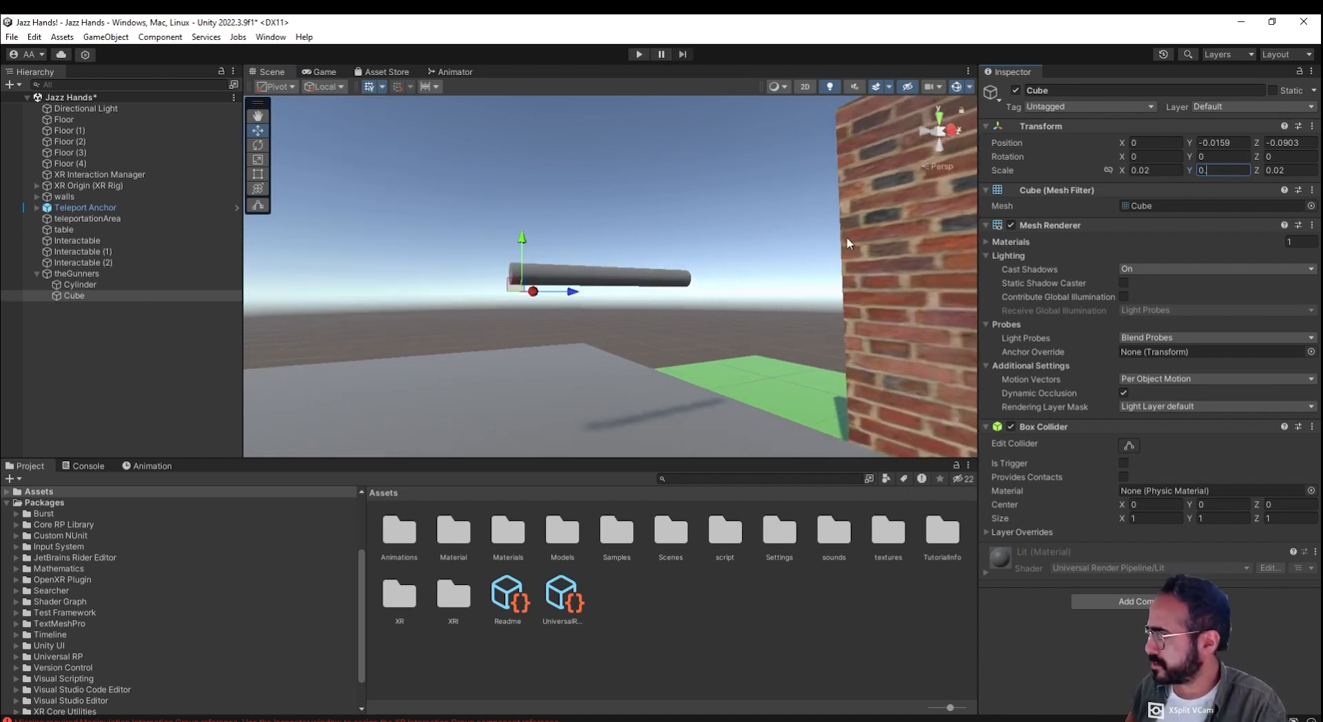
text(2)
key(BackSpace)
text(1)
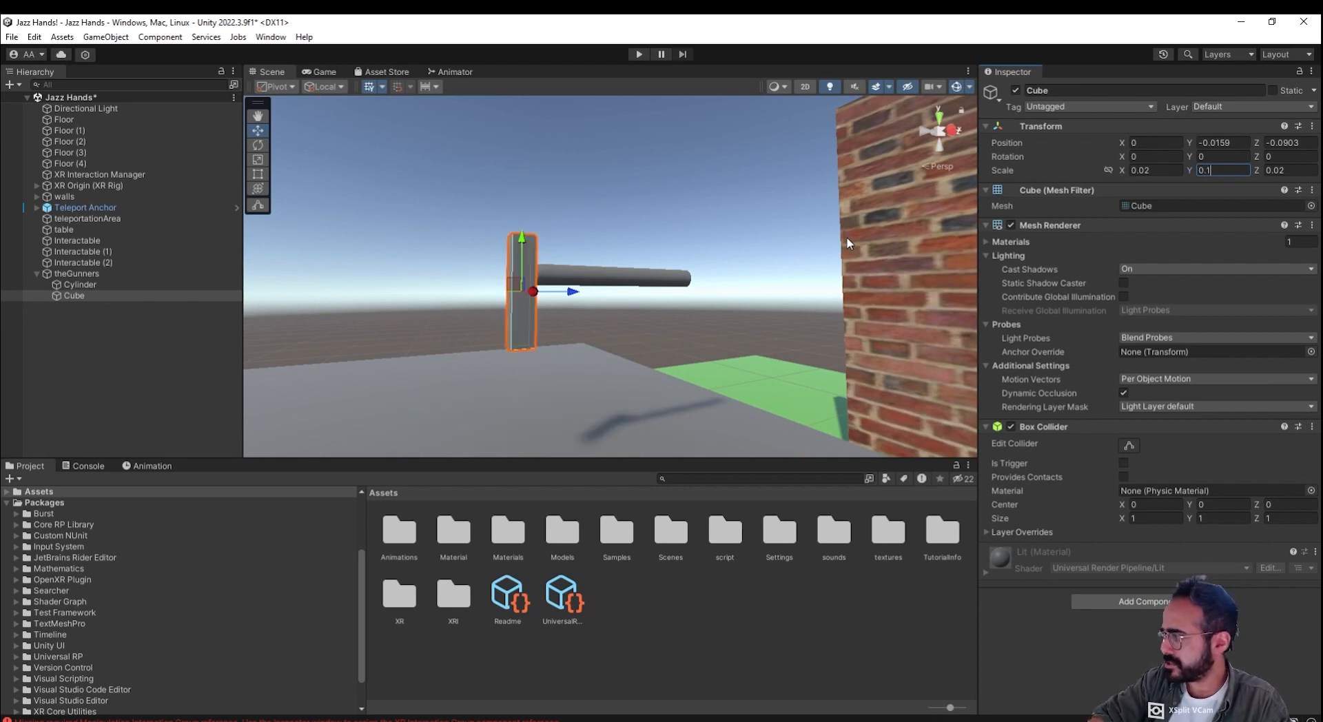
drag(513, 251, 514, 299)
Step: Shorten the cube's Y scale to 0.08 and raise it against the cylinder, to about -0.047 on Y
click(1202, 171)
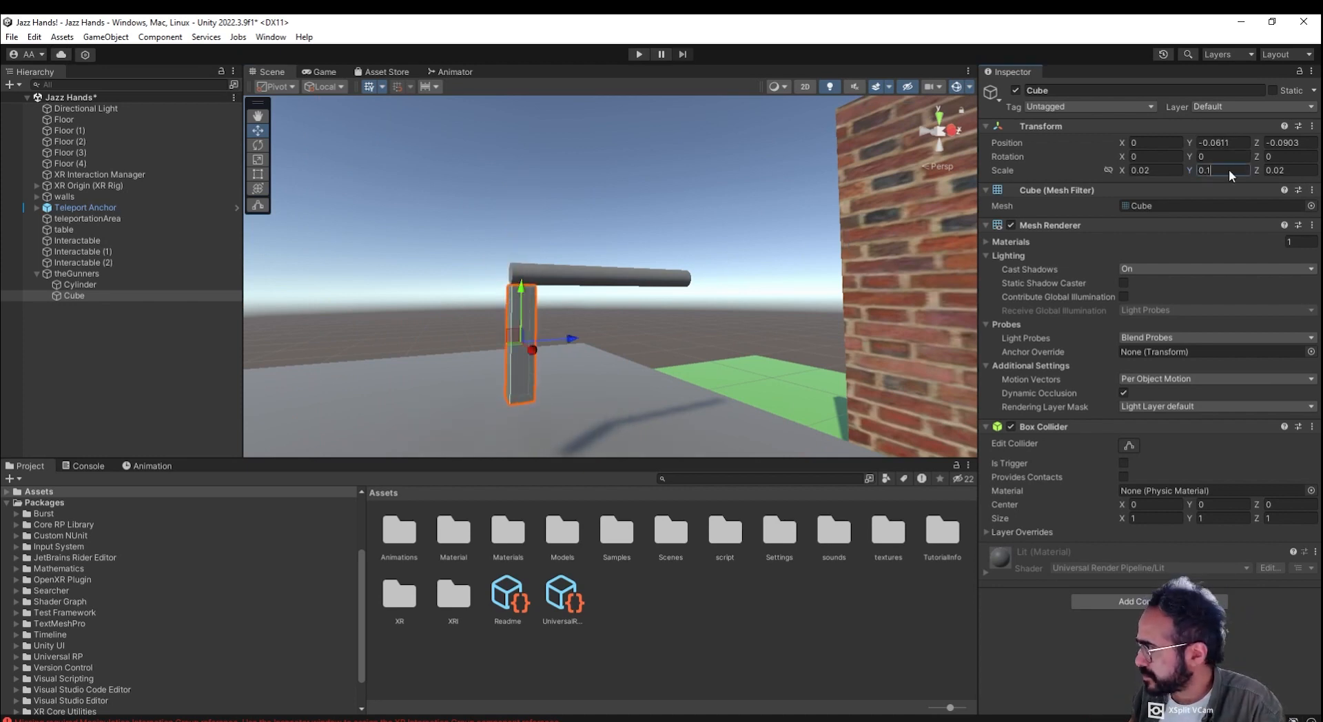
key(BackSpace)
text(08)
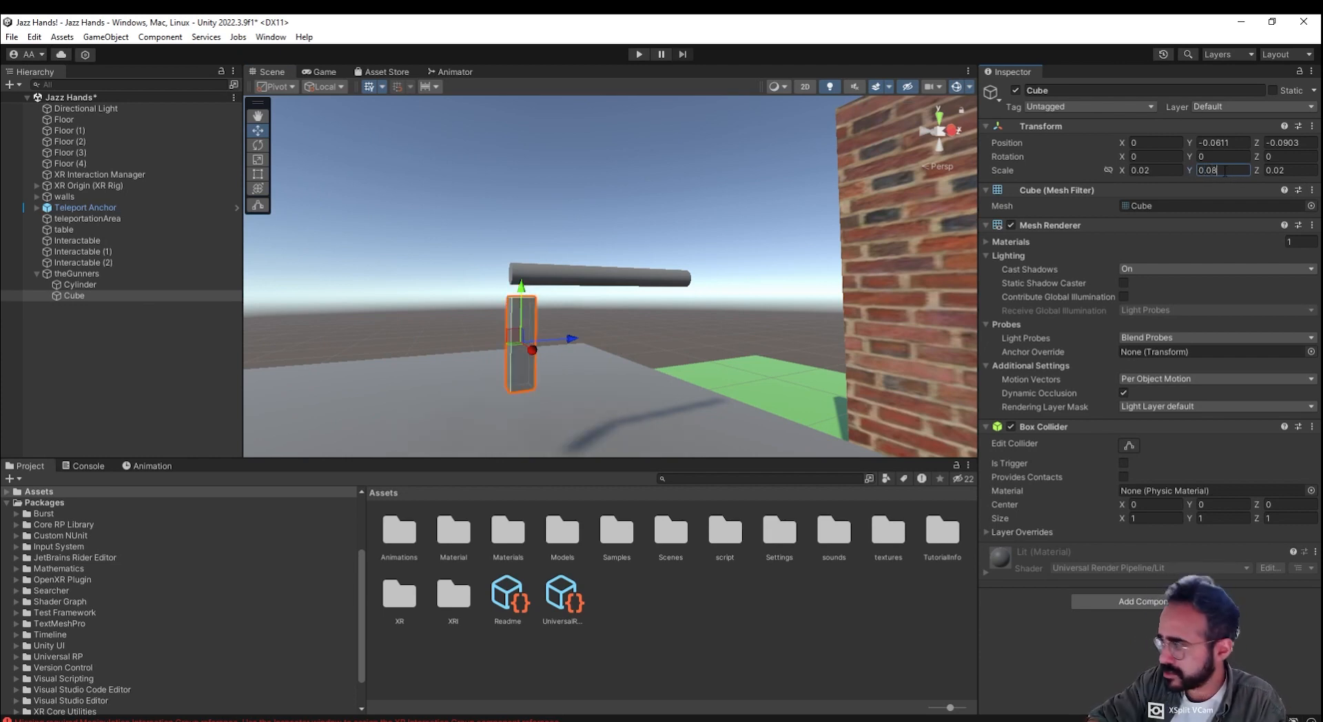
drag(522, 294, 523, 279)
alt+drag(634, 348, 589, 374)
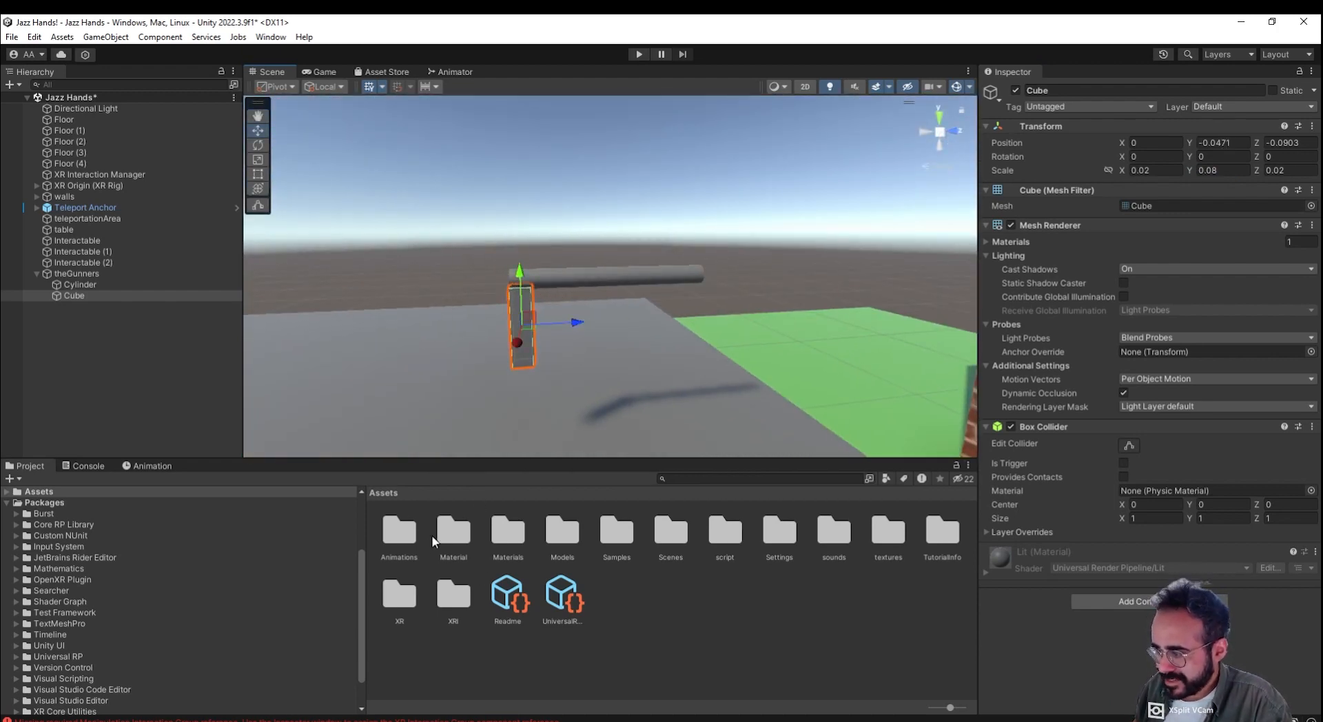
Step: Apply the blue material to the grip cube and the red material to the barrel cylinder
double_click(453, 531)
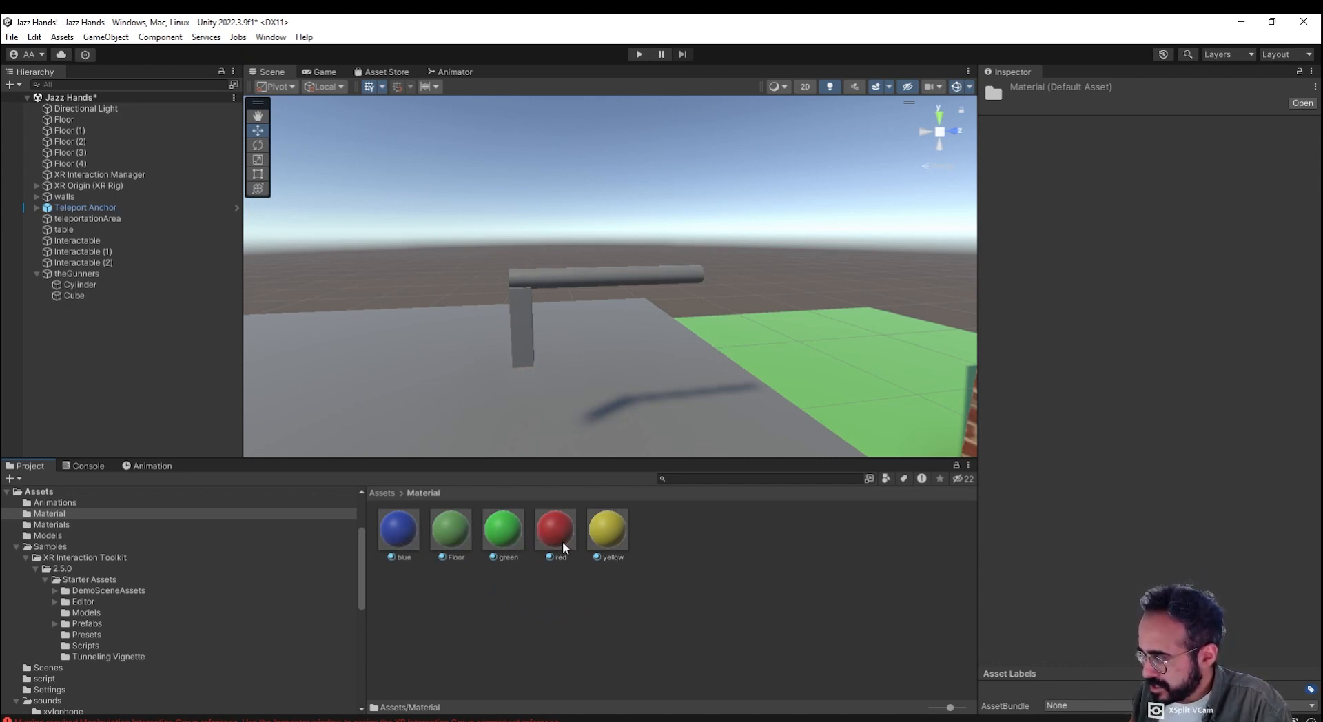
drag(555, 529, 534, 574)
drag(399, 530, 529, 312)
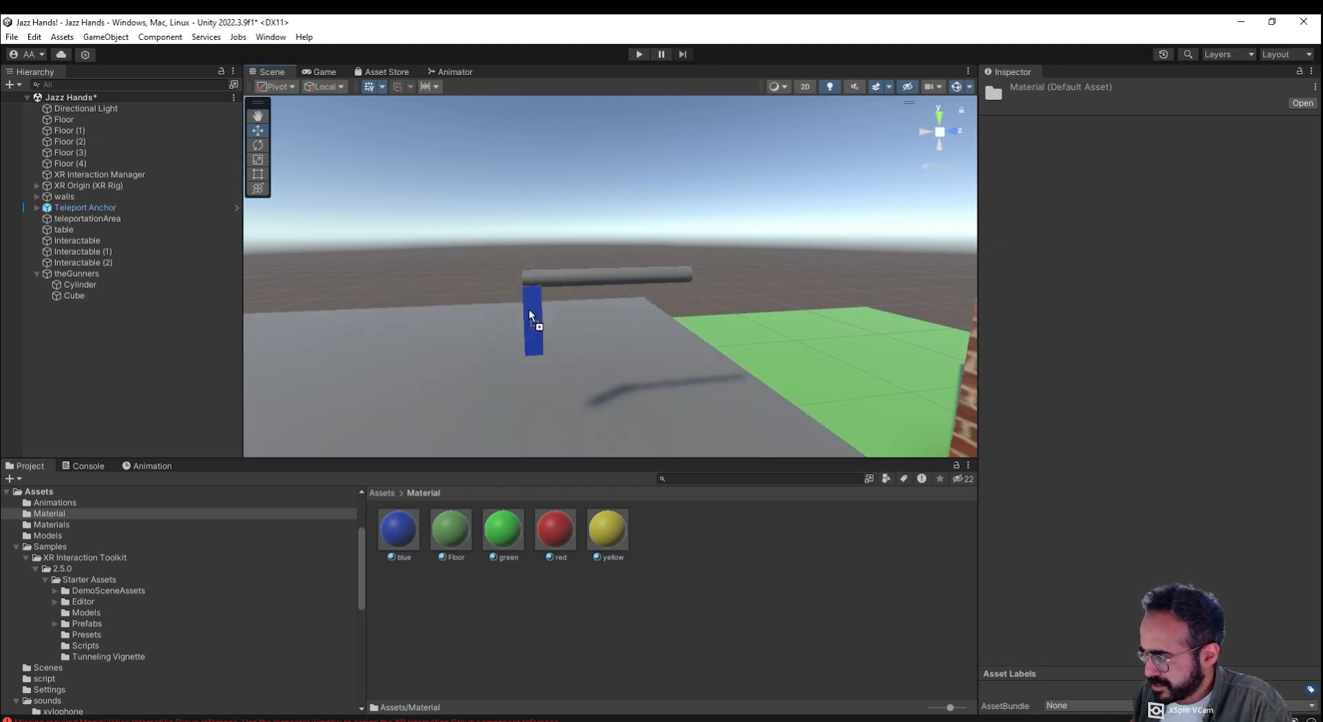
drag(555, 529, 585, 274)
alt+drag(614, 375, 653, 369)
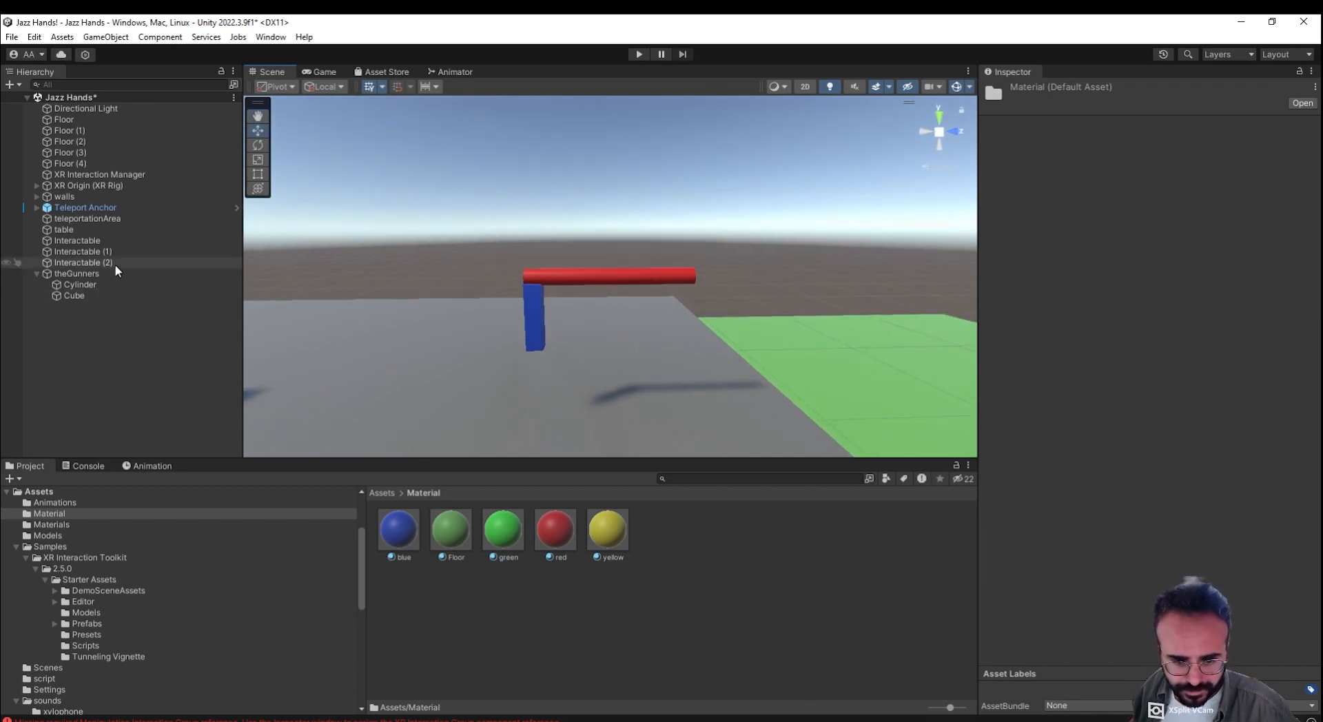
Step: Move theGunners to about 0.975 on Y and 0.561 on Z, and add an XR Grab Interactable component to it
click(69, 274)
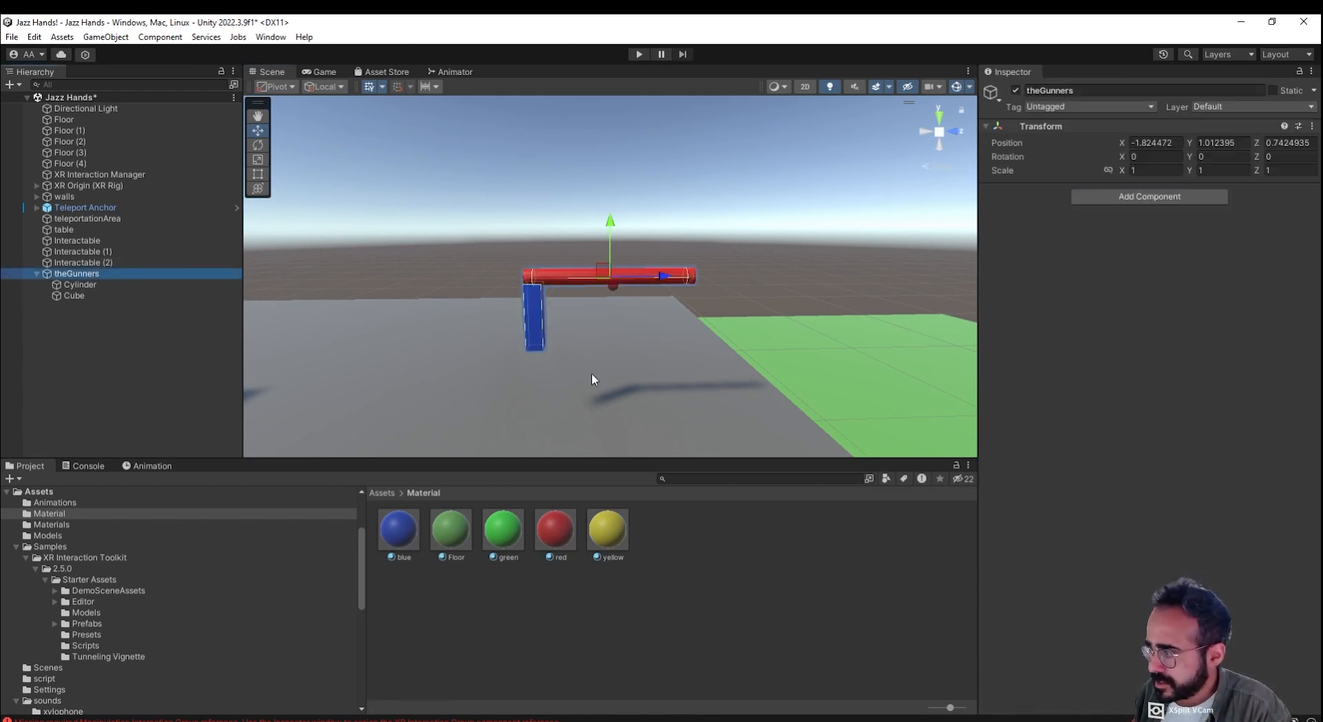
alt+drag(664, 367, 427, 324)
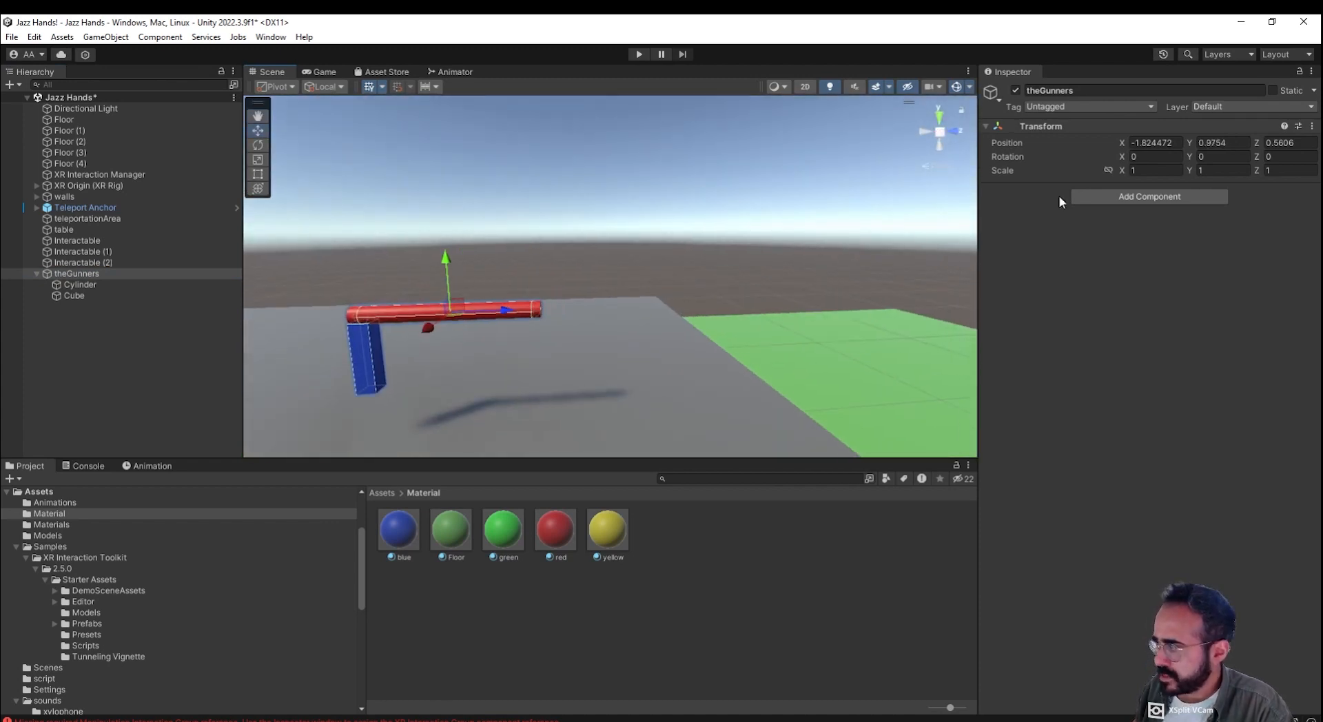
click(1103, 197)
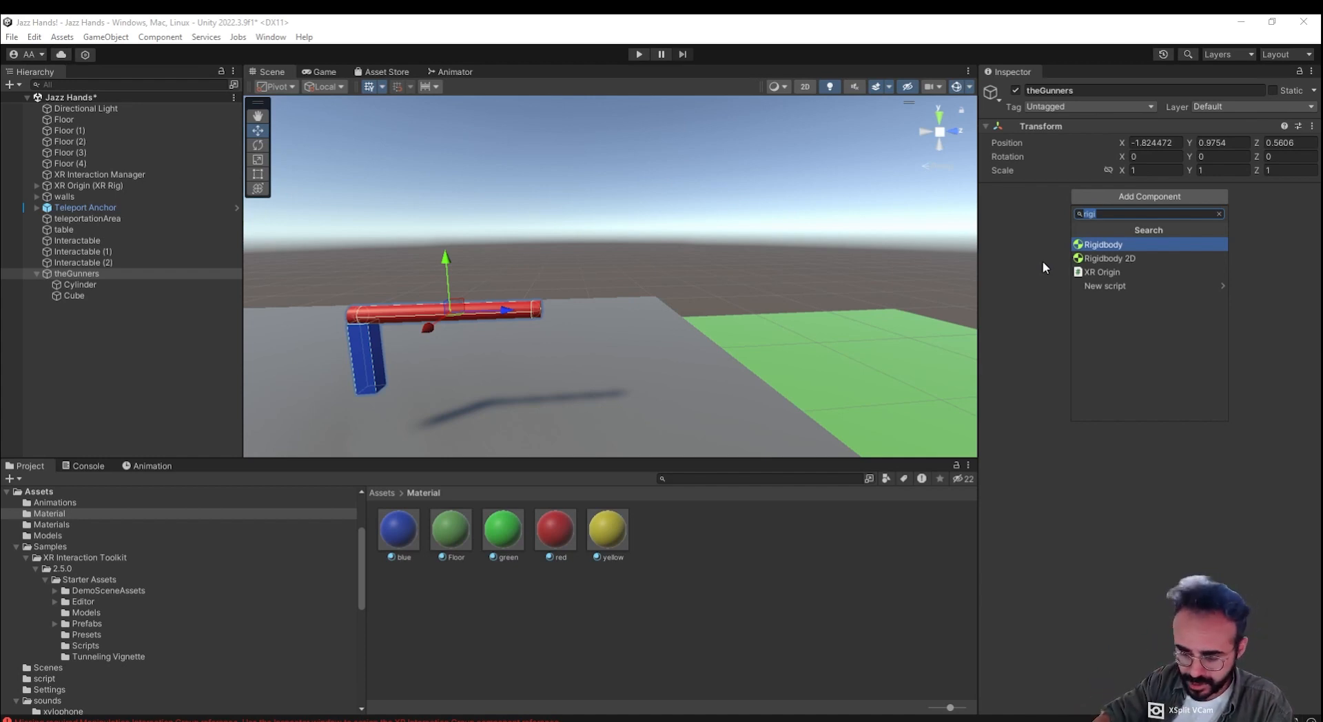
text(XR grab)
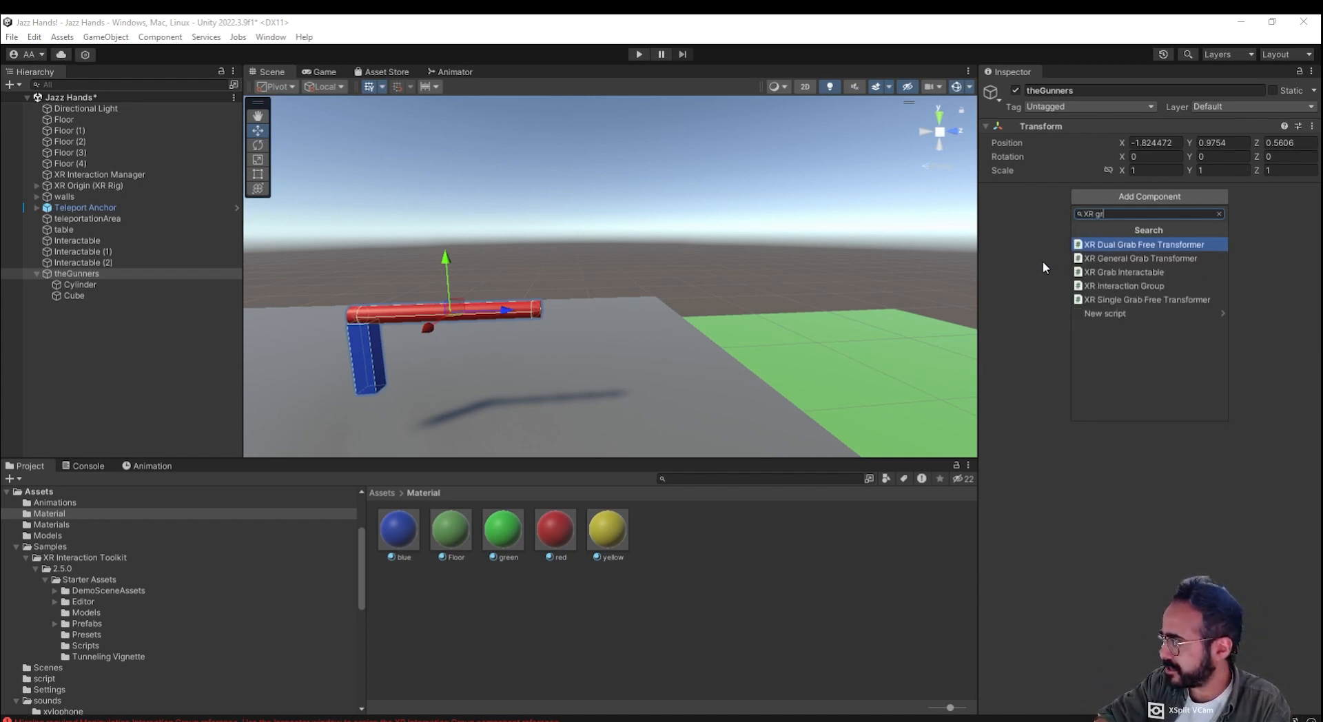
key(Down)
key(Down)
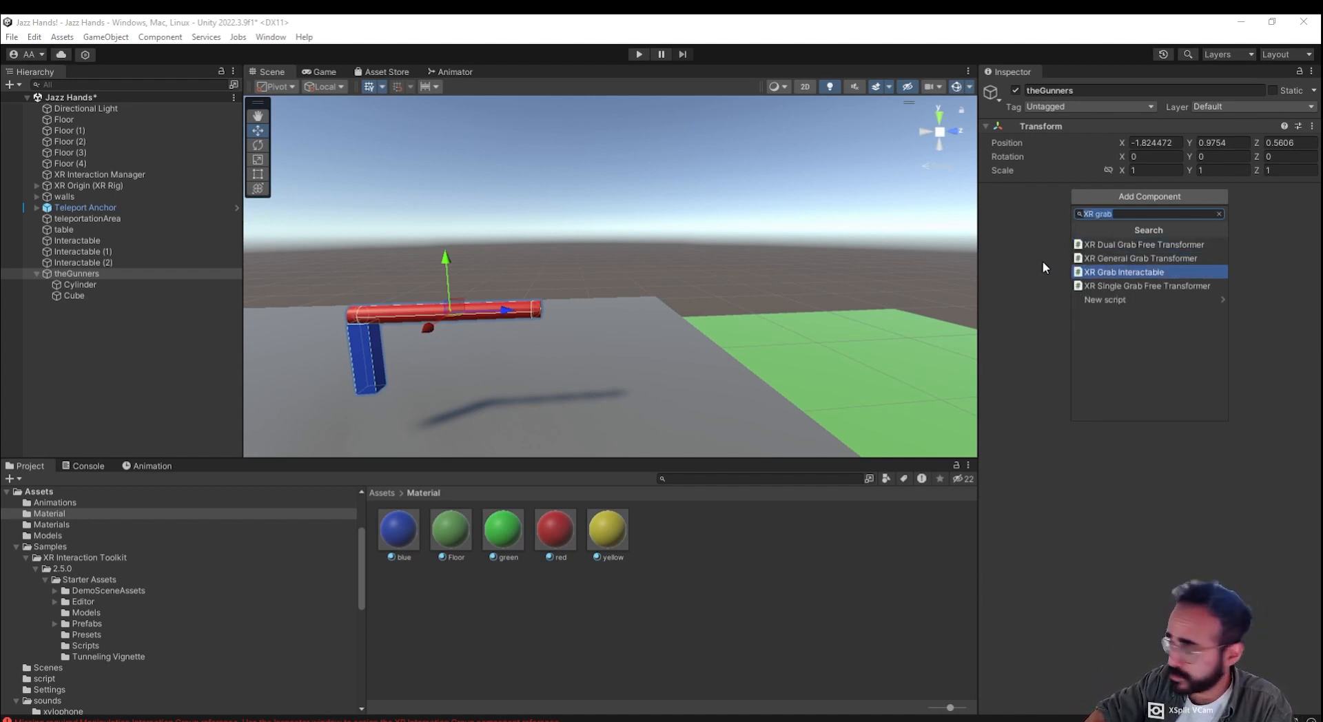
key(Return)
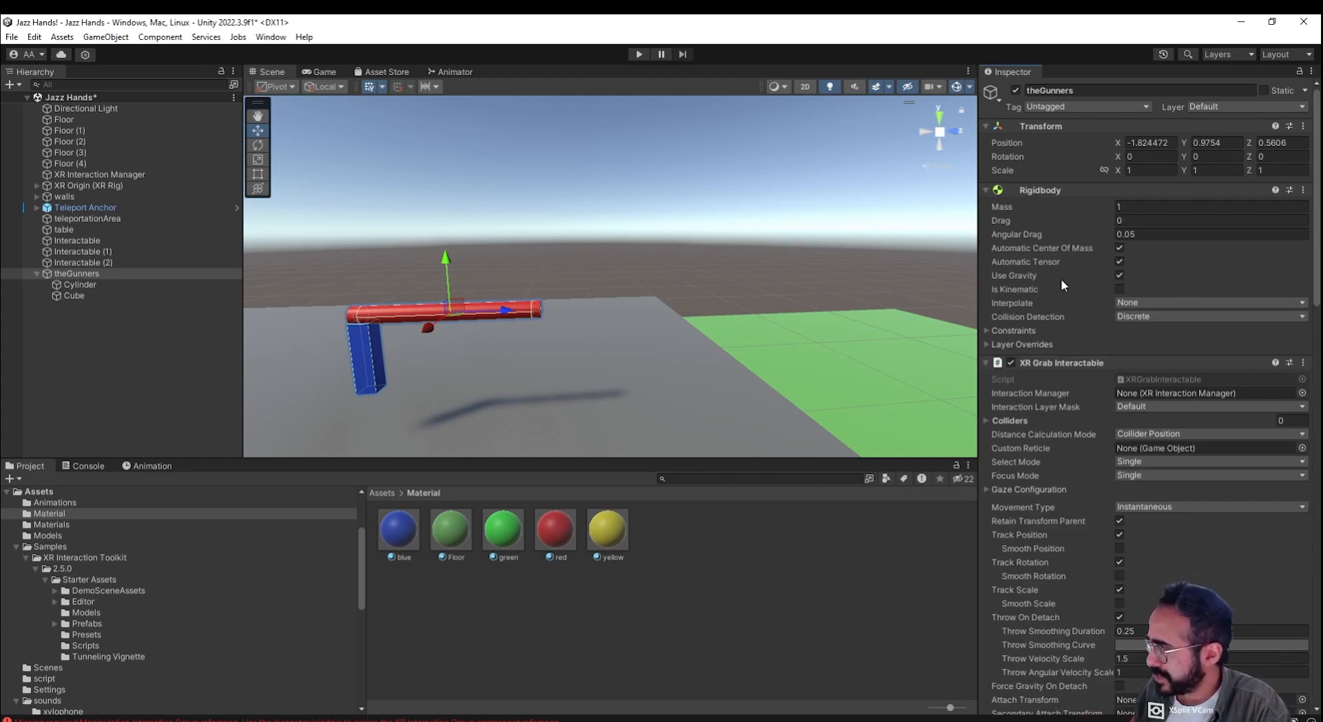
Step: Assign XR Interaction Manager as the Interaction Manager of the XR Grab Interactable on theGunners
scroll(1114, 273, down, 5)
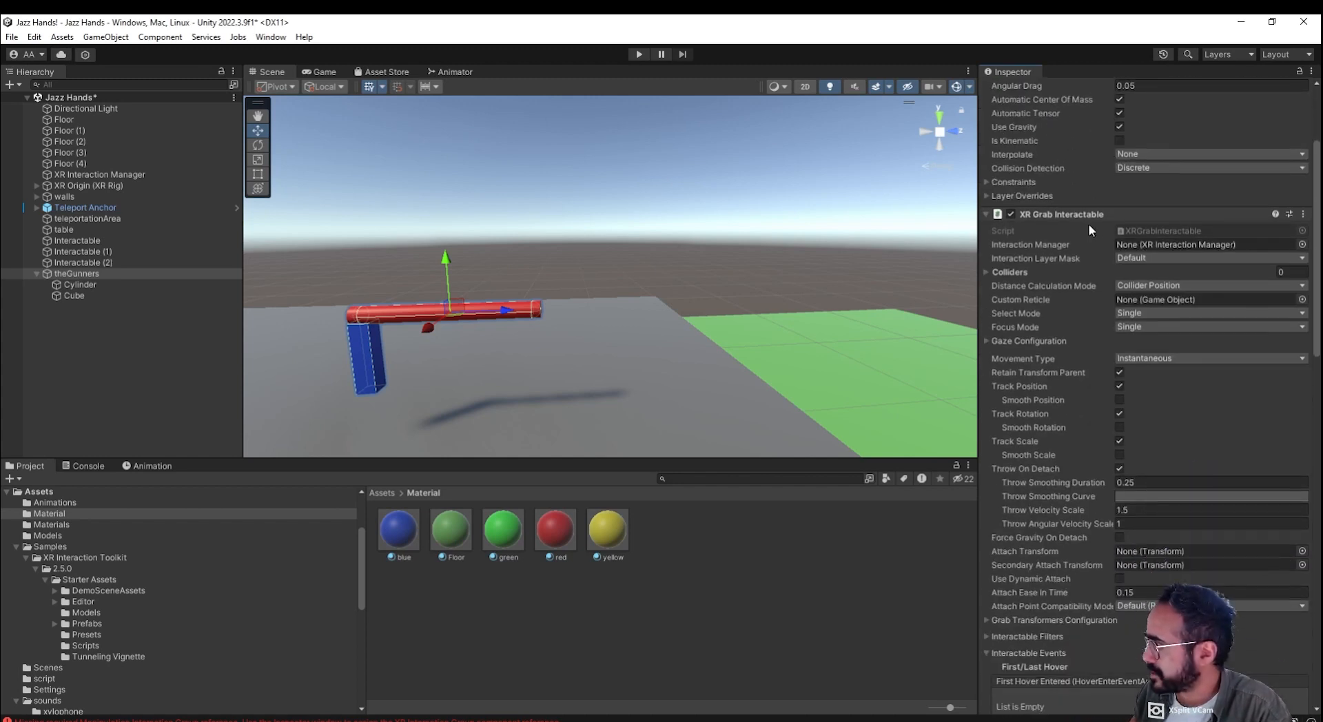
click(1303, 245)
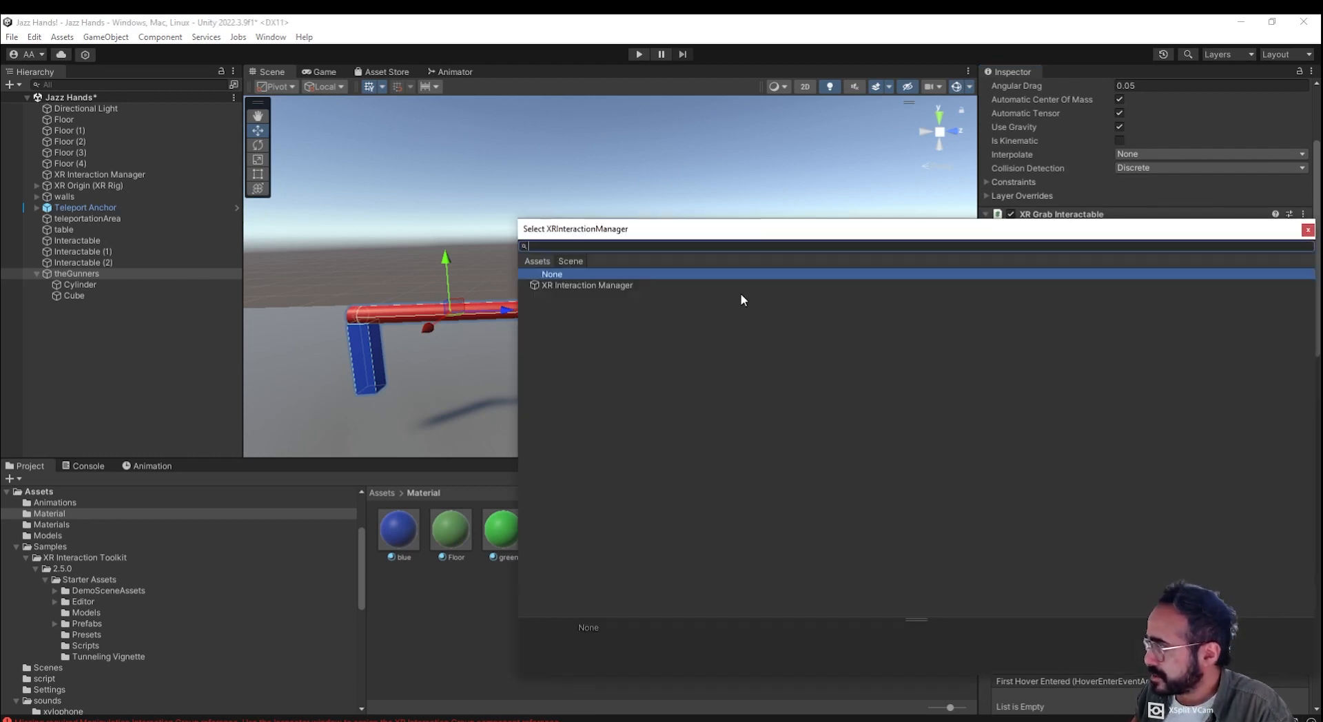
double_click(688, 286)
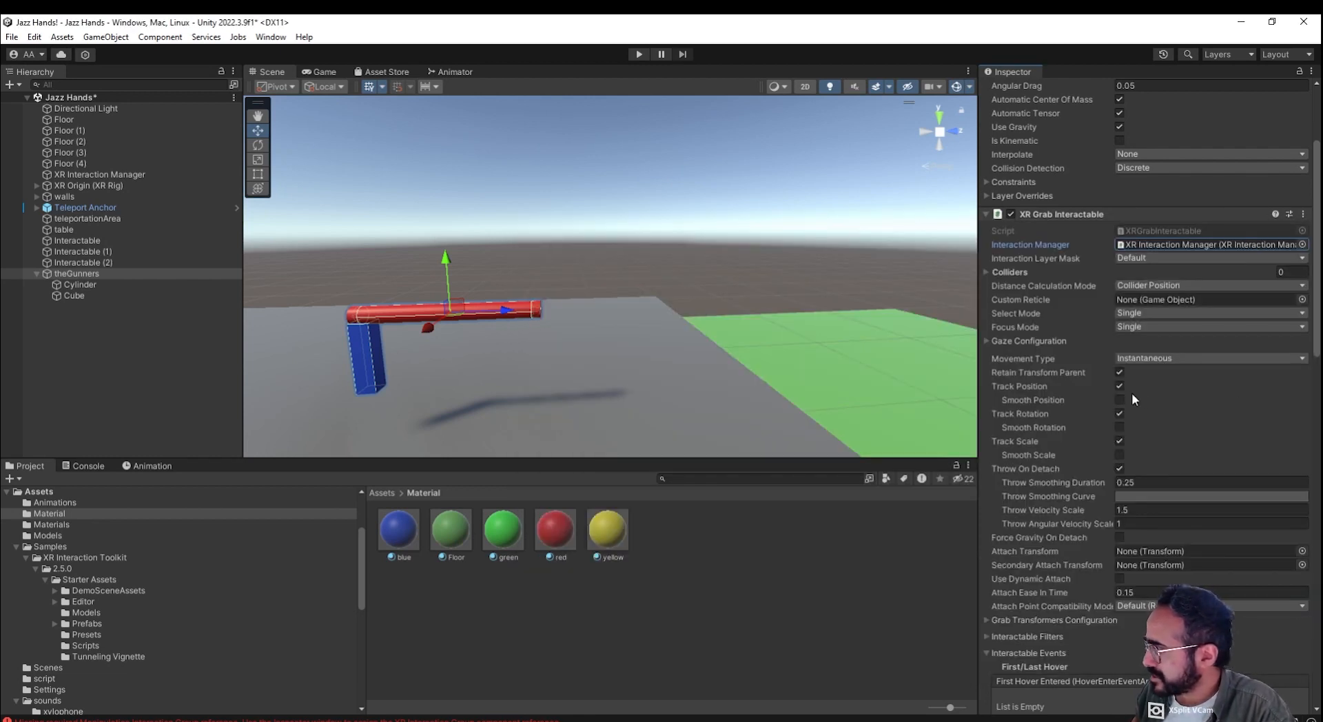
Step: Review the remaining grab settings of theGunners, and playtest picking up the gun in the scene
scroll(1137, 399, down, 10)
scroll(1067, 428, up, 7)
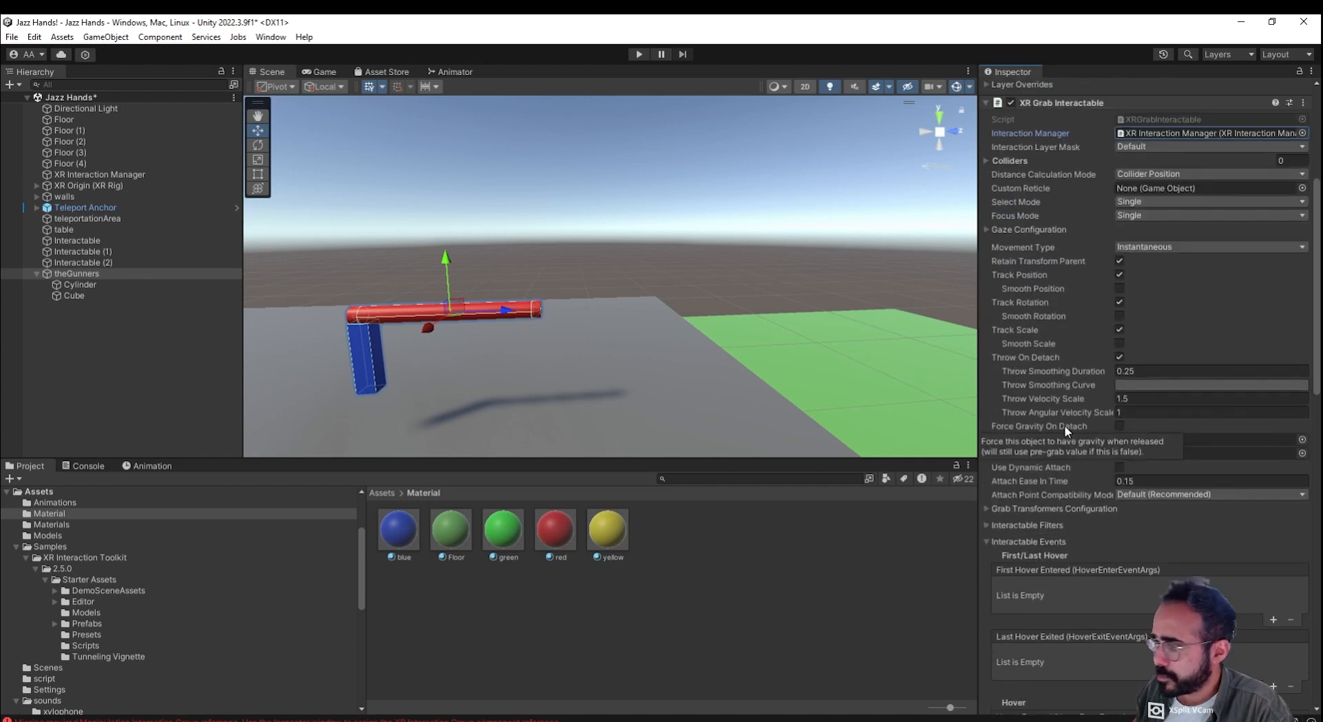
click(643, 53)
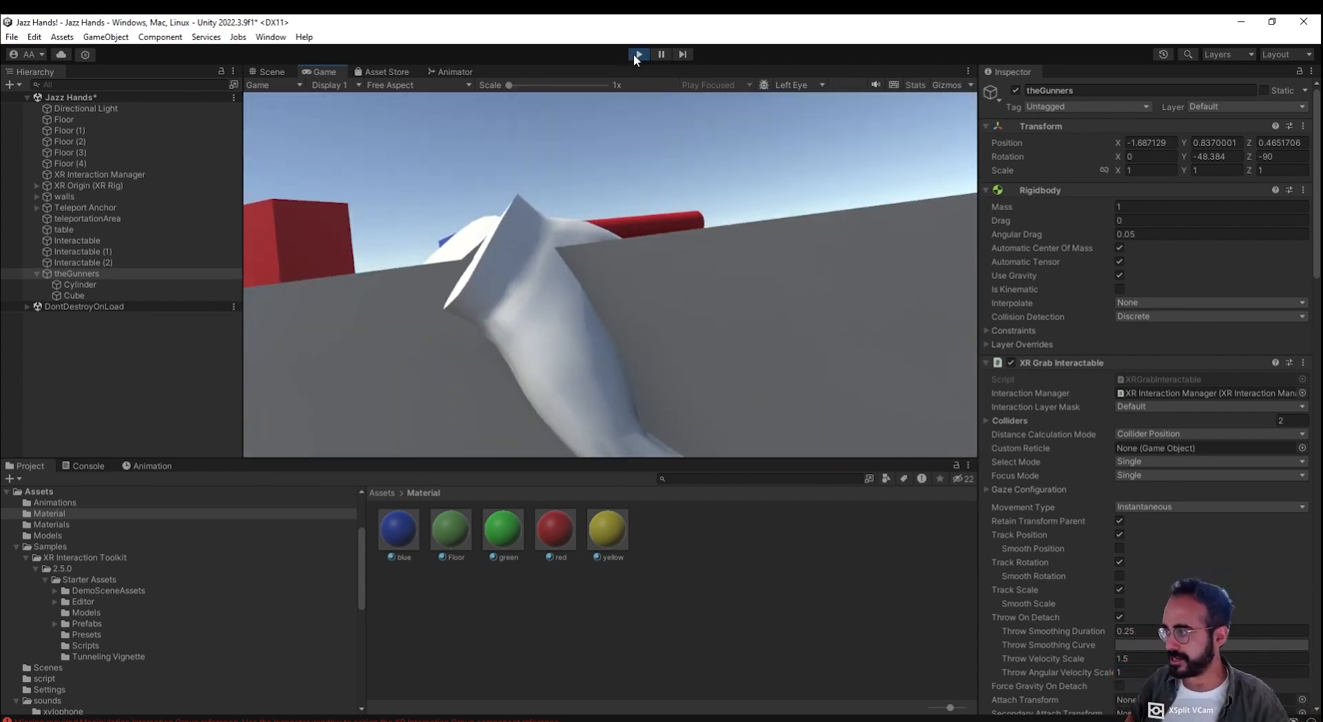
click(637, 55)
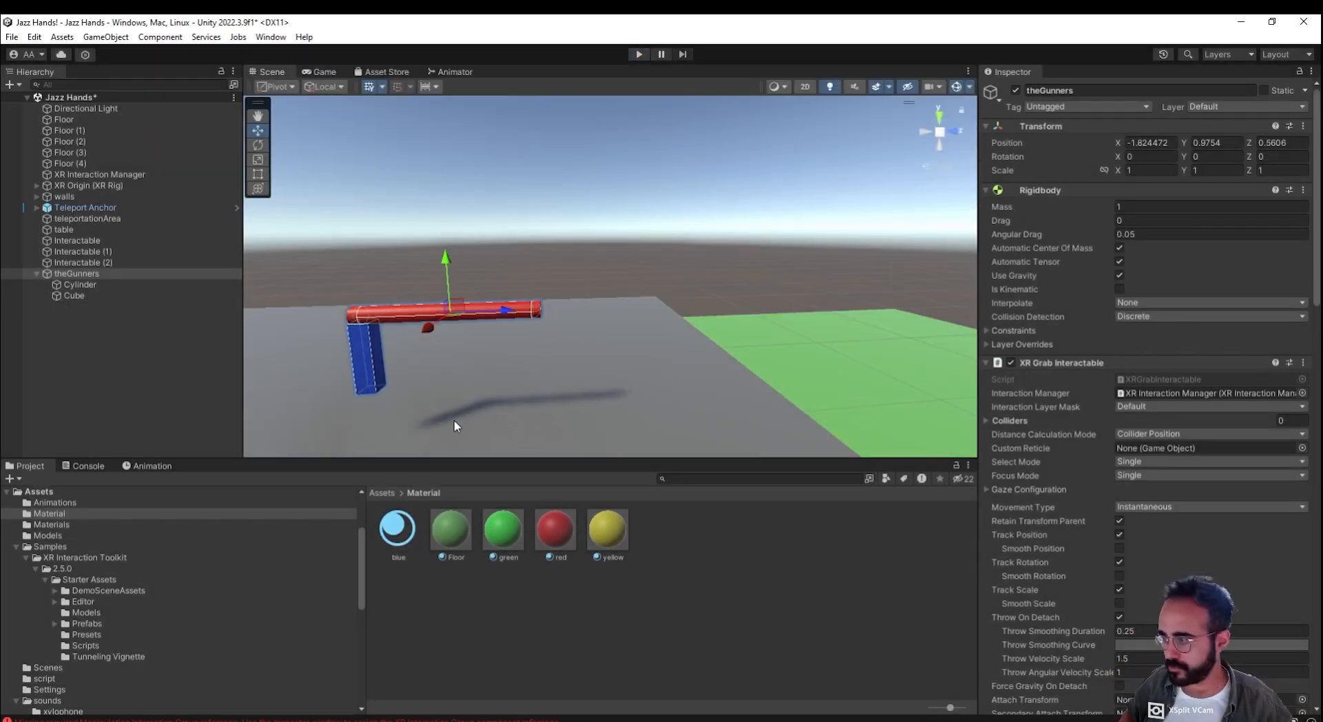
Step: Thicken the gun's red Cylinder by setting its X and Z scale to 0.05
click(188, 285)
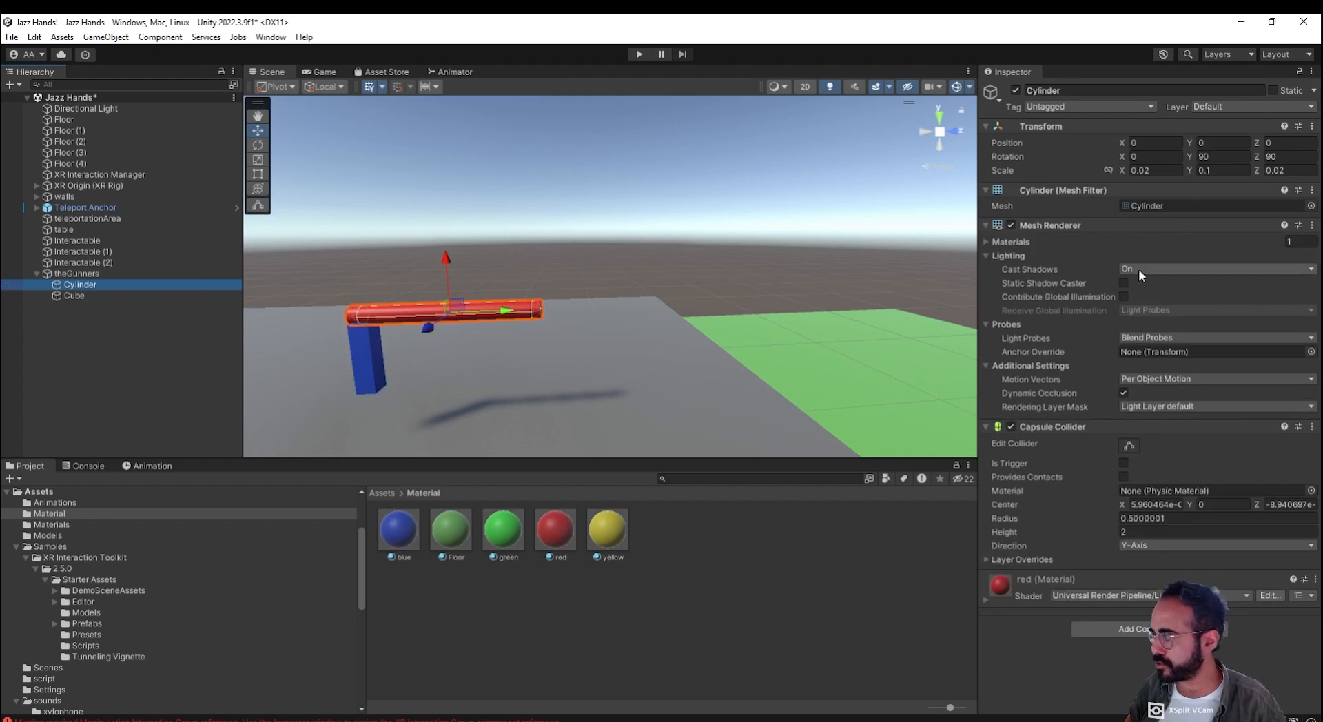
click(1171, 170)
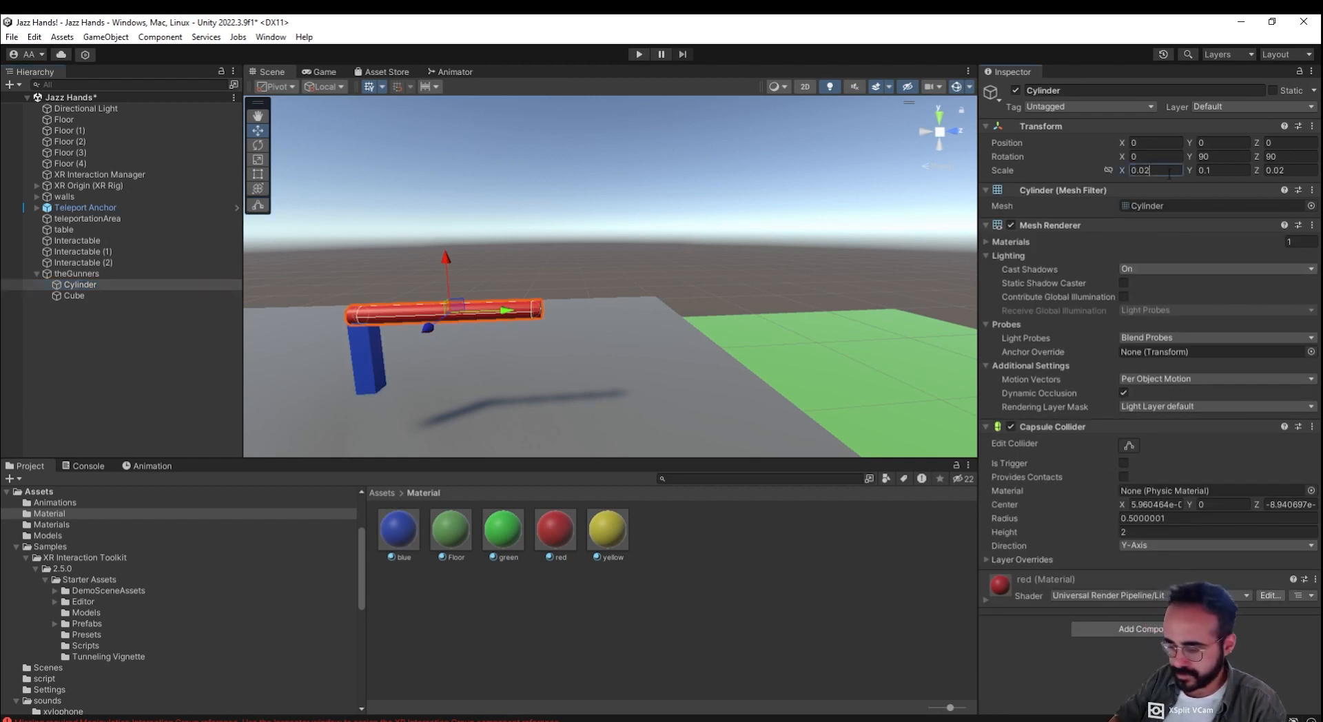
key(BackSpace)
text(5)
key(Tab)
key(Tab)
key(BackSpace)
text(5)
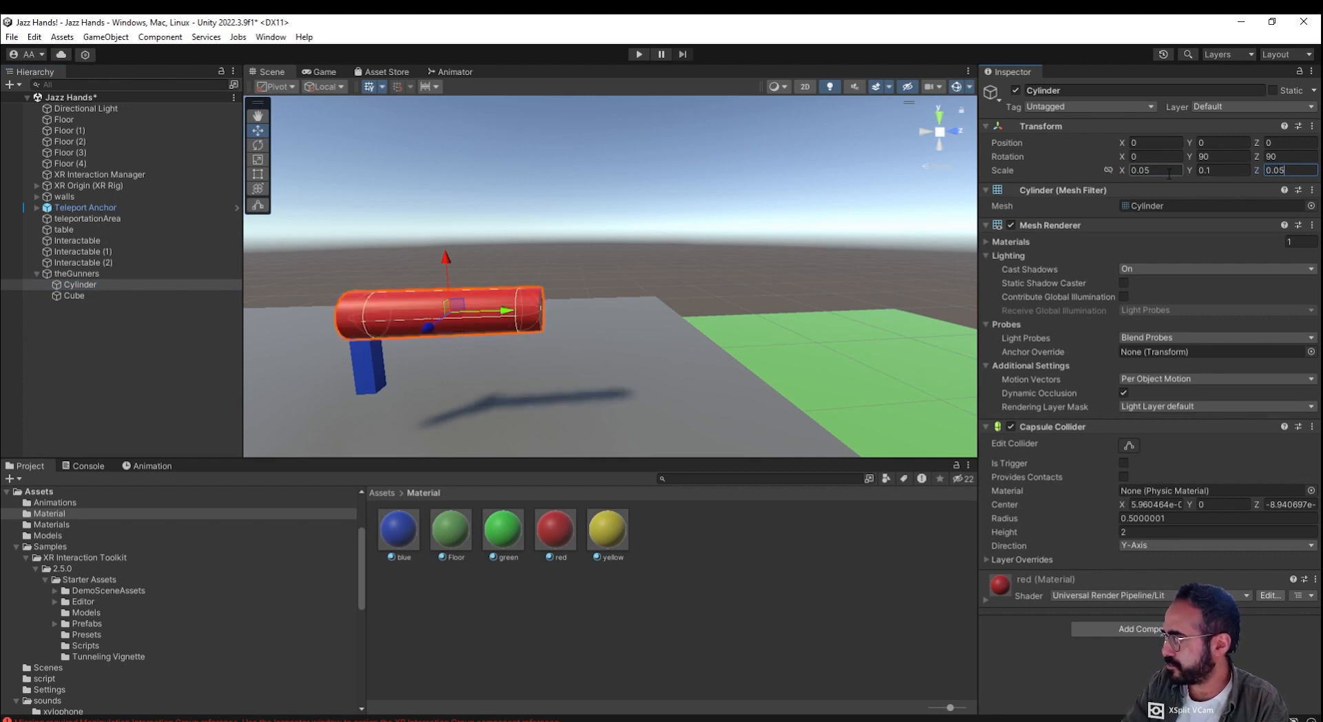
Step: Set the X and Z scale of the gun's blue Cube handle to 0.05
click(182, 297)
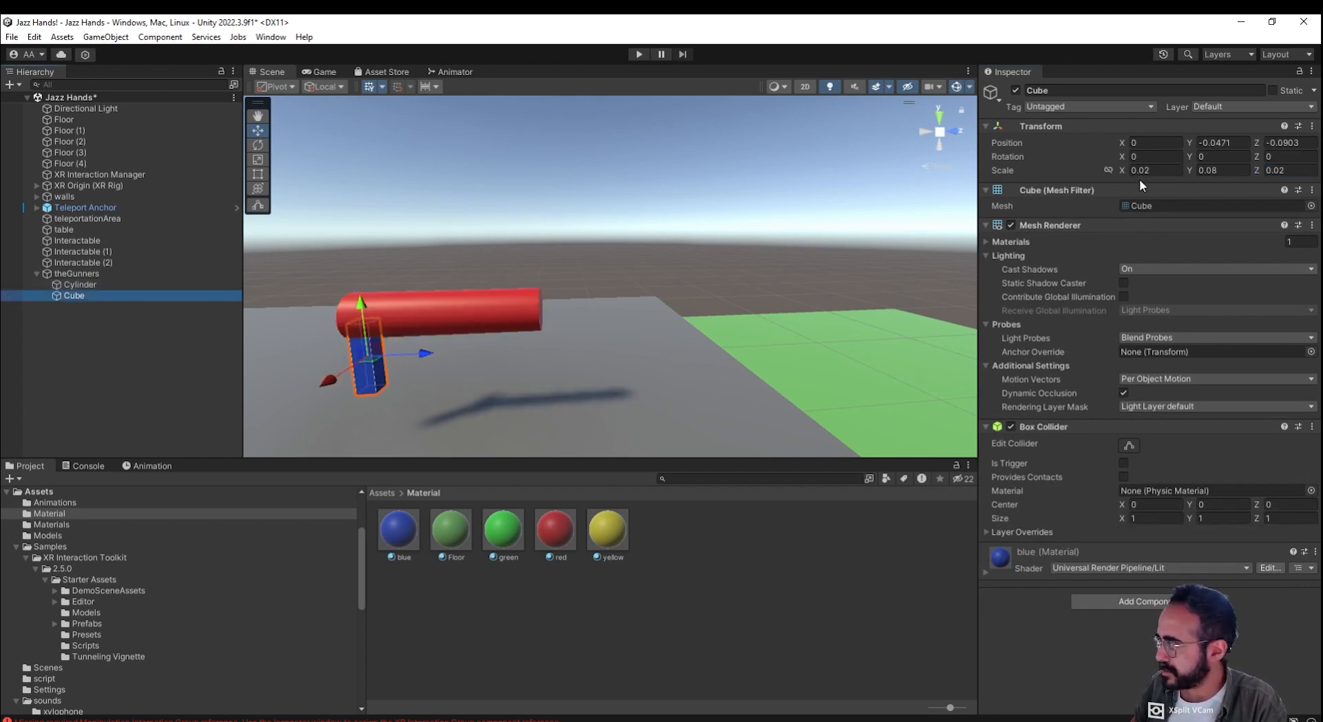
click(1172, 169)
text(0.05)
key(Tab)
key(Tab)
text(0.05)
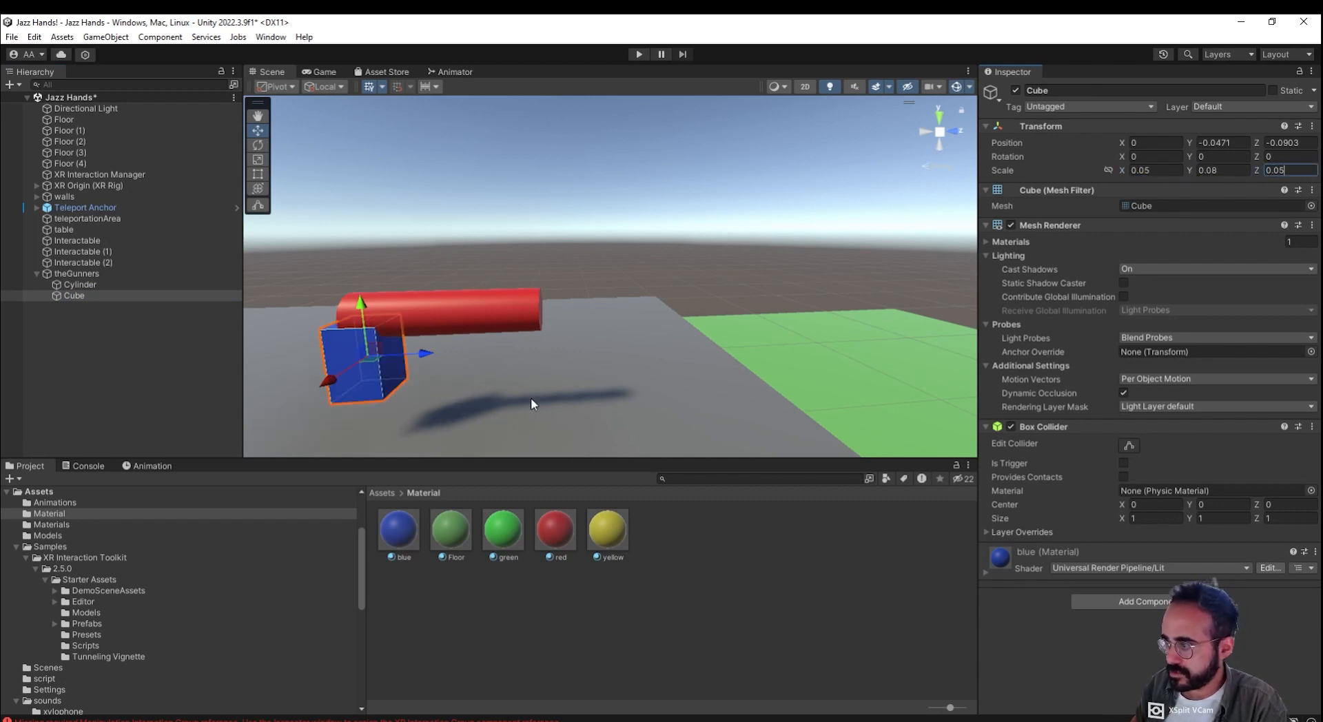
Step: Move the Cube handle under the rear of the barrel, to about Y -0.054 and Z -0.0757
scroll(553, 400, down, 10)
alt+drag(552, 399, 516, 346)
drag(525, 264, 526, 268)
scroll(472, 396, up, 3)
alt+drag(472, 392, 599, 362)
drag(483, 374, 363, 374)
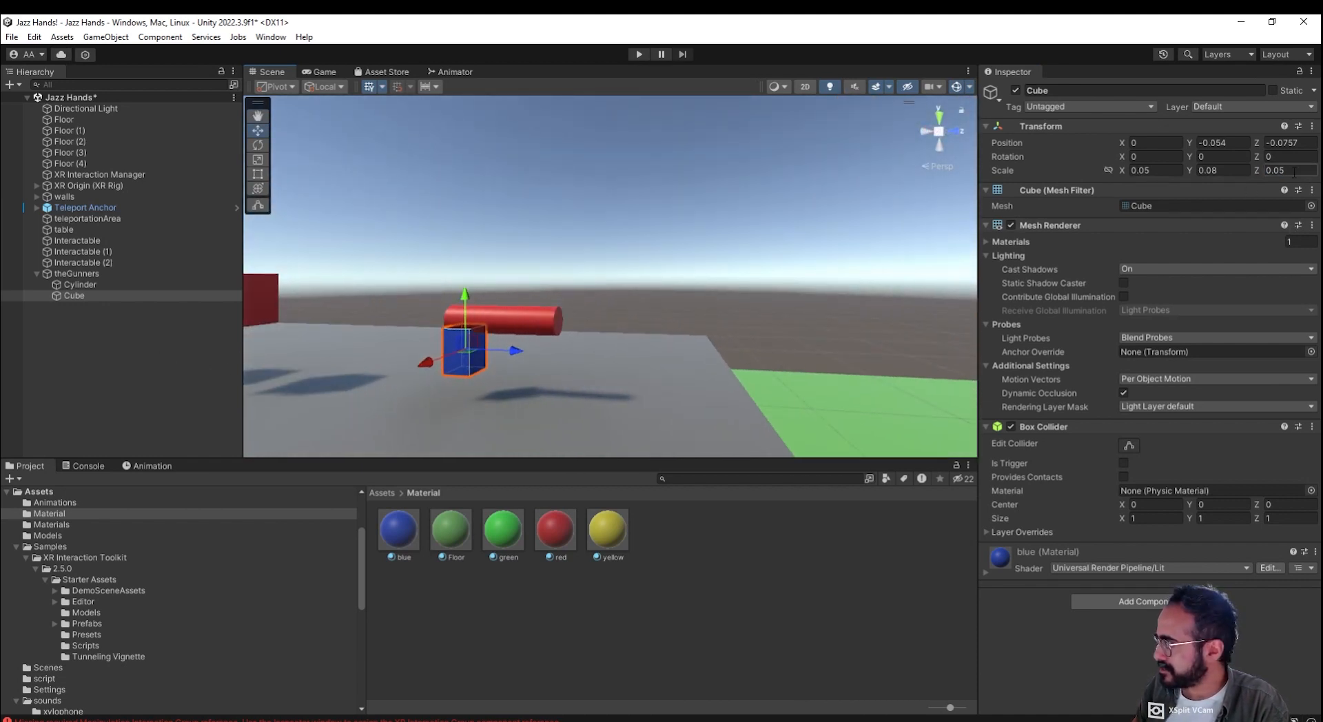
Step: Narrow the Cube handle by setting its X scale to 0.025
drag(1259, 172, 1264, 173)
key(ctrl+z)
click(1181, 173)
key(BackSpace)
text(25)
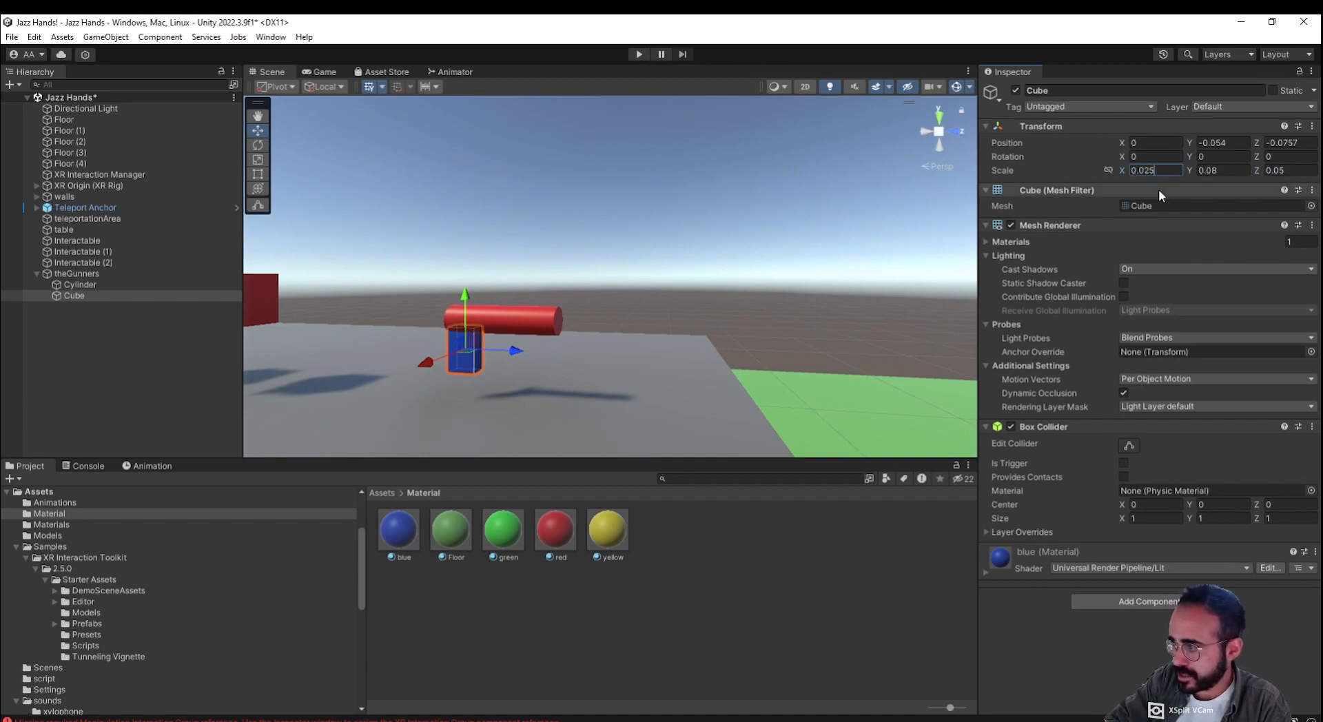
key(Return)
Step: Playtest the scene to check grabbing the resized gun, and stop the run
alt+drag(528, 421, 752, 362)
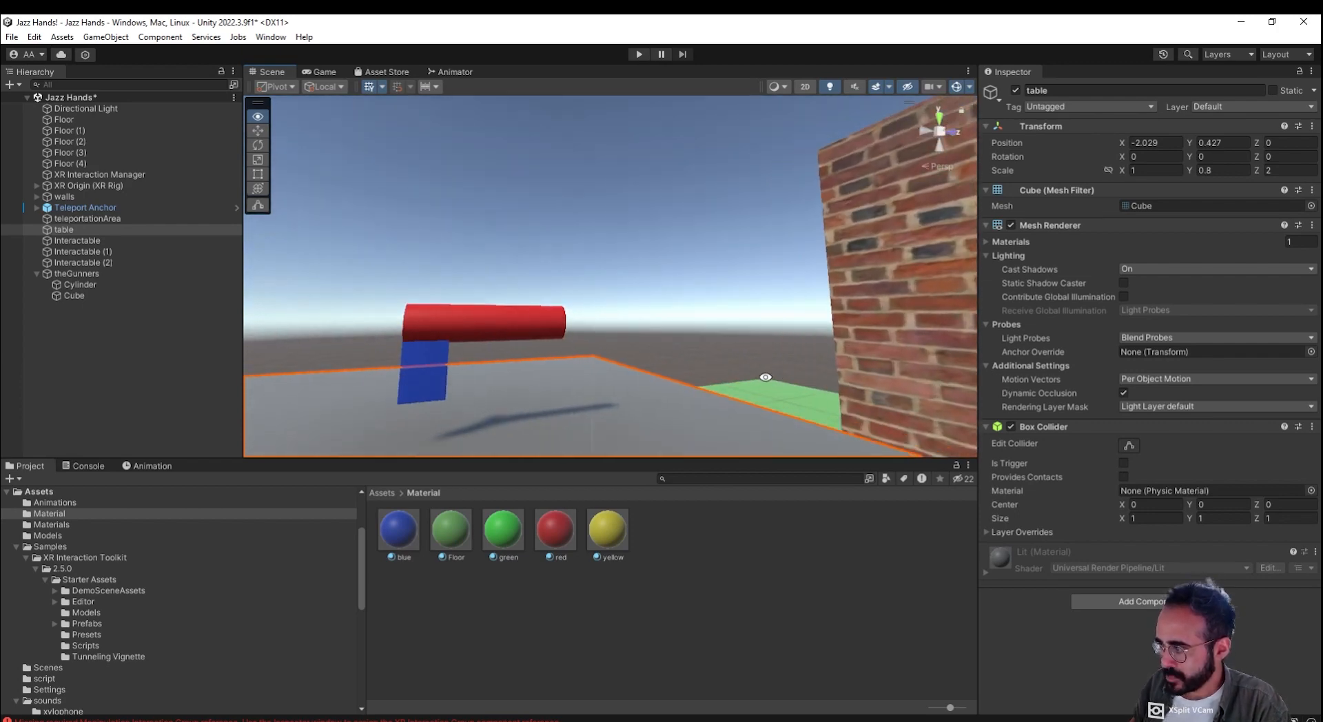
click(639, 54)
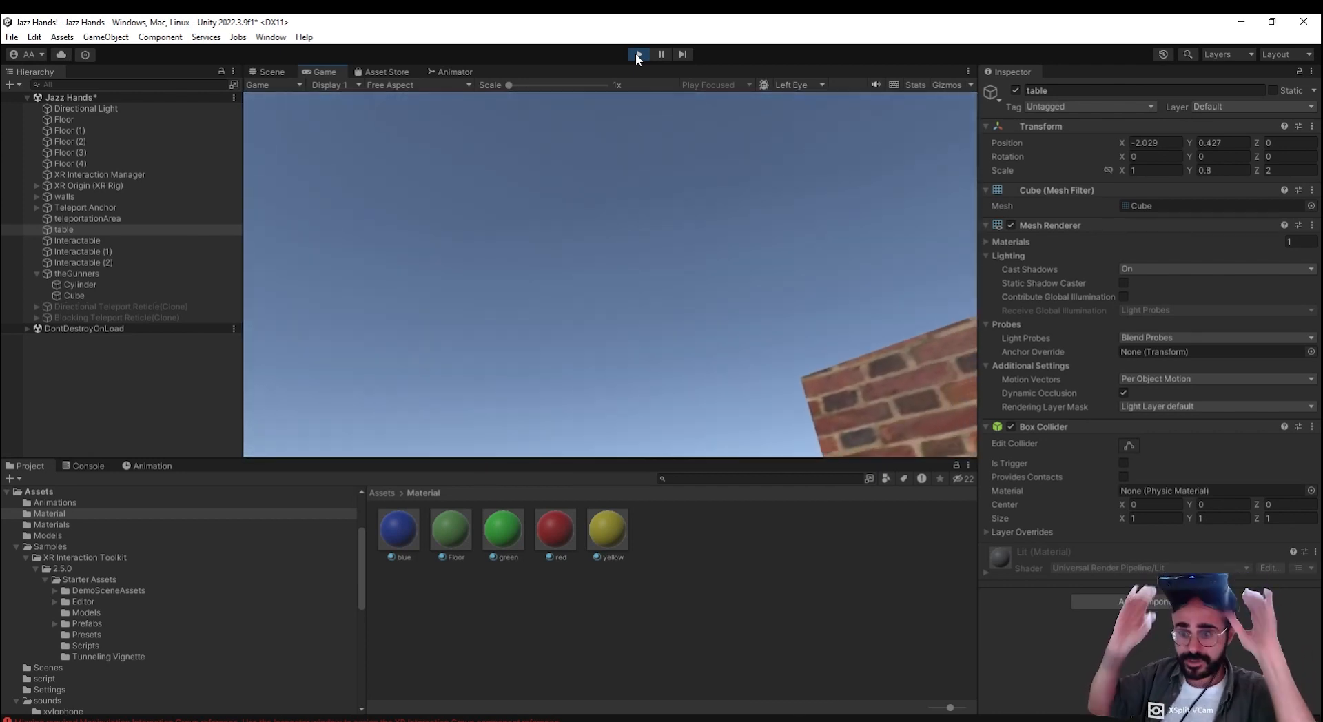
click(639, 53)
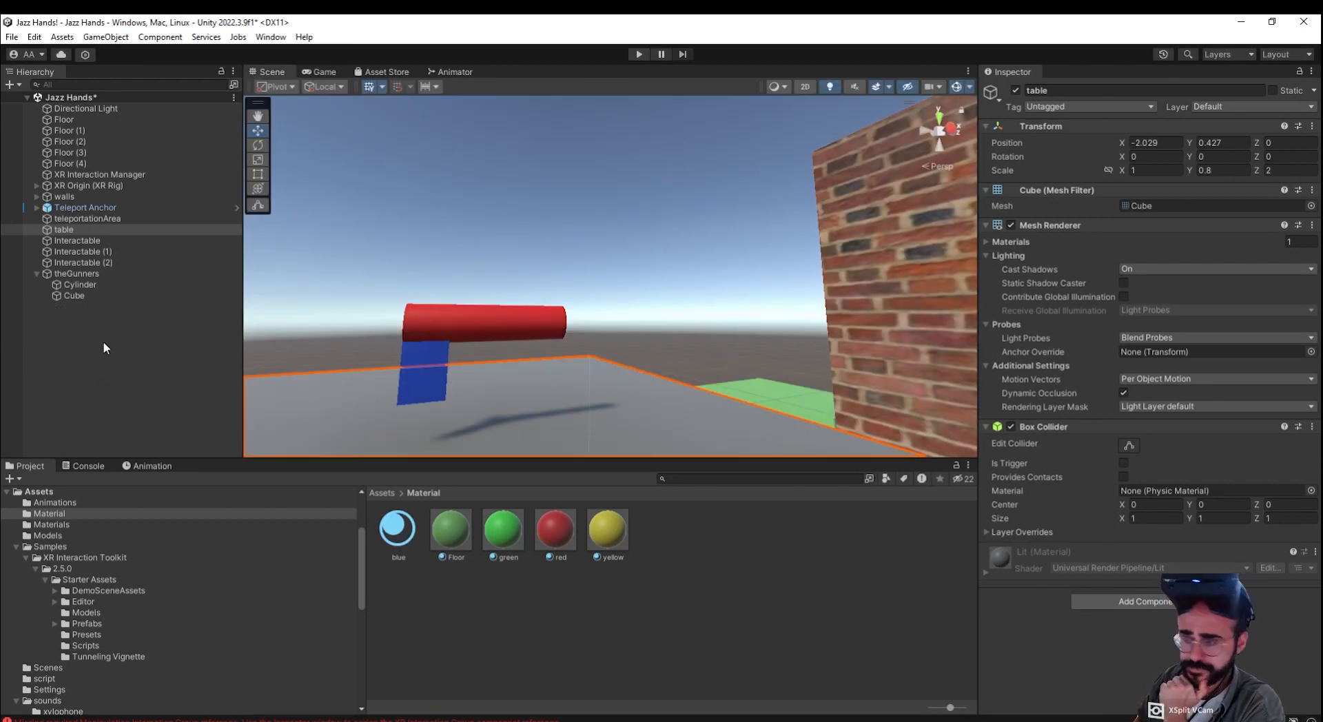
Step: Examine the attach settings of theGunners' XR Grab Interactable and compare them with Interactable (1)
click(104, 276)
scroll(1153, 475, down, 3)
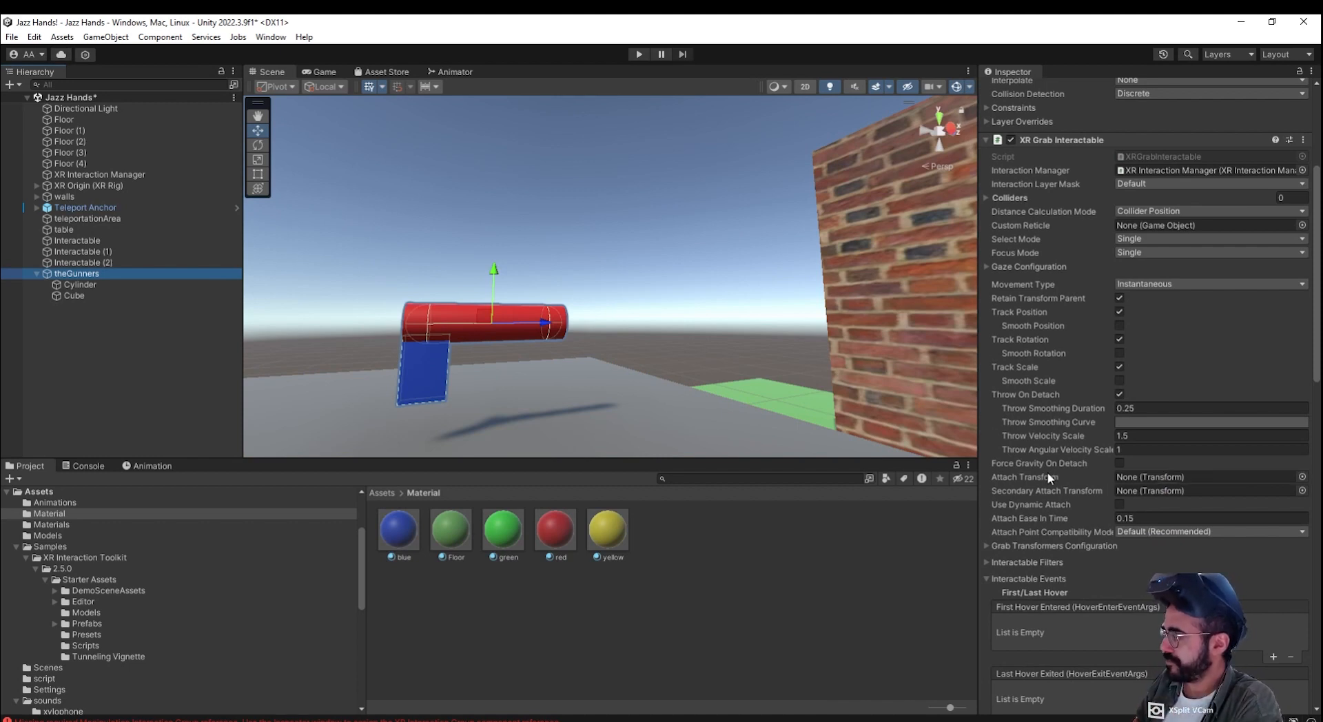
mouse_move(1036, 482)
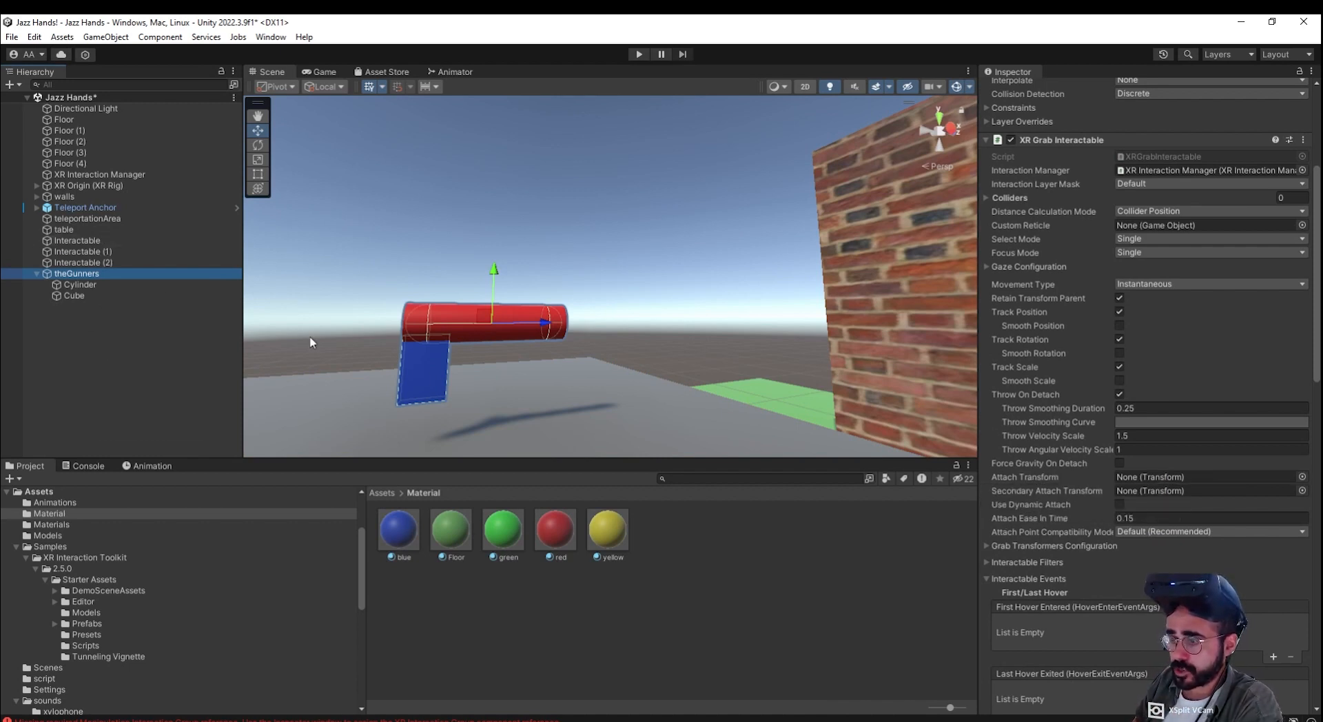
scroll(387, 368, down, 1)
click(191, 253)
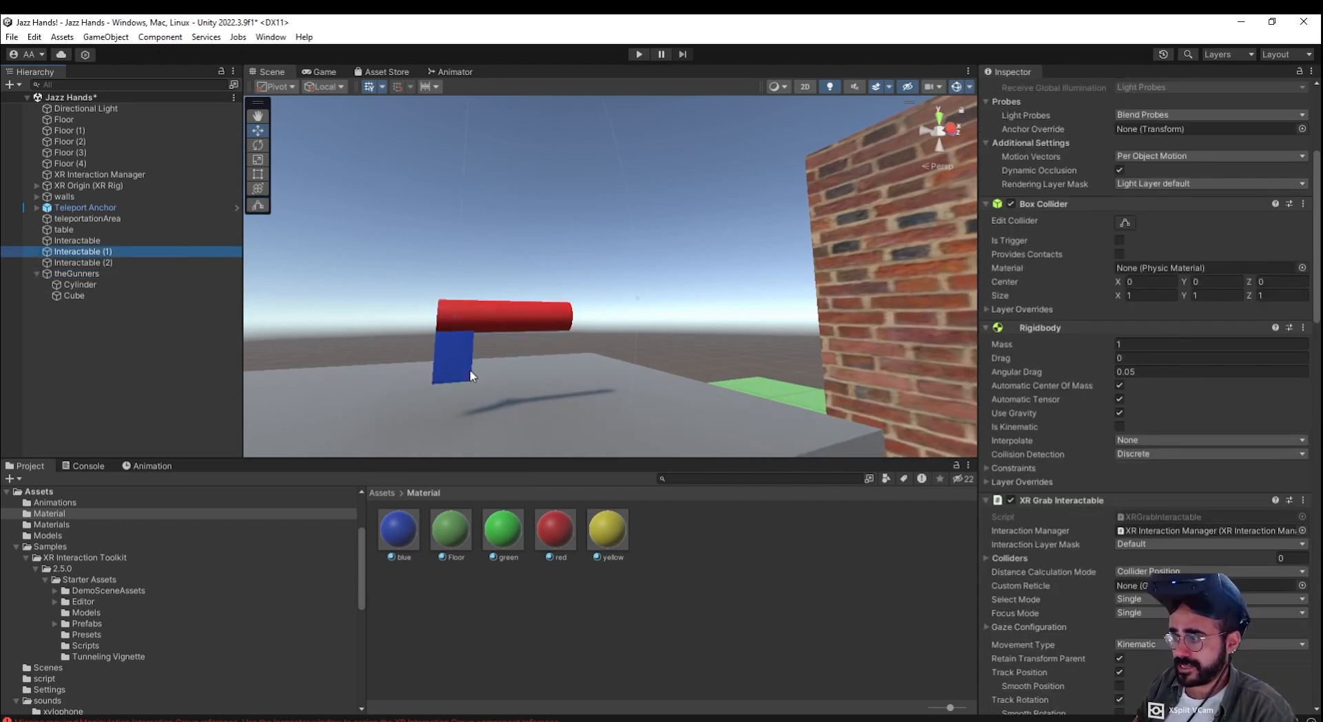
key(f)
scroll(827, 425, down, 2)
middle_drag(851, 411, 505, 395)
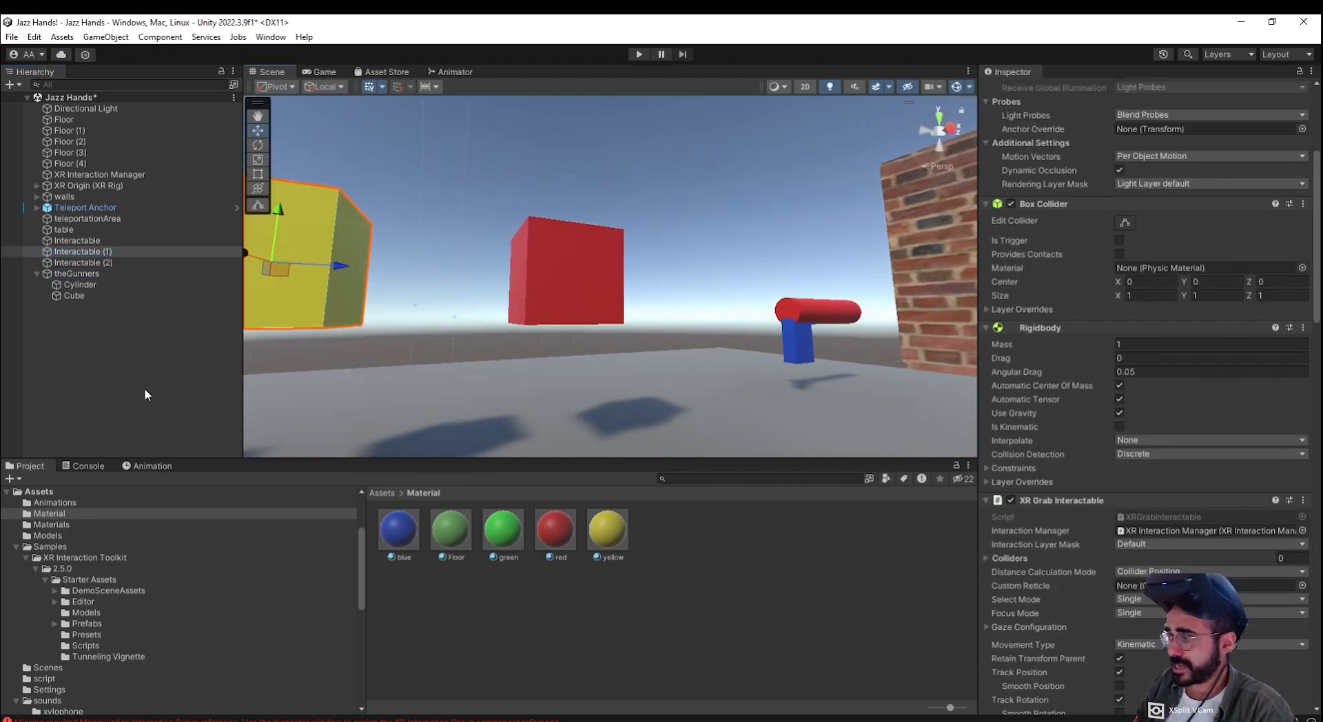
click(75, 273)
right_drag(919, 348, 802, 395)
middle_drag(802, 394, 447, 384)
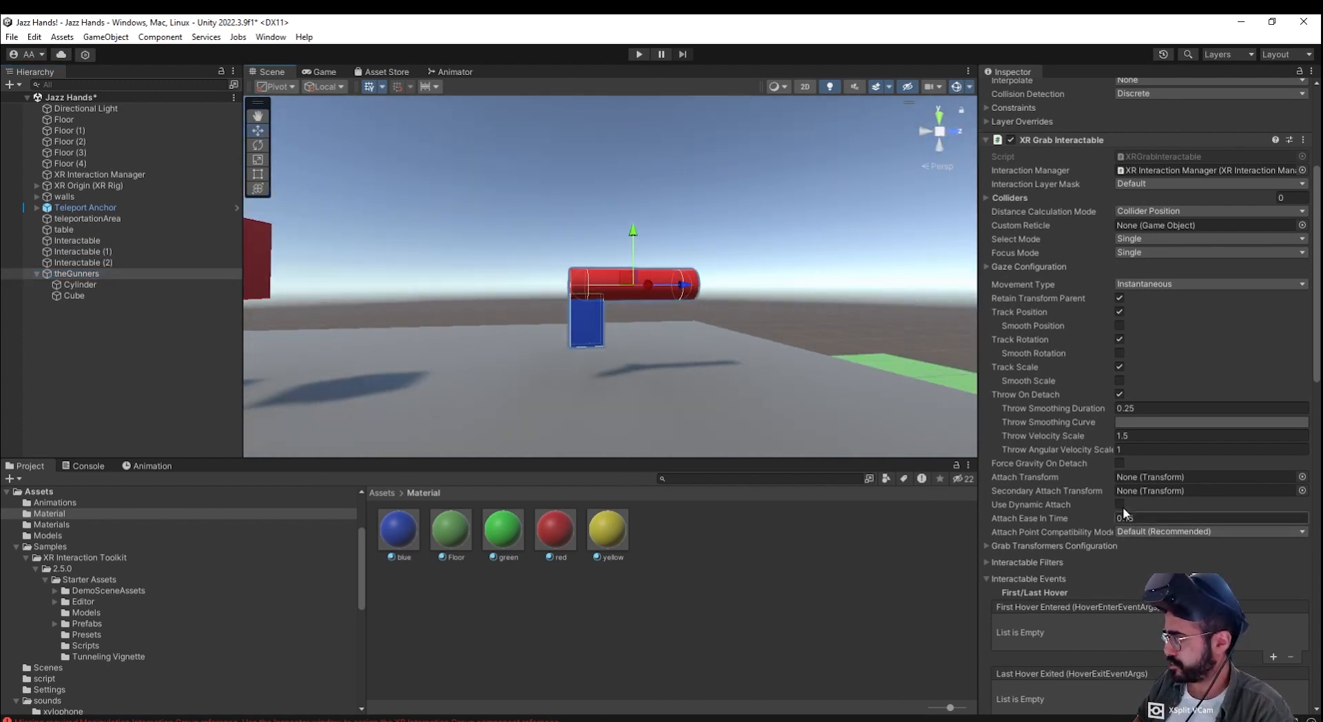
Step: Create an empty child object named attachPoint under theGunners
right_click(138, 276)
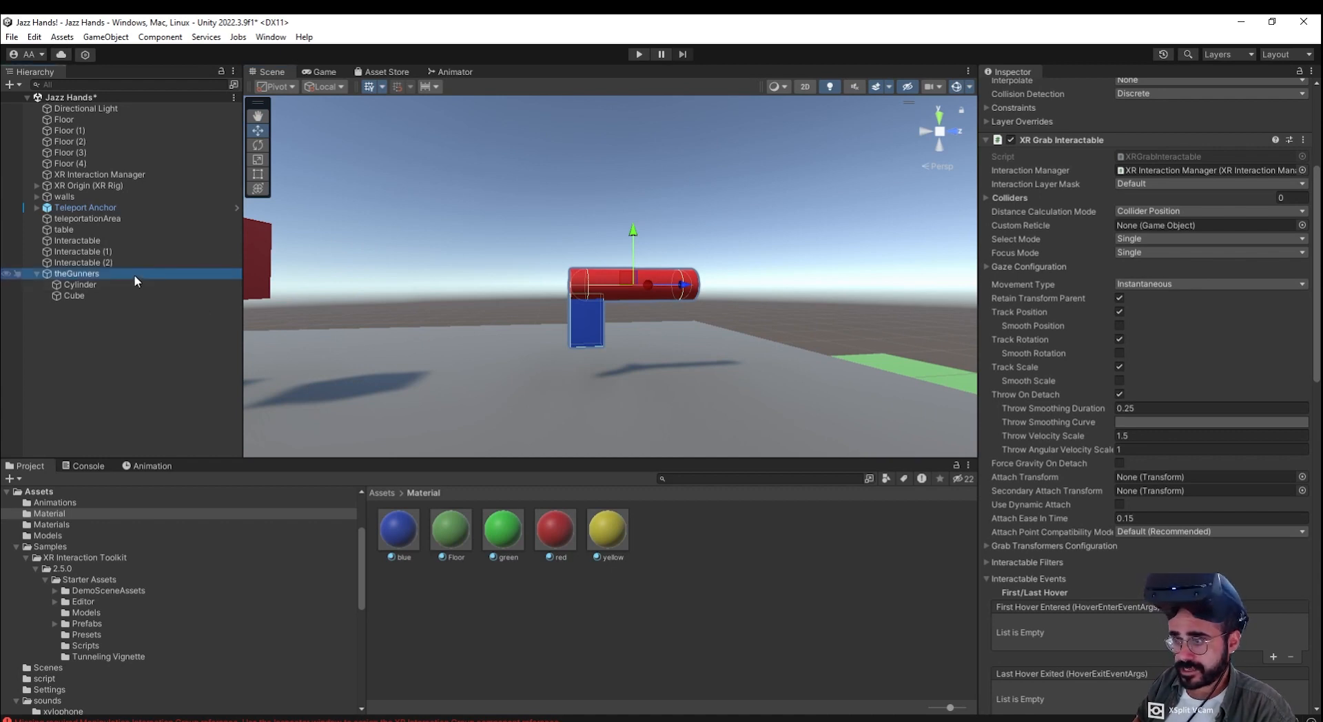
click(177, 428)
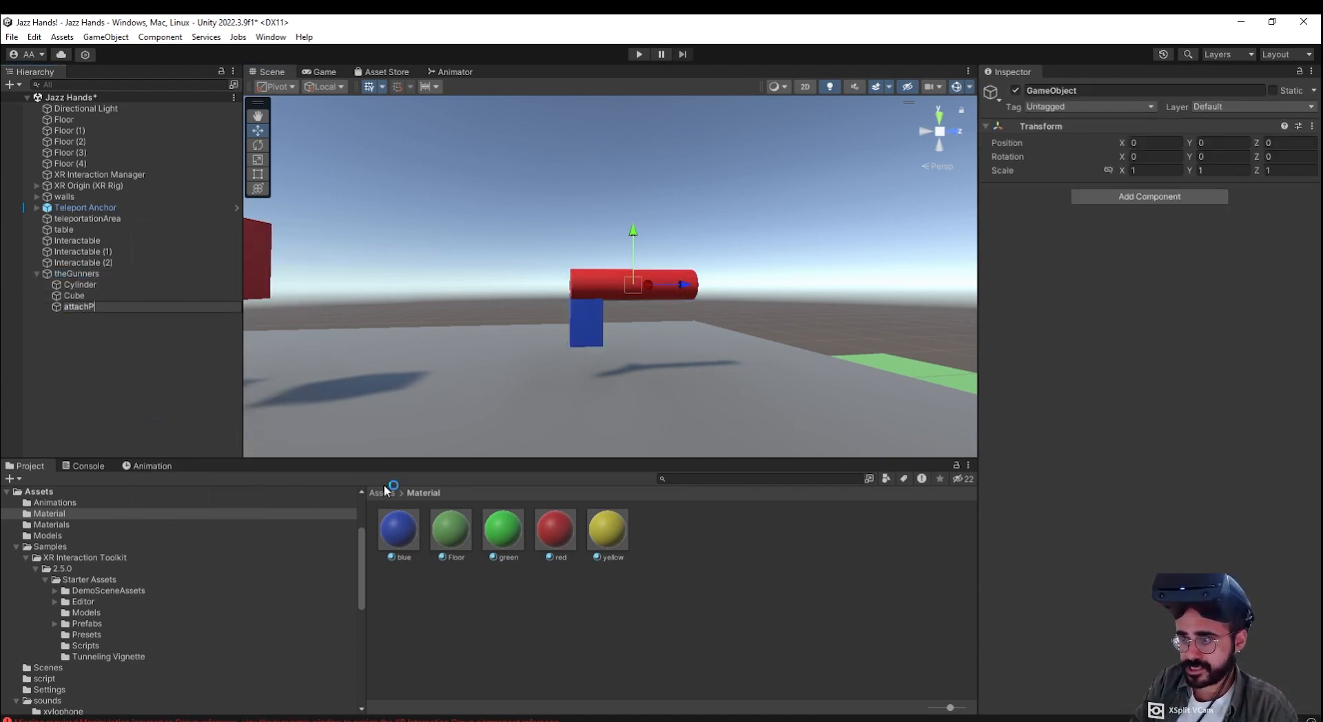
text(attachPoint)
key(Return)
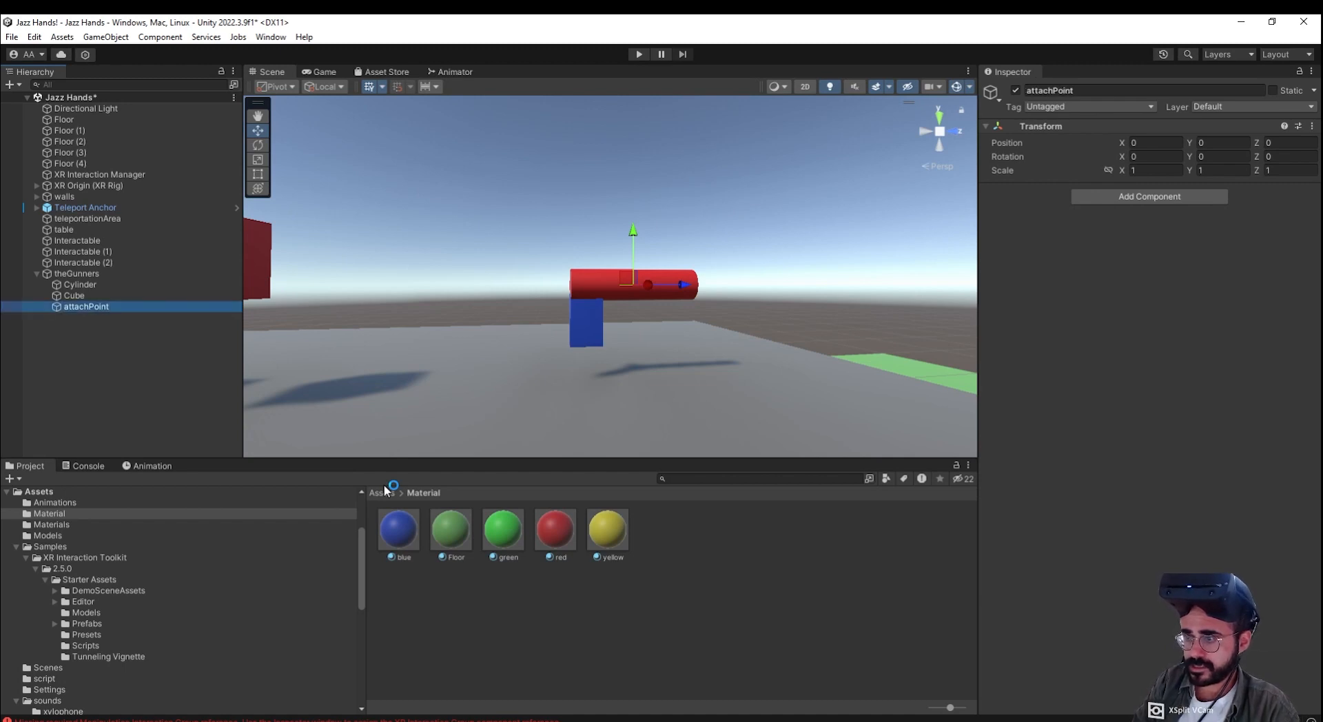
Step: Assign attachPoint as the Attach Transform of theGunners' XR Grab Interactable
click(95, 276)
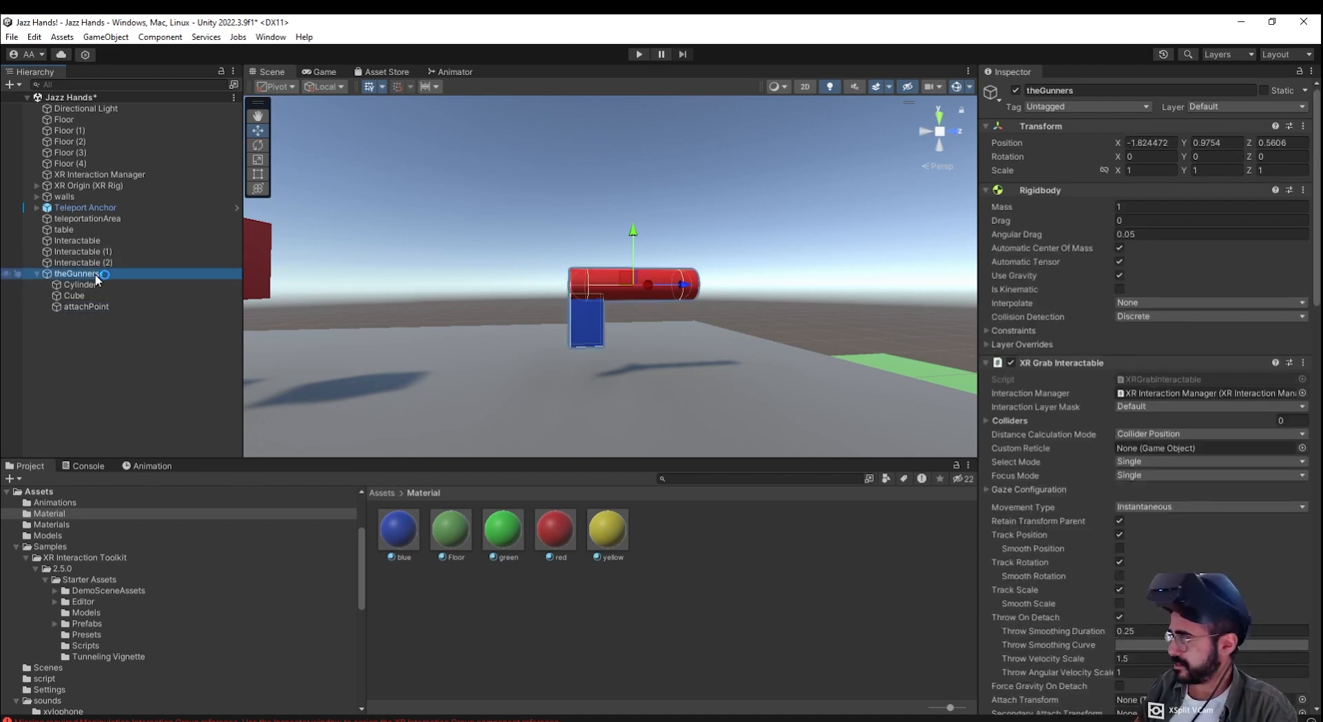
scroll(1101, 452, down, 5)
scroll(1100, 474, down, 2)
drag(118, 308, 997, 371)
drag(1101, 340, 1135, 367)
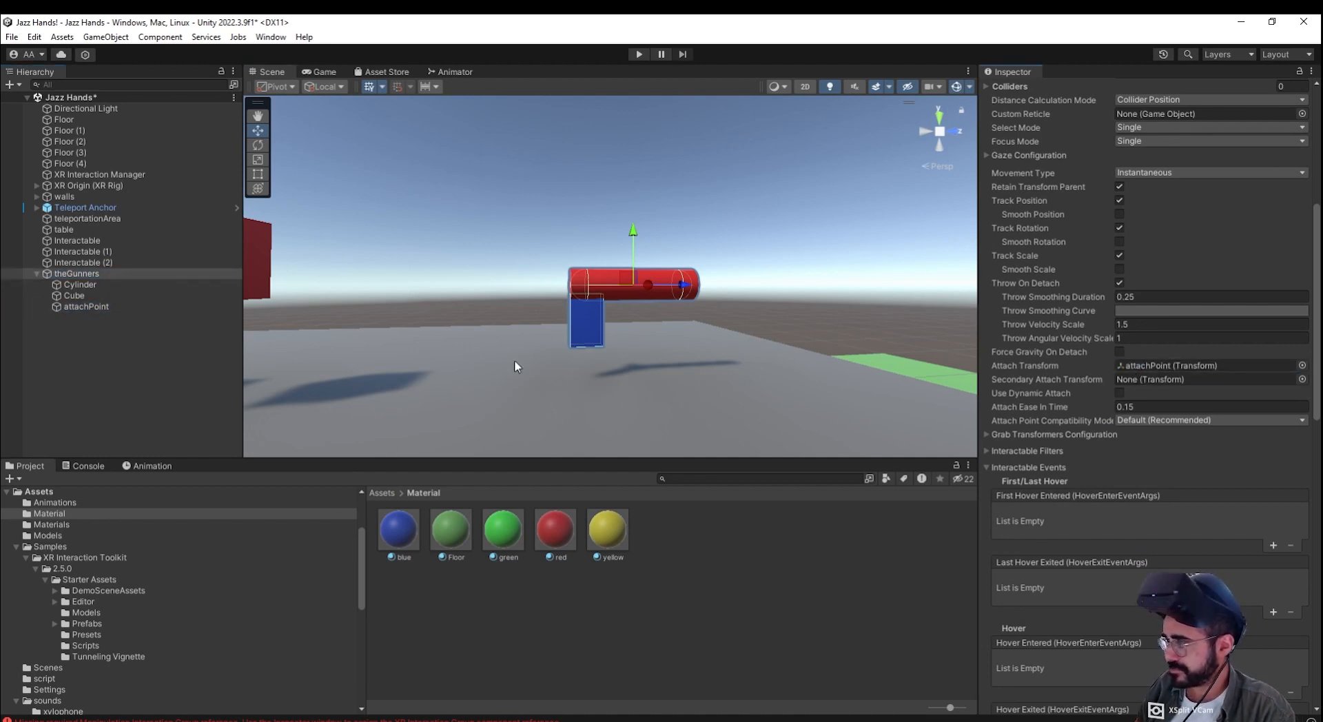
Step: Move attachPoint to the top of the handle, at about Y -0.03 and Z -0.077
click(87, 309)
drag(682, 284, 636, 289)
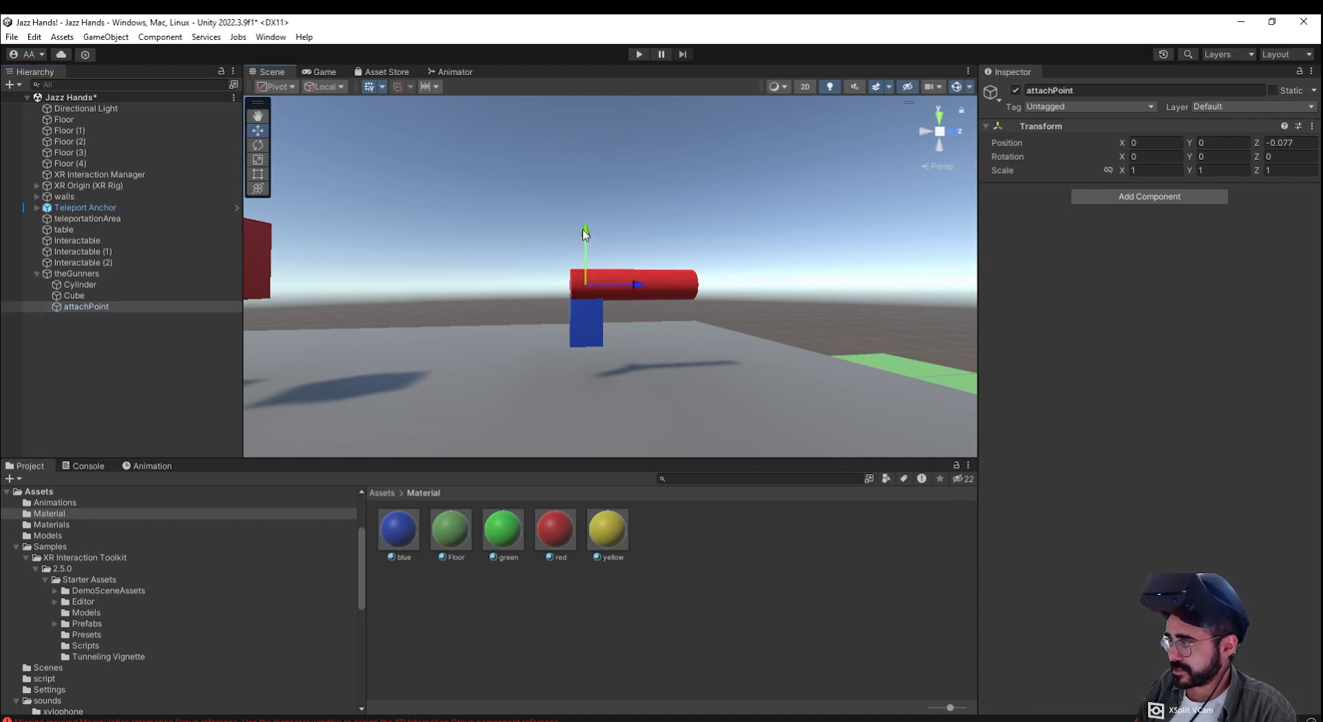
alt+drag(591, 338, 643, 365)
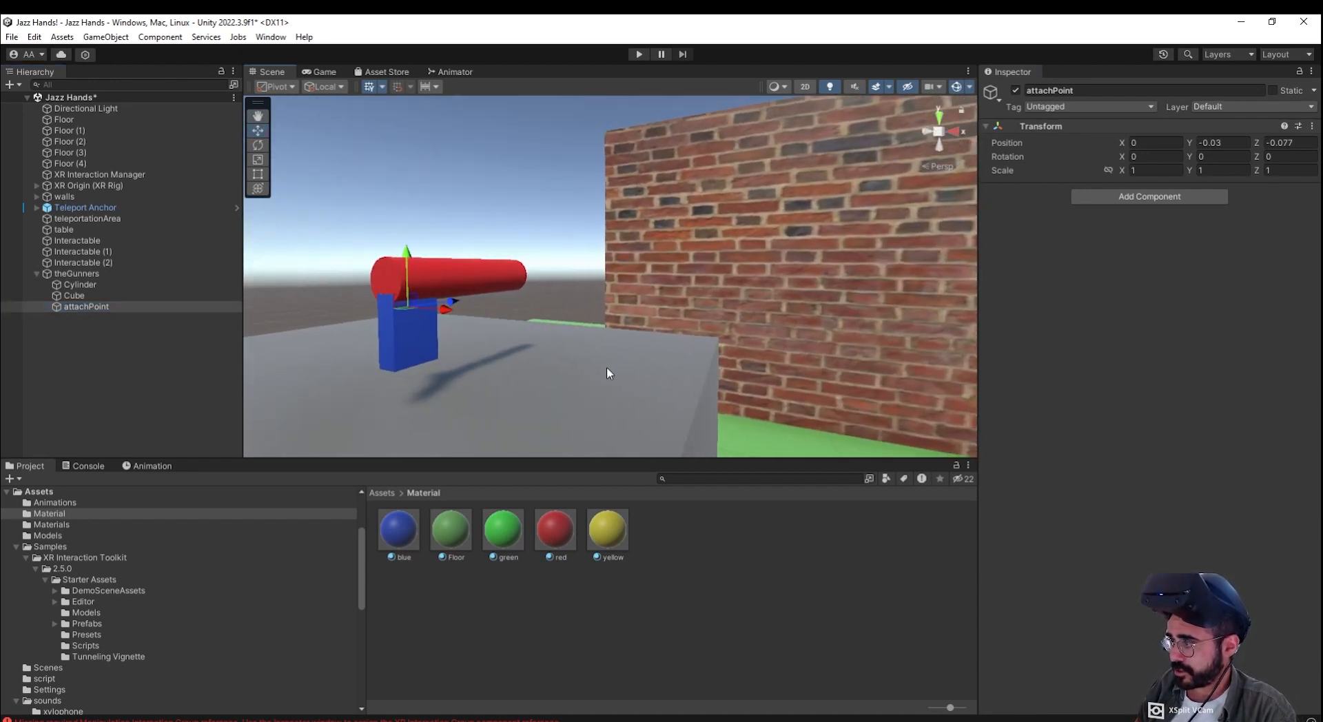
key(f)
alt+drag(716, 275, 742, 293)
scroll(619, 297, up, 10)
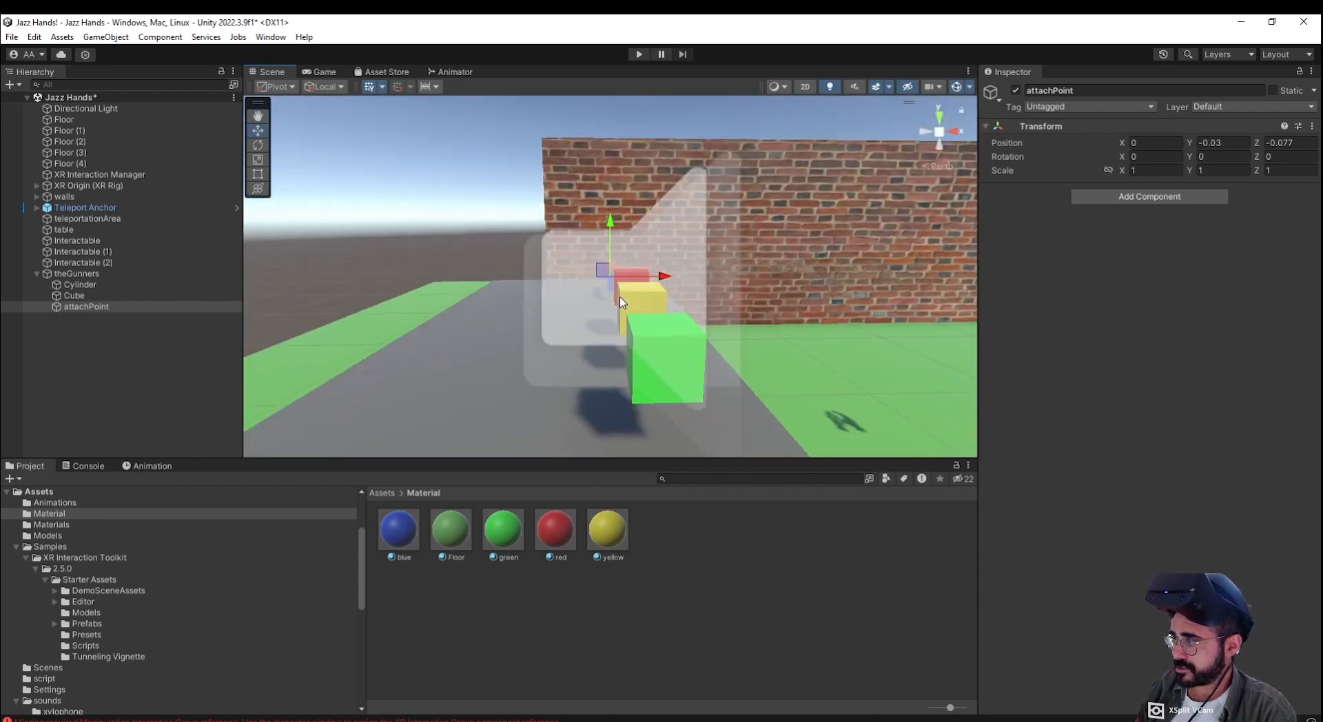
scroll(619, 301, up, 4)
alt+drag(674, 304, 347, 315)
Step: Playtest the grip, try a 10.76 X scale on the left controller's Dynamic Attach object during the run, and stop
click(639, 53)
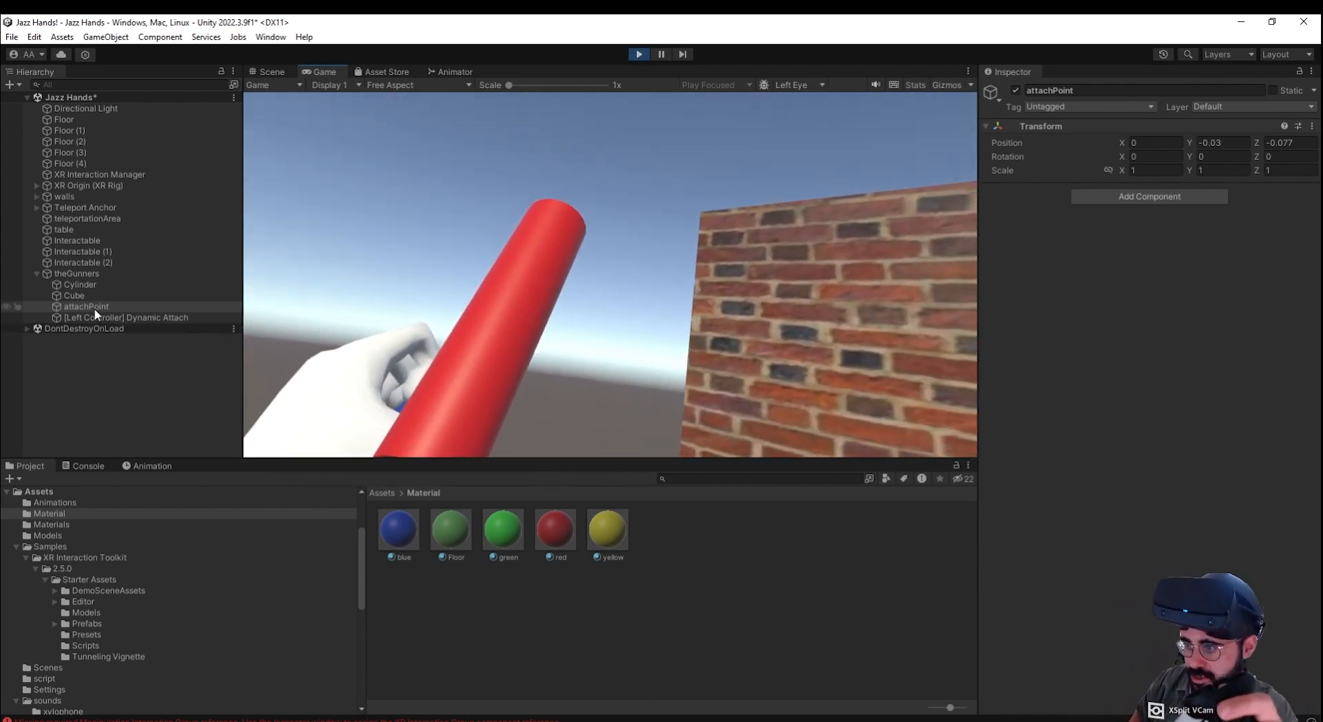
click(89, 308)
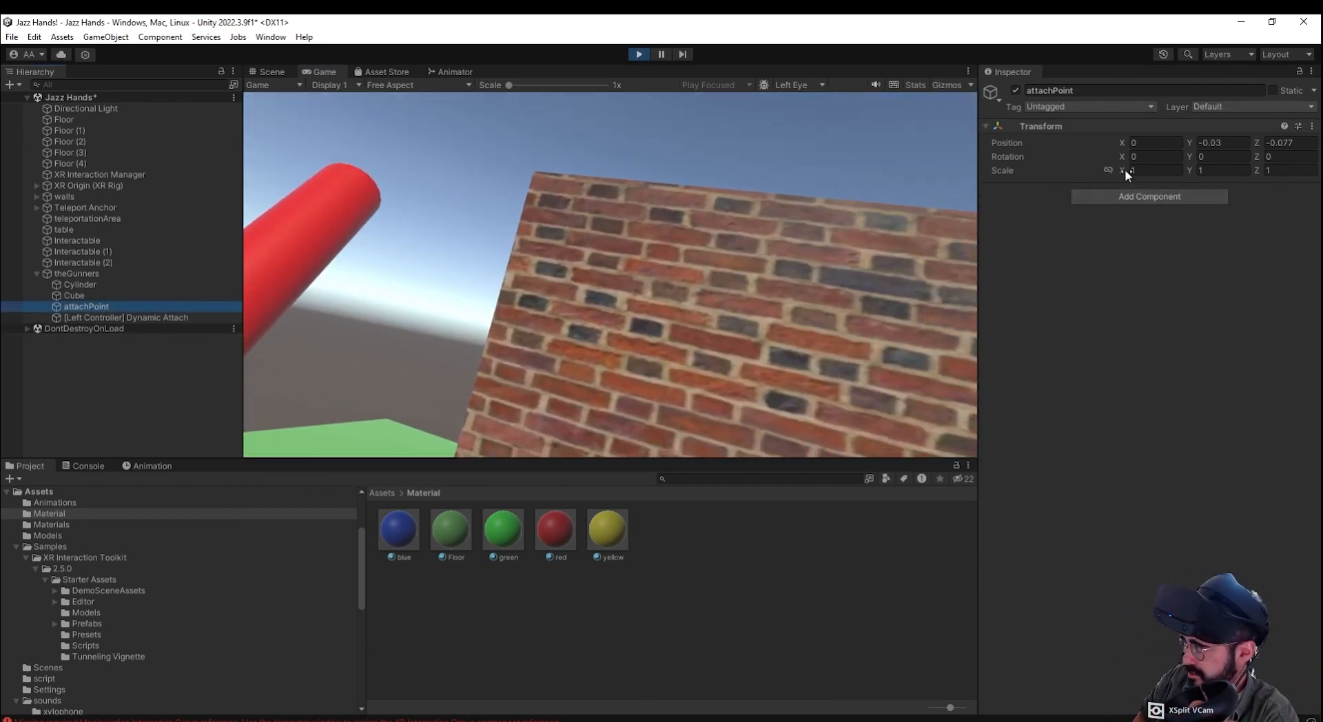
drag(1124, 170, 830, 180)
click(221, 315)
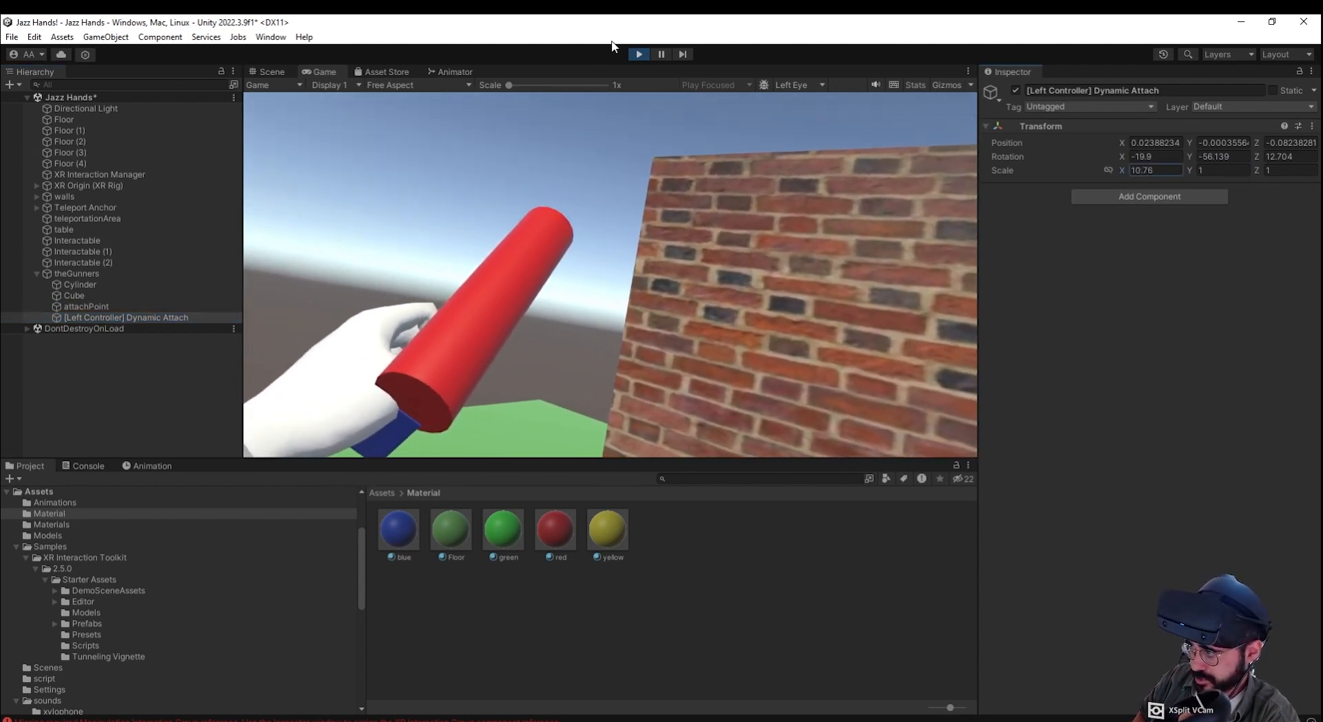
click(637, 54)
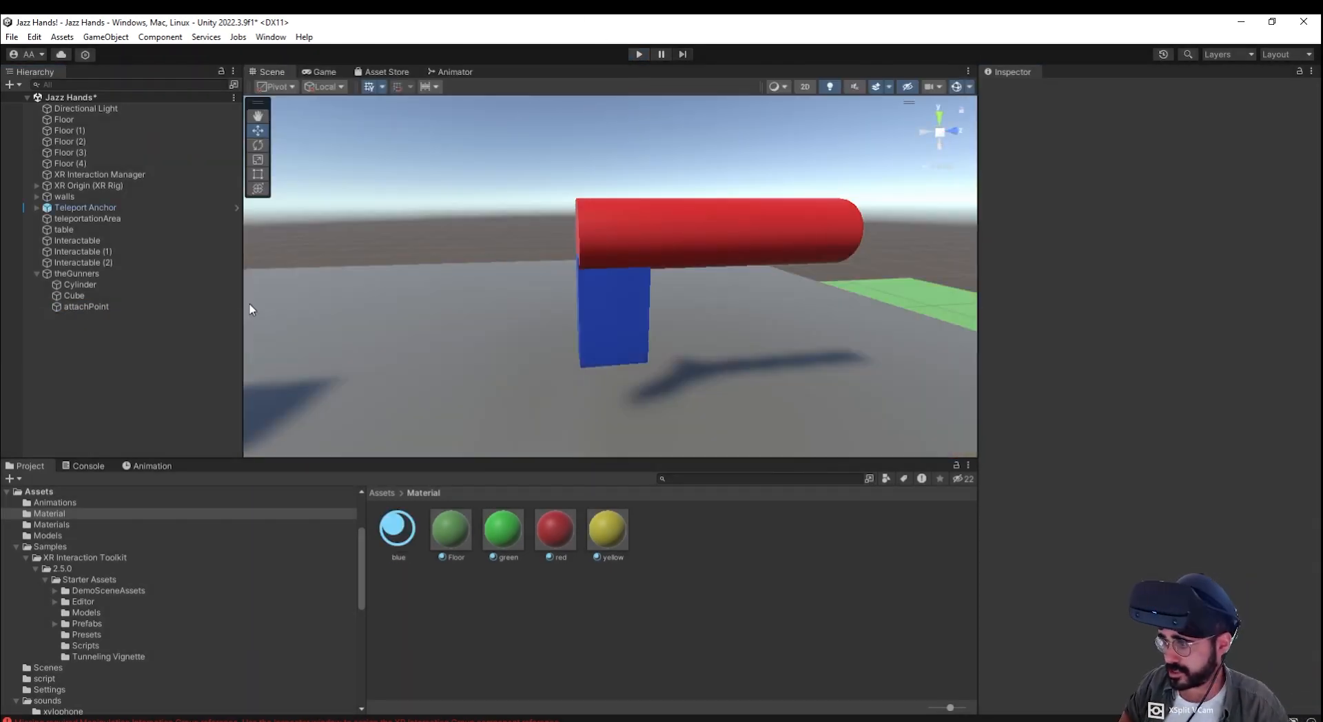
Step: Shift attachPoint sideways on the handle to about X 0.0078 and Y -0.0305, and run the scene to test the grip
click(144, 308)
alt+drag(750, 364, 694, 294)
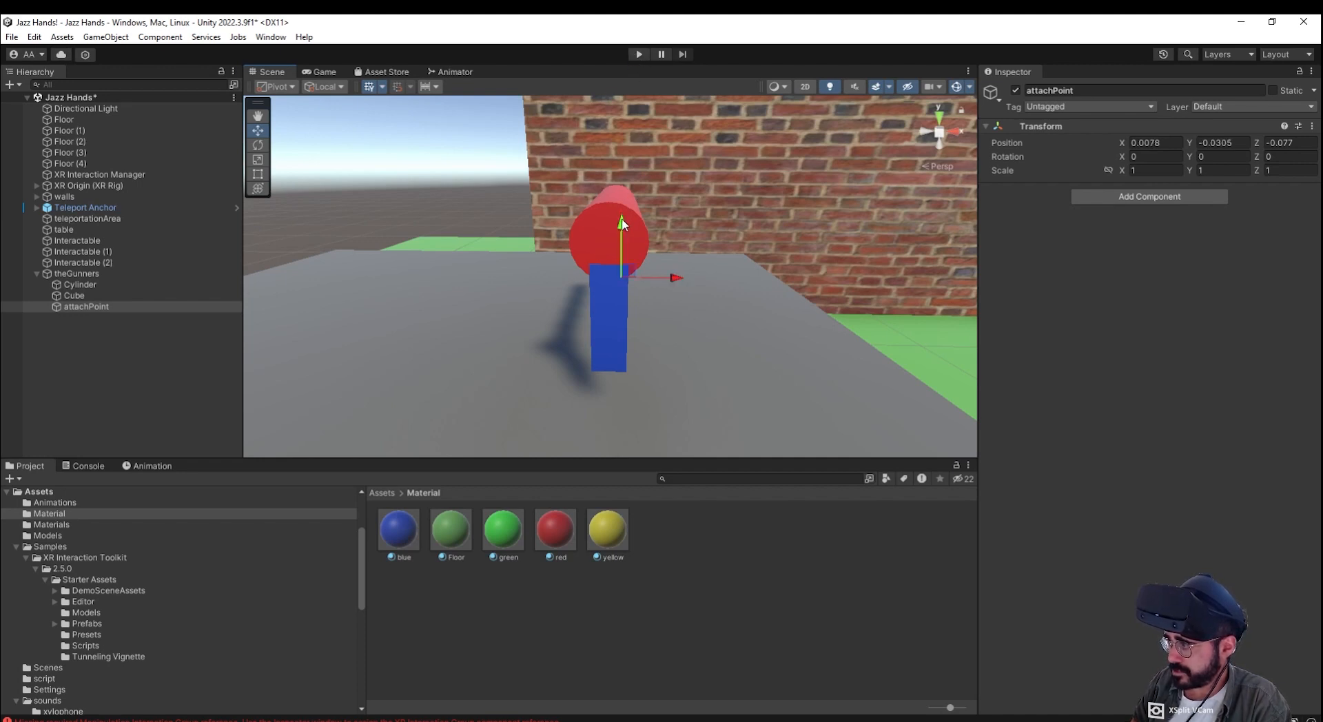
click(640, 55)
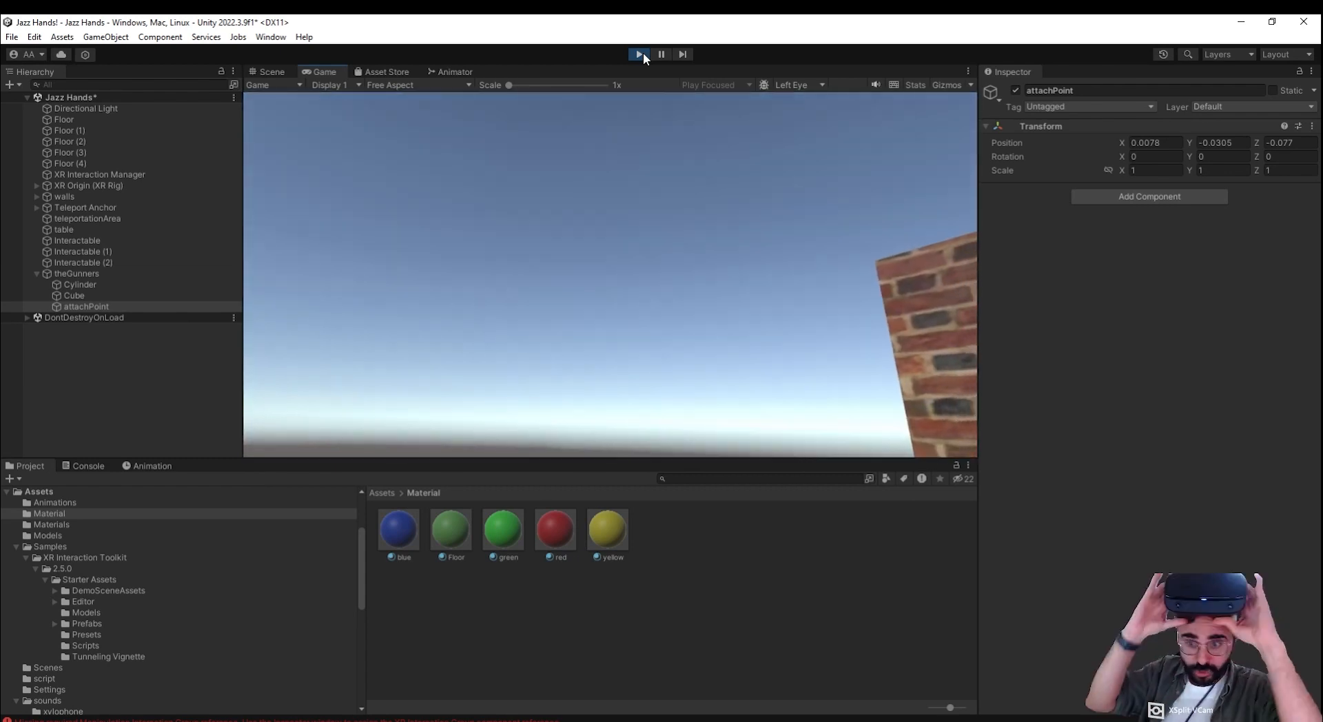
Step: Stop the playtest and examine the gun's Cube handle and Cylinder barrel with their colliders from several angles
click(641, 54)
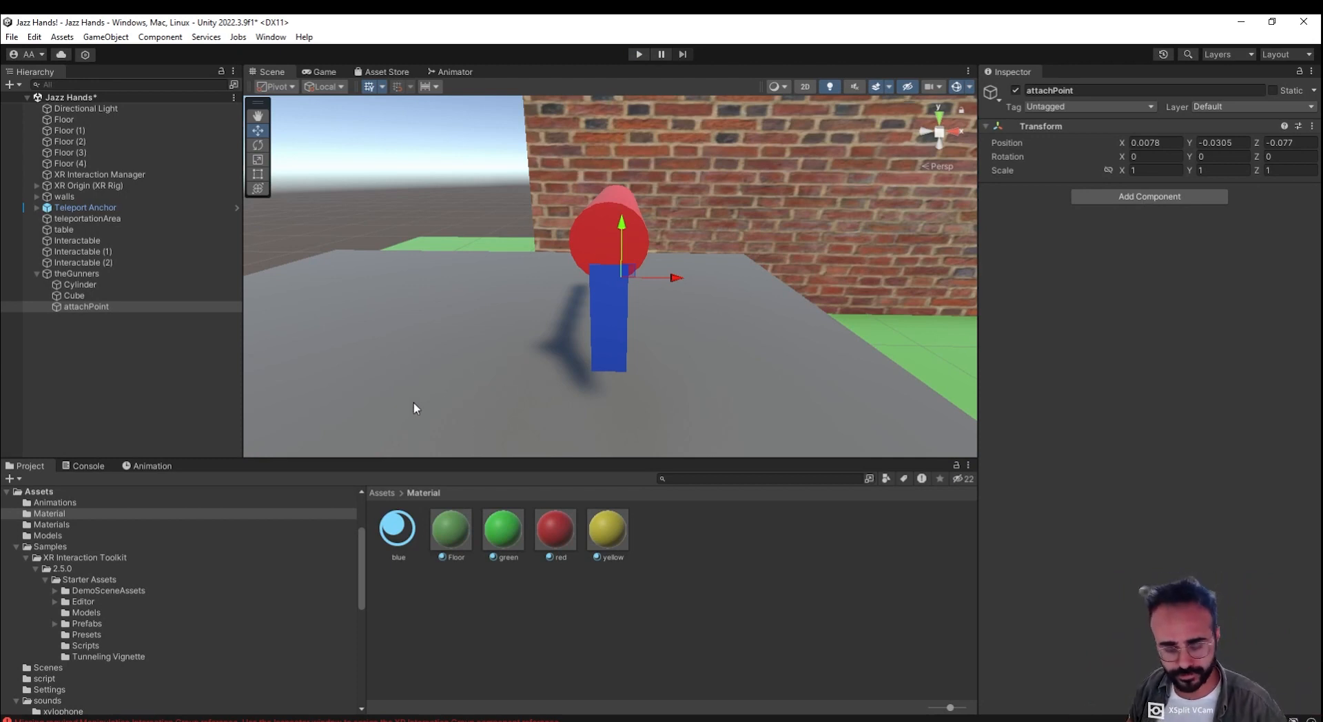
click(152, 296)
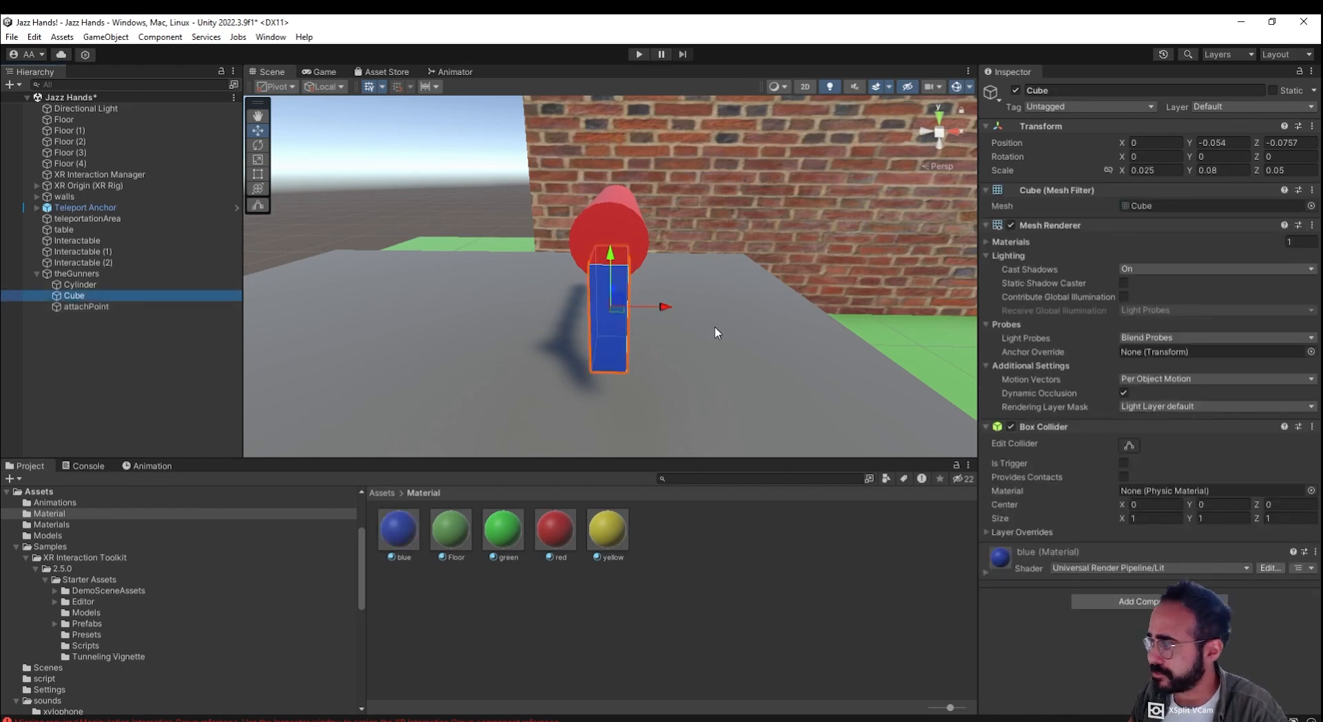
alt+drag(715, 328, 233, 360)
middle_drag(798, 371, 733, 393)
alt+drag(733, 393, 818, 449)
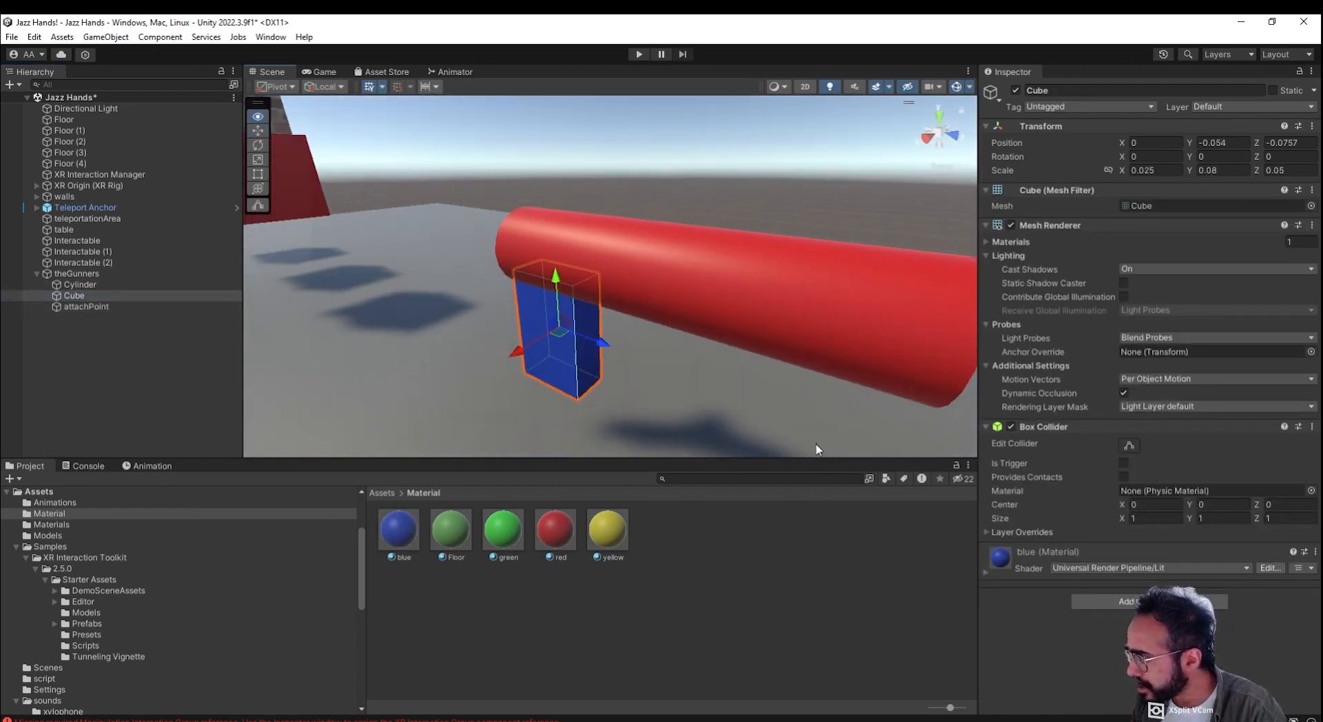
click(814, 341)
click(128, 286)
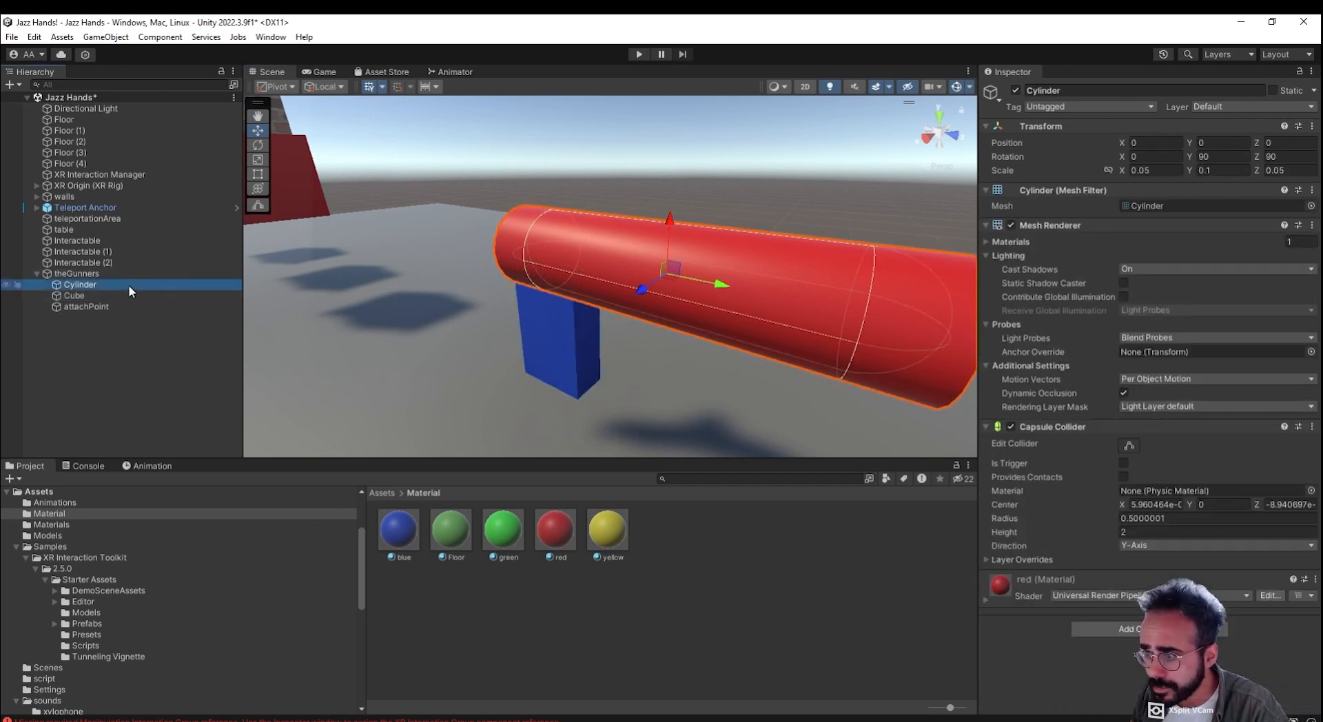
click(142, 297)
click(143, 286)
click(143, 296)
click(145, 287)
middle_drag(774, 382, 607, 364)
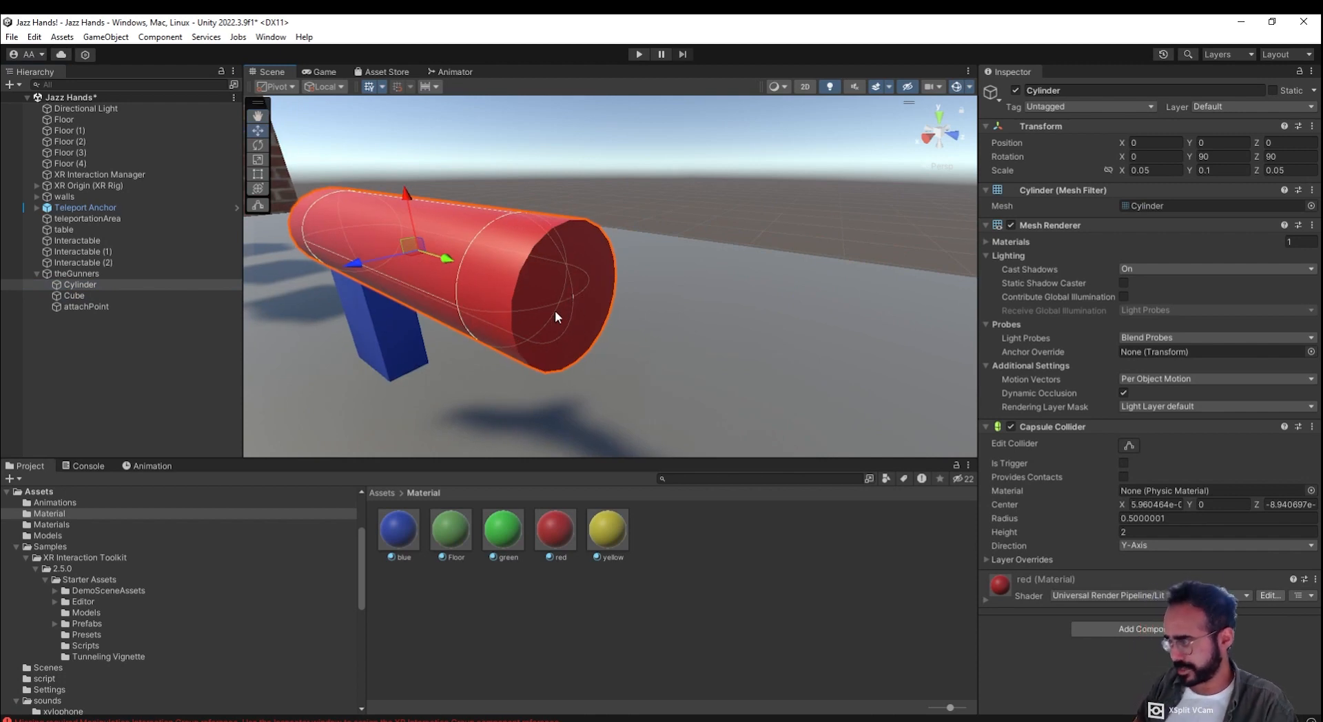
middle_drag(439, 416, 605, 349)
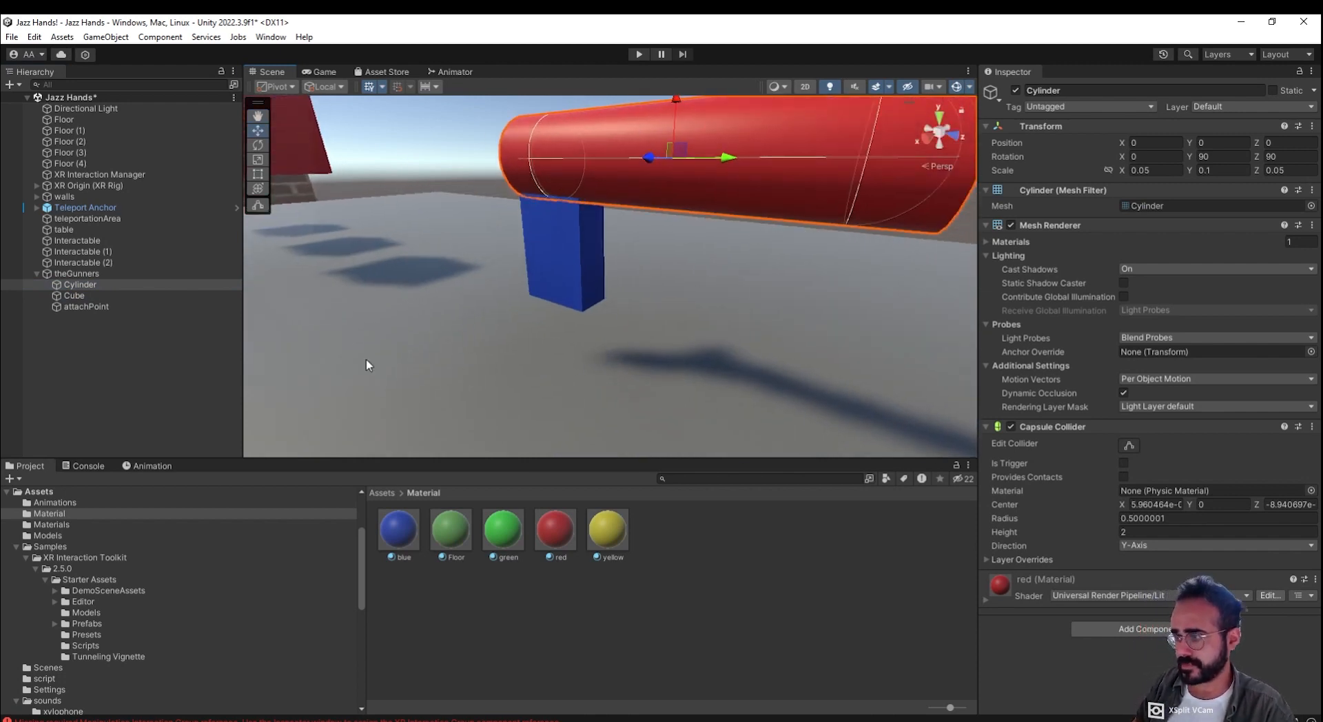
click(185, 273)
click(174, 284)
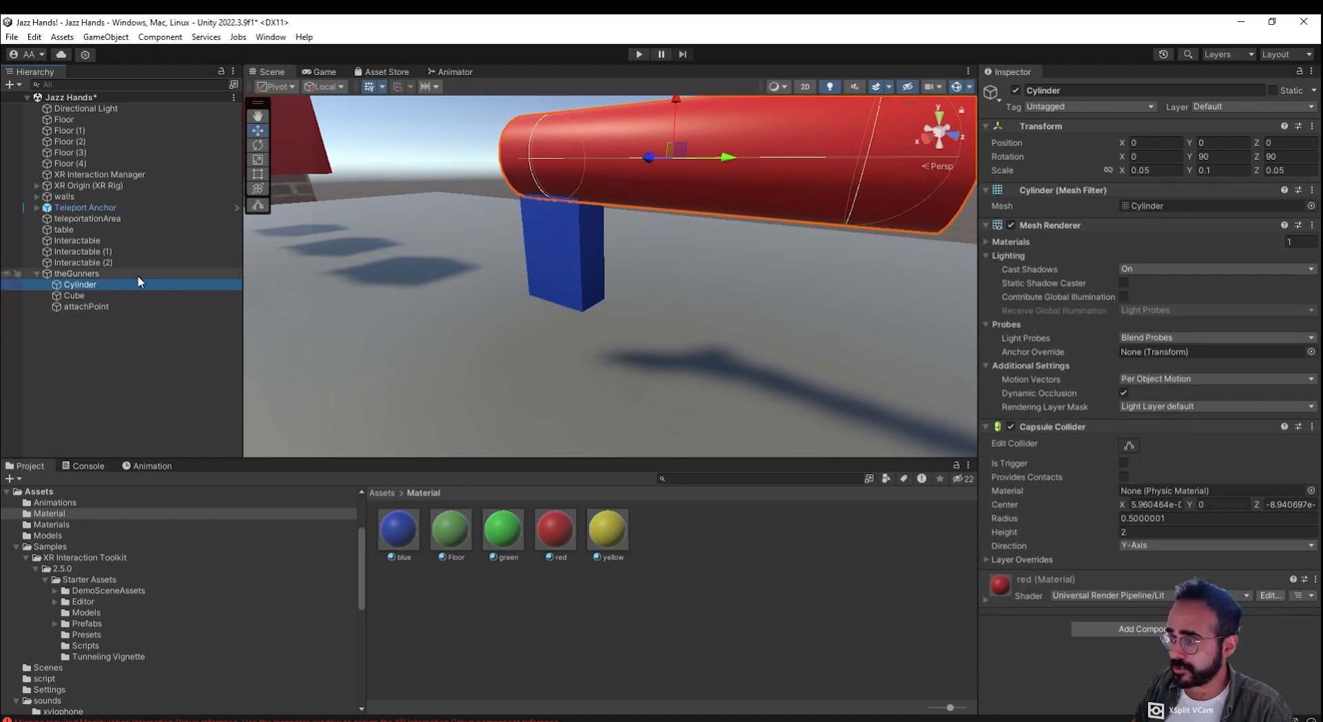
Step: Collapse the Interactable Events section of theGunners' XR Grab Interactable component
click(234, 273)
scroll(1027, 382, down, 3)
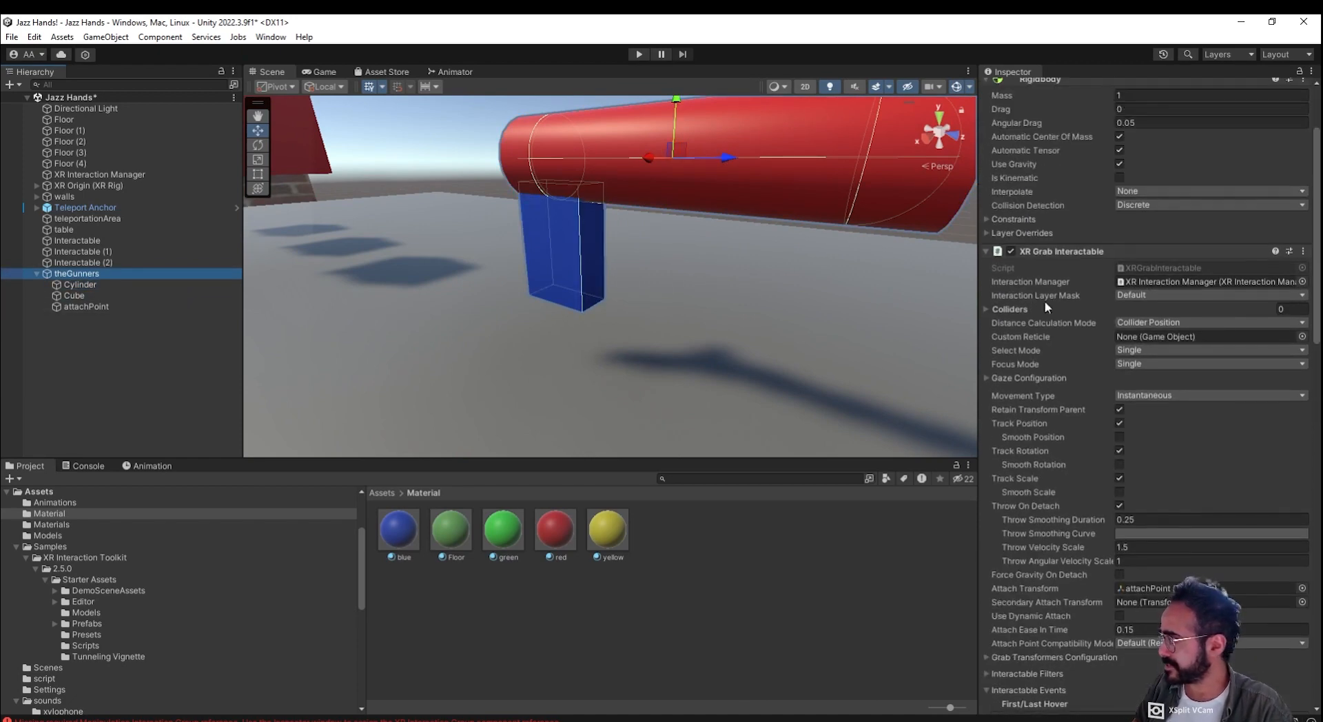
scroll(1079, 490, down, 10)
scroll(1079, 490, down, 6)
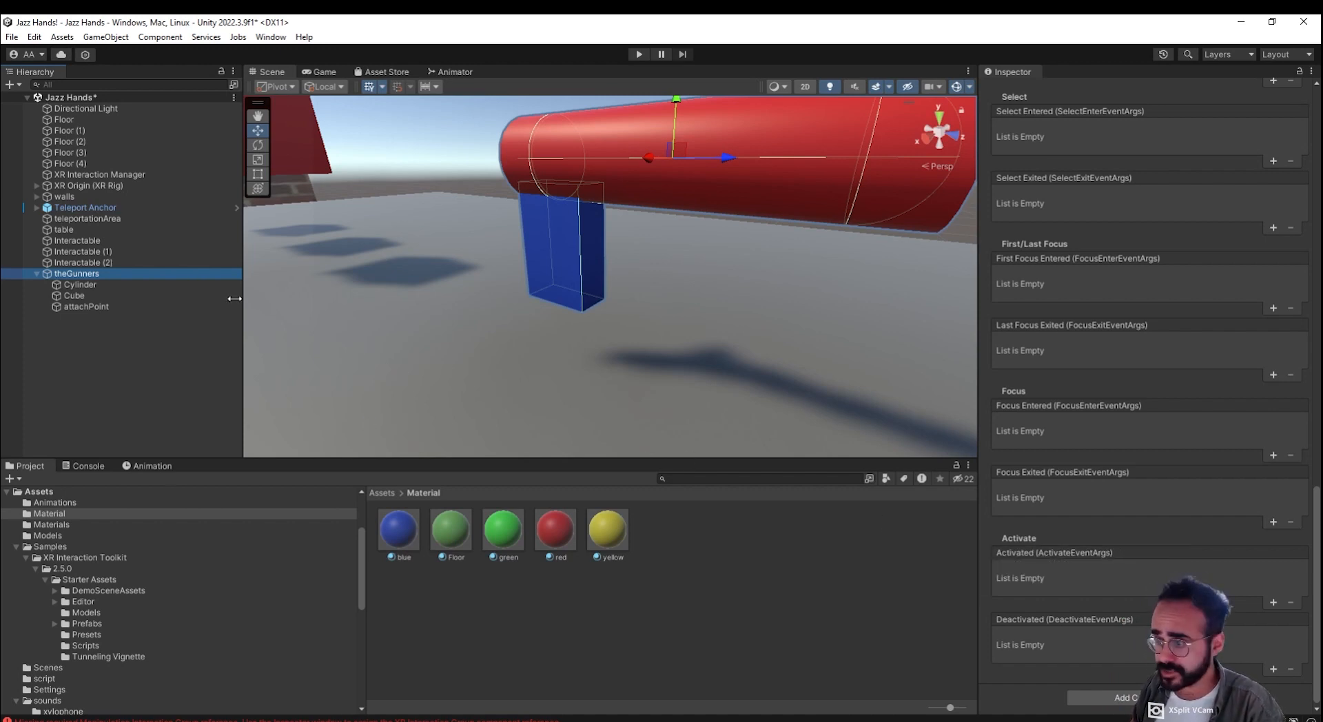
scroll(1097, 492, up, 15)
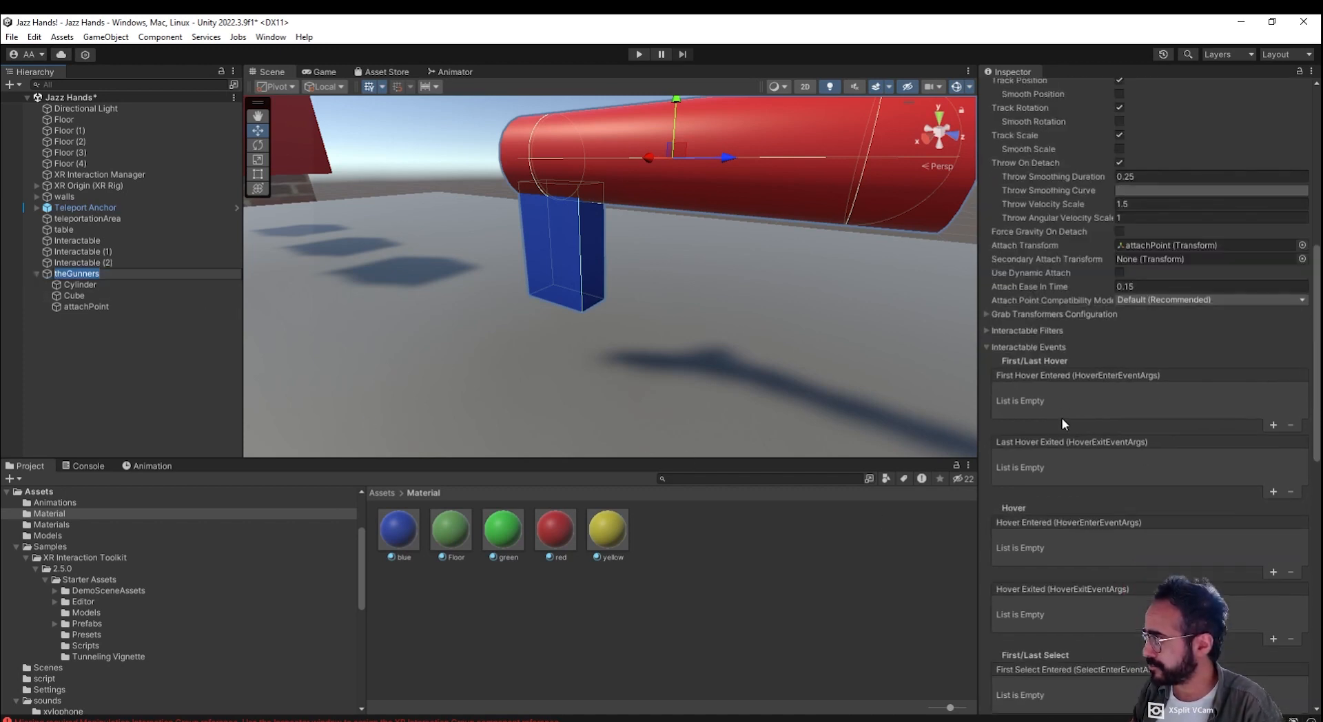
click(990, 344)
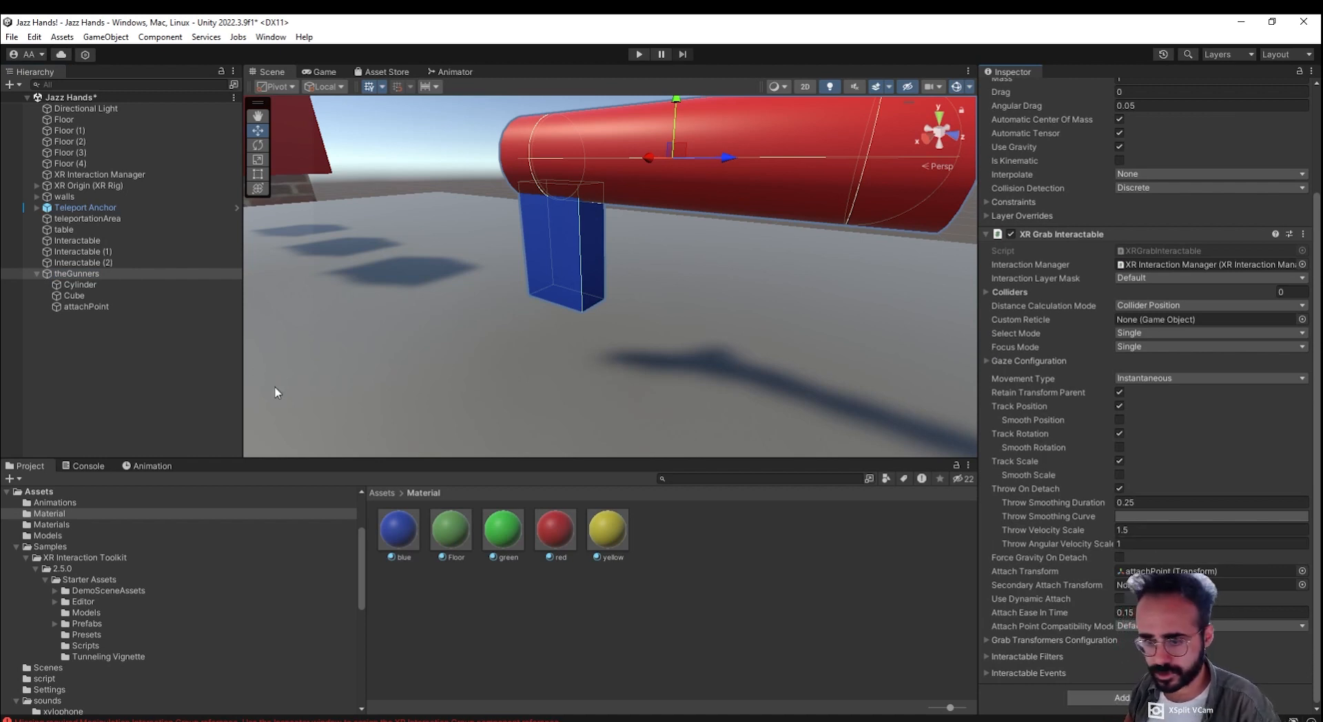
Step: Create a new script named shooterScript and add it as a component on theGunners
click(1112, 699)
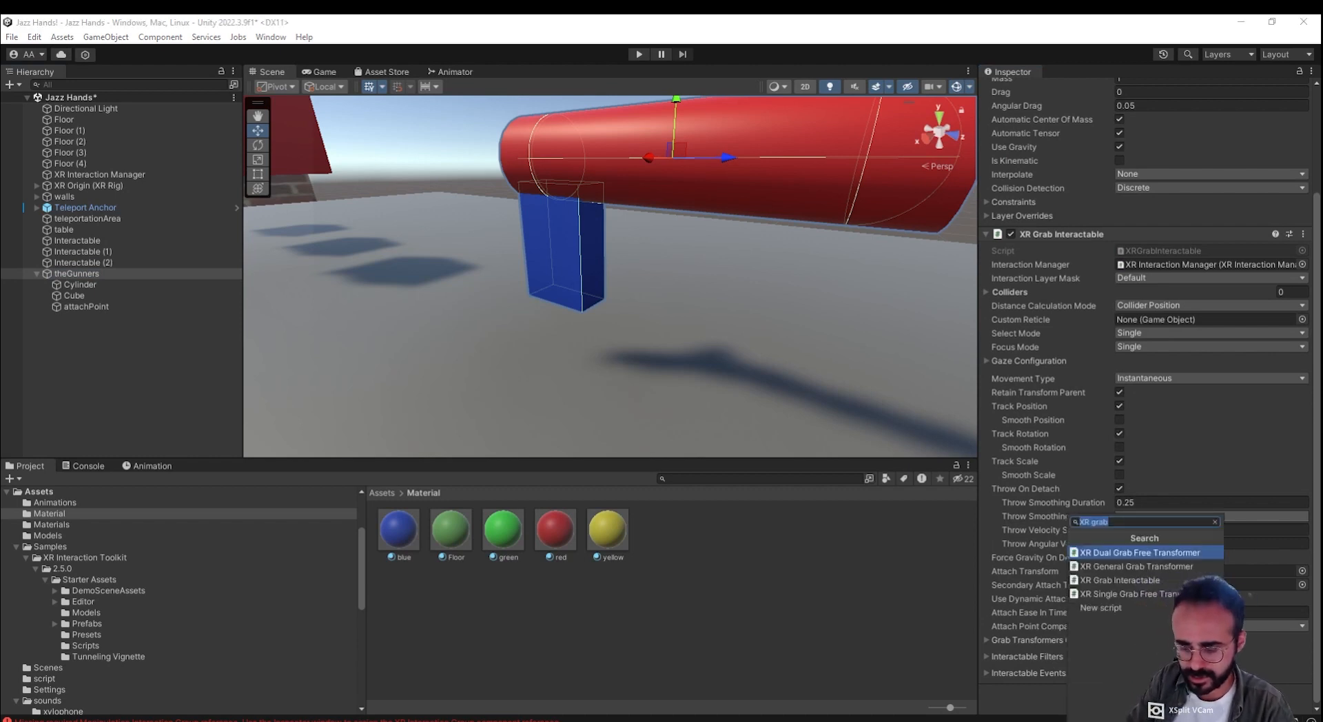
text(shoo)
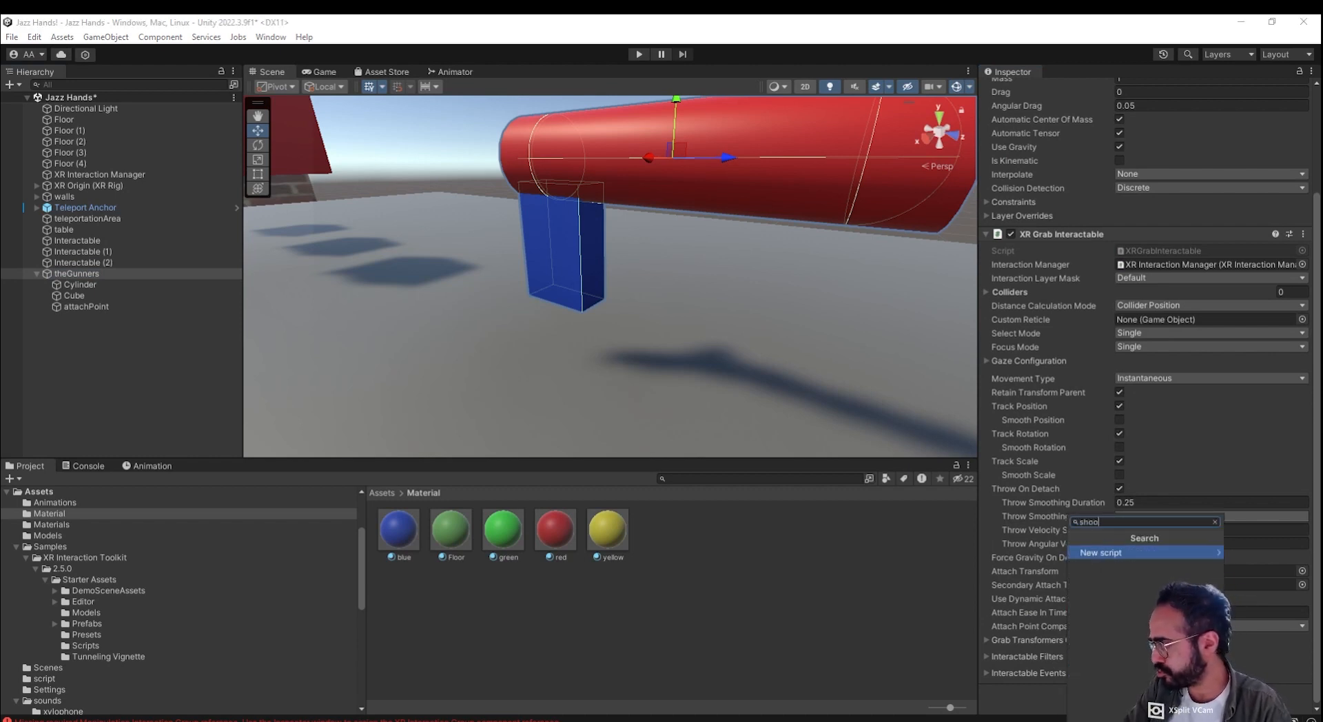
text(terScript)
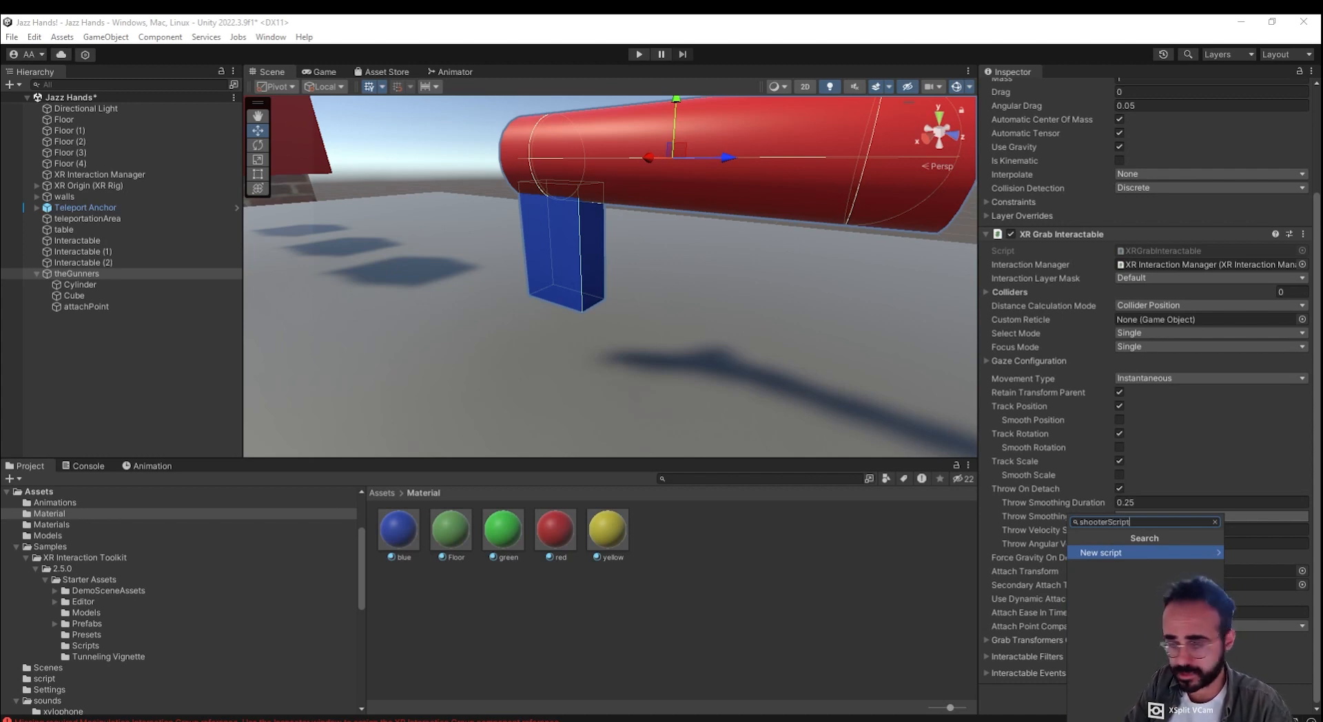
key(Return)
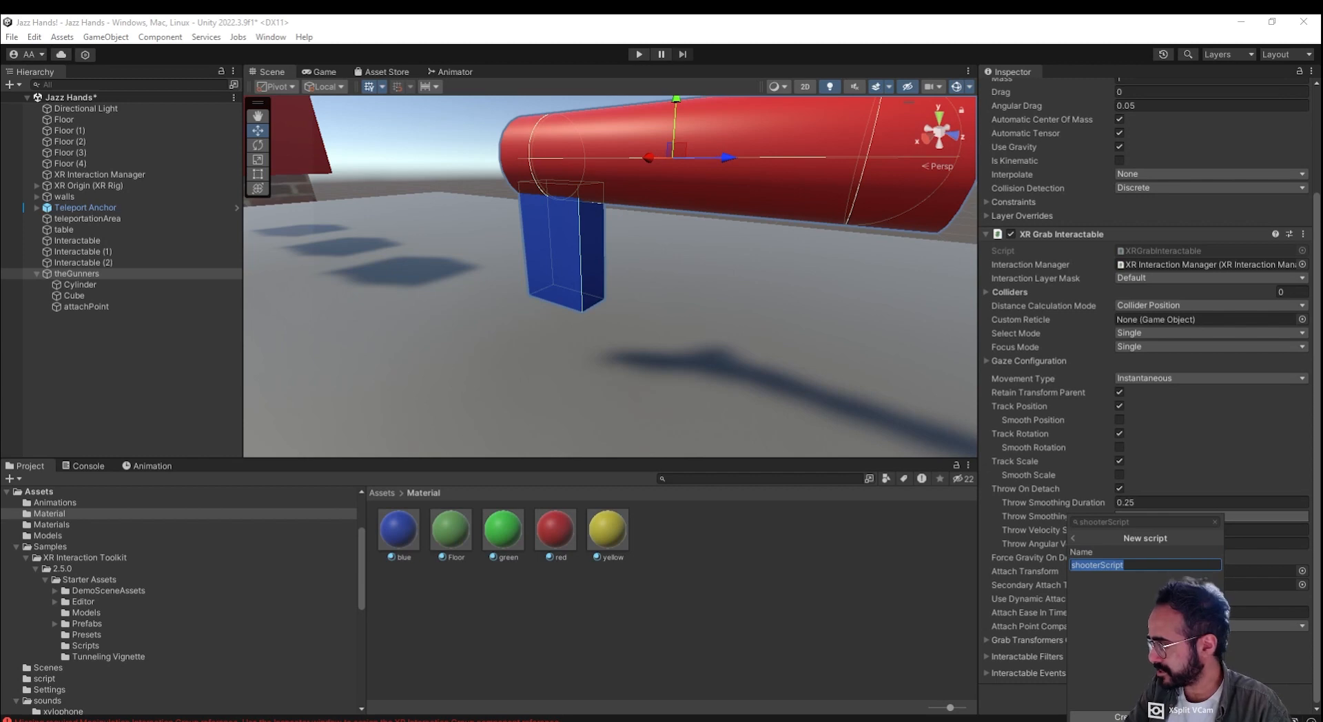
key(Return)
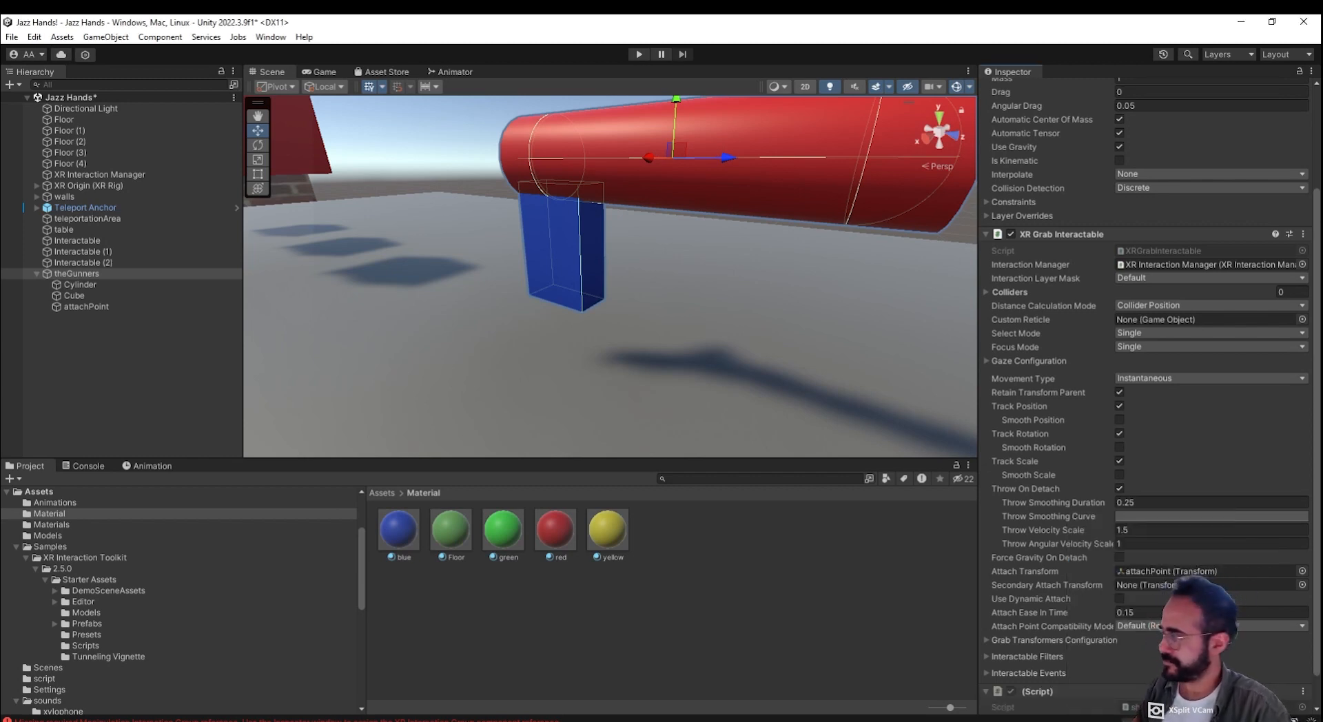
Step: Open theGunners' shooterScript in Visual Studio for editing
scroll(1150, 393, down, 1)
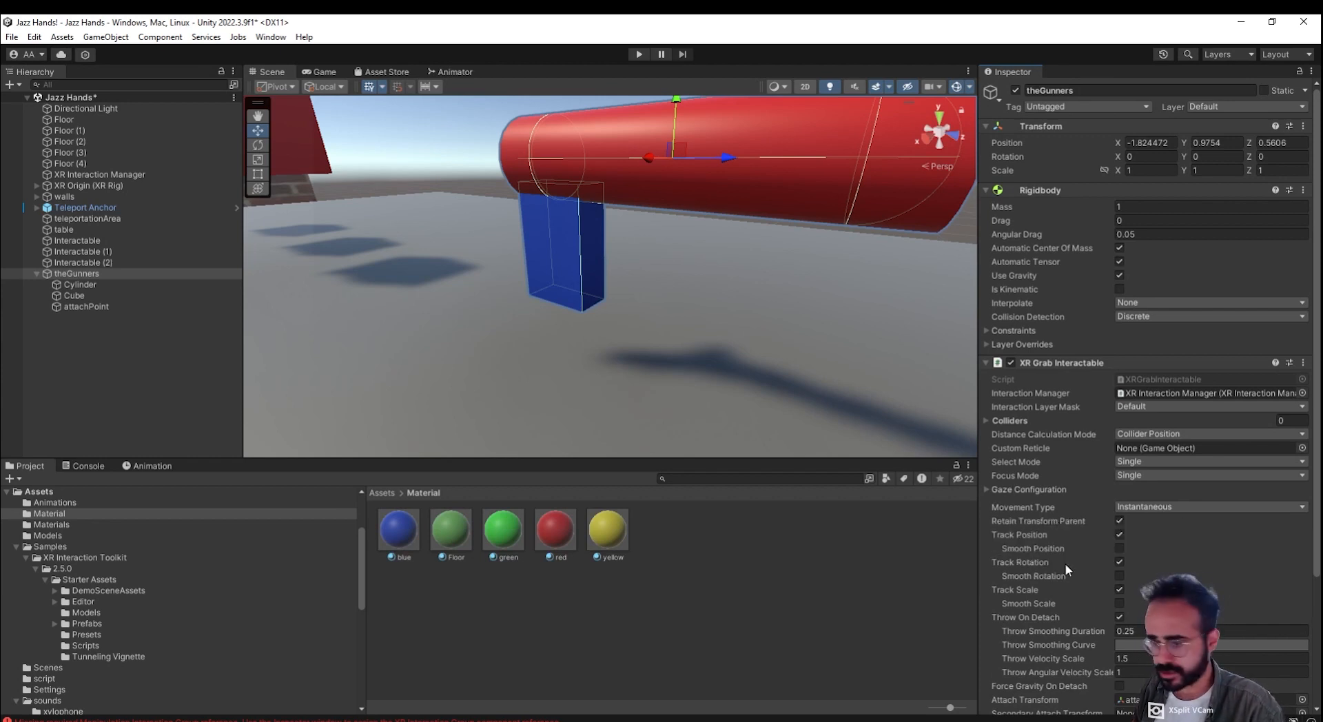
scroll(1097, 661, down, 5)
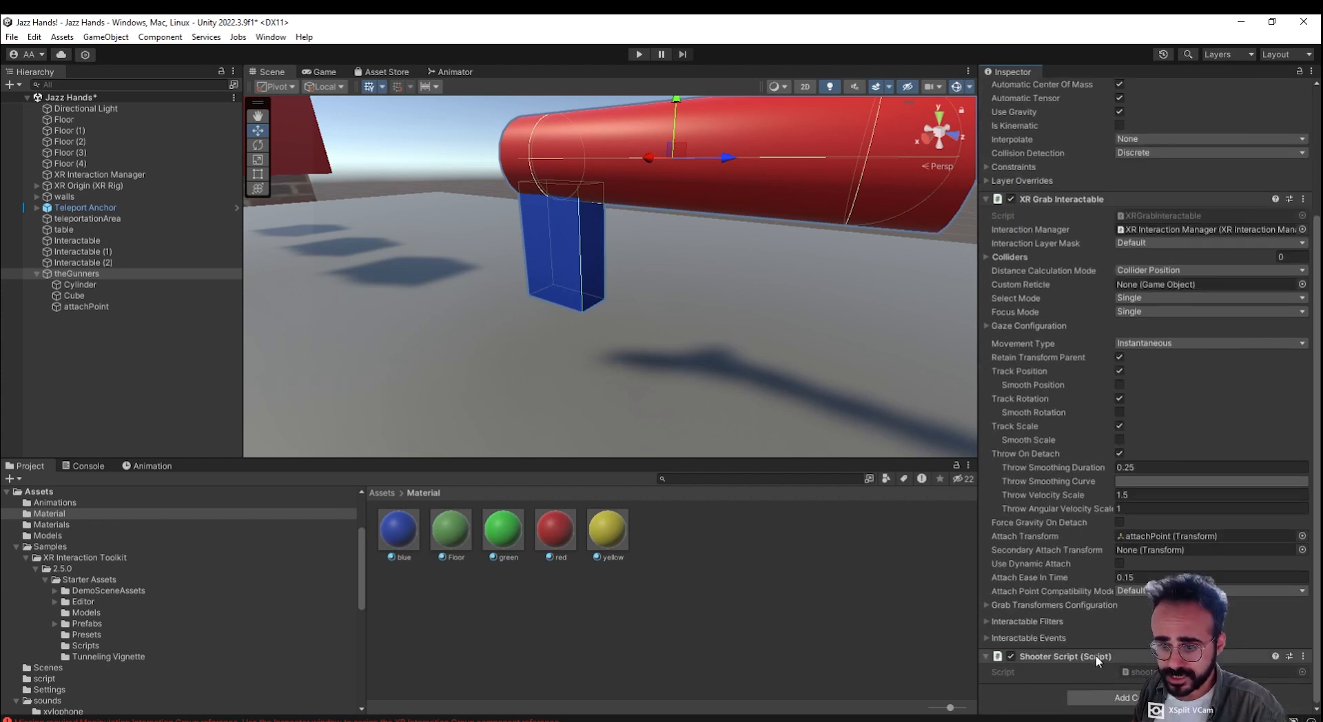
double_click(1134, 673)
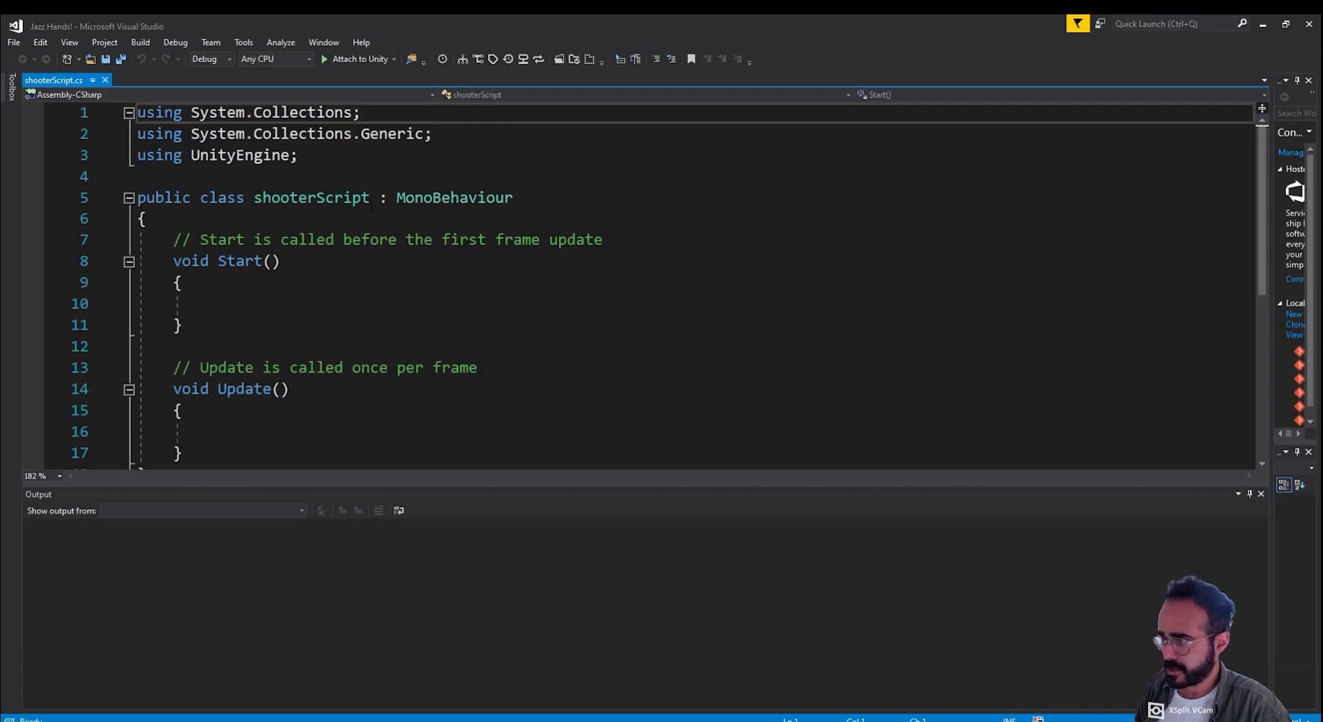
Step: Add the directive using UnityEngine.XR.Interaction.Toolkit; below the existing using lines
click(456, 154)
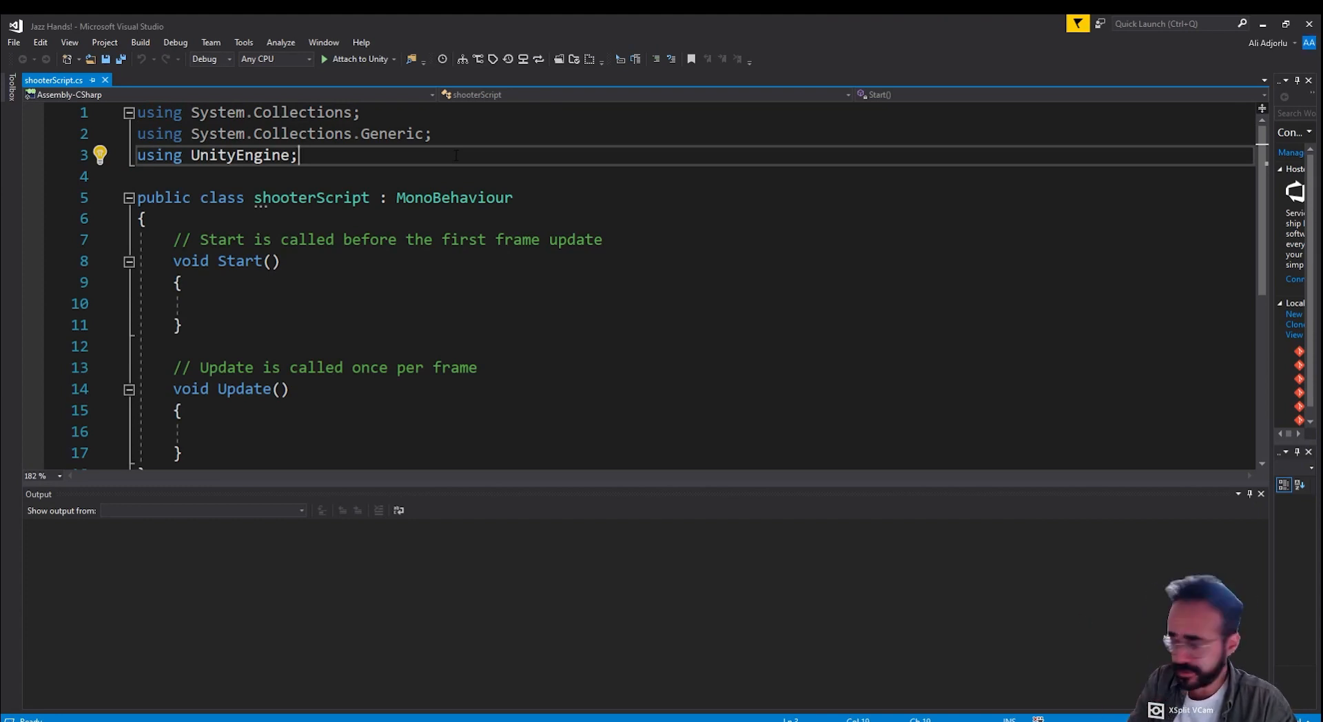
key(Return)
text(using UnityEngine)
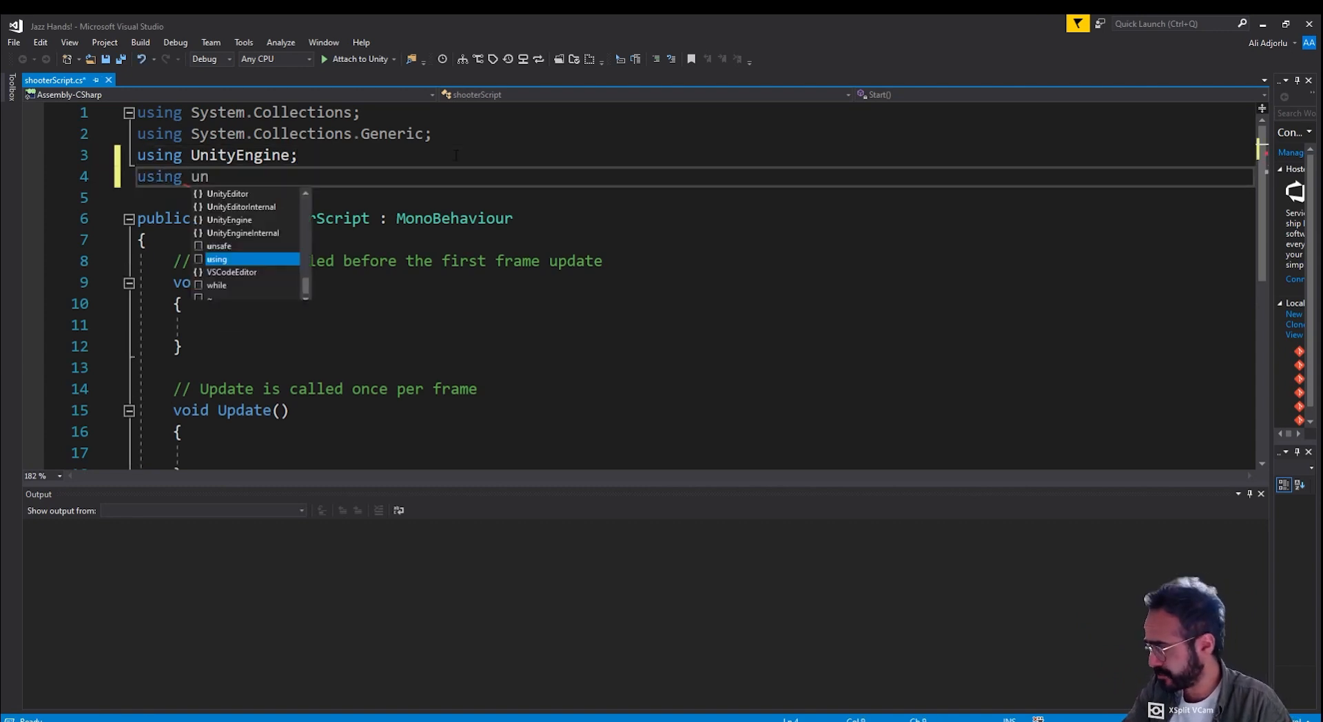
text(.)
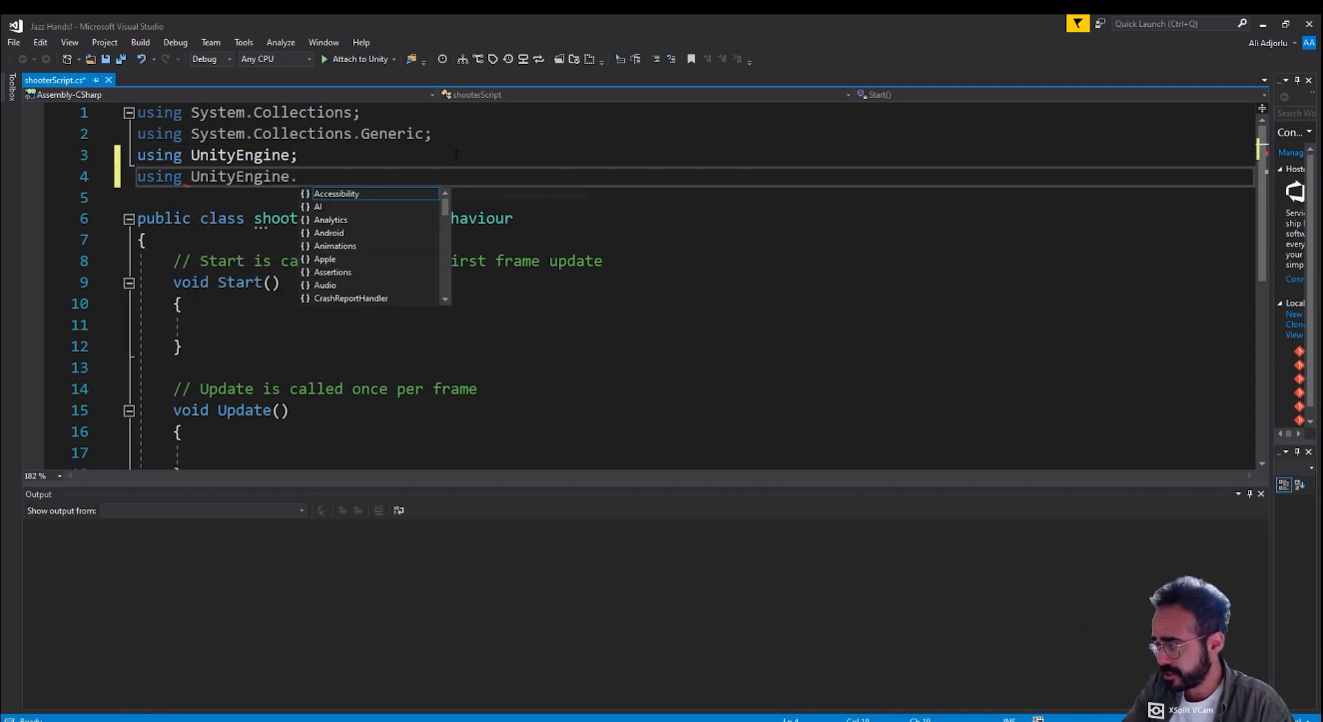
text(XR.interaction.Toolkit;)
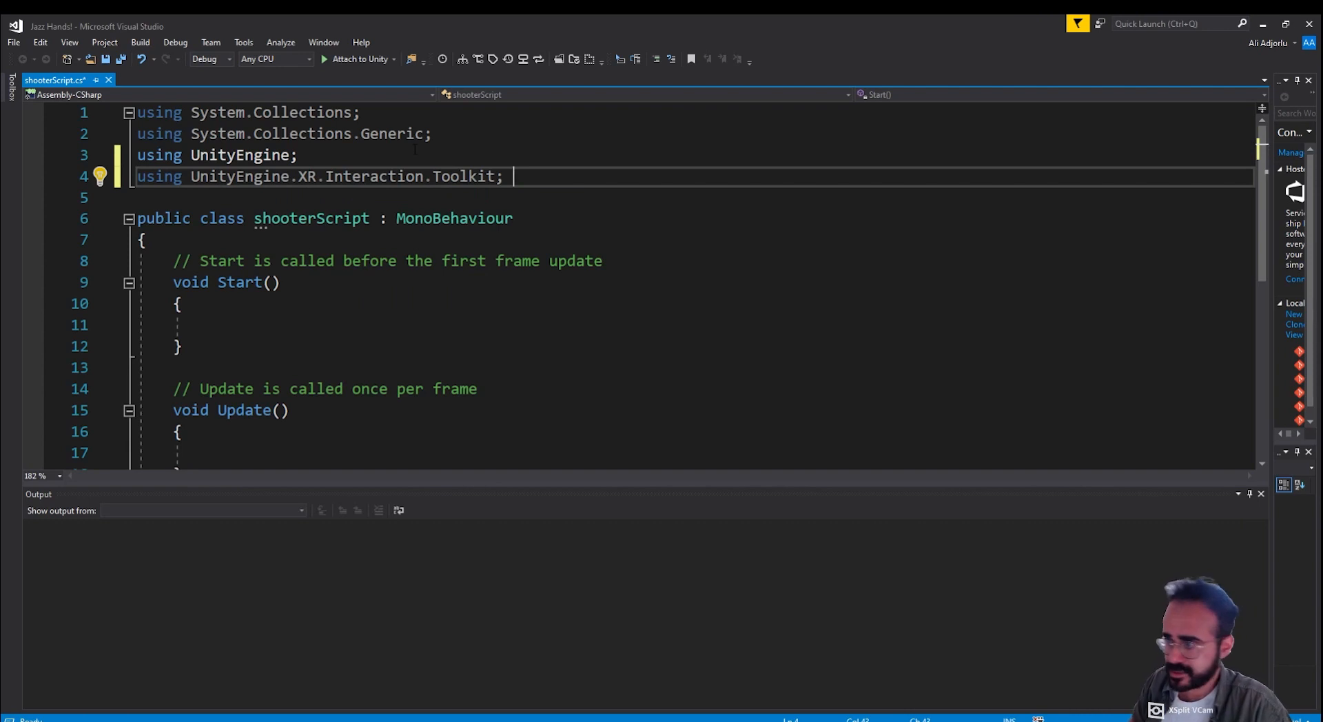
Step: Declare a public GameObject field named bullet at the start of the shooterScript class
click(417, 238)
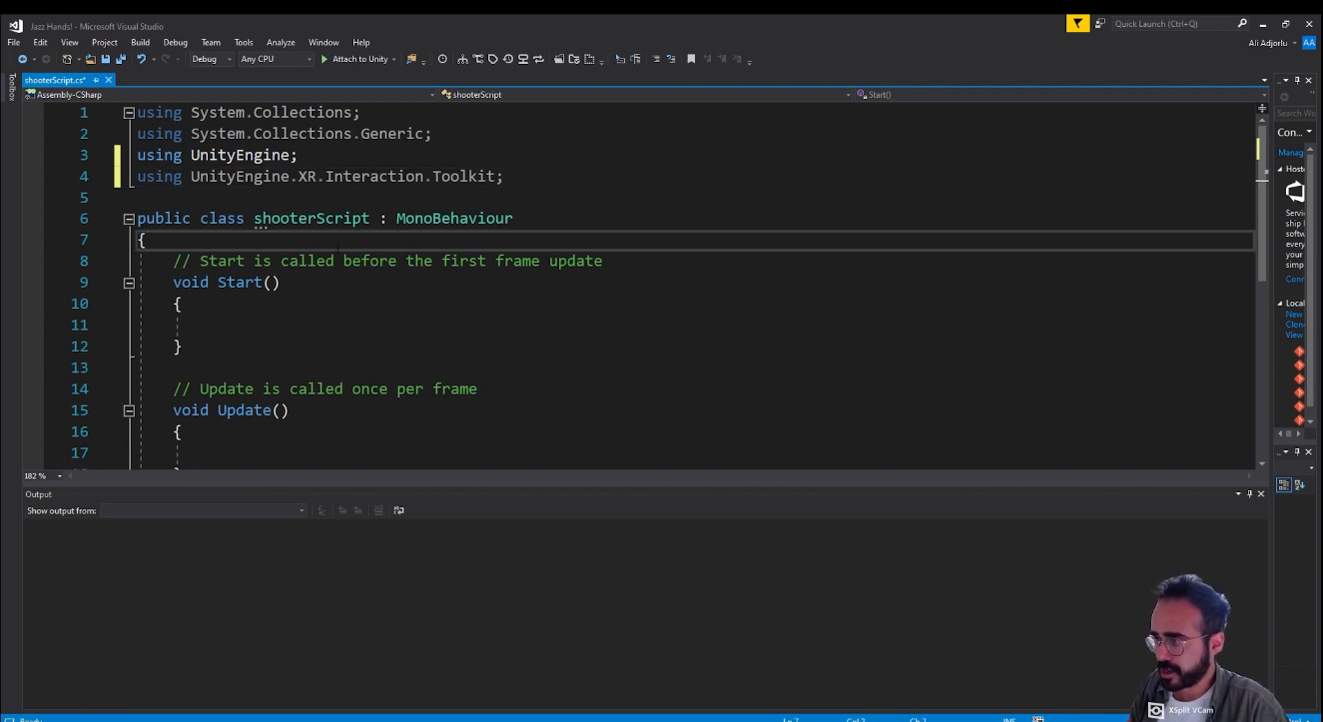
key(Return)
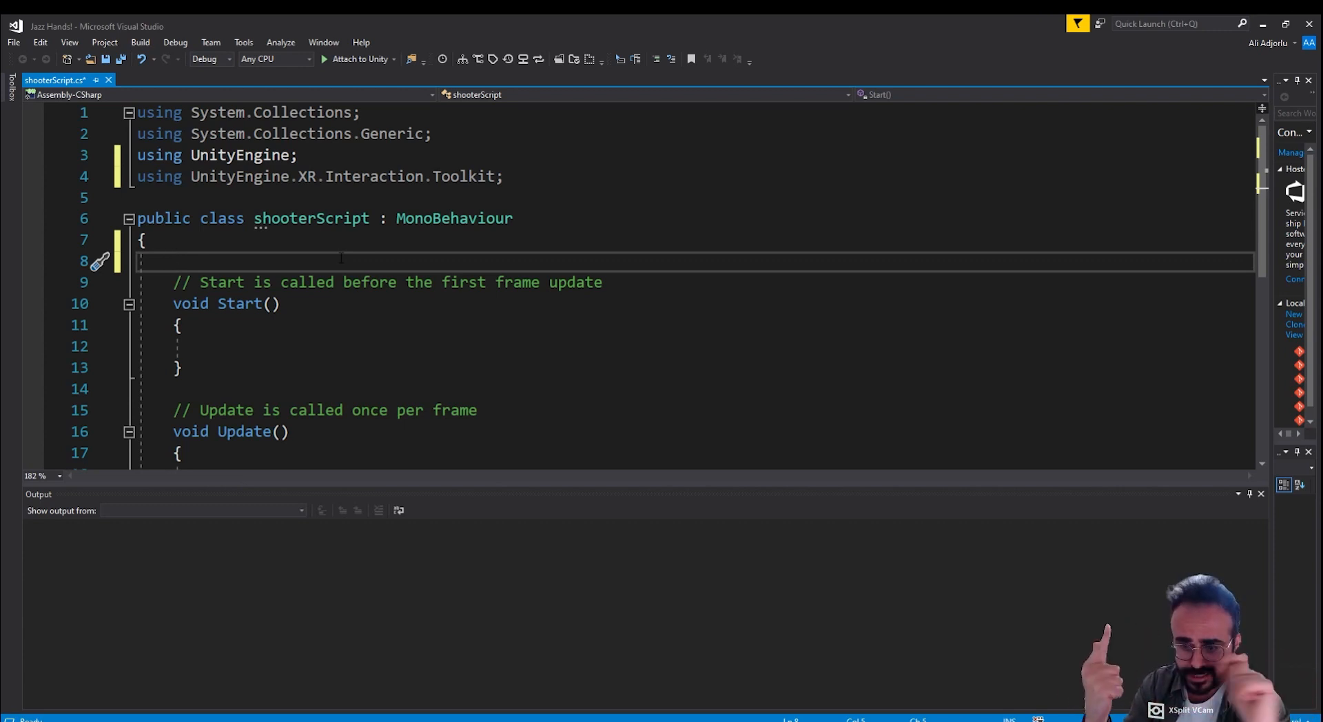
text(pub)
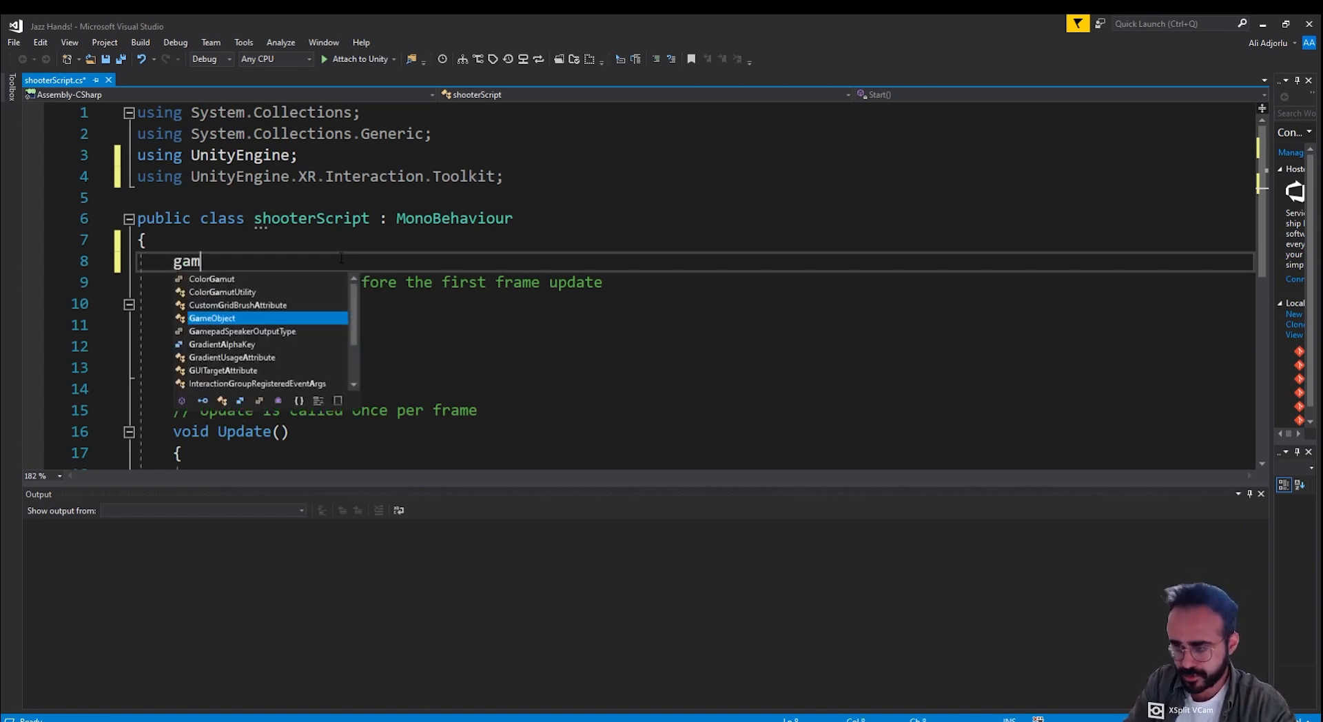
text(lic GameObject bul)
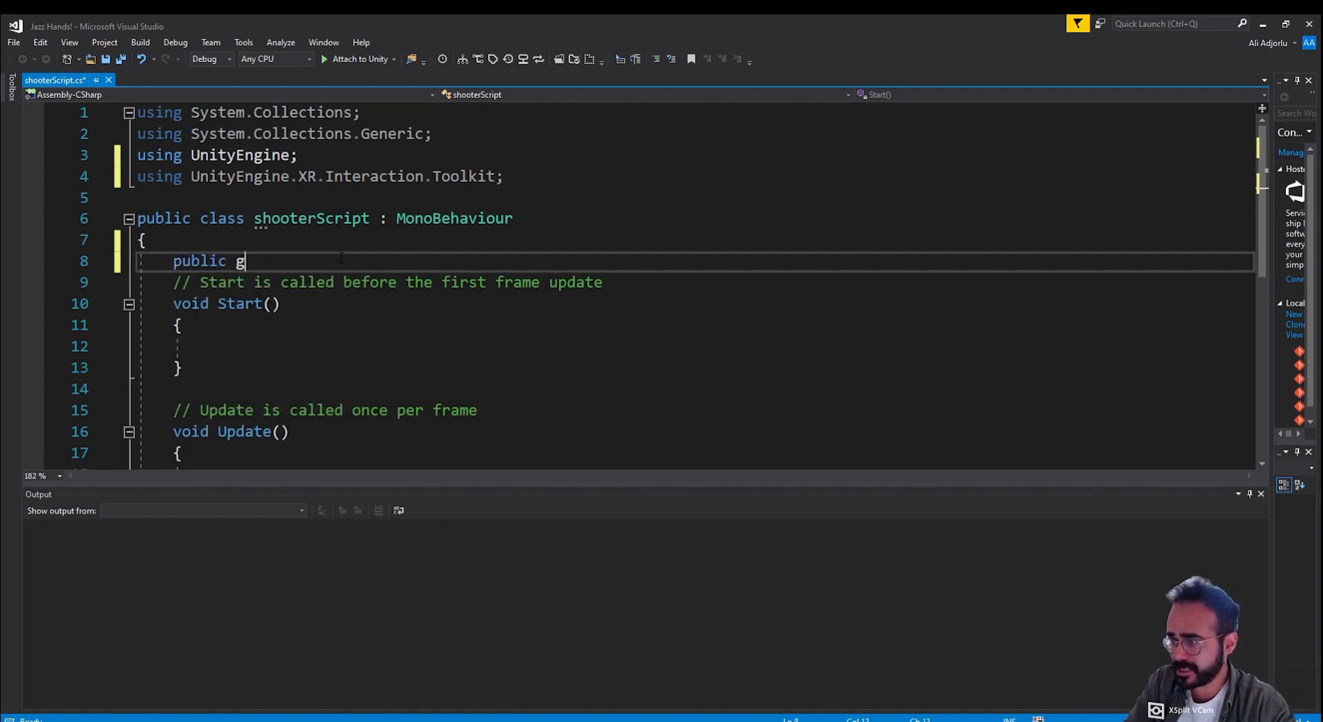
text(let;)
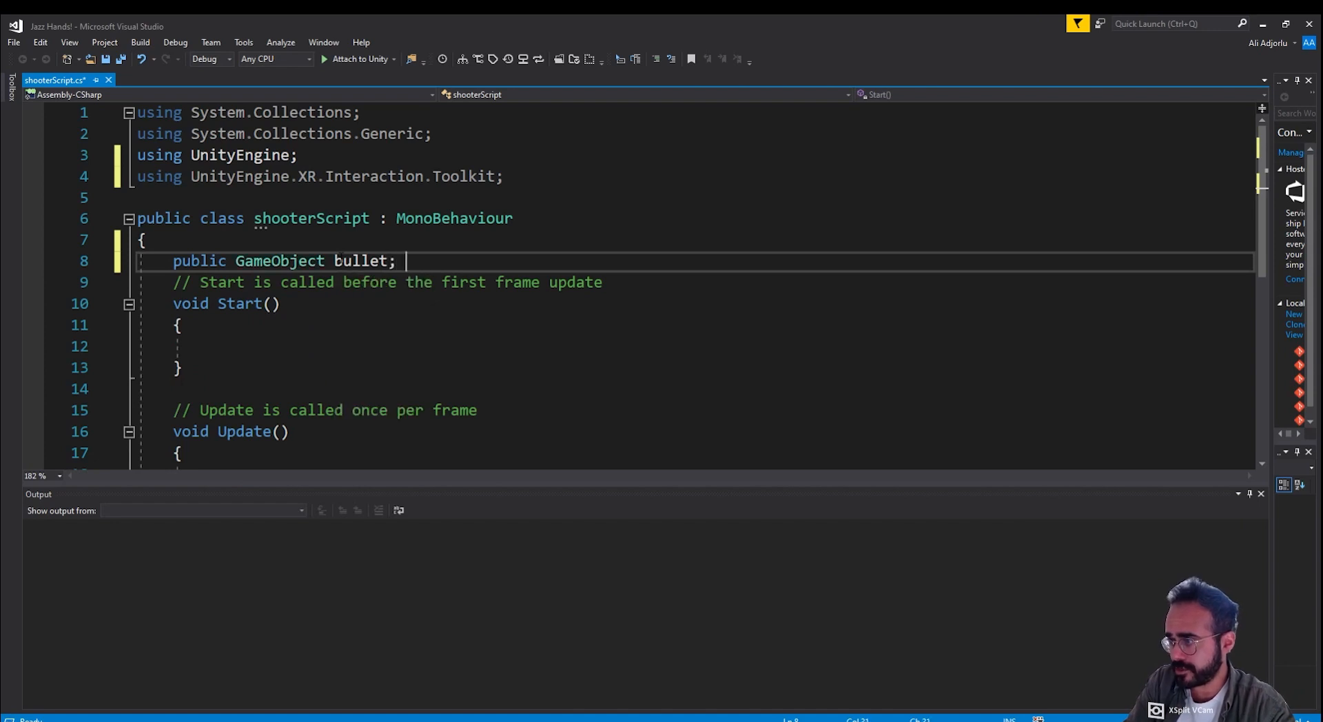
Step: Declare a public Transform field named spawnPosition below the bullet field and save the script
key(Return)
text(public)
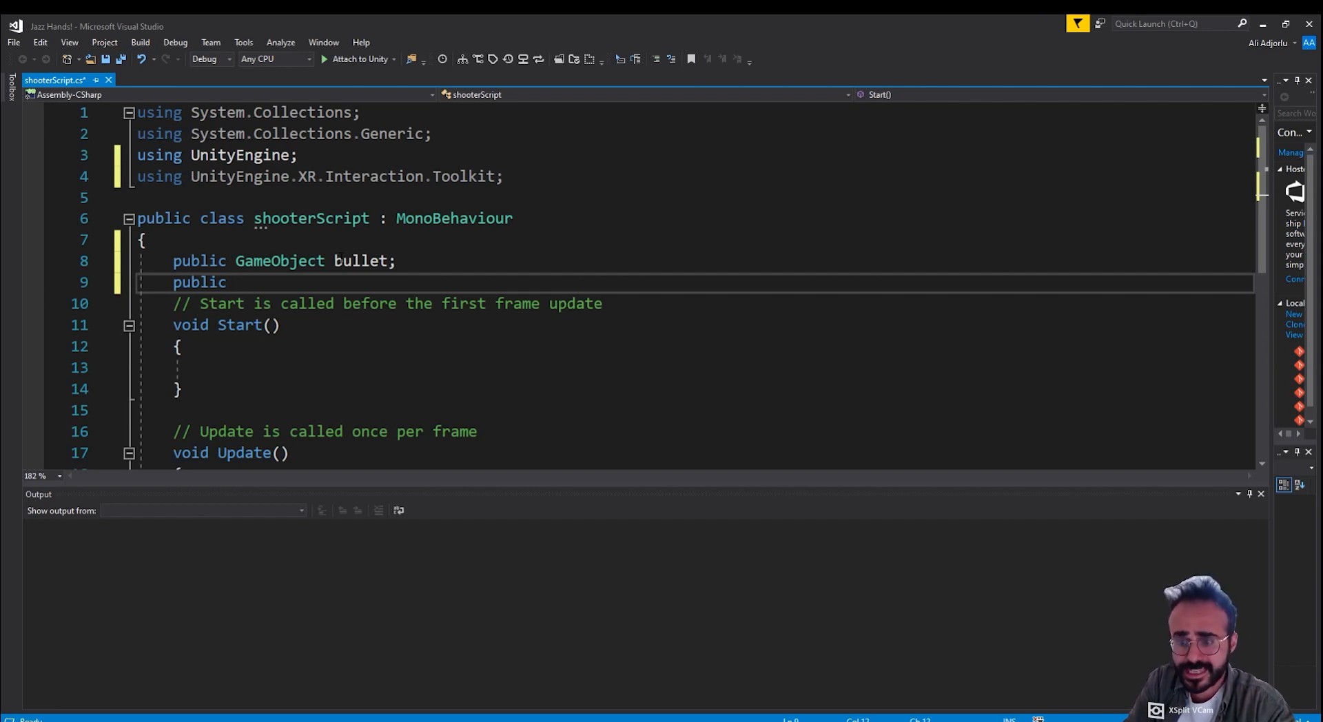
text(tran)
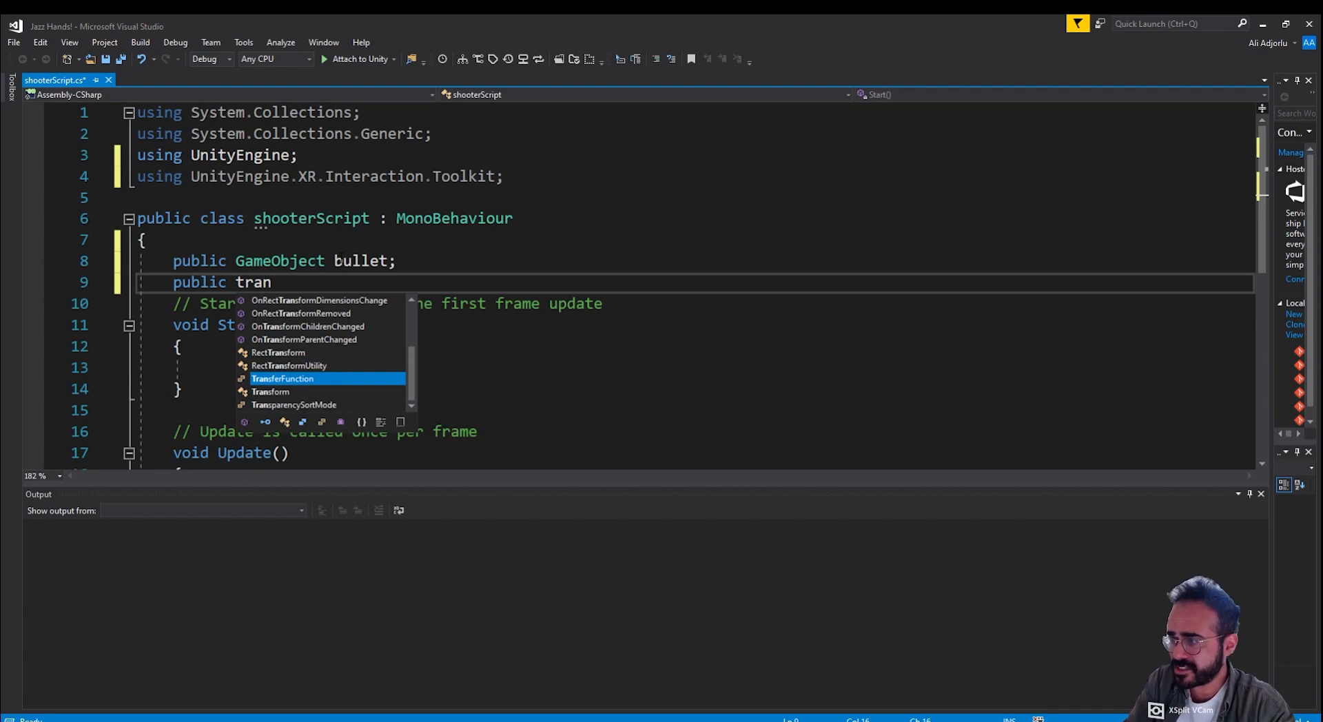
key(Down)
key(Tab)
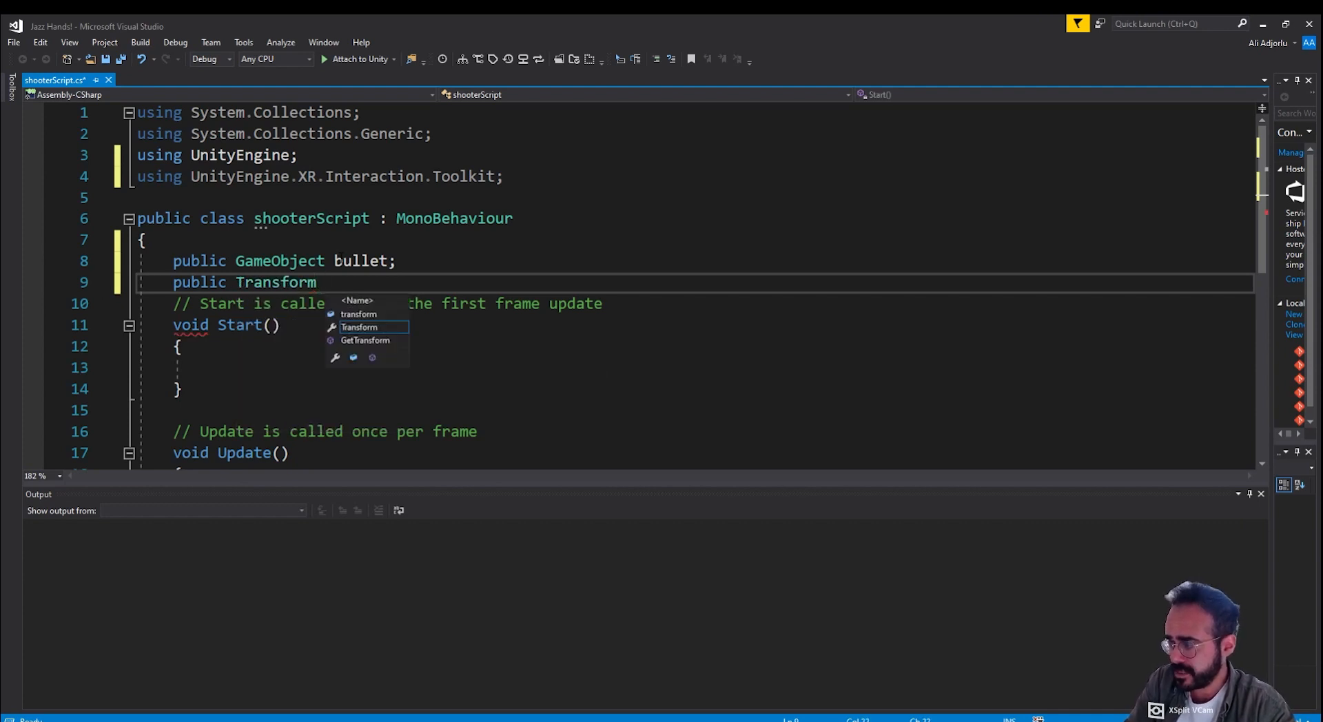
text(sp)
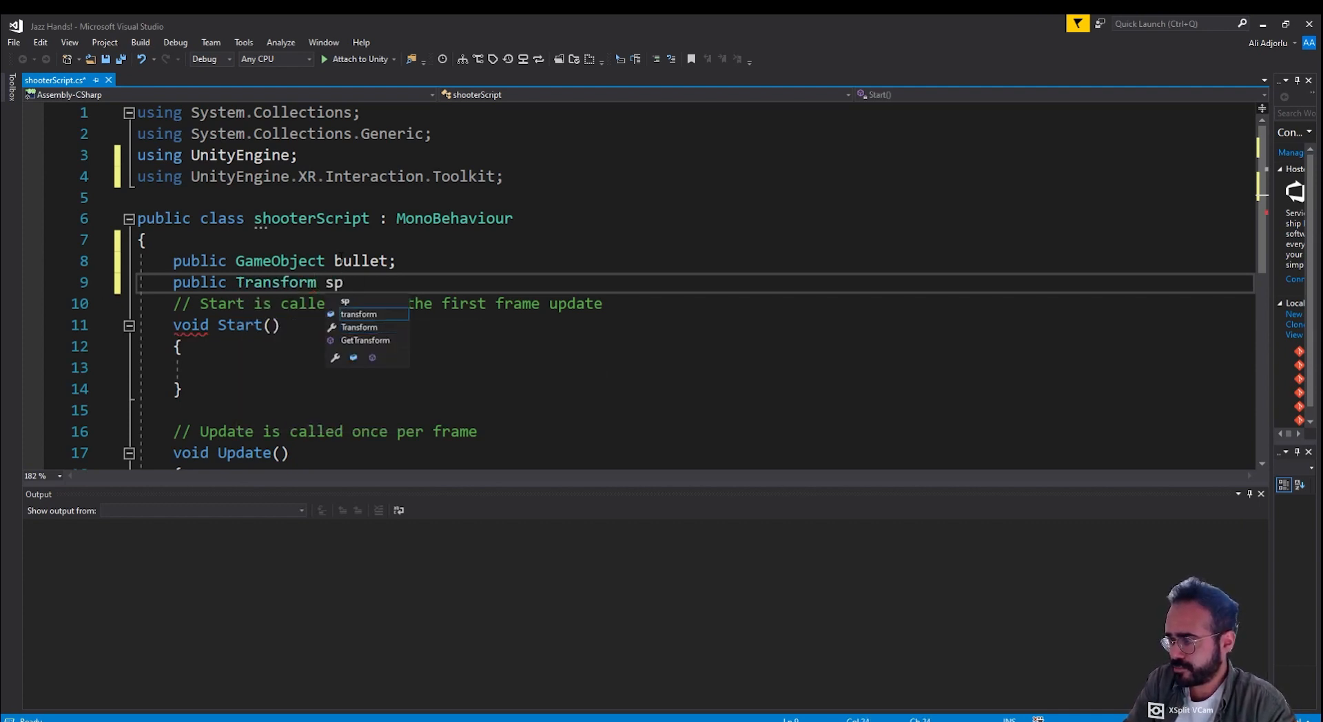
text(pawnPosition)
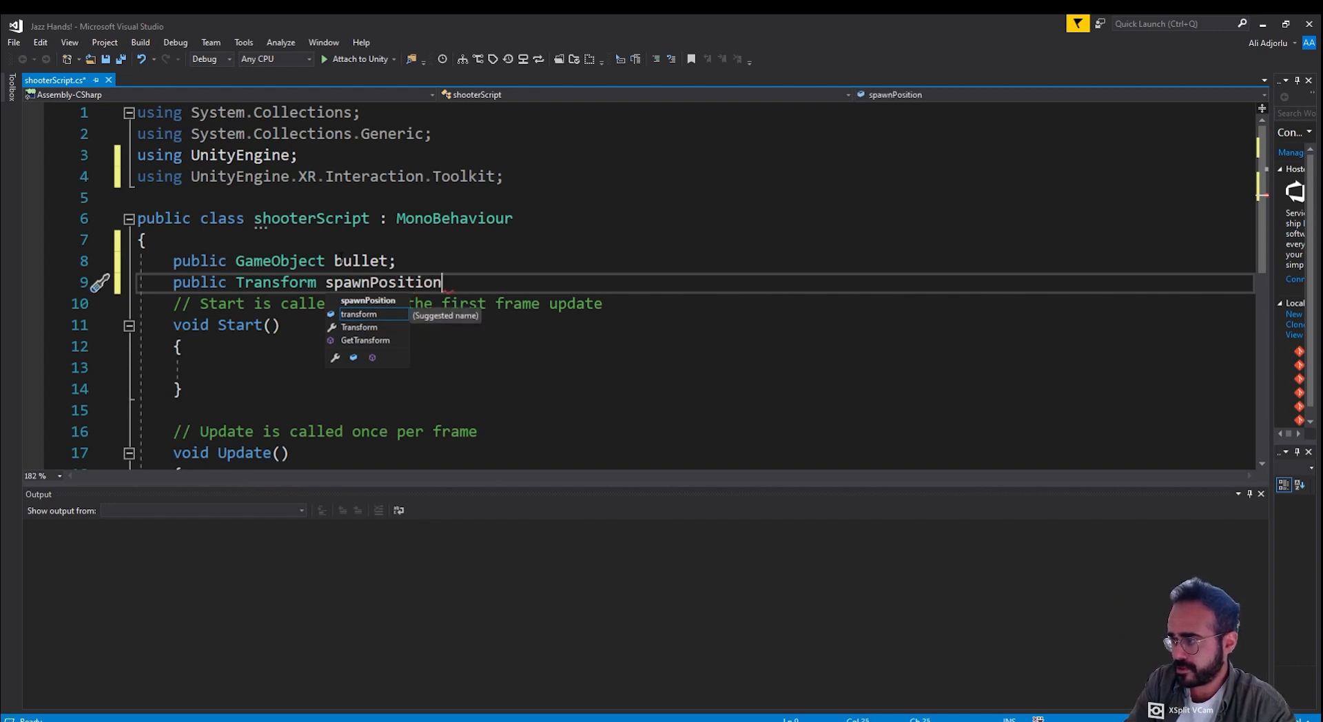
text(;)
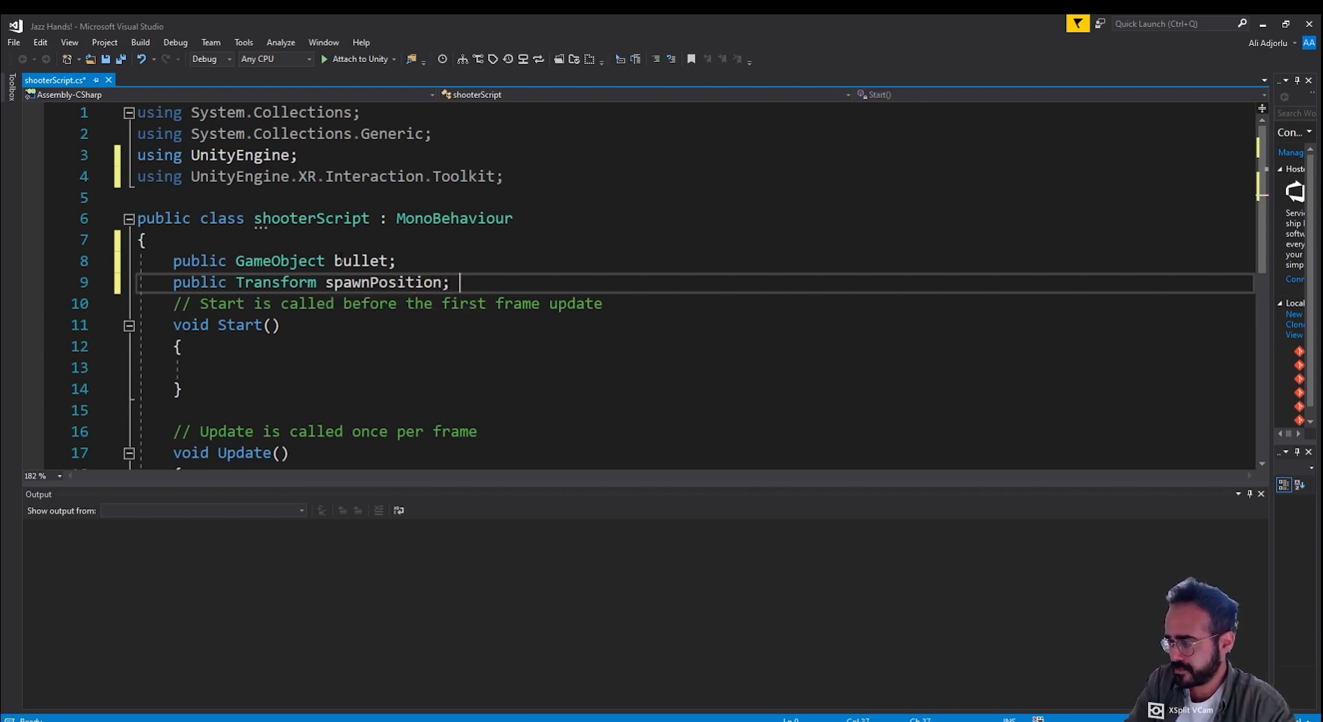
key(ctrl+s)
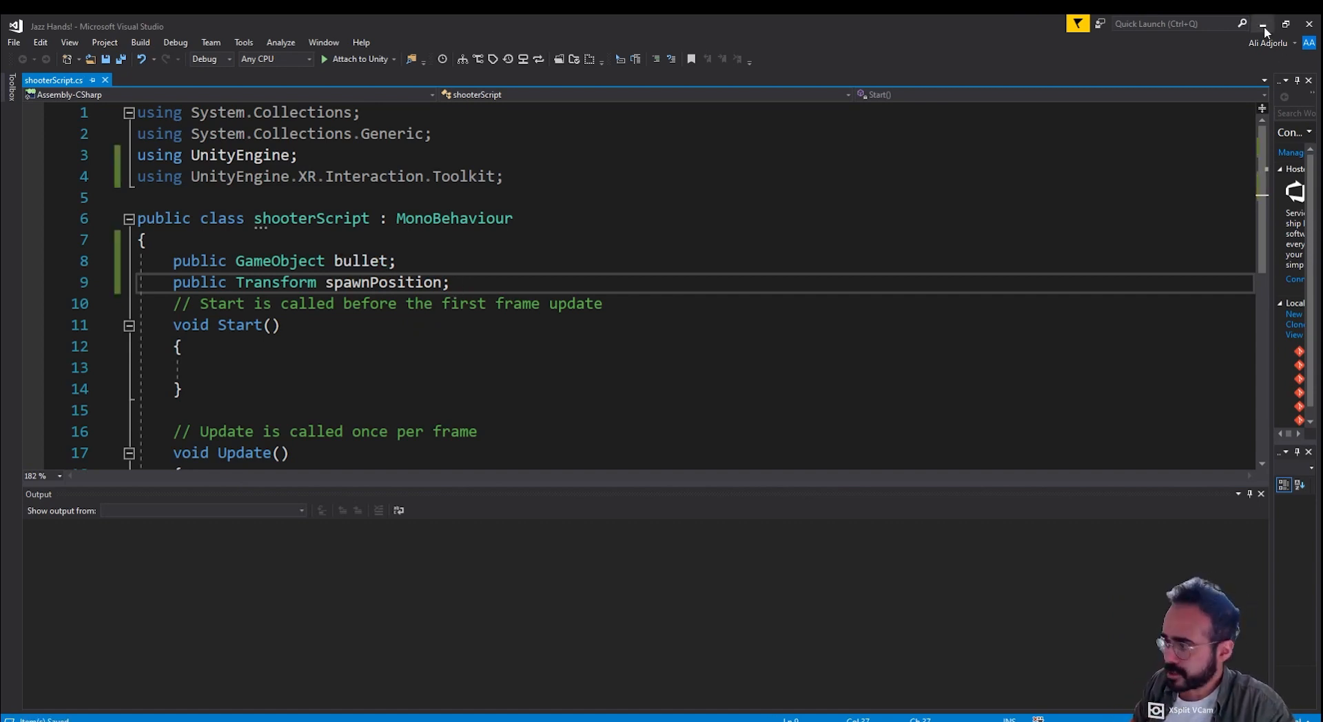
Step: Add blank lines below the spawnPosition field and switch back to Unity to view theGunners' Shooter Script fields
key(Return)
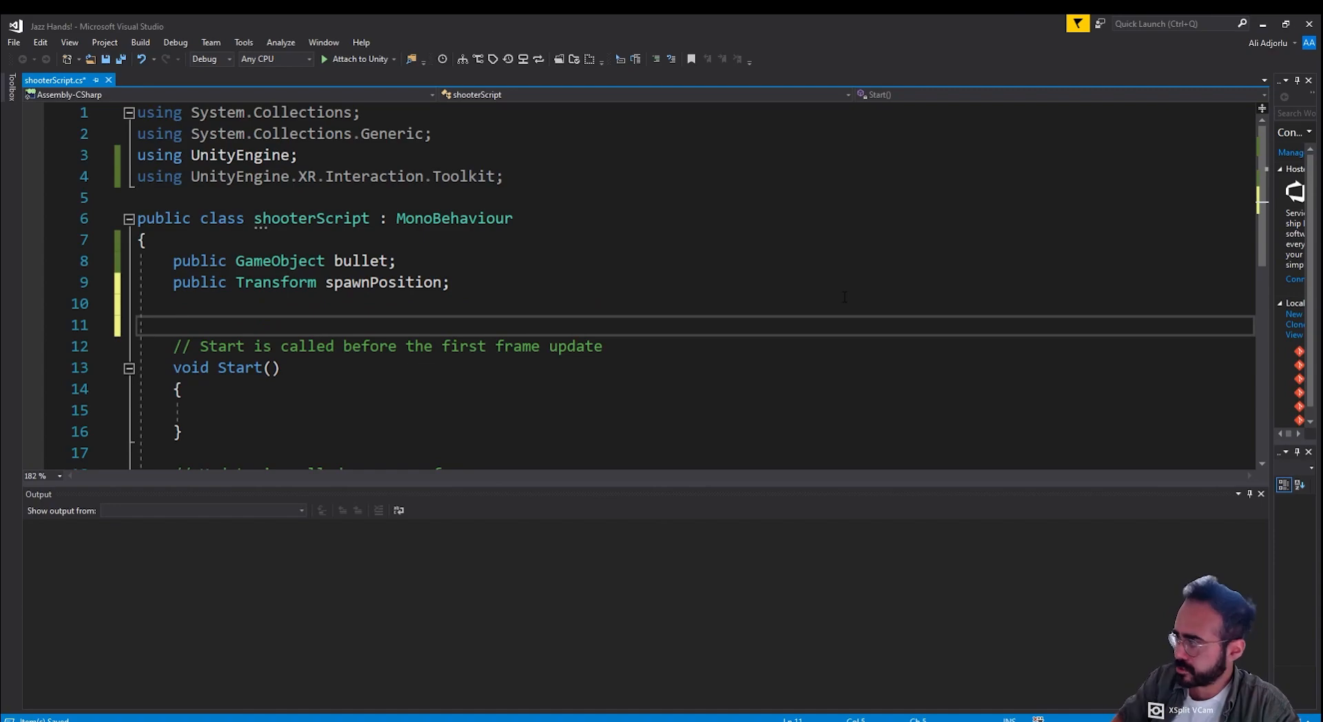
click(1263, 24)
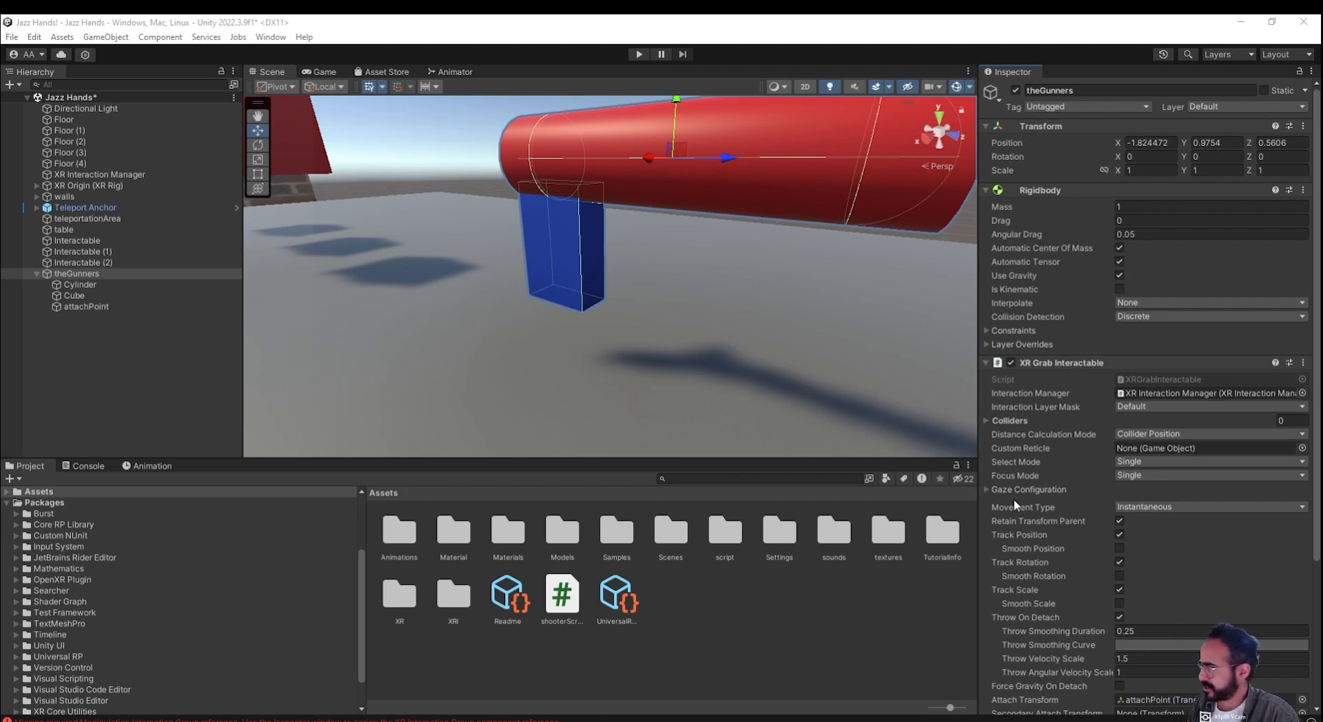
scroll(1092, 621, down, 5)
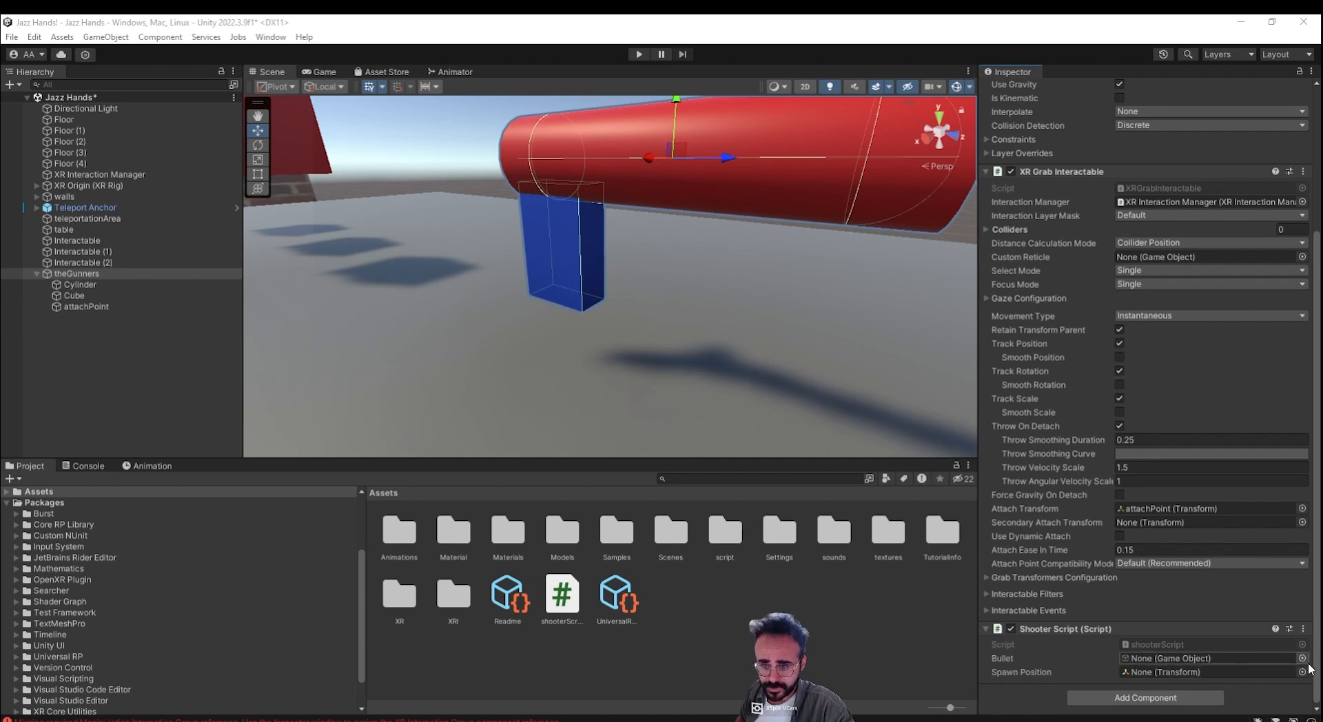
Step: Create a 3D sphere at the root of the scene and name it bullet
click(90, 375)
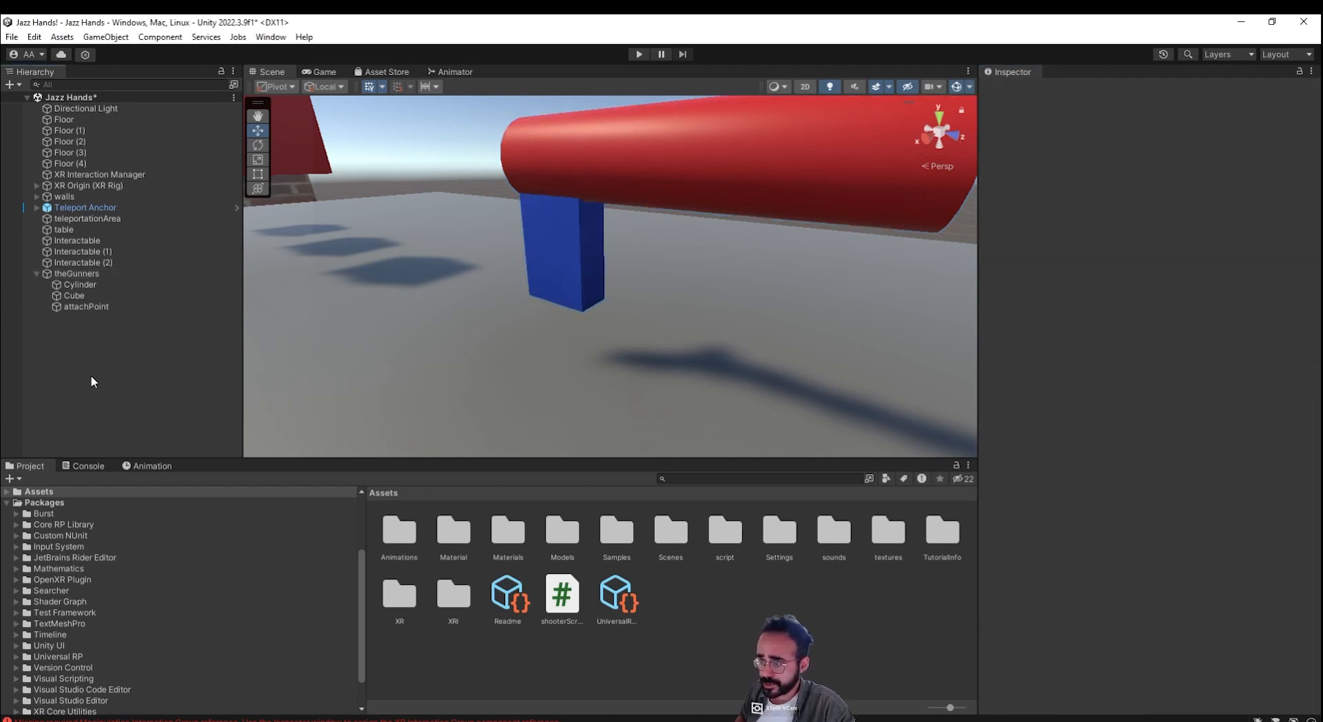
click(36, 274)
right_click(112, 314)
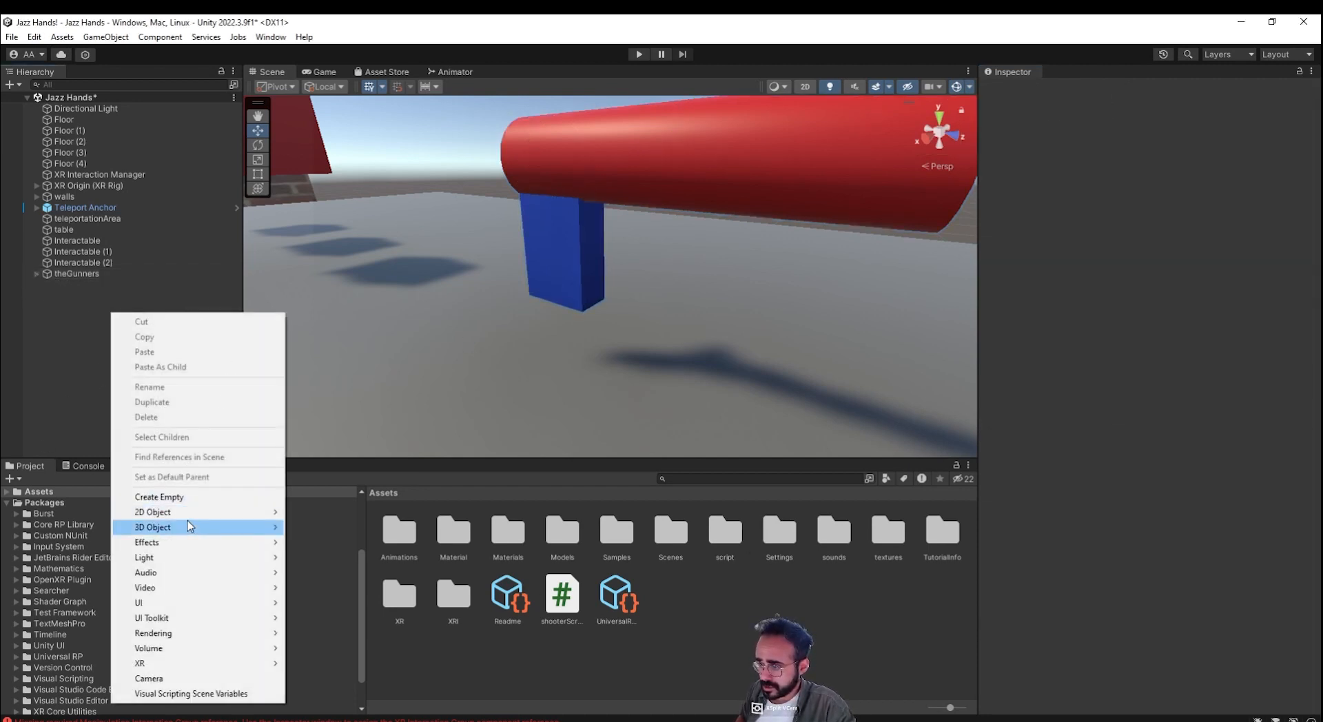
mouse_move(189, 526)
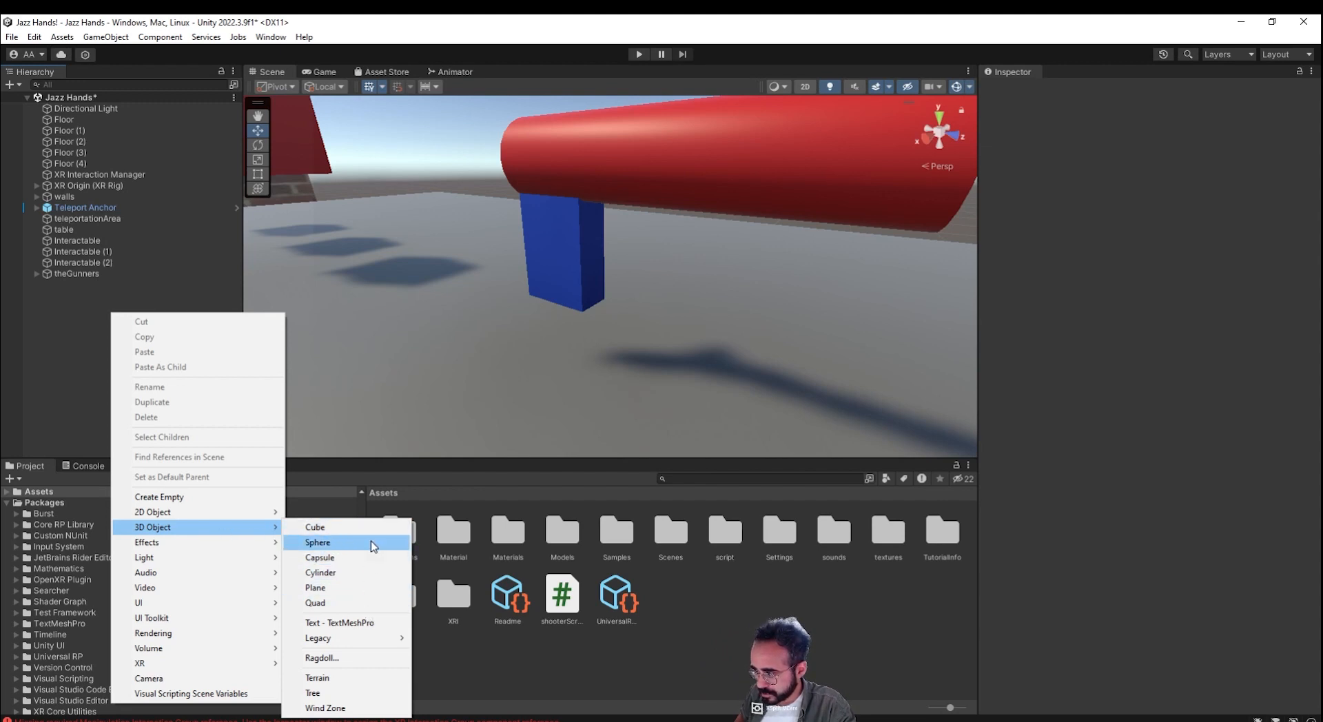
click(320, 542)
text(bullet)
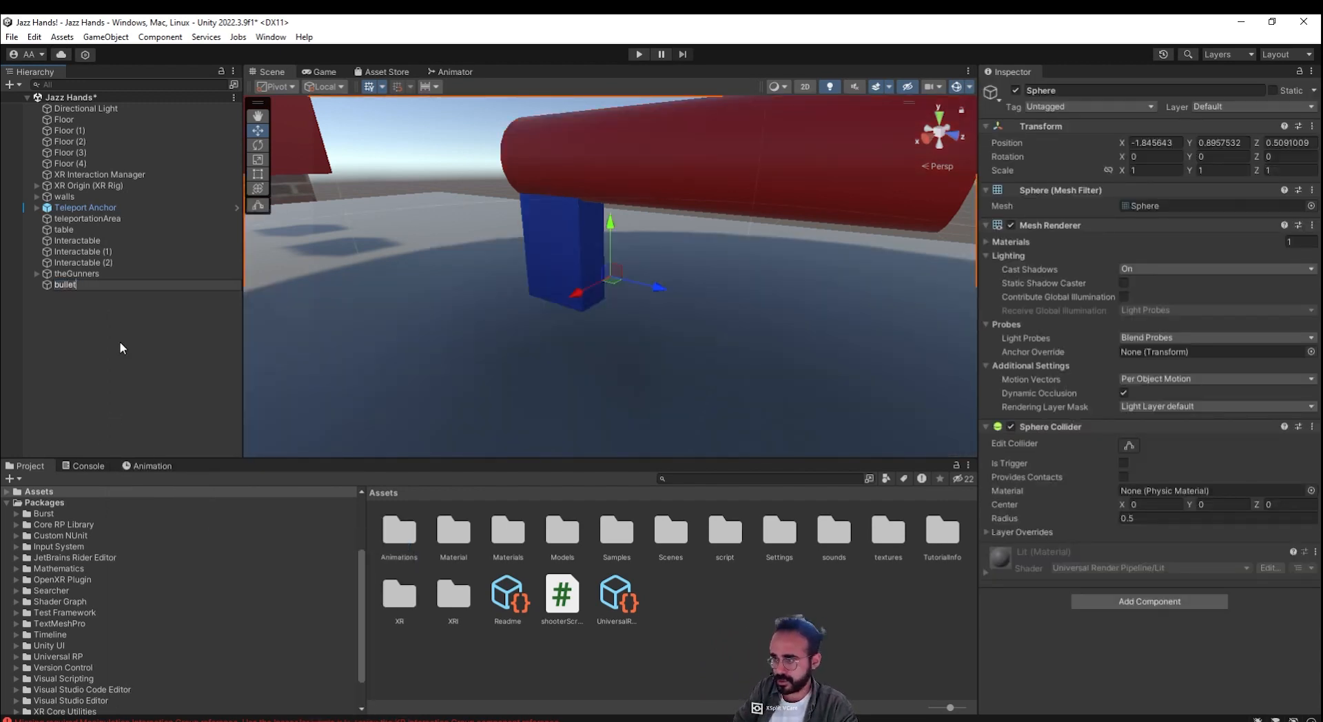
key(Return)
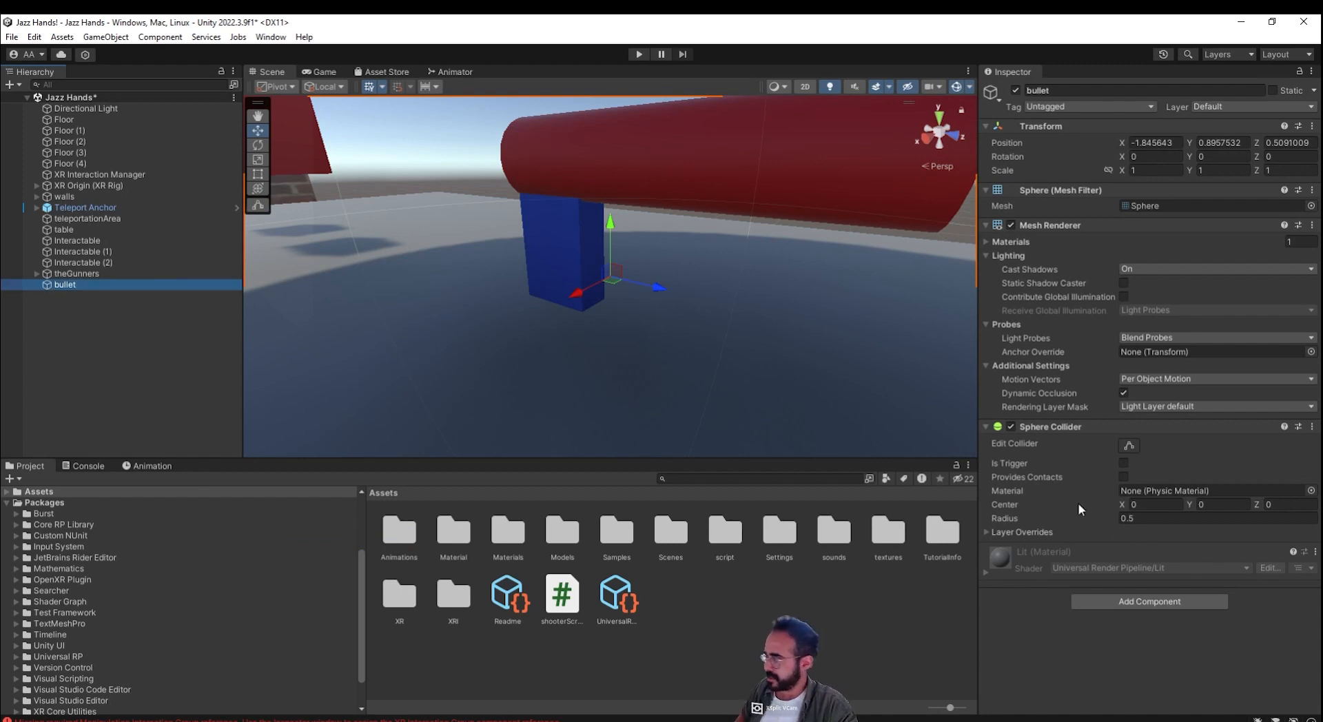
Step: Add a Rigidbody component to the bullet sphere
click(1107, 602)
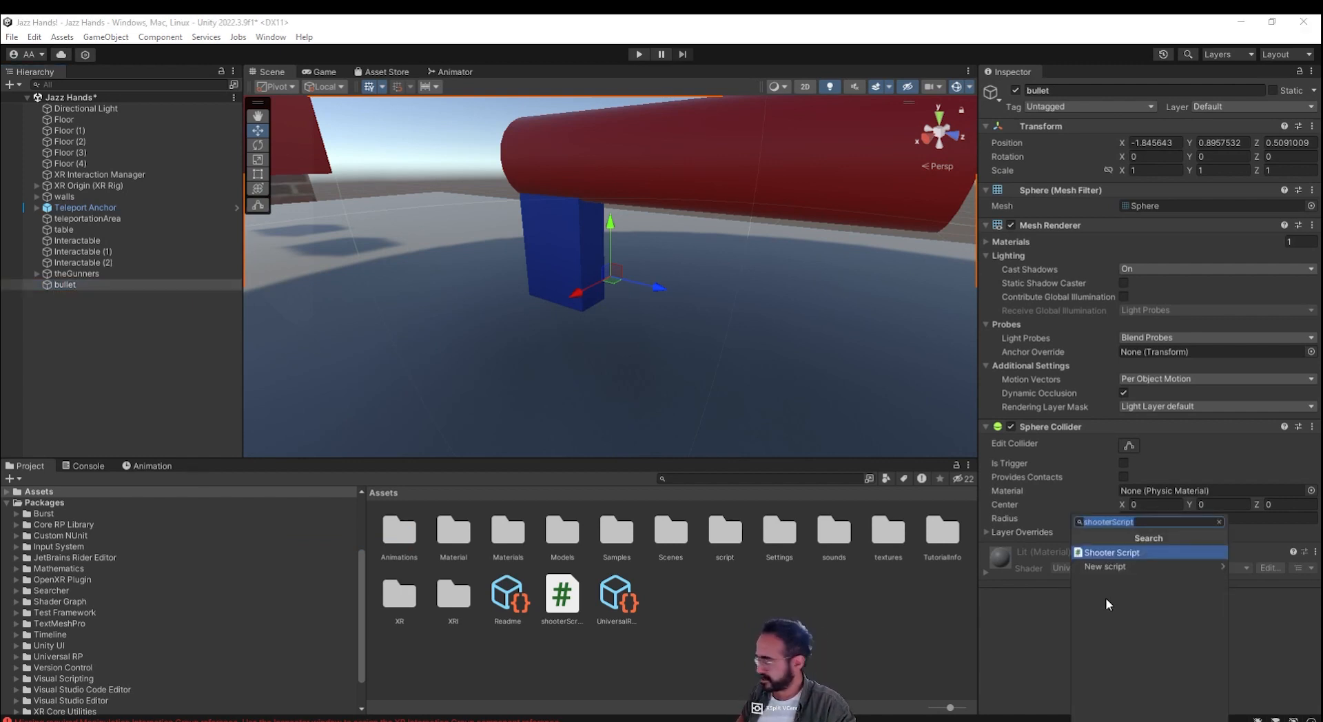
text(re)
key(BackSpace)
key(BackSpace)
text(rig)
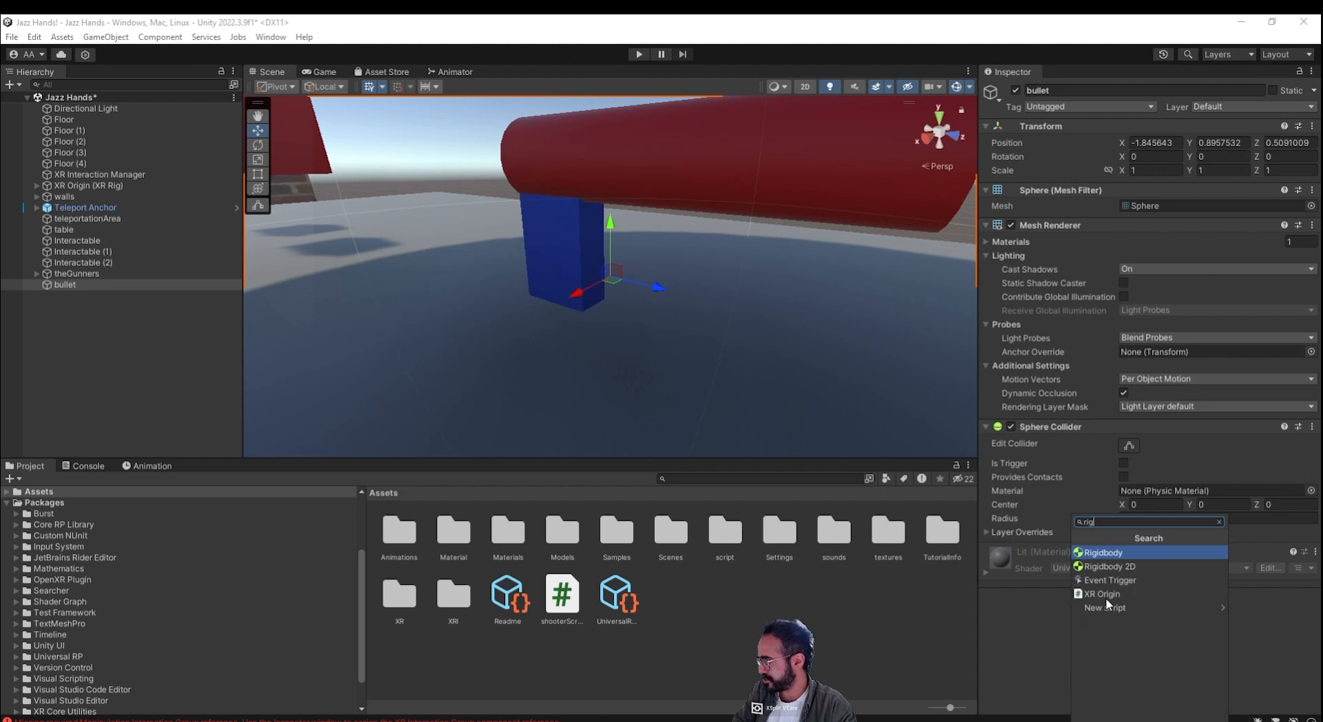
key(Return)
scroll(1107, 603, down, 3)
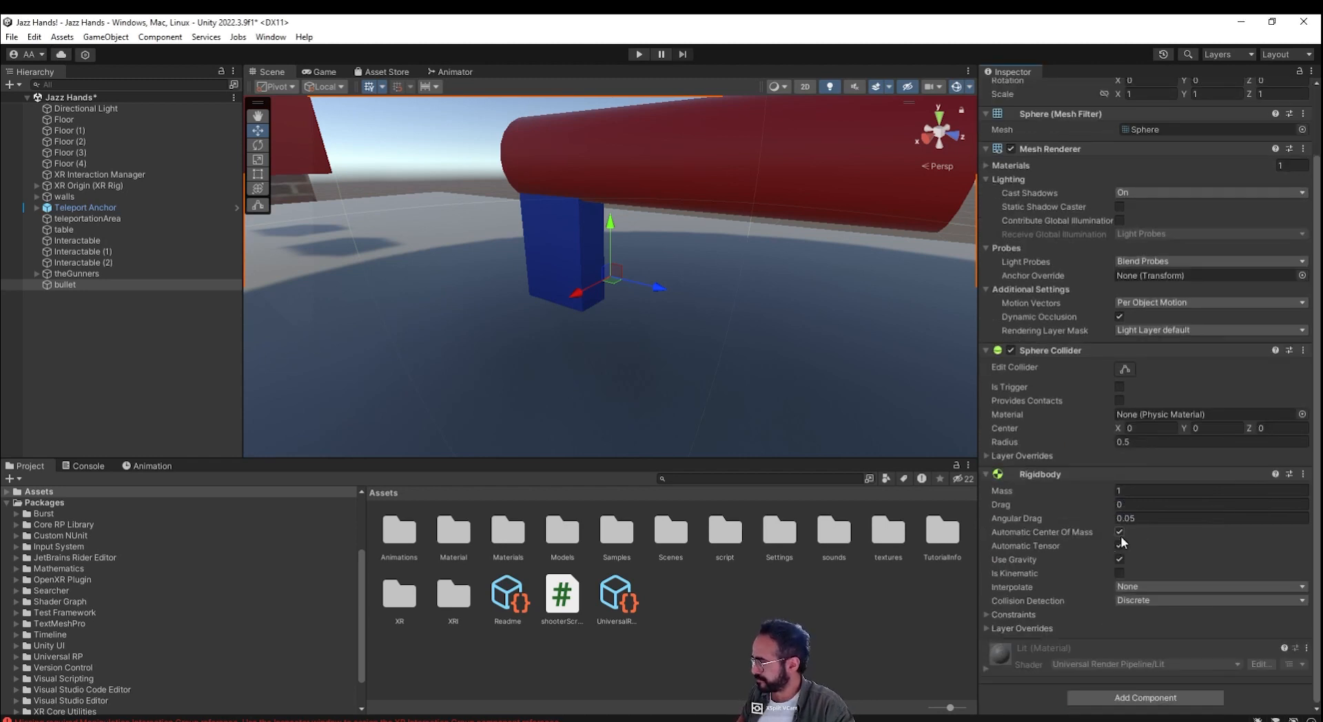
Step: Set the bullet's scale to 0.02 on the X, Y and Z axes
click(226, 286)
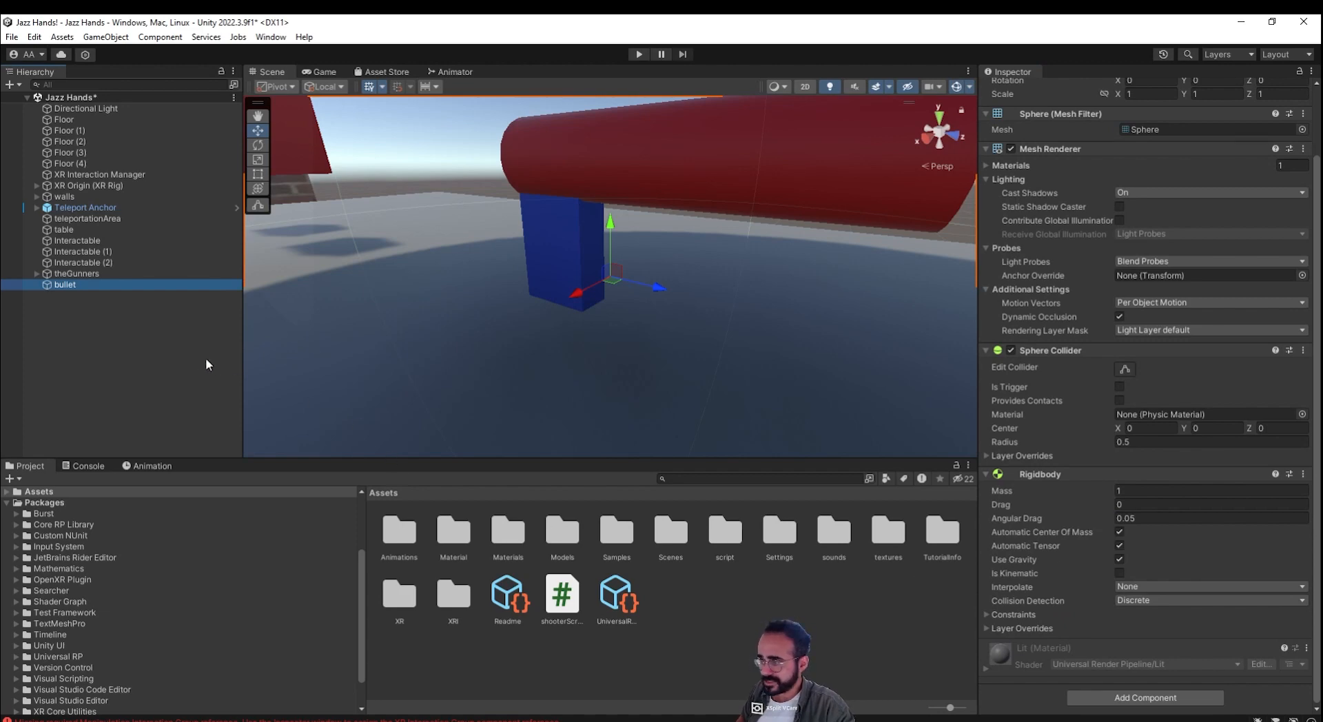
click(195, 341)
double_click(89, 286)
alt+drag(585, 359, 559, 333)
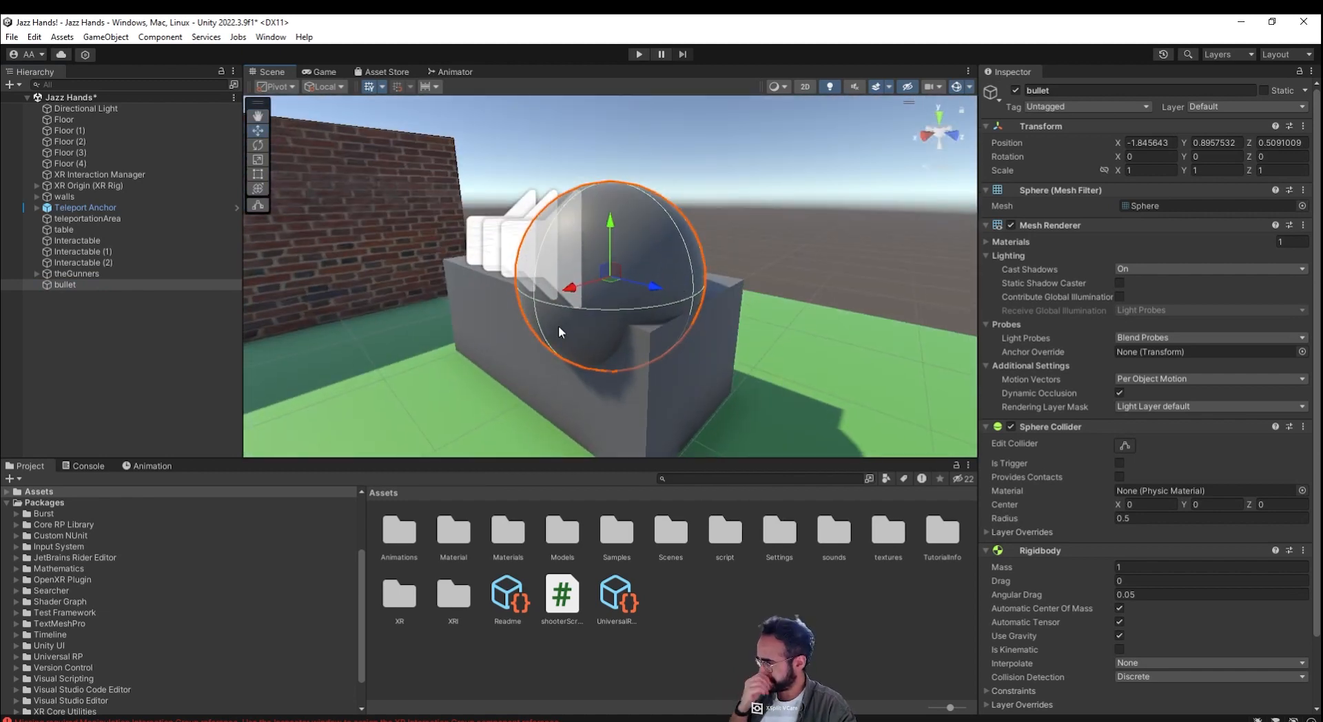
click(1170, 169)
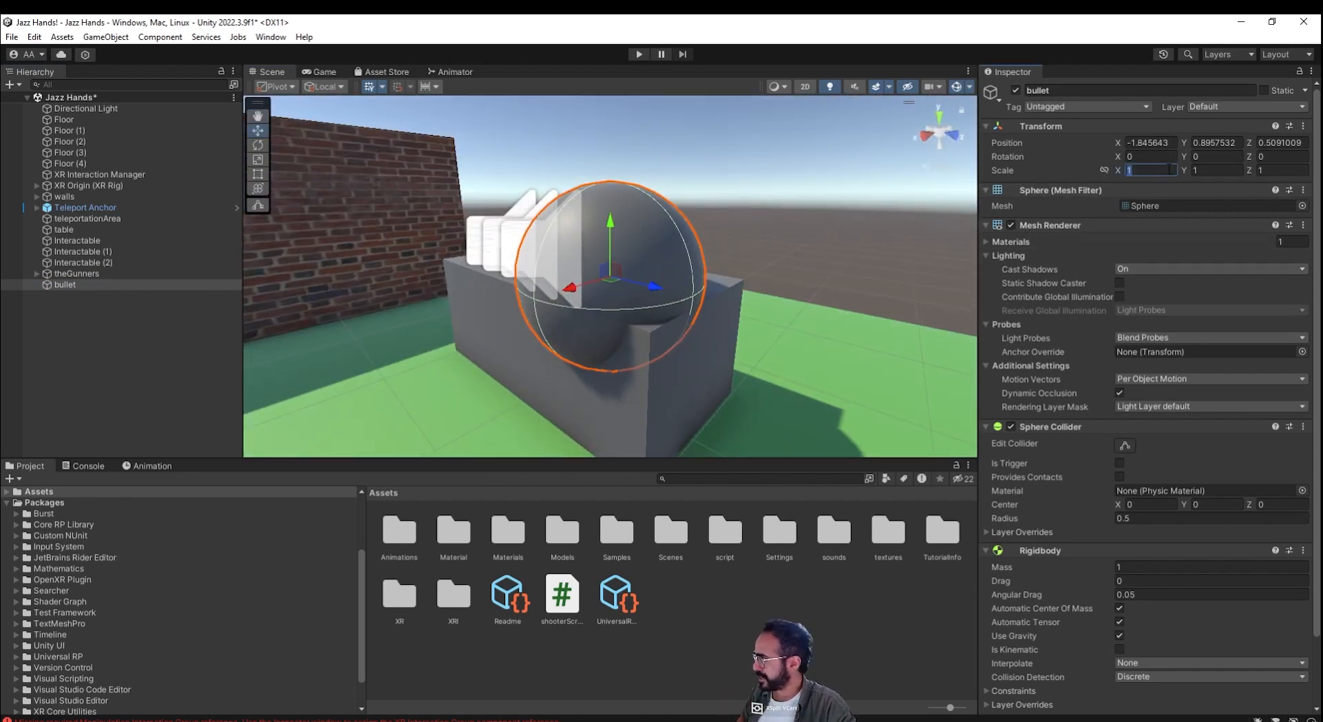
text(0.1)
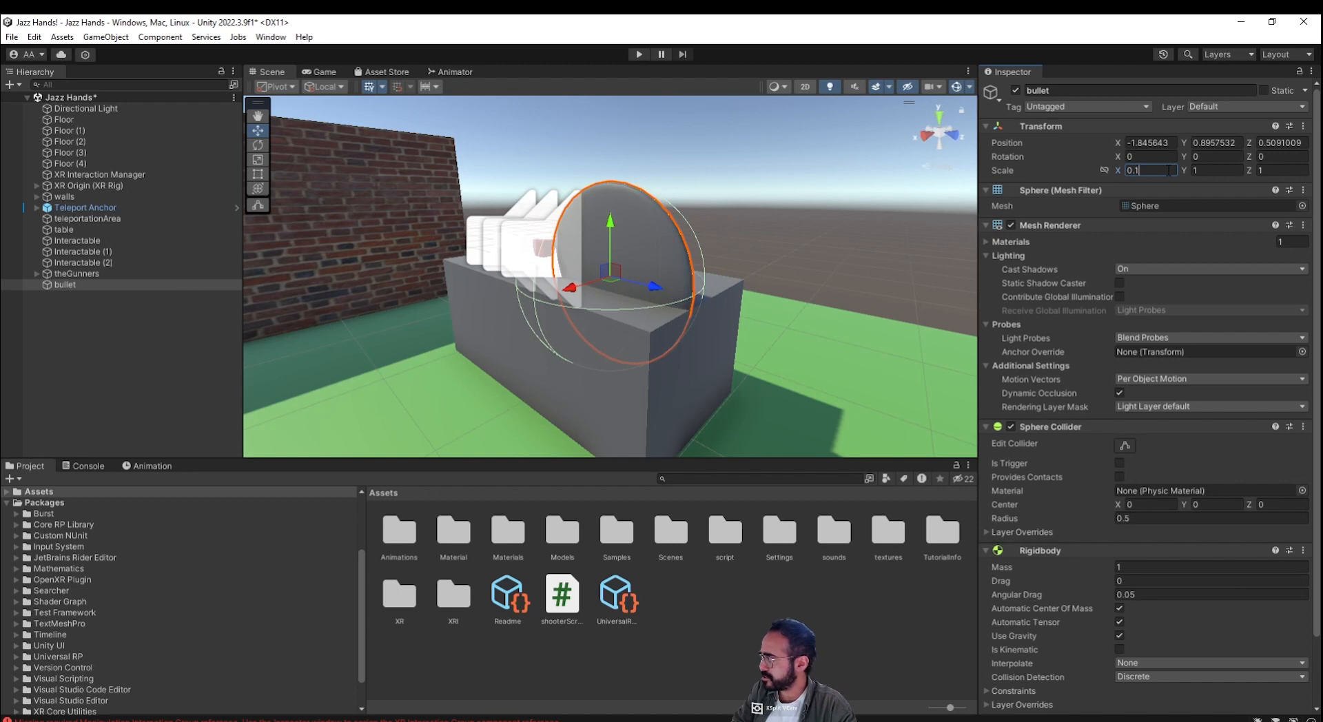
key(BackSpace)
text(0)
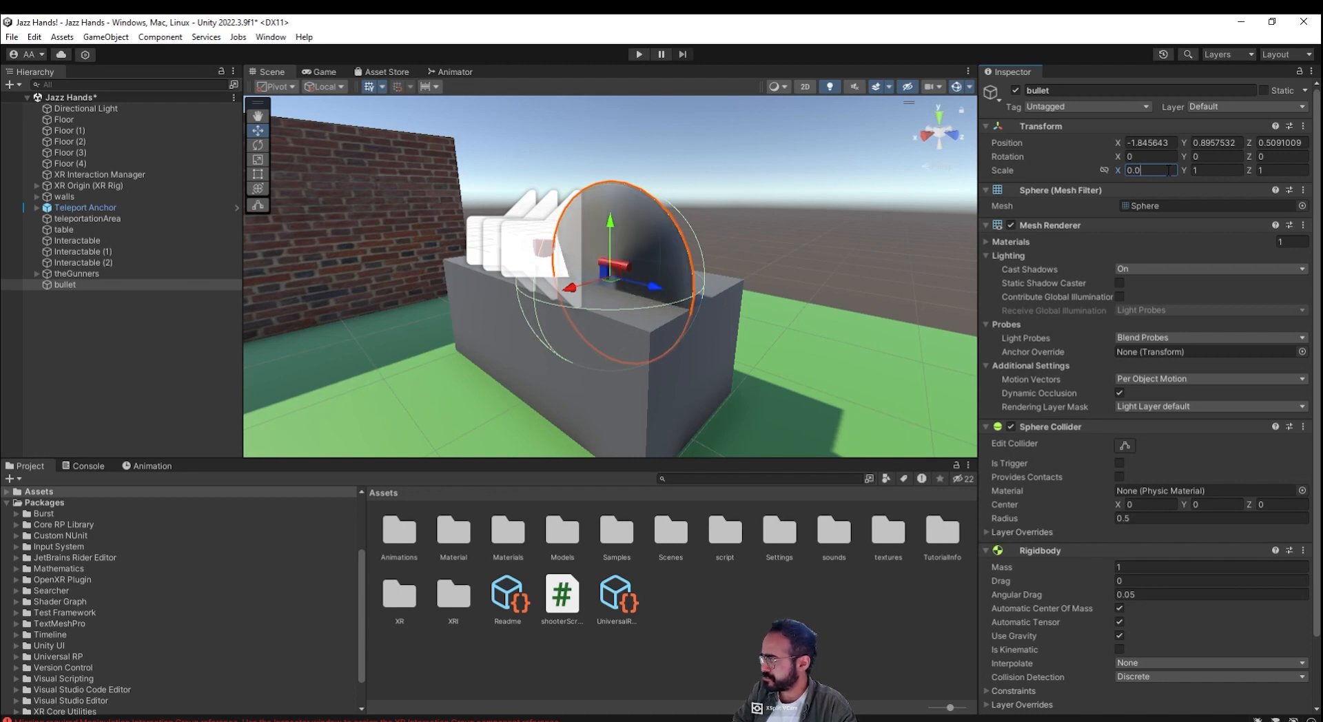
text(2)
key(Tab)
text(0.02)
key(Tab)
text(0.02)
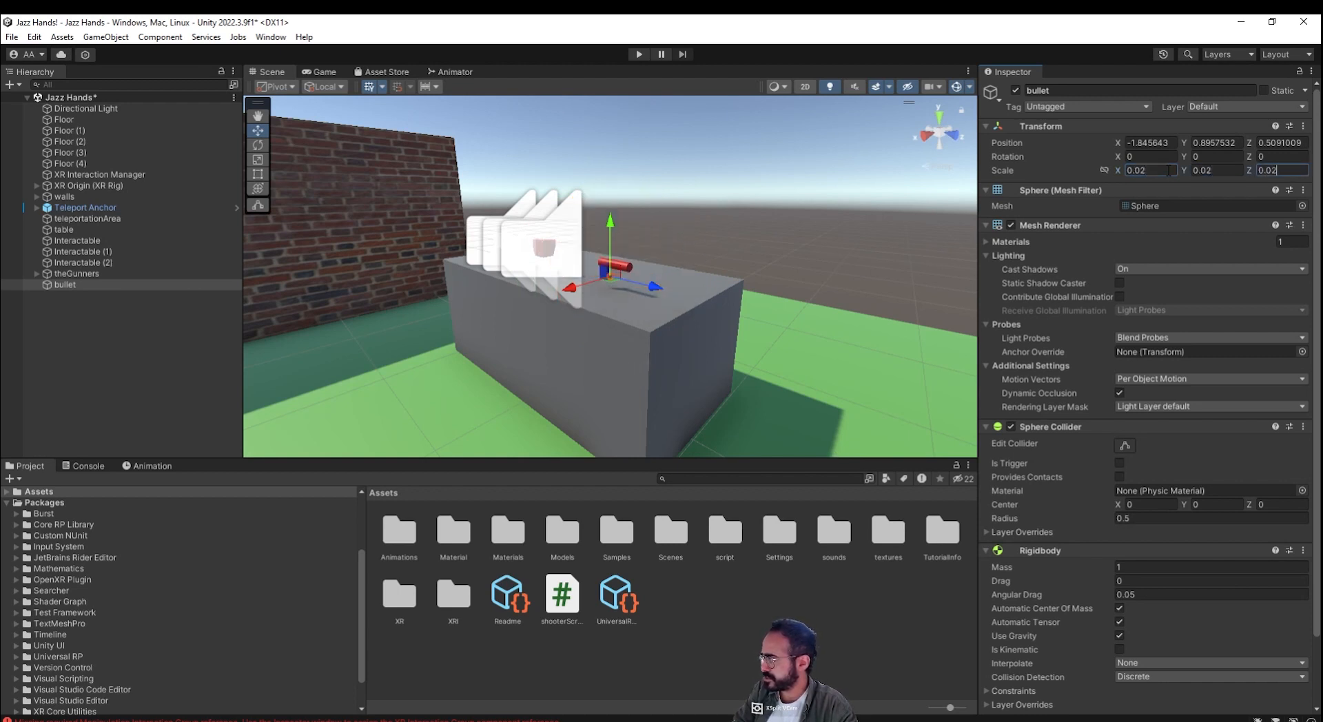
Step: Move the bullet to the muzzle end of the red cylinder, at about X -1.82, Y 0.97, Z 0.67
click(234, 288)
right_click(408, 318)
click(88, 276)
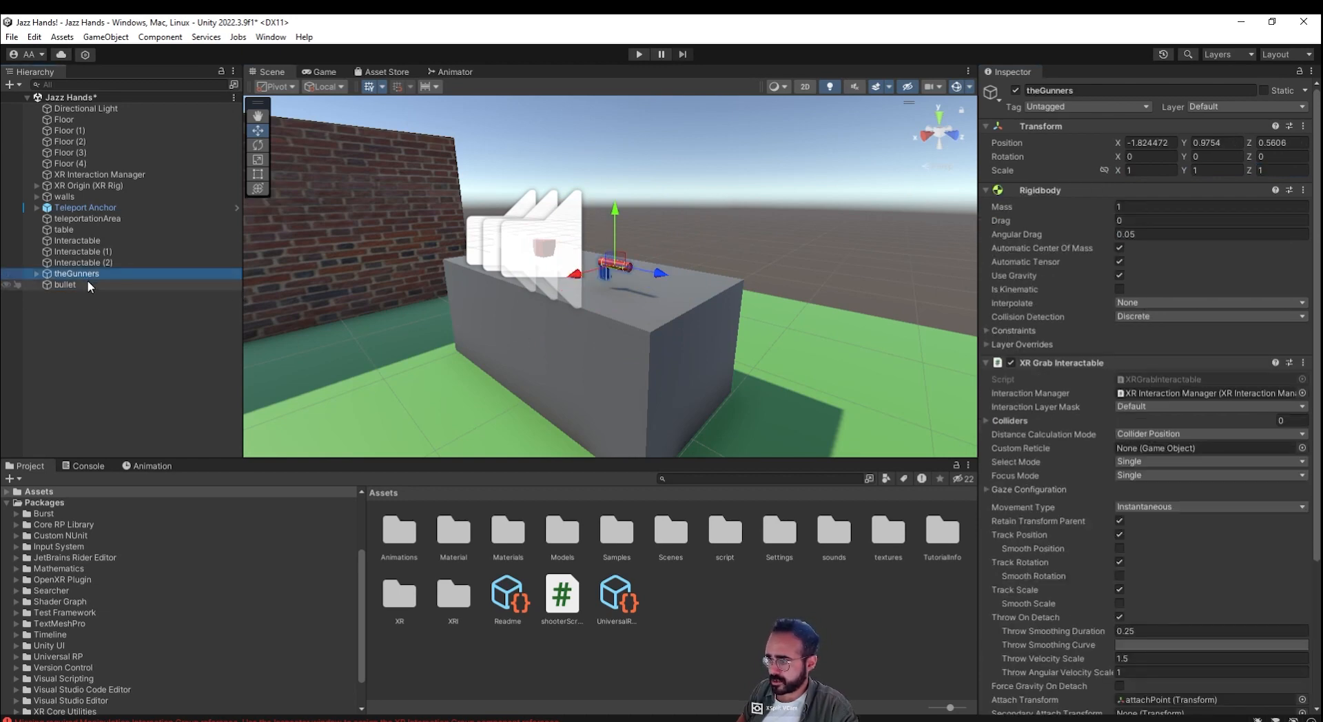
double_click(89, 284)
scroll(690, 331, down, 10)
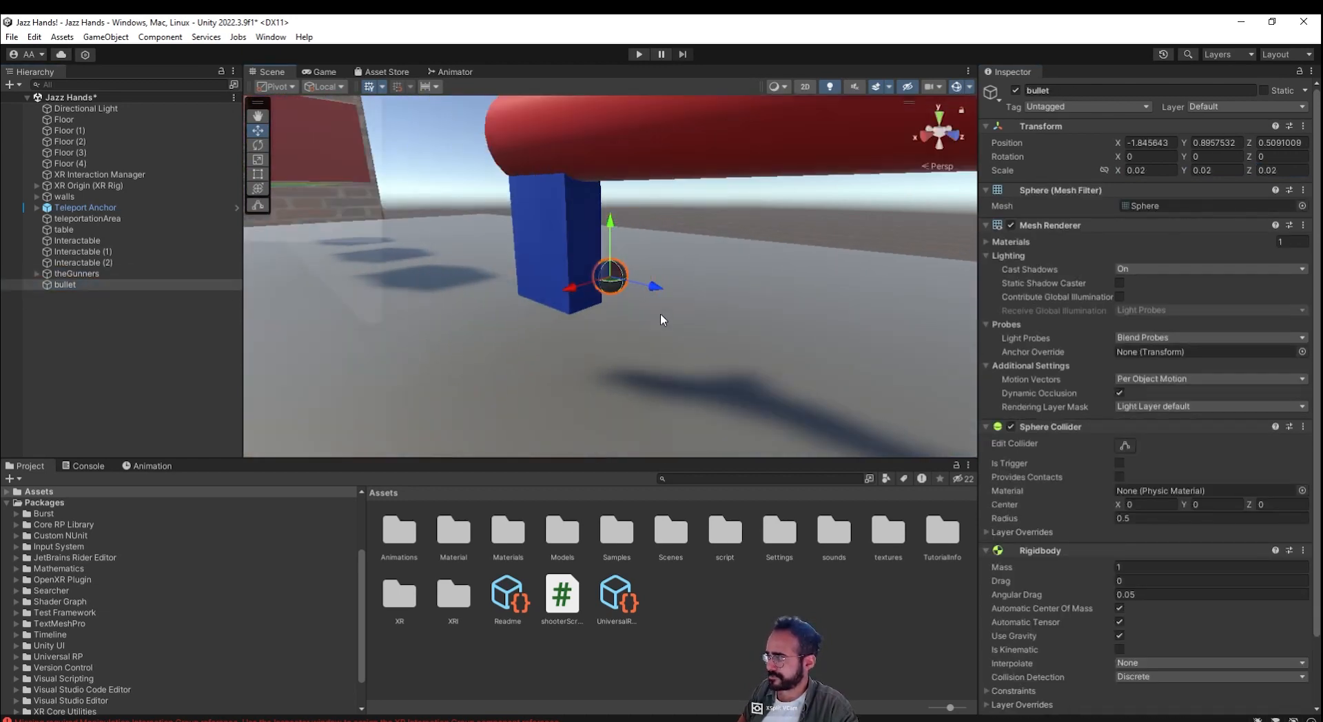
drag(610, 224, 612, 133)
drag(641, 176, 907, 189)
alt+drag(713, 292, 708, 324)
drag(551, 293, 482, 292)
alt+drag(483, 413, 580, 392)
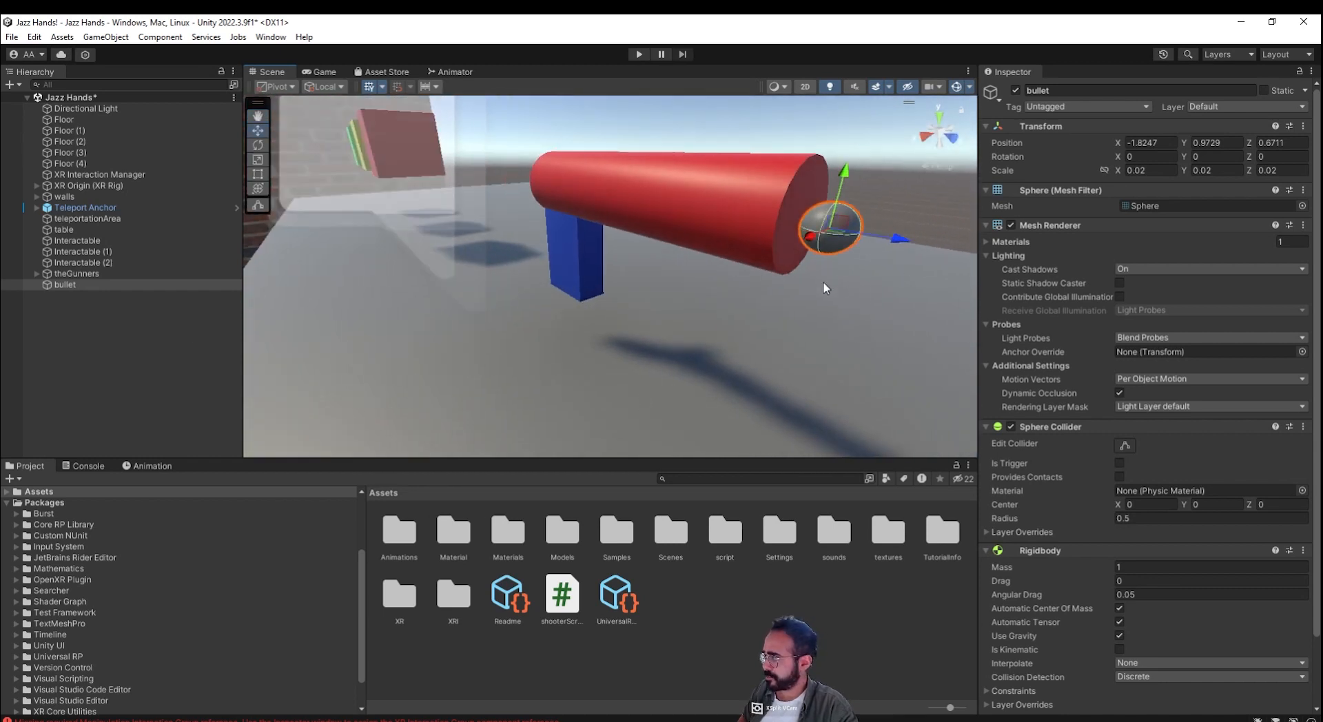
Step: Apply the green material from the Material folder to the bullet
double_click(443, 535)
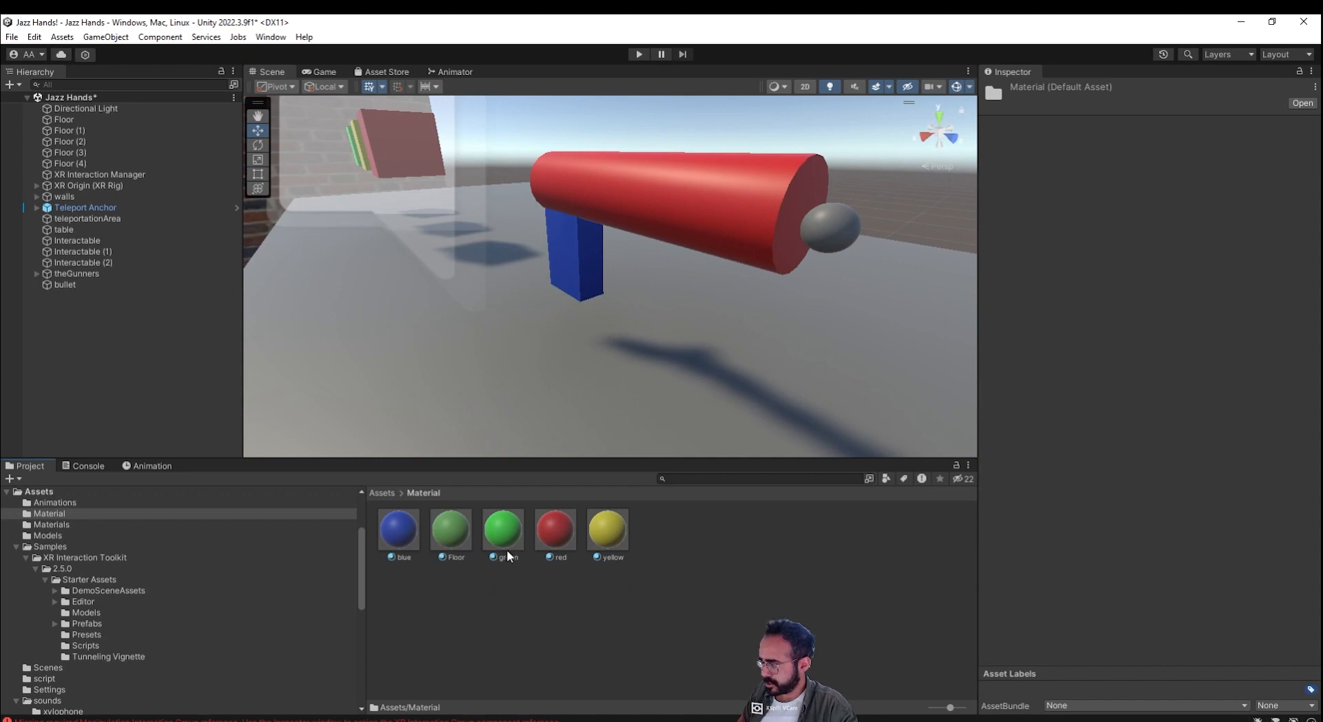
drag(611, 540, 845, 221)
drag(498, 539, 842, 230)
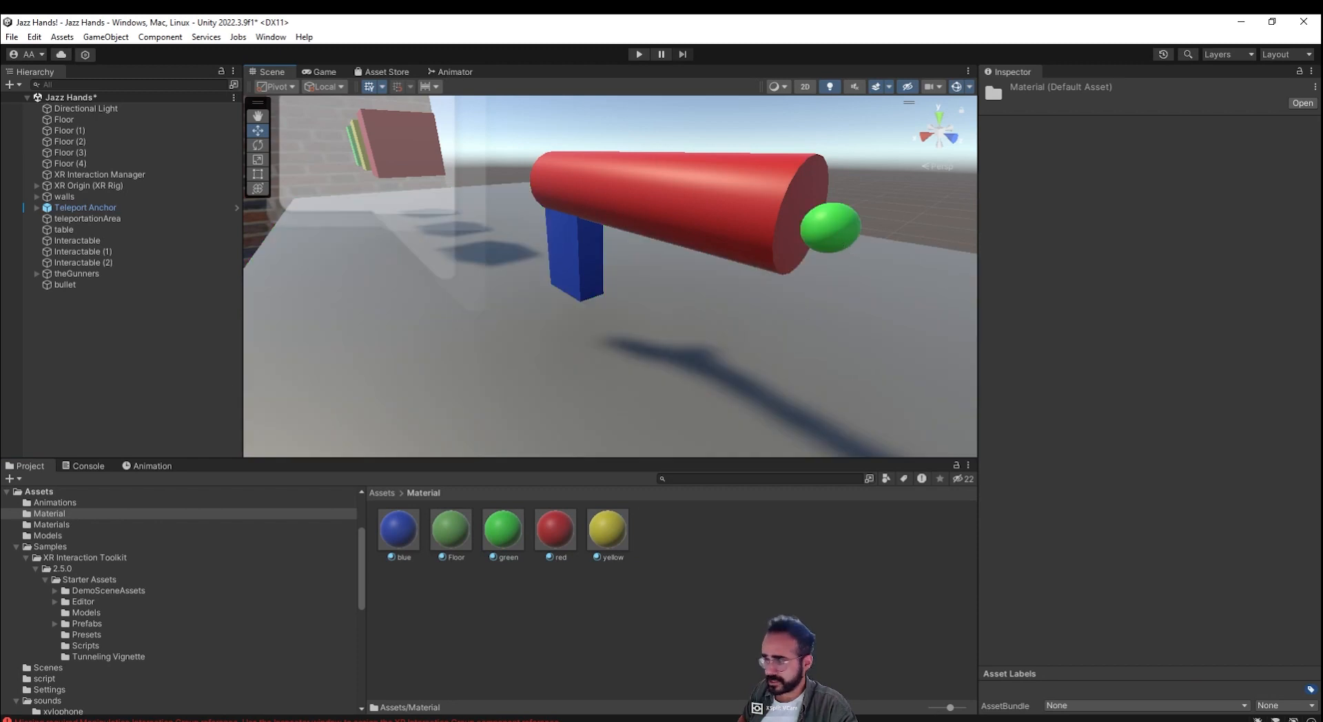
Step: Shift the bullet slightly further out from the muzzle along Z, to about 0.68
click(66, 285)
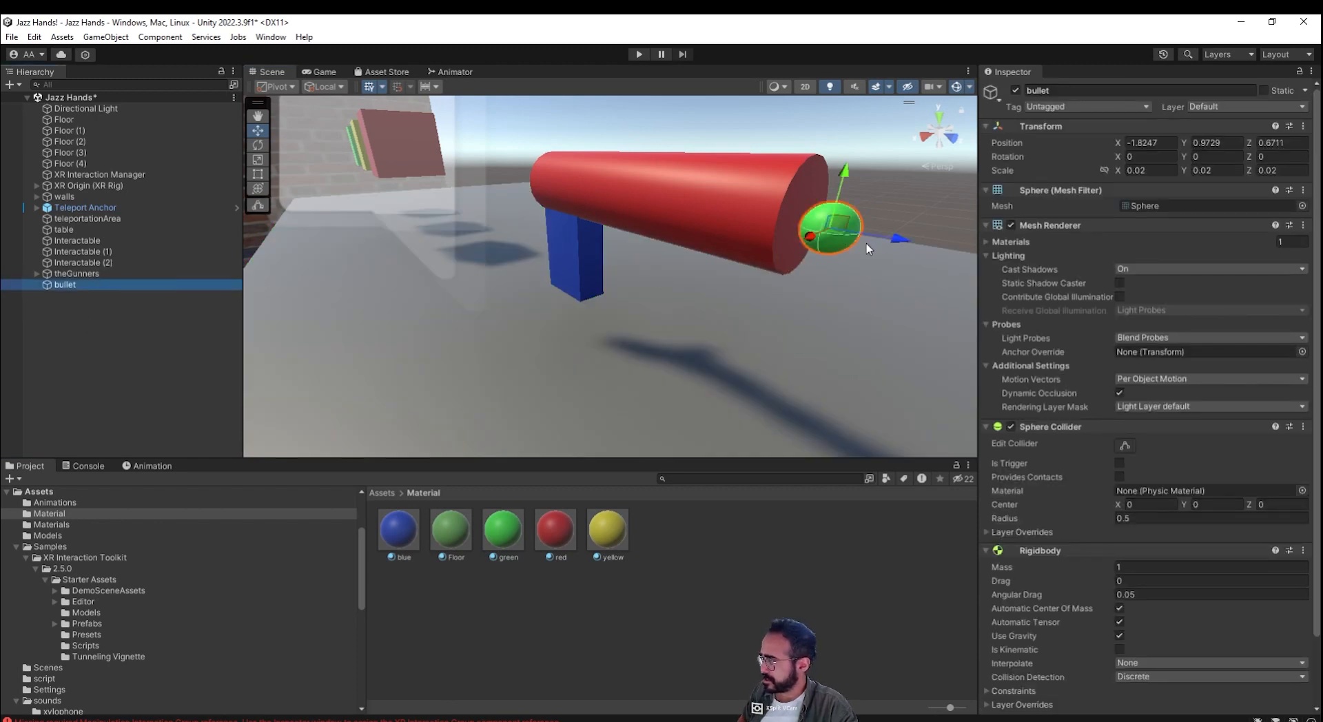
drag(895, 238, 929, 262)
middle_drag(907, 372, 786, 348)
Step: Create a folder named prefab in Assets and open it
click(383, 493)
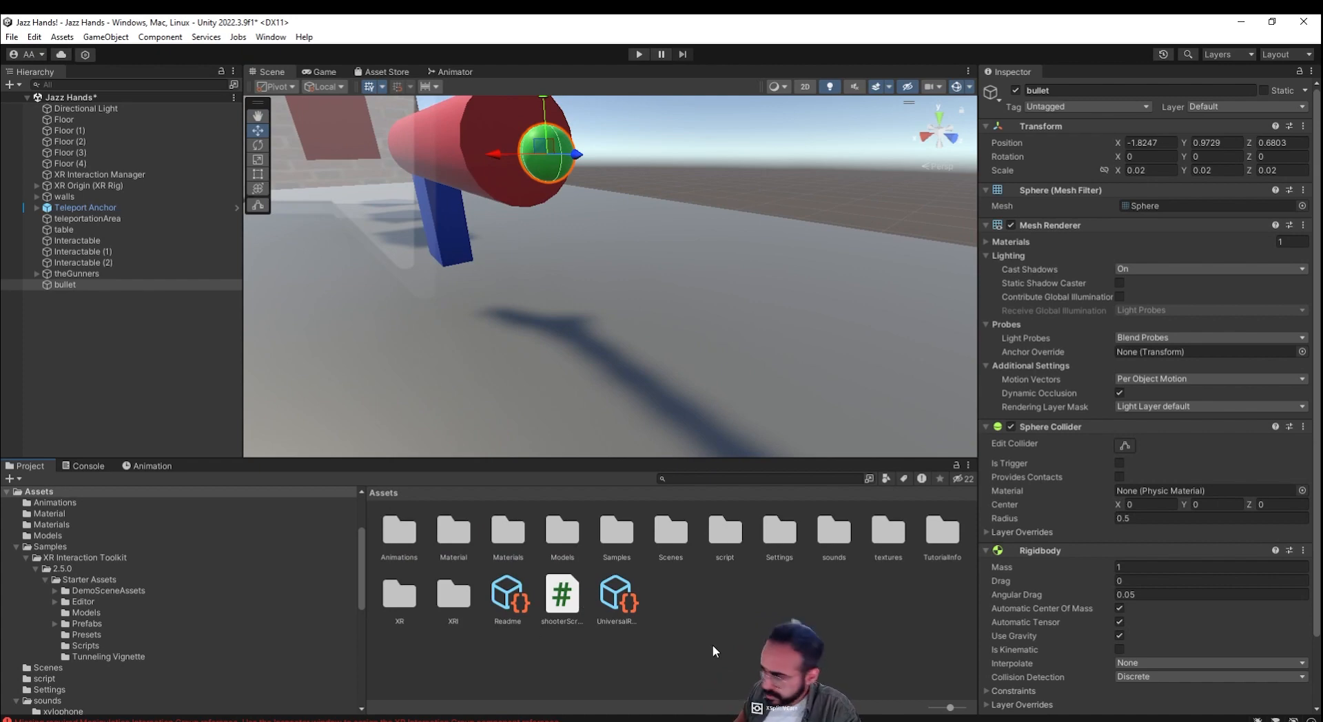
right_click(713, 589)
mouse_move(805, 201)
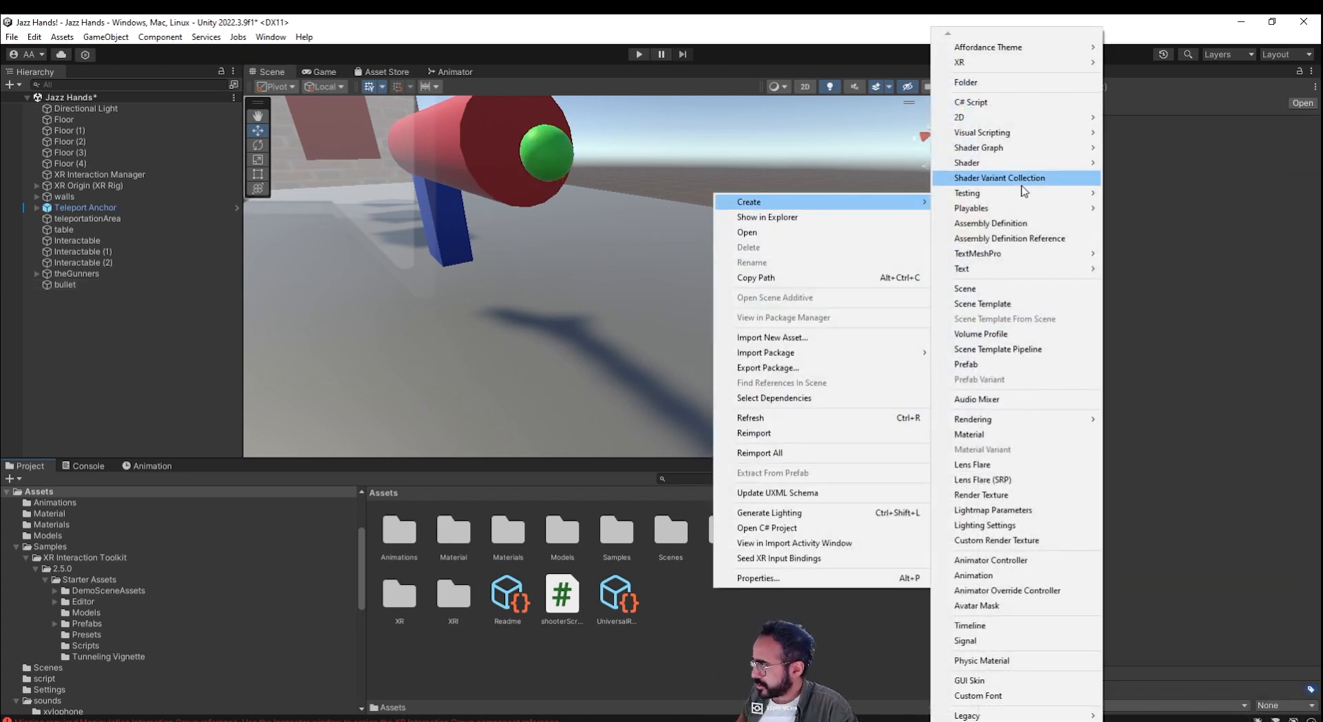
click(993, 83)
text(prefab)
key(Return)
key(Return)
Step: Save the bullet as a prefab in the prefab folder and delete its instance from the scene
drag(65, 285, 469, 573)
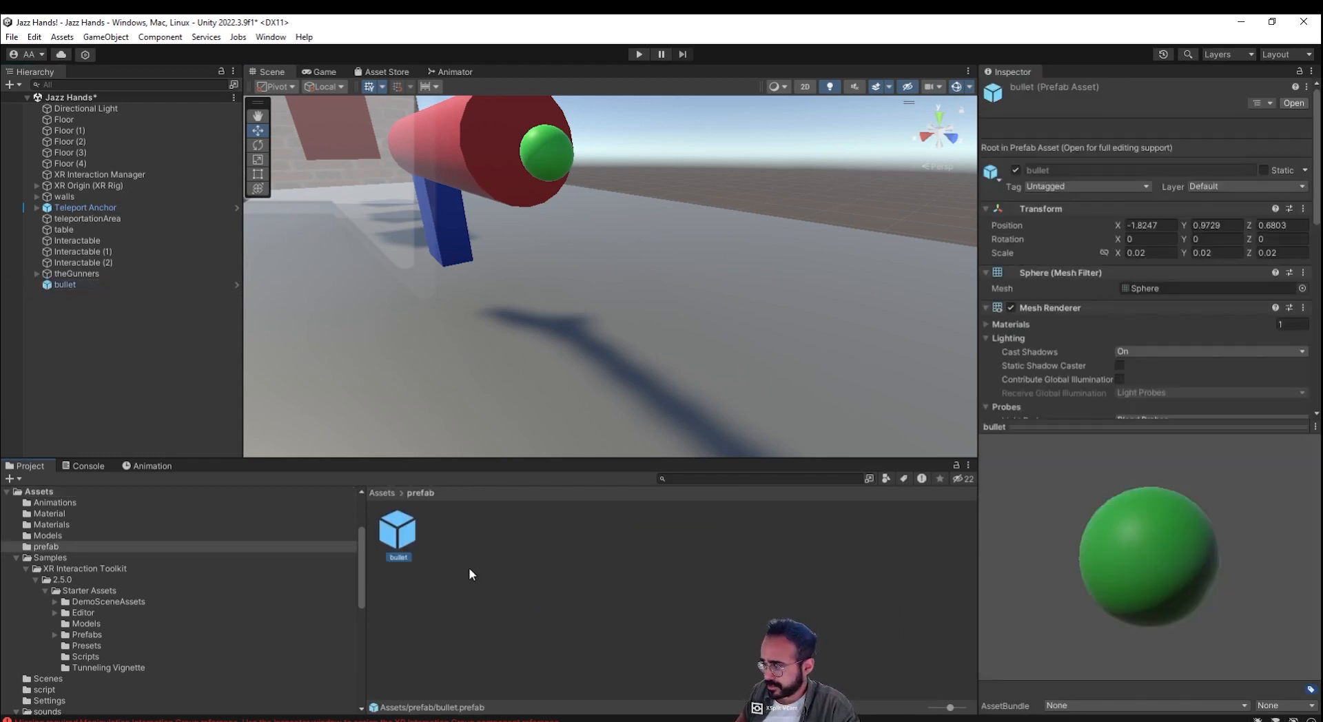
click(85, 287)
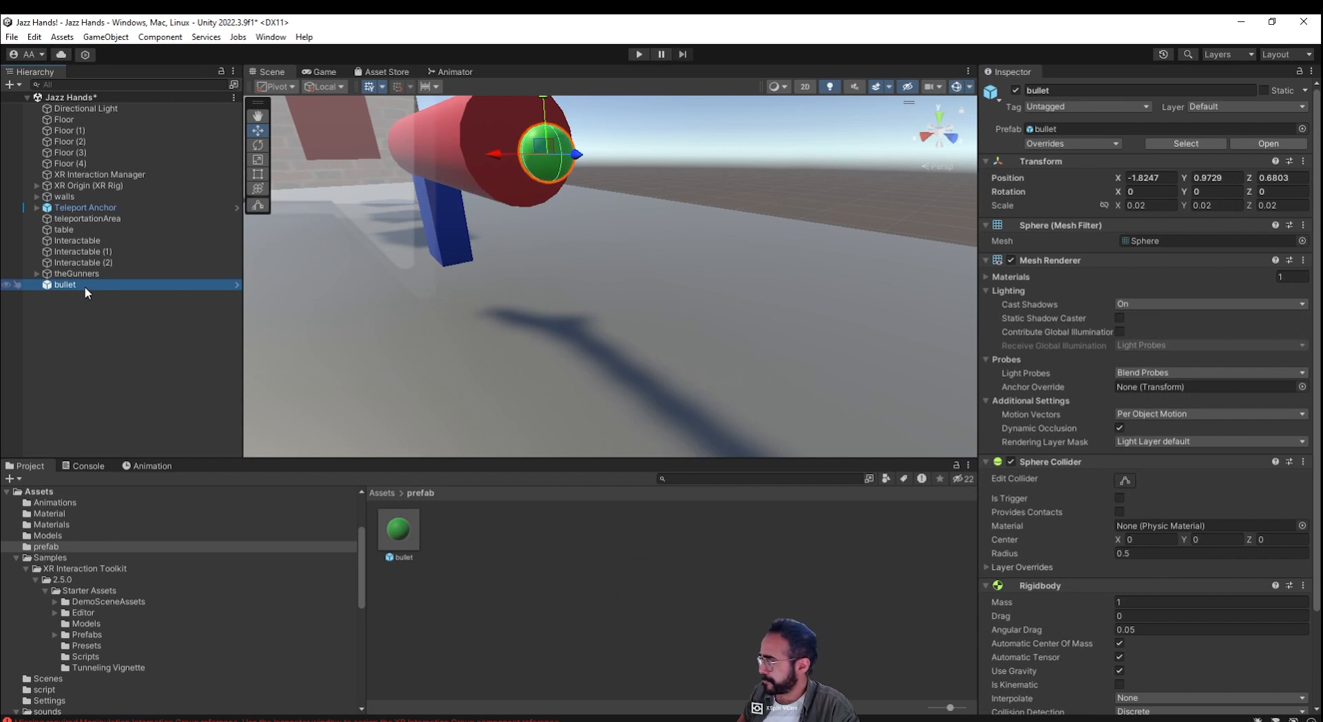
right_click(85, 288)
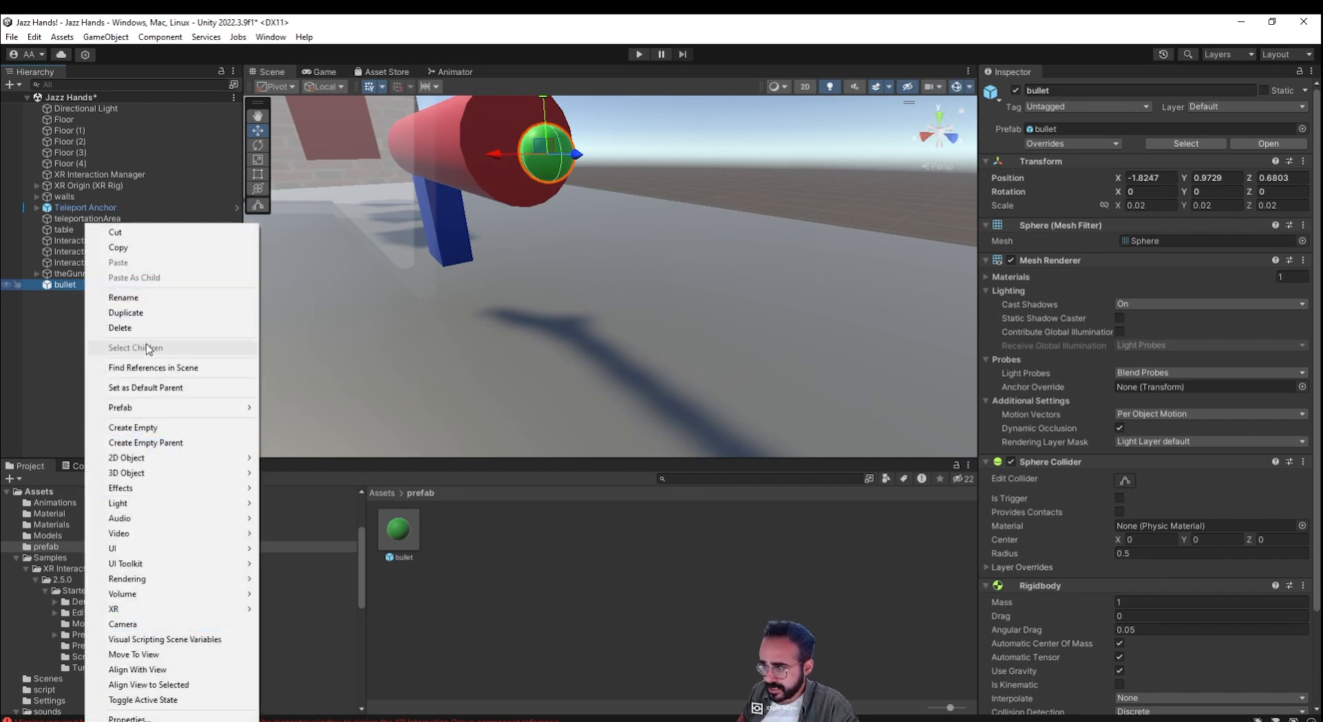
click(149, 330)
Step: Assign the bullet prefab to the Bullet field of theGunners' Shooter Script component
click(104, 274)
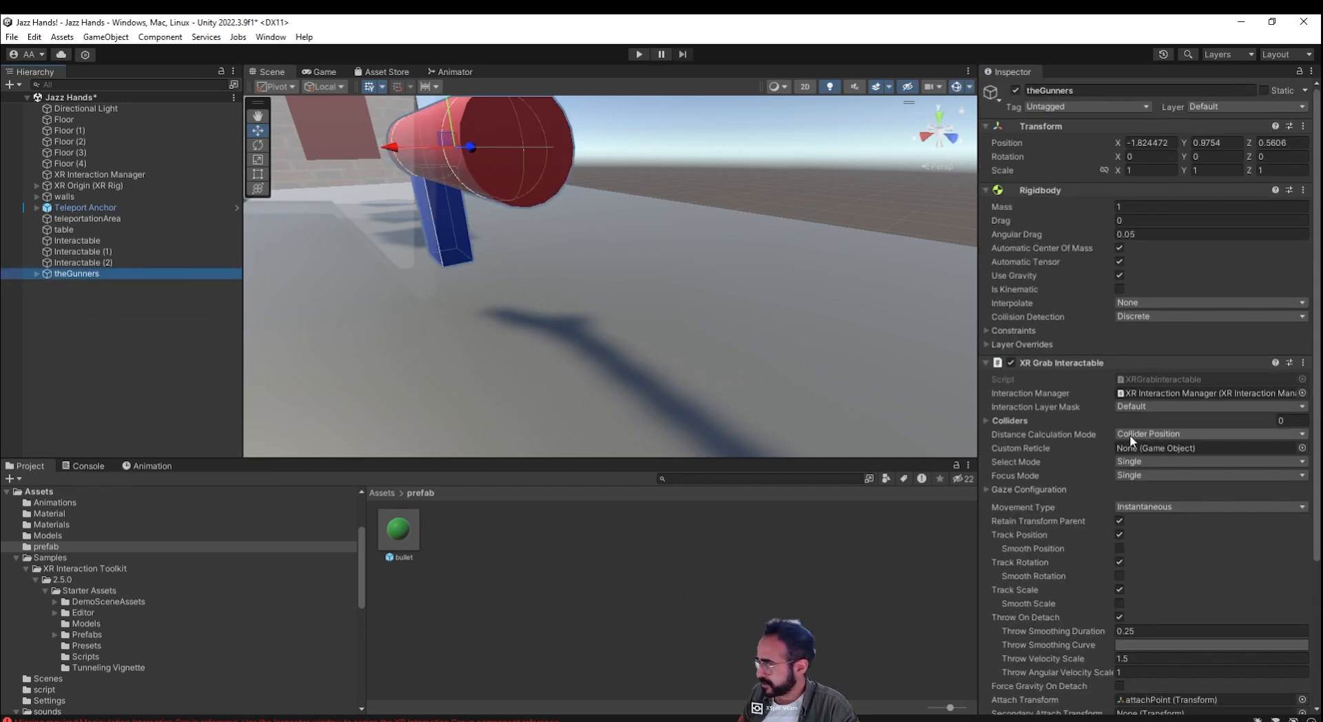
scroll(1114, 462, down, 5)
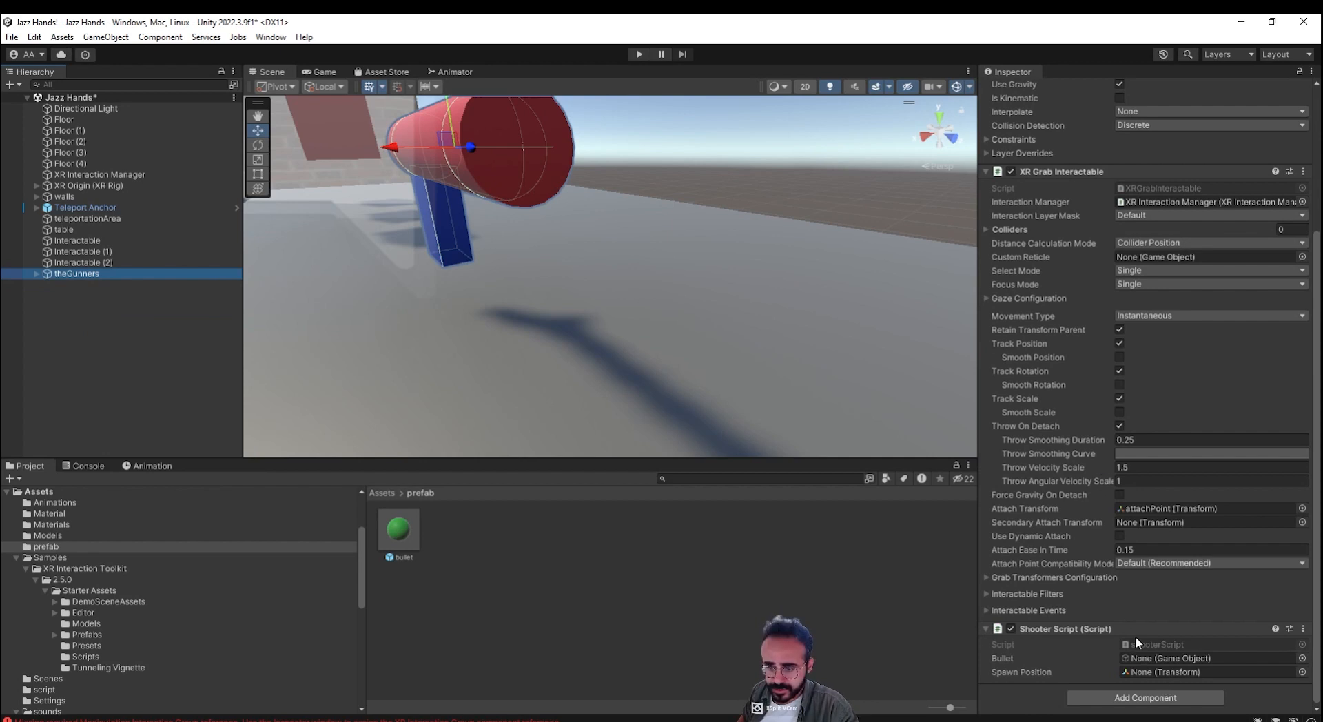
drag(399, 534, 1171, 660)
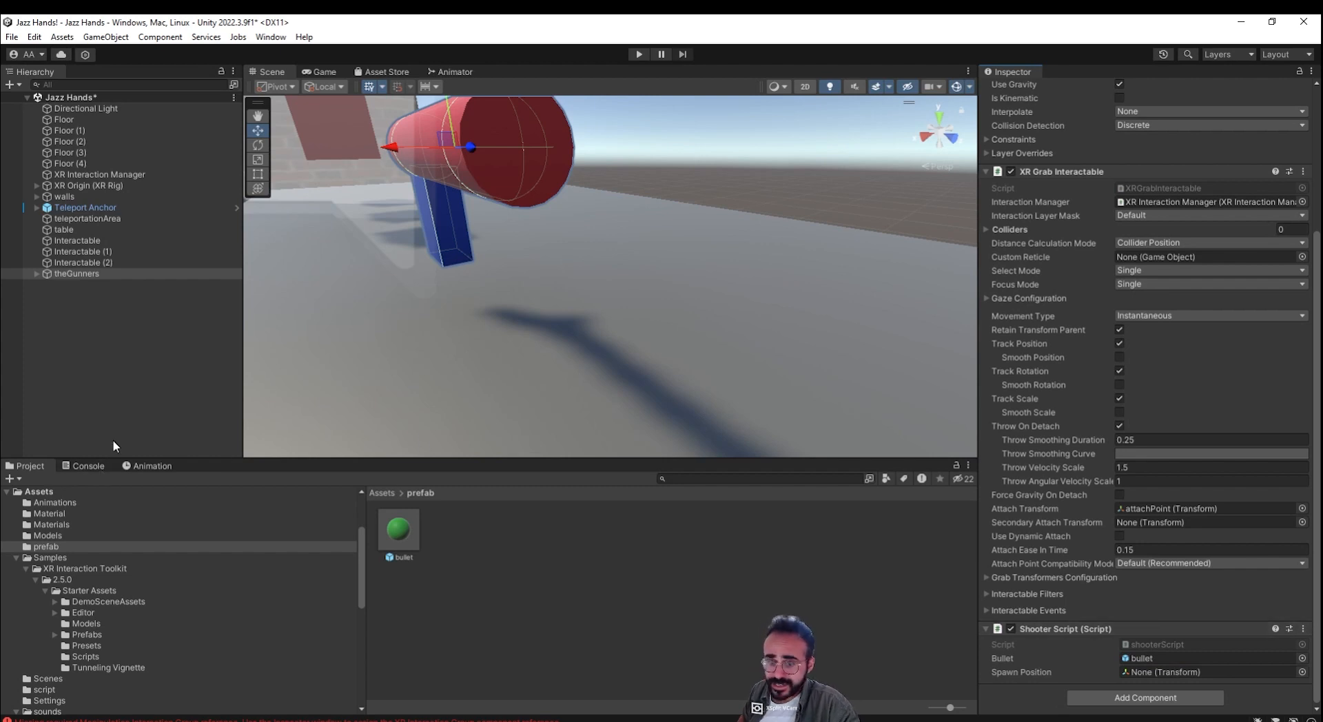
Step: Duplicate the Cylinder inside theGunners
click(37, 273)
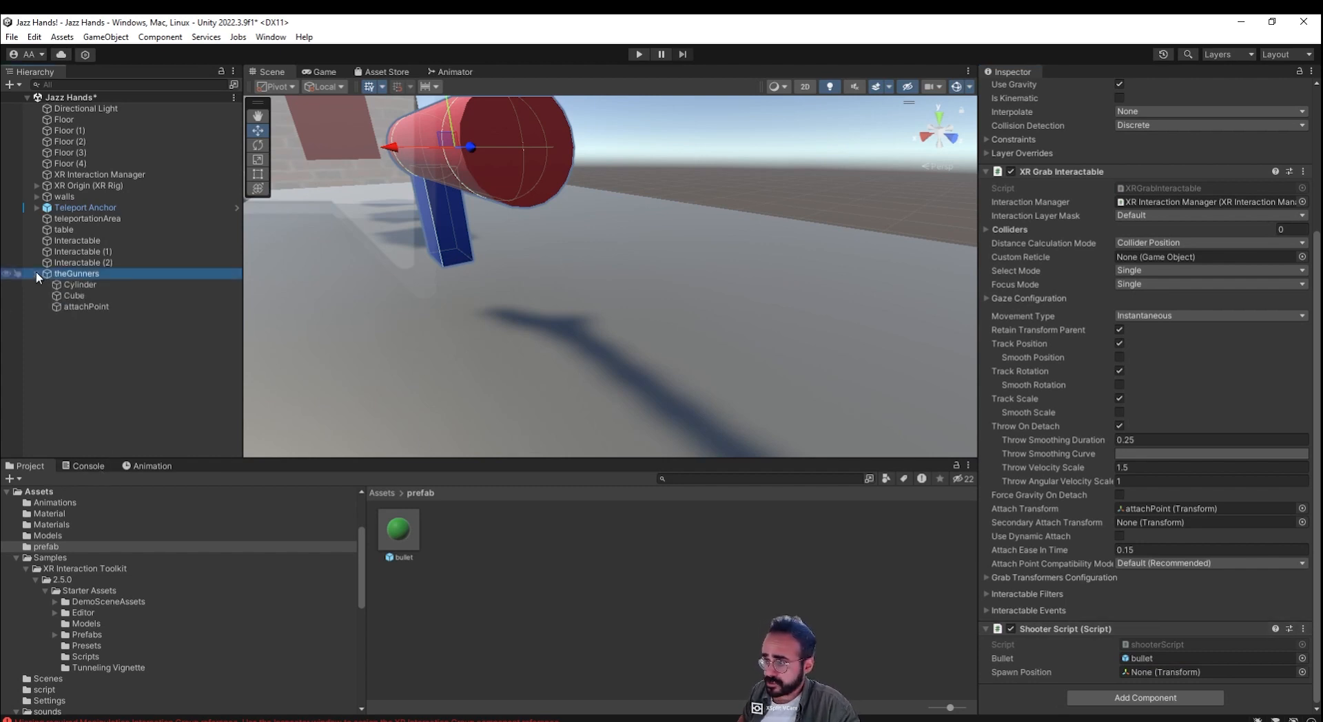
right_click(84, 278)
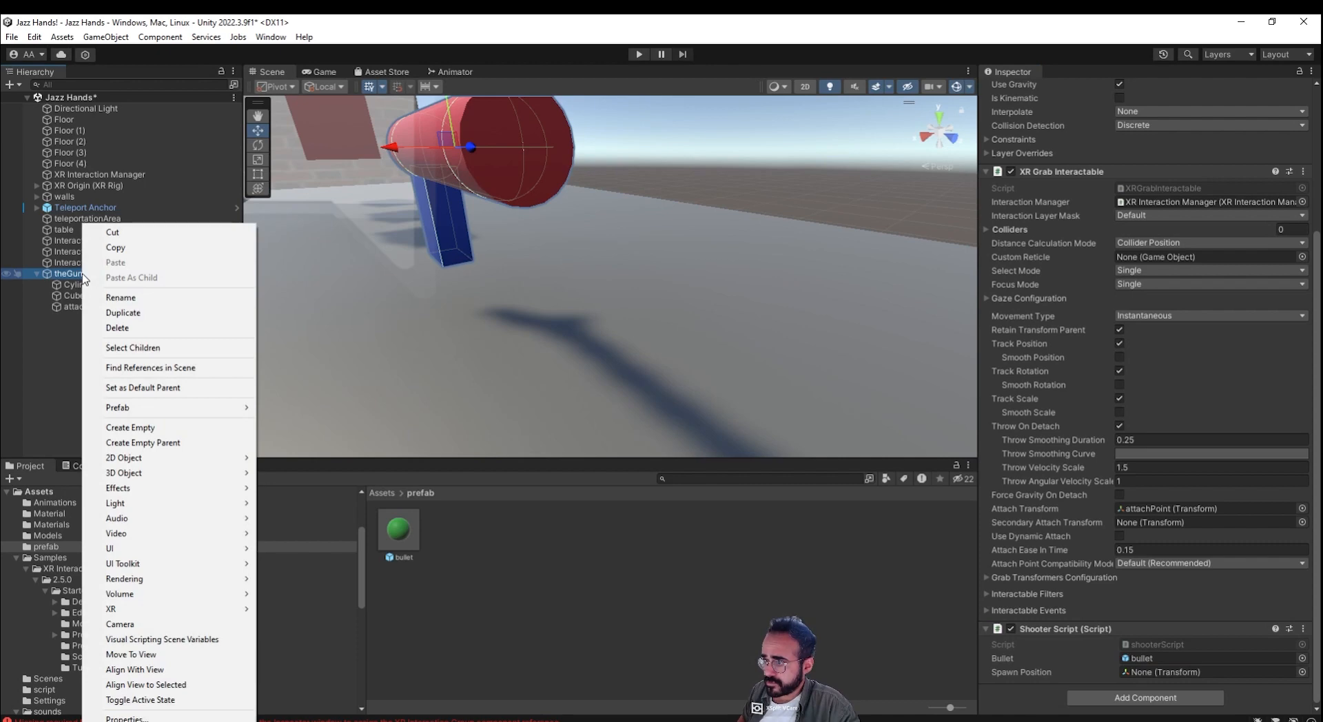
click(74, 286)
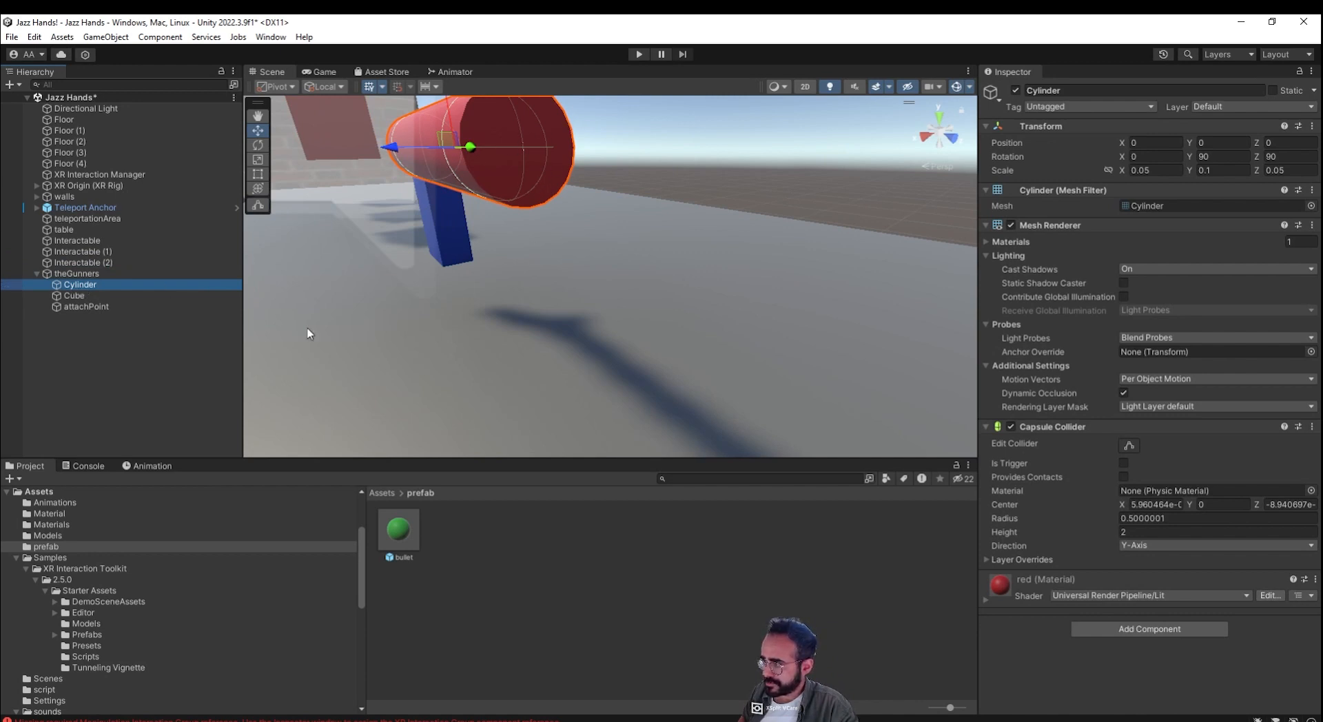
key(ctrl+d)
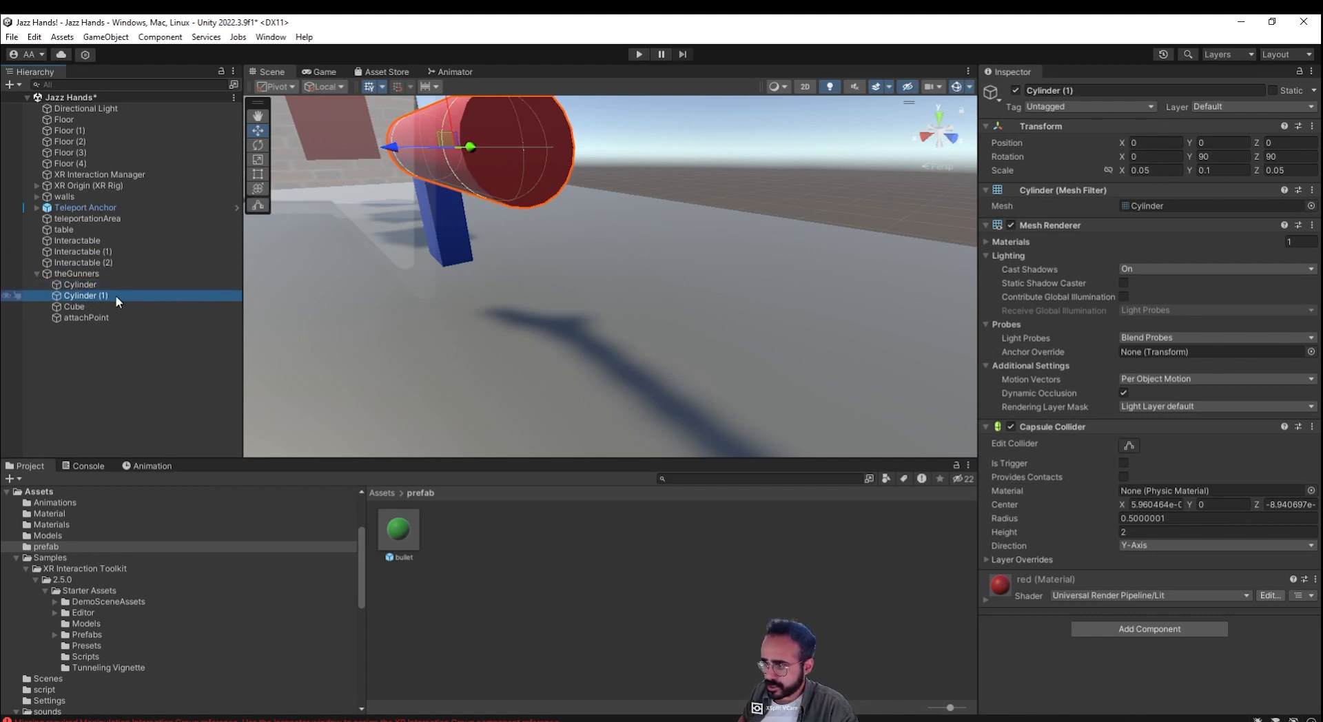
Step: Set the duplicated cylinder's Y scale to 0.05 and move it forward along the barrel to Z about 0.118
click(1156, 170)
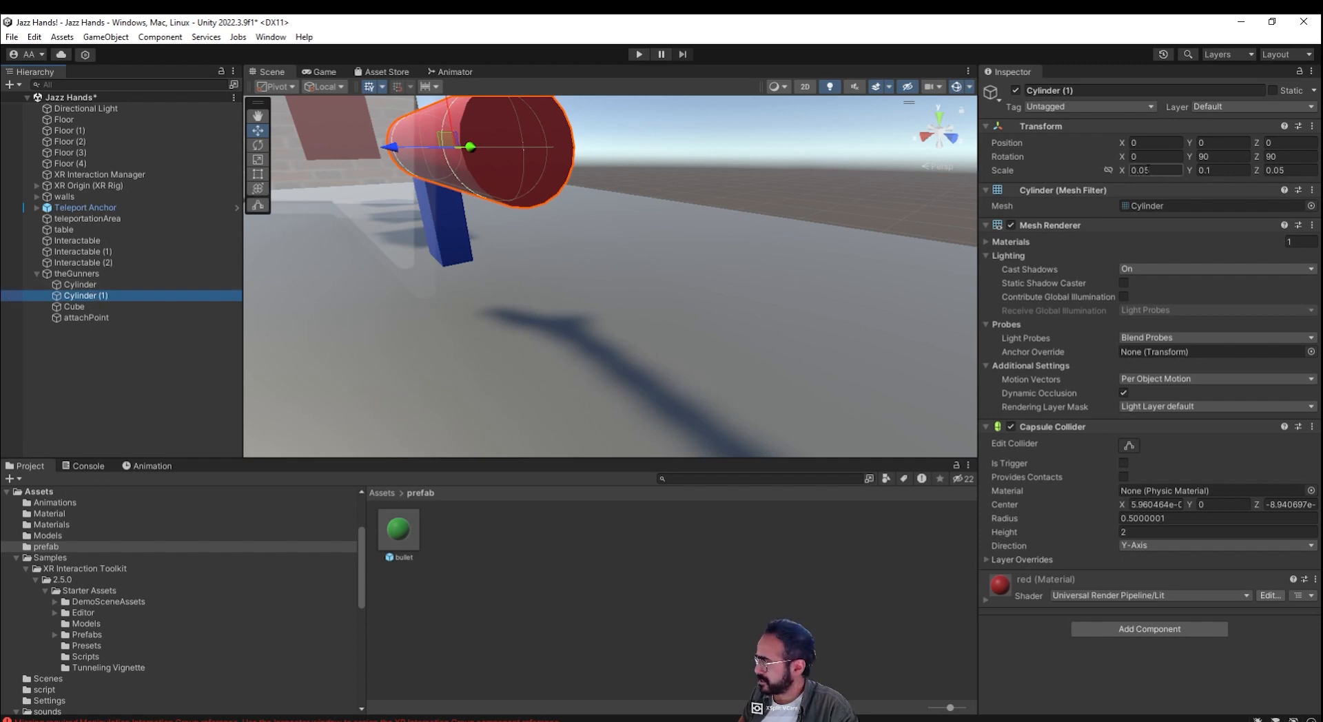
key(f)
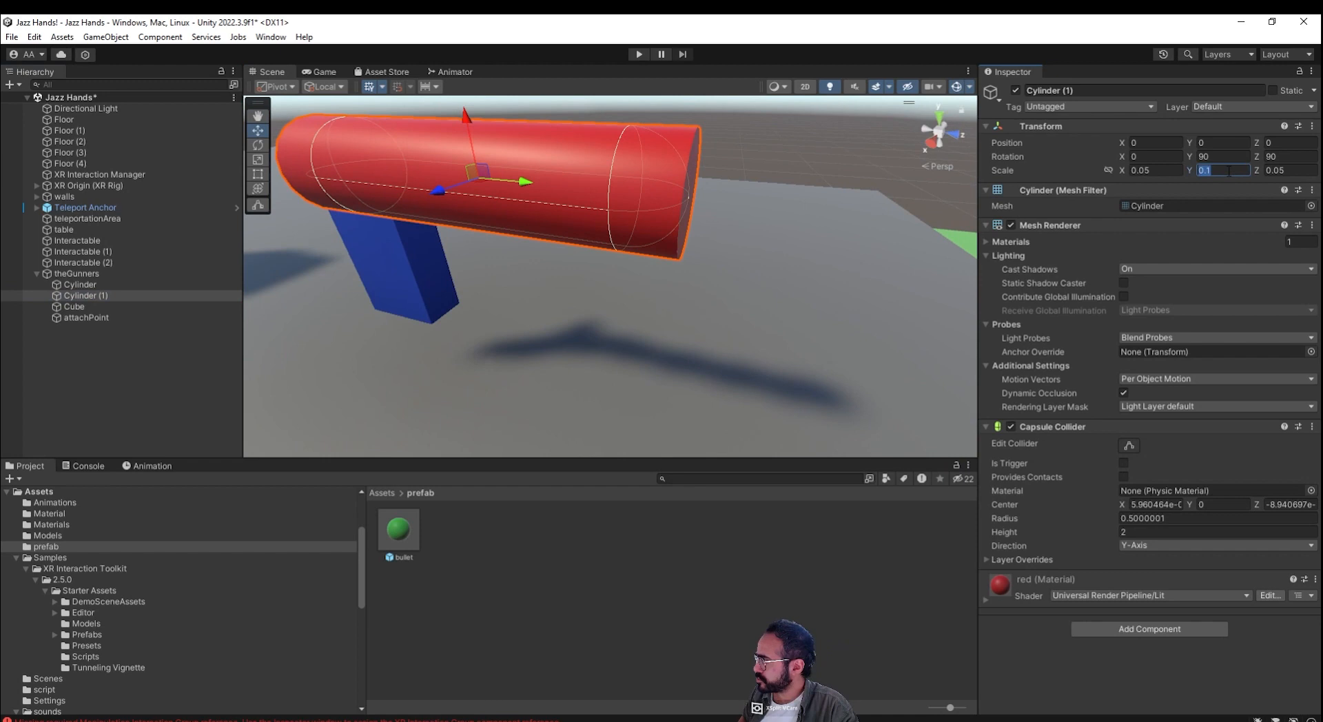
key(BackSpace)
text(0)
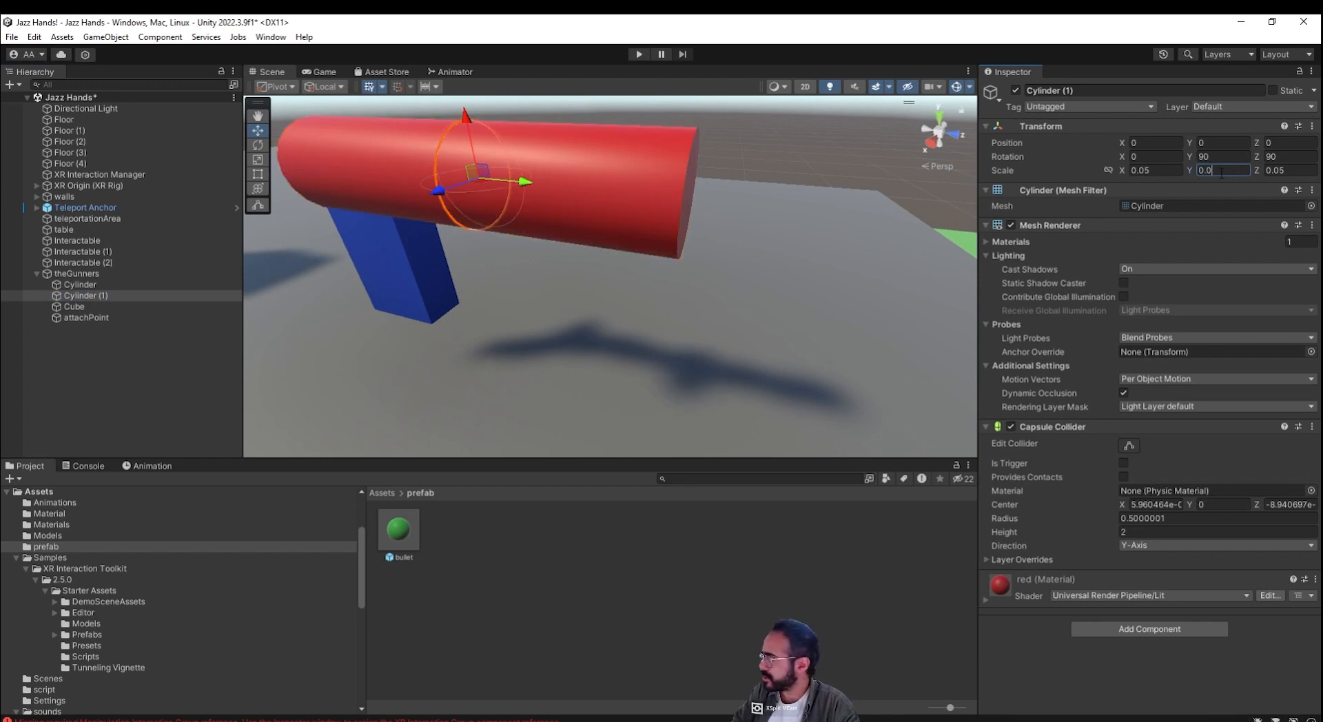
text(5)
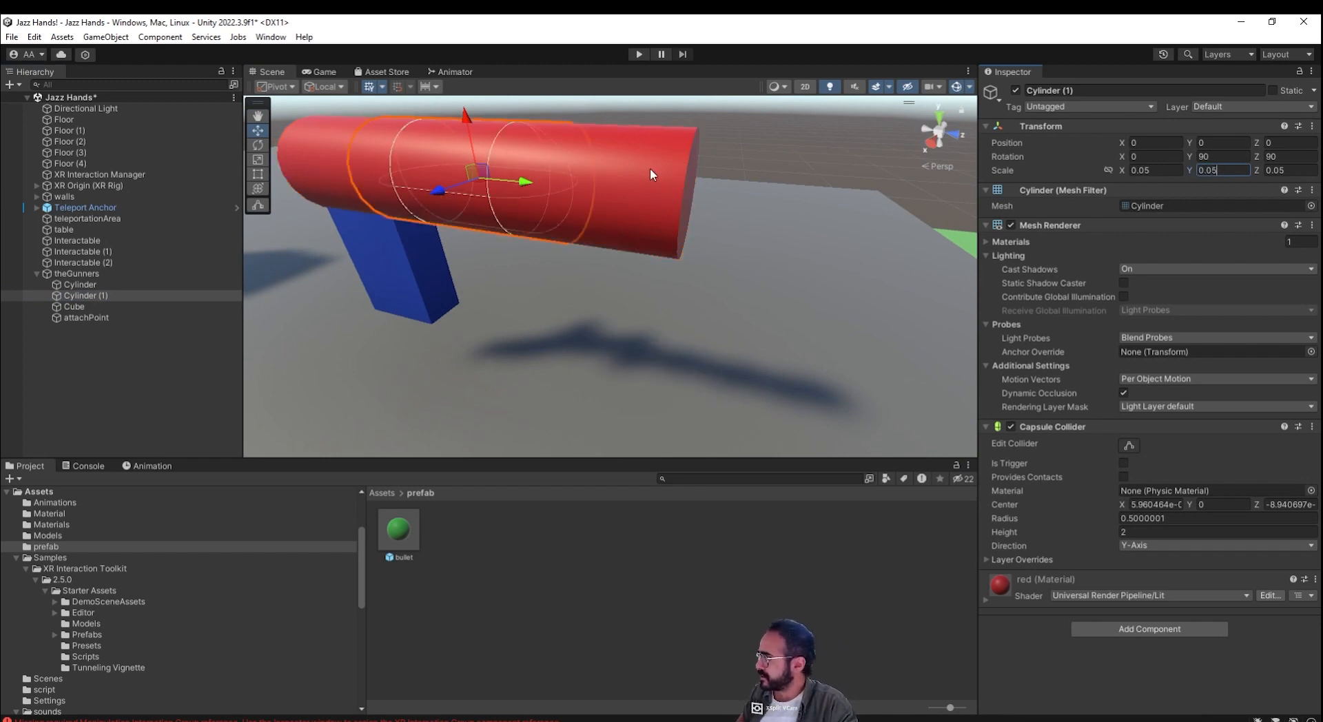
drag(525, 191, 853, 186)
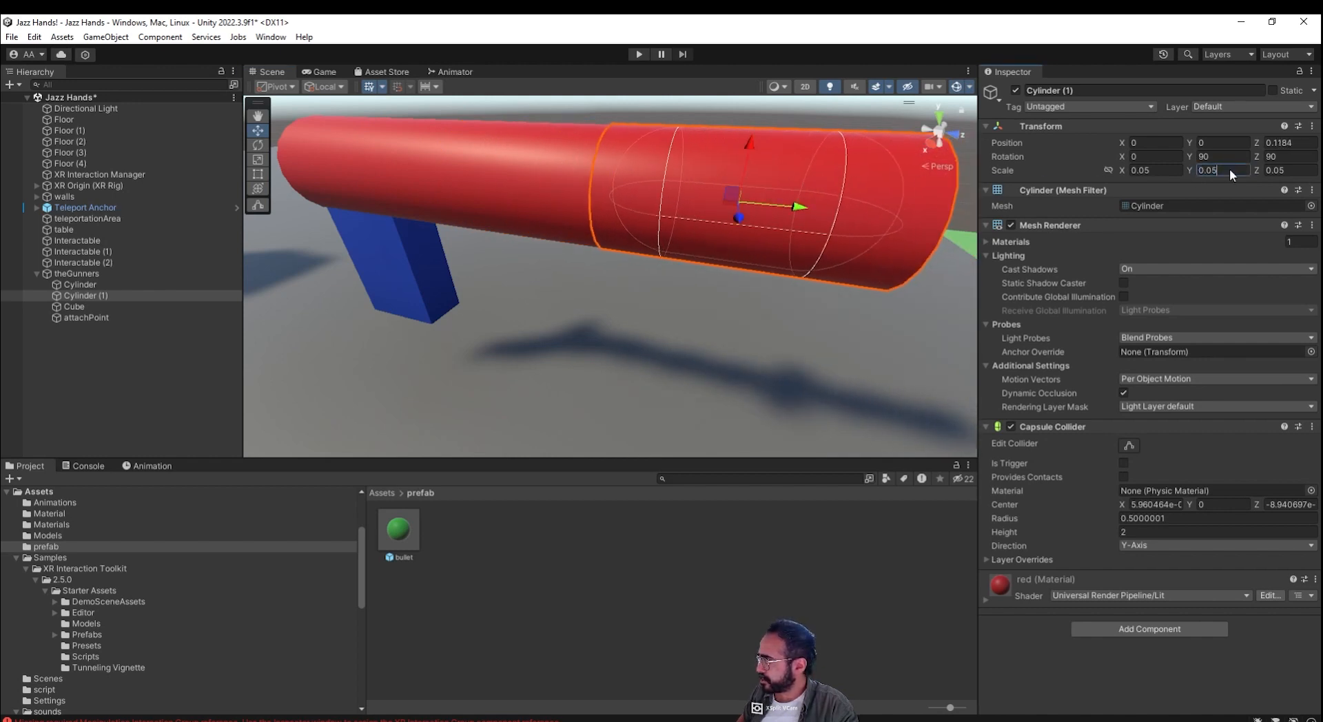
Step: Shrink the duplicated cylinder by setting its X, Y and Z scale to 0.01
key(BackSpace)
text(1)
key(Tab)
text(0.1)
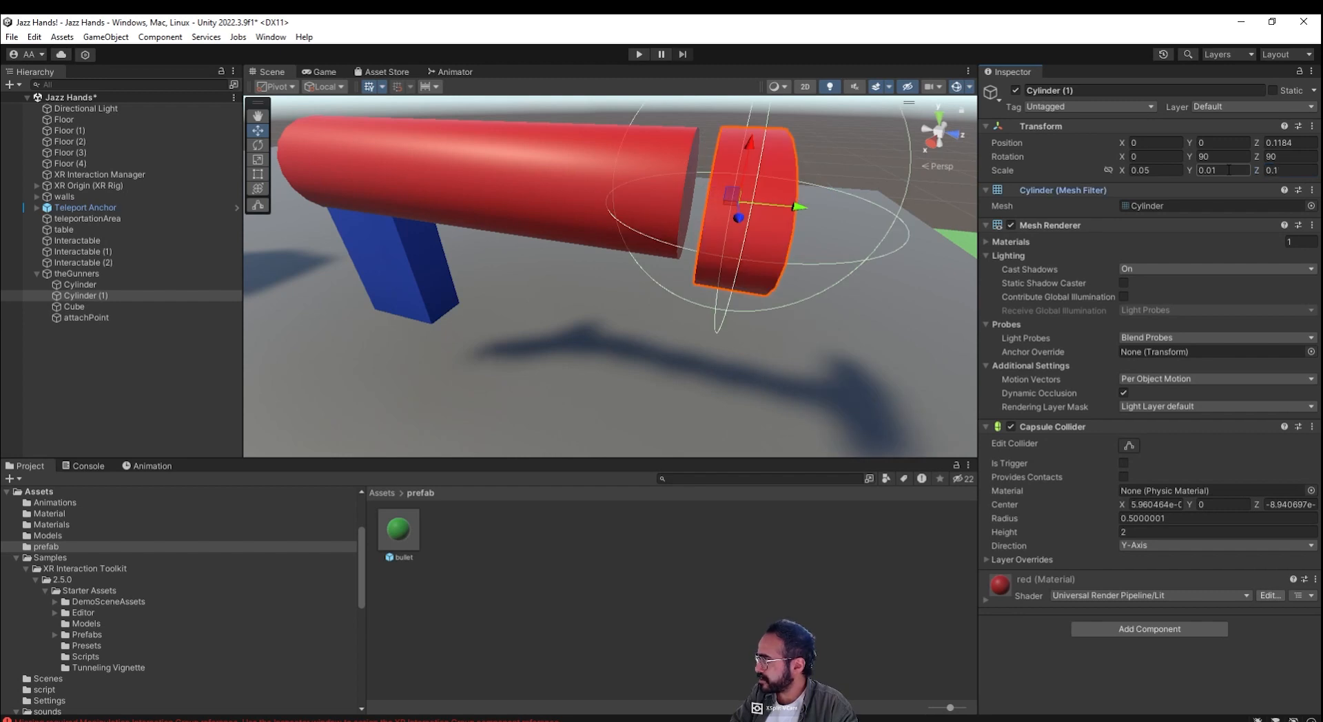
click(1172, 172)
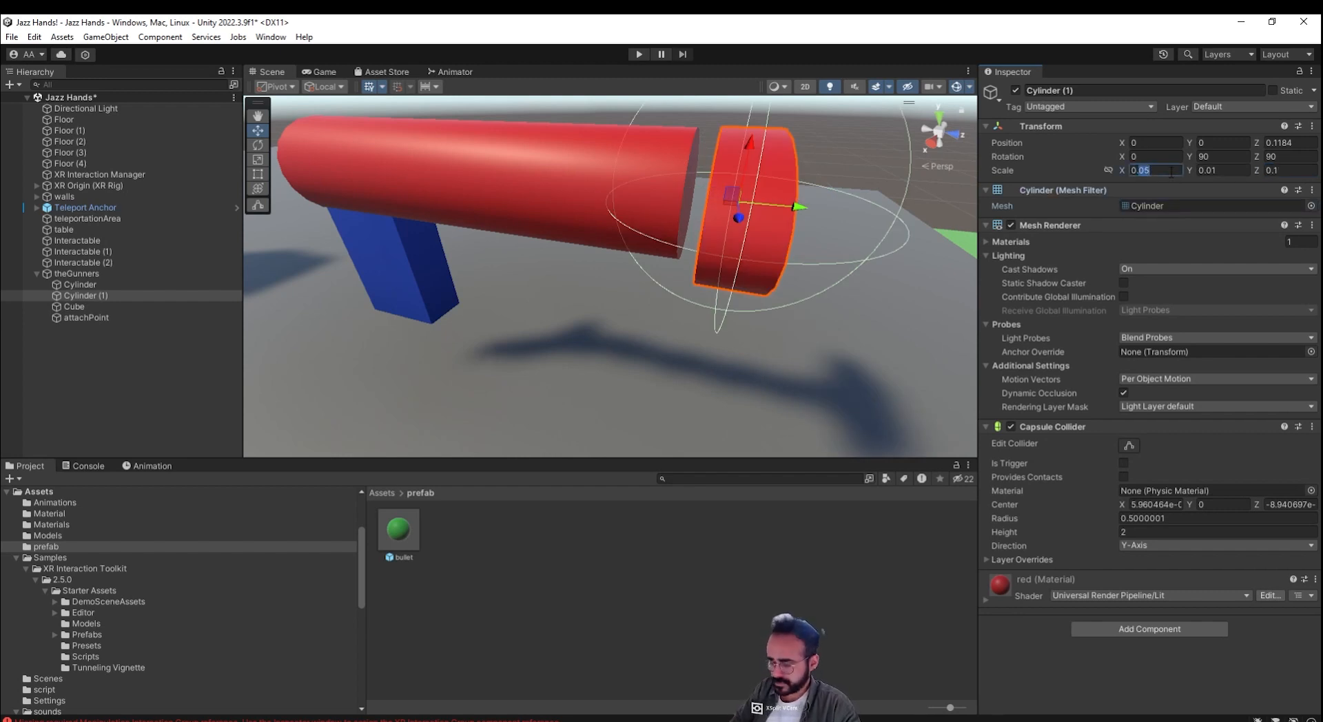
text(0.01)
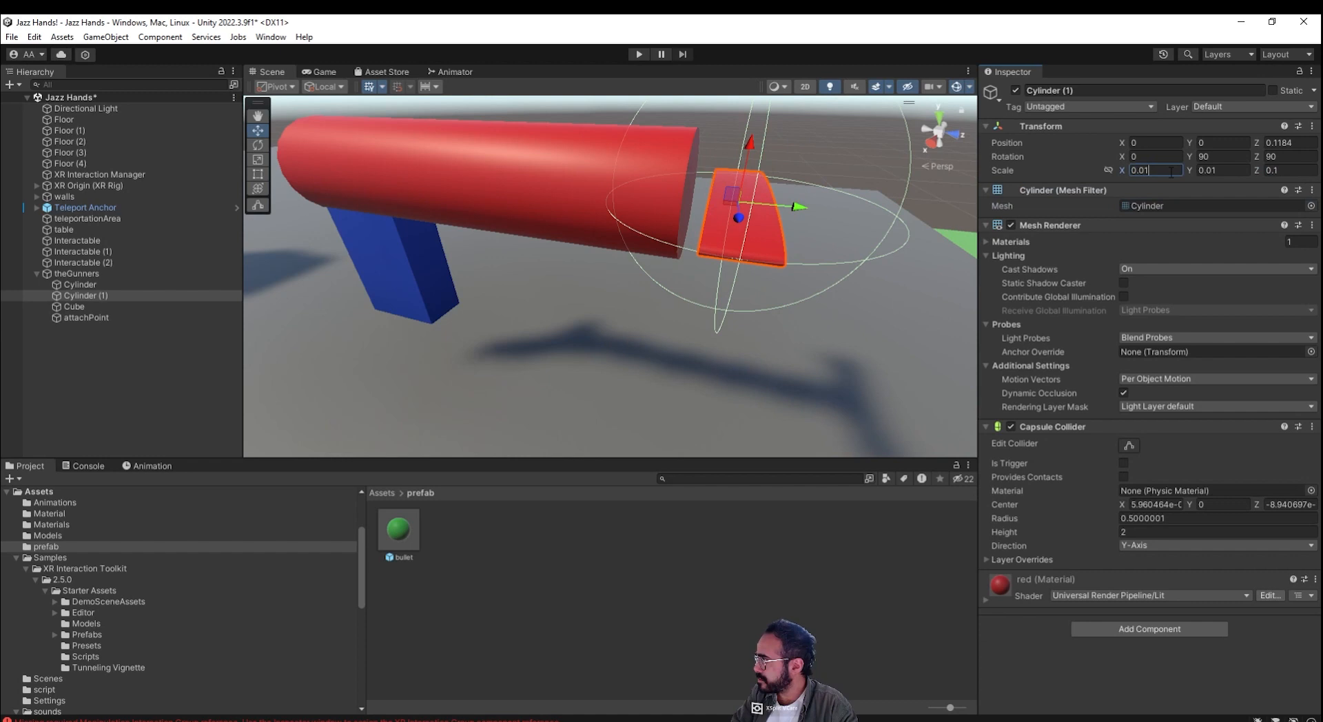
alt+drag(830, 340, 717, 297)
click(1286, 172)
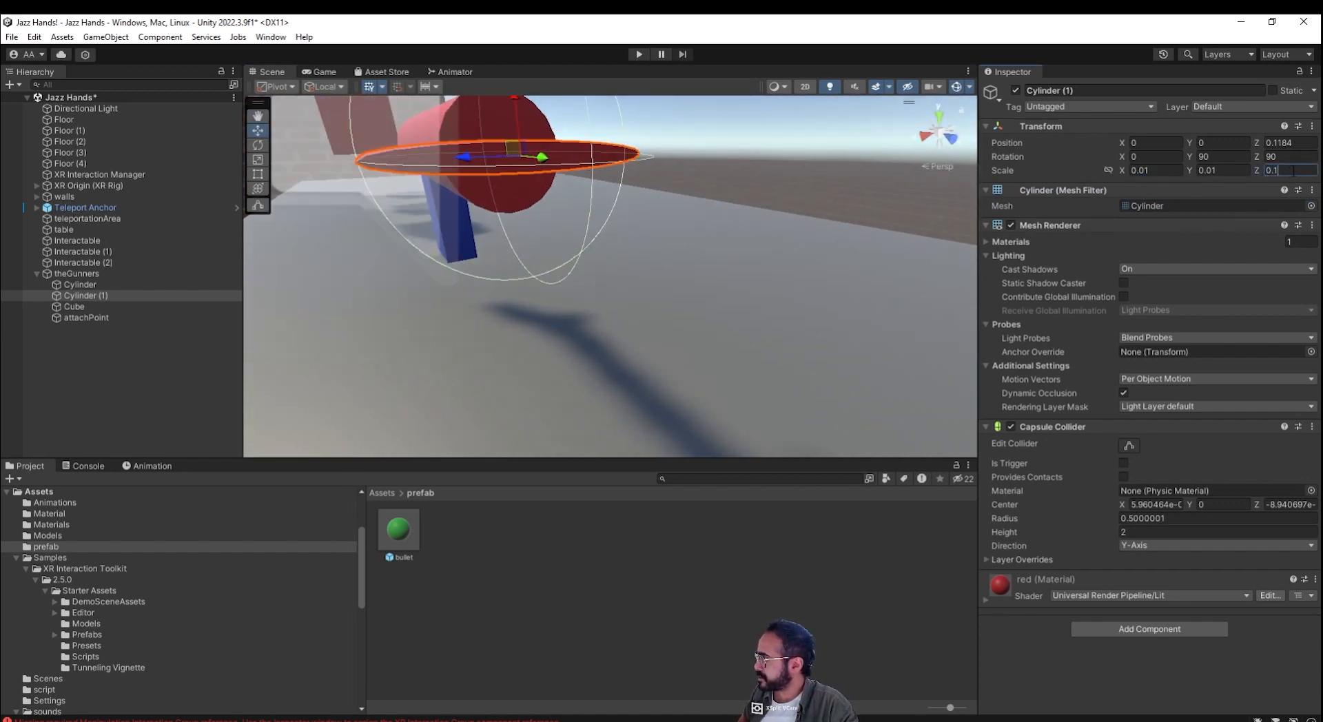
text(0.01)
mouse_move(672, 293)
alt+mouse_down()
mouse_move(730, 349)
mouse_move(669, 316)
alt+mouse_up()
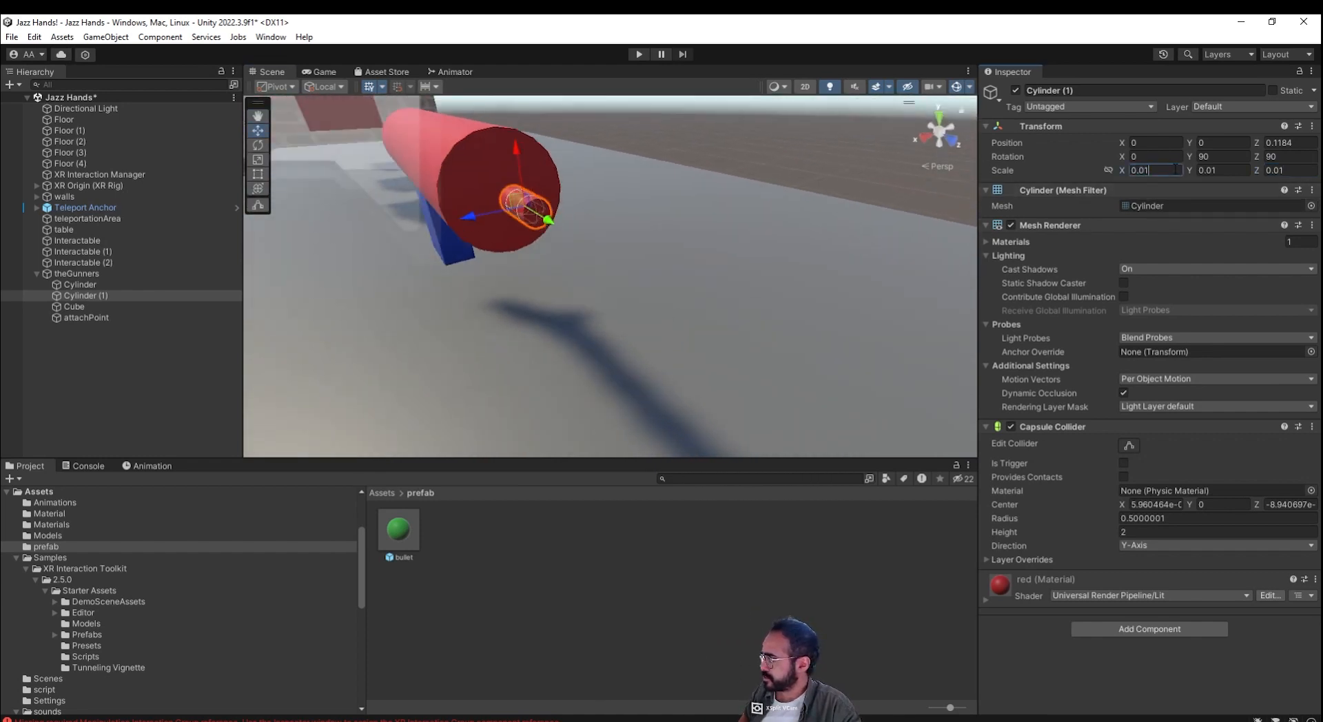
Step: Set the duplicated cylinder's scale to 0.025 on X, Y and Z
key(BackSpace)
text(25)
key(Tab)
text(0.2)
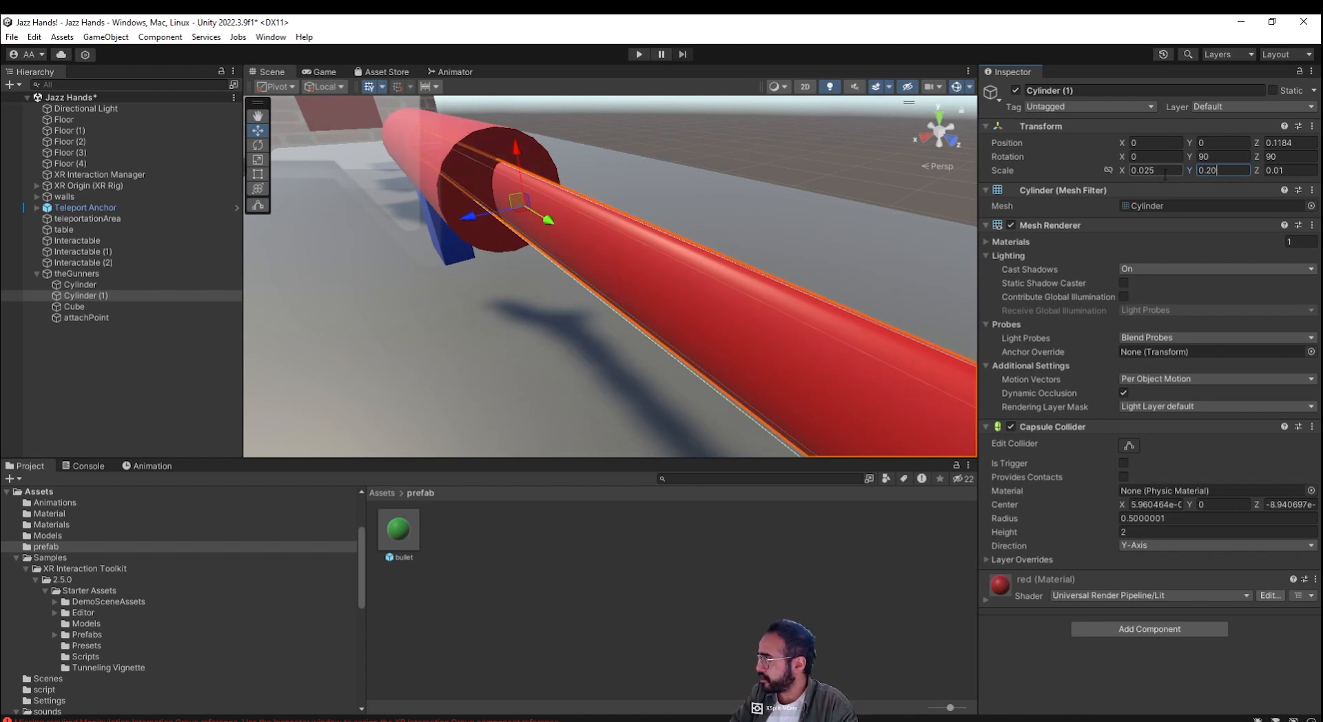
key(BackSpace)
text(025)
key(Tab)
text(0.025)
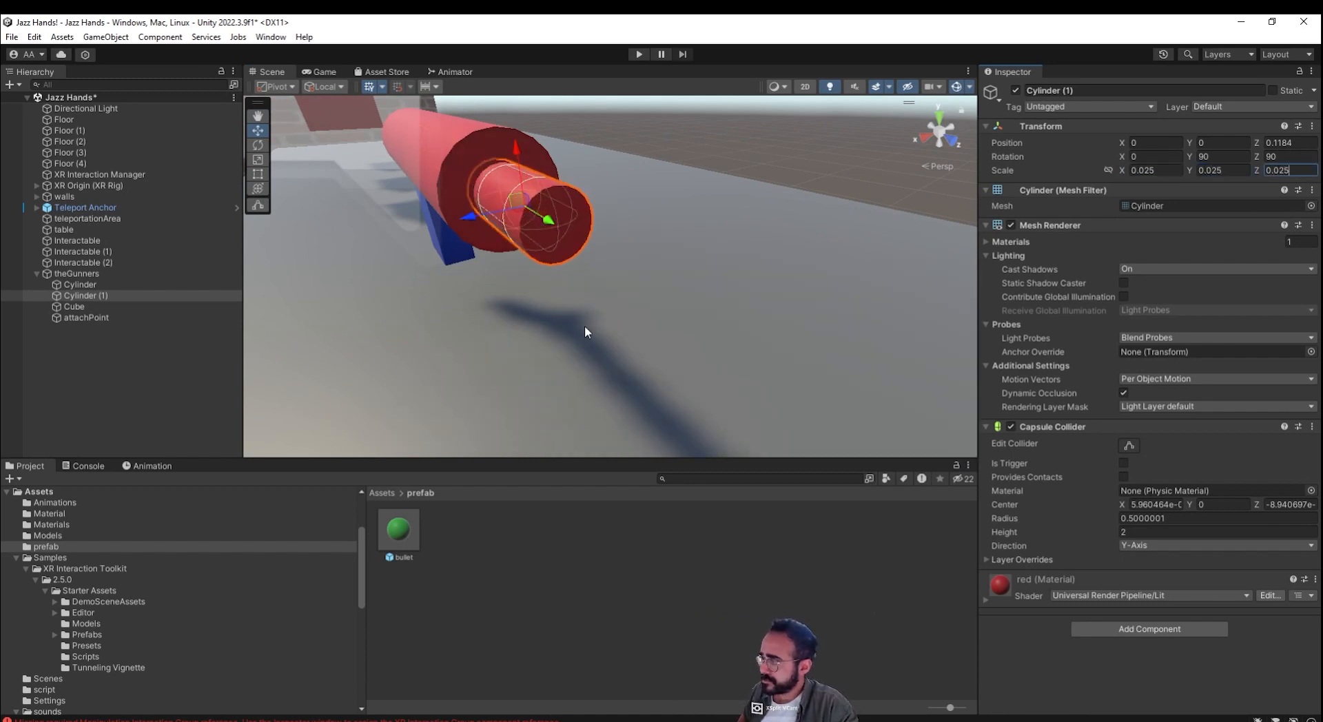
Step: Flatten the duplicated cylinder to a Y scale of 0.001 and place it on the barrel's muzzle at Z about 0.1015
alt+drag(585, 325, 756, 338)
drag(821, 228, 887, 231)
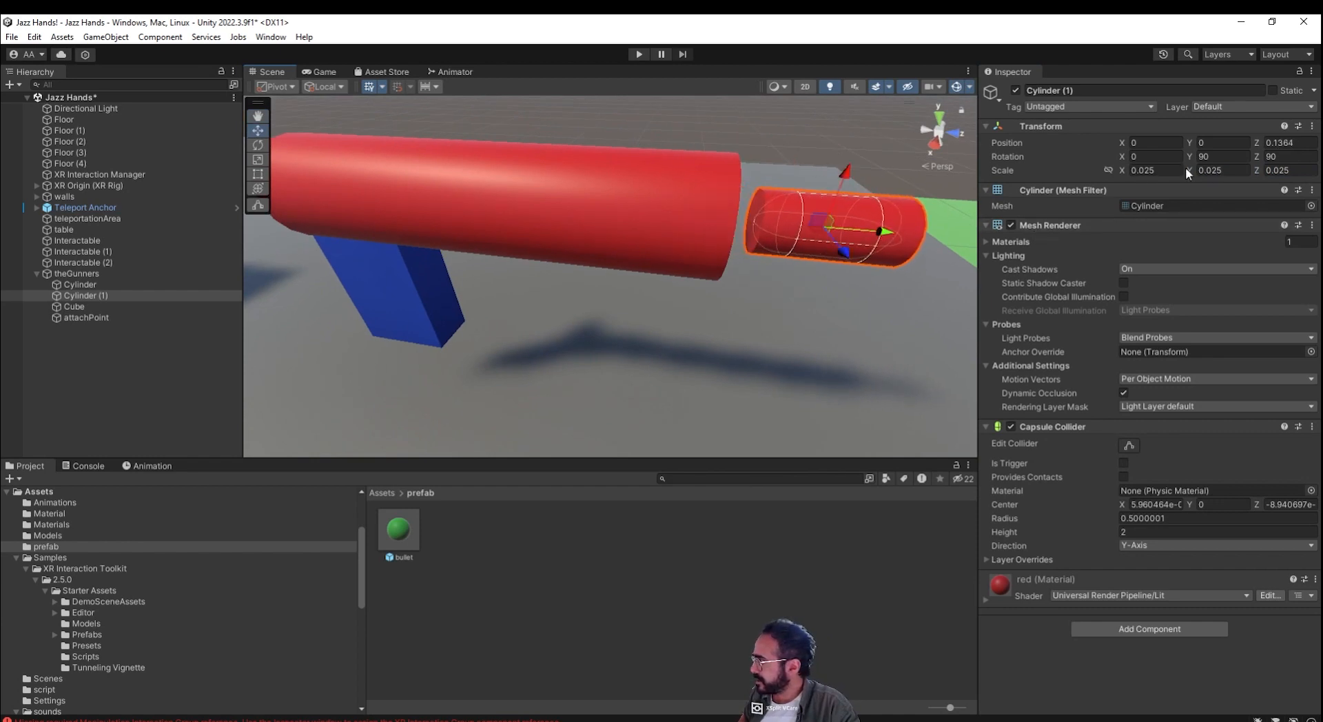
drag(1194, 170, 1181, 170)
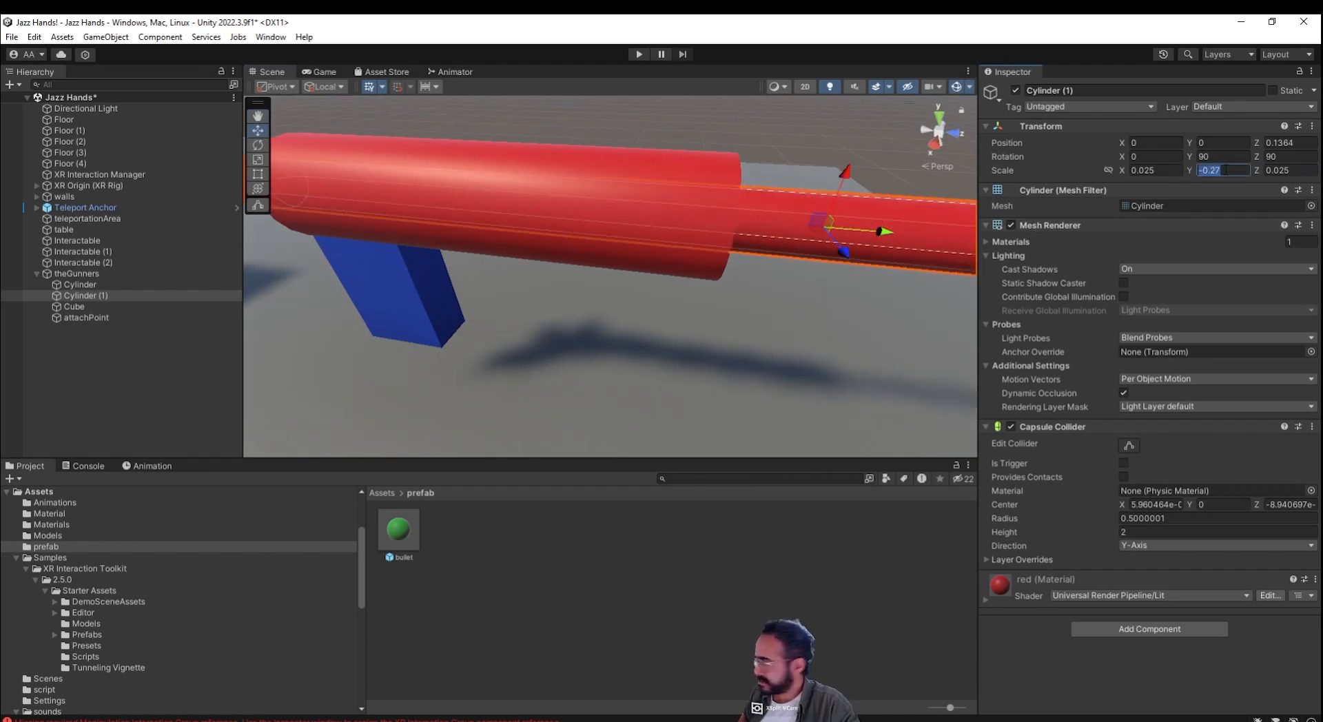
text(0.01)
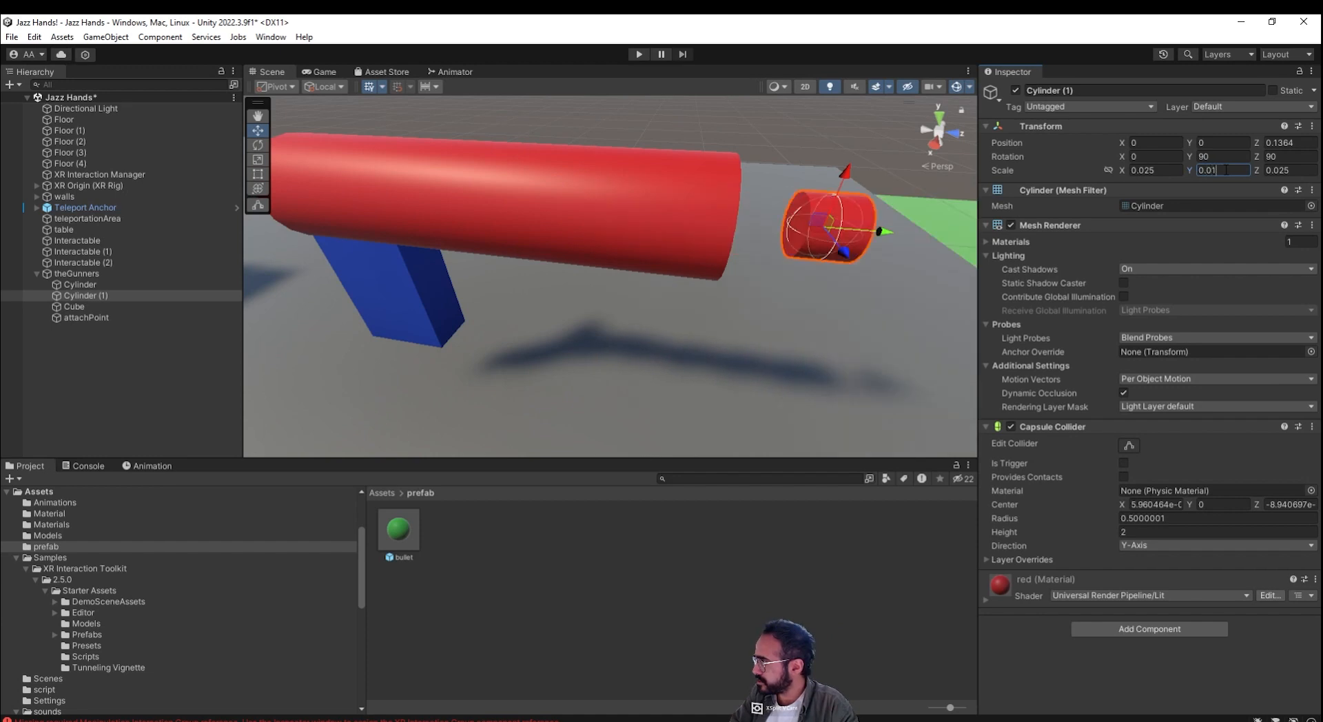
key(BackSpace)
text(01)
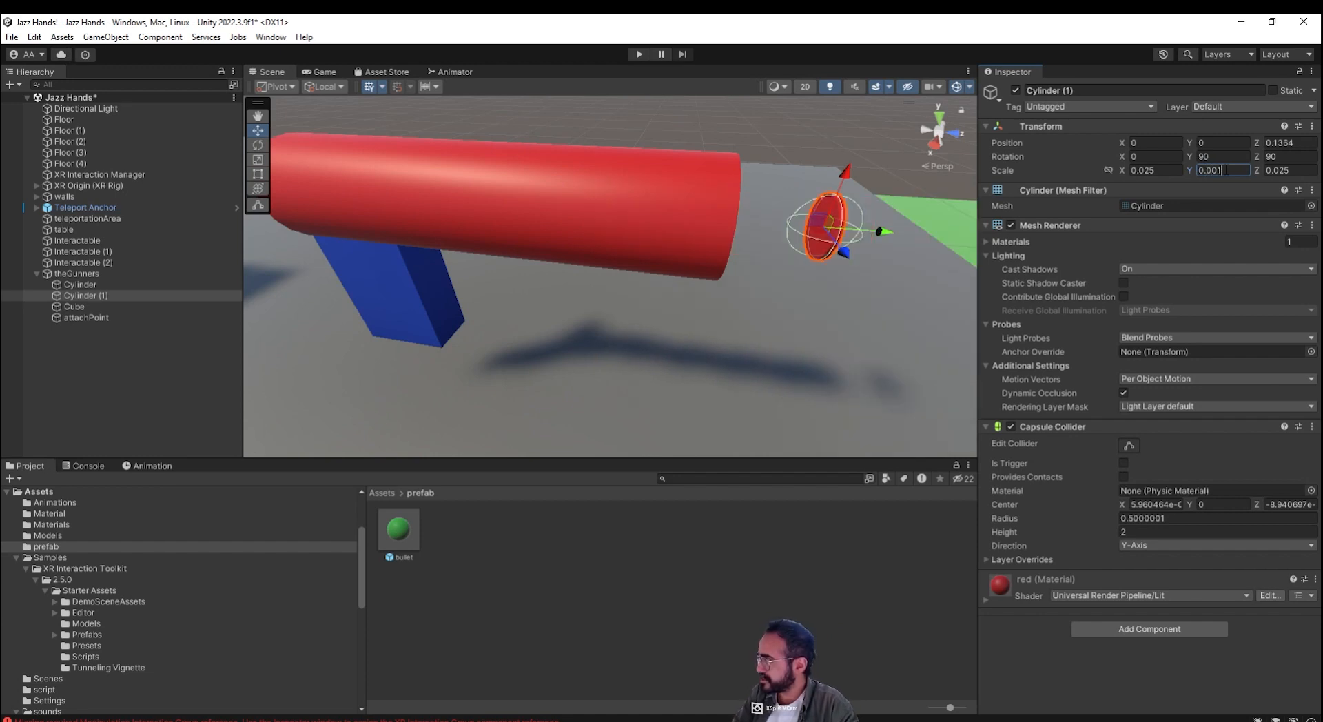
drag(894, 234, 734, 264)
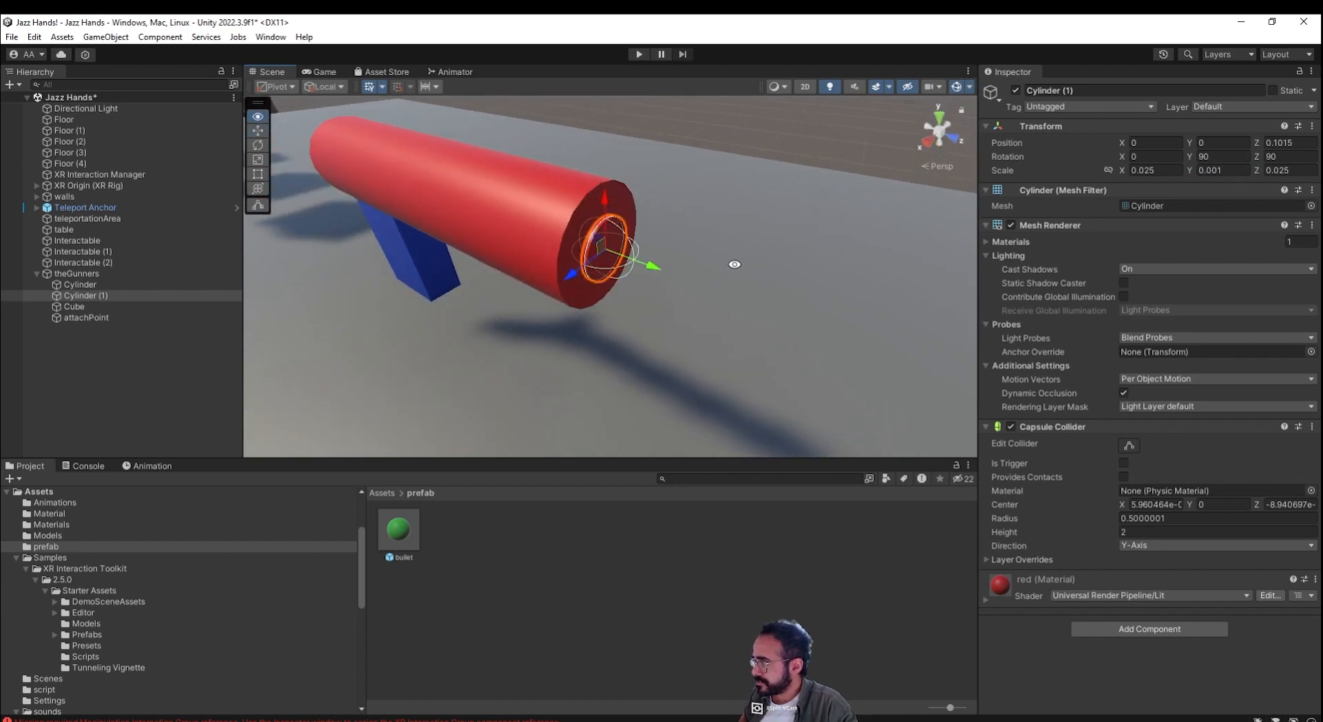
Step: Apply the yellow material from the Material folder to the thin disc at the barrel's muzzle
click(383, 493)
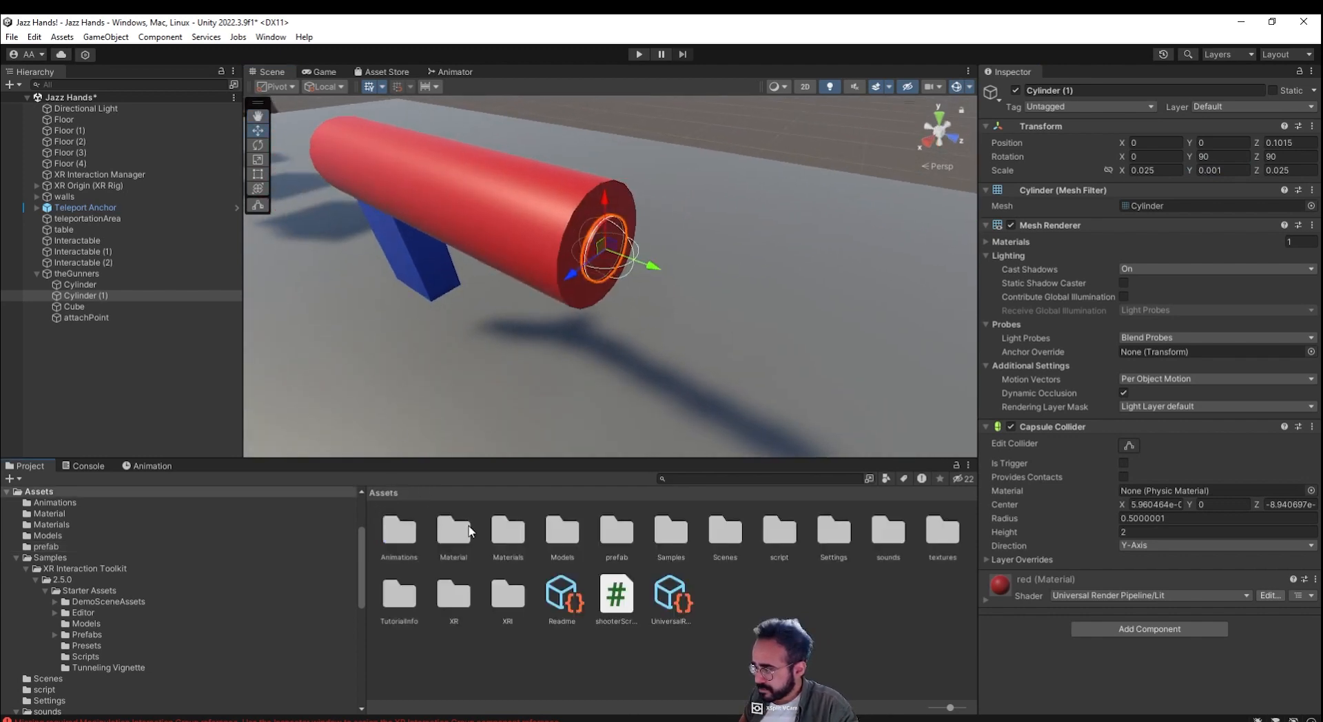
double_click(459, 530)
drag(591, 534, 757, 361)
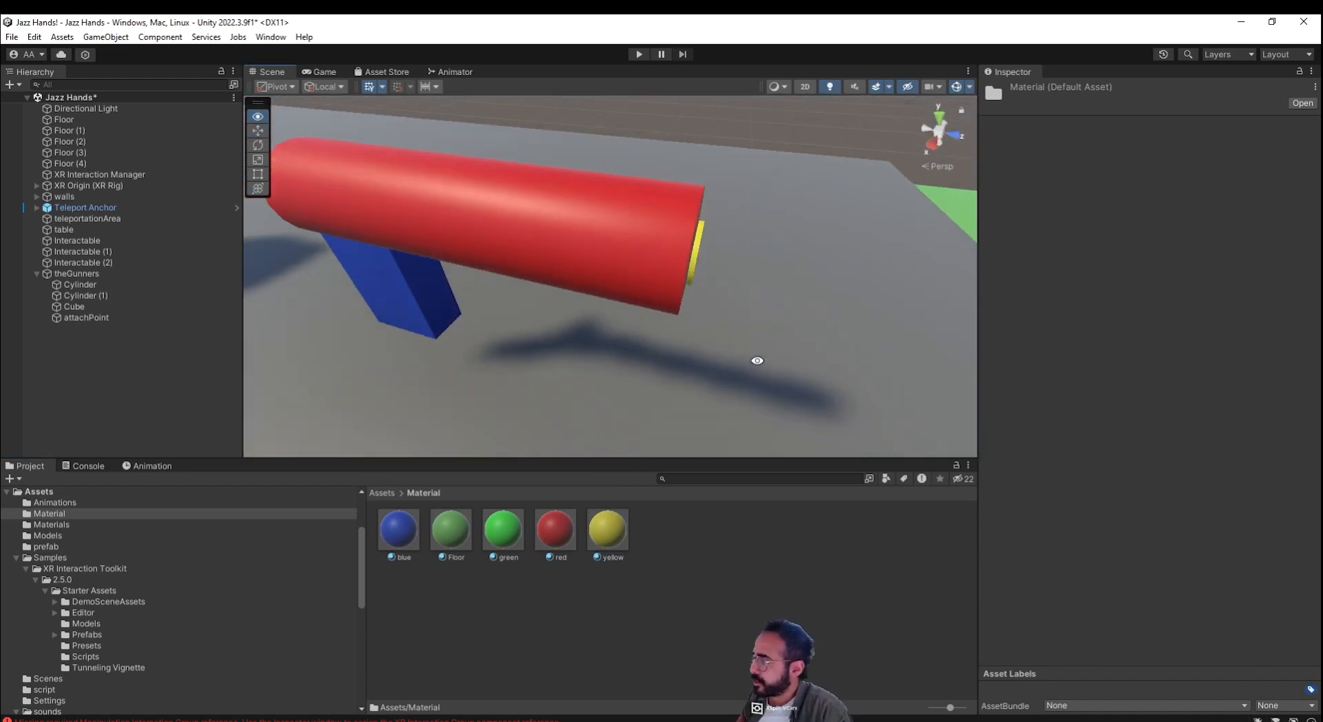
Step: Rename the yellow muzzle disc as gunHoll and the gun's main cylinder as barell
click(114, 297)
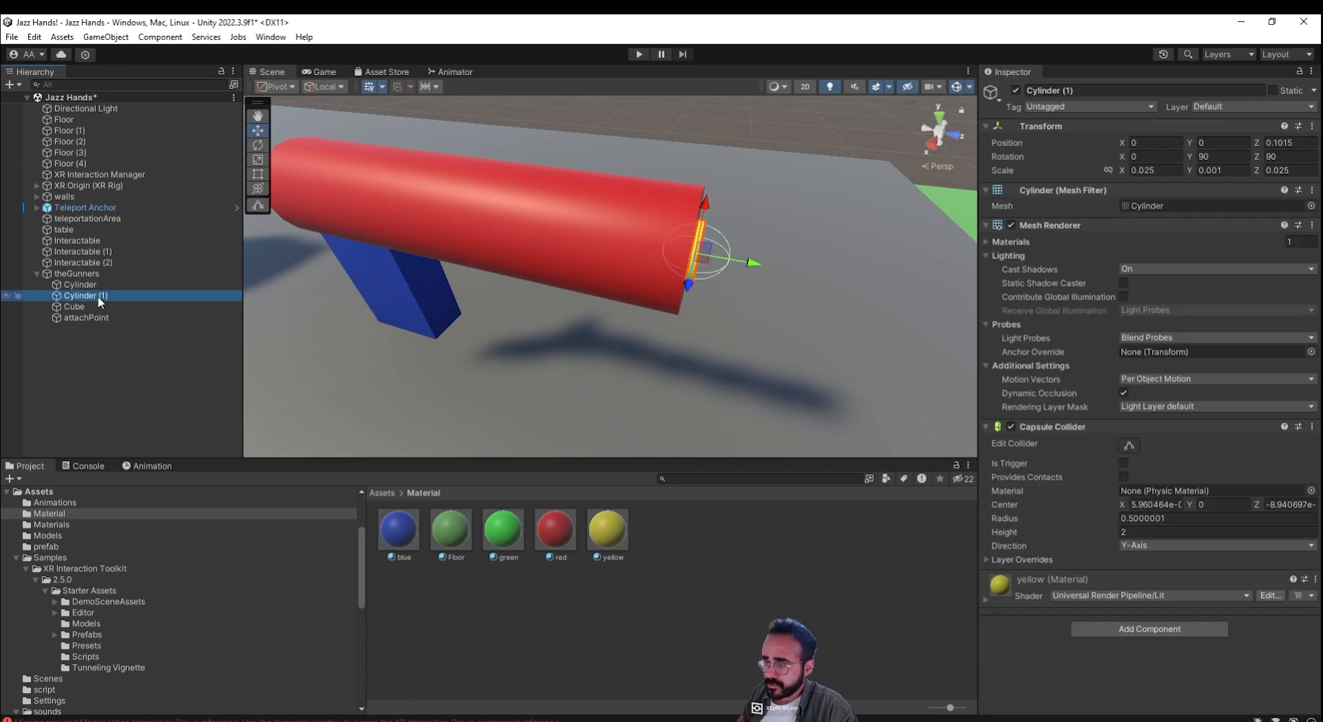
click(100, 298)
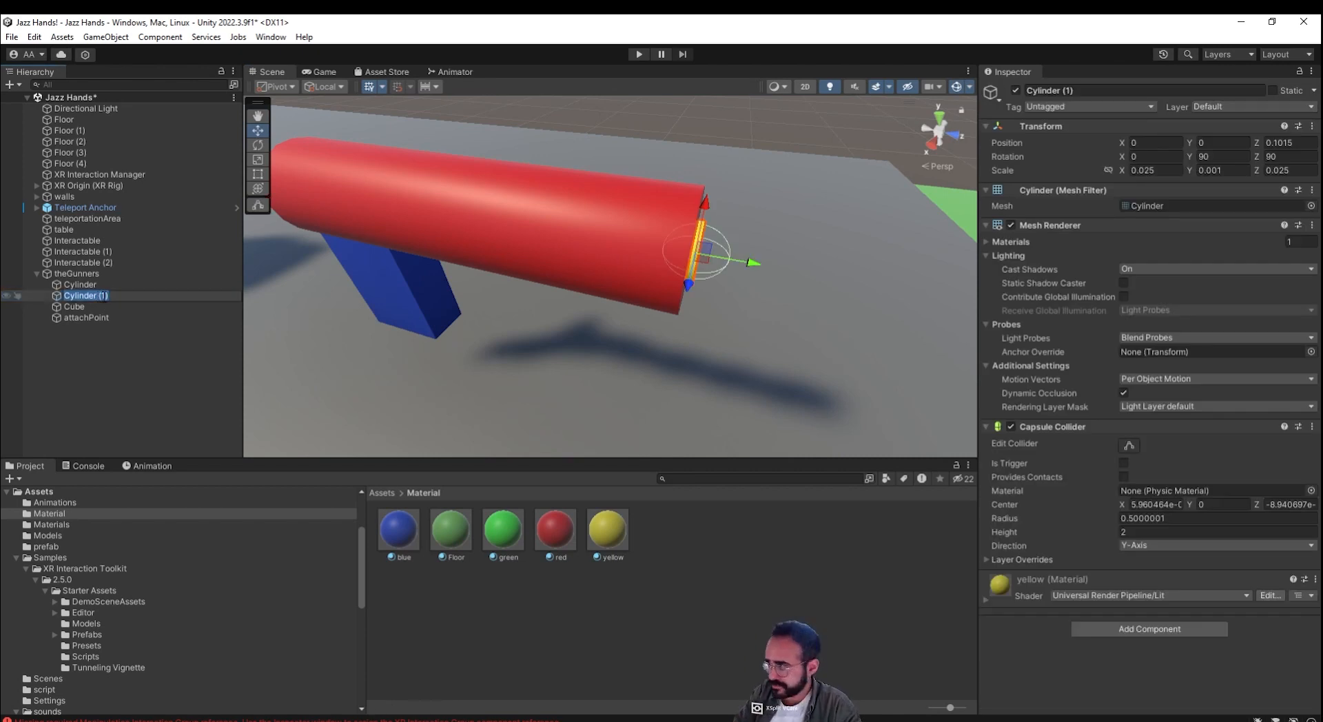
text(gunHoll)
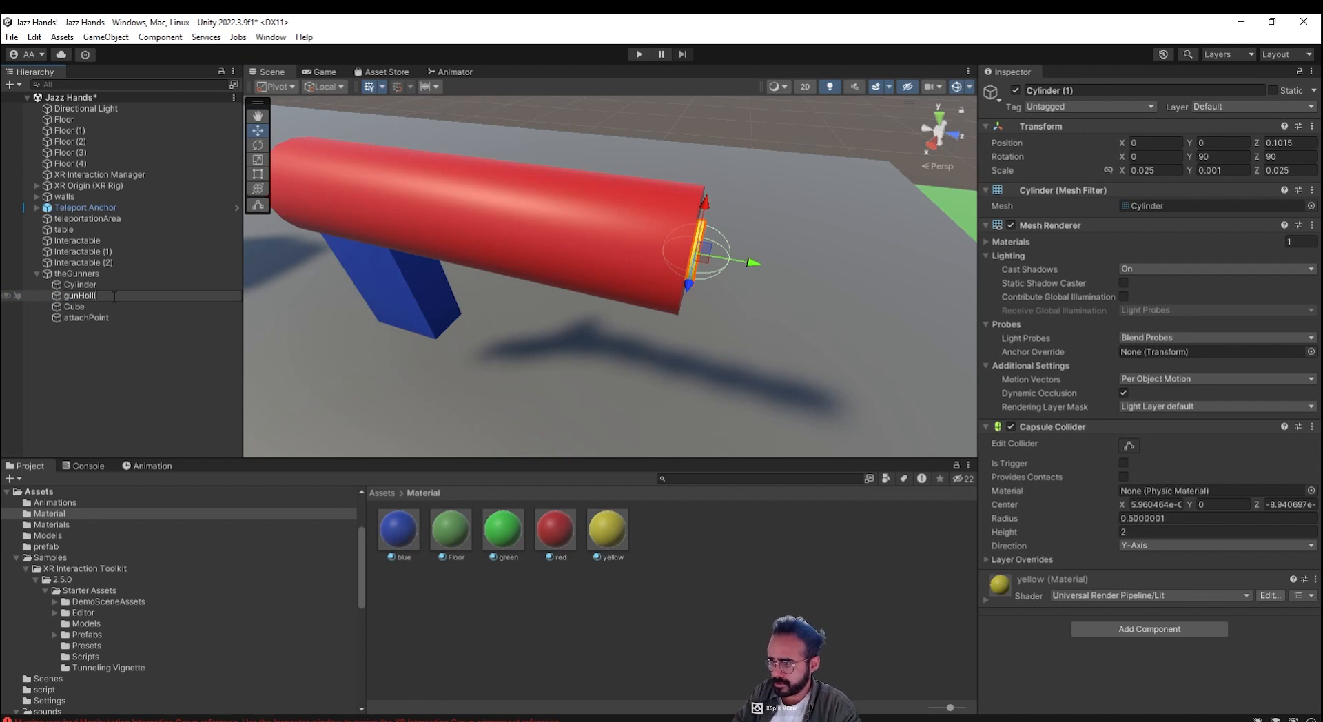
click(107, 286)
key(F2)
text(barell)
key(Return)
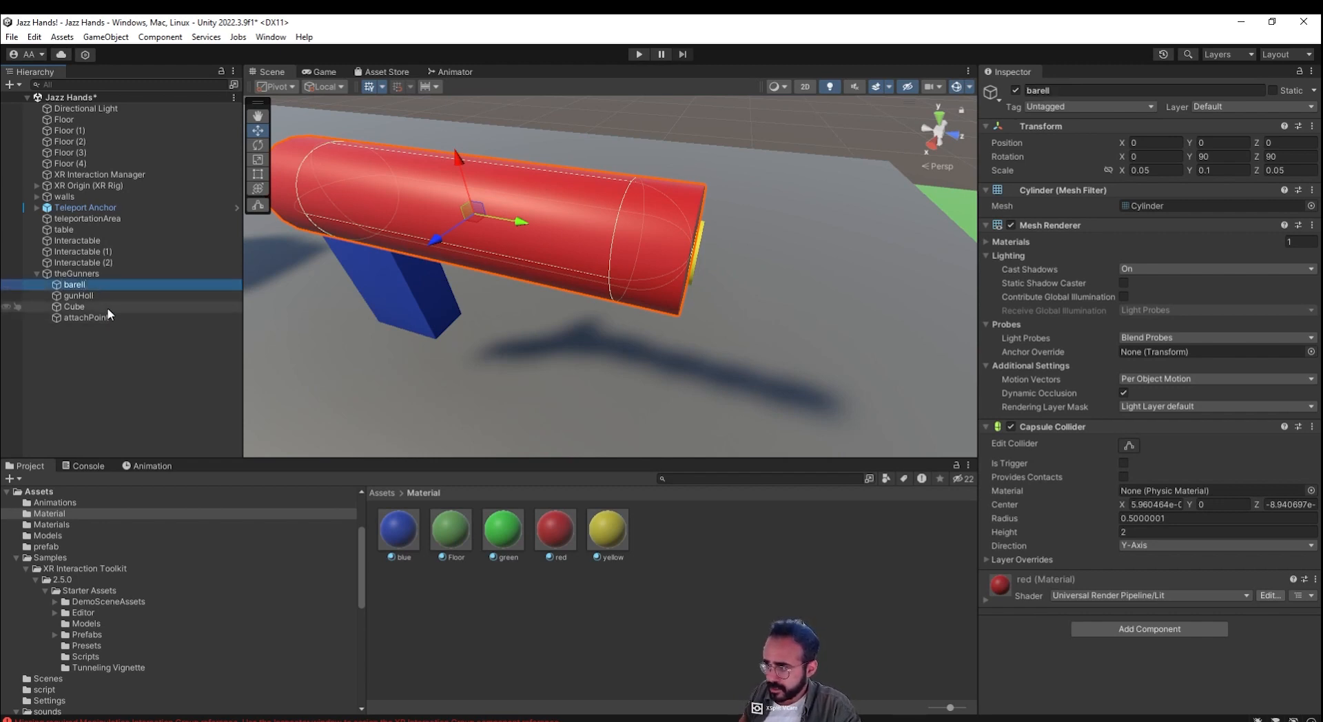
Step: Rename the Cube inside theGunners as handle
double_click(108, 308)
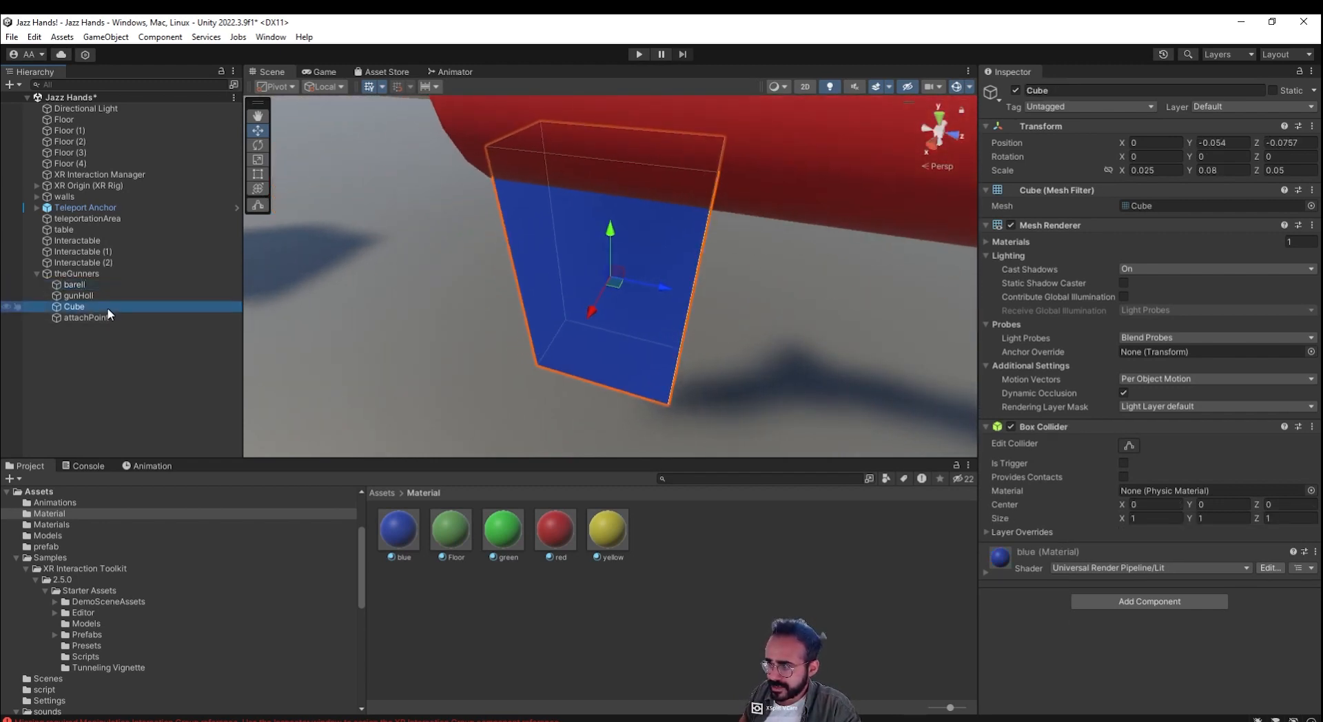
click(108, 308)
text(handle)
key(Return)
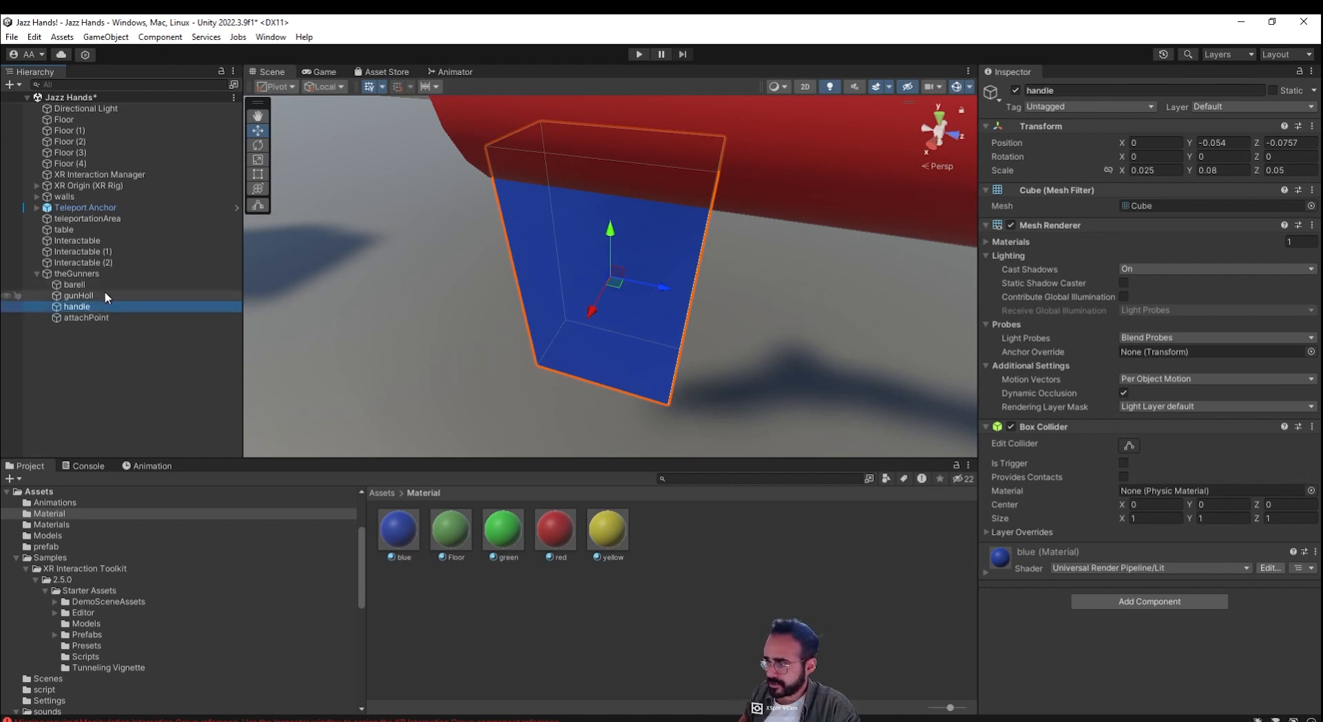
Step: Assign gunHoll to the Spawn Position field of theGunners' Shooter Script component
click(96, 274)
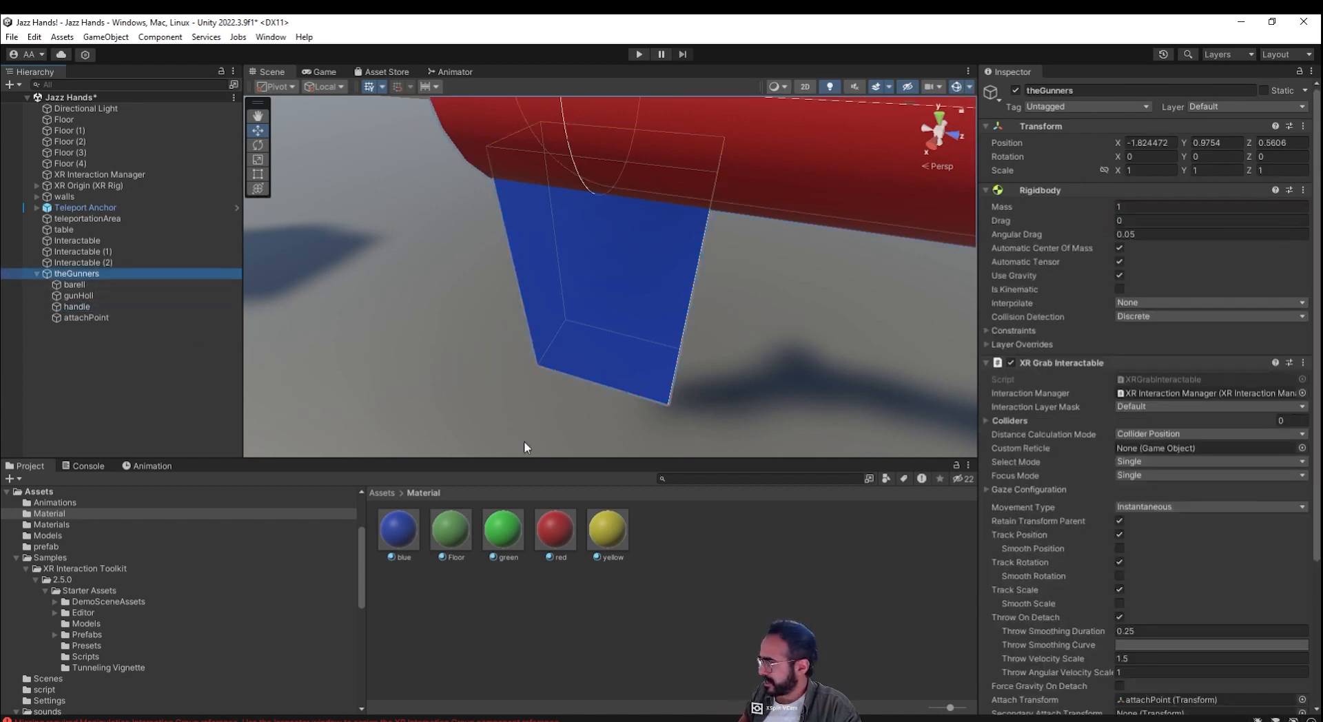
scroll(1145, 414, down, 5)
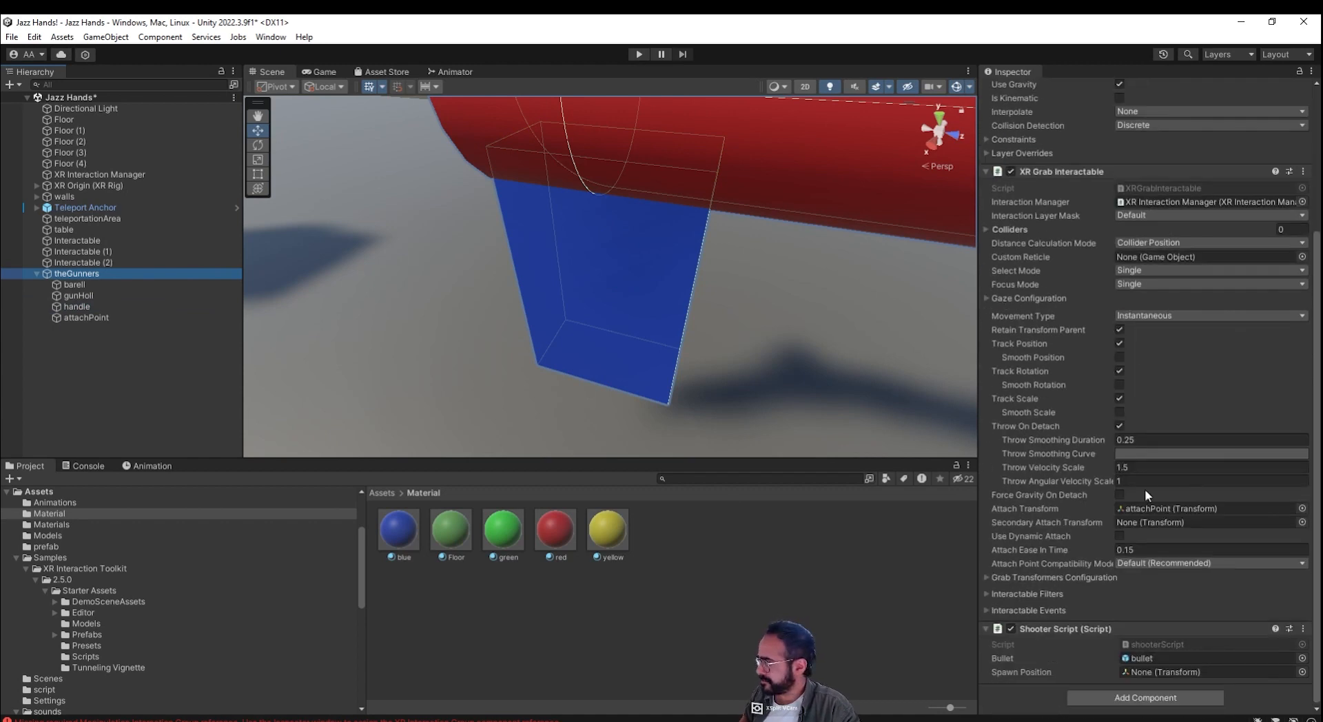
drag(79, 298, 1170, 675)
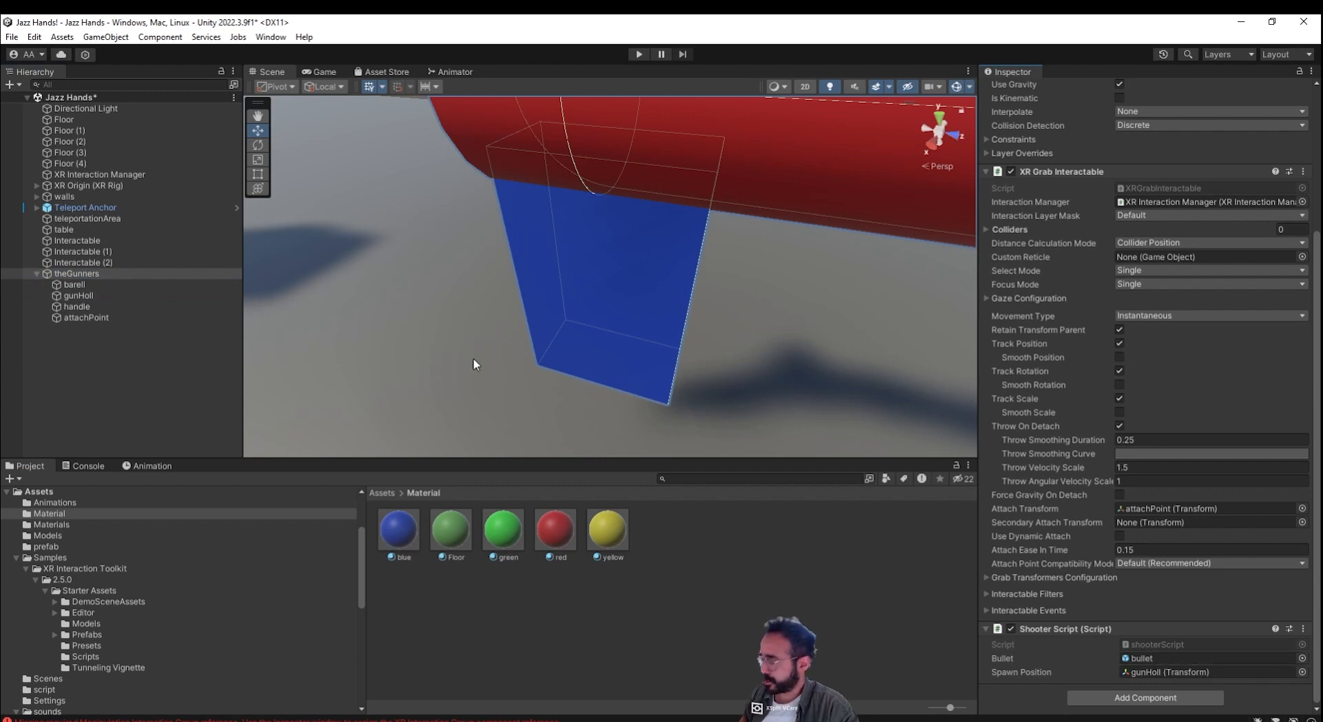
scroll(473, 364, down, 10)
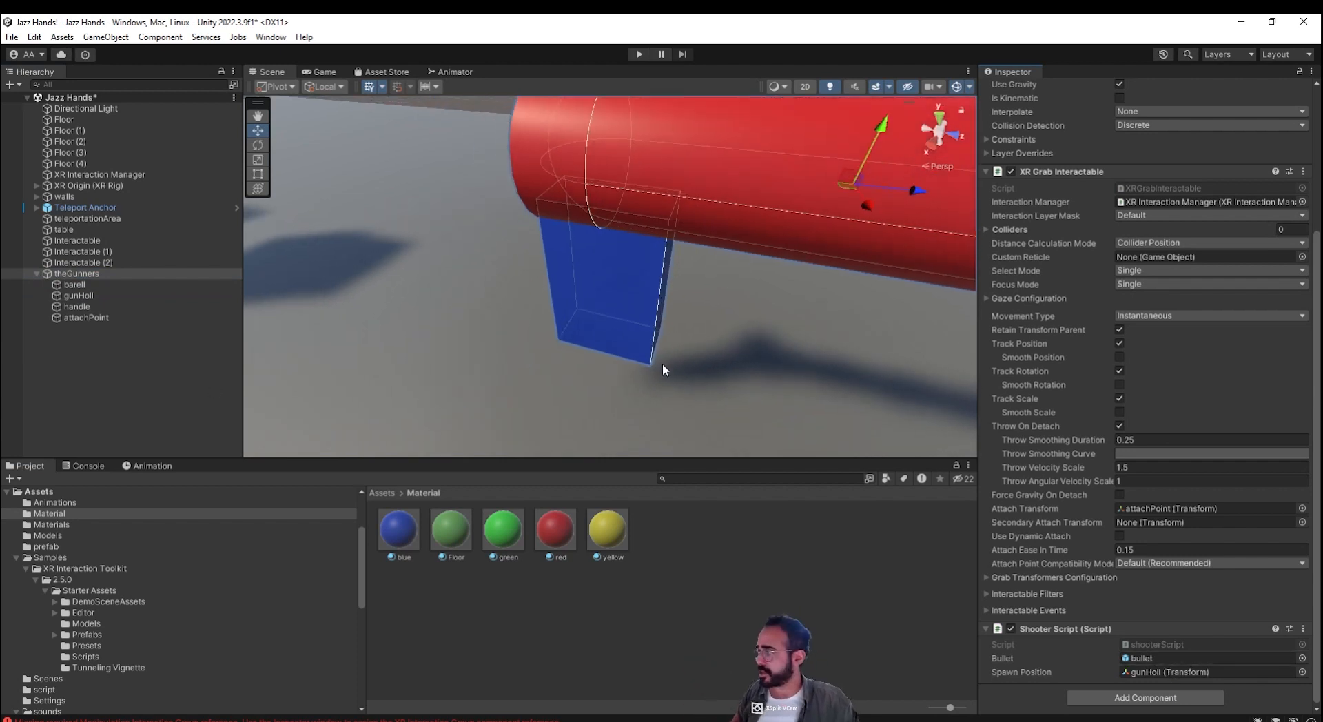
alt+drag(697, 349, 603, 296)
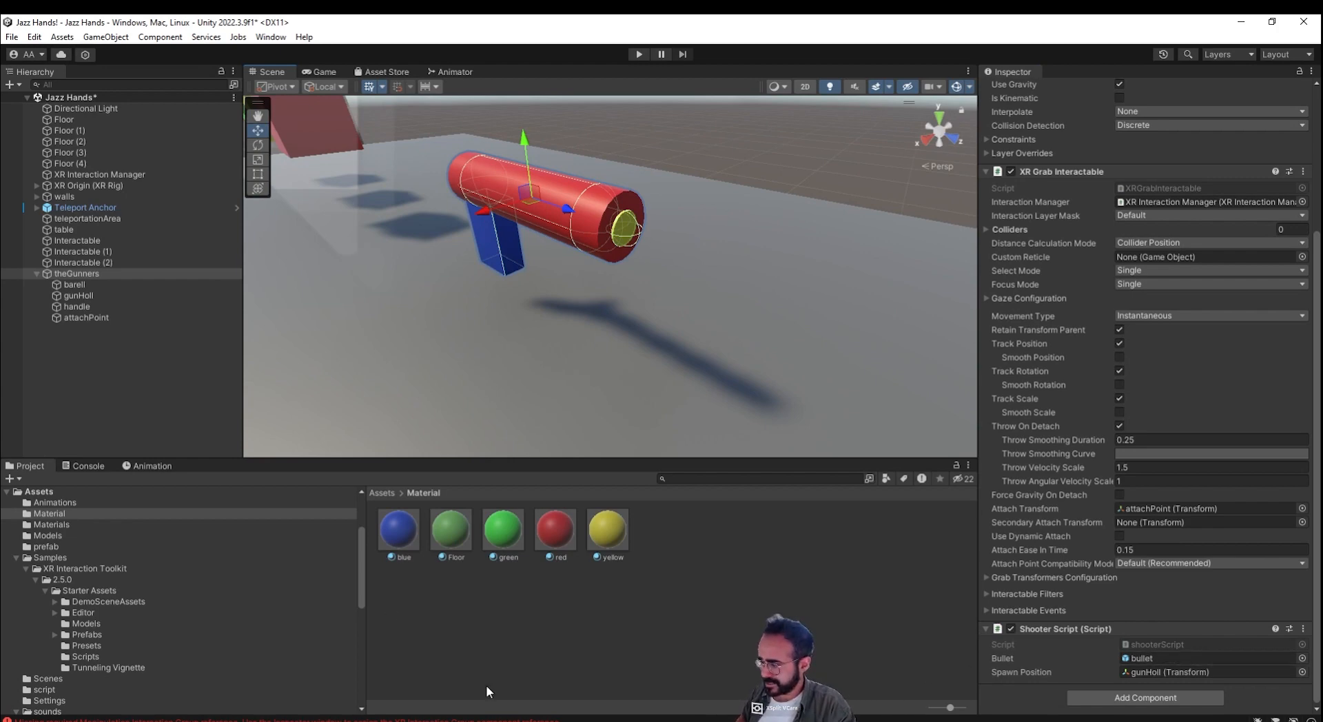
Step: Switch to Visual Studio and declare a public void method bangBang() below Update in shooterScript
key(alt+Tab)
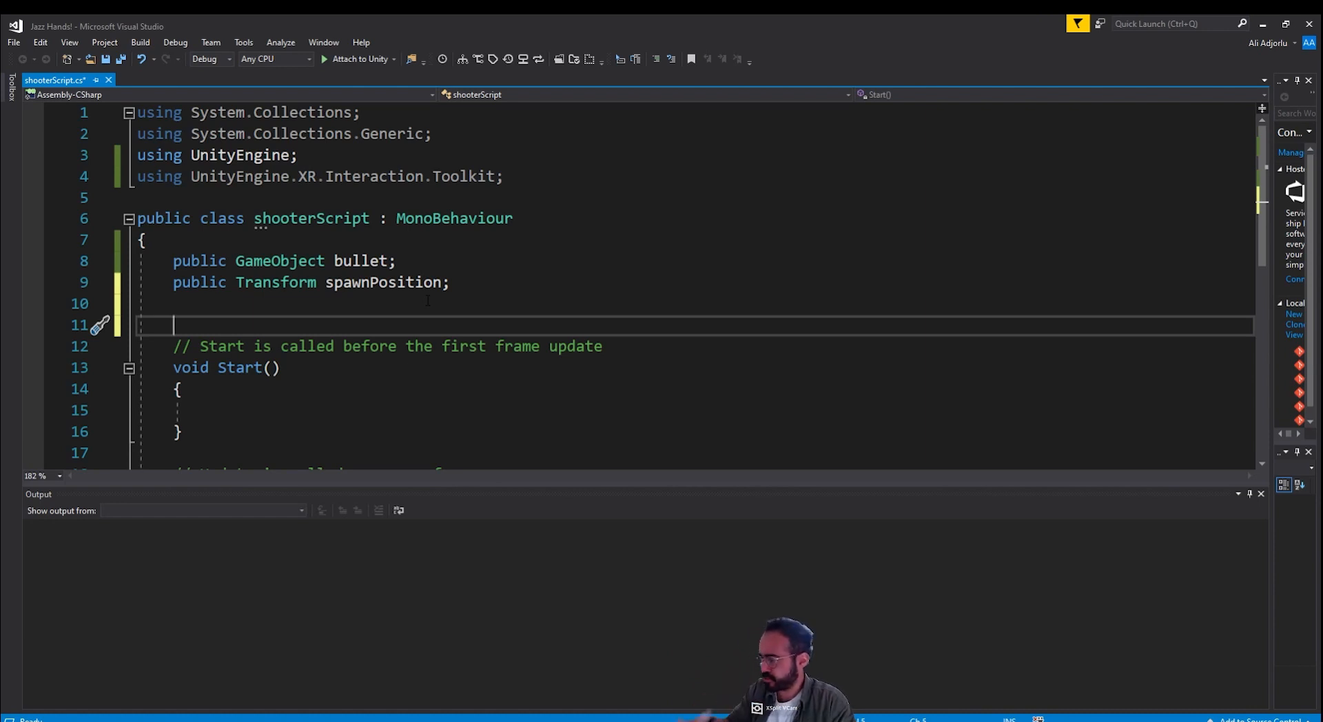
scroll(322, 440, down, 4)
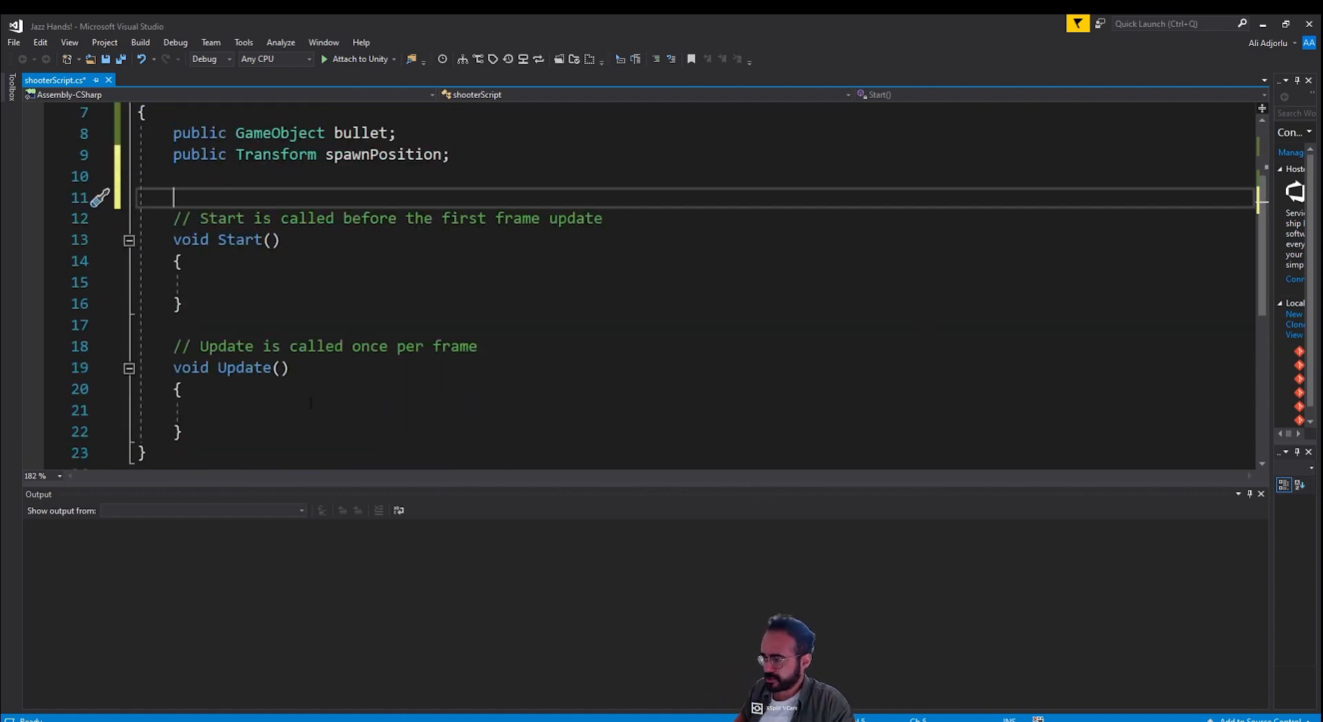
click(276, 304)
key(Return)
key(Return)
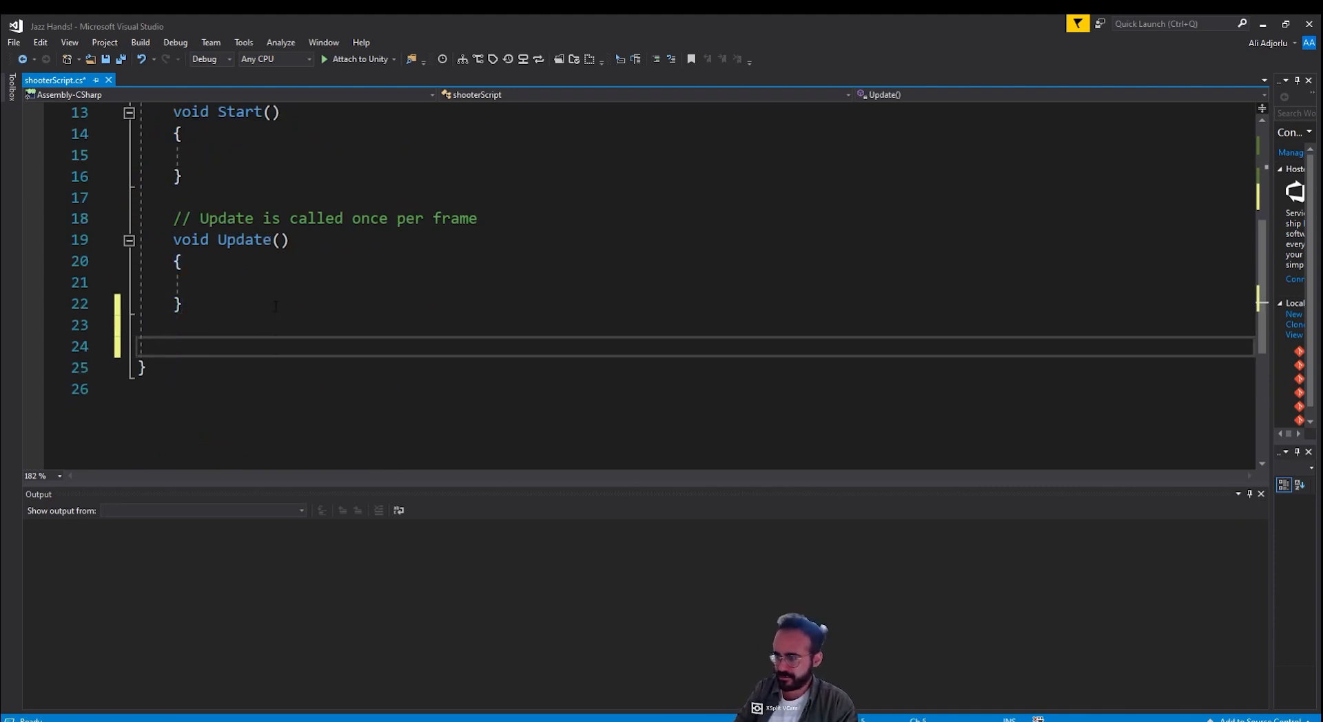
text(public )
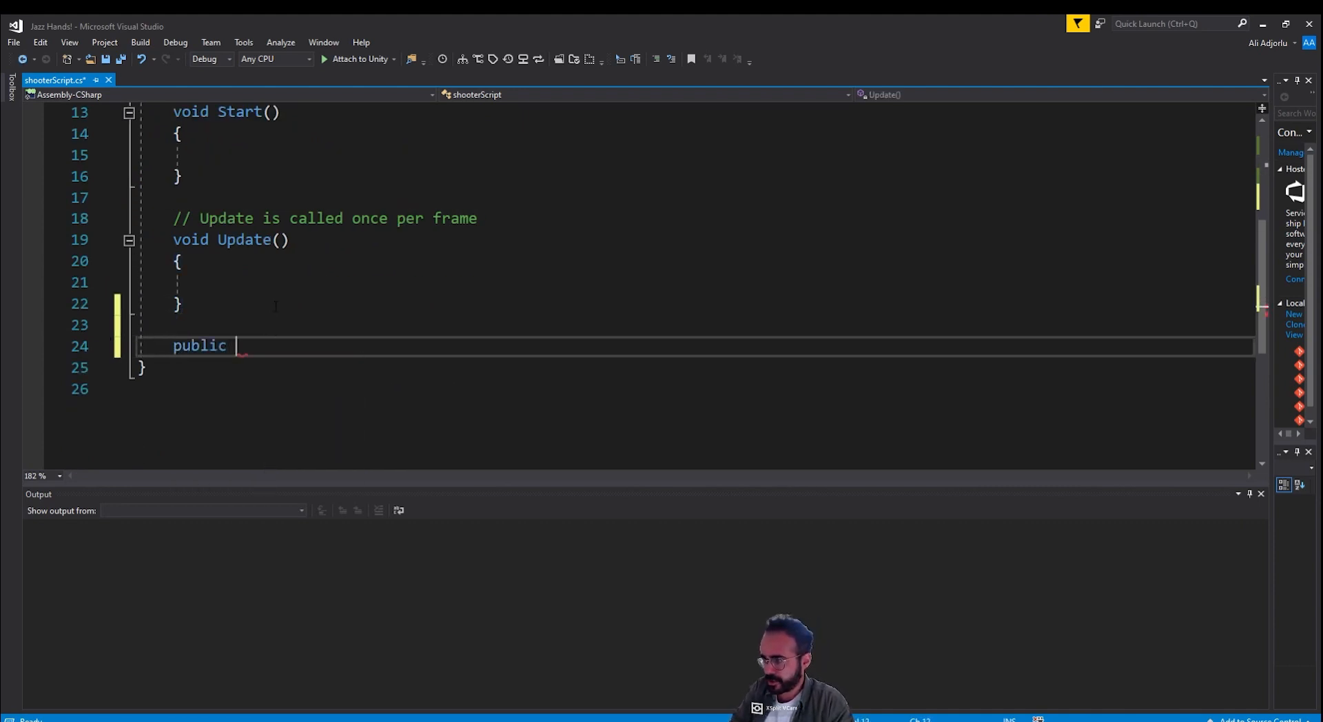
text(void bangBang())
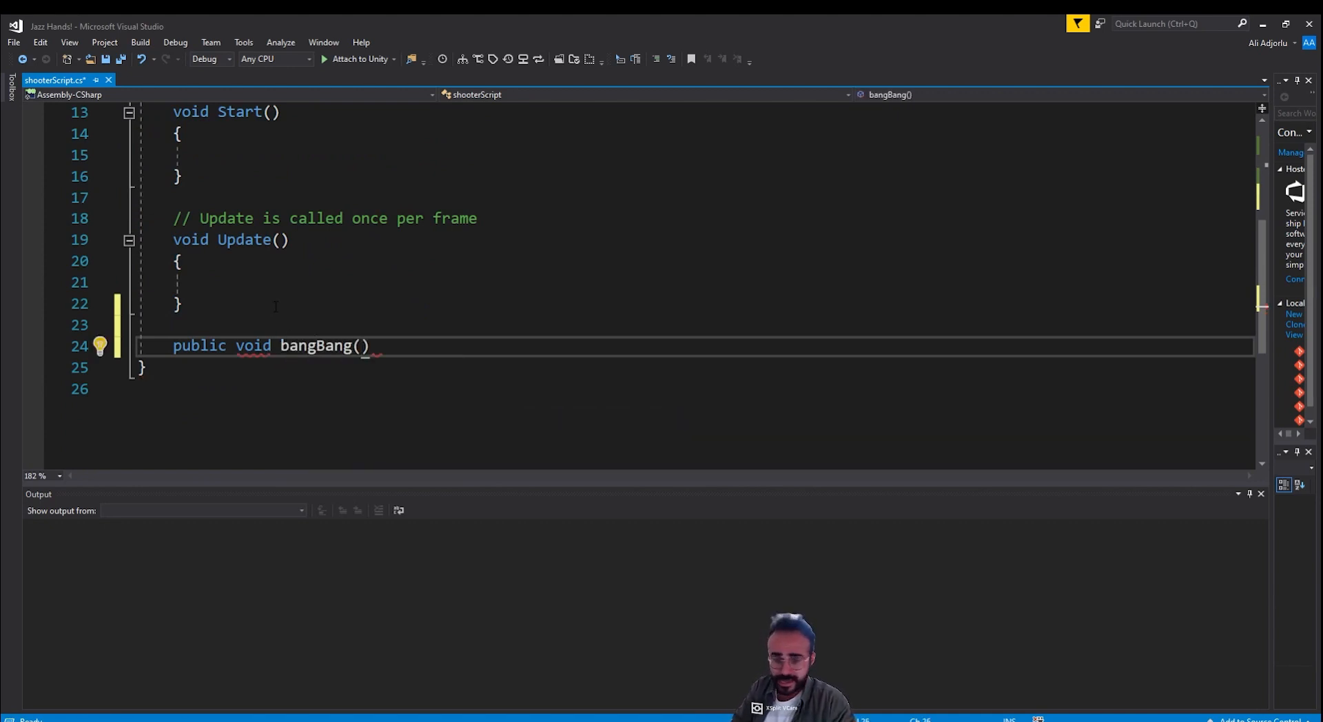
Step: Give bangBang the parameter type ActivateEventArgs and add an empty body in braces
text(acti)
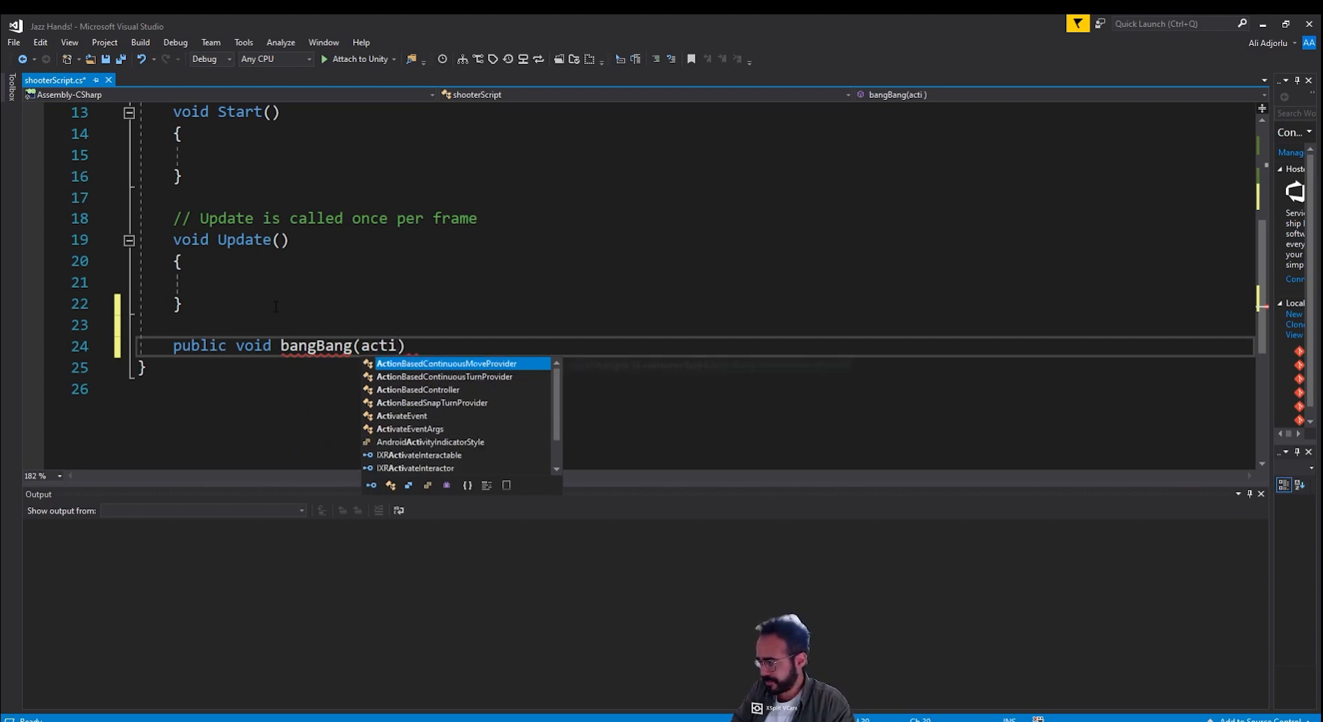
text(va)
key(Down)
key(Tab)
key(Right)
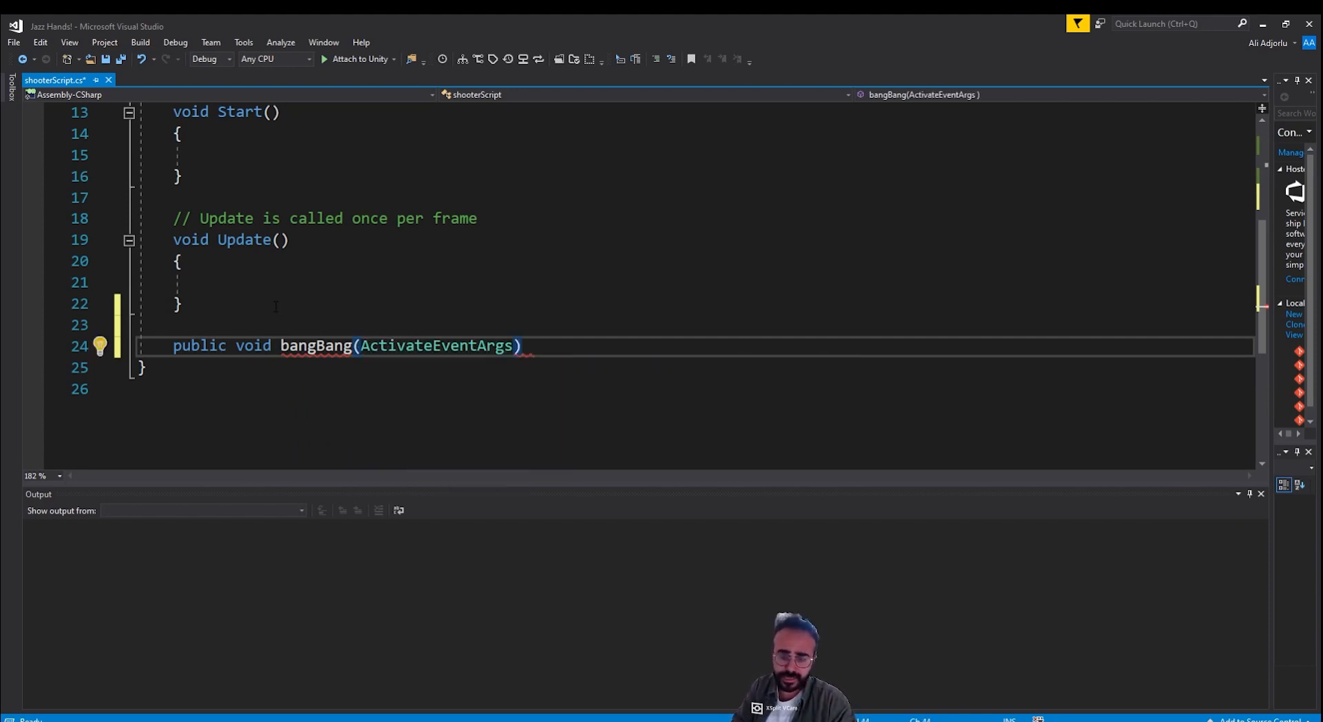
text({)
key(Return)
scroll(393, 327, down, 1)
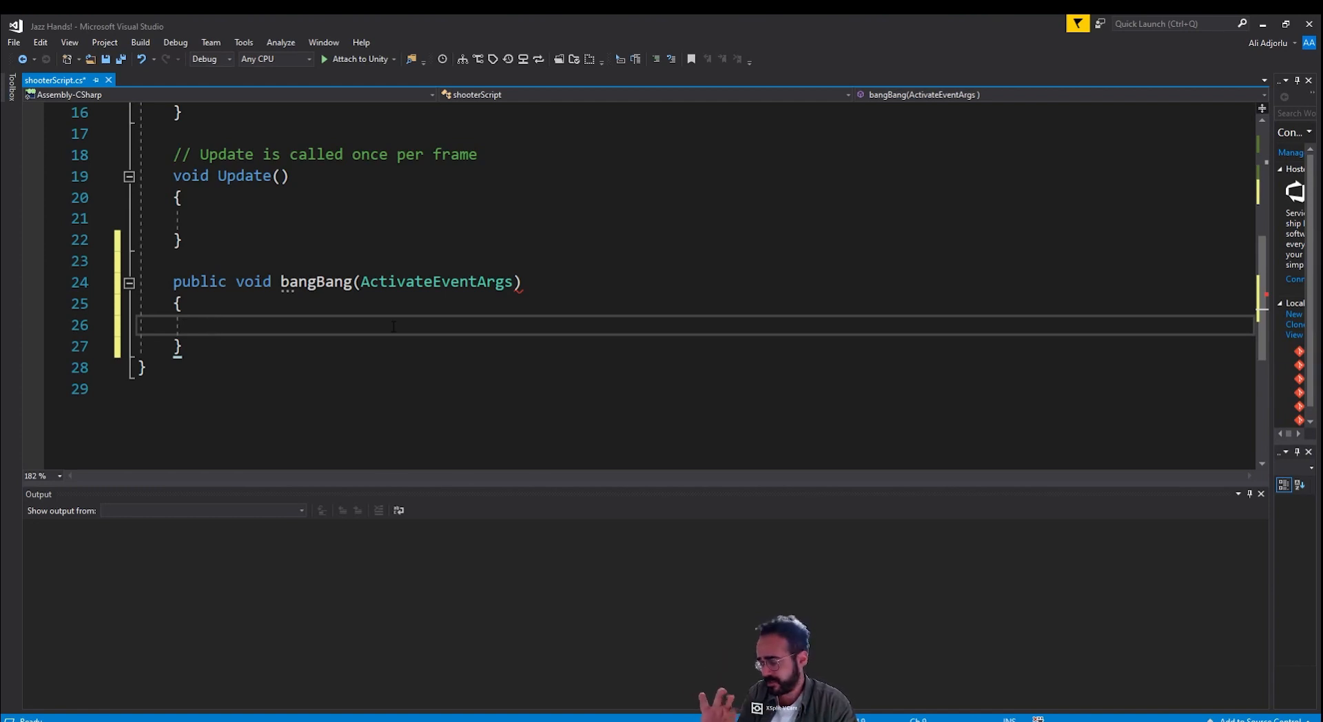
Step: Write the statement gameObject newBullet = Instantiate(bullet); inside bangBang and start a new line below it
text(gameObject)
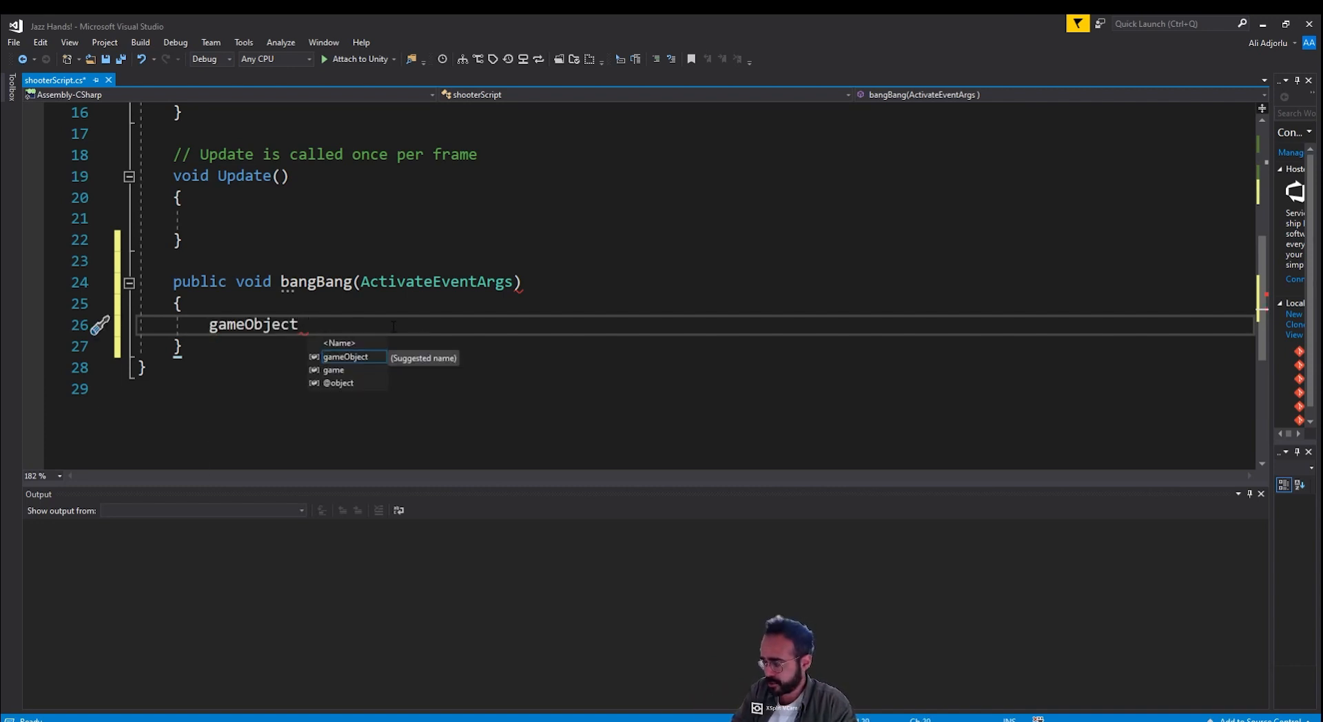
text( newBullet )
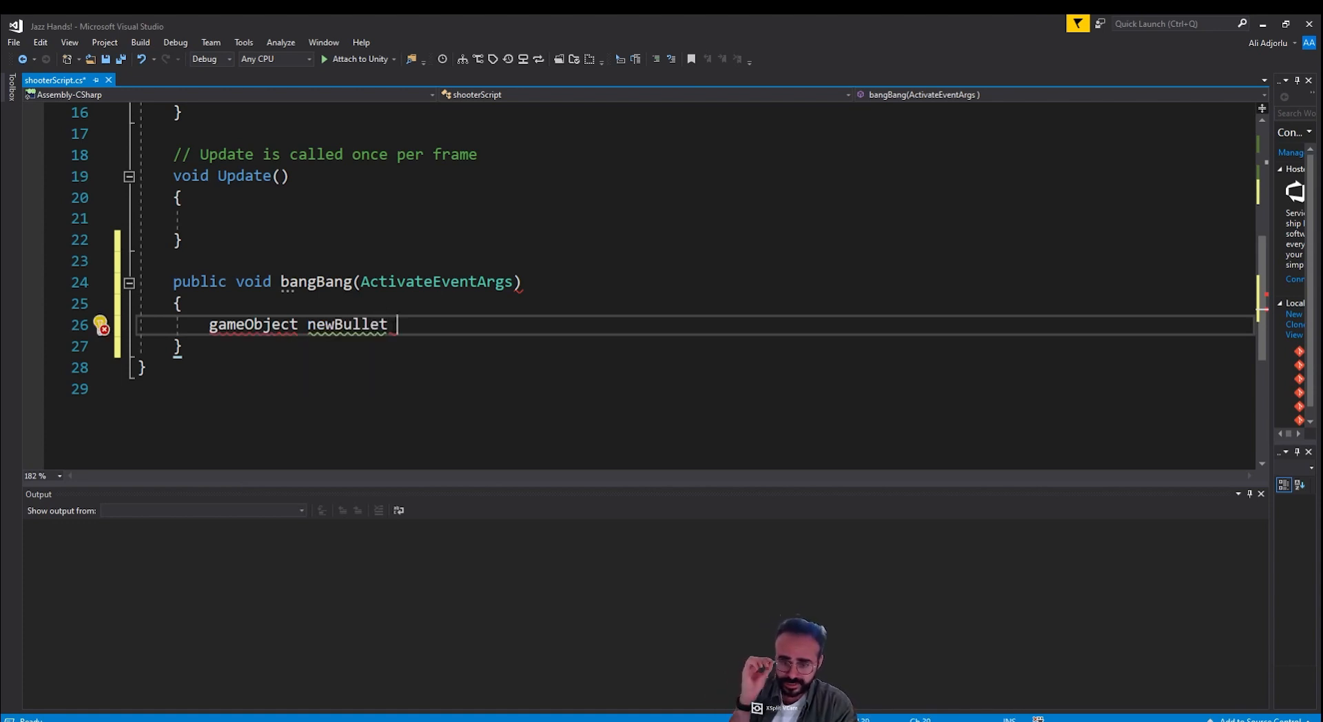
text(= ins)
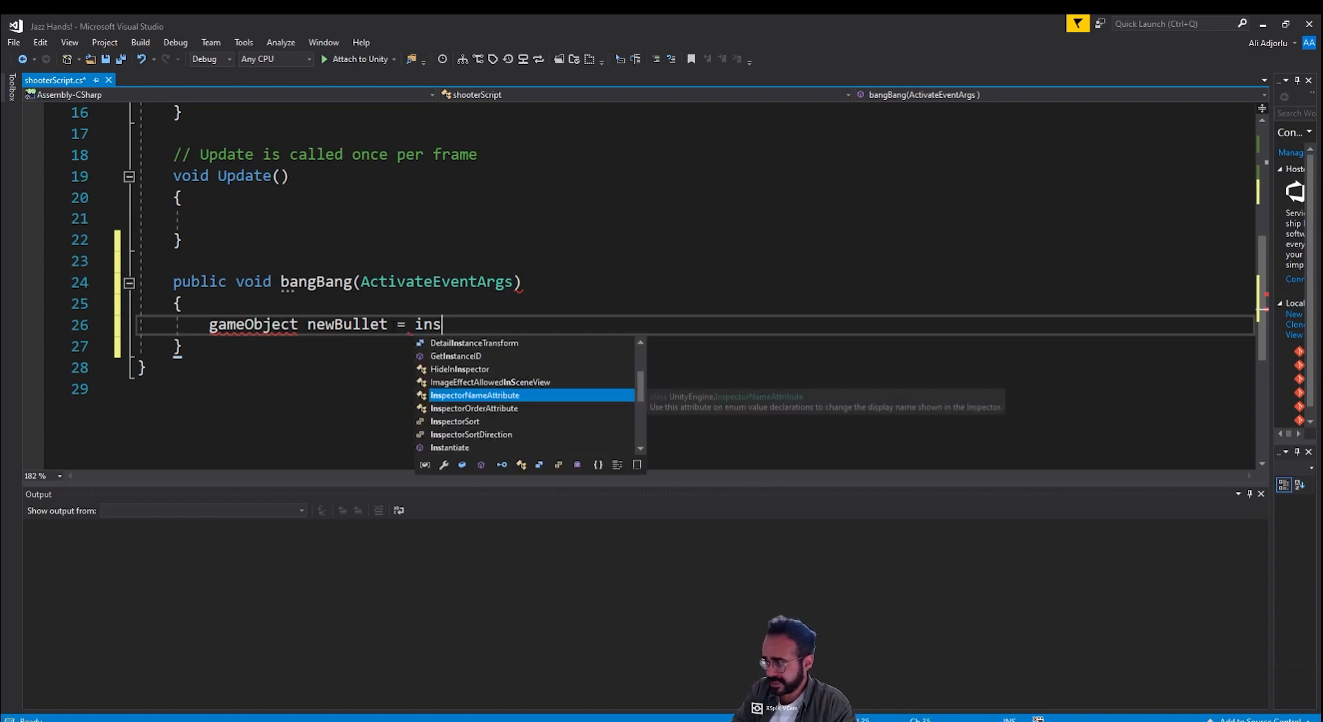
text(t)
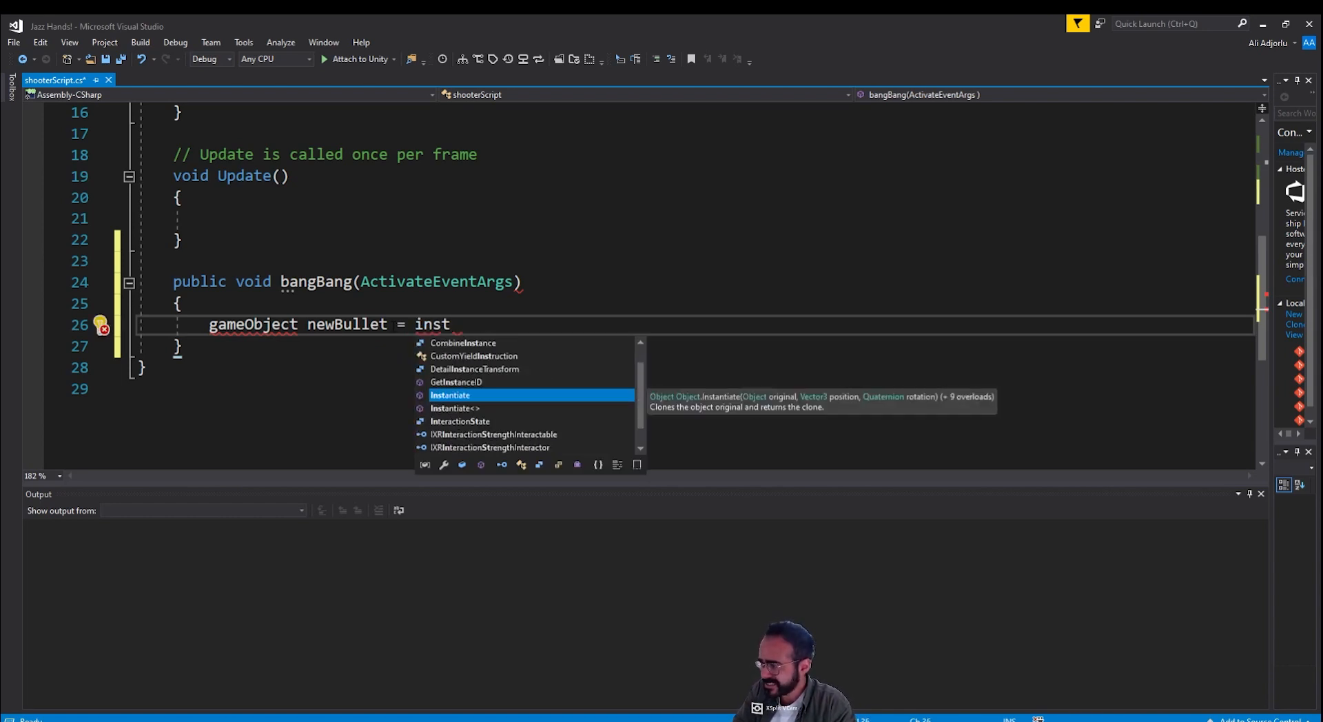
key(Tab)
text(()
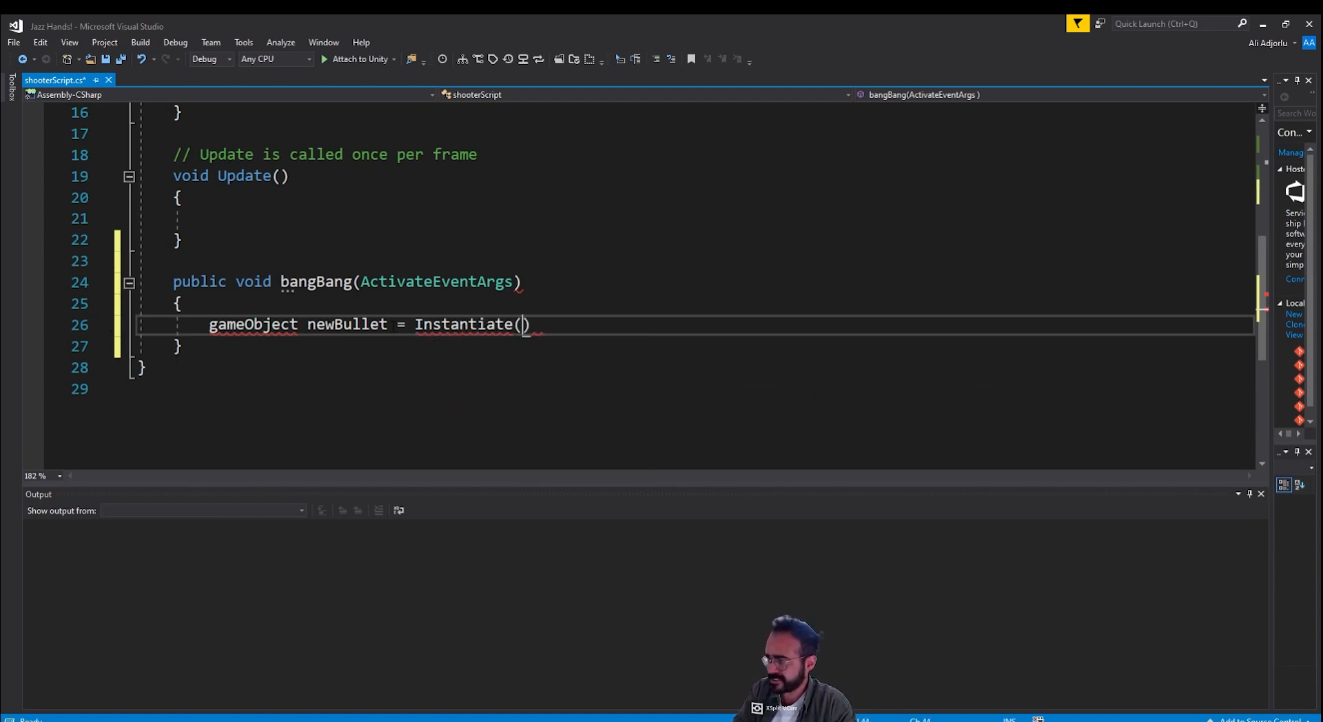
text(bullet))
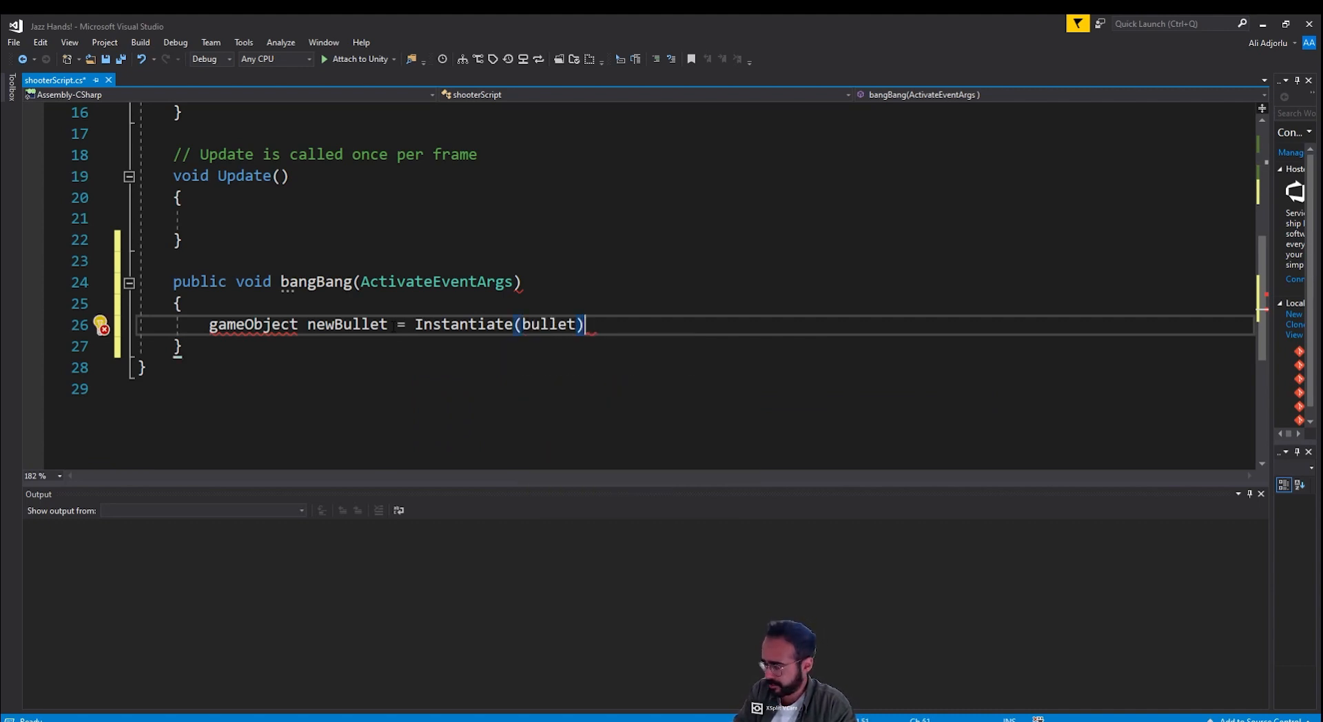
text(();)
key(BackSpace)
key(BackSpace)
key(BackSpace)
text(;)
key(Return)
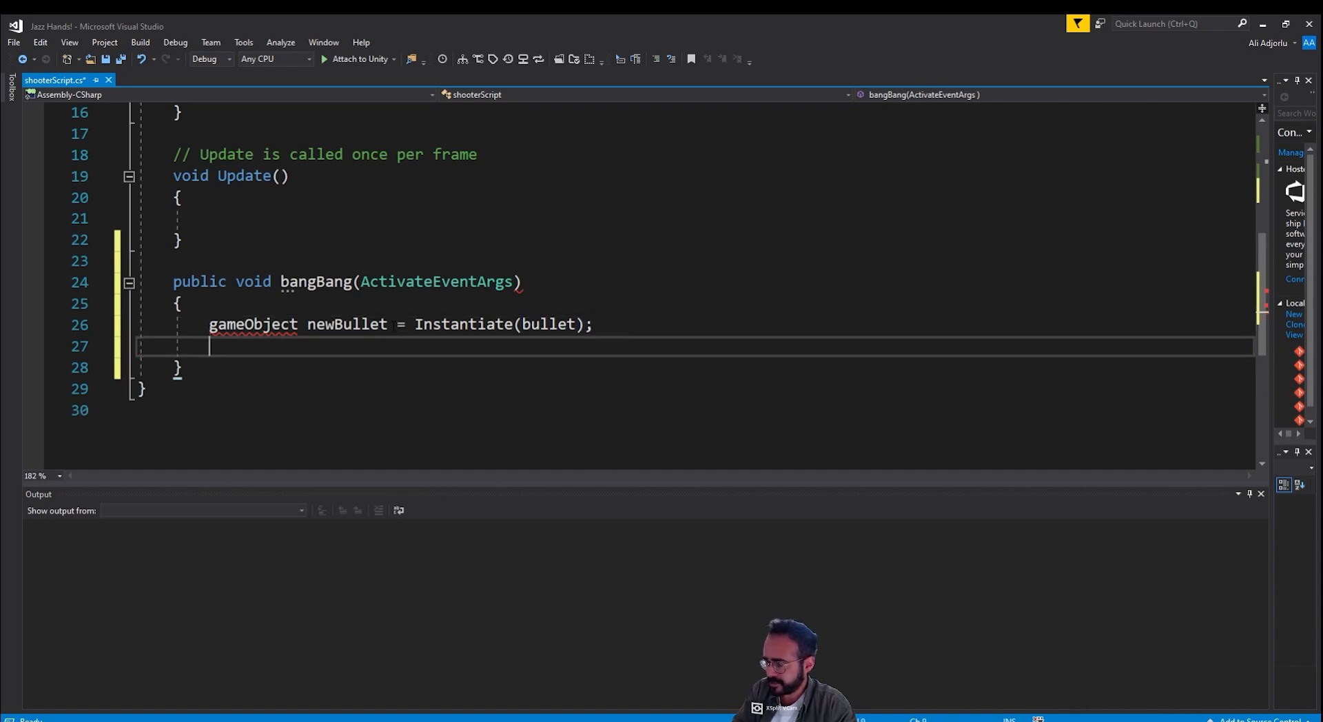
Step: Correct the newBullet variable's type to GameObject with a capital G and return to the empty line below
click(219, 324)
key(BackSpace)
text(G)
click(230, 345)
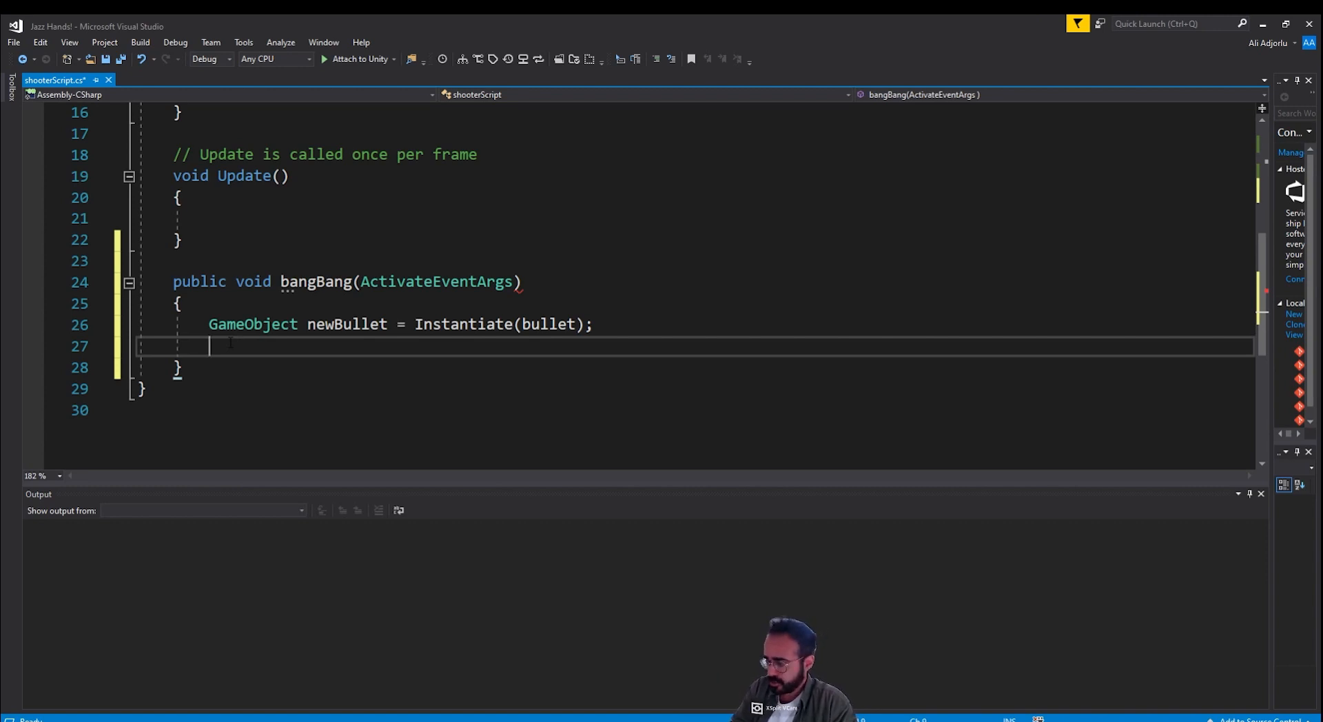
Step: Add newBullet.transform.position = spawnPosition.position; to bangBang, start another line and save the script
text(new)
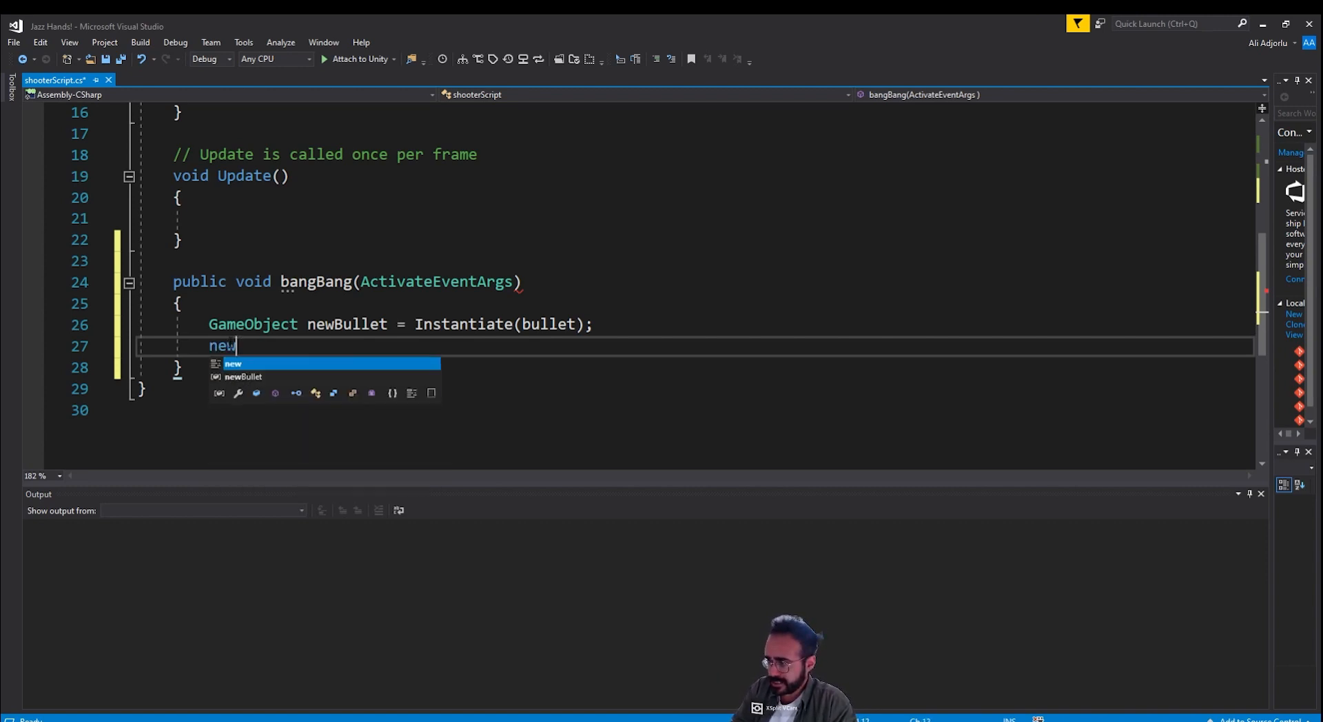
text(Bullet.transform.pos)
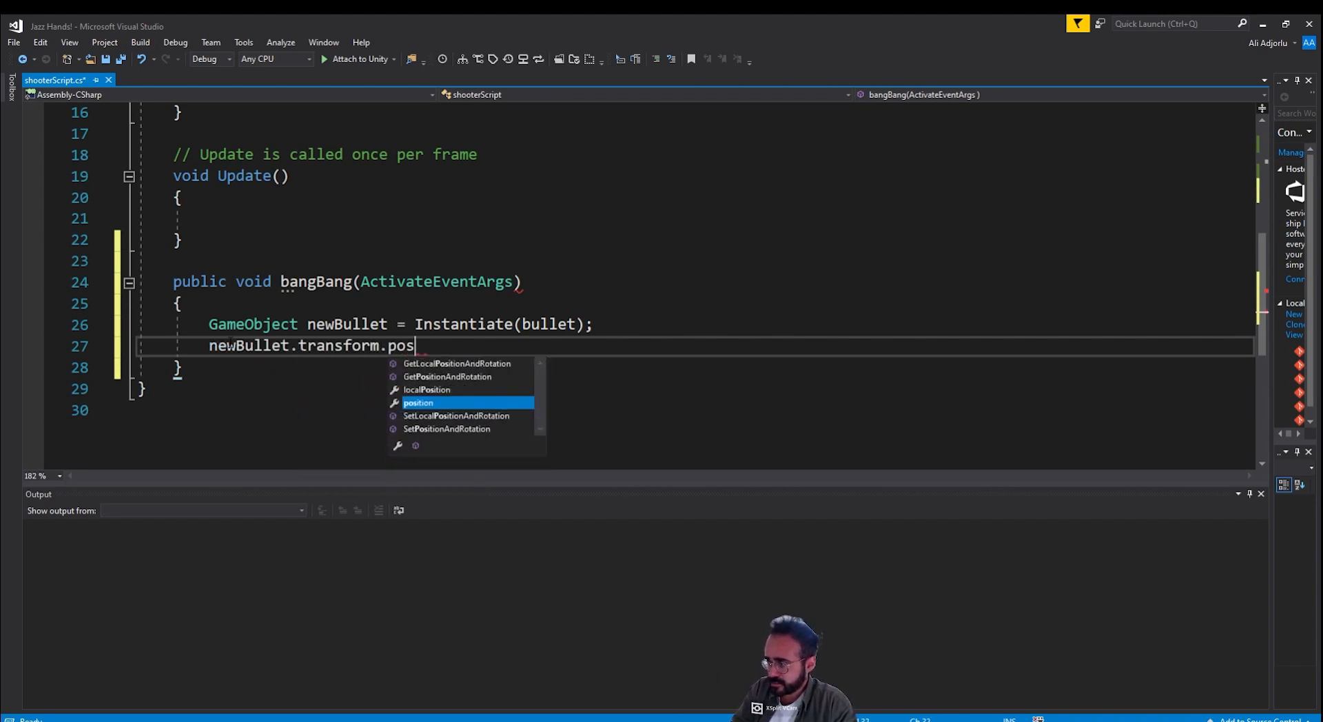
text(ition = )
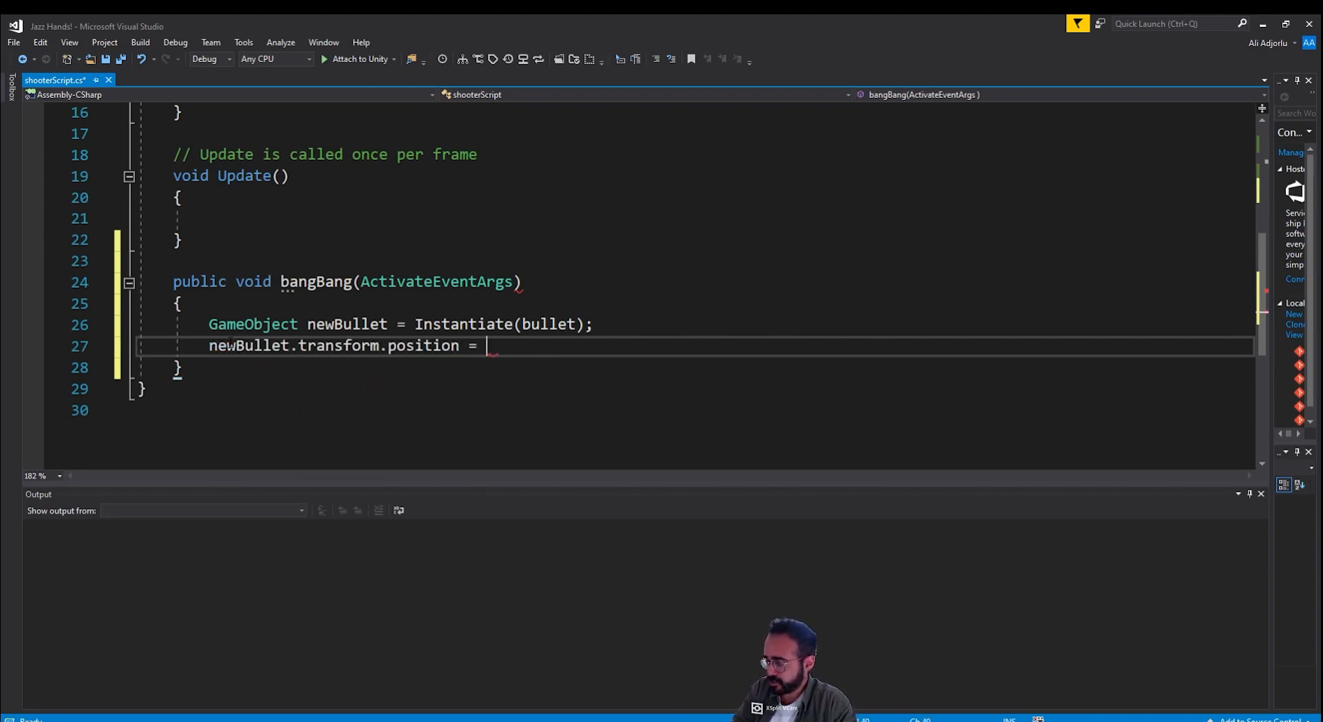
text(spaw)
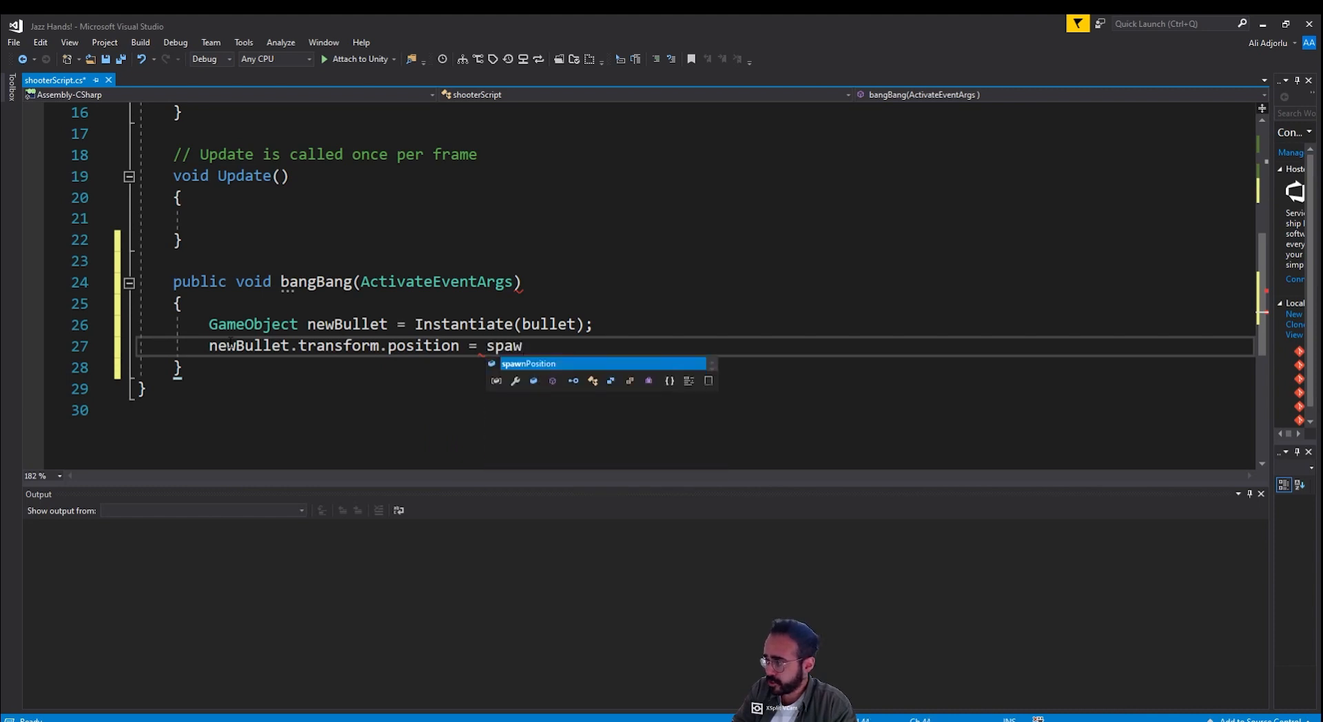
key(Tab)
text(.position;)
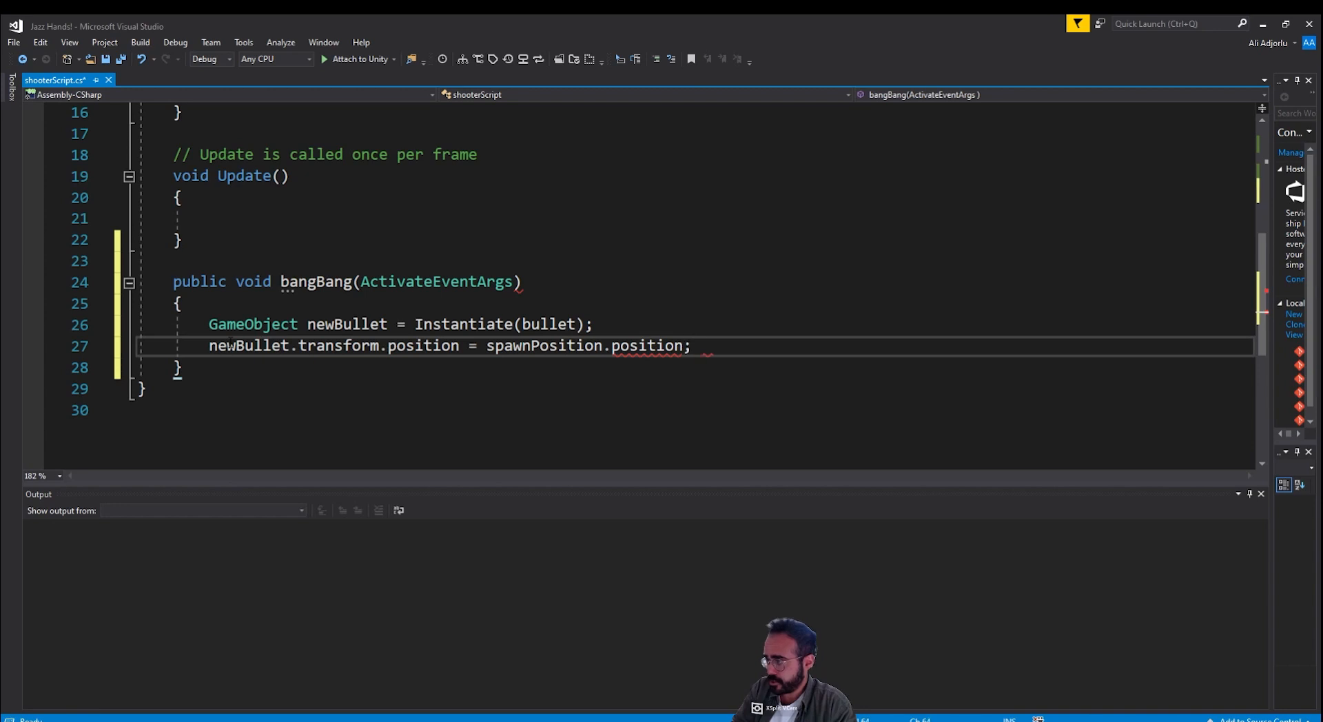
key(ctrl+s)
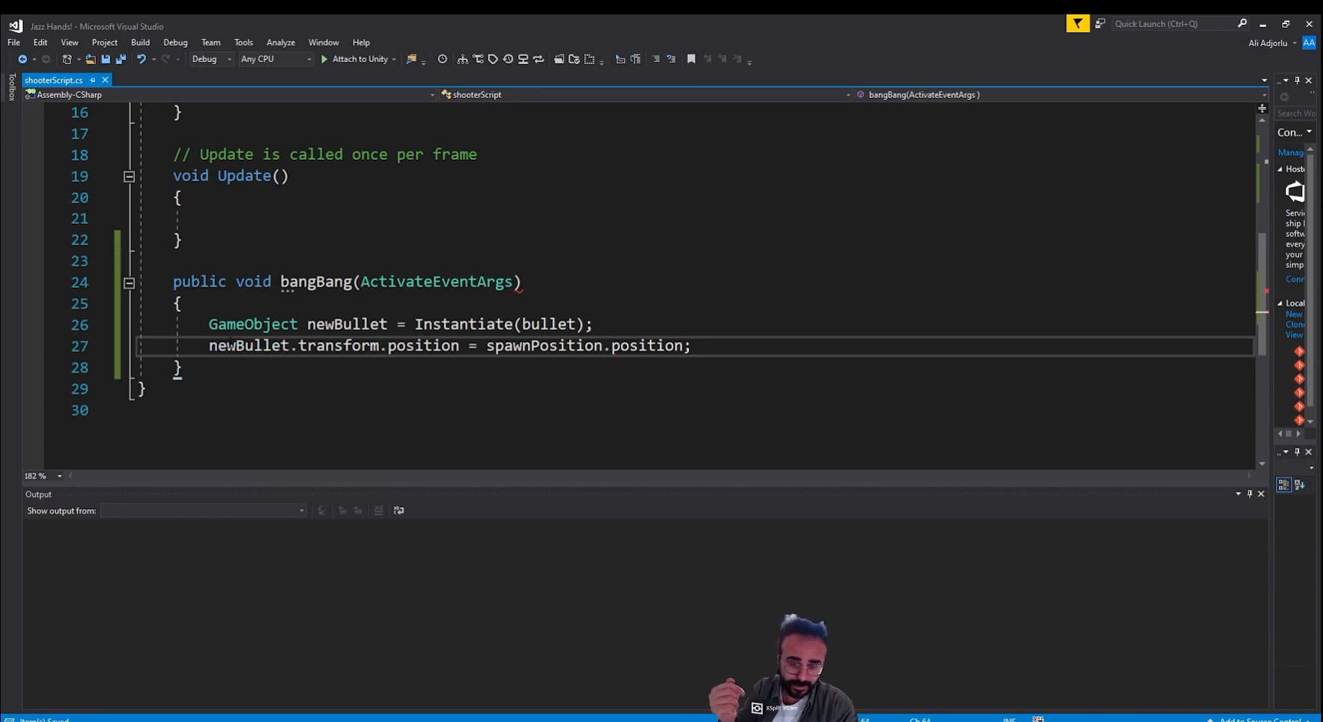
key(Return)
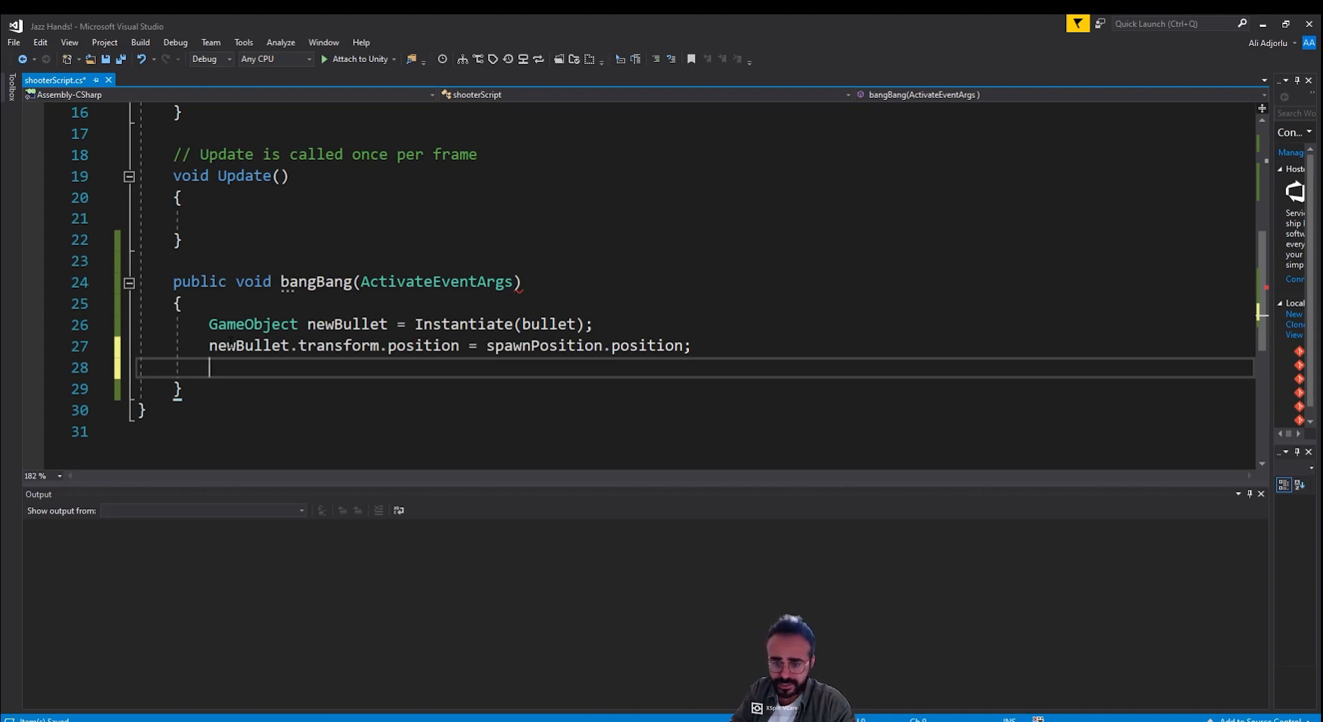
key(ctrl+s)
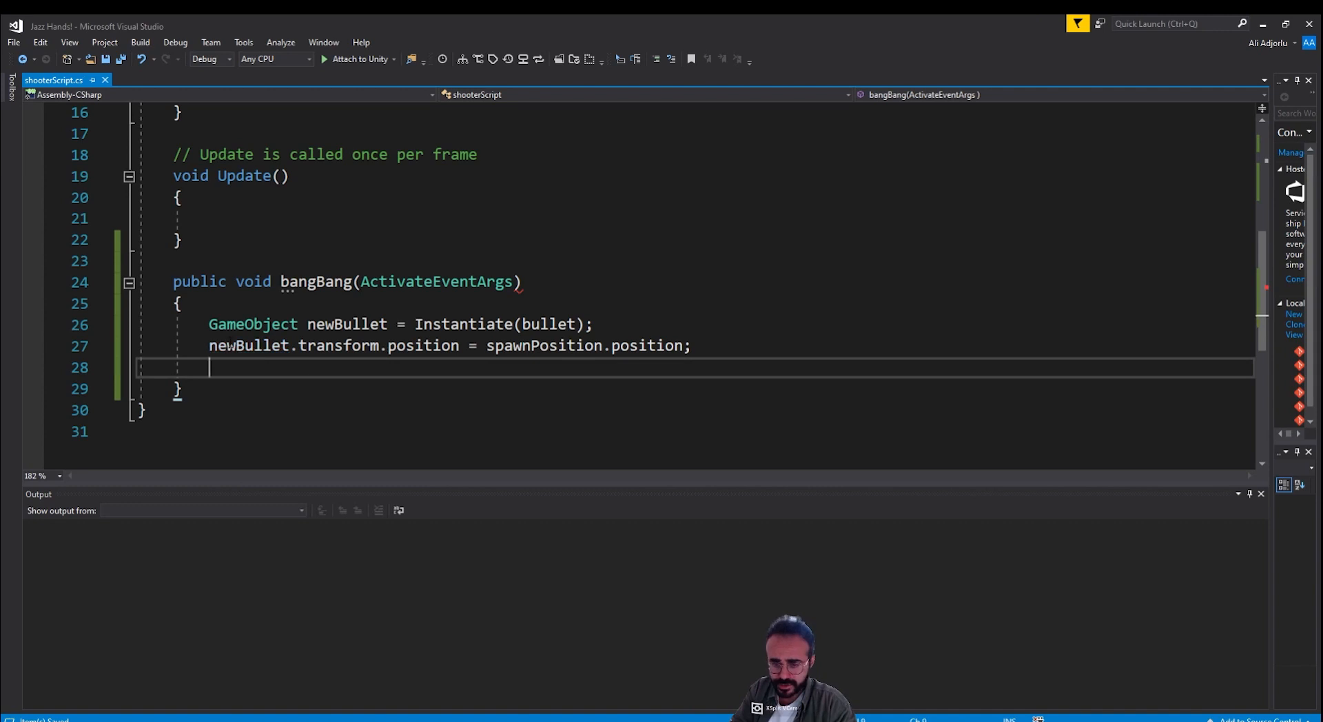
text(spawn)
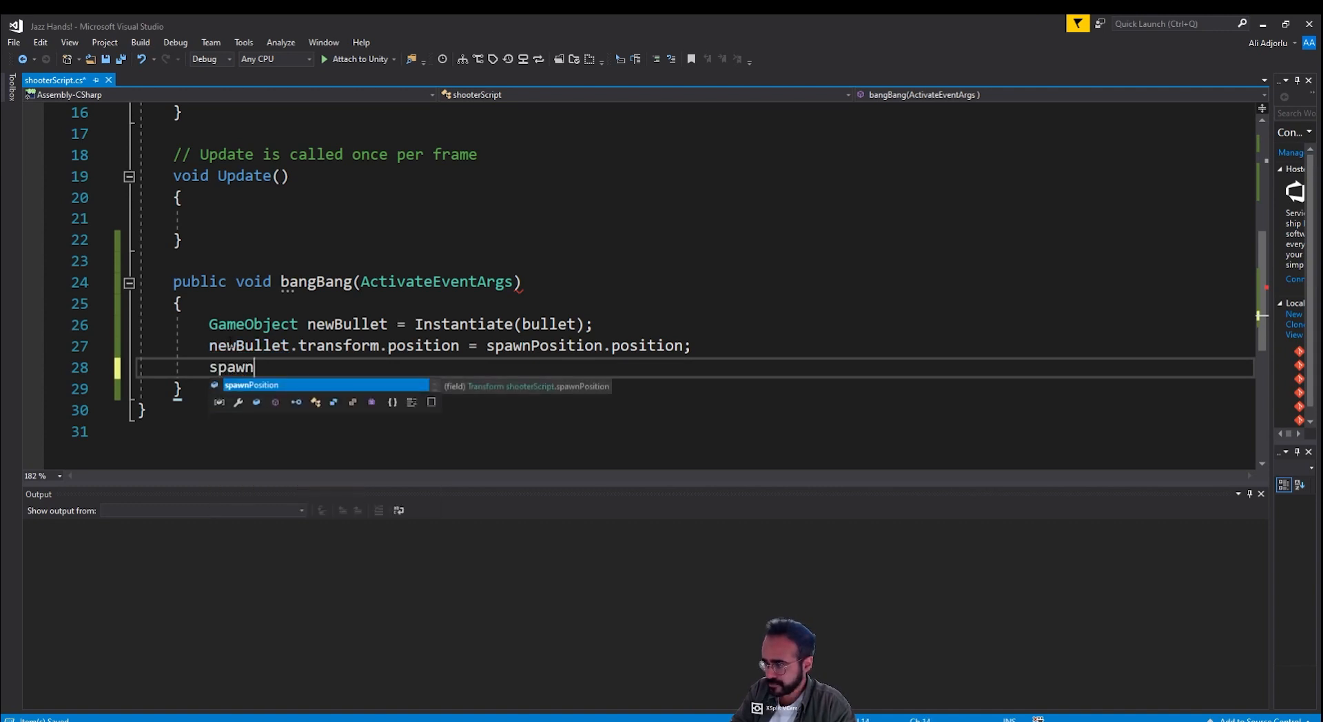
key(BackSpace)
key(BackSpace)
key(BackSpace)
key(BackSpace)
key(BackSpace)
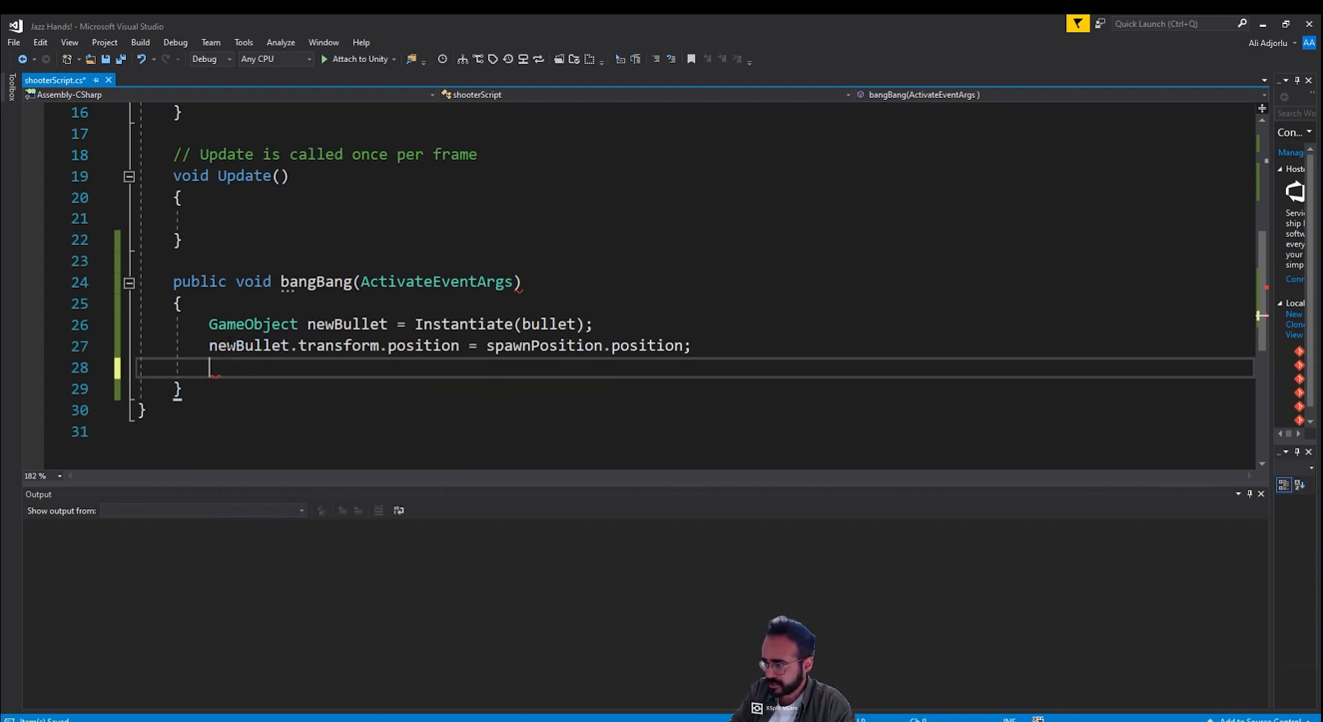
Step: Begin the velocity assignment on the last line of bangBang with newBullet.GetComponent<Rigidbody>().velocity =
text(newB)
key(Tab)
text(.)
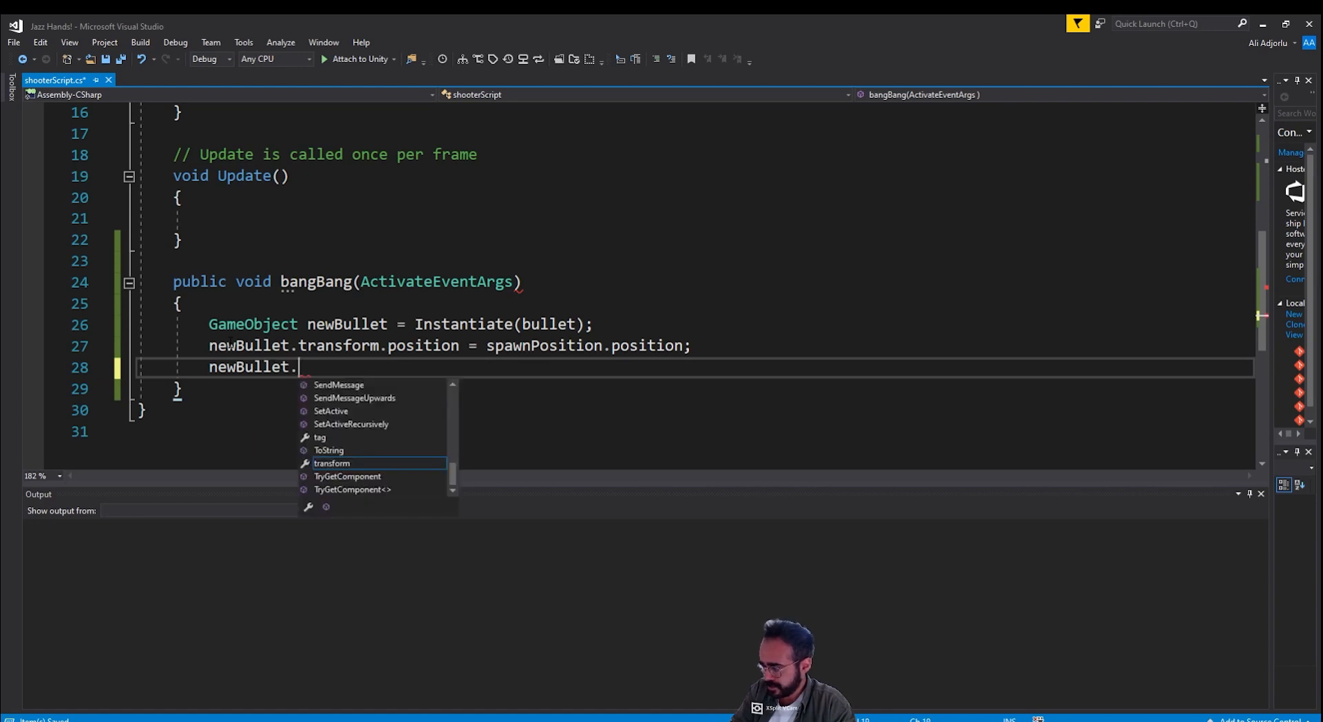
text(getc)
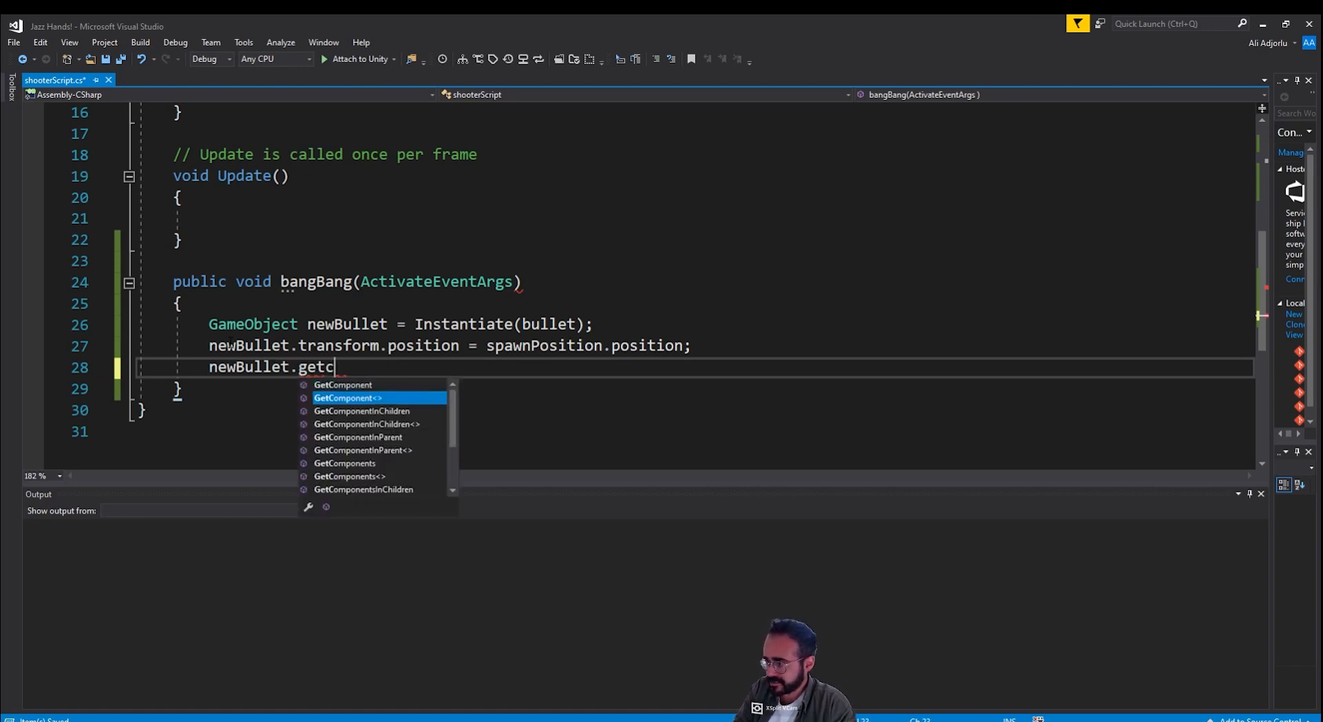
text(<rigi>)
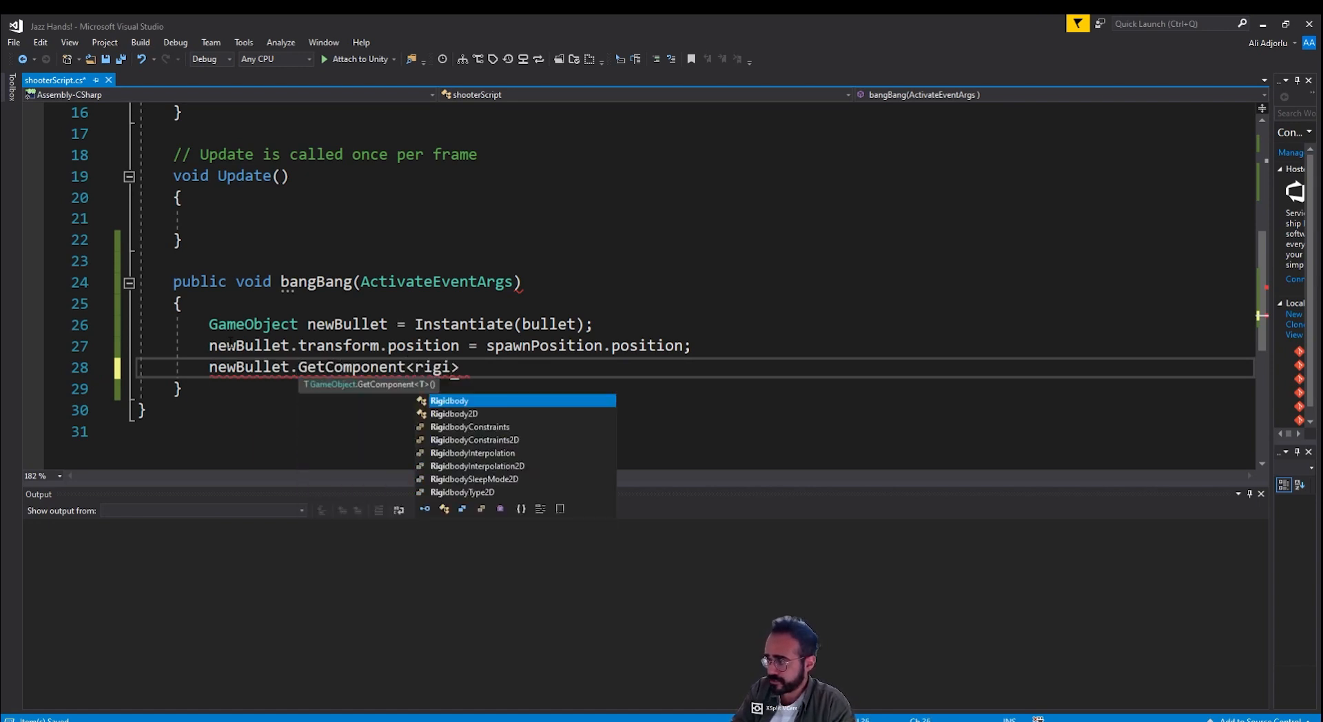
key(Tab)
text(().vel)
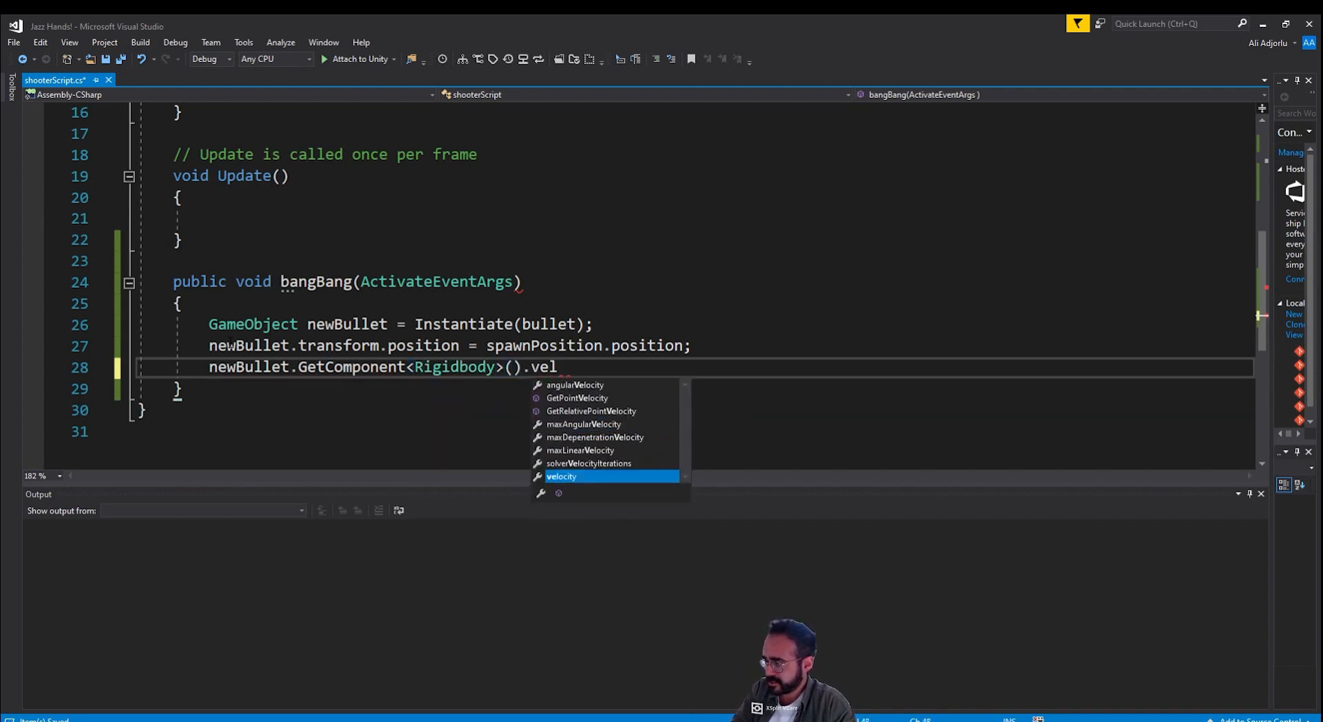
text(ocity =)
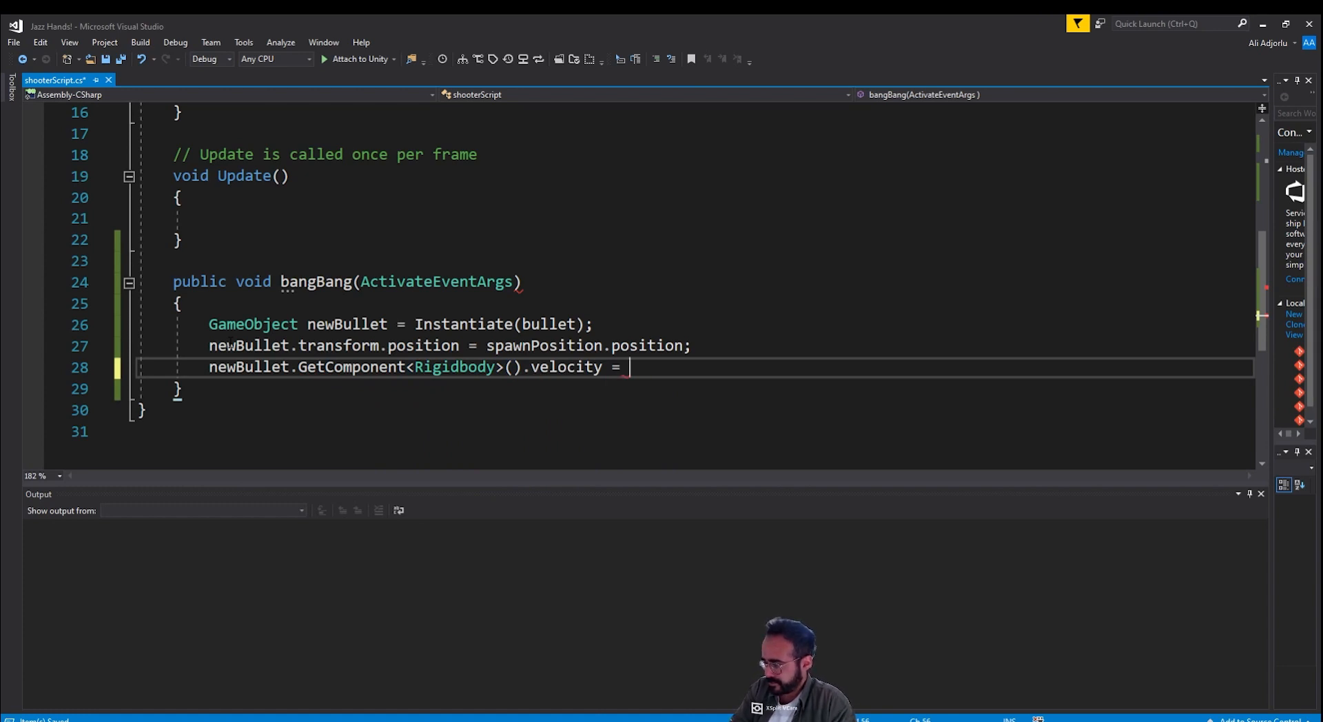
text( bul)
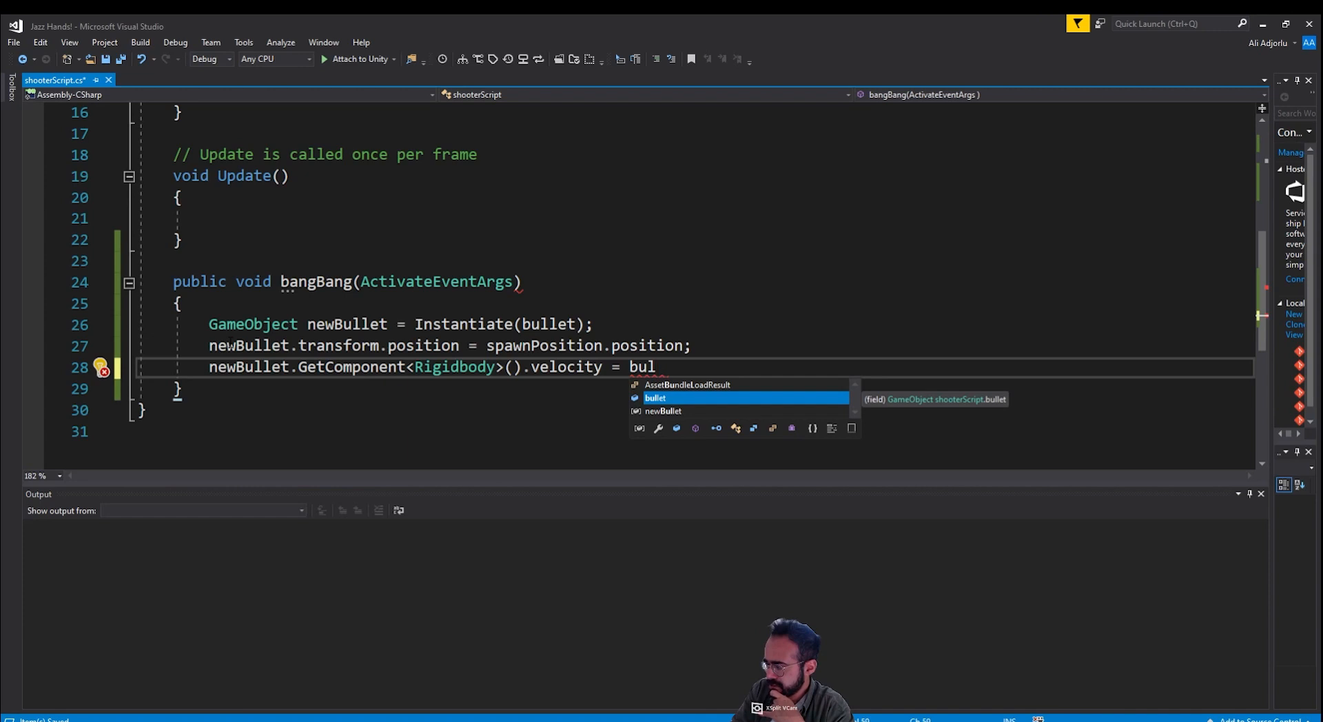
key(BackSpace)
key(BackSpace)
key(BackSpace)
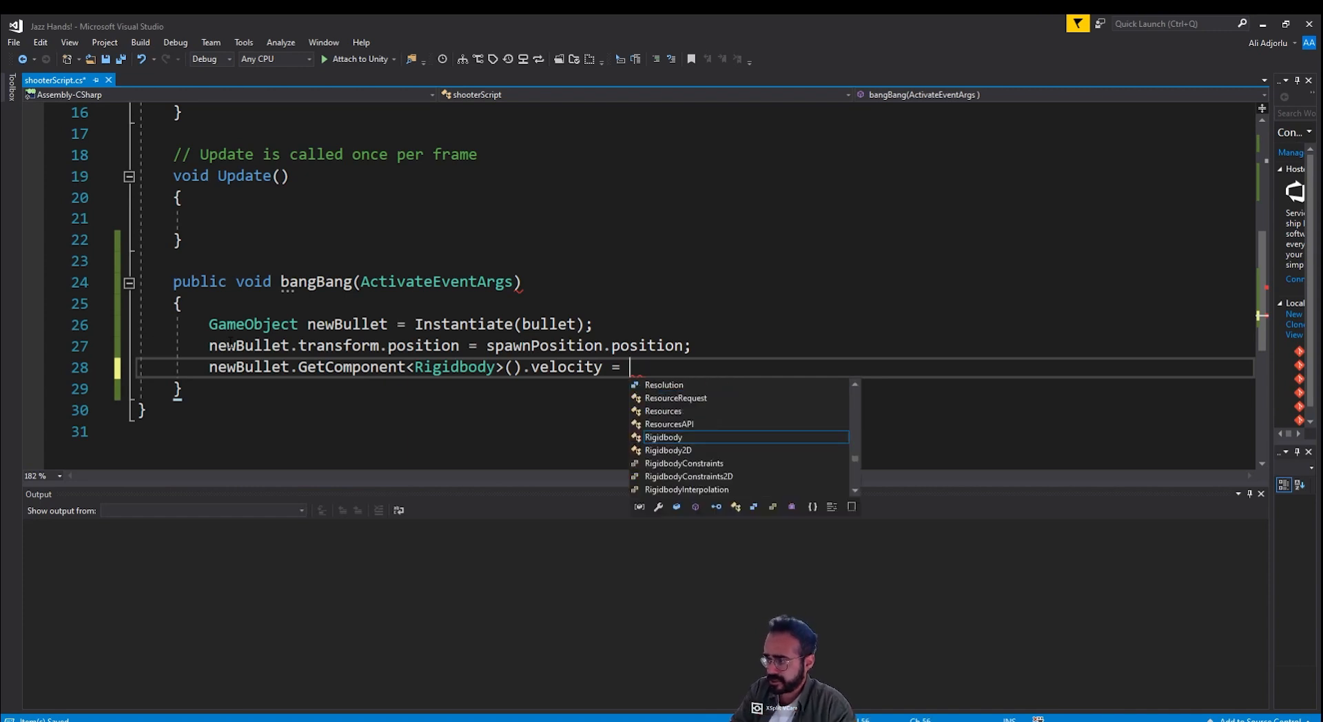
text(newBullet)
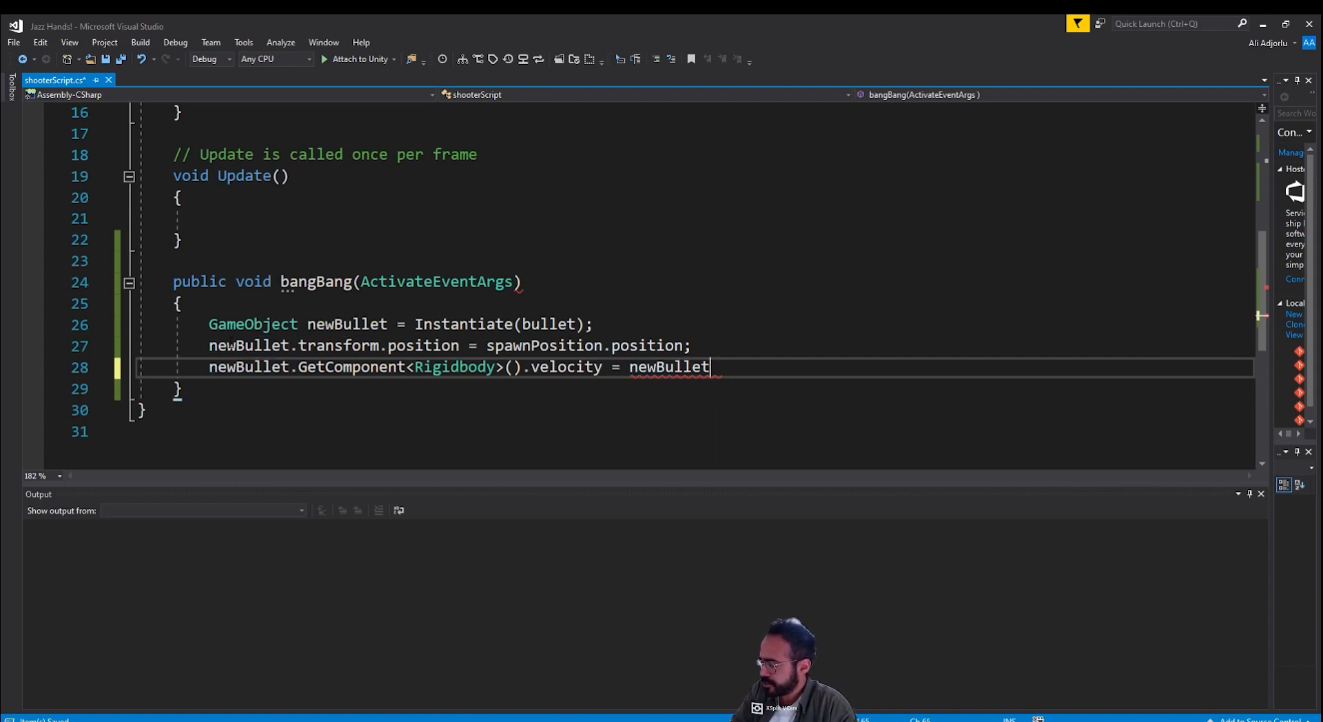
text(.)
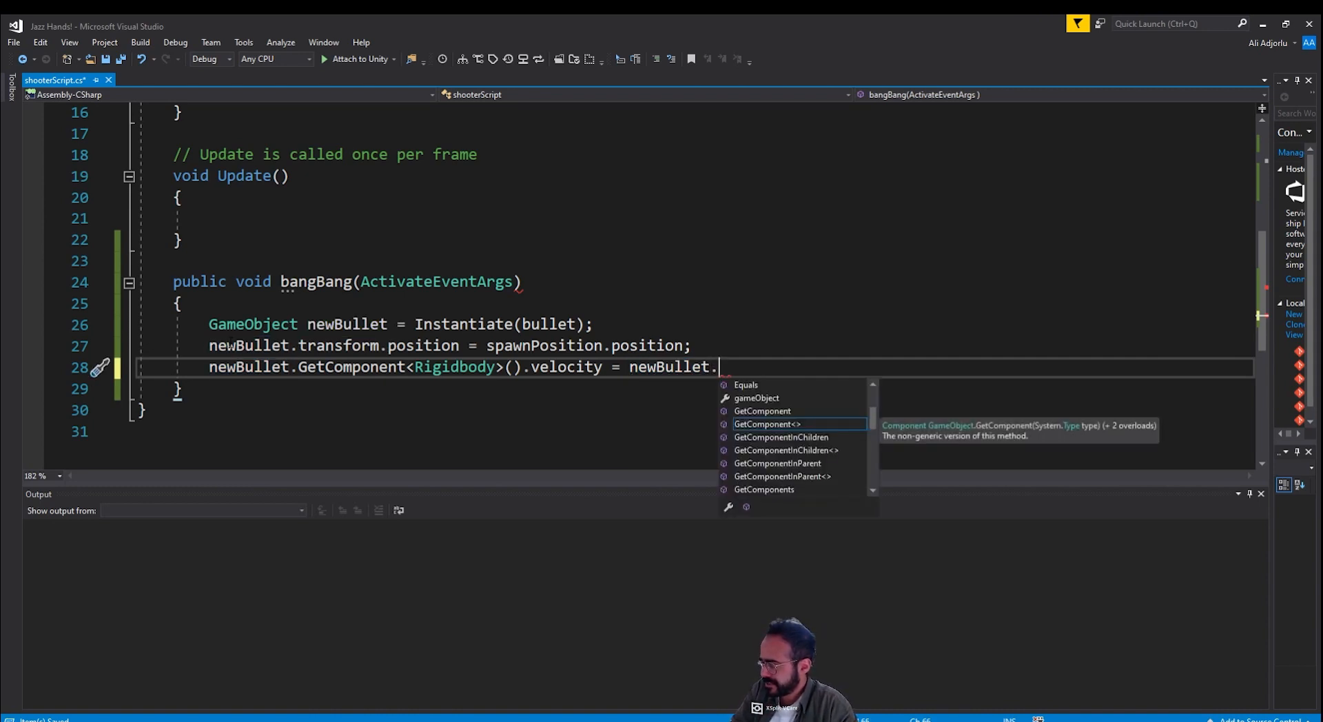
text(forw)
key(BackSpace)
key(BackSpace)
key(BackSpace)
key(BackSpace)
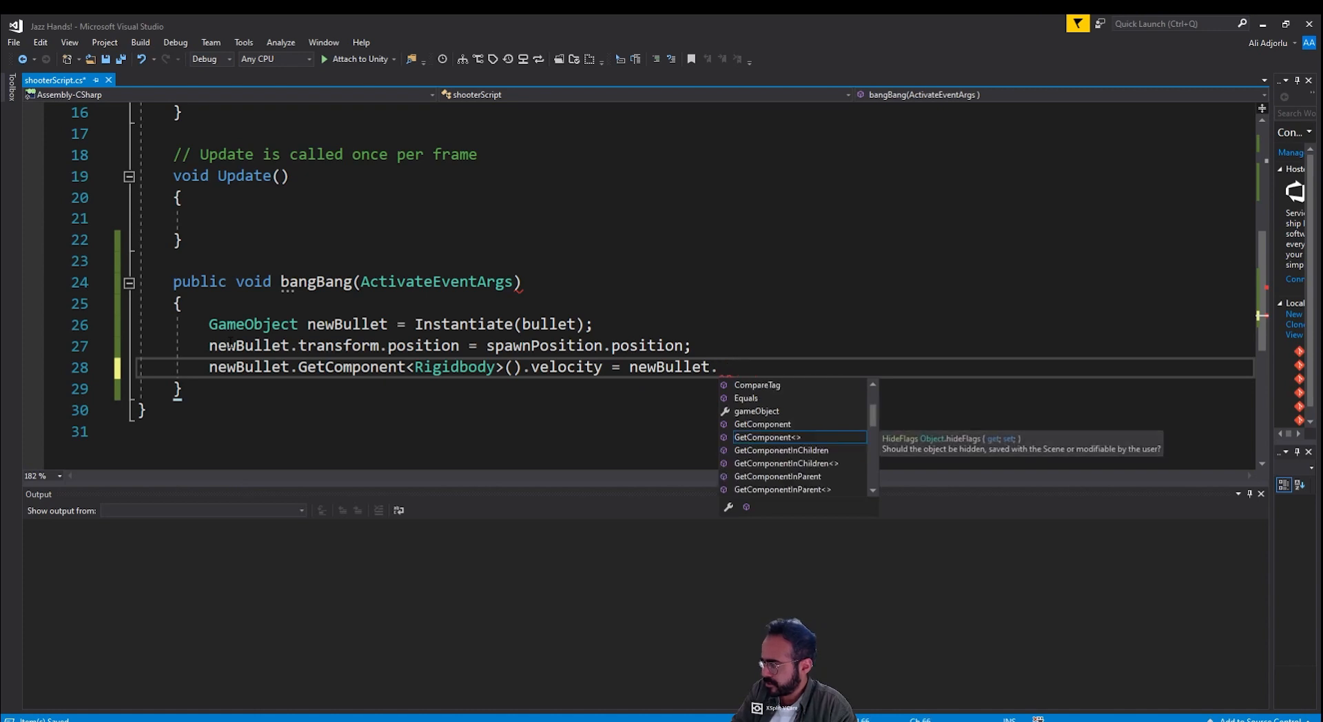
key(BackSpace)
text(.for)
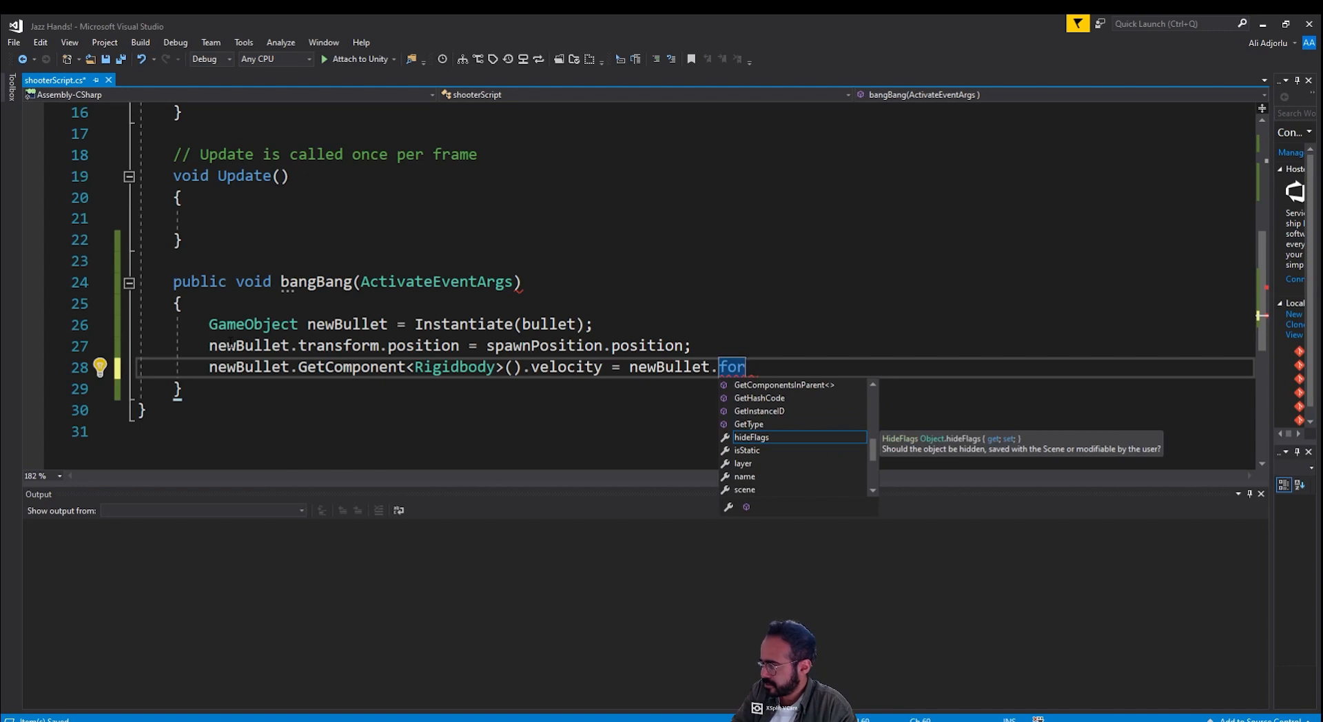
key(BackSpace)
key(BackSpace)
key(BackSpace)
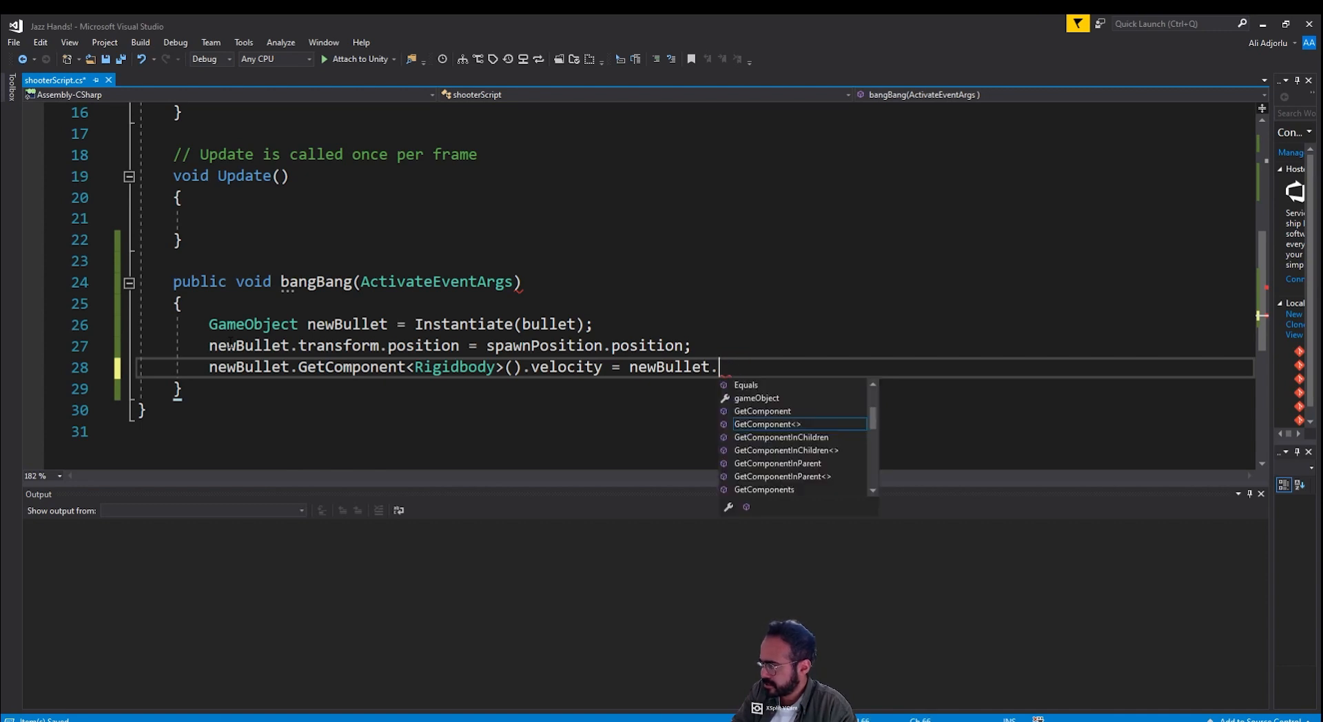
text(forw)
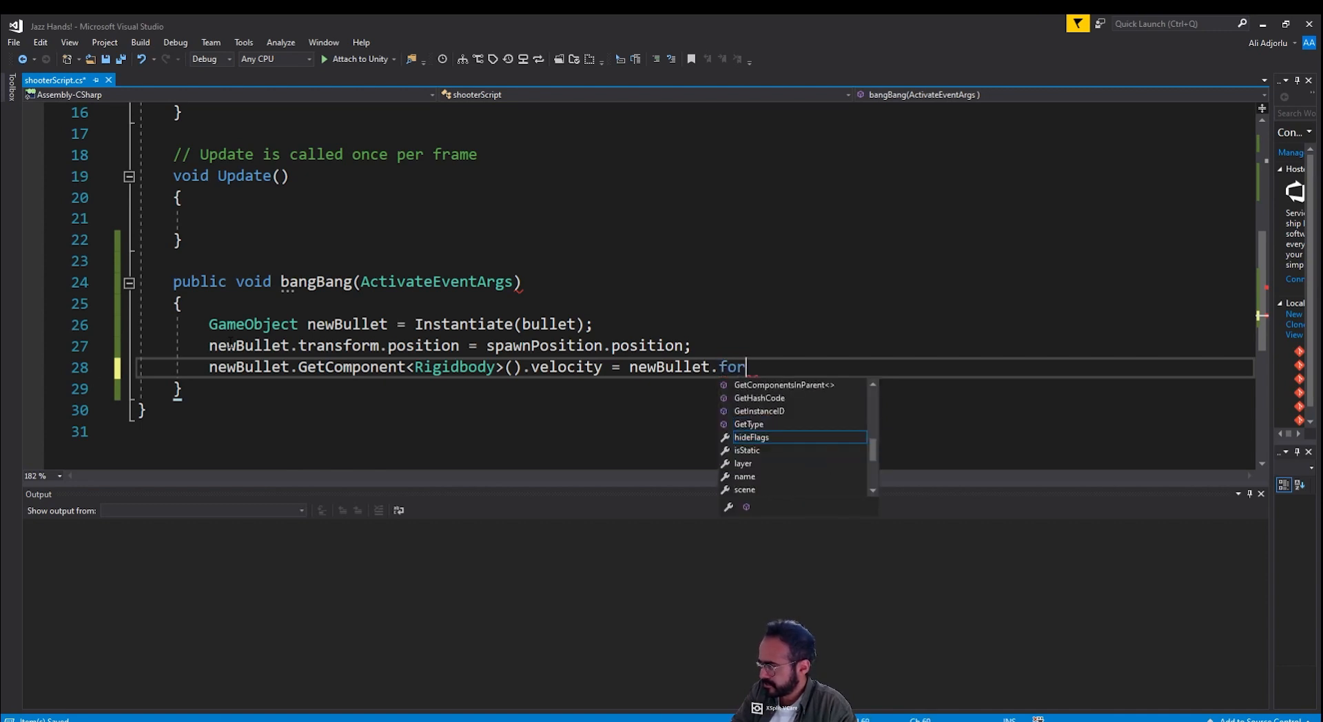
key(BackSpace)
key(BackSpace)
key(BackSpace)
key(BackSpace)
key(BackSpace)
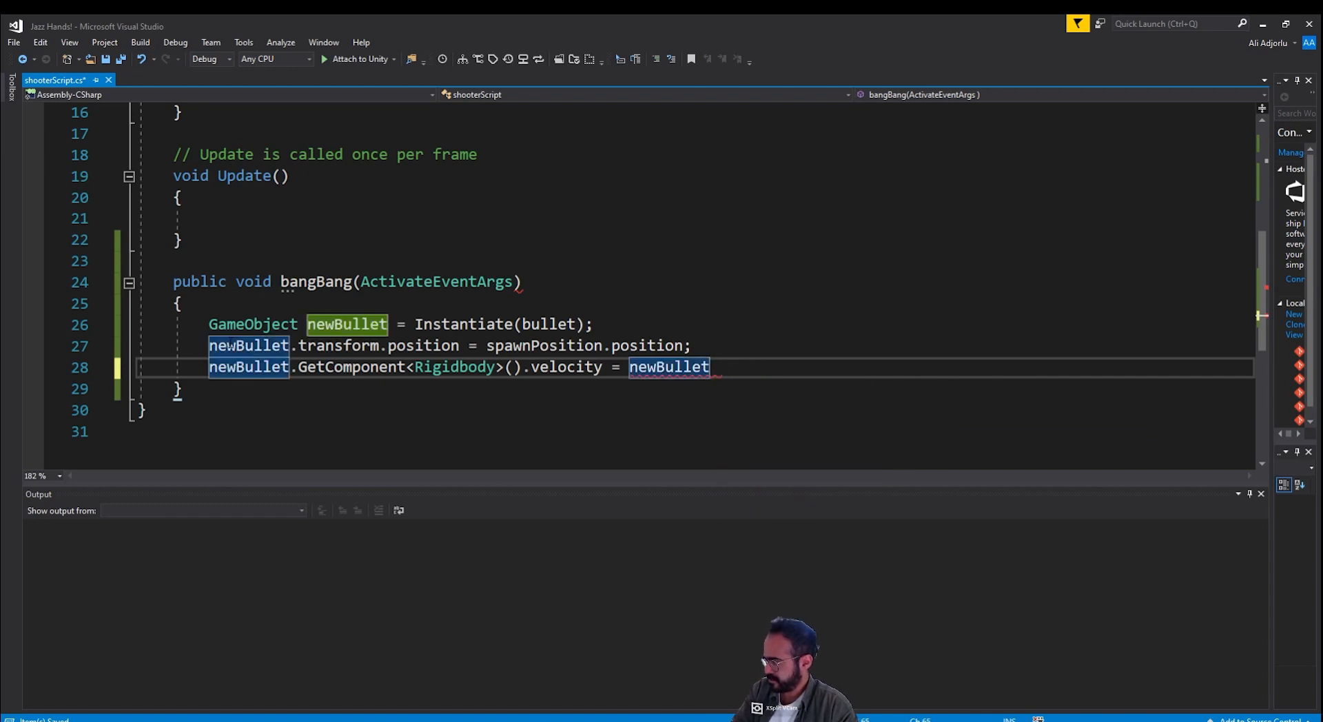
key(BackSpace)
key(BackSpace)
key(BackSpace)
key(BackSpace)
key(BackSpace)
key(BackSpace)
key(BackSpace)
key(BackSpace)
key(BackSpace)
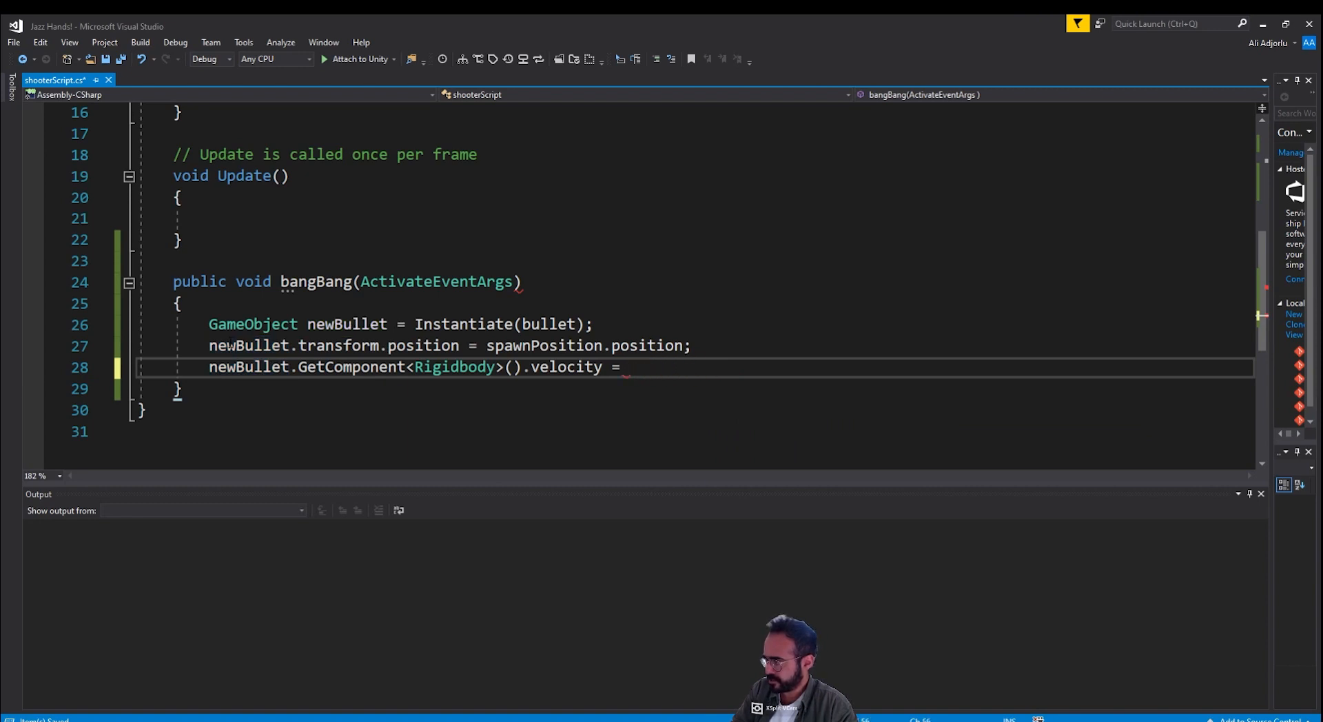
Step: Complete the velocity assignment in bangBang with spawnPosition.forward; and save the script
text(spawnPosition.for)
key(Tab)
text(;)
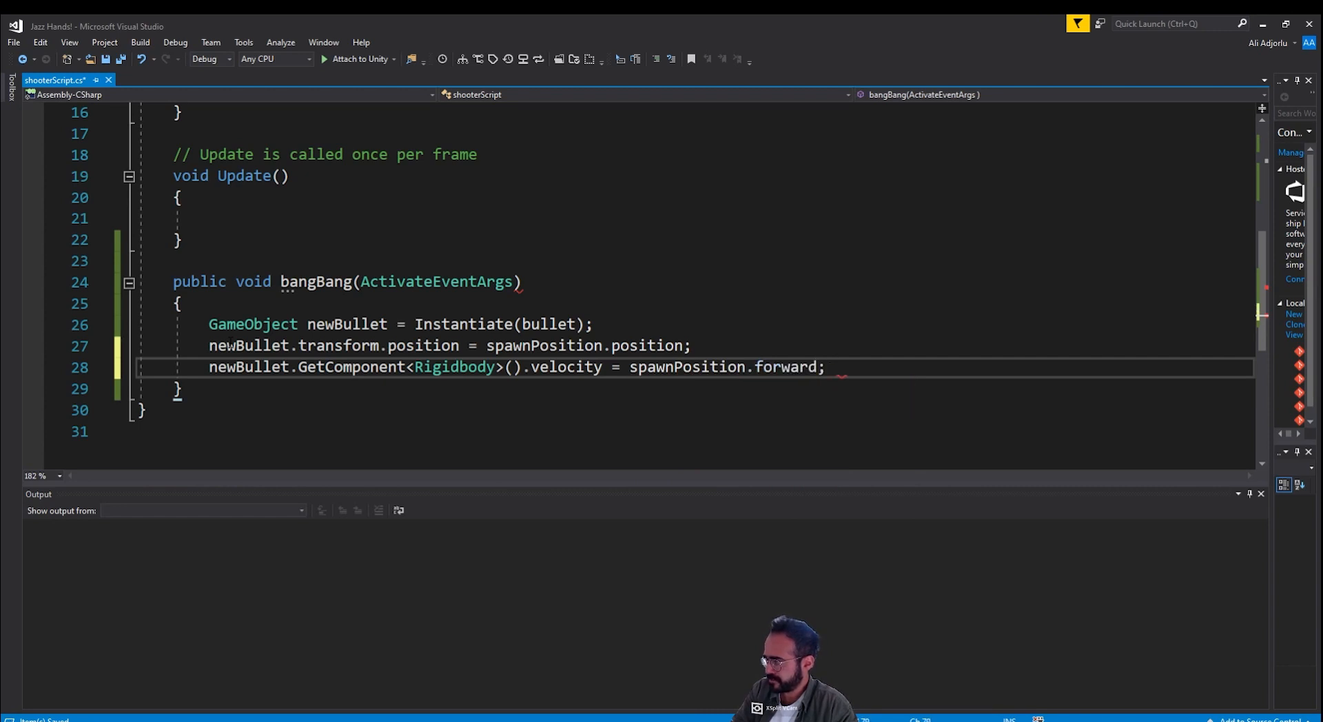
key(ctrl+s)
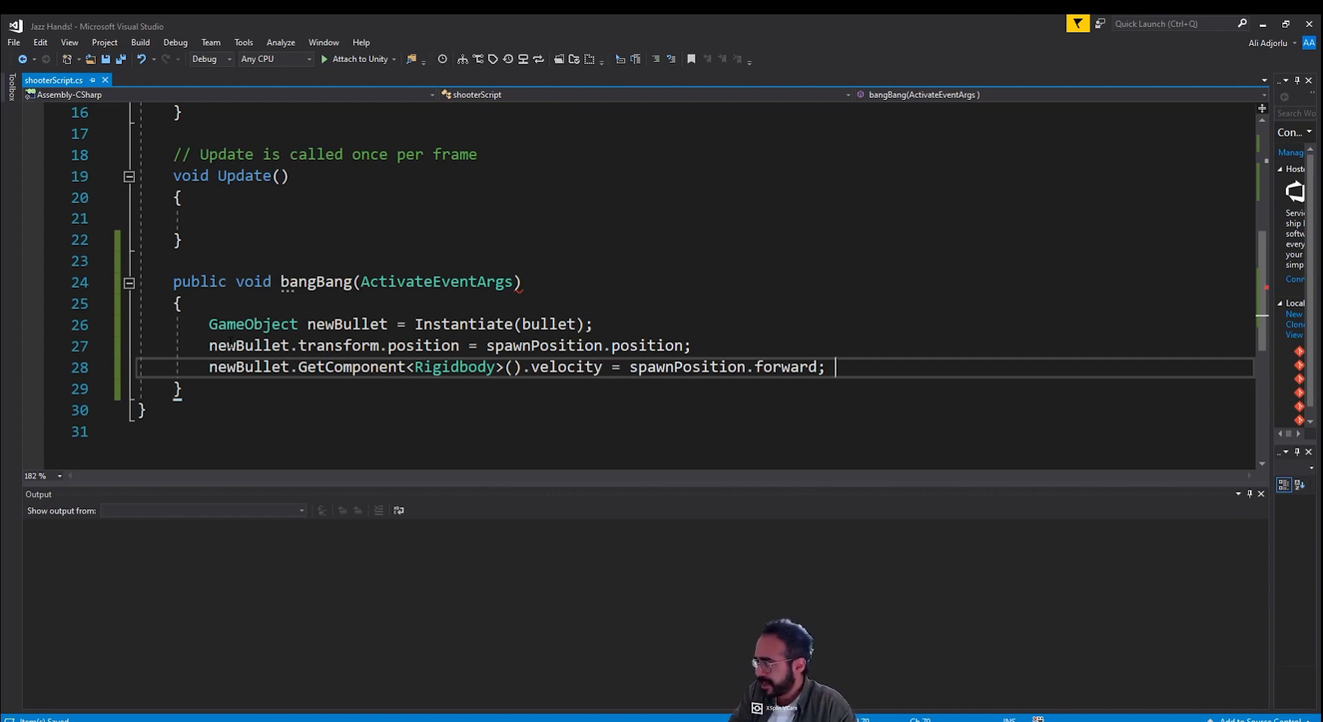
Step: Name the ActivateEventArgs parameter of the bangBang method arg
scroll(764, 331, up, 5)
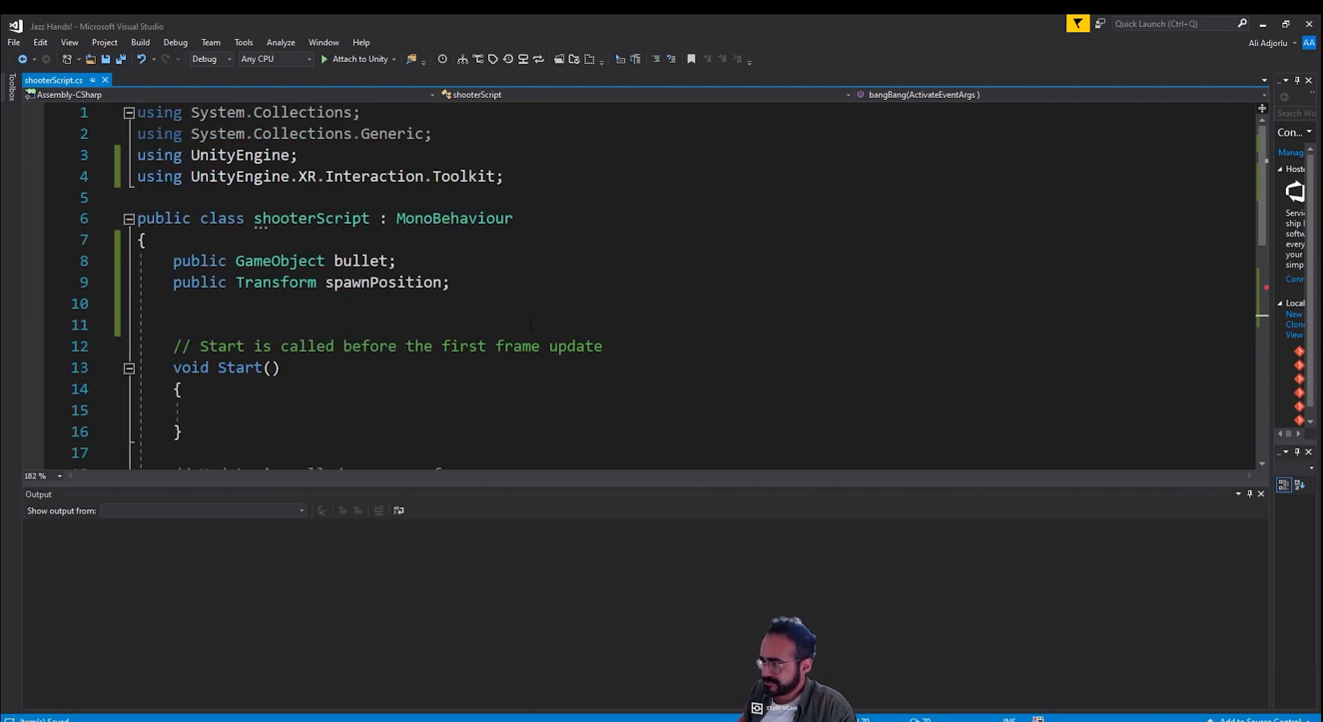
scroll(531, 325, down, 6)
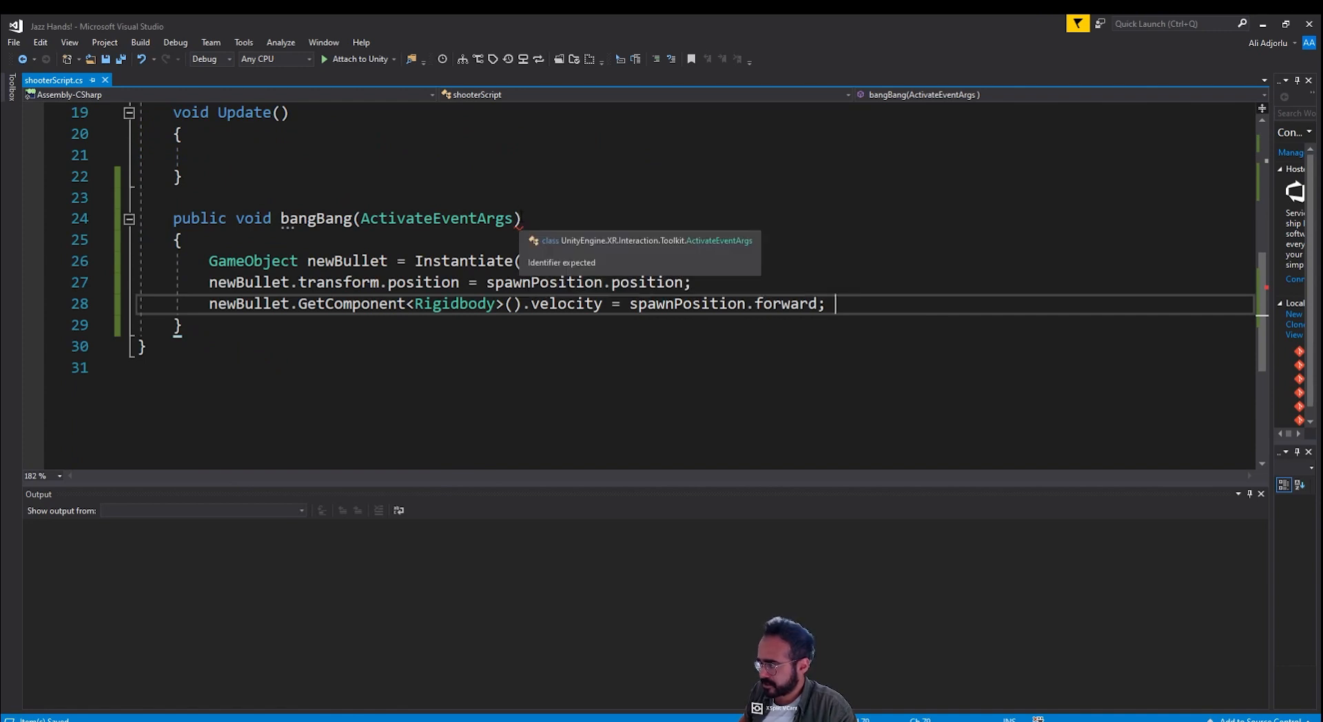
scroll(521, 215, up, 5)
scroll(521, 217, down, 4)
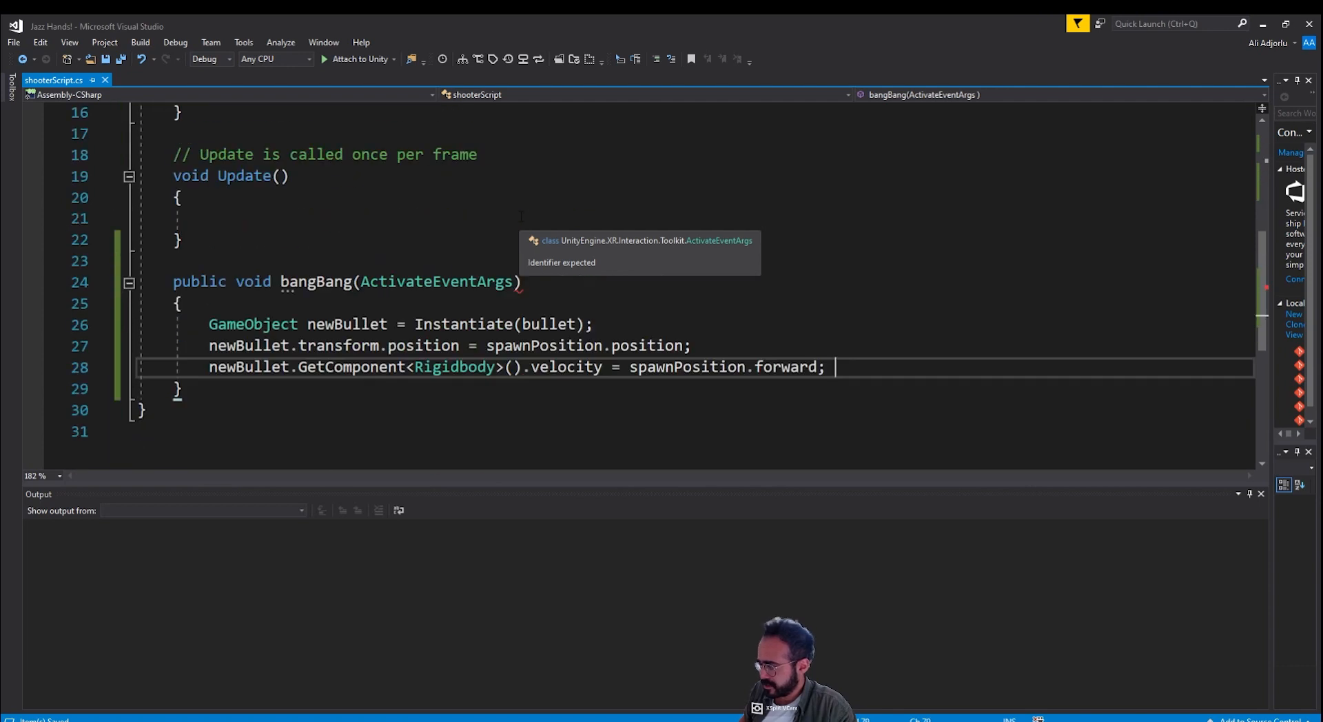
click(518, 281)
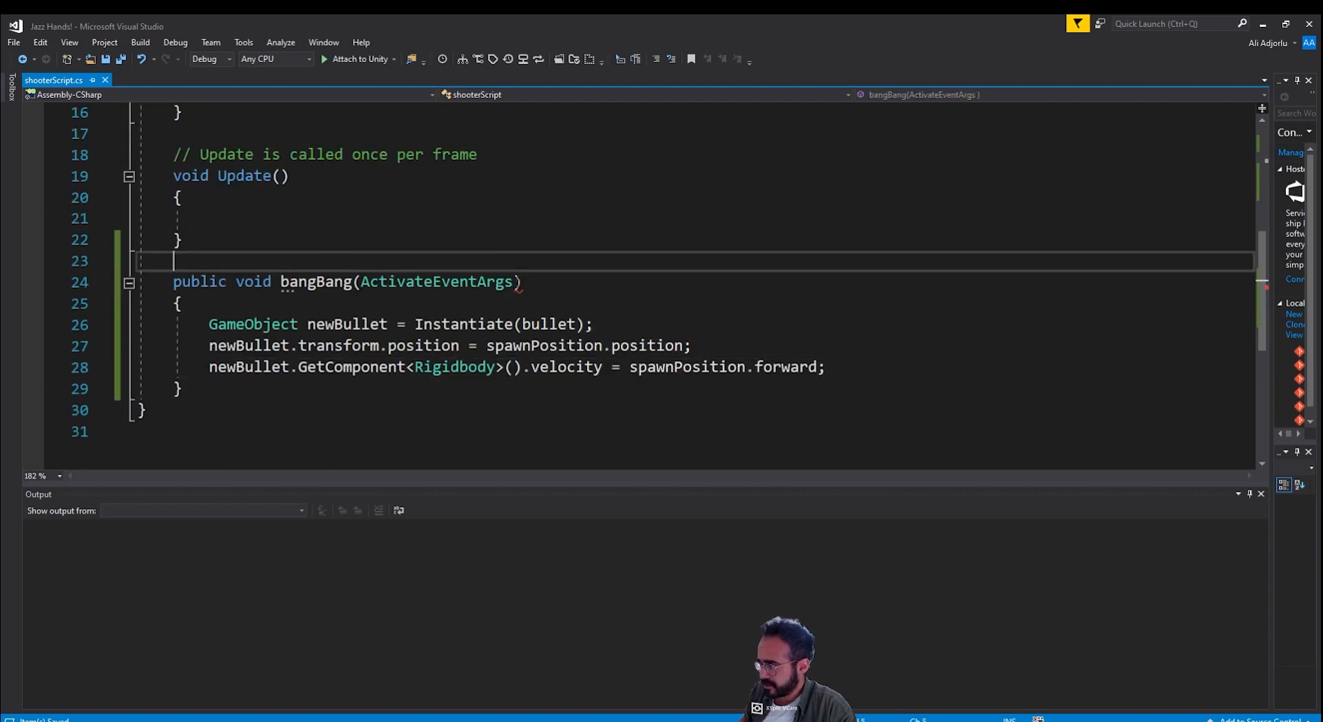
text(argh)
key(BackSpace)
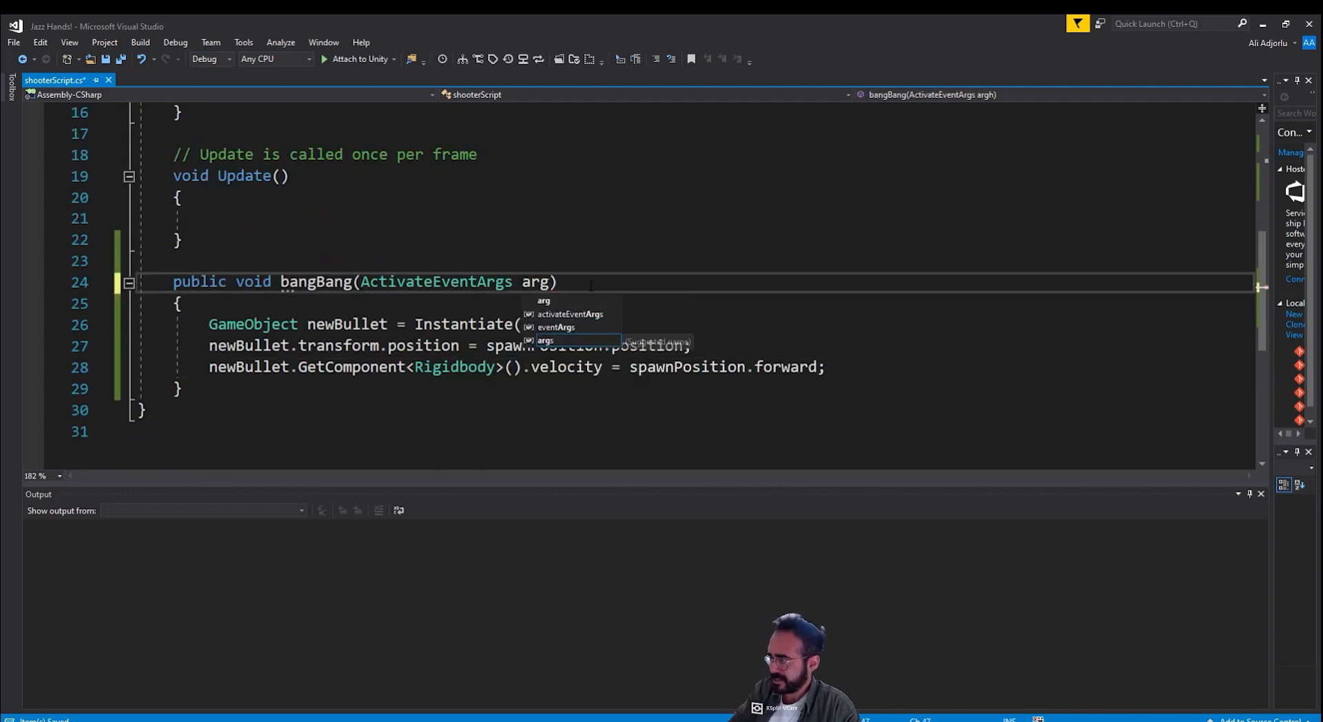
key(Escape)
Step: Declare private float bulletSpeed = 10; on the empty line above the Start comment and save the script
scroll(635, 329, up, 2)
click(636, 305)
scroll(636, 329, down, 3)
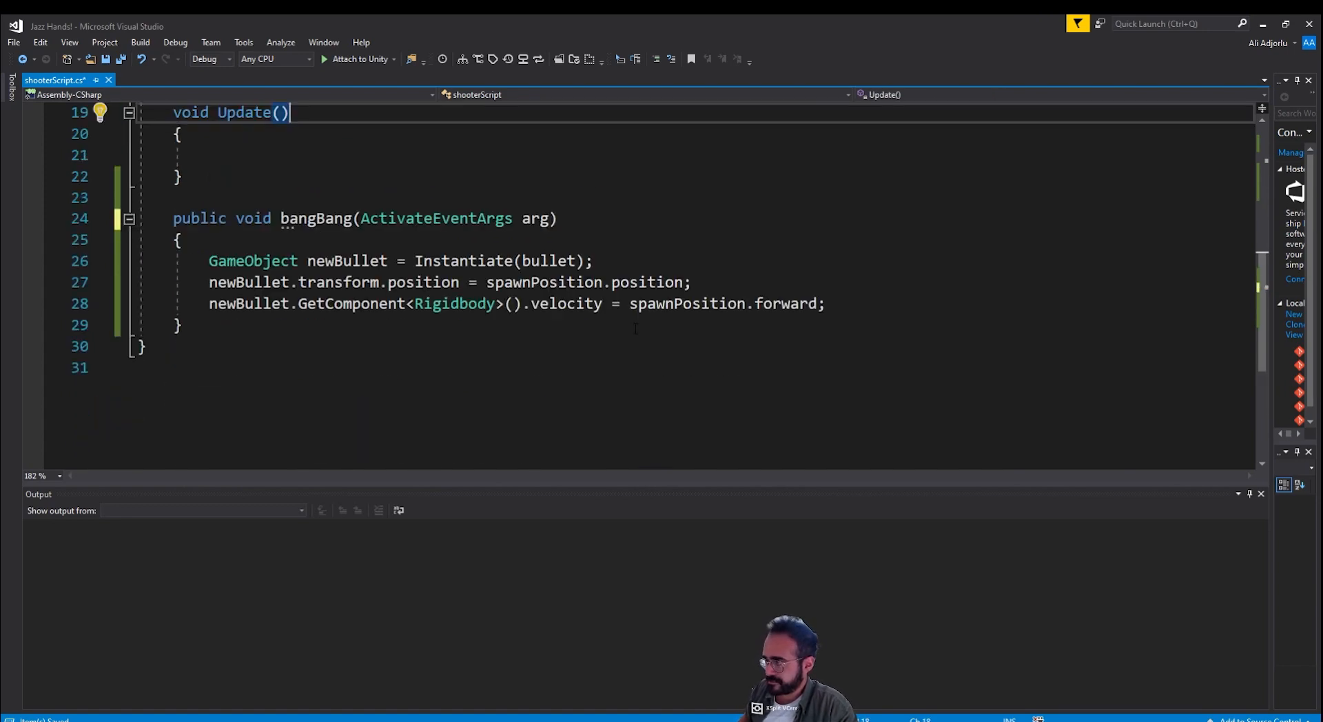
scroll(635, 329, up, 6)
scroll(495, 325, down, 5)
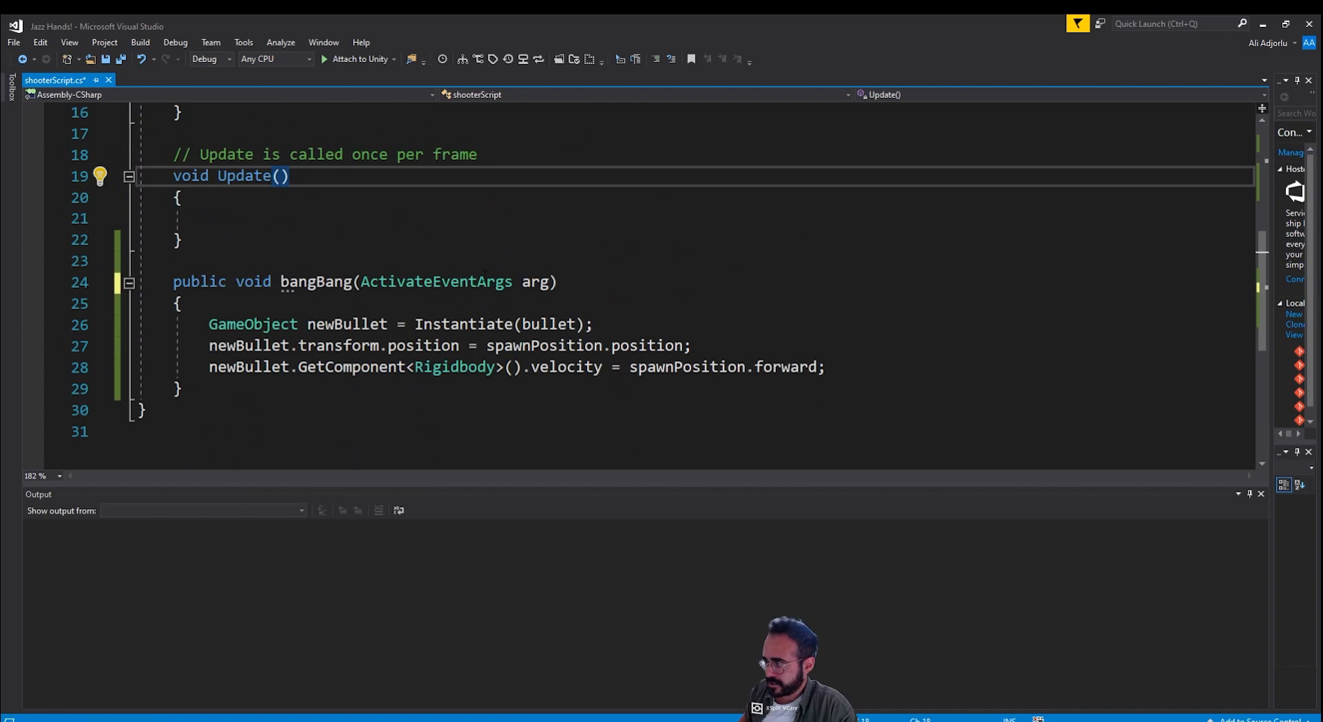
scroll(468, 310, up, 4)
scroll(453, 301, down, 1)
click(373, 200)
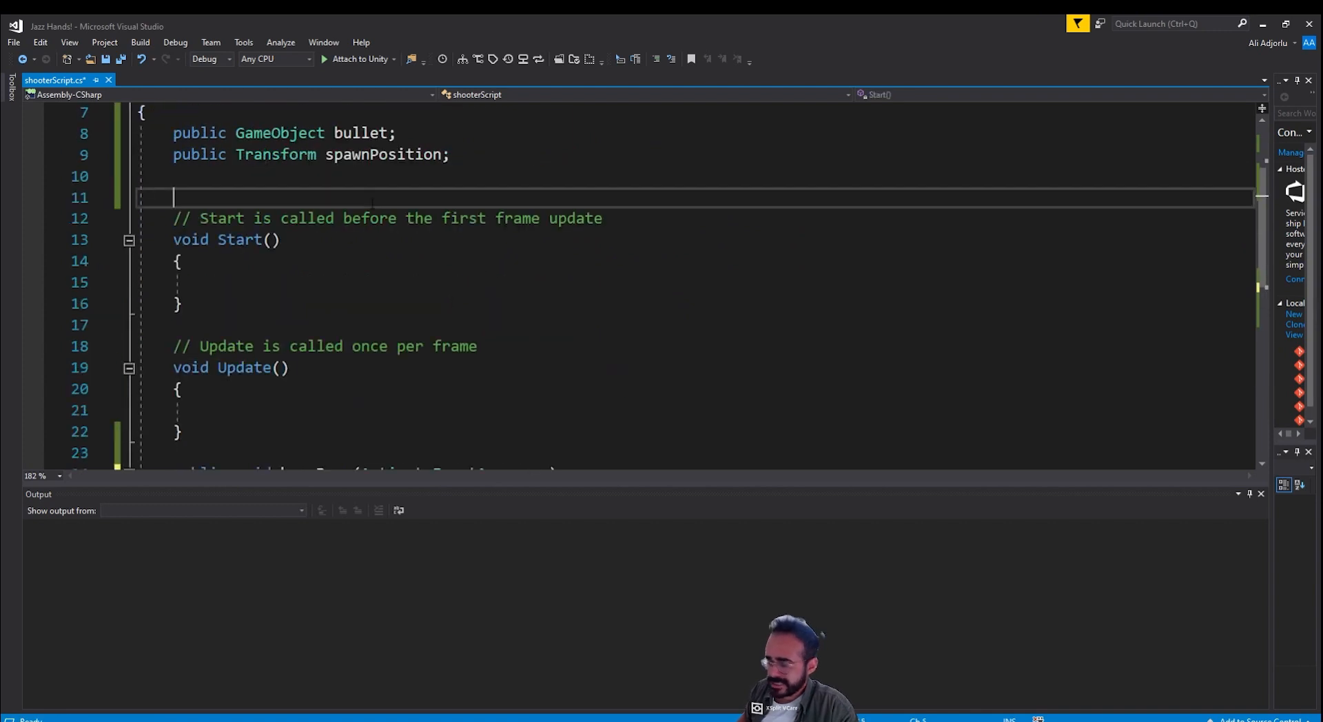
text(private float sp)
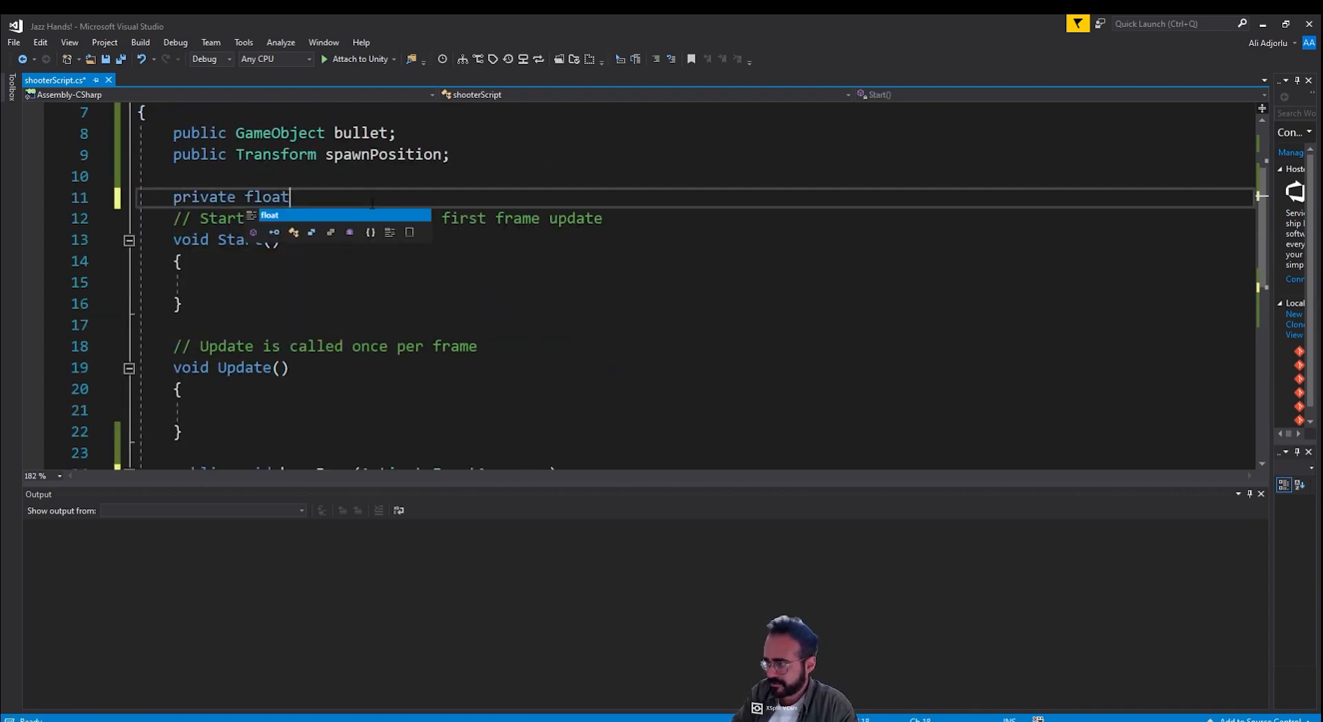
key(BackSpace)
key(BackSpace)
text(b)
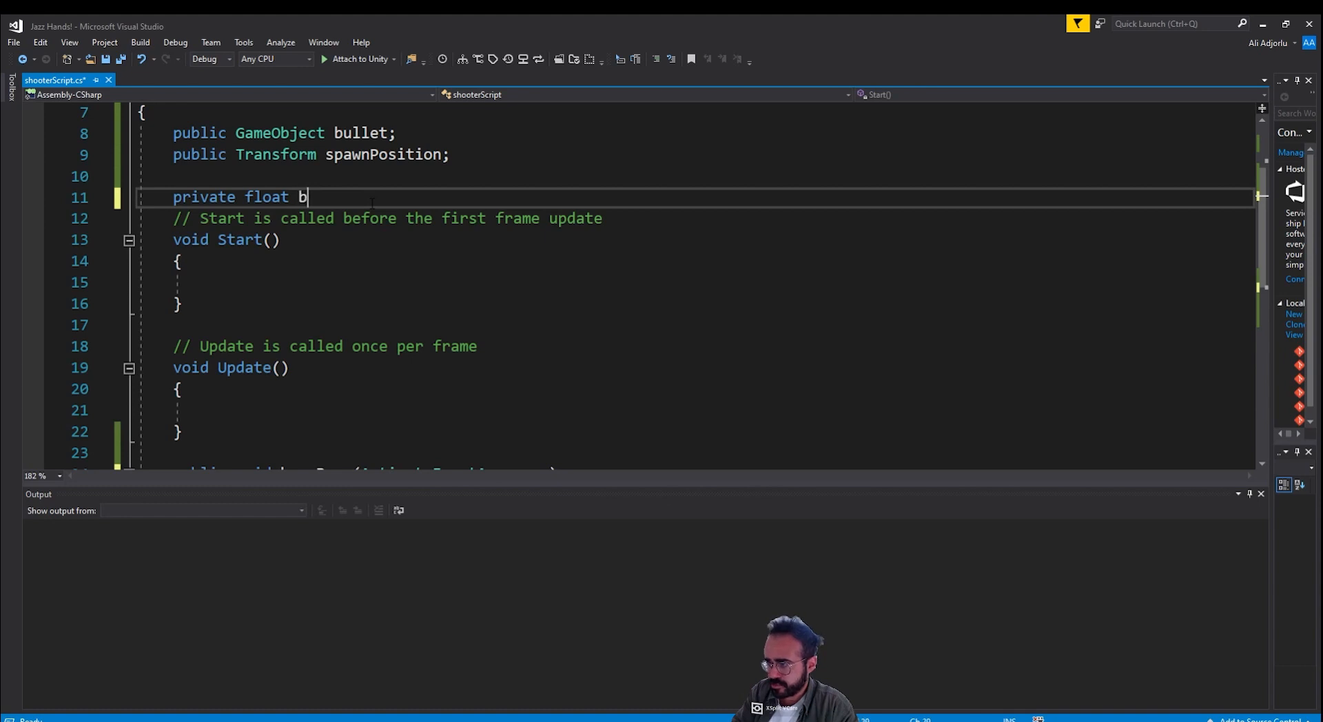
text(ulletSpeed = 10;)
key(ctrl+s)
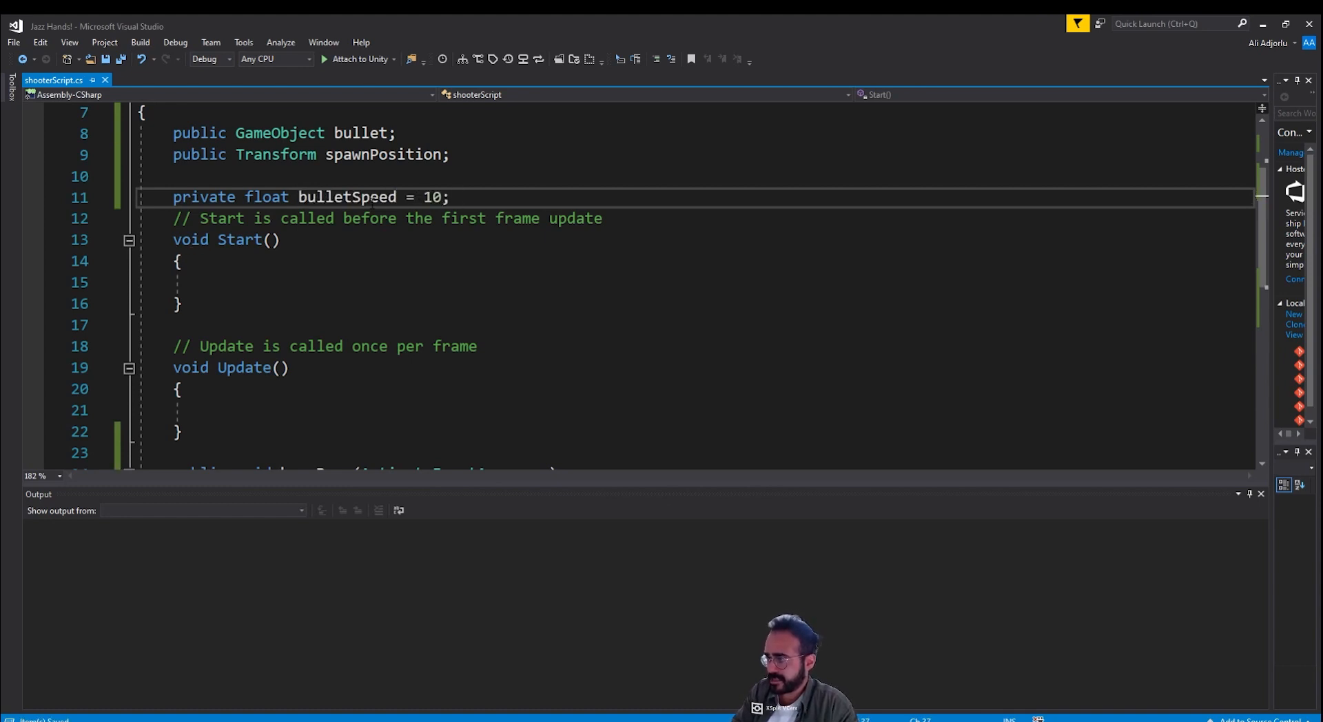
scroll(551, 414, down, 2)
scroll(552, 413, up, 4)
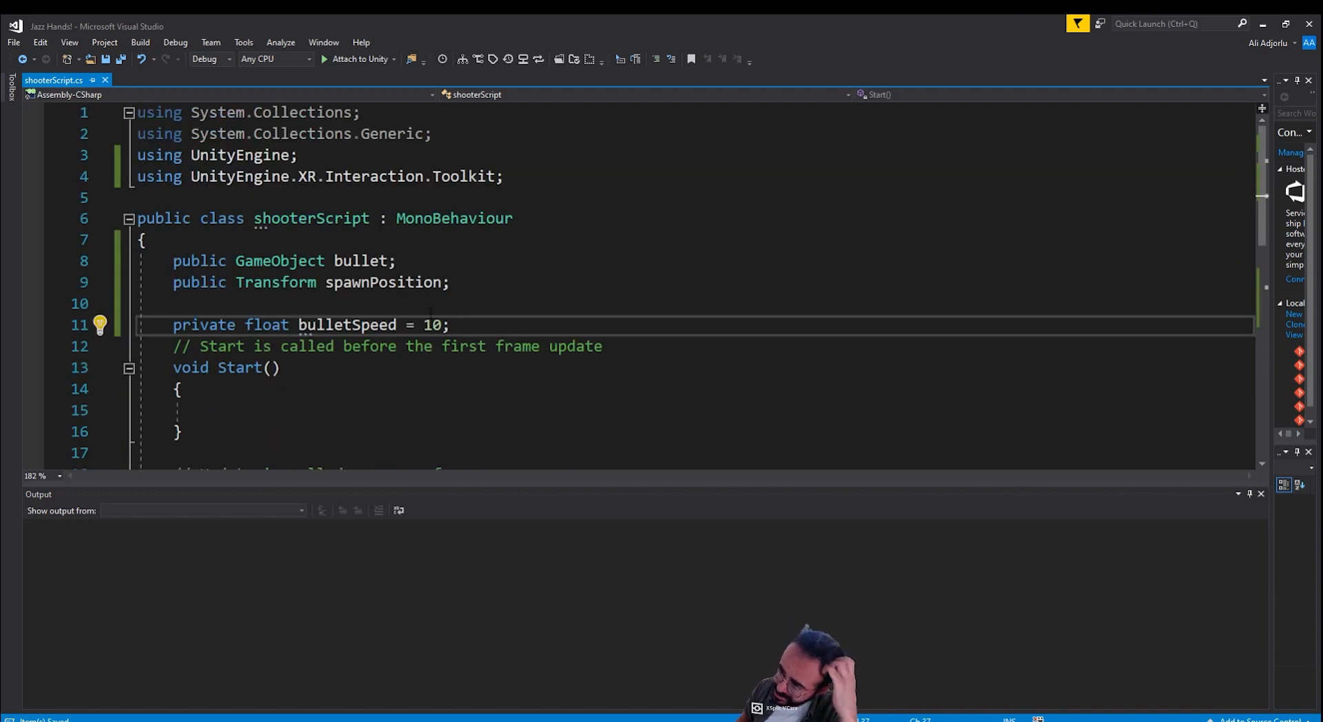
scroll(491, 306, down, 2)
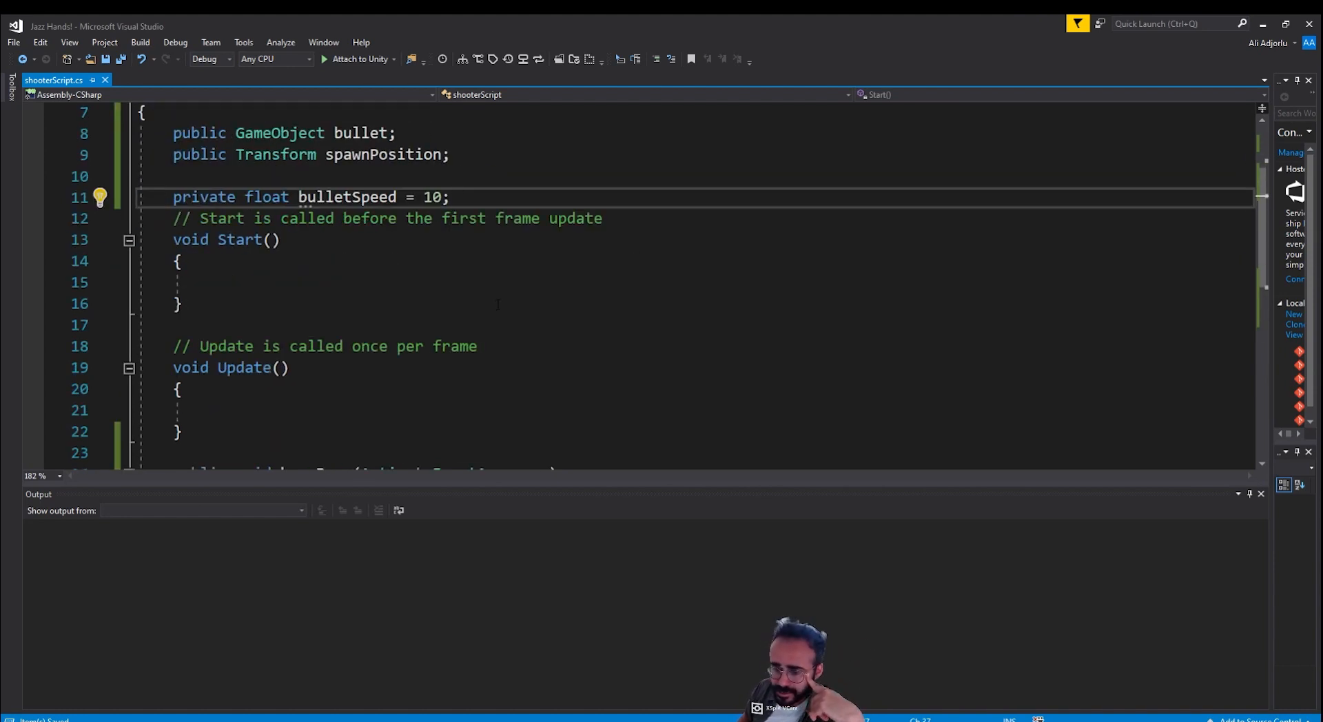
scroll(505, 306, down, 4)
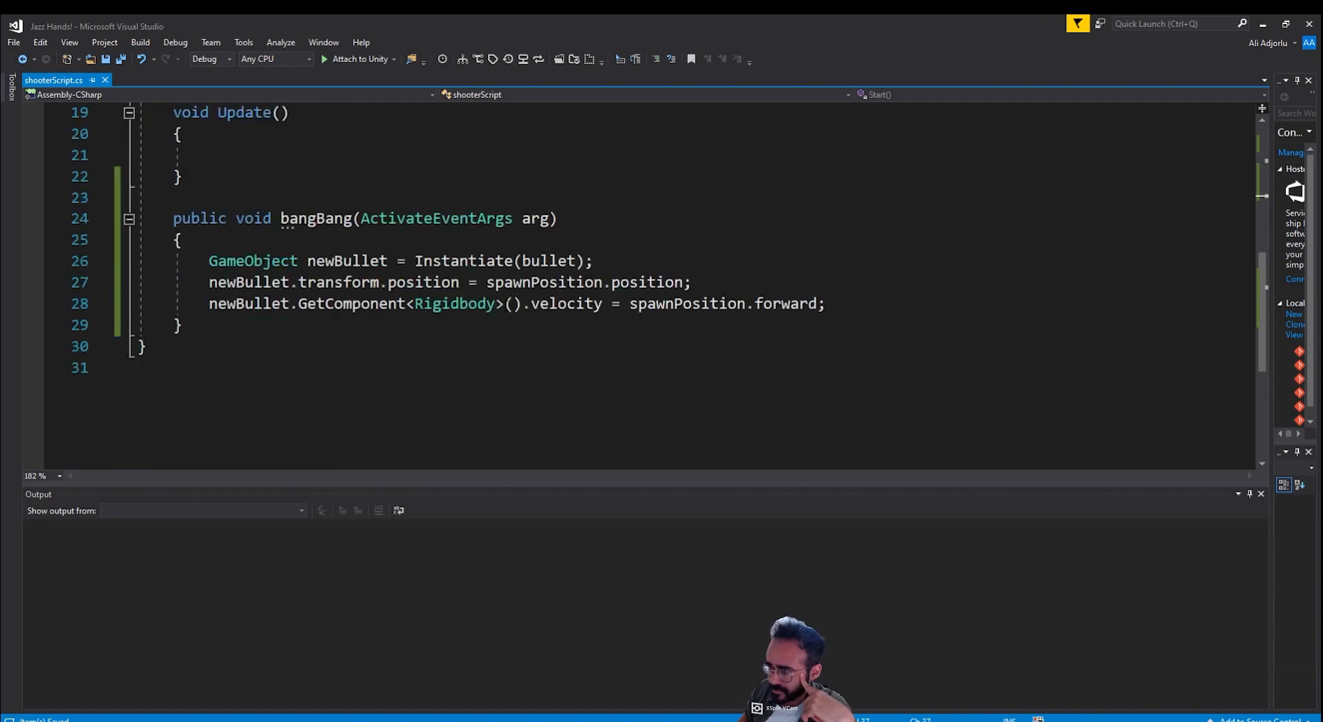
click(846, 310)
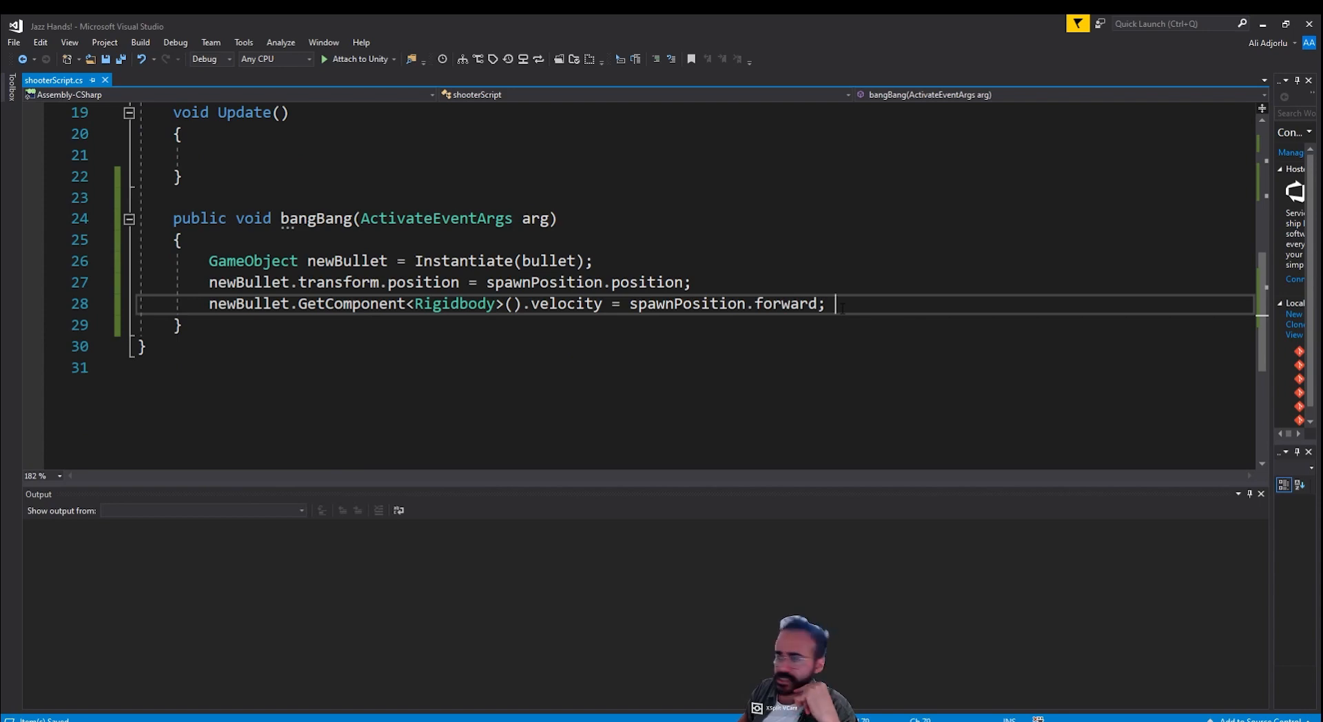
Step: Switch to Unity, test the gun by running the scene in Play mode, stop it and check theGunners' components
click(1265, 24)
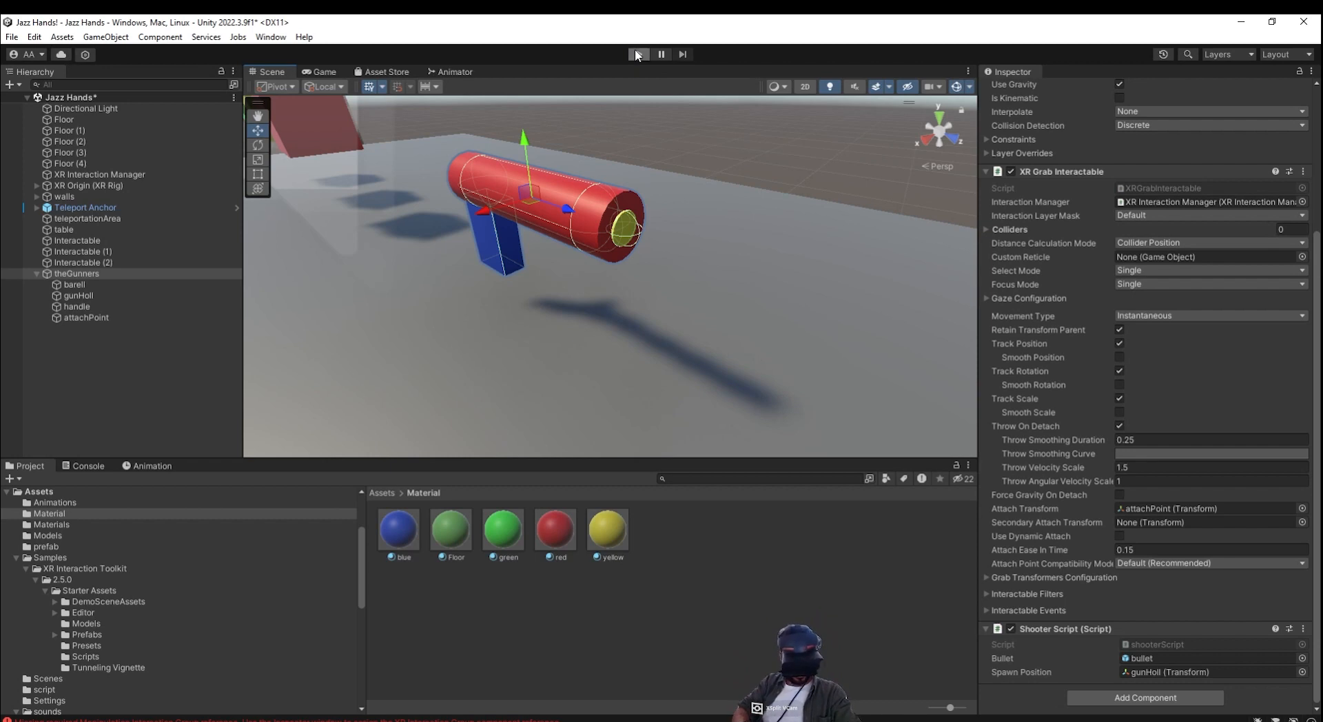
click(638, 55)
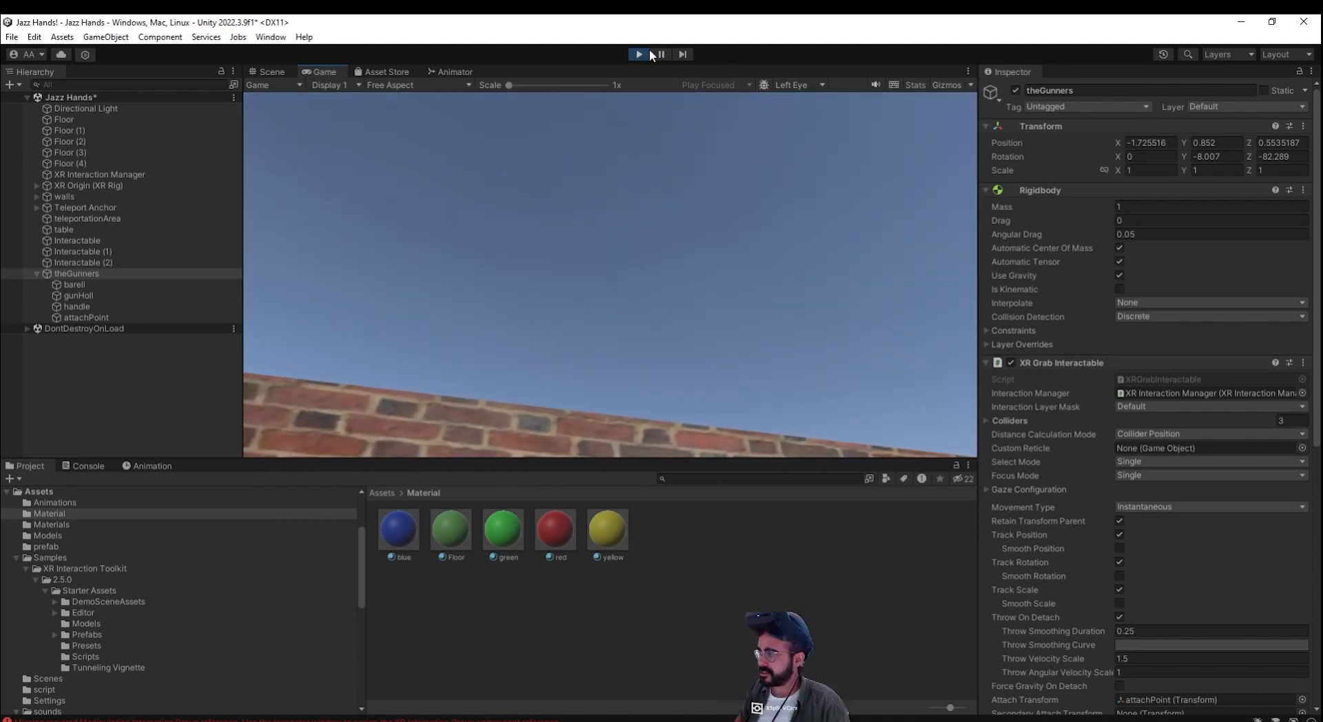
click(640, 55)
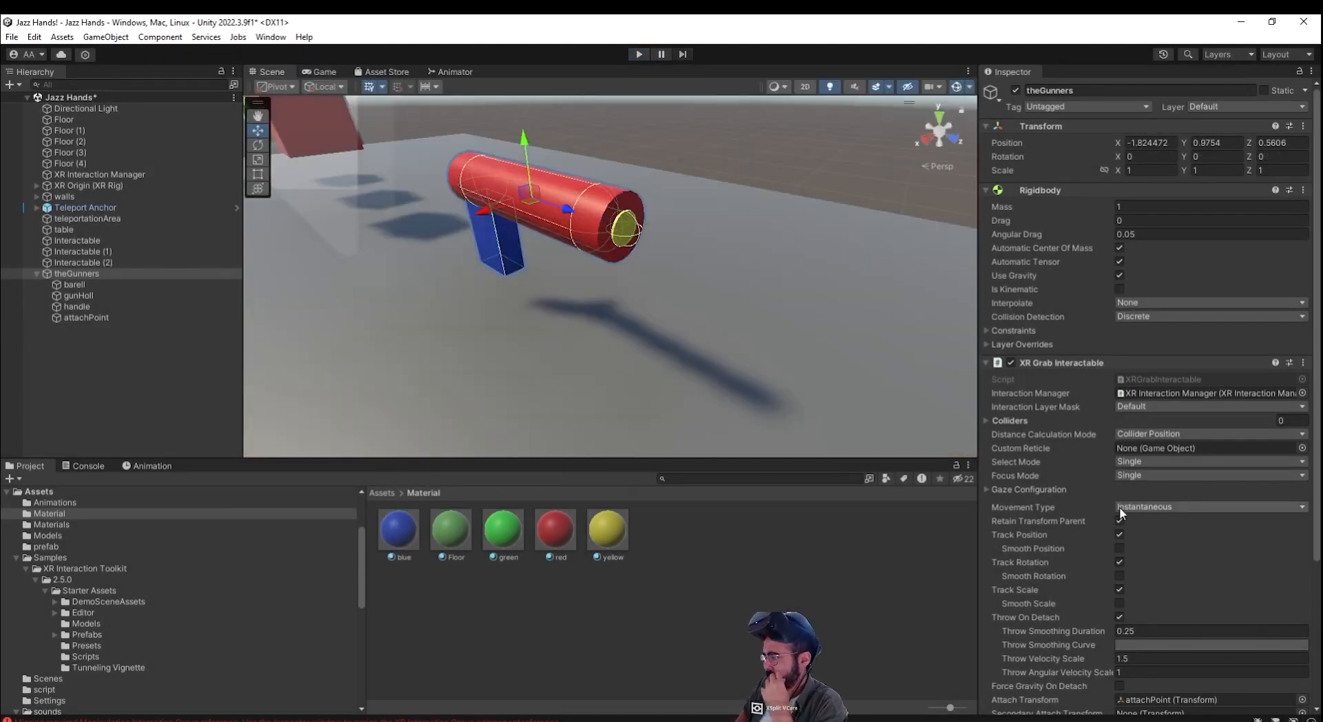
scroll(1126, 511, down, 5)
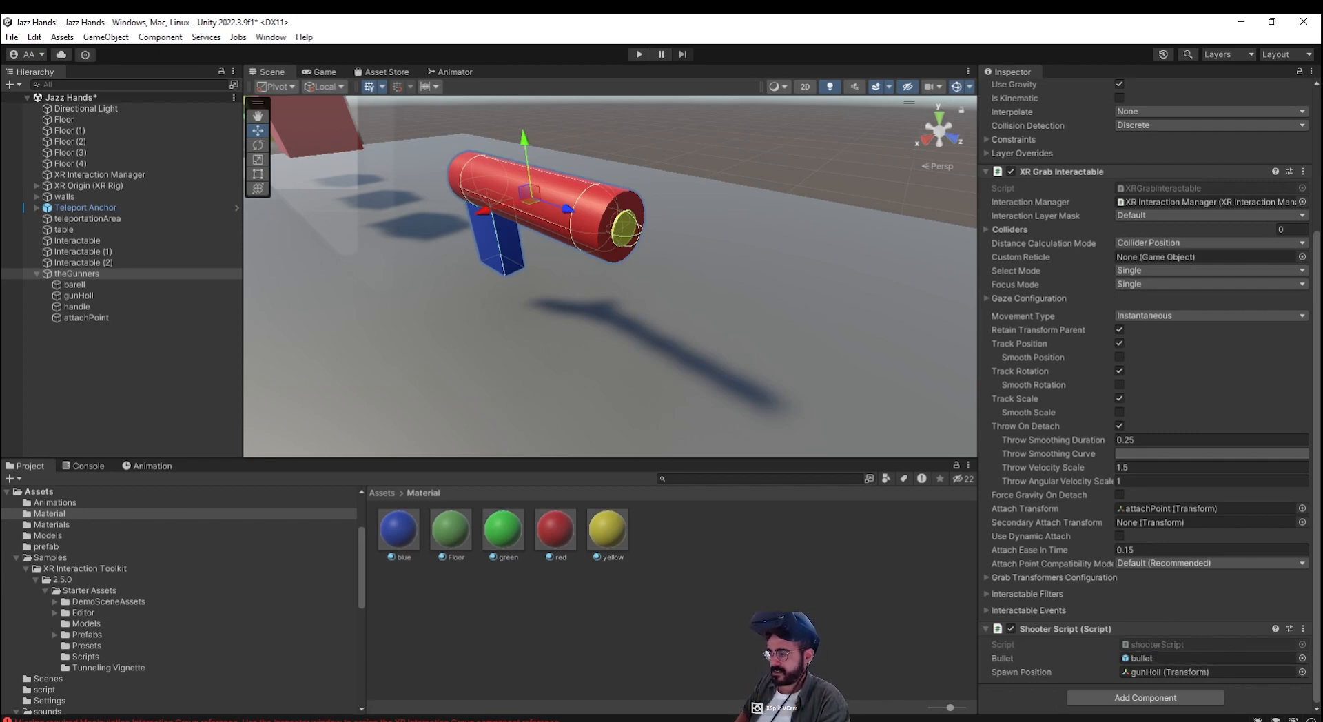
Step: Switch to shooterScript in Visual Studio and begin a variable declaration of type XRGrabInteractable in the empty Start body
key(alt+Tab)
scroll(617, 361, up, 5)
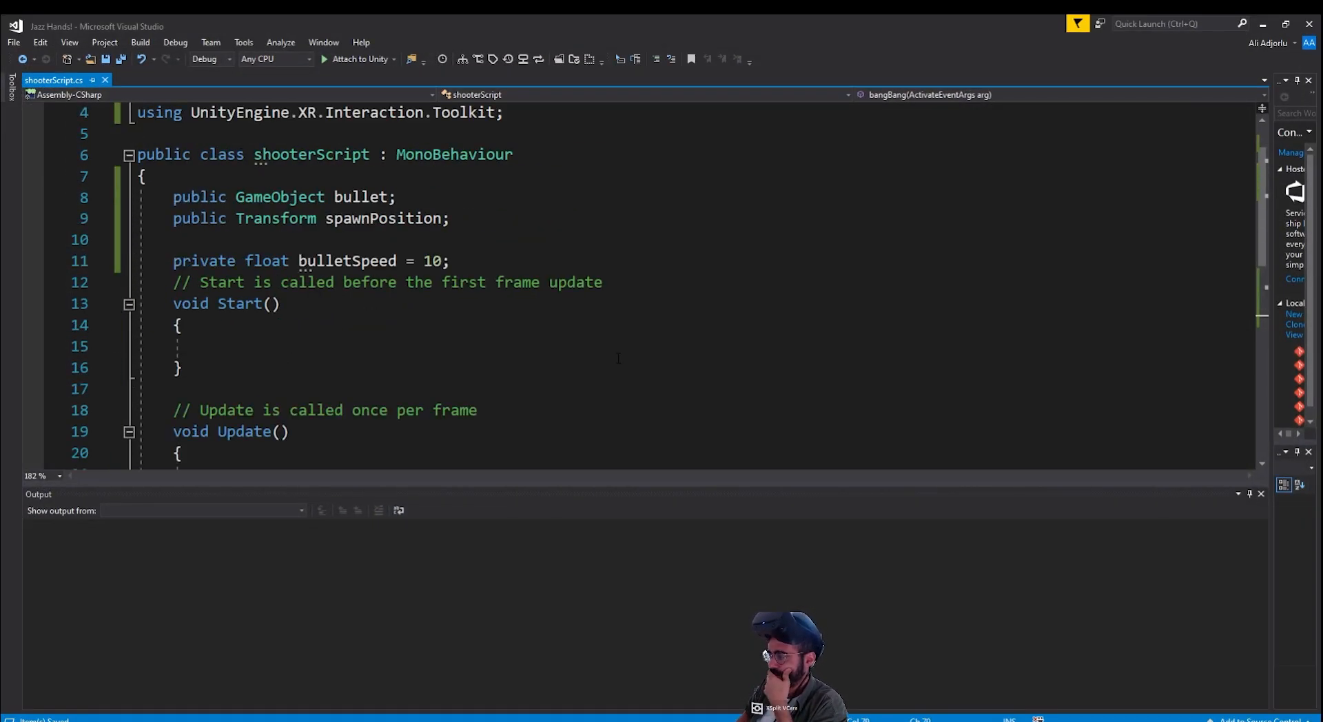
click(366, 336)
click(367, 340)
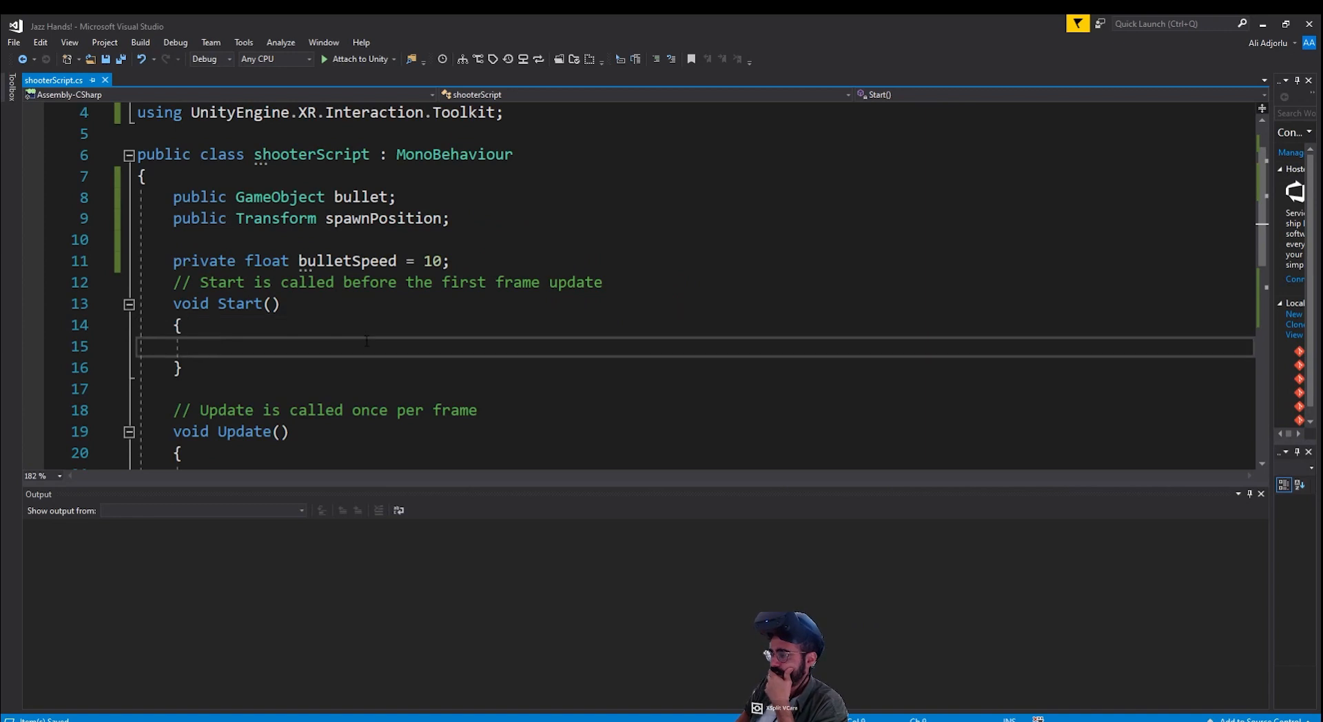
scroll(365, 352, down, 5)
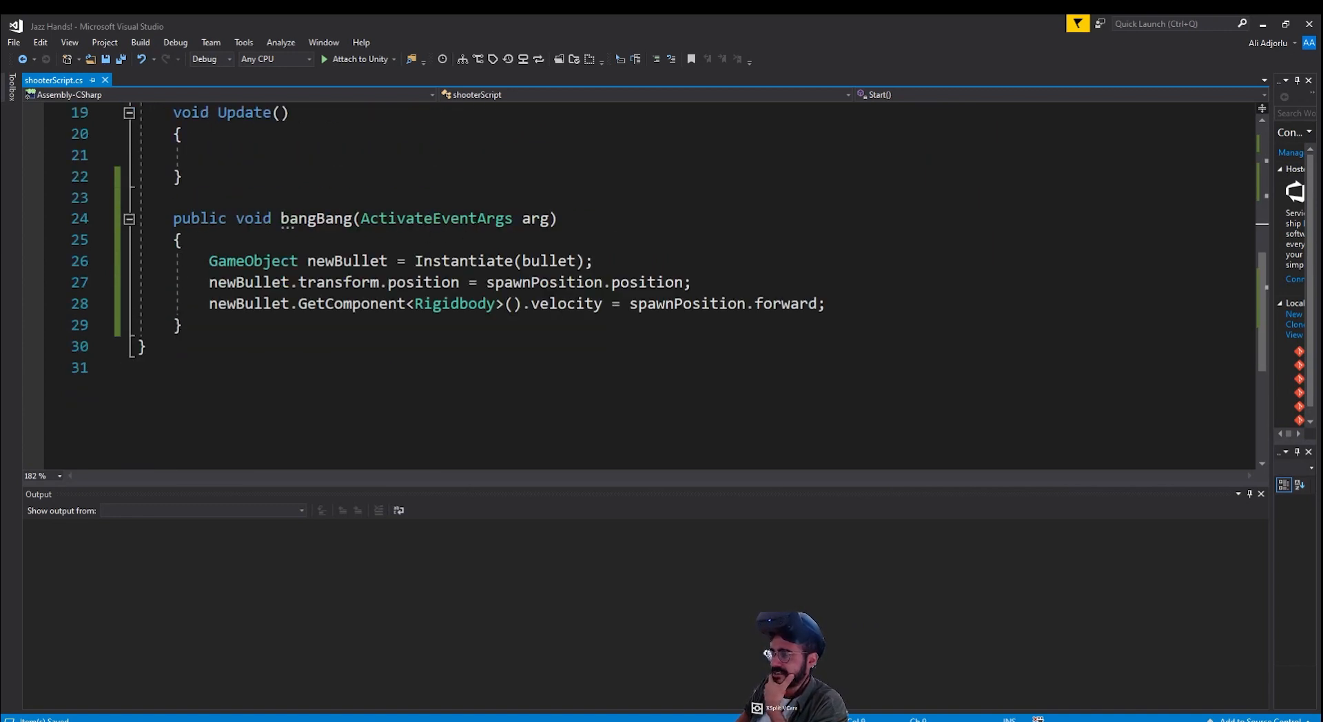
scroll(422, 239, up, 2)
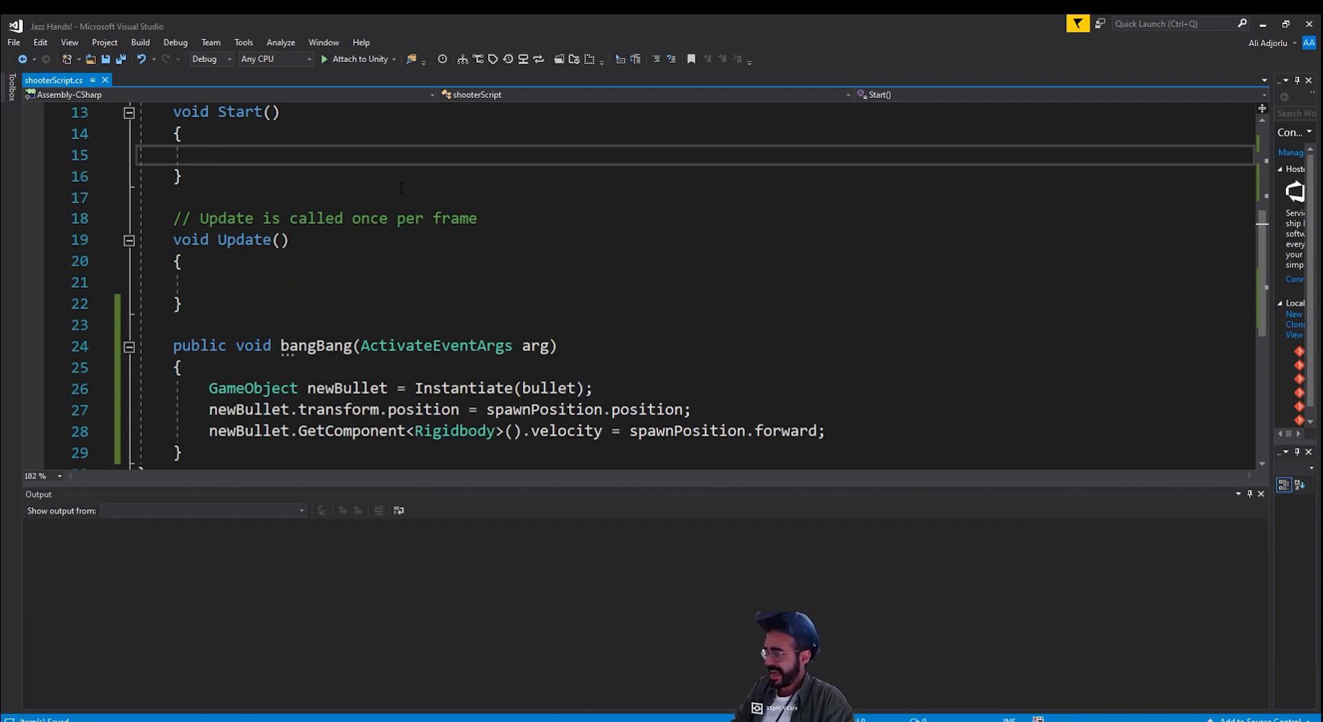
text(XRGrabInteractable)
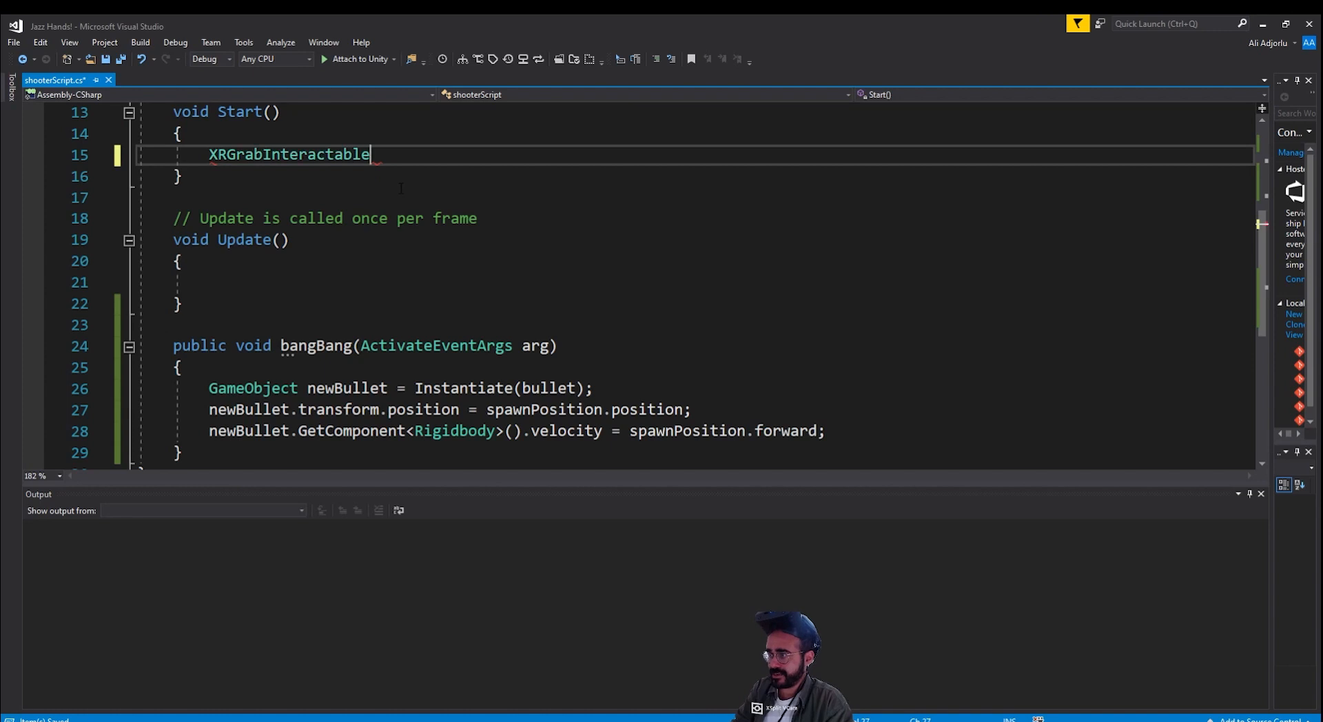
Step: Name the XRGrabInteractable variable in Start theGunGrabable
text( gra)
key(BackSpace)
key(BackSpace)
key(BackSpace)
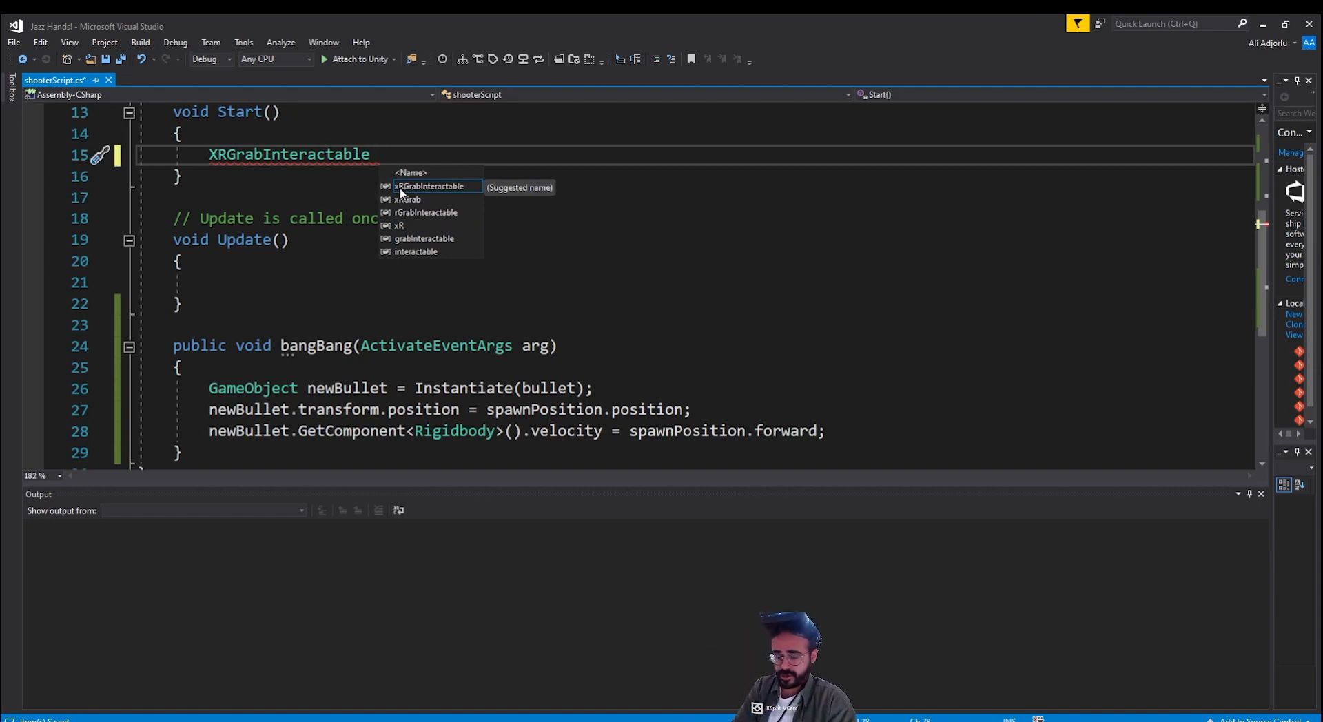
text(g)
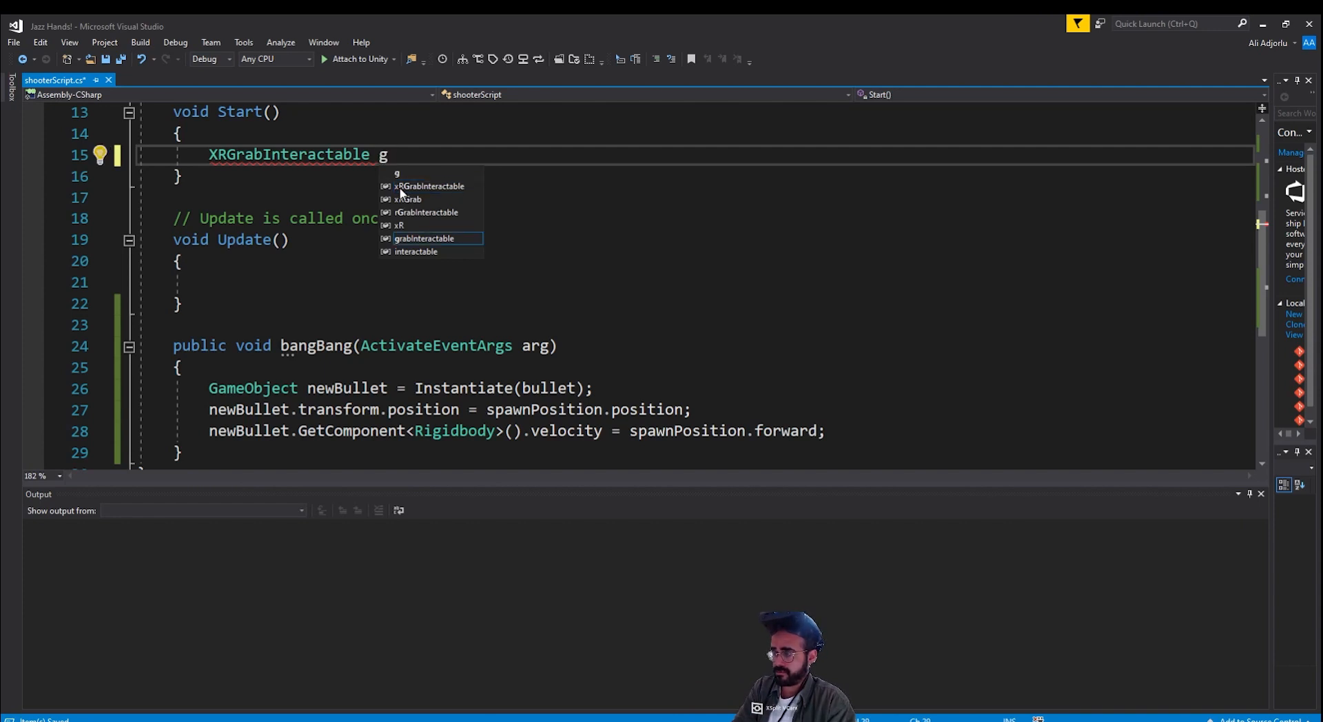
key(BackSpace)
text(g)
key(BackSpace)
text(theGu)
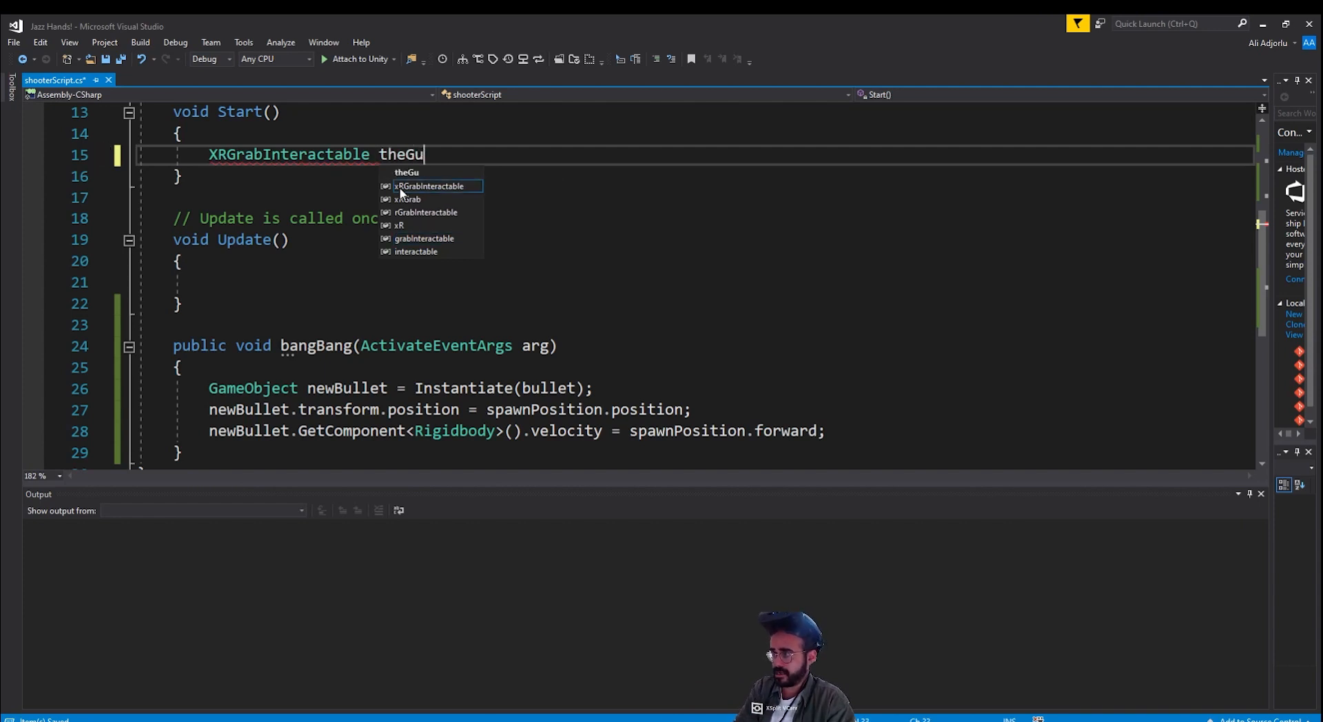
text(nGrabable )
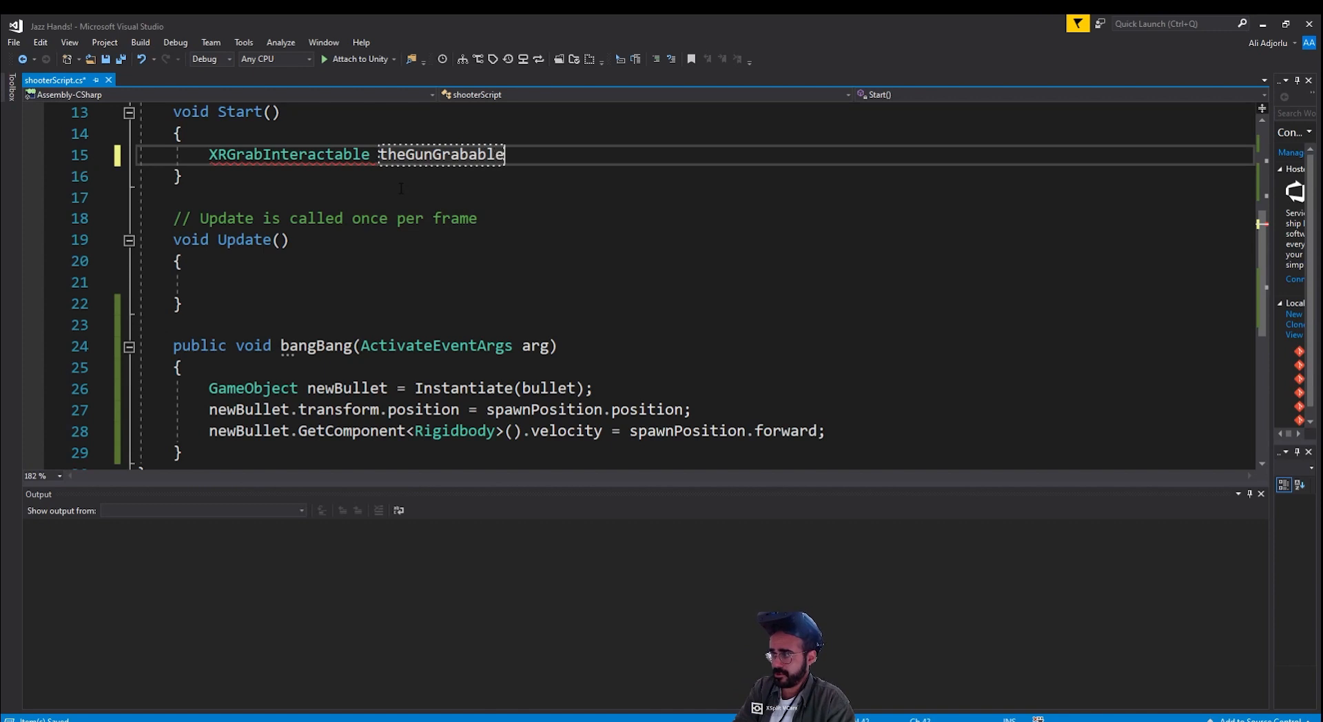
Step: Assign GetComponent<XRGrabInteractable>(); to theGunGrabable
text(= )
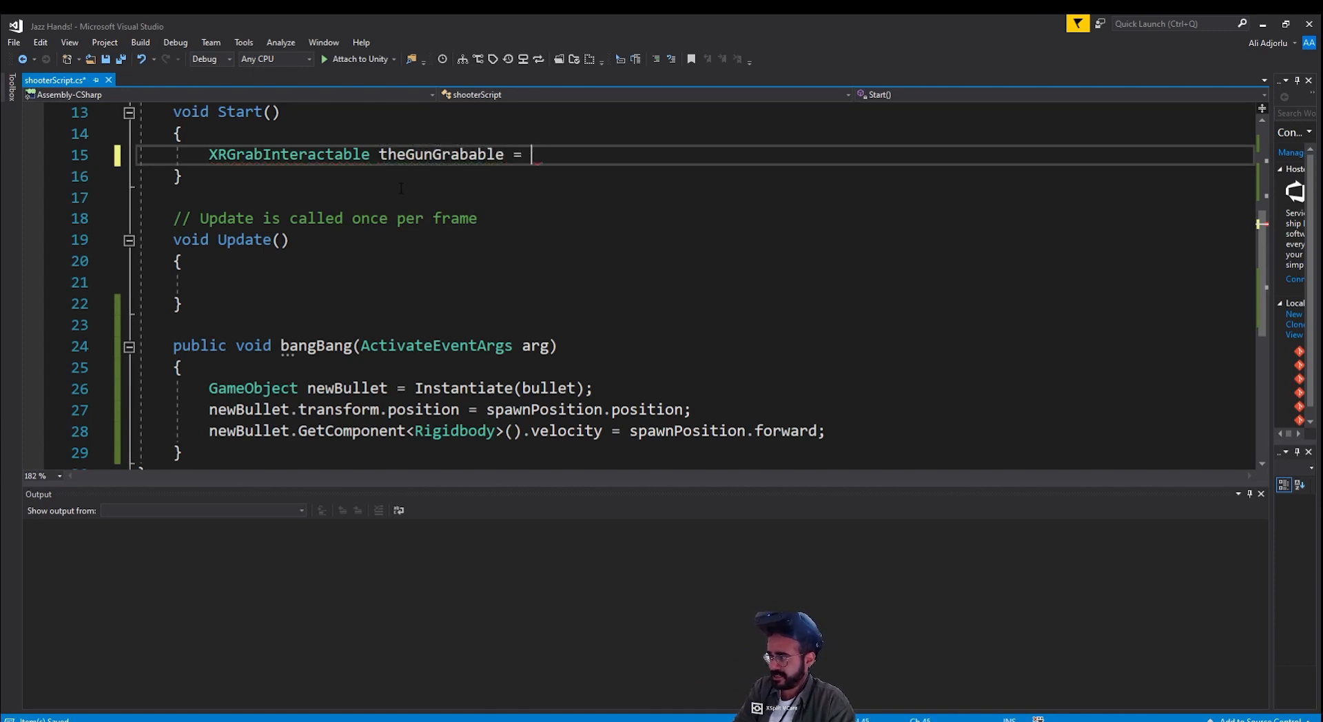
text(getcom<)
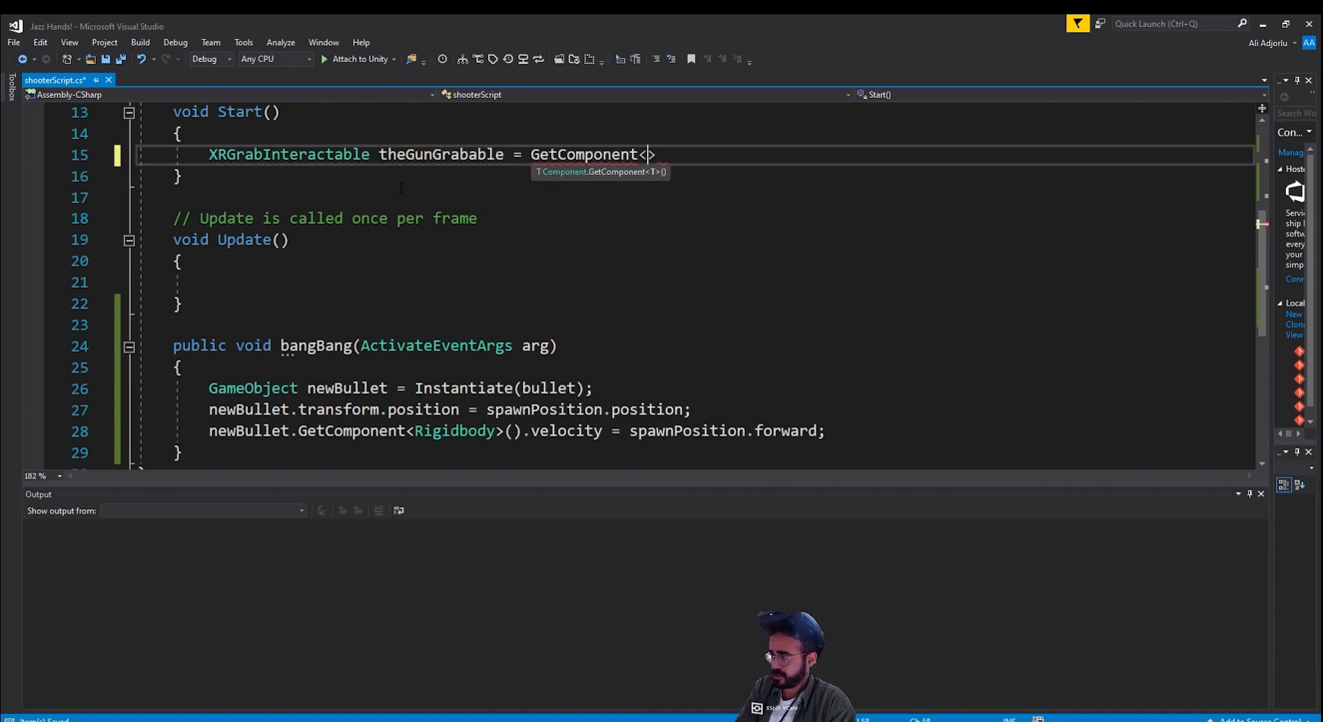
text(XR)
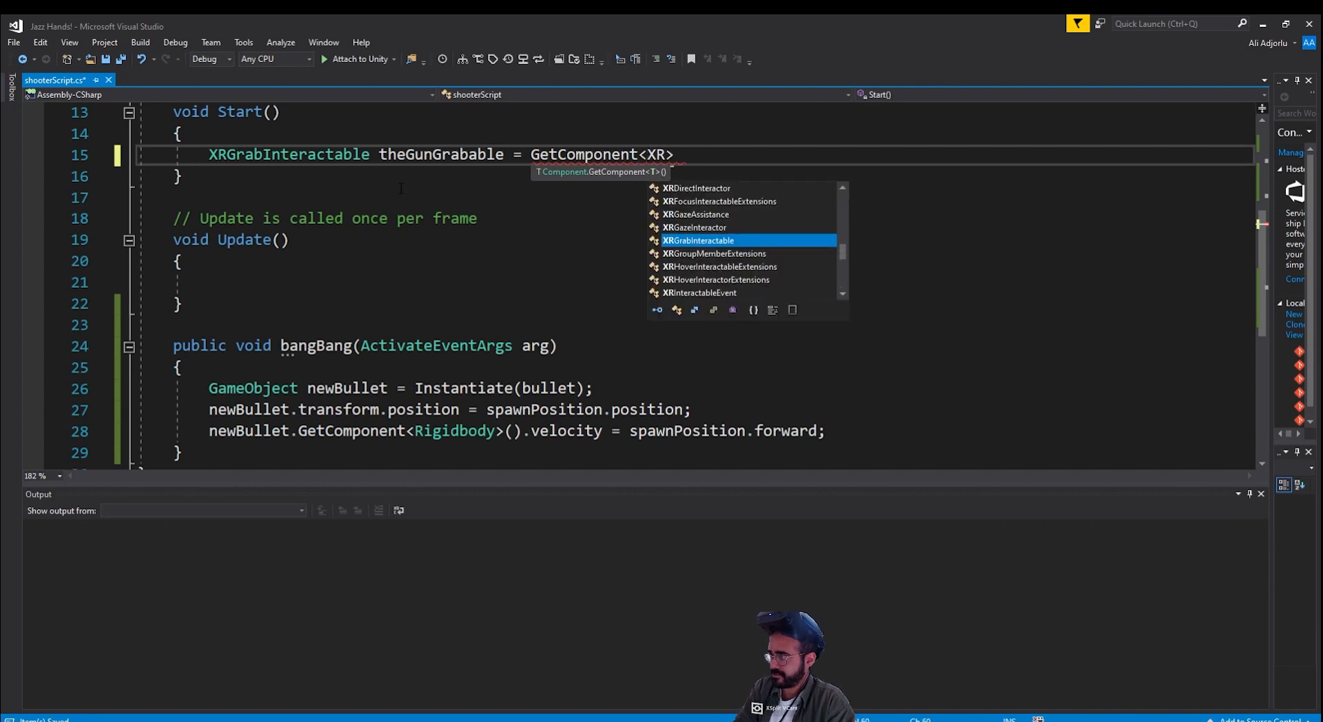
text(>)
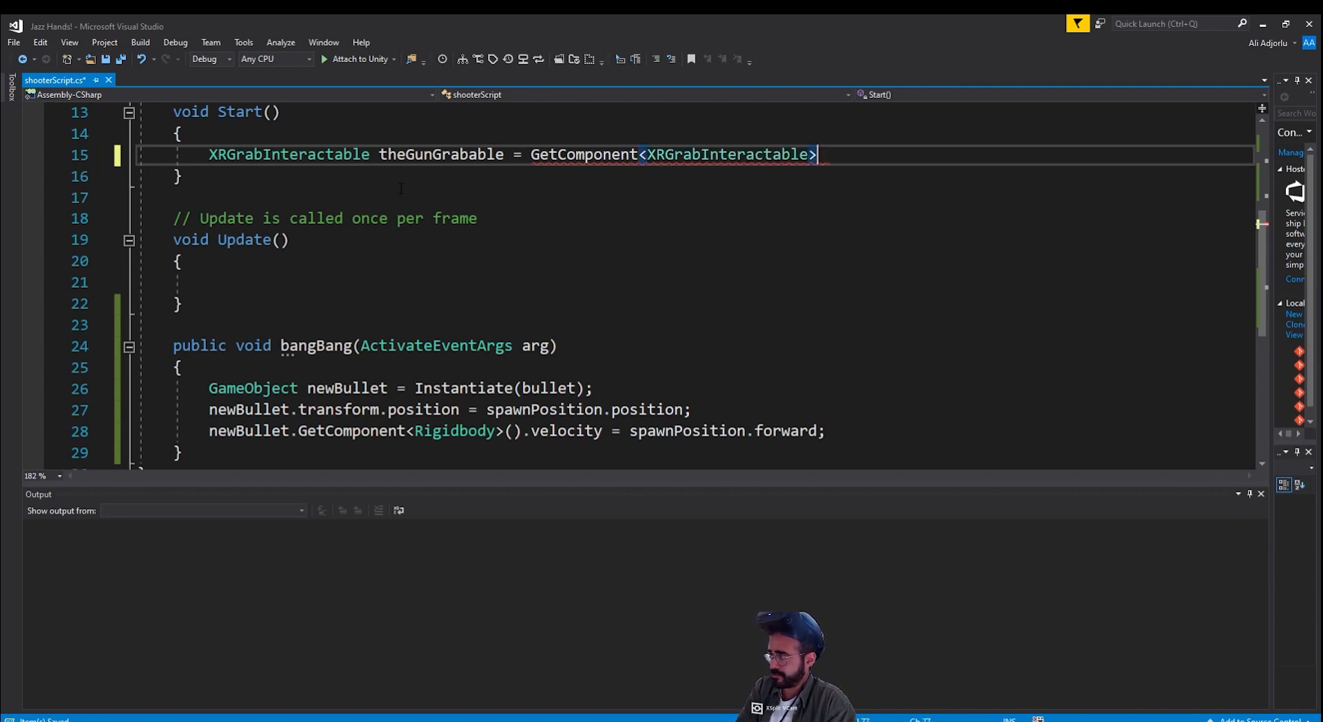
text(();)
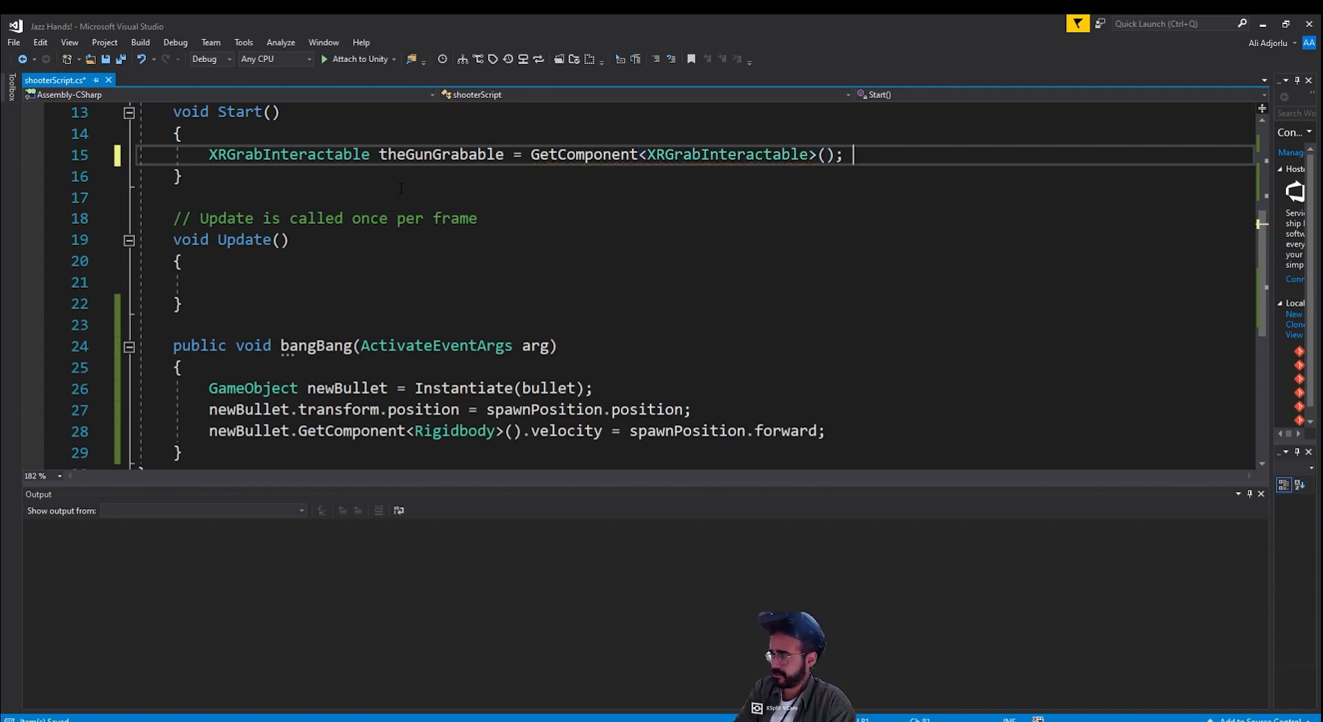
Step: Begin a new statement below the theGunGrabable declaration that accesses theGunGrabable.activated
key(Return)
text(gra)
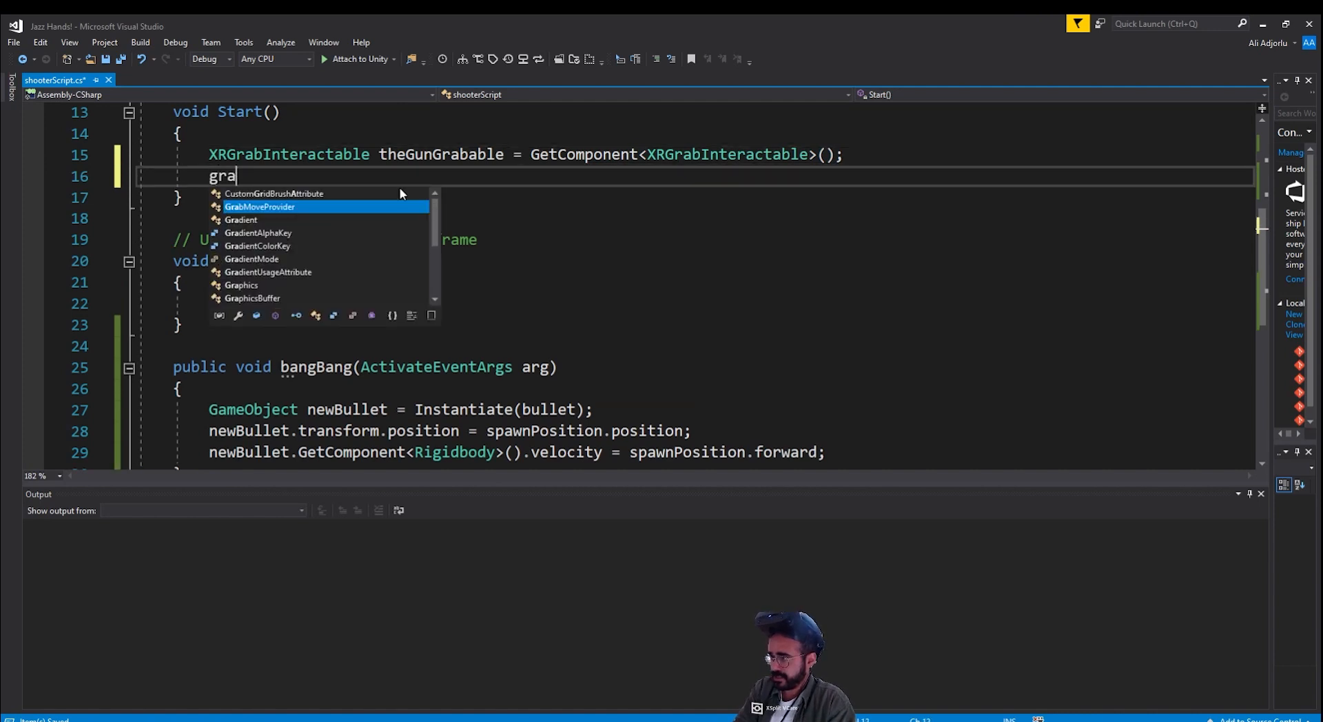
key(BackSpace)
key(BackSpace)
key(BackSpace)
text(theGunGrabable)
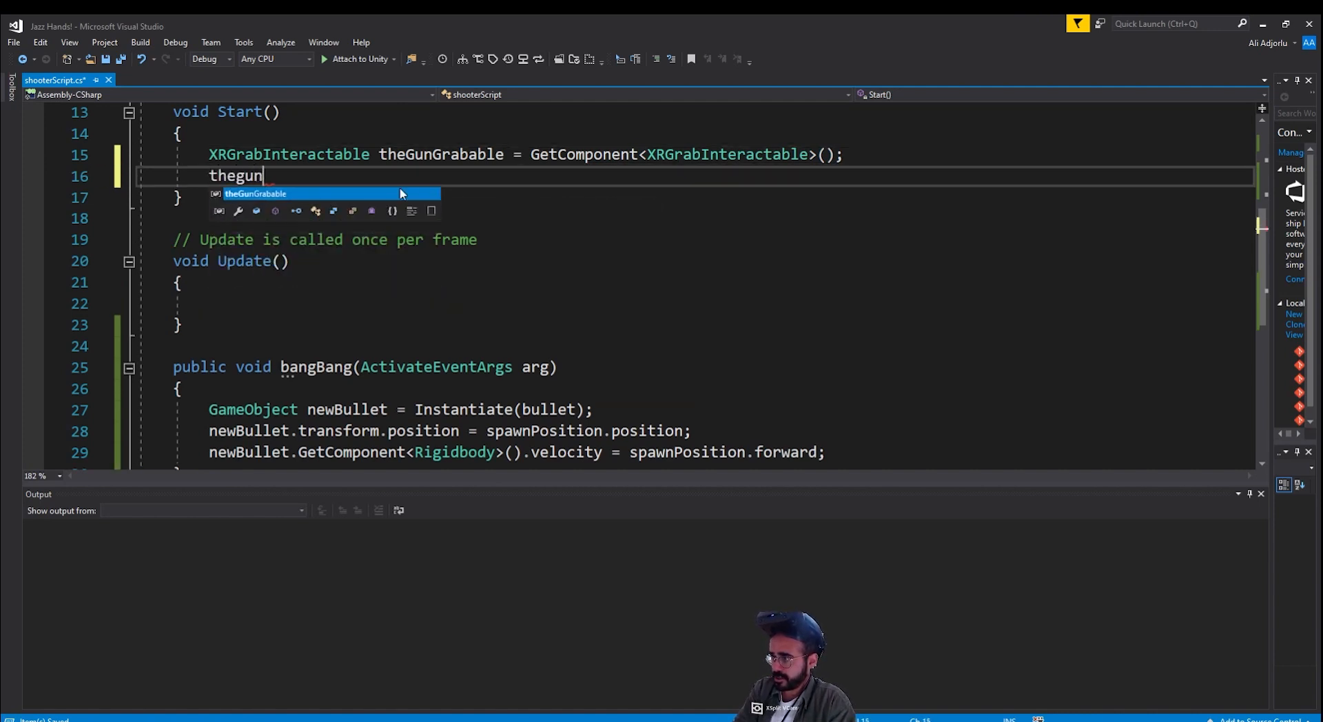
text(.a)
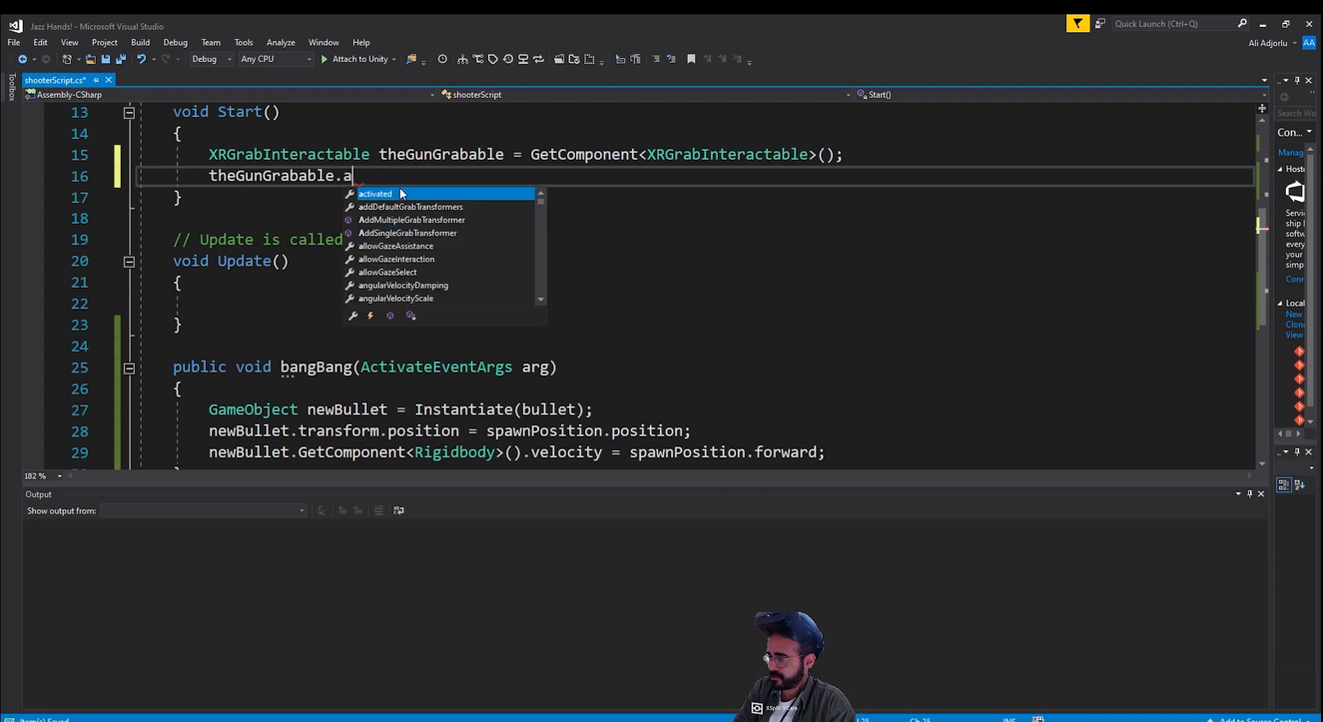
text(ctivated.ad)
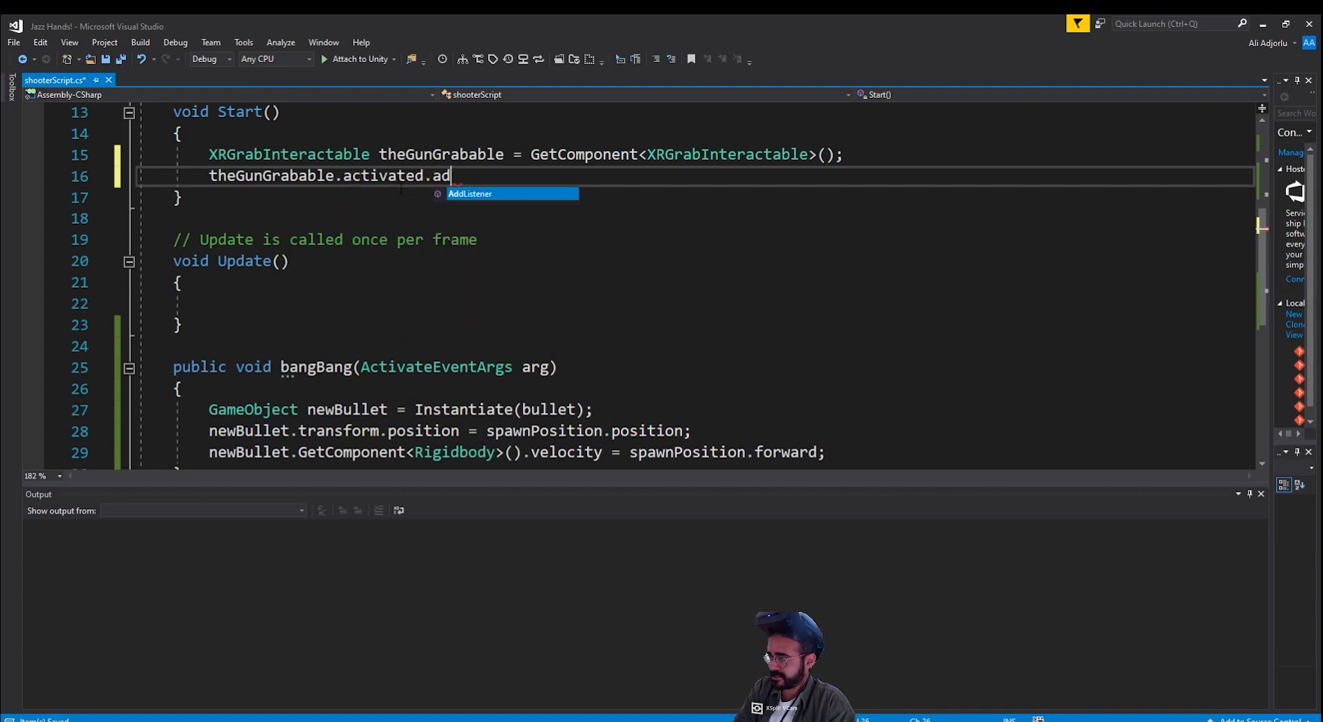
Step: Complete the activated statement with AddListener(bangBang); and save the script
key(Tab)
text(()
text(bang)
key(BackSpace)
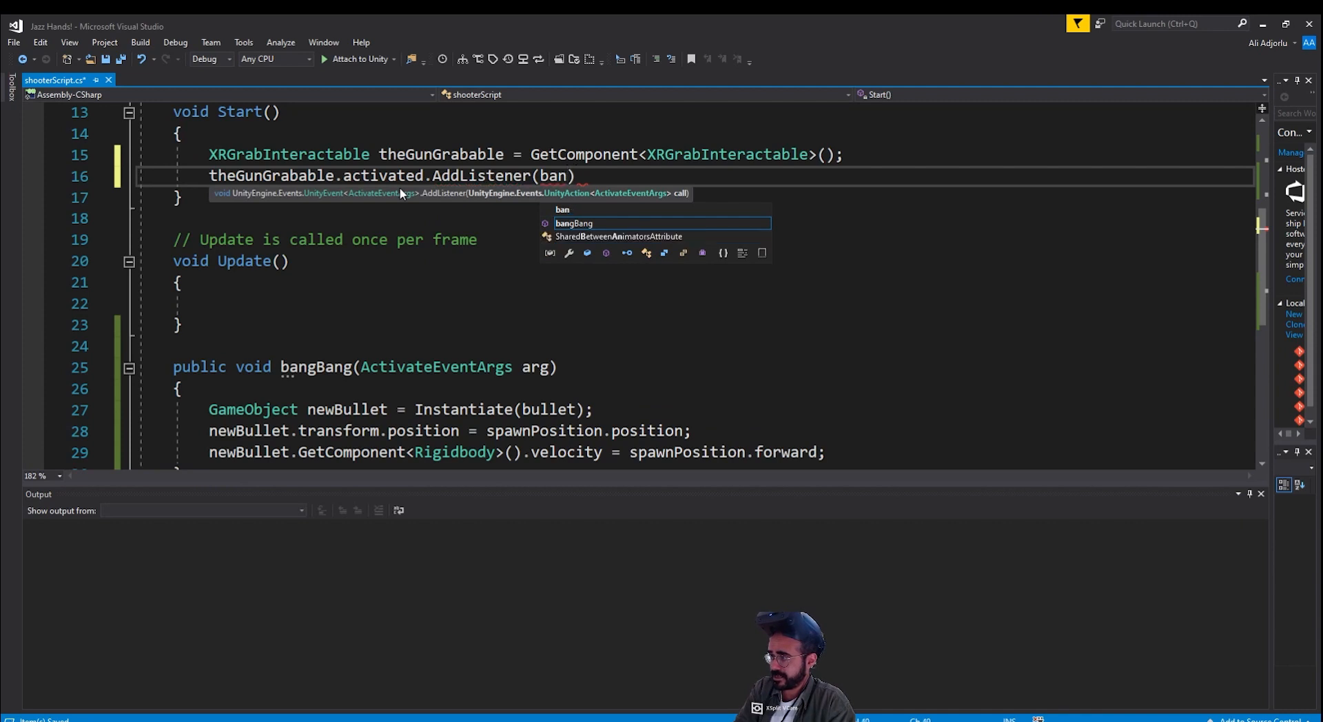
key(BackSpace)
key(BackSpace)
text(ang)
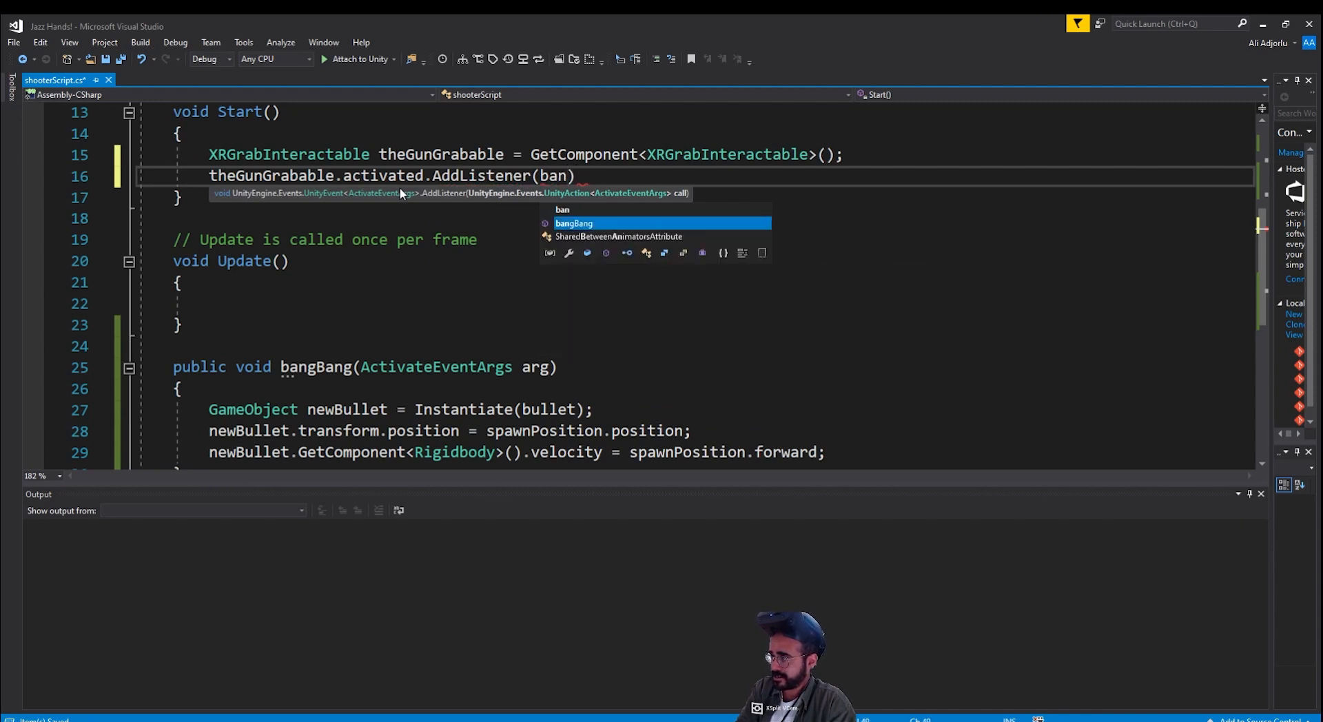
text())
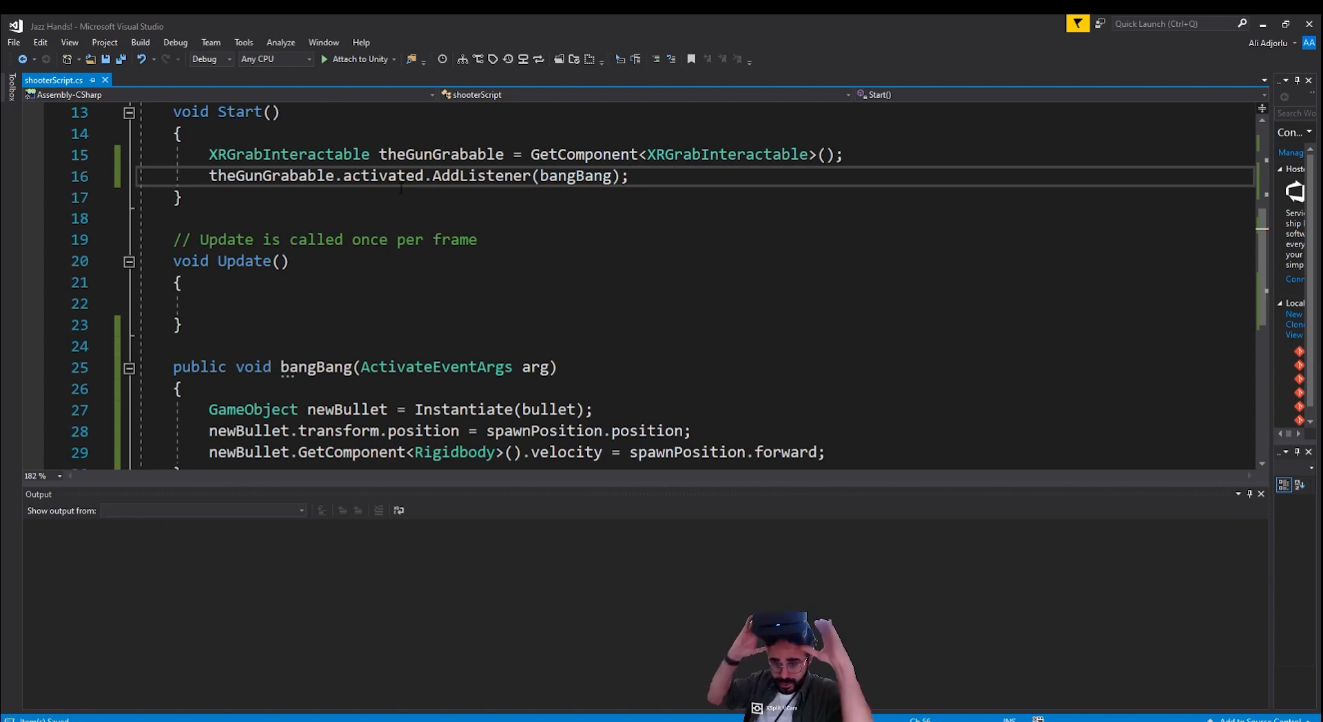
Step: Switch to Unity, review theGunners' Interactable Events through Activate, and test shooting in Play mode before stopping it
click(1261, 28)
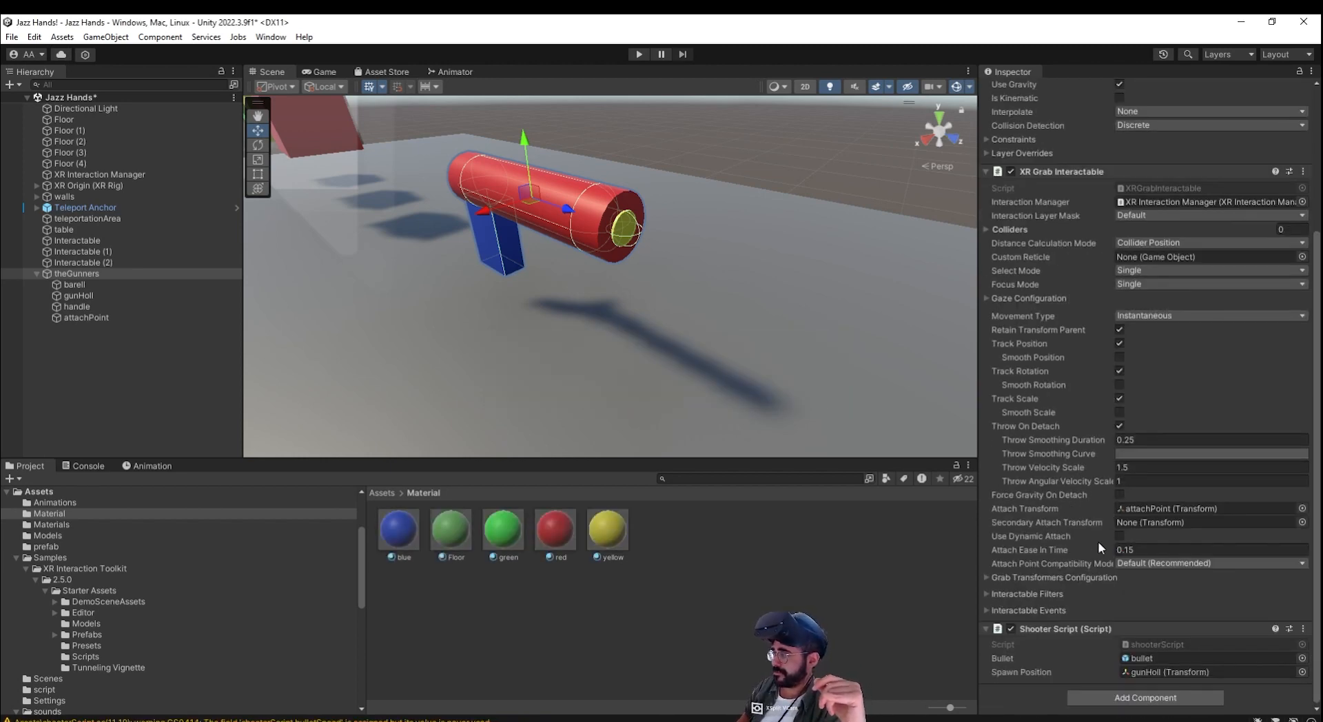
click(990, 612)
scroll(1172, 551, down, 10)
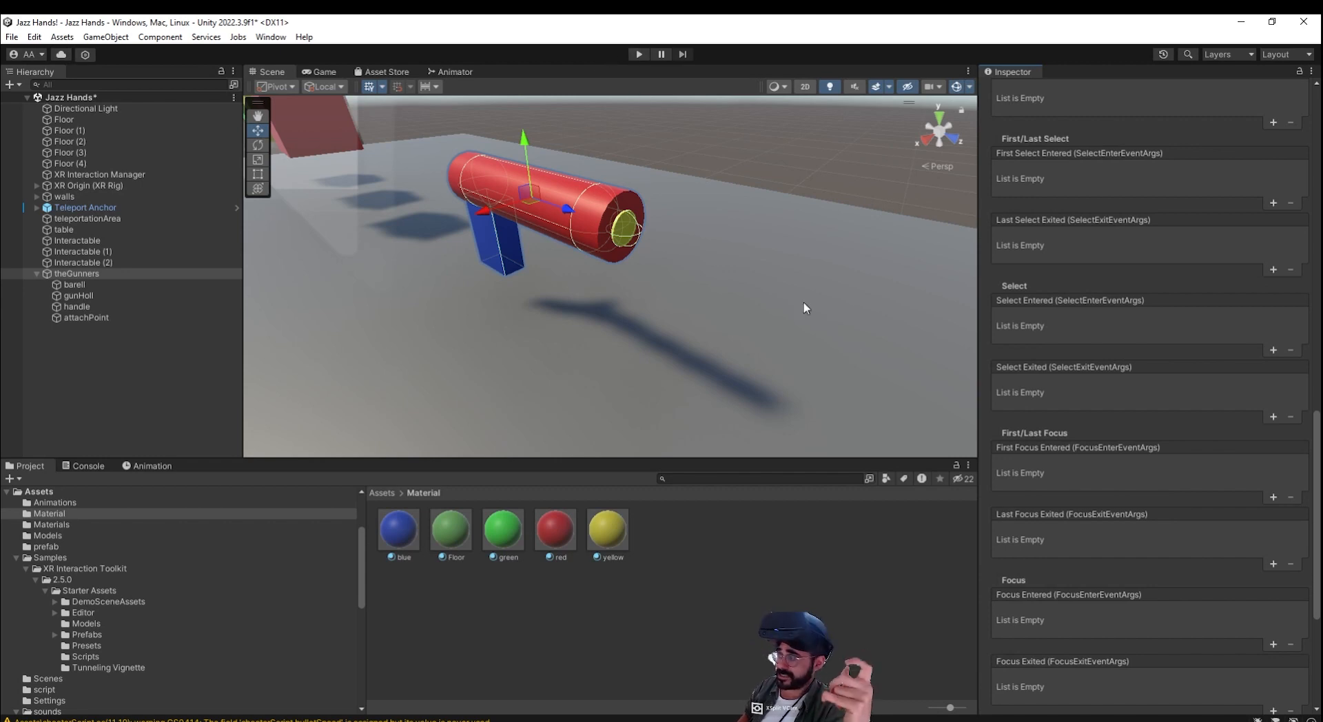
scroll(806, 308, down, 2)
scroll(1062, 555, down, 4)
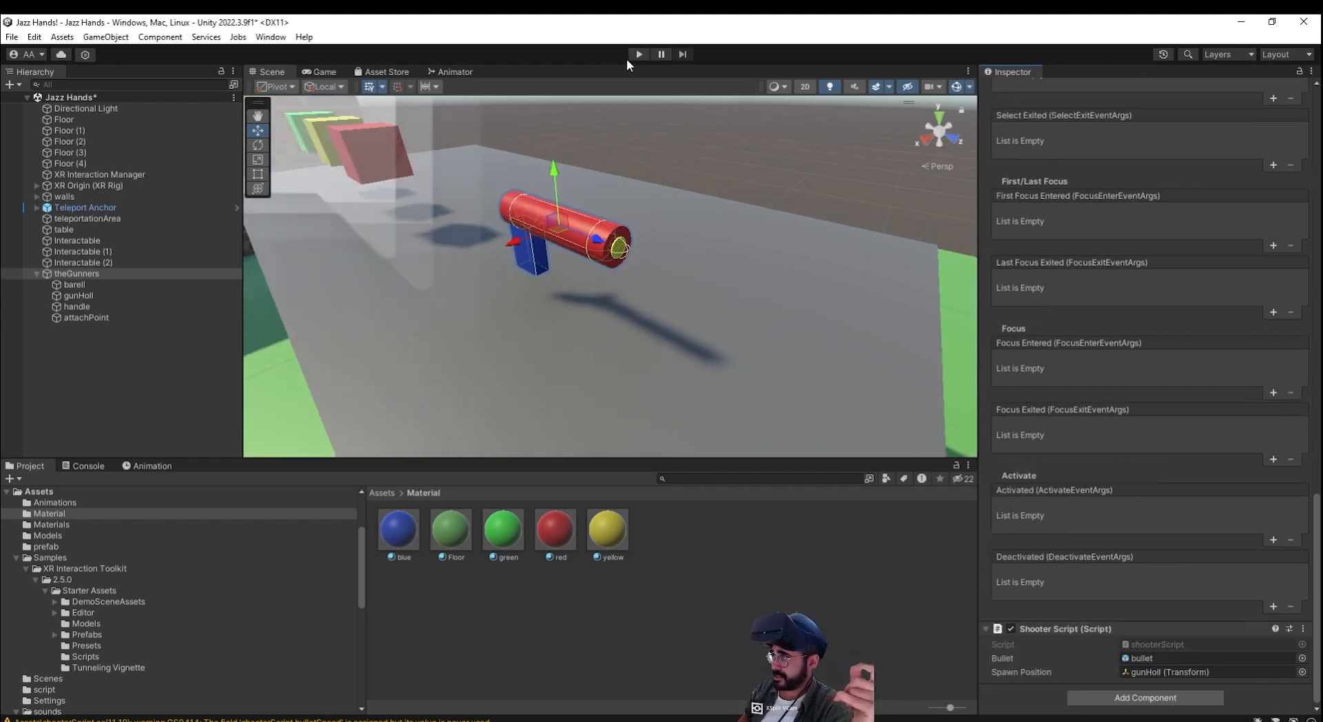
click(636, 54)
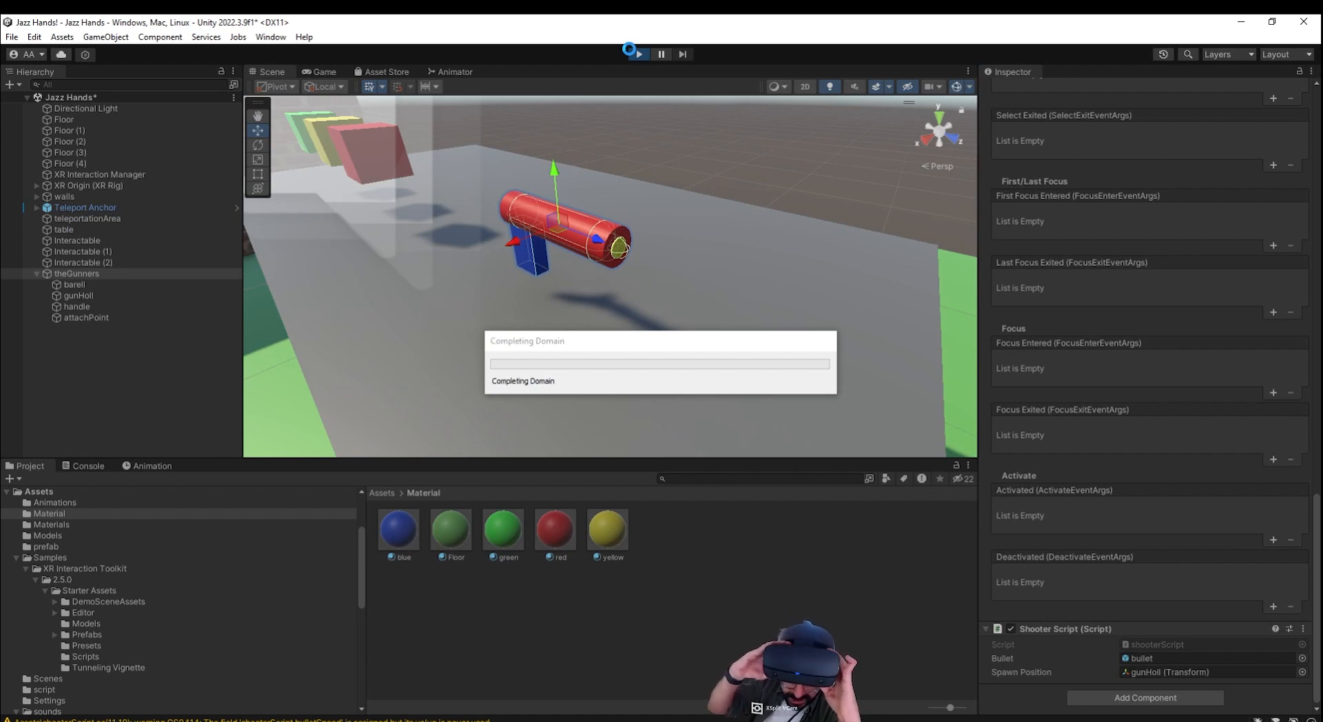
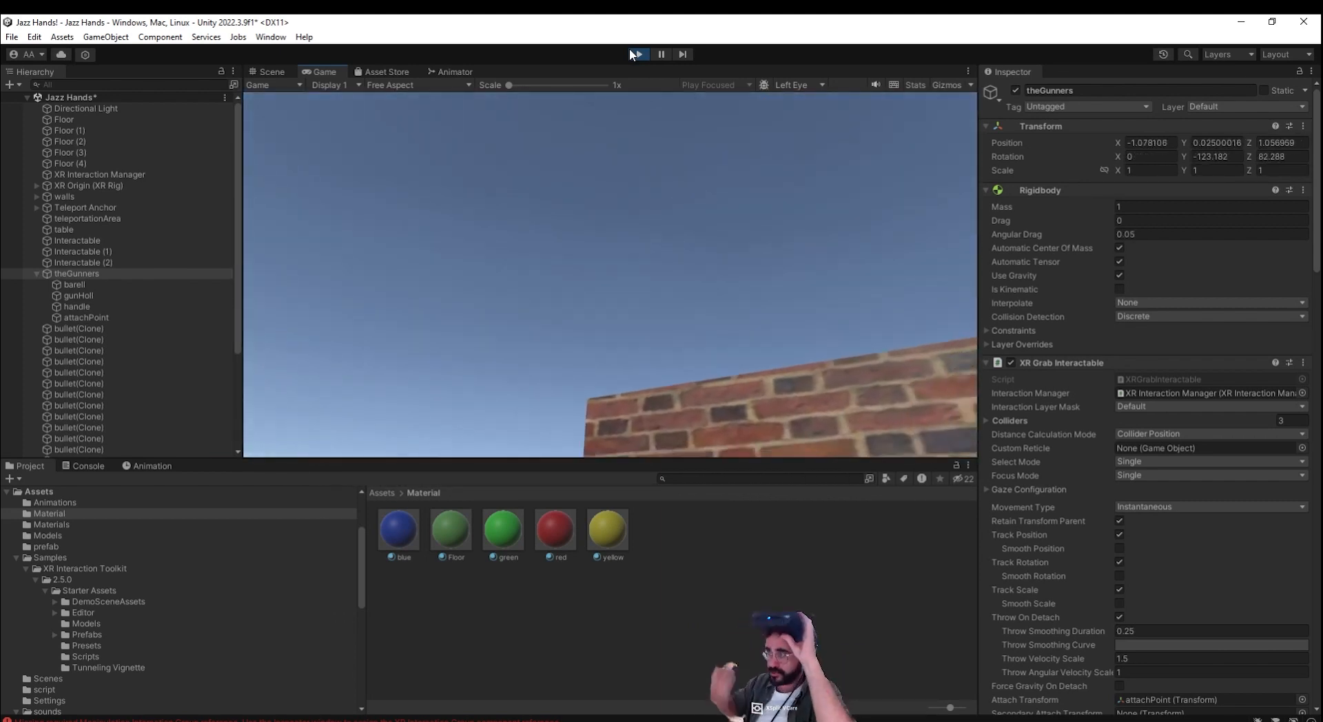
click(635, 54)
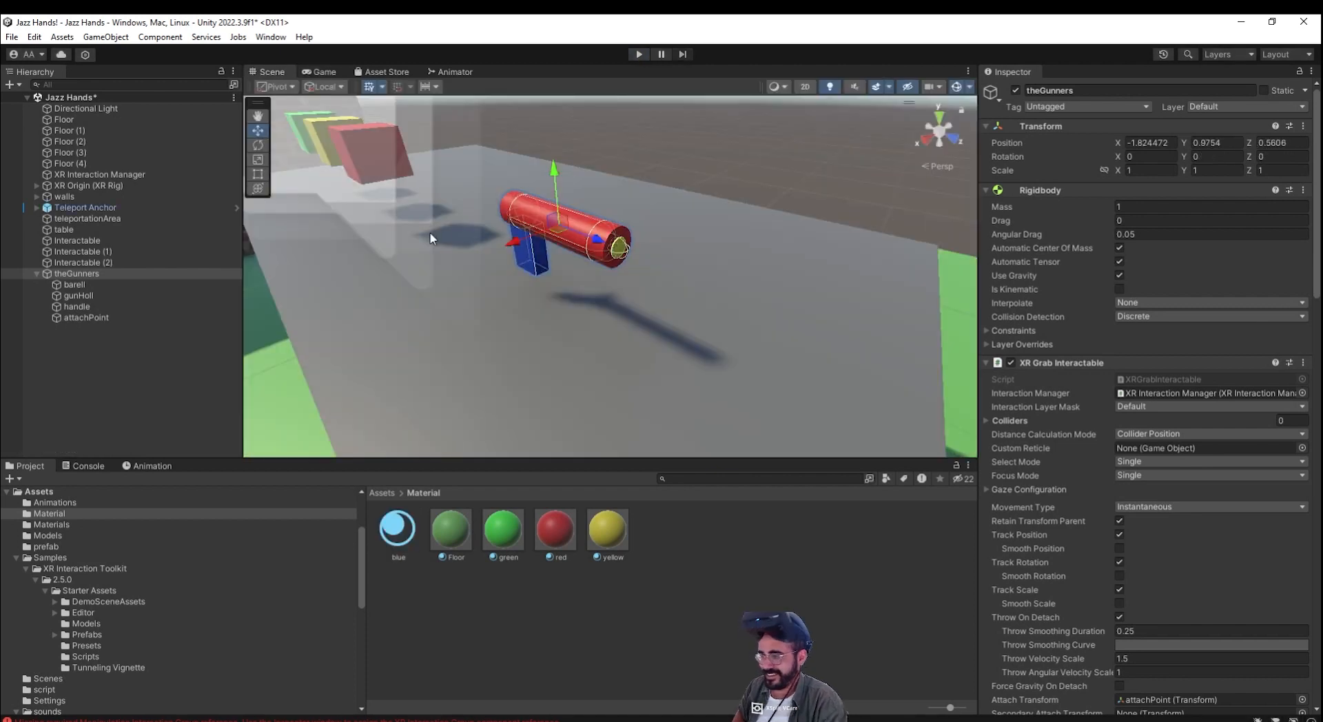
Step: Turn off Use Gravity on the Rigidbody of the bullet prefab in the prefab folder and save the scene
click(399, 529)
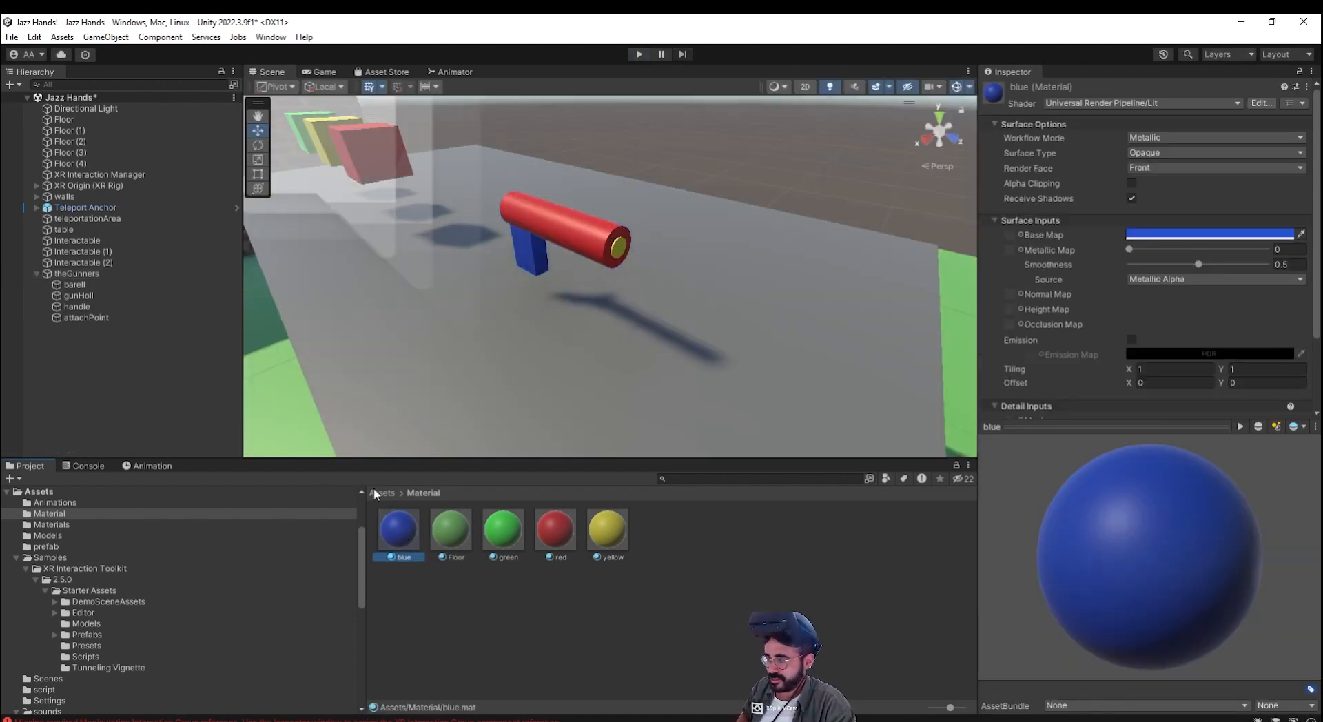
click(382, 493)
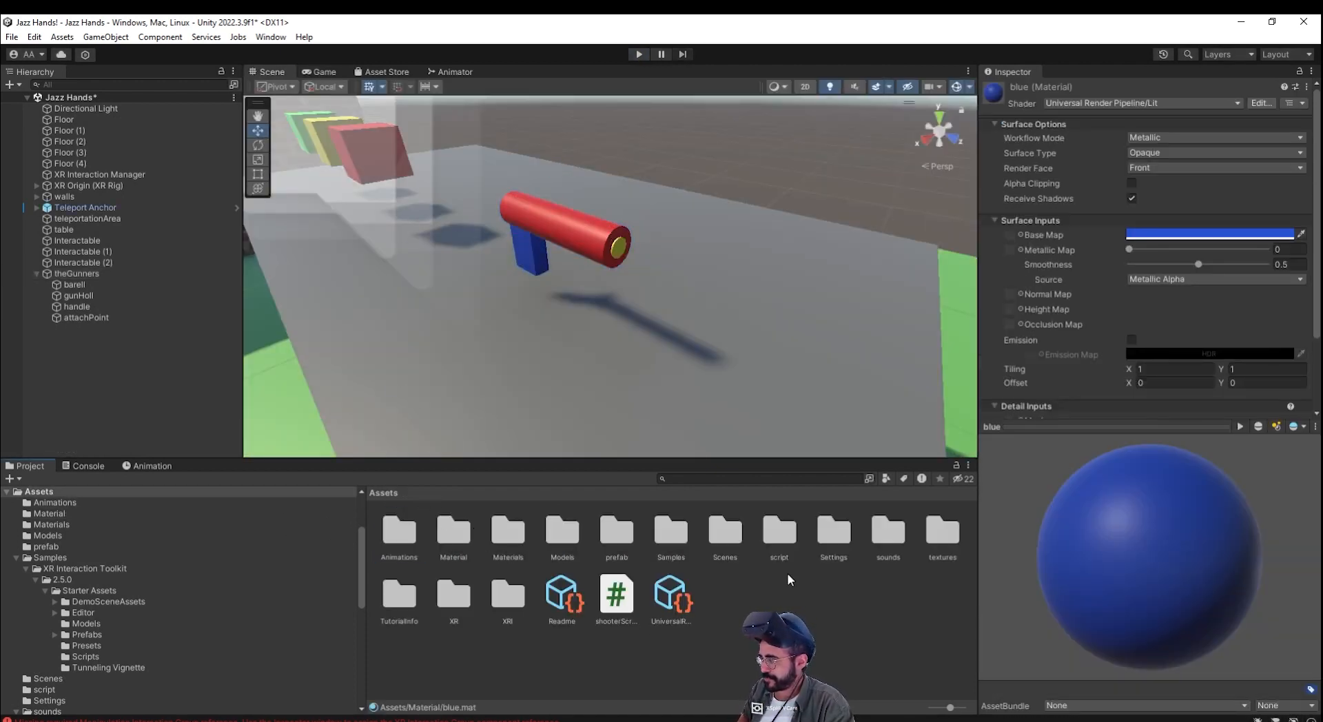
double_click(622, 539)
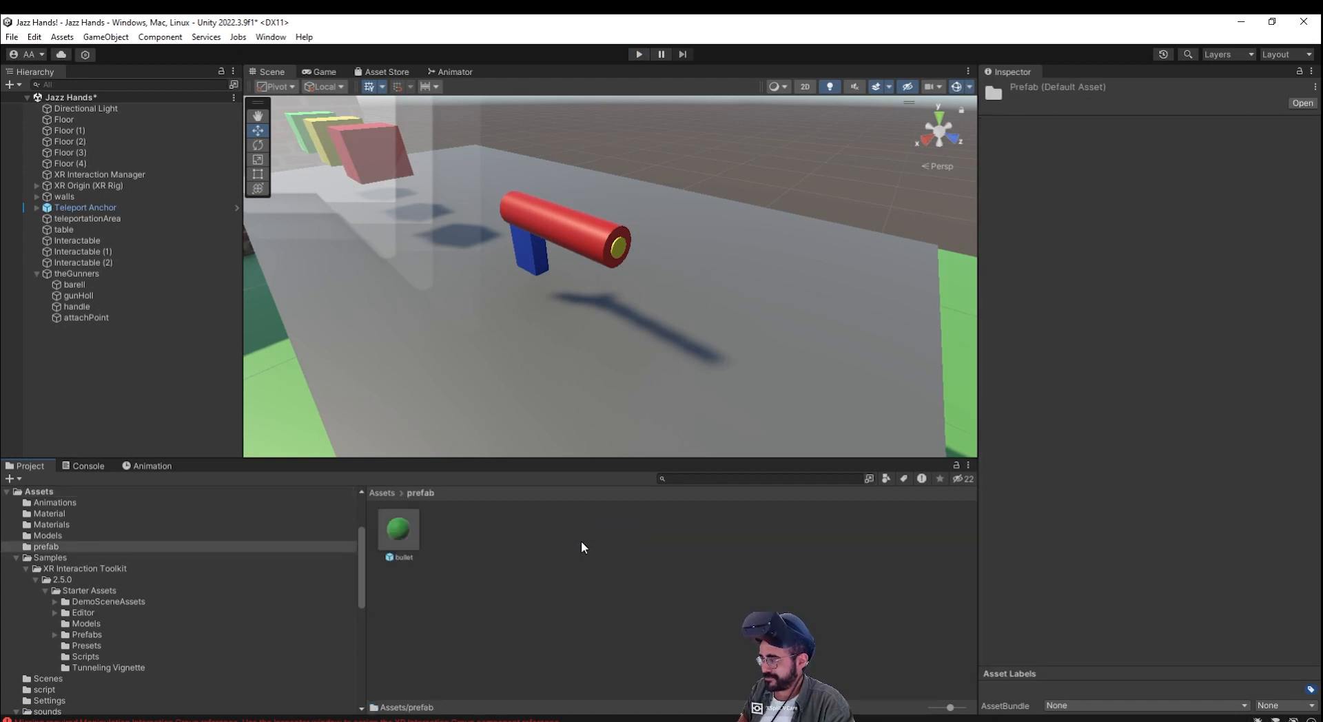
click(402, 531)
scroll(1070, 393, down, 6)
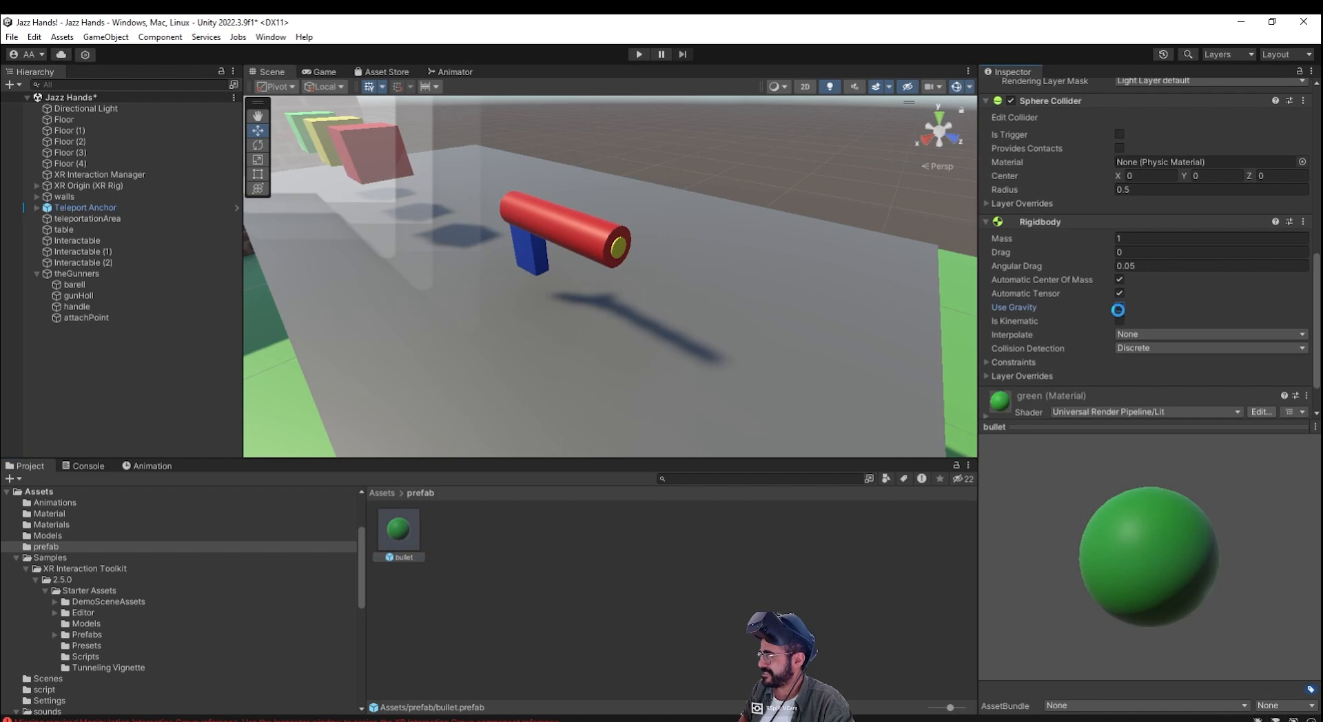
click(1119, 307)
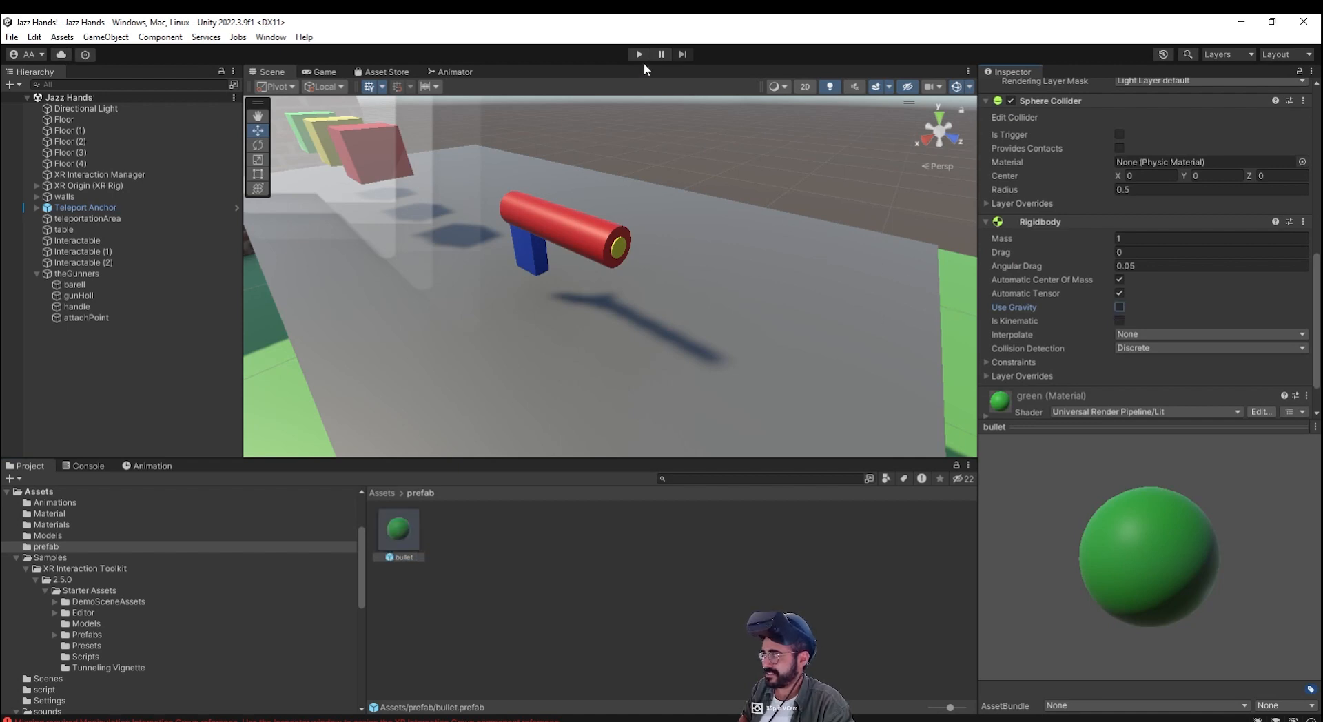
Step: Test the gravity-free bullets in Play mode, stop it and return to the variable declarations in shooterScript
click(639, 54)
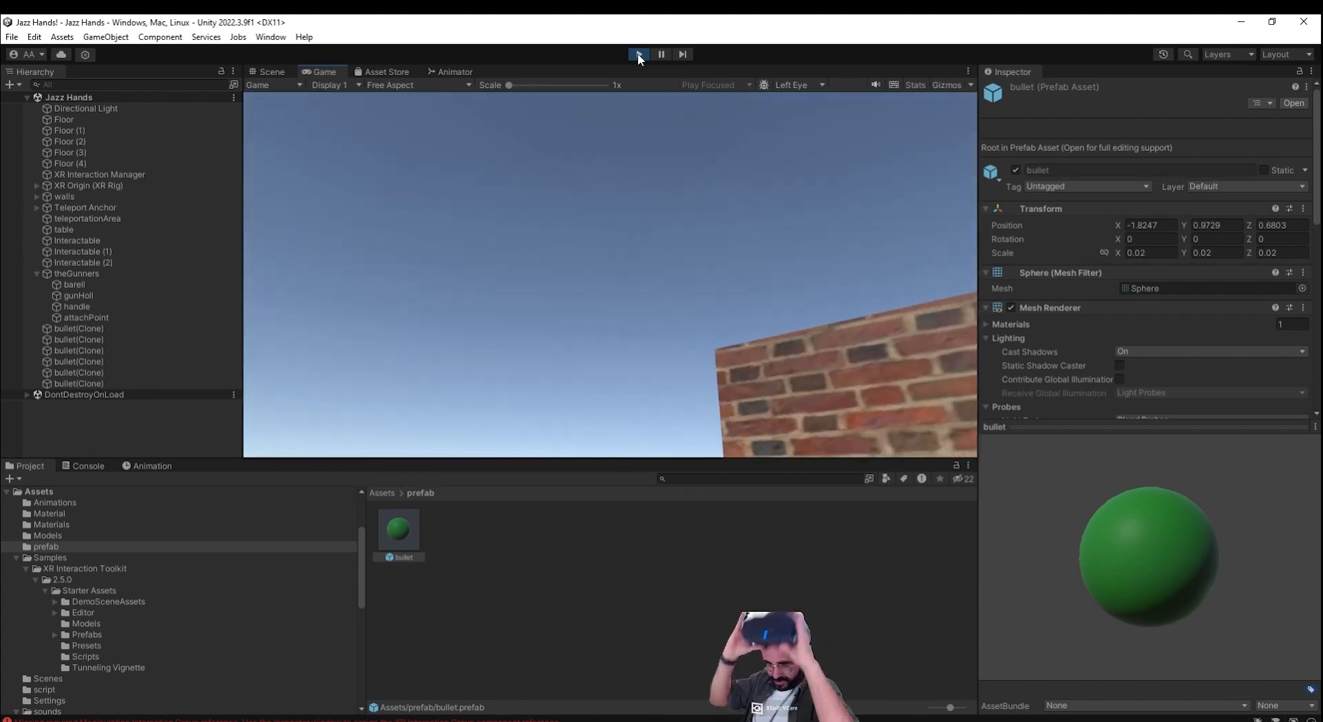
click(639, 55)
key(alt+Tab)
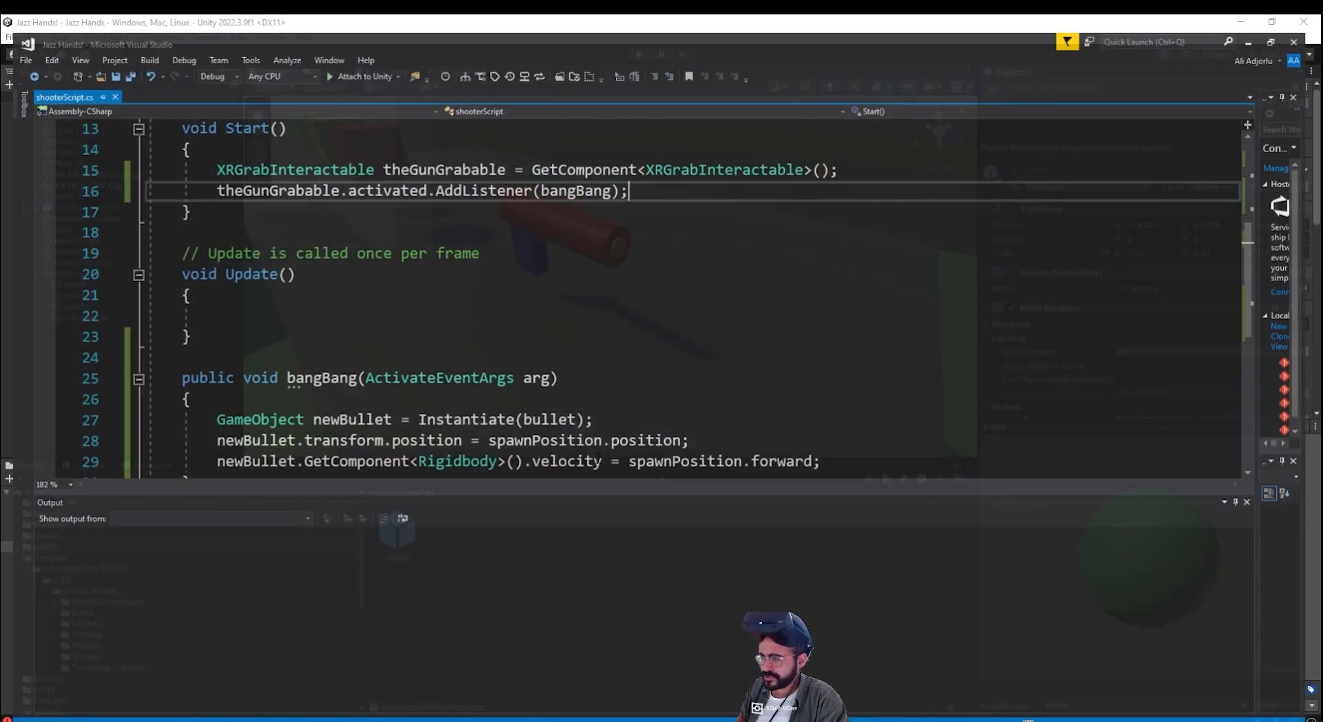
scroll(522, 268, up, 4)
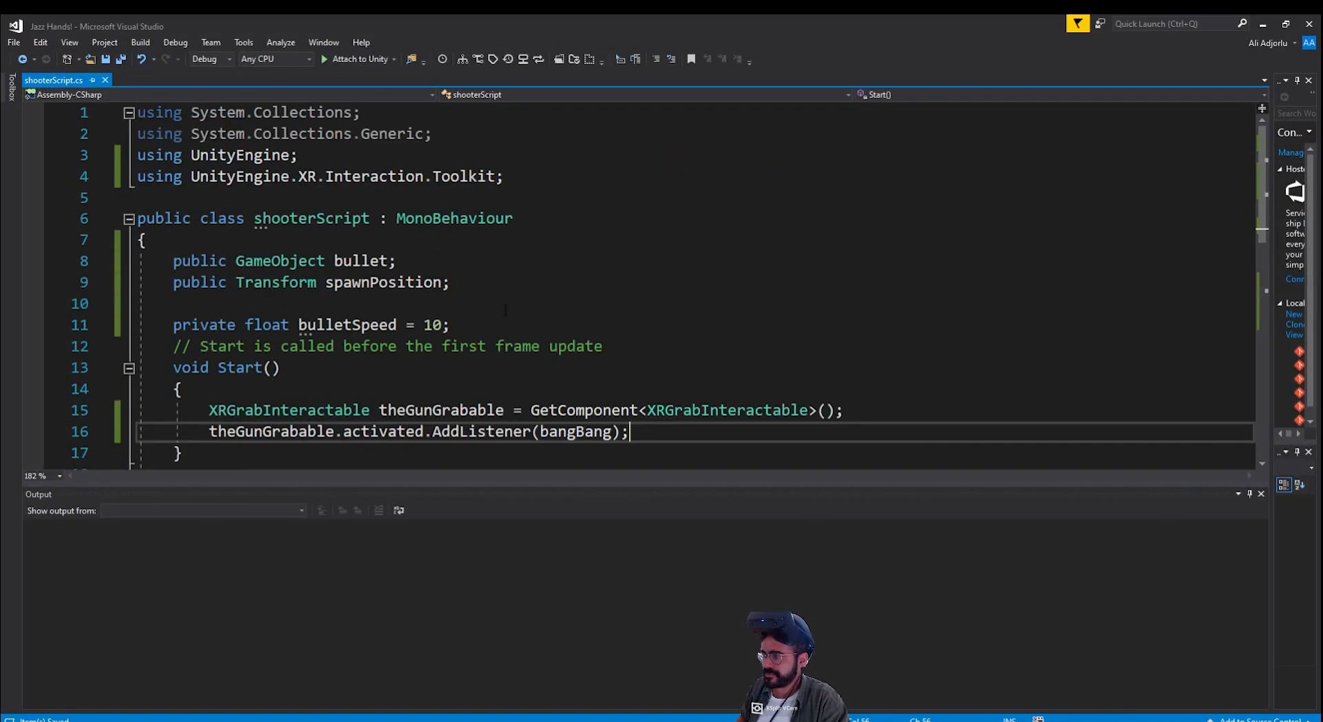
Step: Multiply spawnPosition.forward by bulletSpeed in the velocity line of bangBang and save the script
click(505, 310)
scroll(505, 310, down, 9)
scroll(793, 265, up, 2)
click(818, 264)
text(* bul)
key(Down)
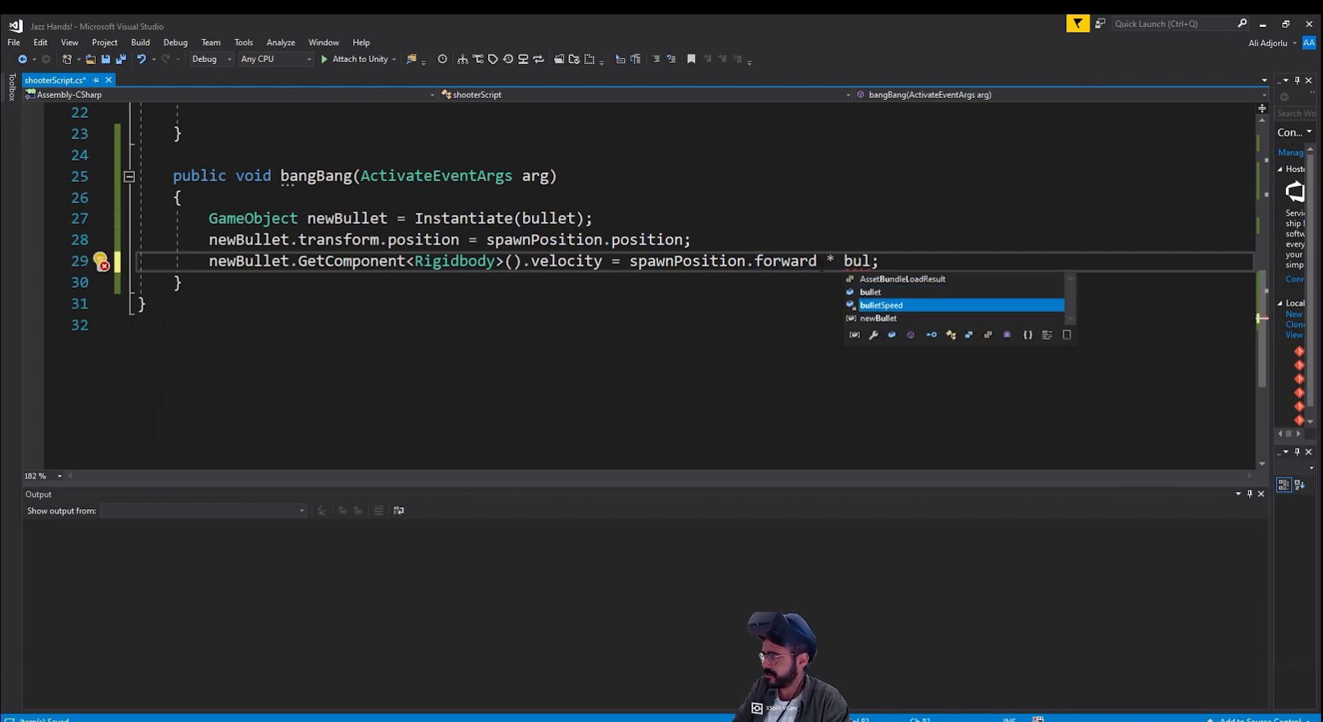
key(Tab)
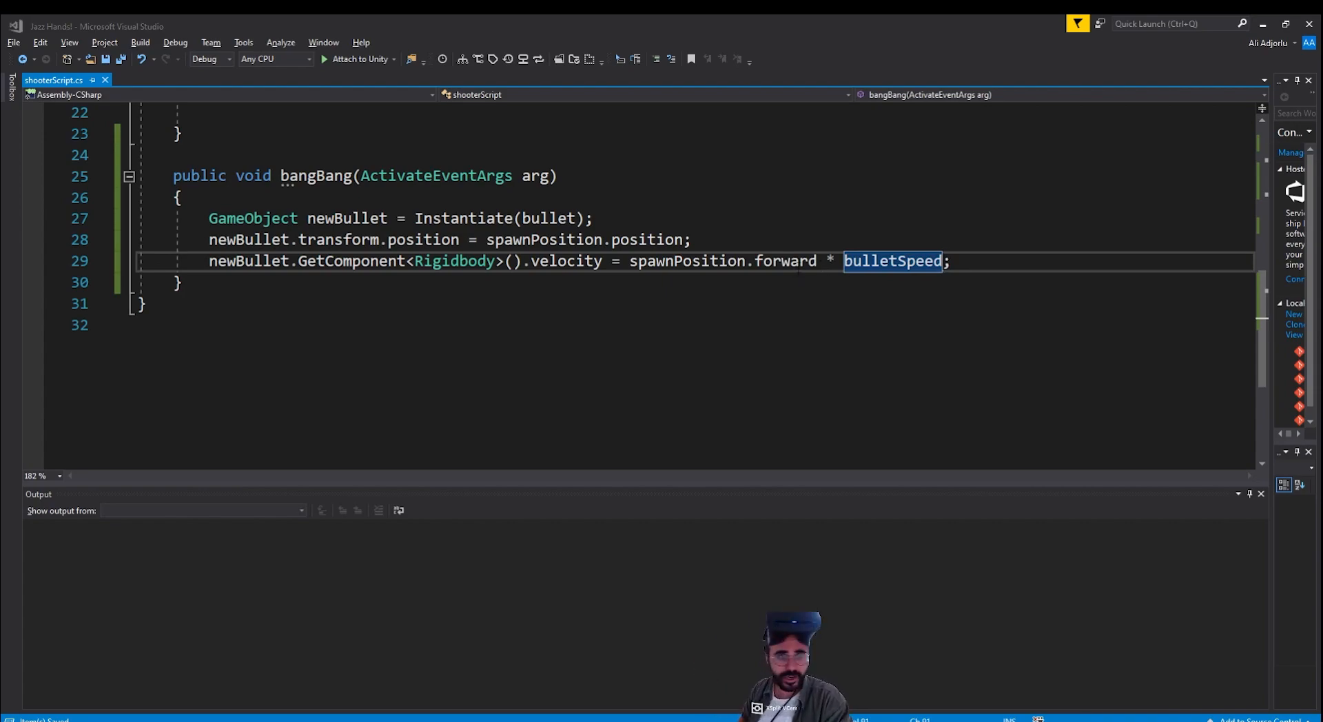
Step: Switch to Unity, test the bullet launch in Play mode and stop it
key(alt+Tab)
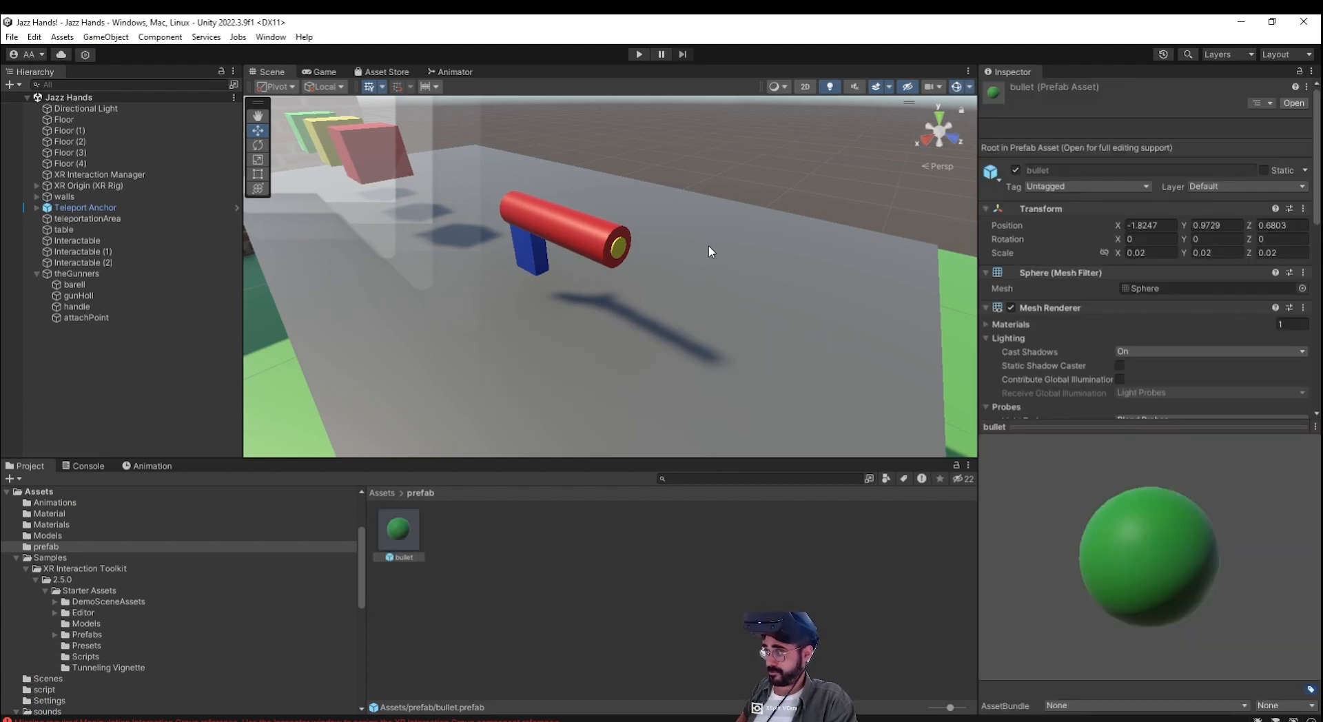
key(alt+Tab)
scroll(648, 275, up, 4)
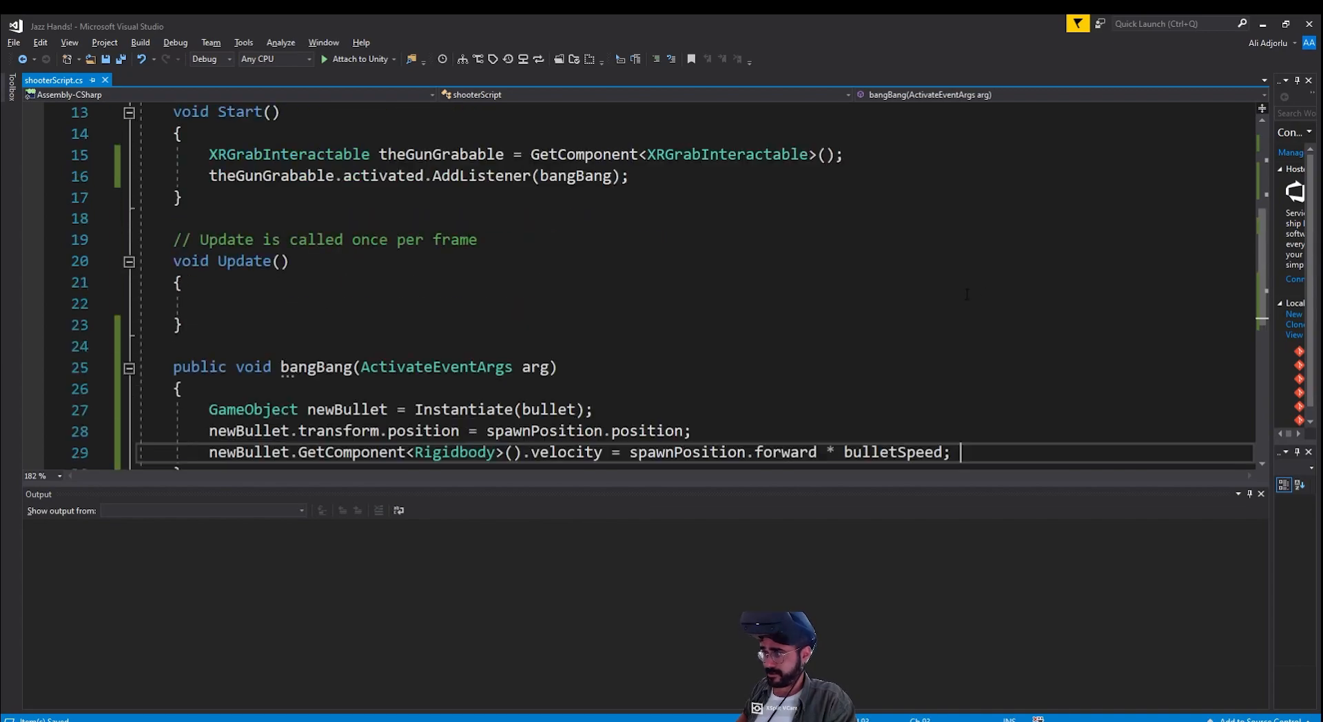
key(alt+Tab)
click(641, 57)
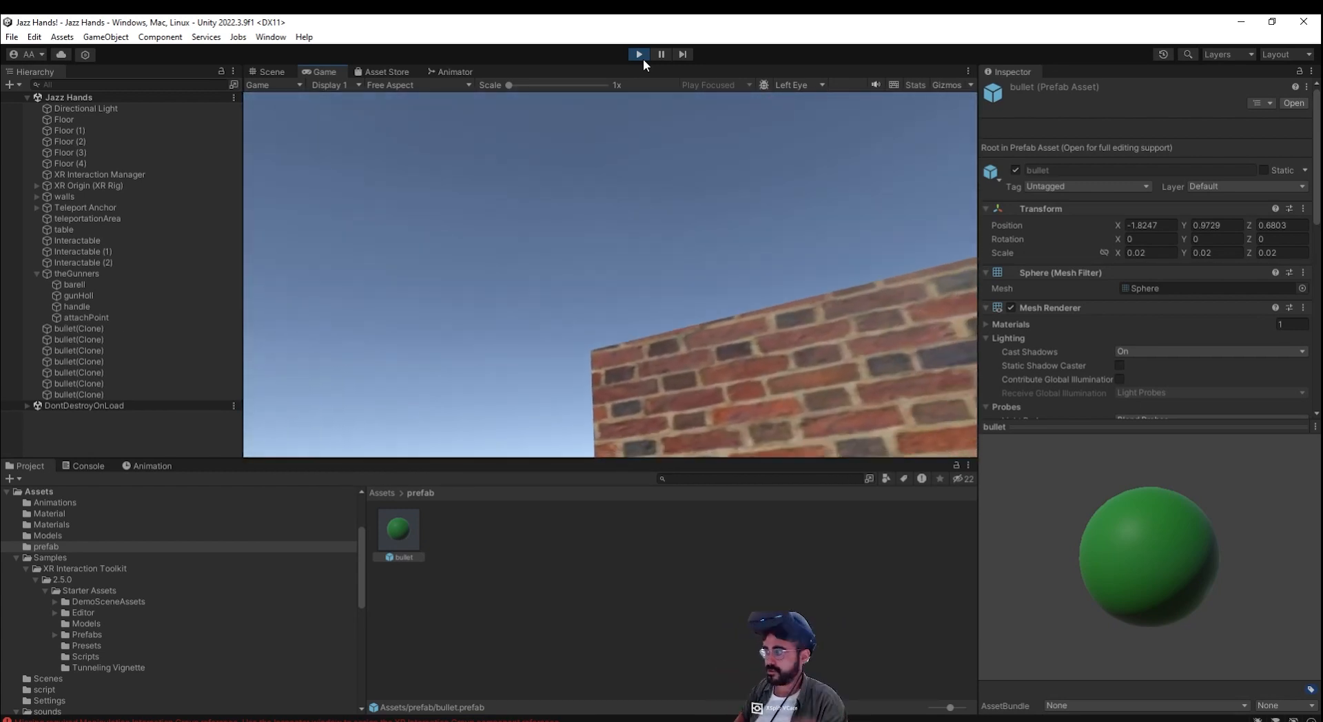
click(643, 59)
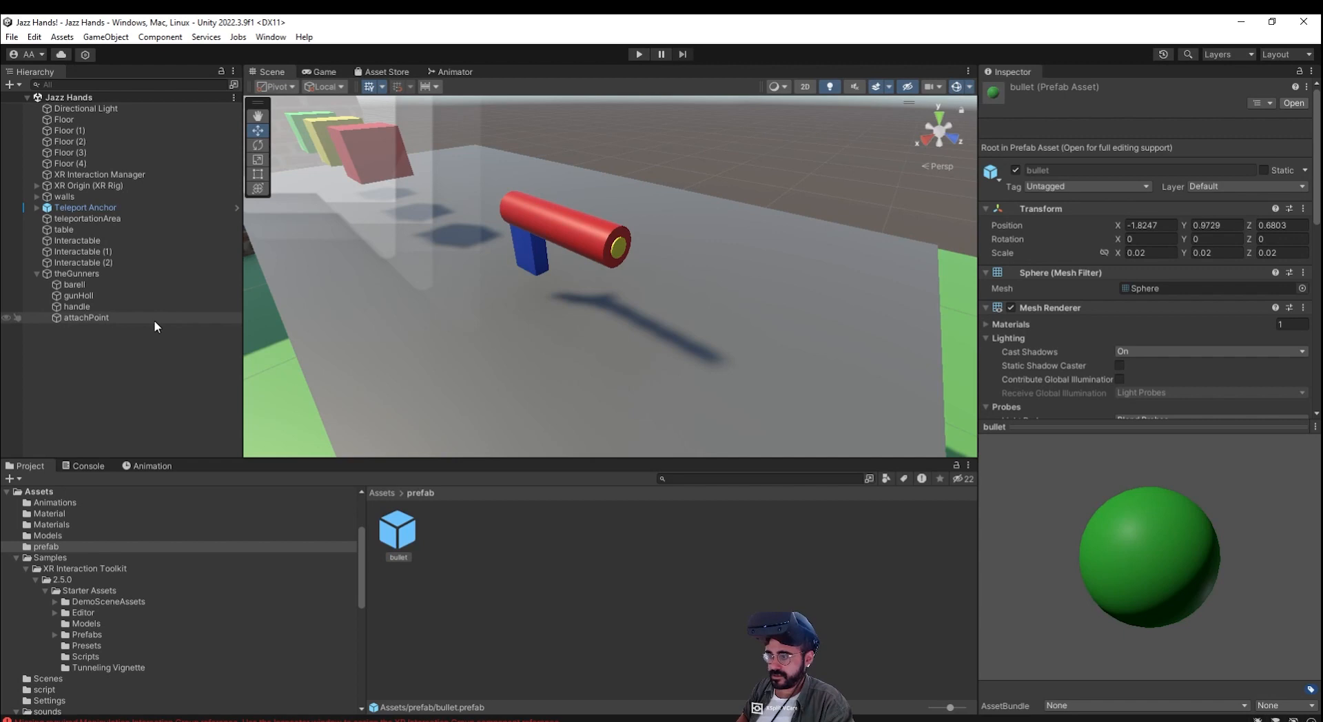
Step: Set the Y rotation of gunHoll to 0 and inspect its axes from several sides of the gun
click(154, 320)
click(150, 296)
mouse_move(641, 335)
alt+mouse_down()
mouse_move(643, 398)
mouse_move(666, 331)
alt+mouse_up()
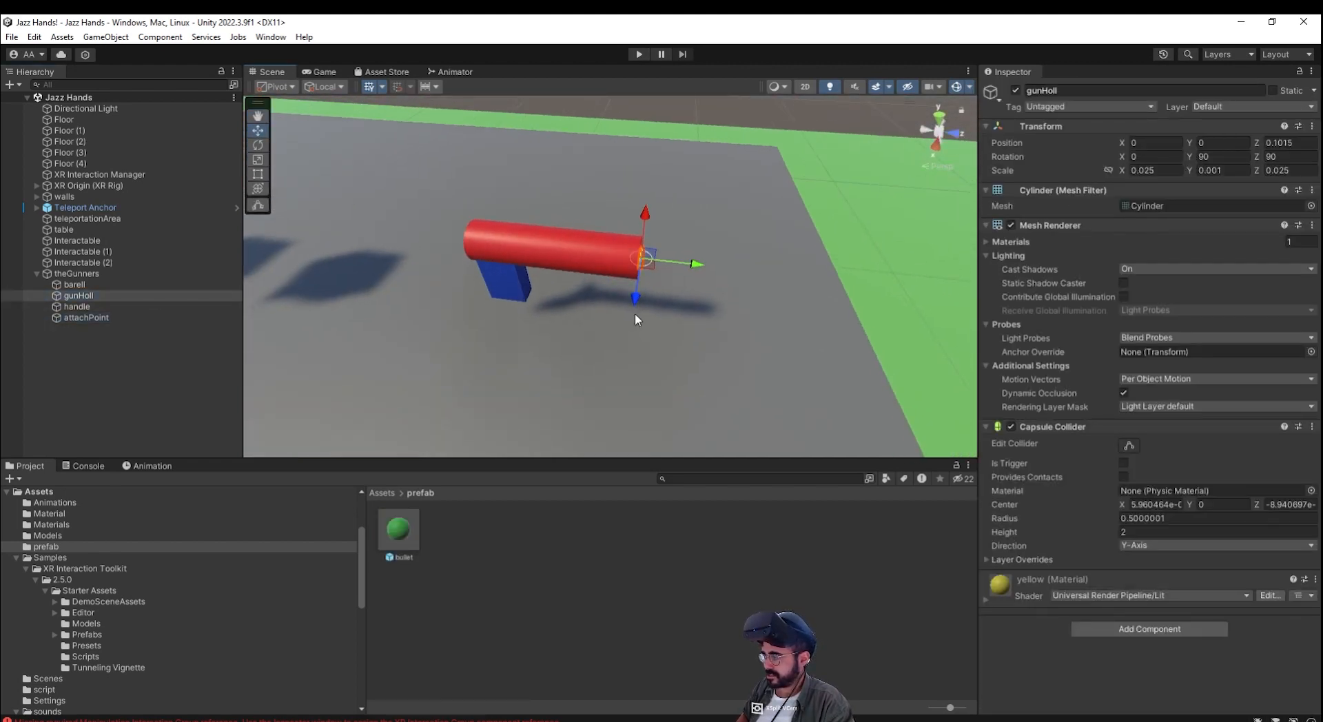
alt+drag(736, 402, 656, 283)
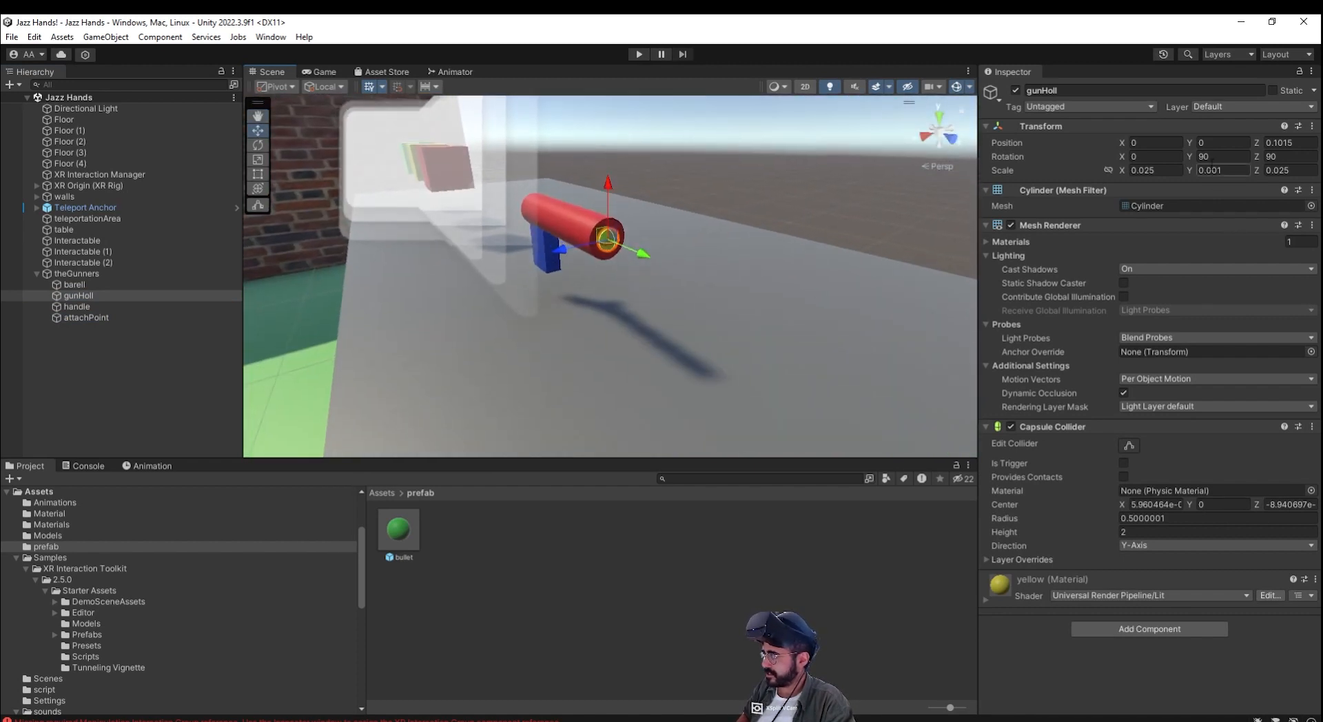
text(0)
alt+drag(682, 350, 862, 375)
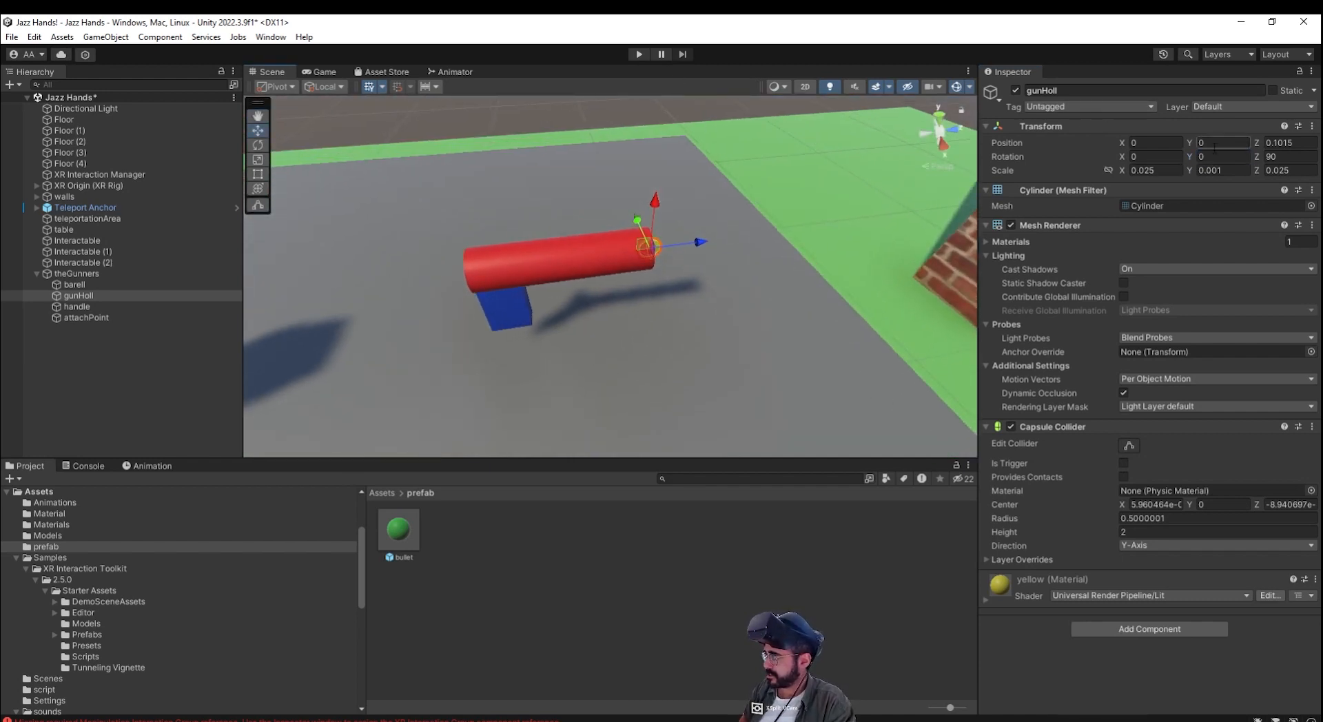
alt+drag(655, 228, 303, 152)
scroll(563, 240, up, 5)
scroll(563, 244, up, 3)
middle_drag(517, 227, 619, 304)
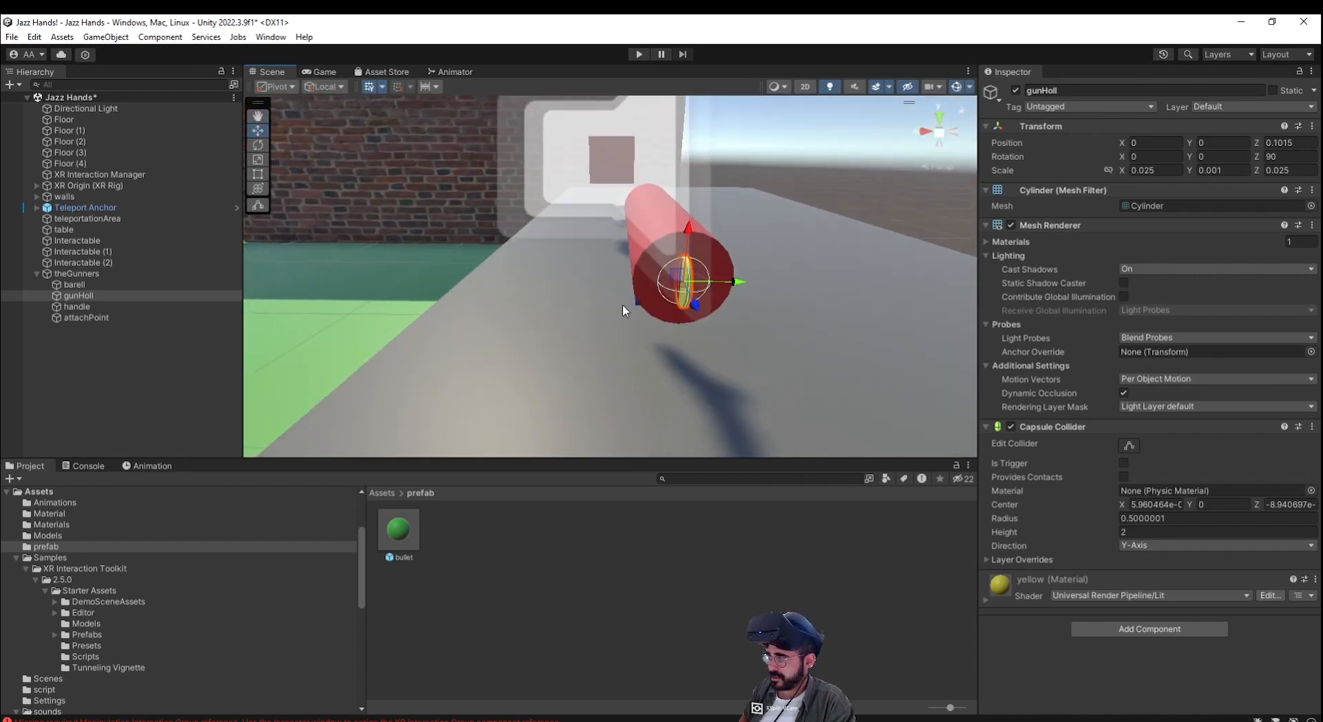
scroll(619, 304, up, 4)
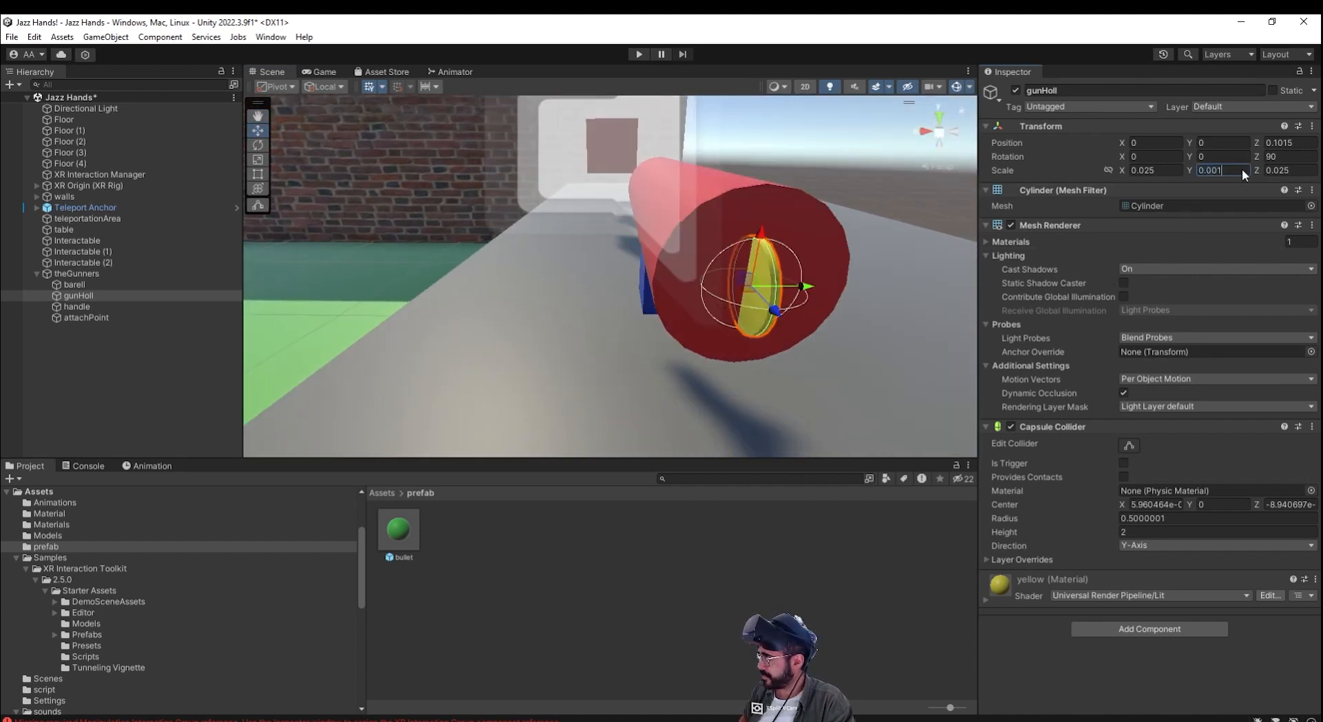
Step: Set the scale of gunHoll to 0.01 on X, Y and Z and deselect it
key(BackSpace)
key(BackSpace)
text(25)
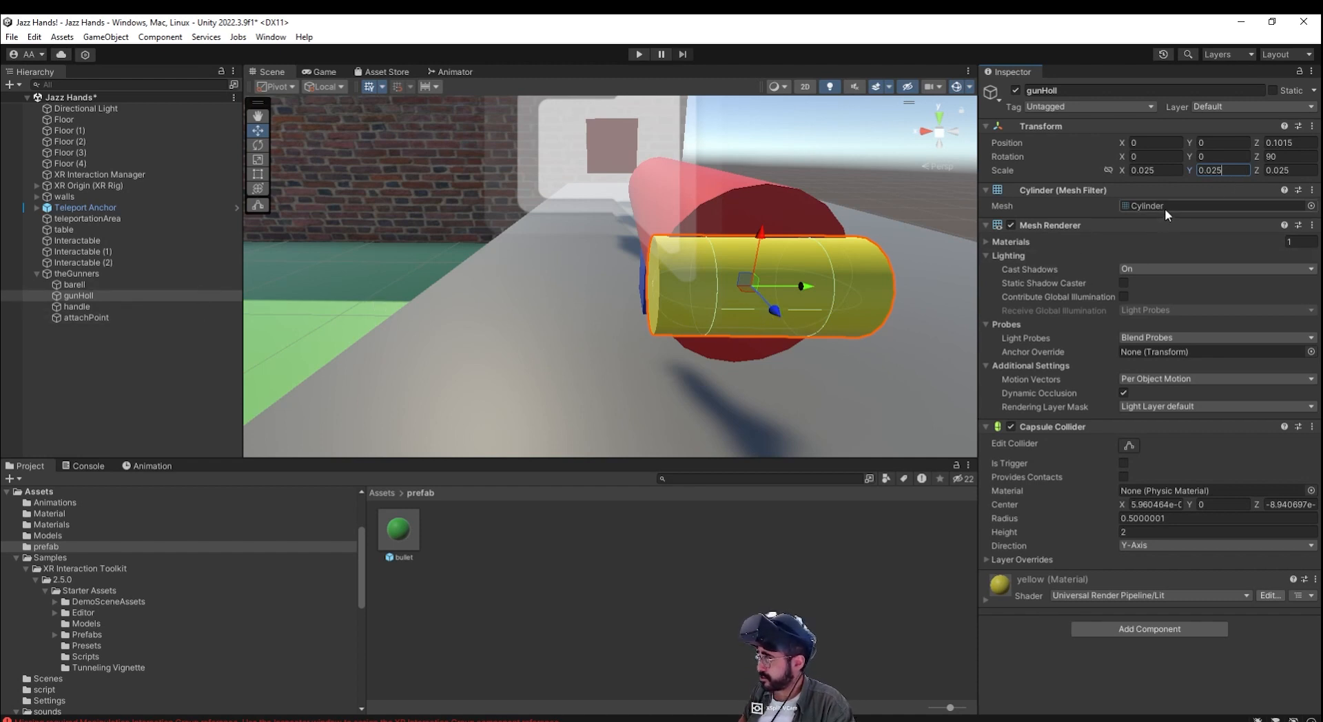
drag(1260, 176, 1264, 175)
key(ctrl+z)
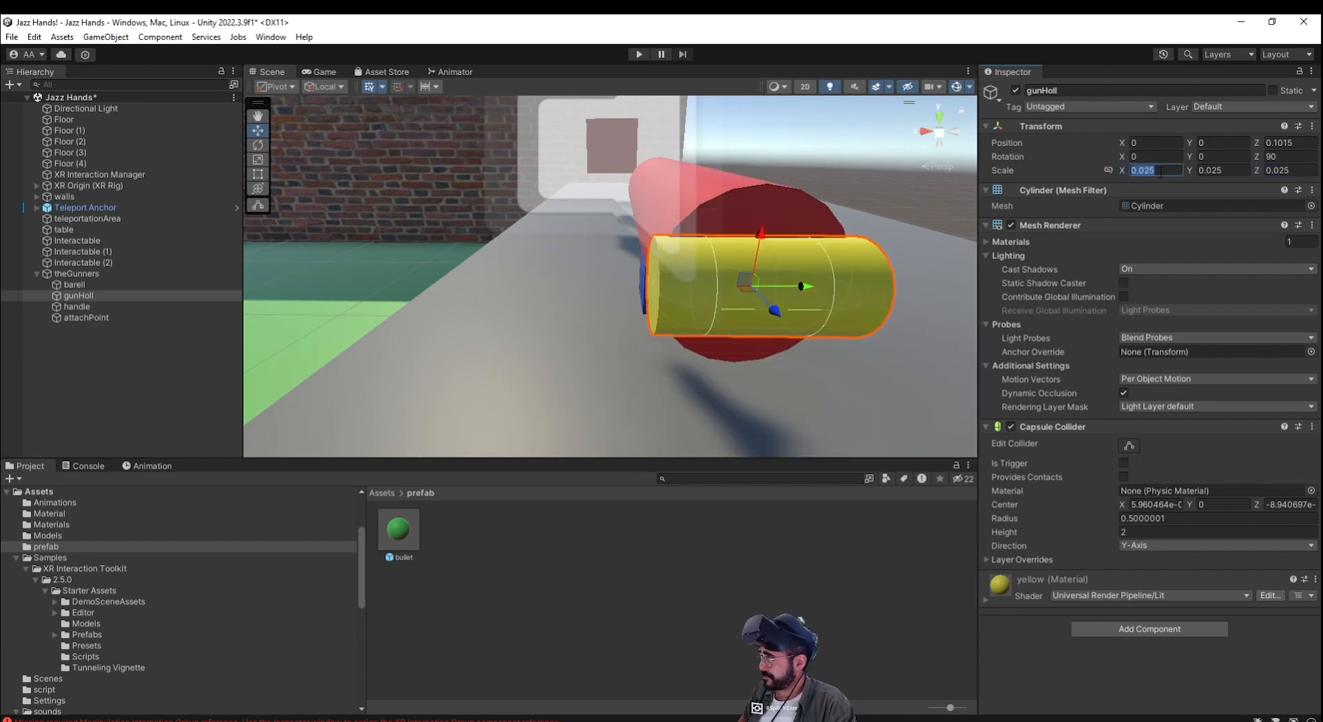
key(BackSpace)
key(BackSpace)
text(1)
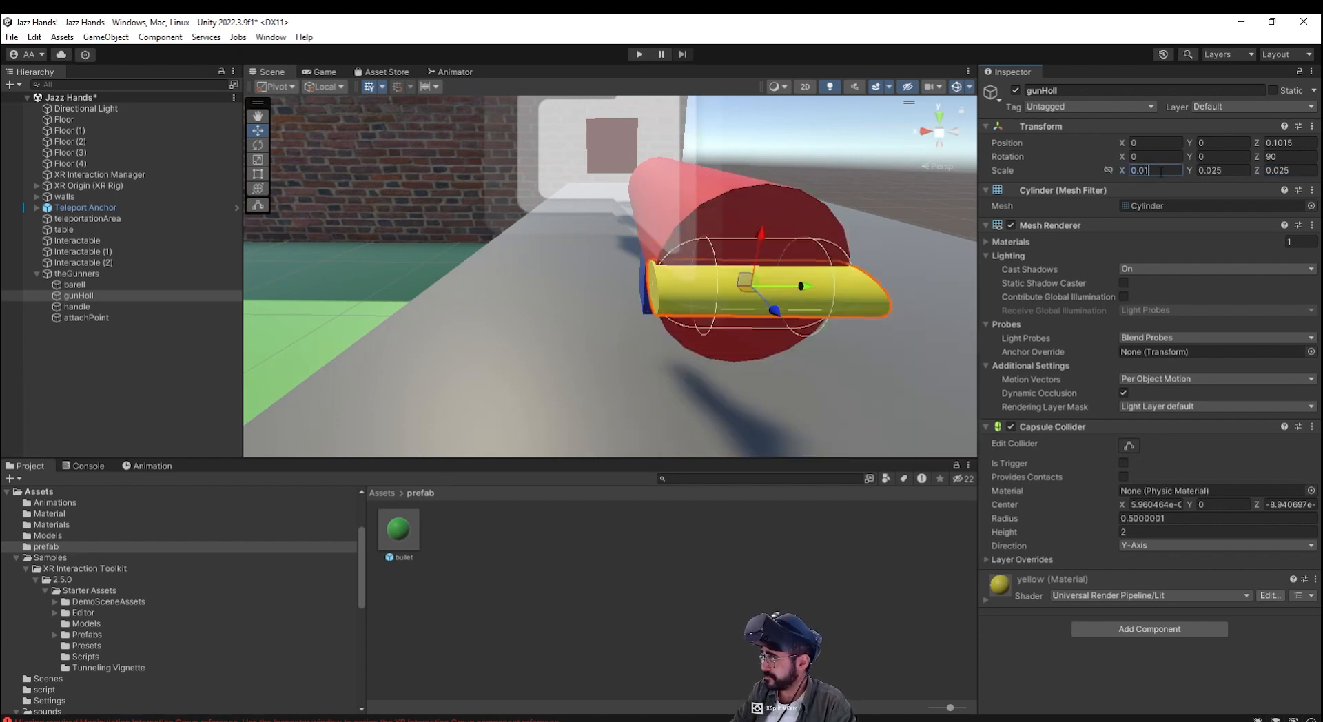
key(Tab)
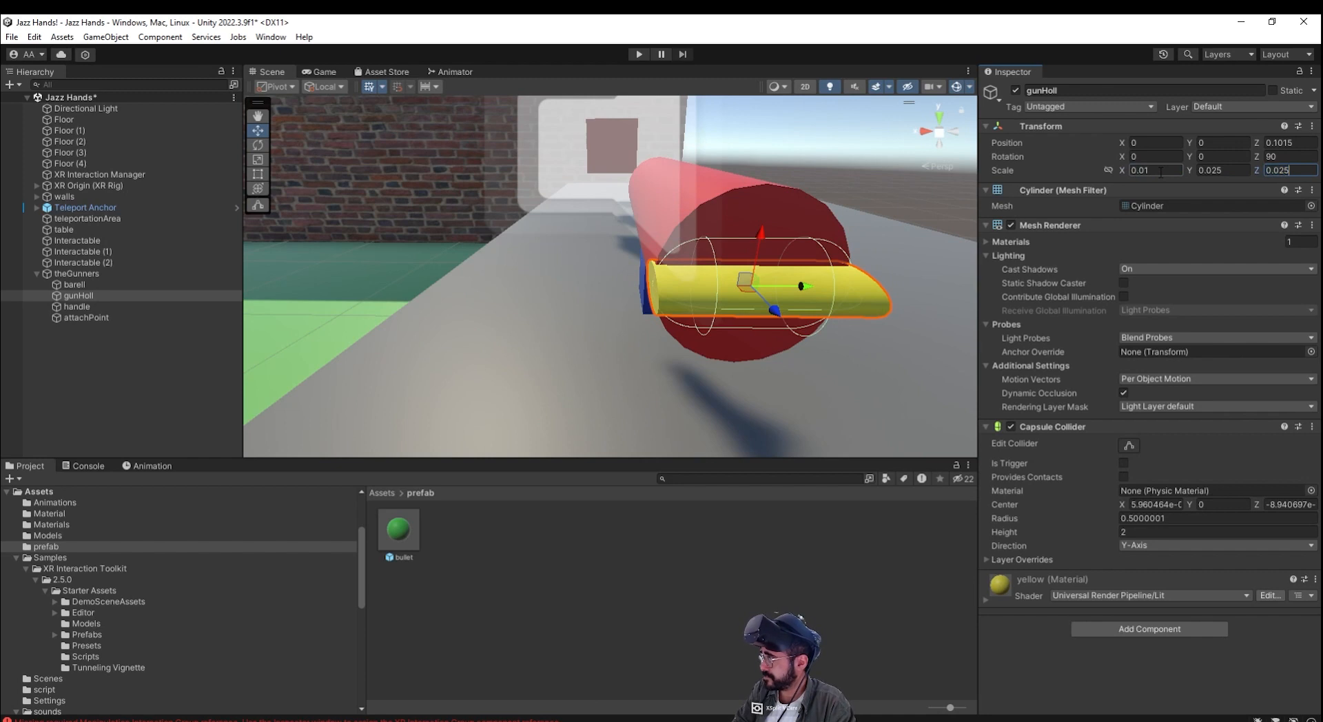
text(0.01)
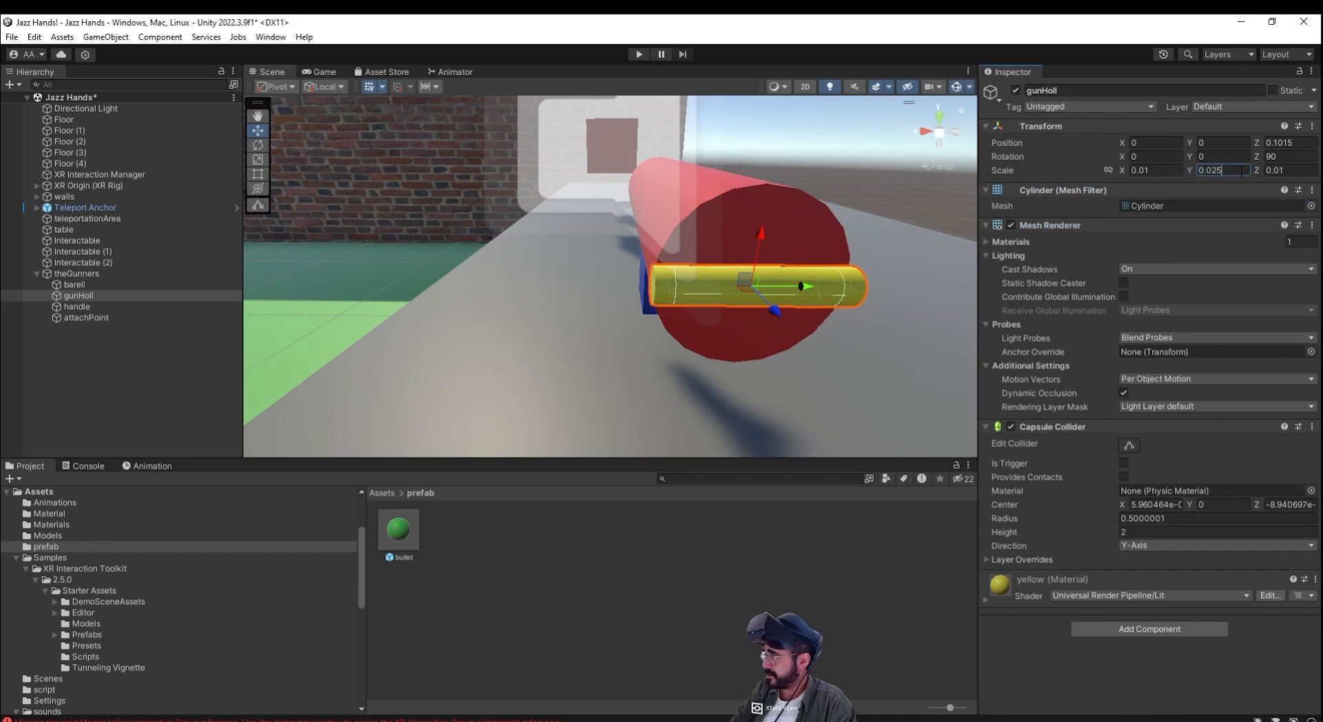
text(0.01)
click(327, 447)
Step: Test the firing direction of the bullets in Play mode and stop it
alt+drag(432, 342, 643, 375)
click(638, 55)
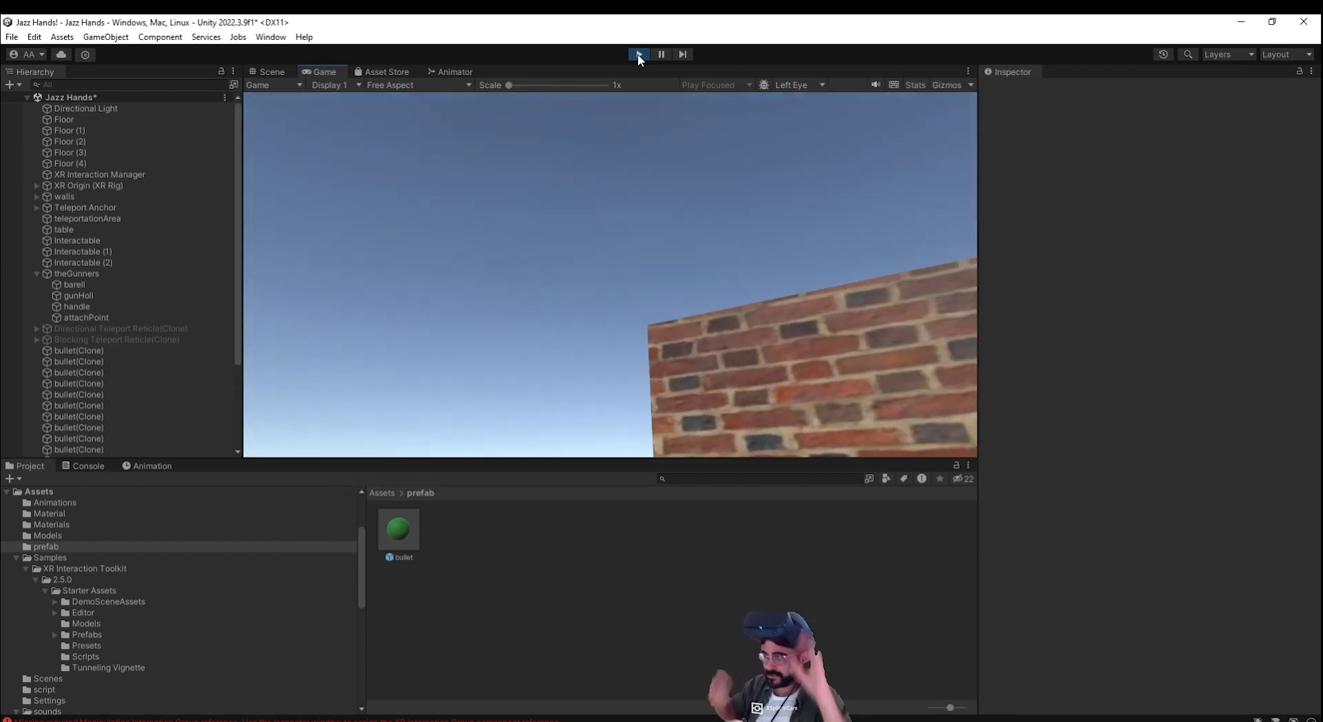
click(638, 54)
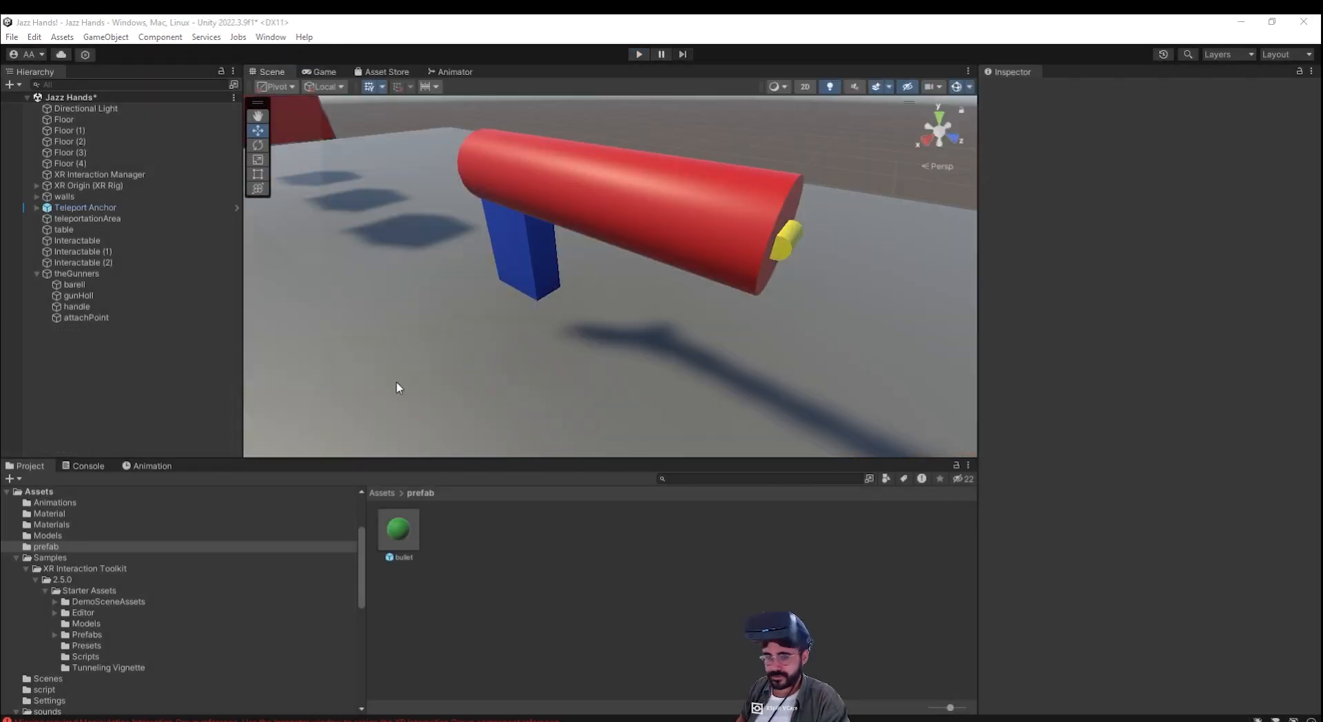
Step: Switch to Visual Studio and add a Destroy call for newBullet below the velocity line in bangBang
key(alt+Tab)
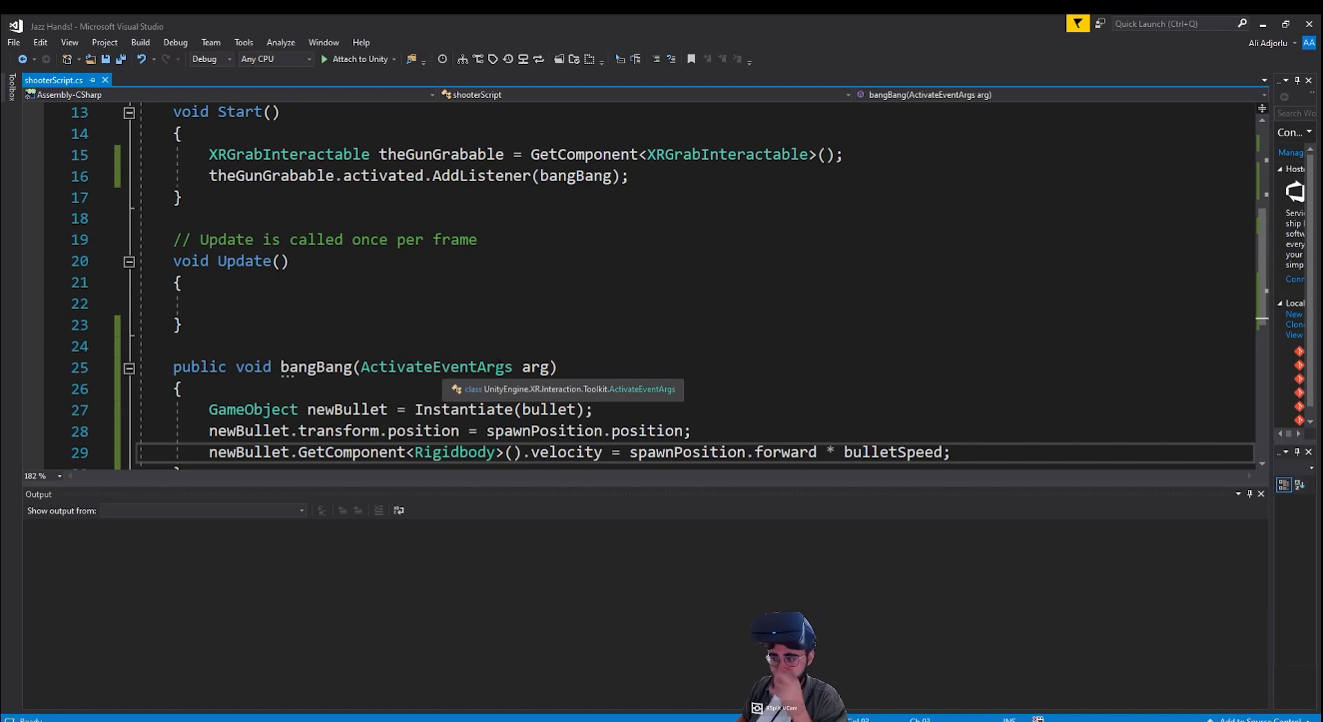
scroll(431, 386, down, 3)
scroll(430, 386, up, 1)
key(Return)
key(Return)
text(dest)
key(Up)
key(Tab)
text((s)
key(BackSpace)
text(bul)
key(BackSpace)
key(BackSpace)
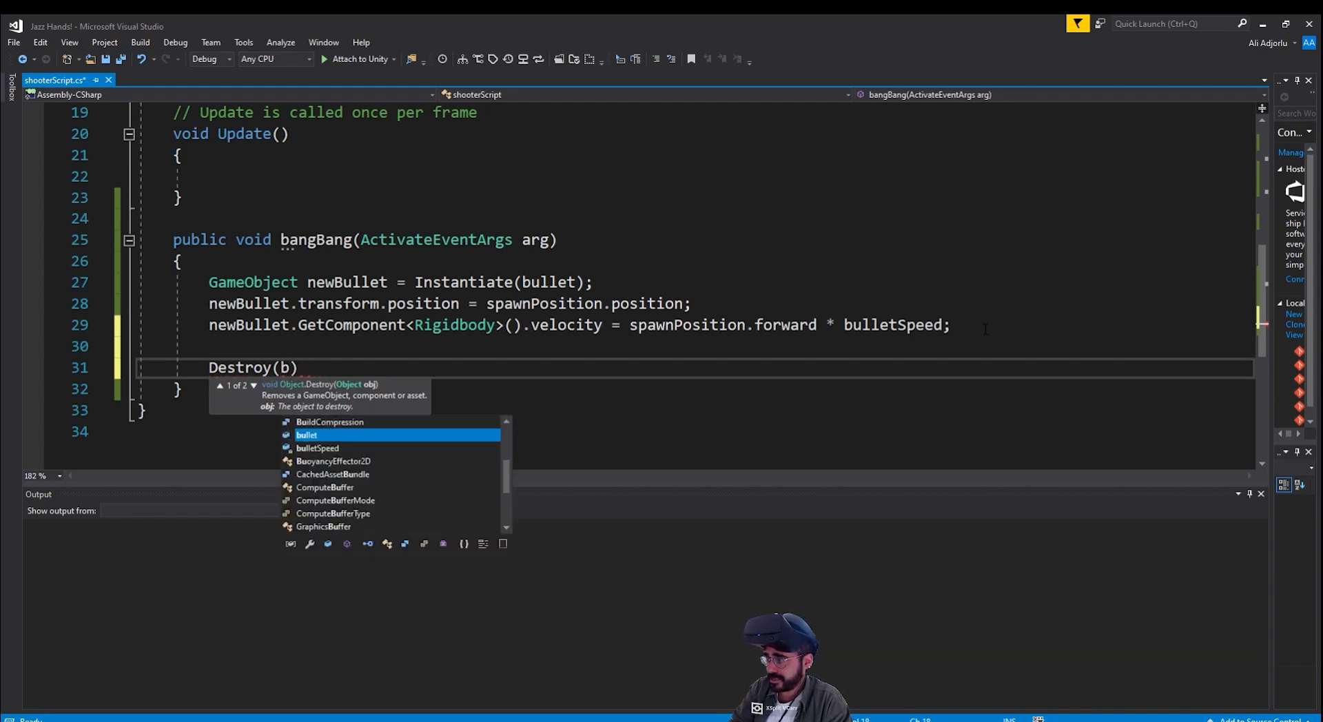
key(BackSpace)
text(new)
key(Tab)
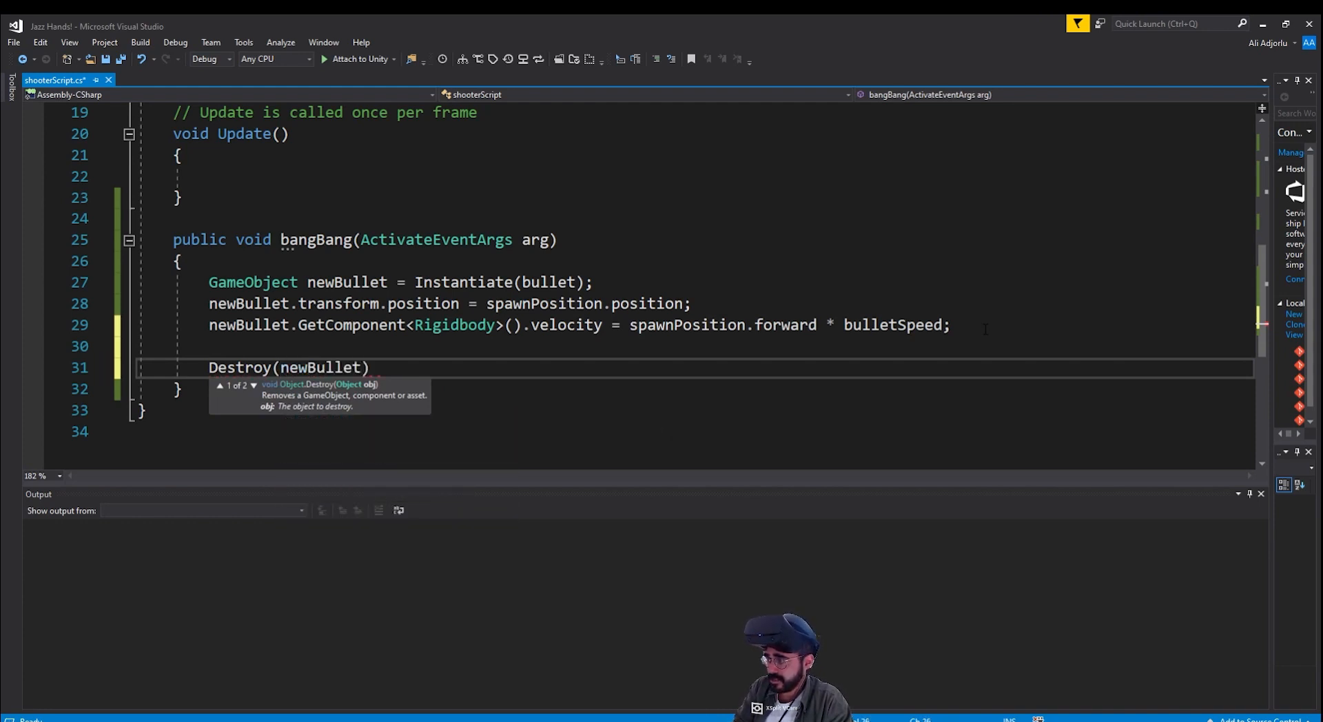
Step: Give the Destroy call a delay of 10, complete the statement and save the script
text(, 10)
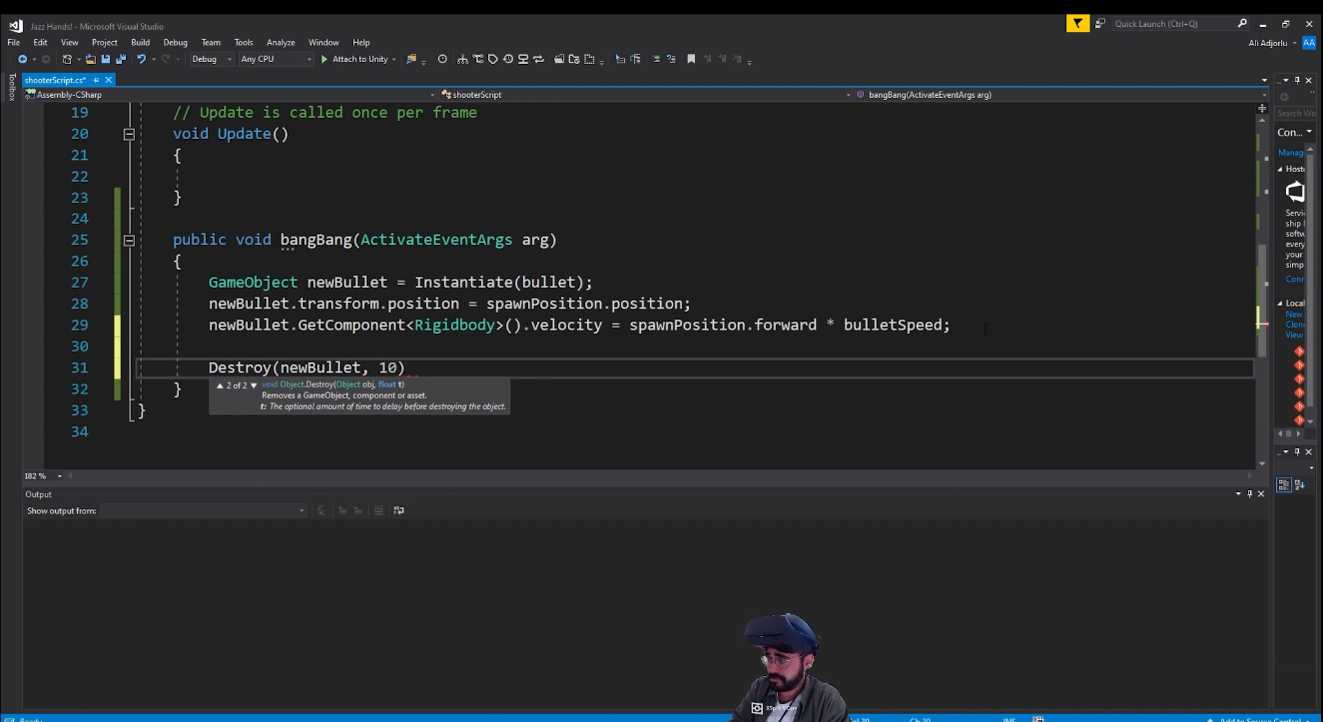
text())
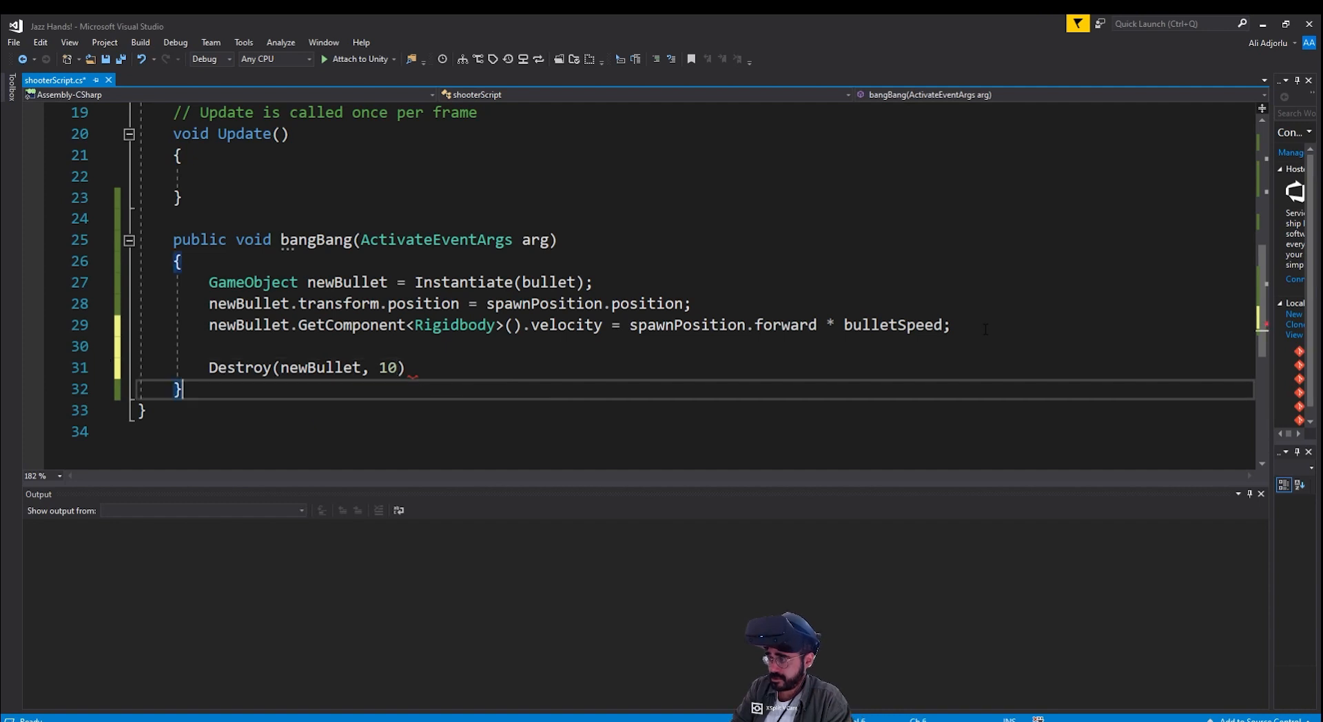
text(;)
key(ctrl+s)
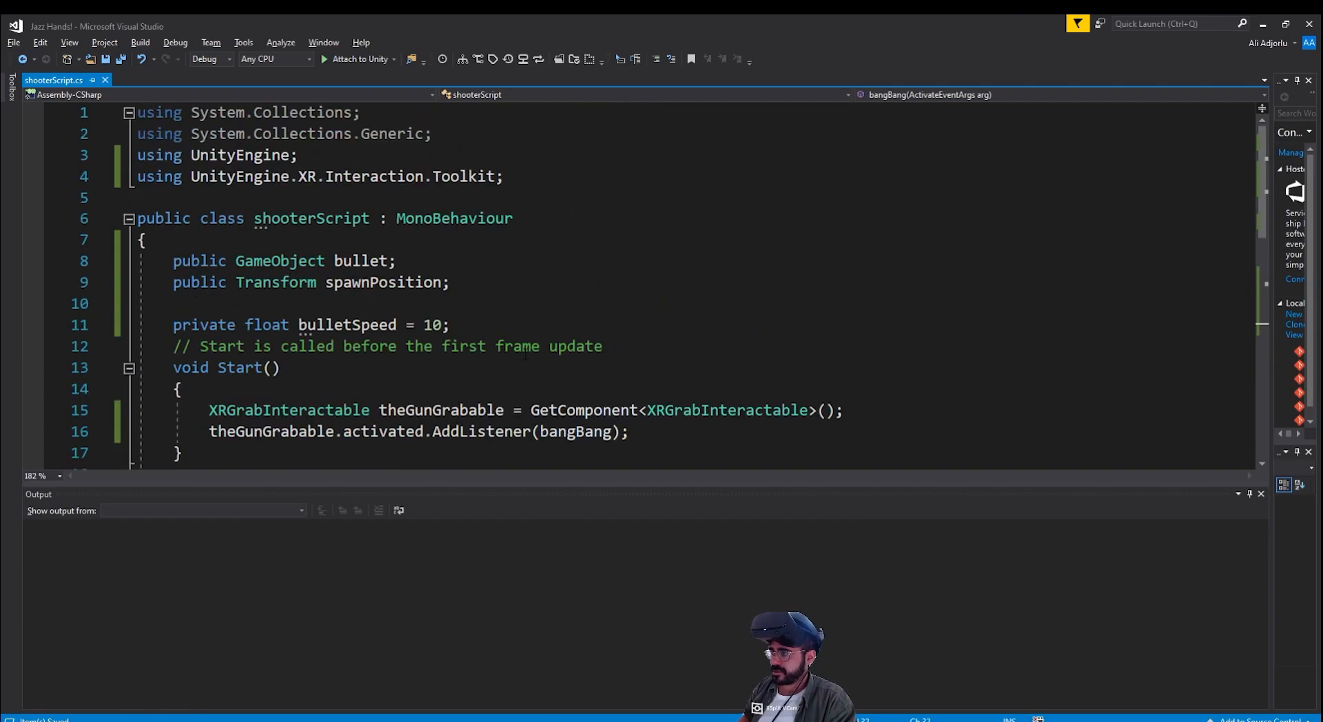
Step: Switch to Unity, test the timed bullet destruction in Play mode and stop it
key(alt+Tab)
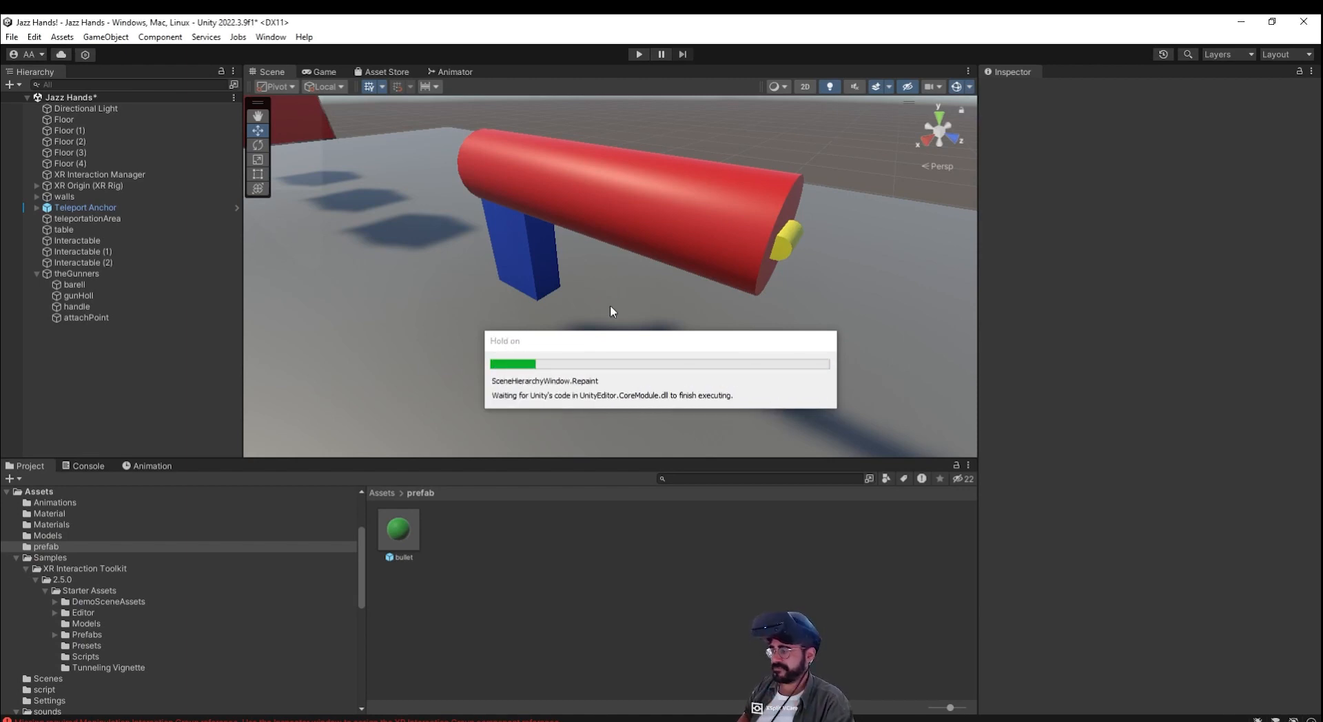
click(636, 54)
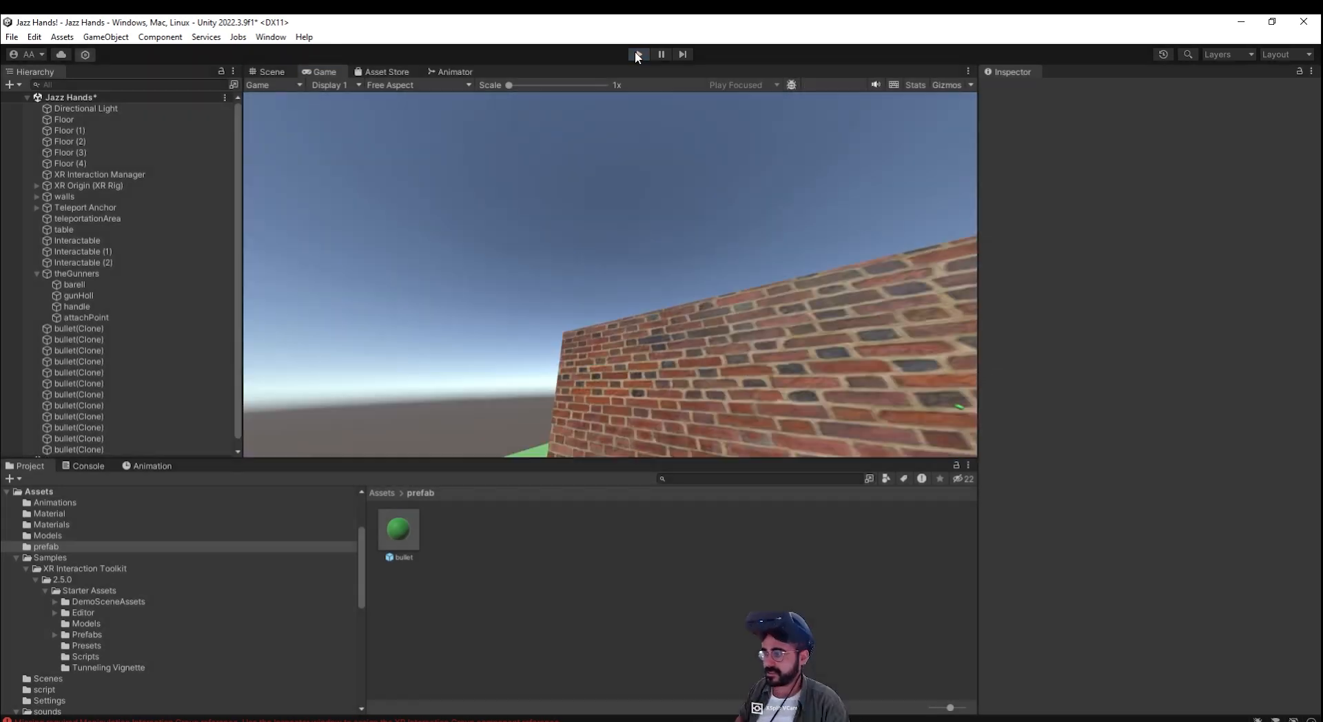
click(638, 53)
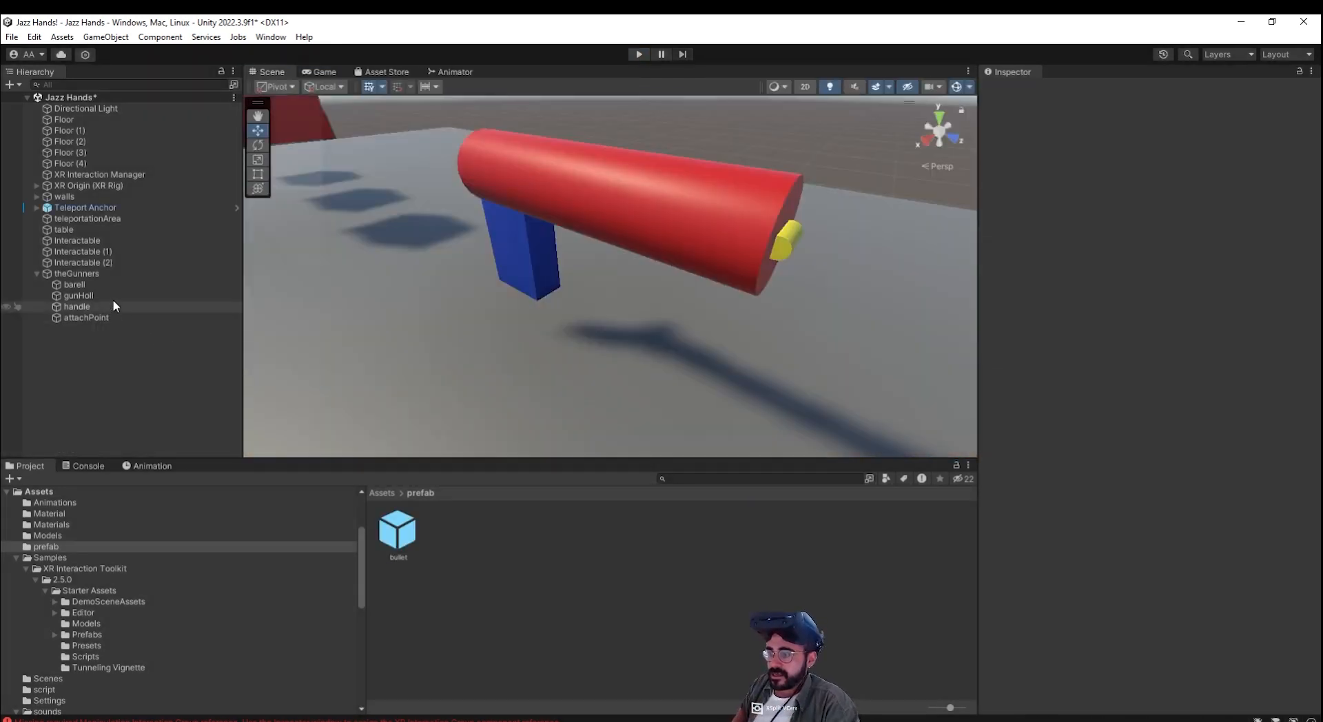
Step: Delete the gunHoll object from theGunners
click(78, 295)
scroll(699, 303, down, 1)
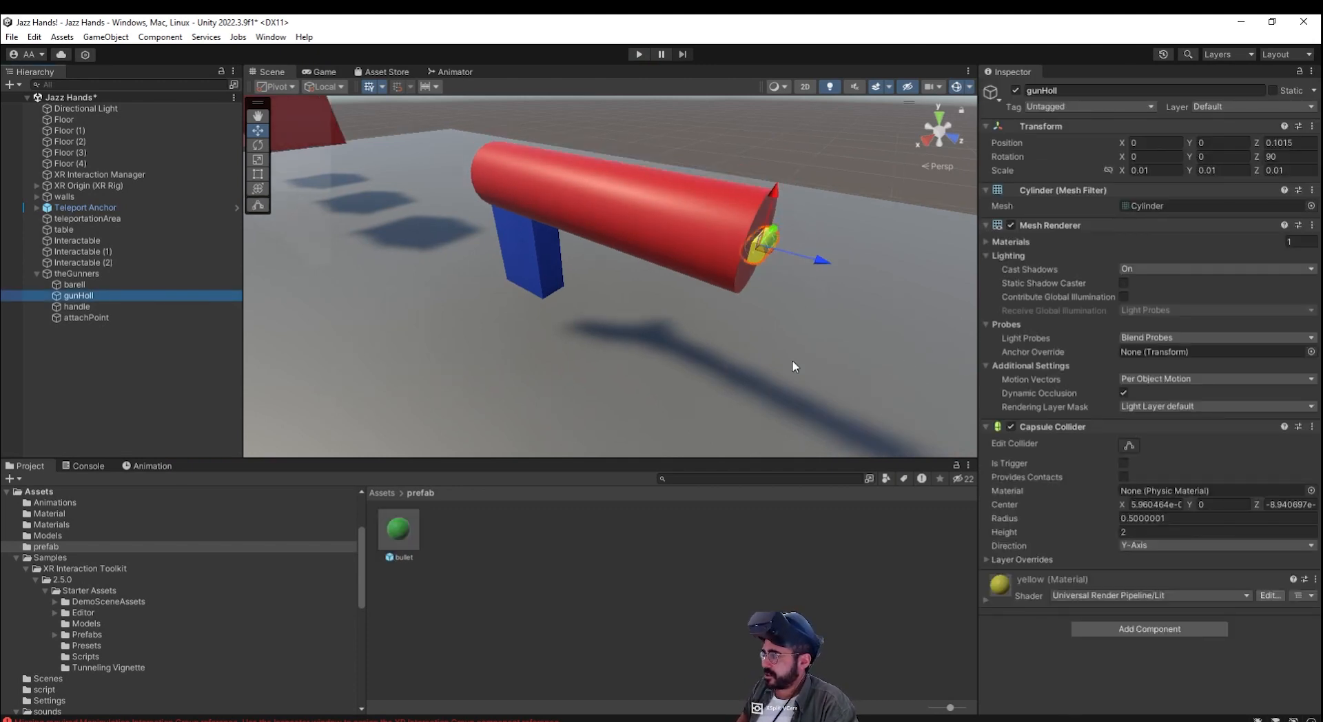
right_click(96, 301)
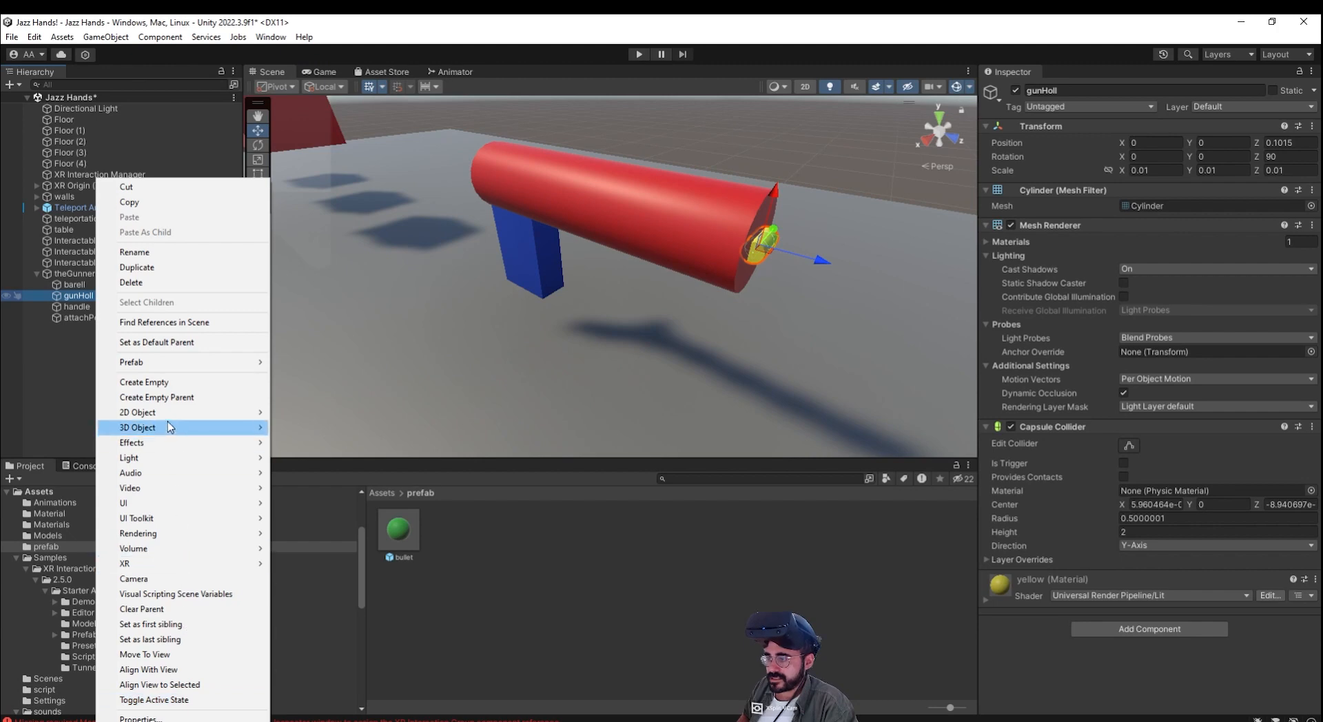
click(165, 282)
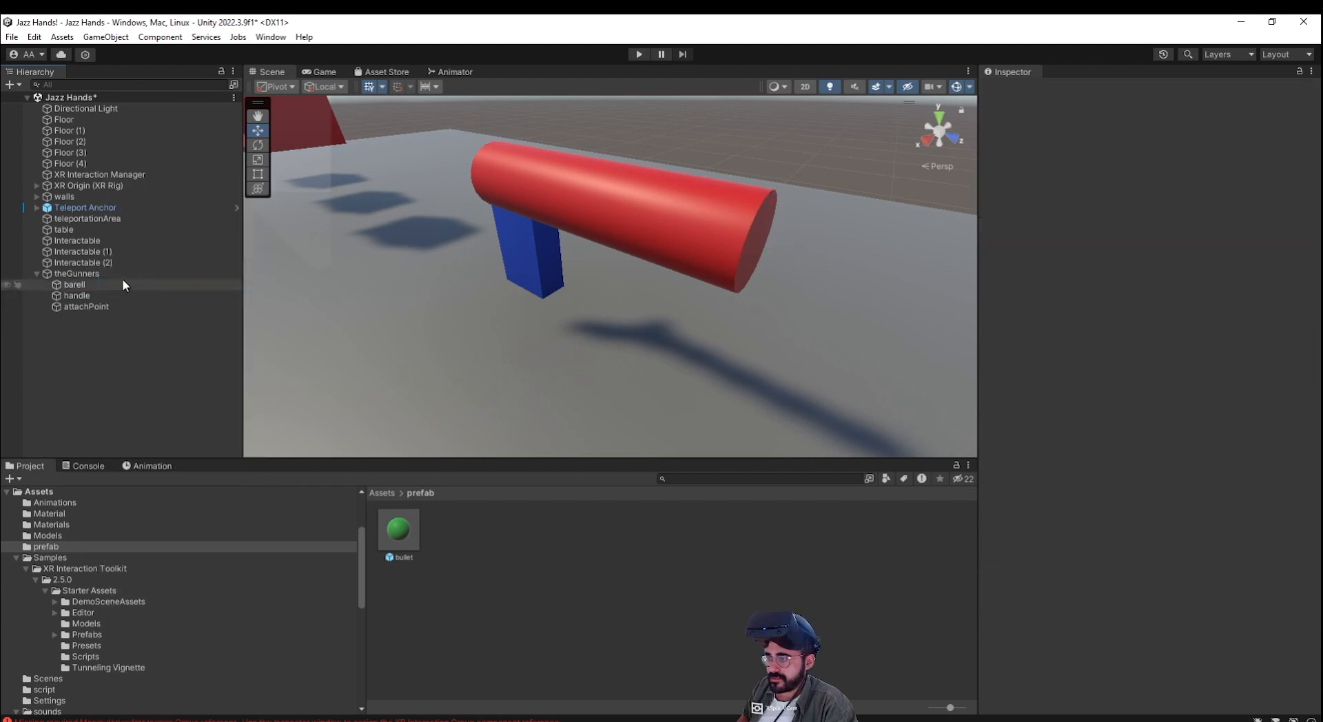
Step: Add a Sphere as a child of theGunners
click(117, 276)
right_click(117, 279)
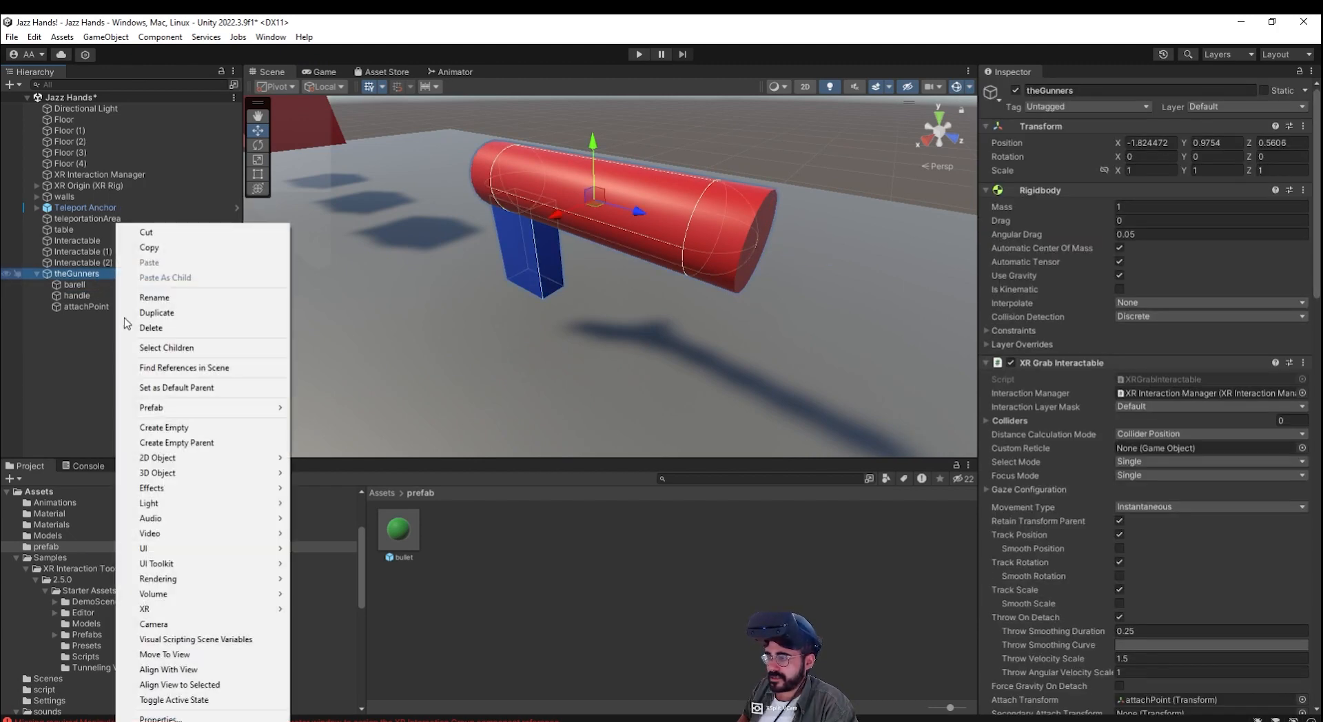
mouse_move(227, 472)
click(323, 488)
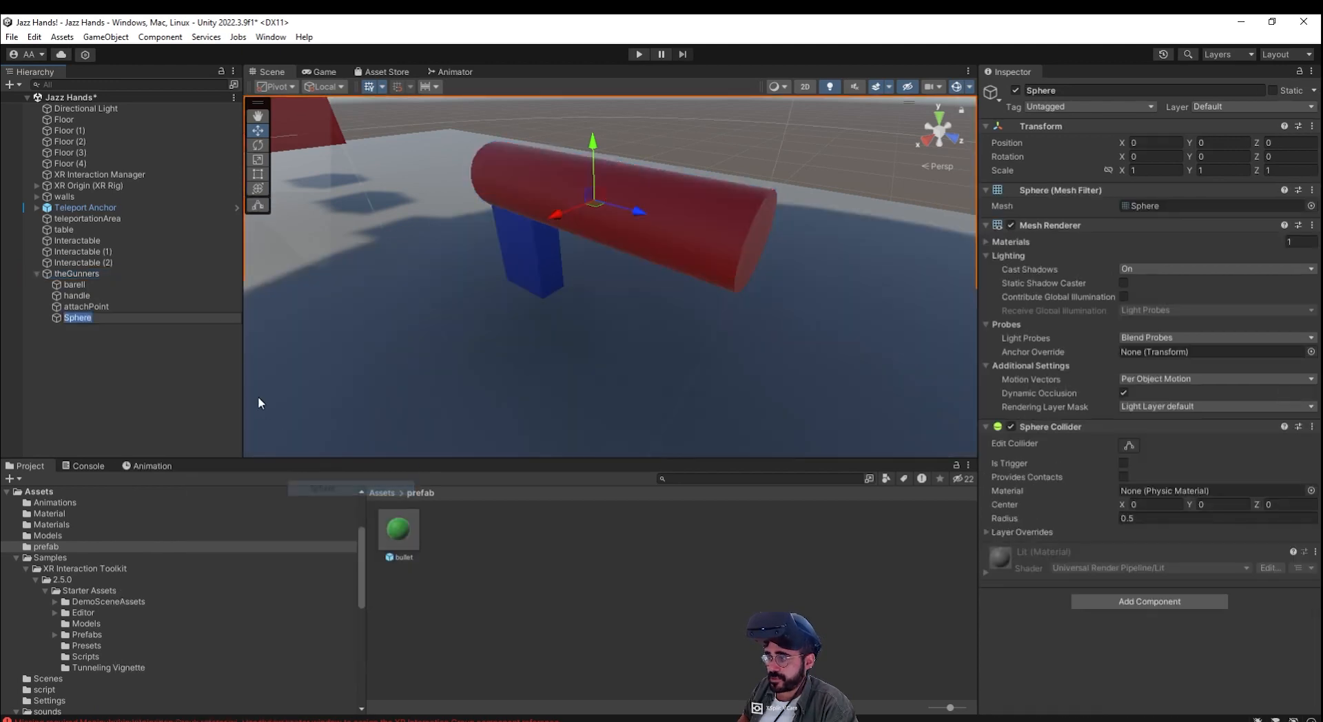
Step: Scale the sphere to 0.02 on all axes and move it along Z to about 0.108, at the barrel's muzzle
click(1175, 170)
text(0.02)
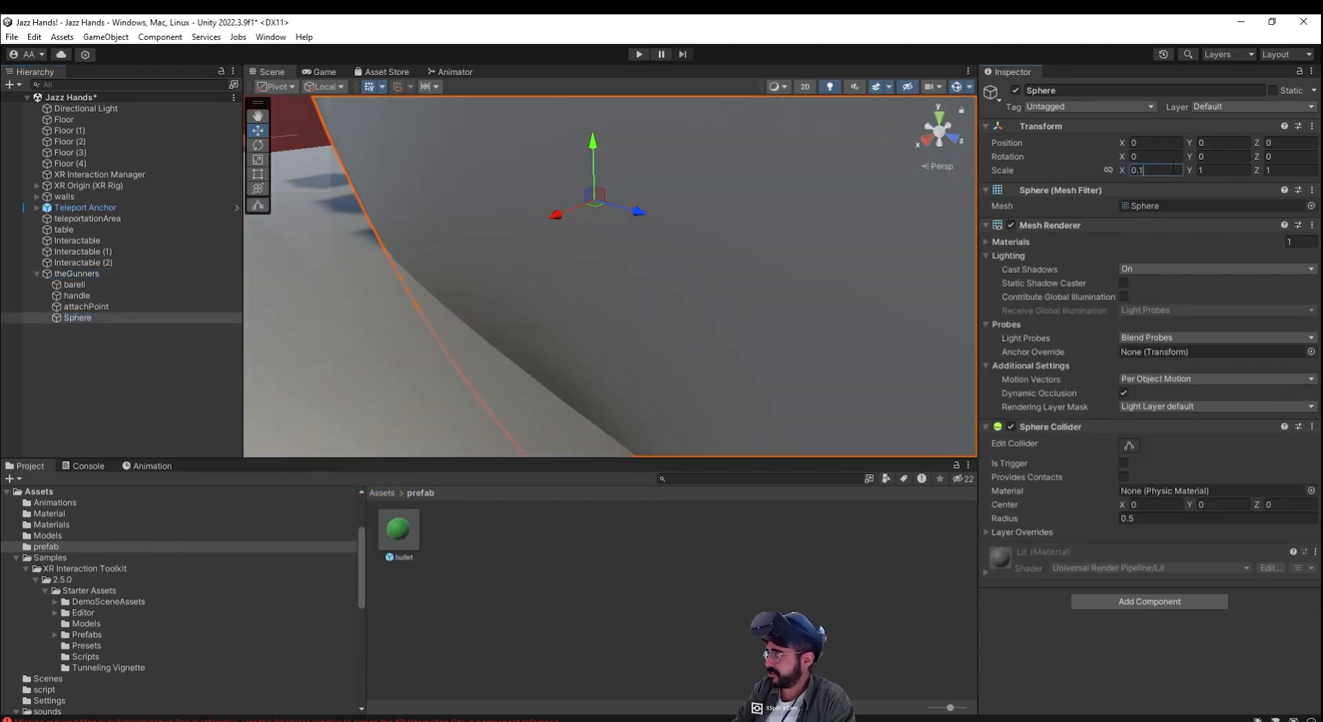
key(Tab)
text(0.02)
key(Tab)
text(0.0)
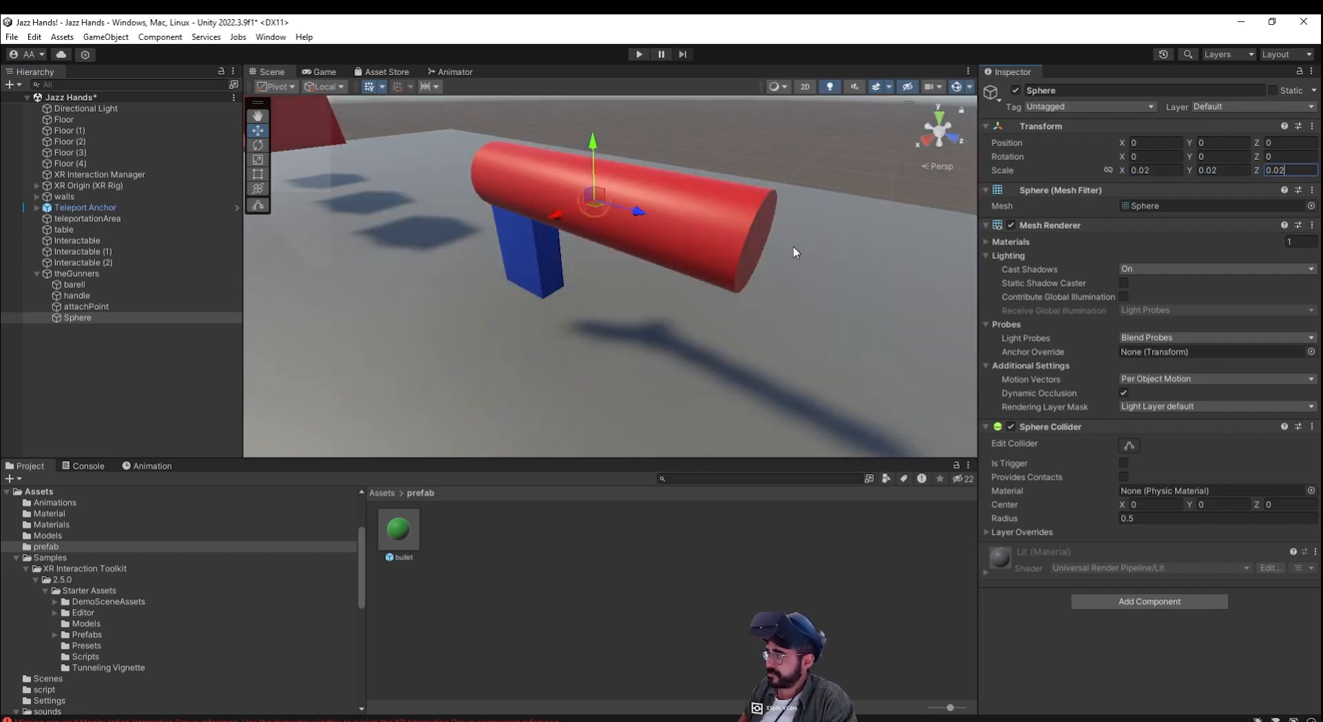
drag(621, 212, 832, 258)
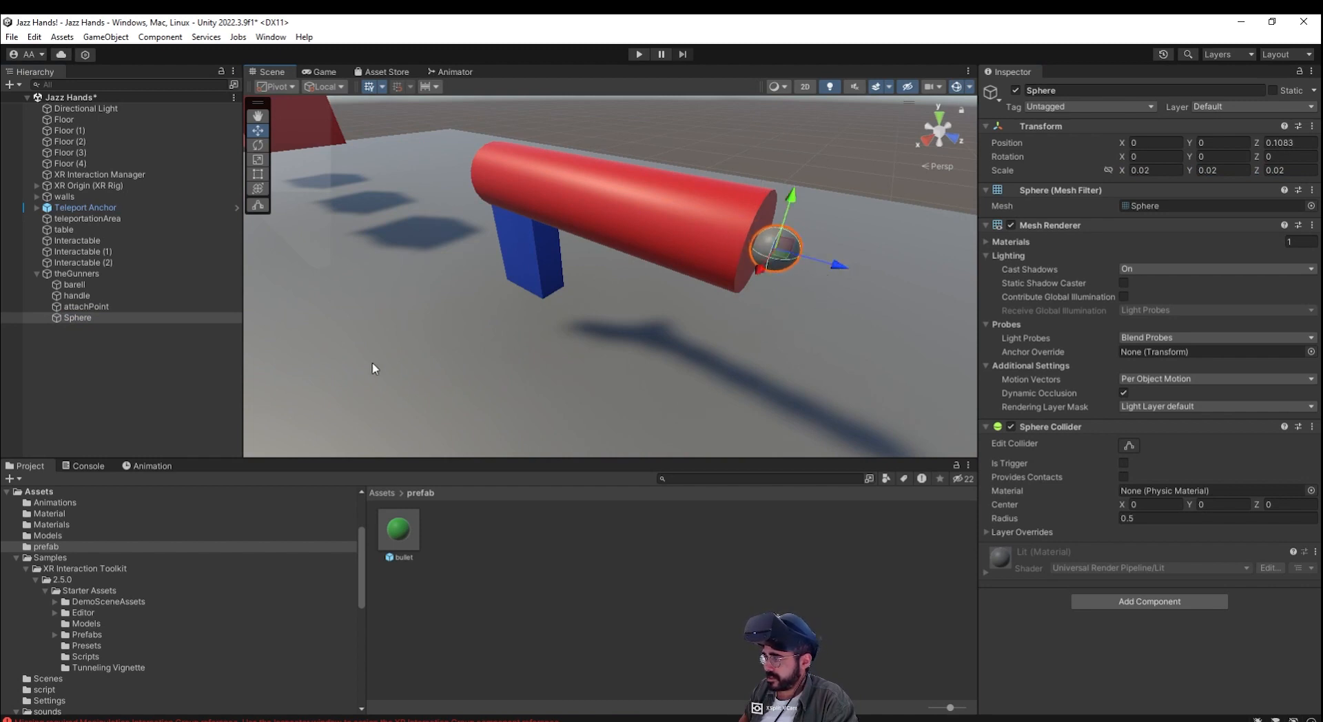
Step: Rename the Sphere under theGunners to spawnPos
click(149, 321)
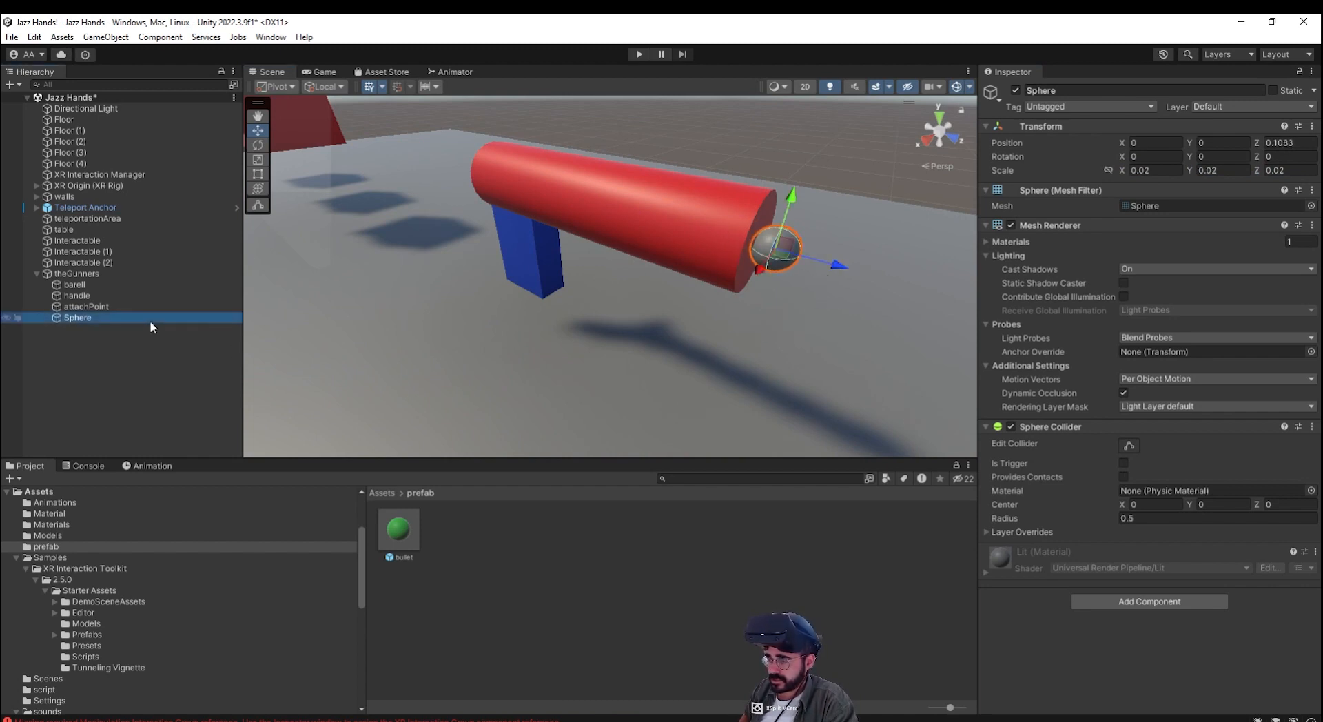
key(F2)
text(spawnPos)
key(Return)
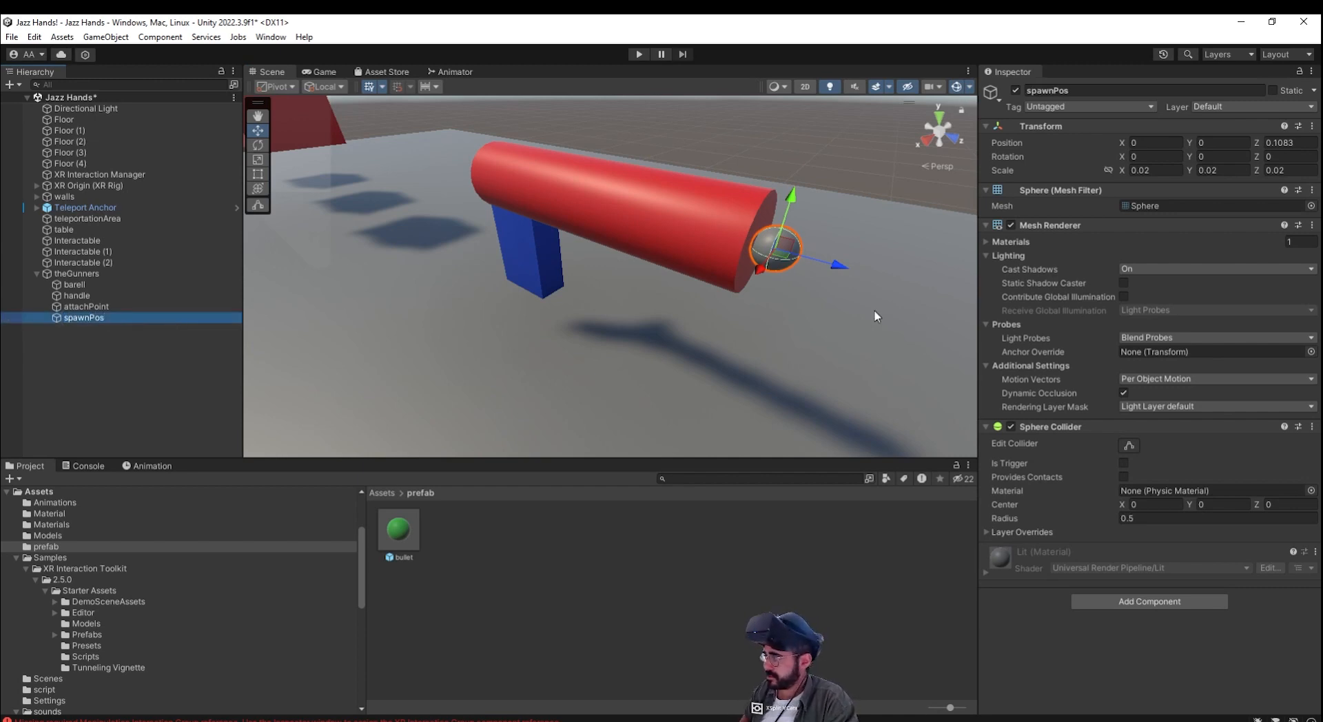
Step: Apply the yellow material from the Material folder to the spawnPos sphere at the gun's muzzle
click(383, 494)
double_click(445, 522)
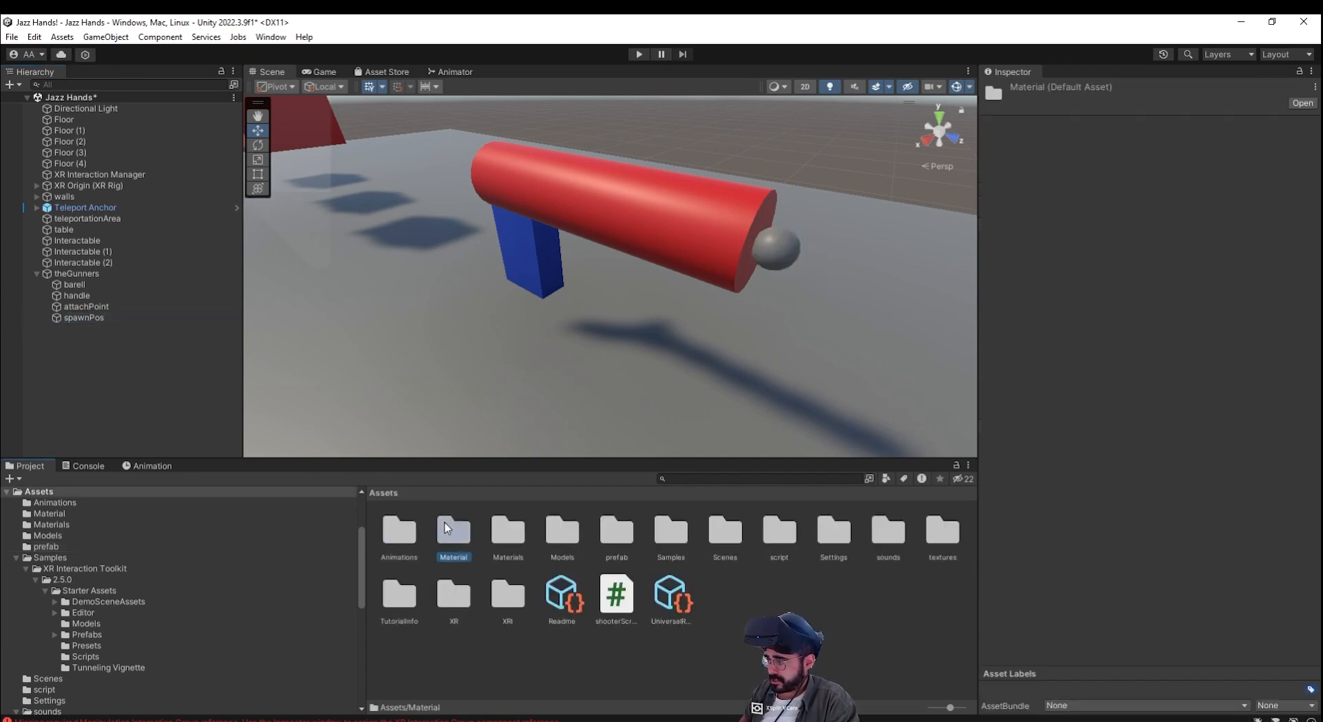
drag(616, 529, 783, 257)
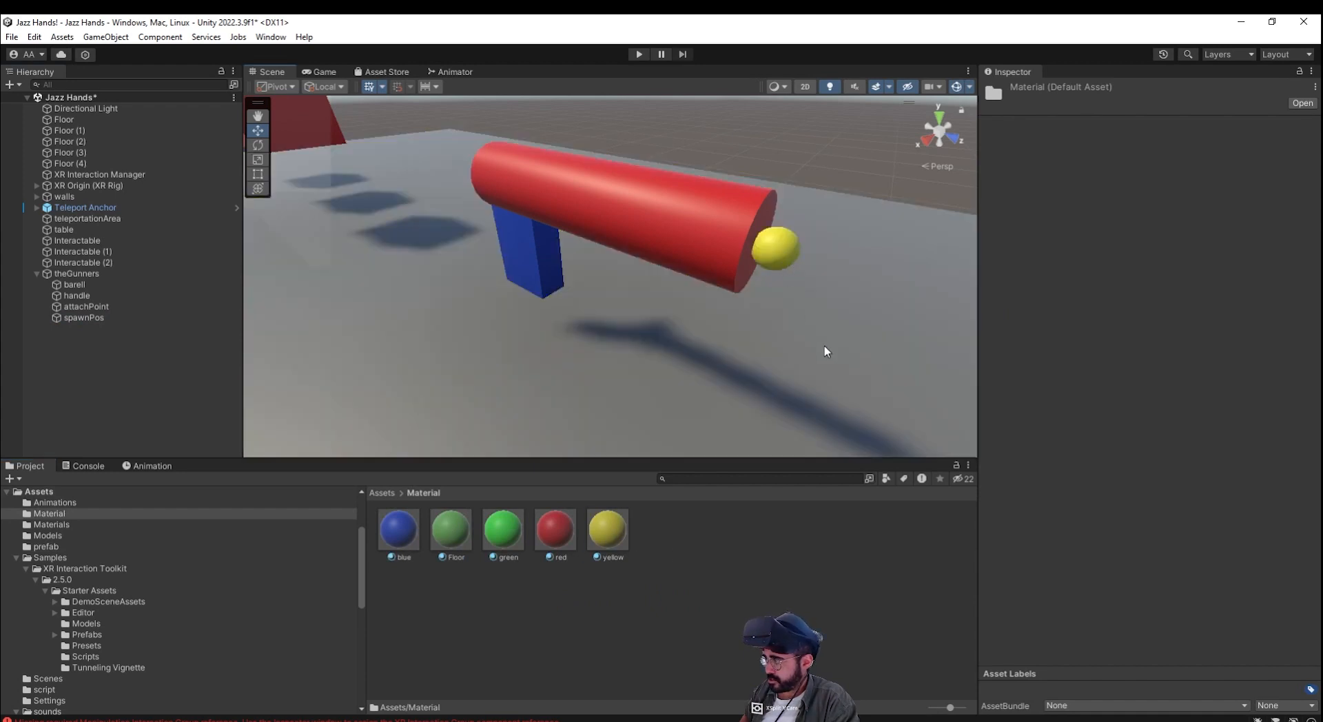
Step: Disable the Sphere Collider on spawnPos, and start and stop a brief Play mode run
middle_drag(827, 352, 697, 318)
scroll(692, 328, down, 3)
alt+drag(685, 341, 583, 202)
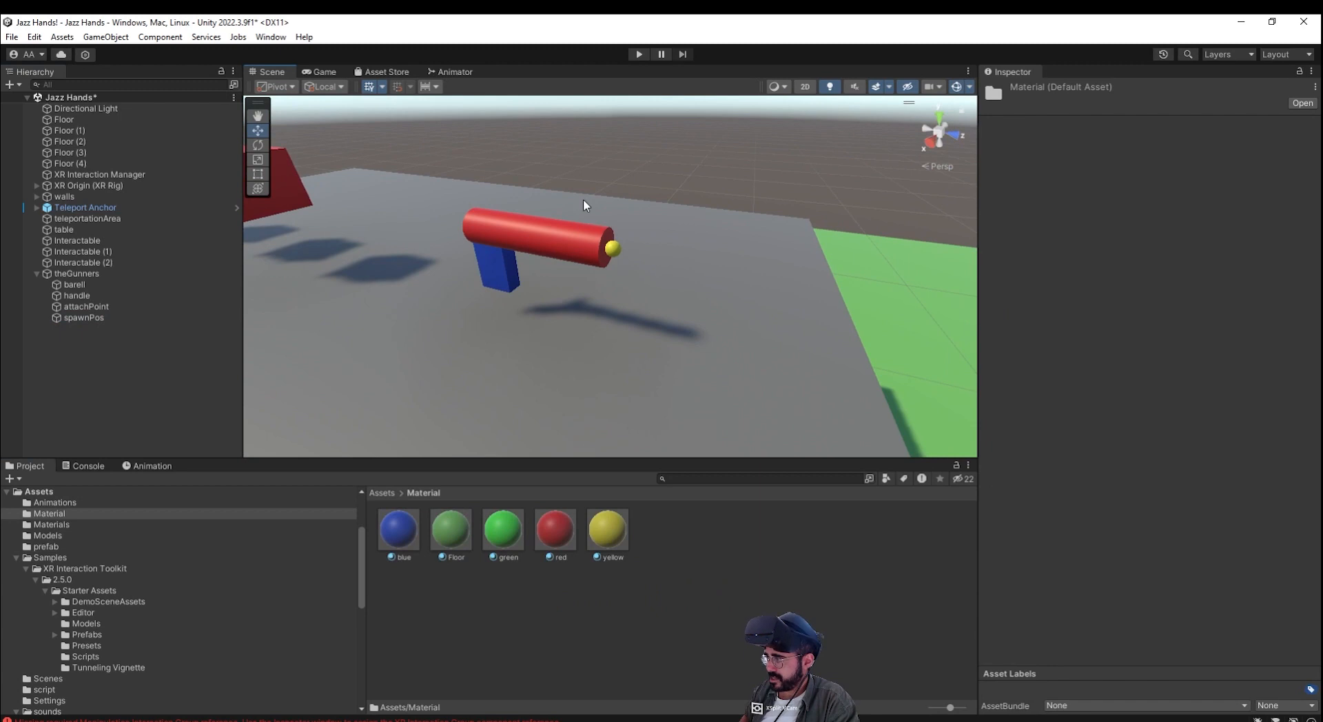
click(188, 318)
click(1013, 428)
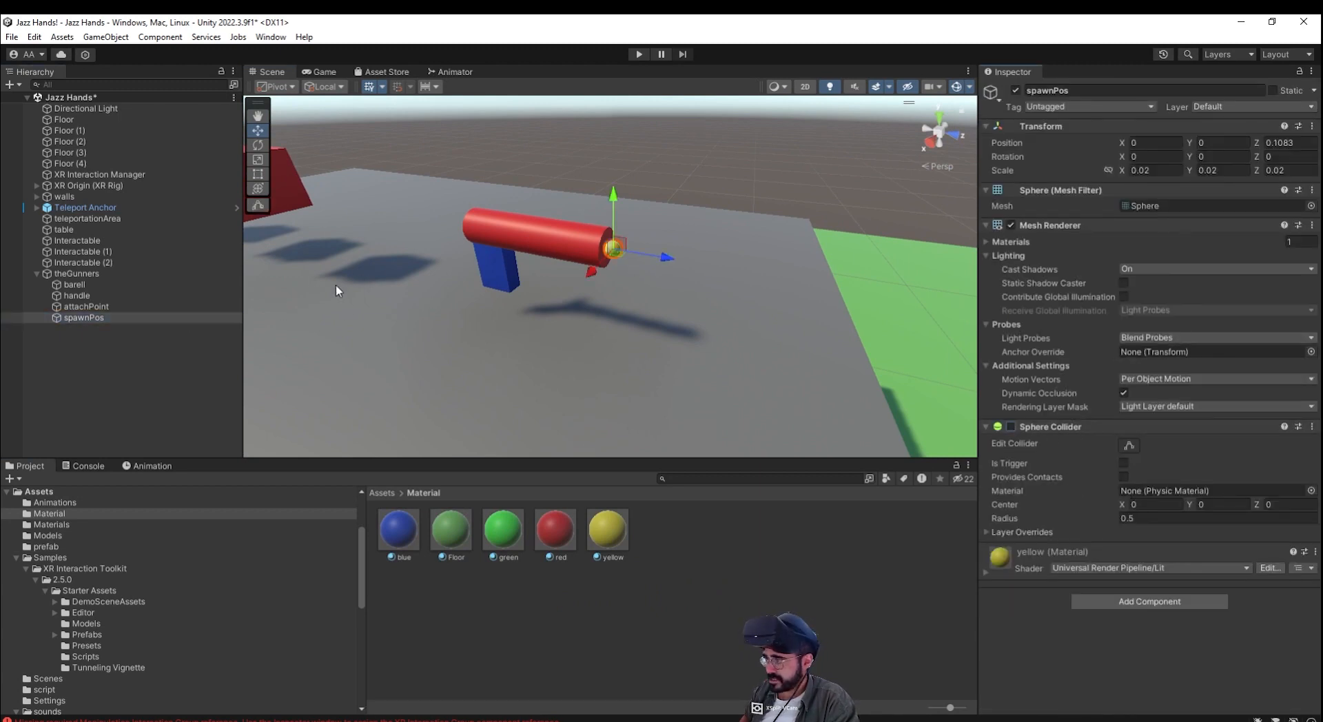
click(643, 53)
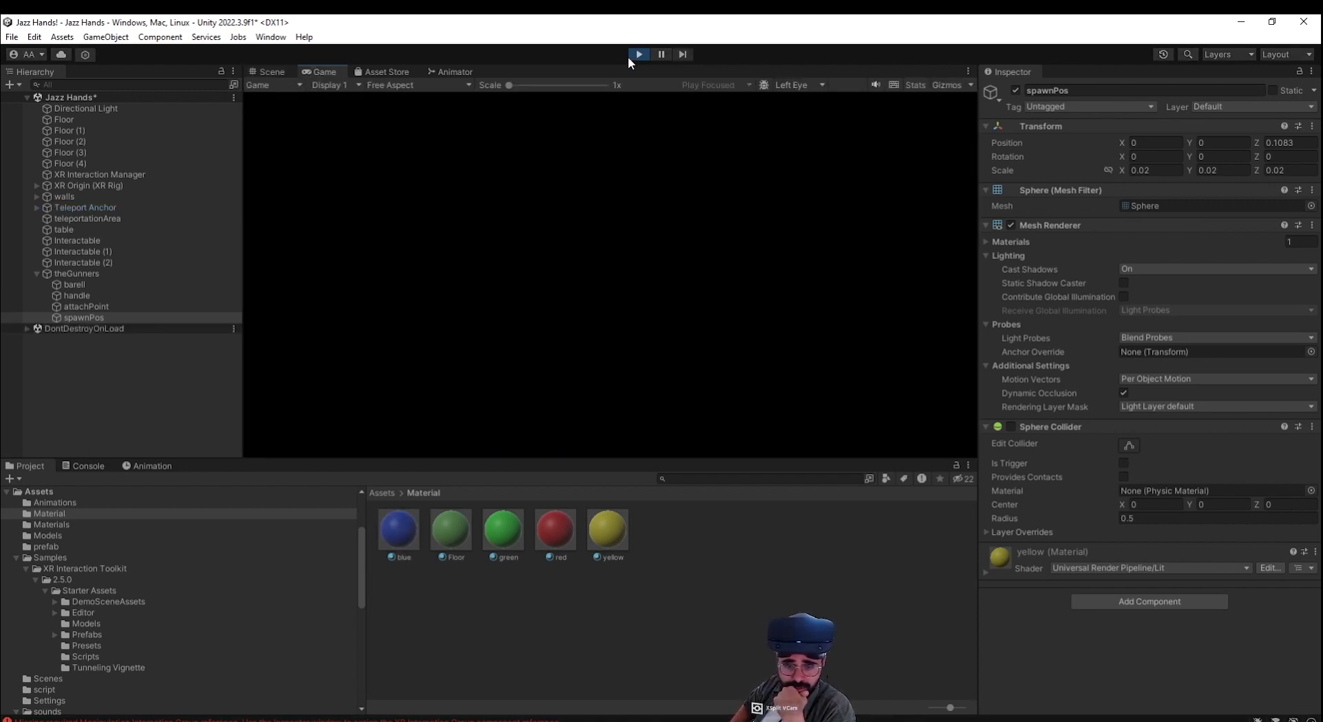
click(639, 55)
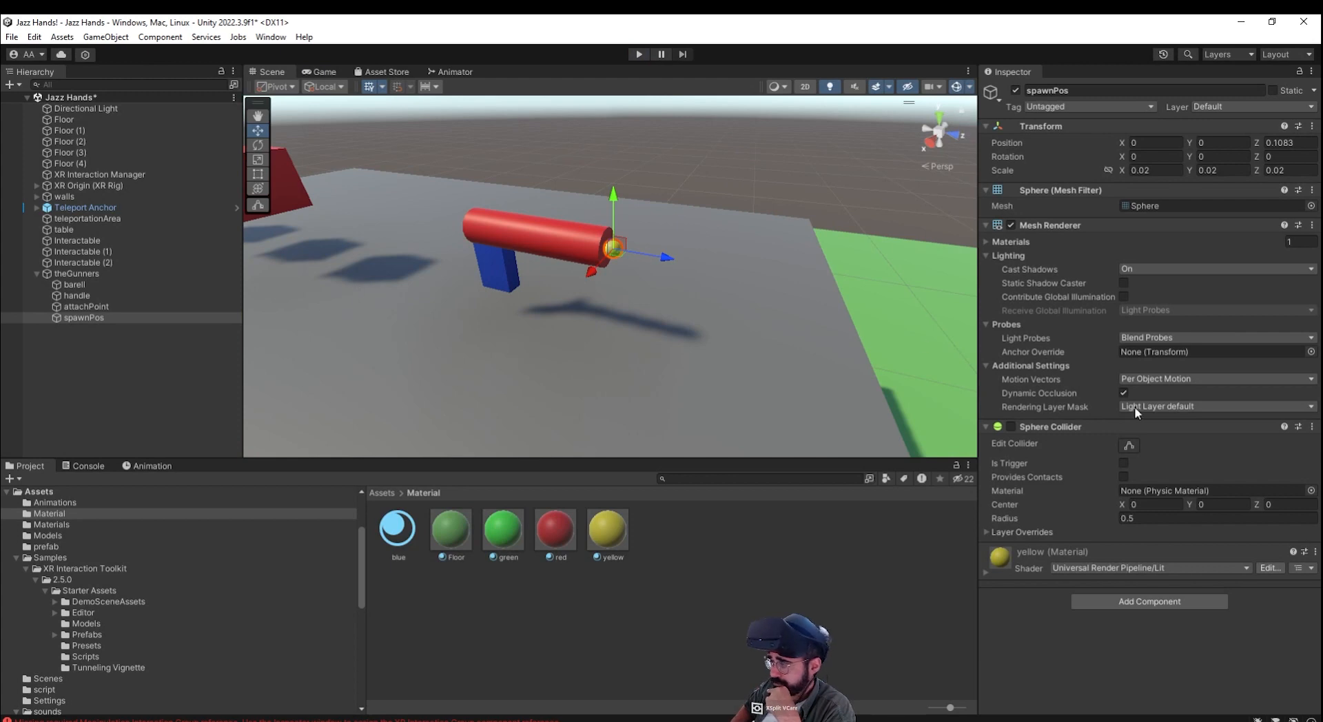
Step: Assign spawnPos as the Spawn Position of theGunners' Shooter Script and test the gun in Play mode
click(159, 275)
scroll(1243, 521, down, 15)
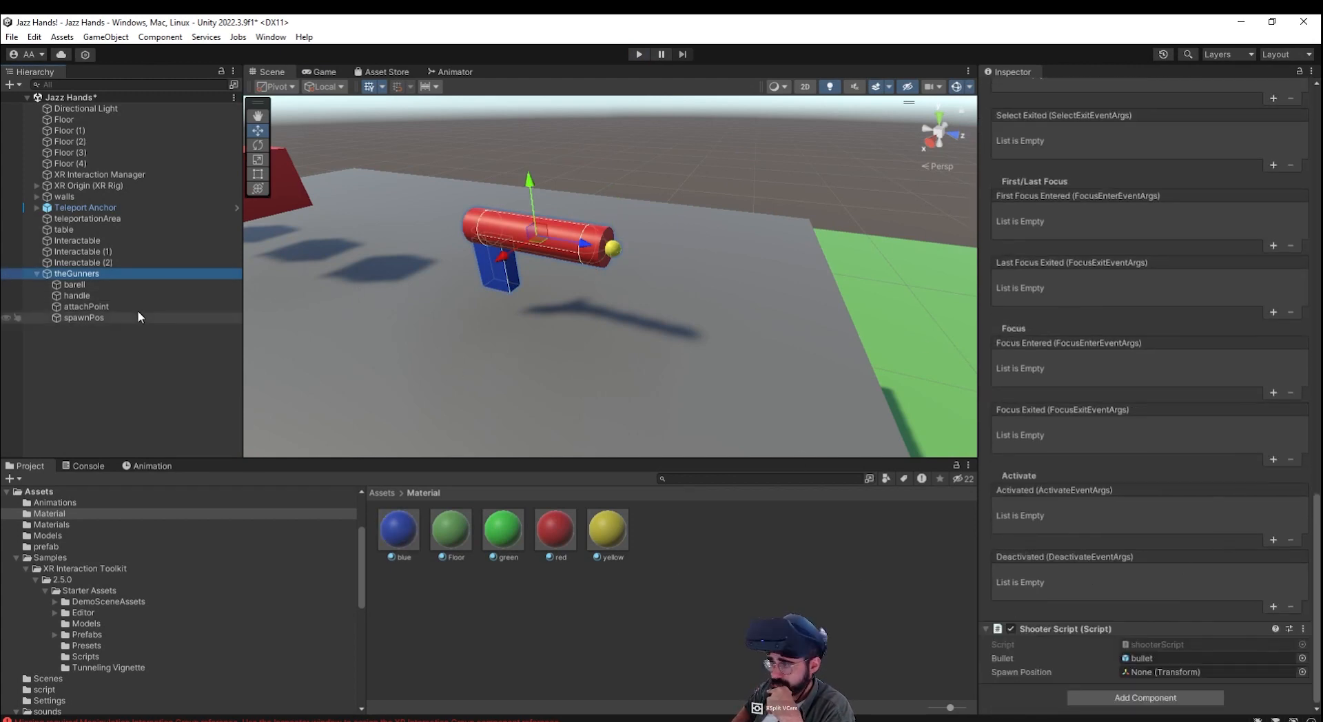
click(100, 318)
drag(100, 318, 1207, 672)
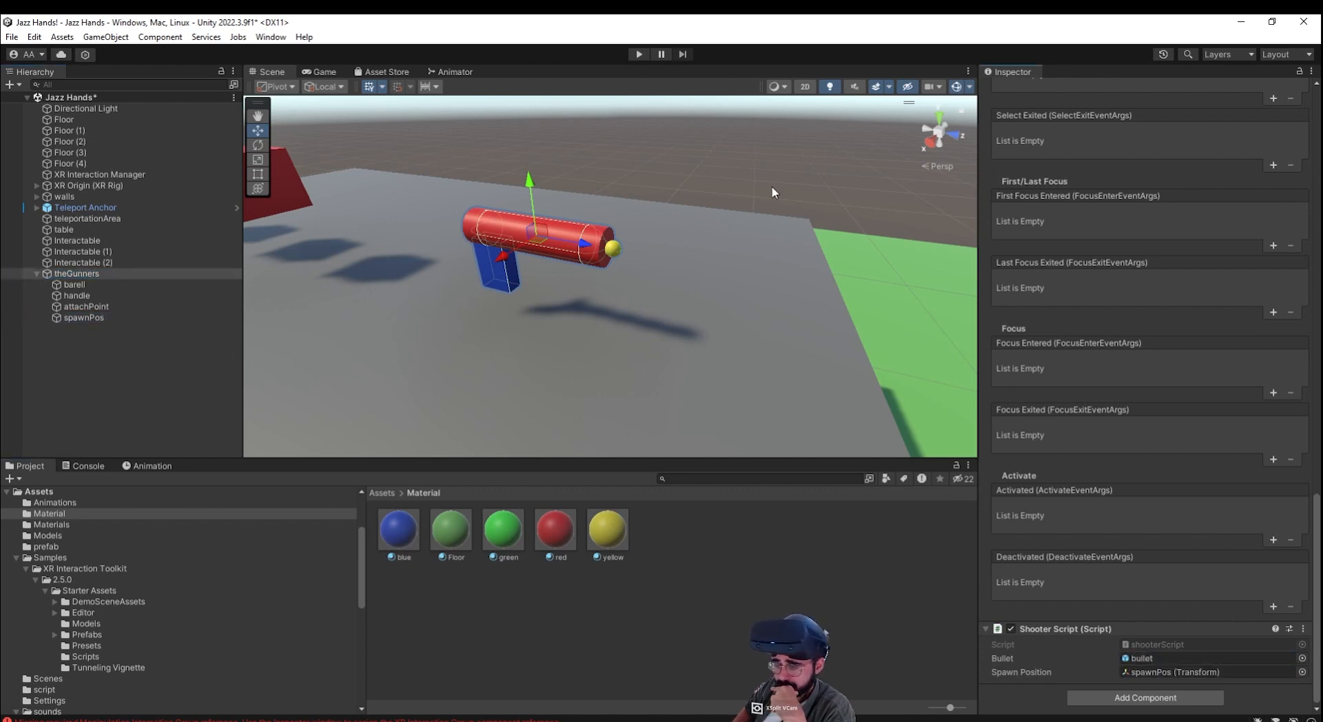
click(639, 54)
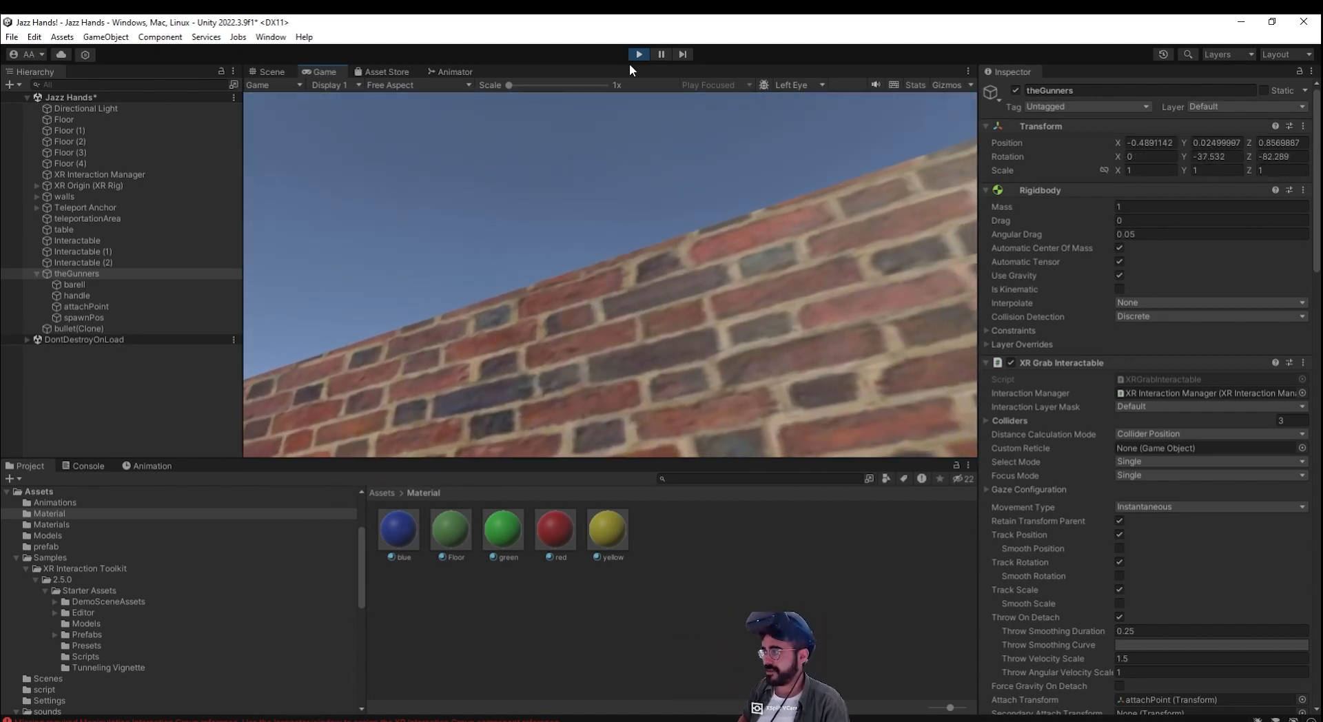
click(638, 55)
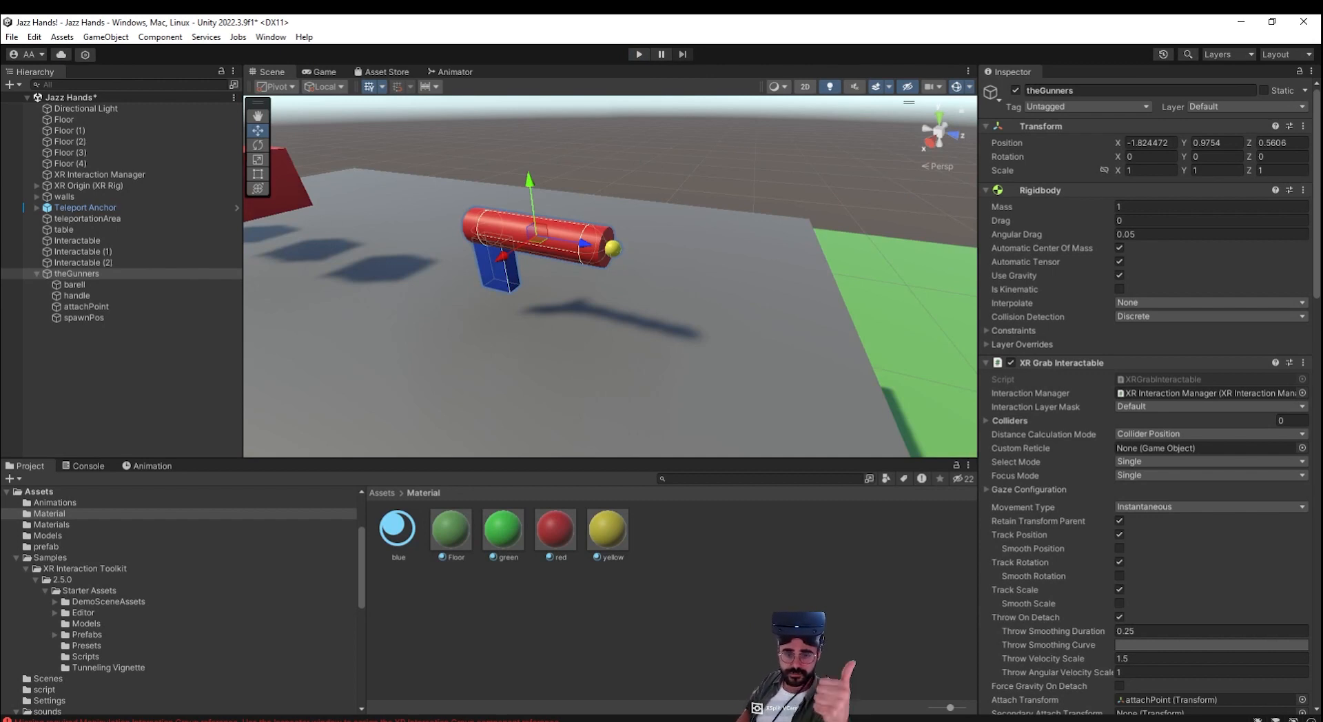
middle_drag(331, 410, 814, 389)
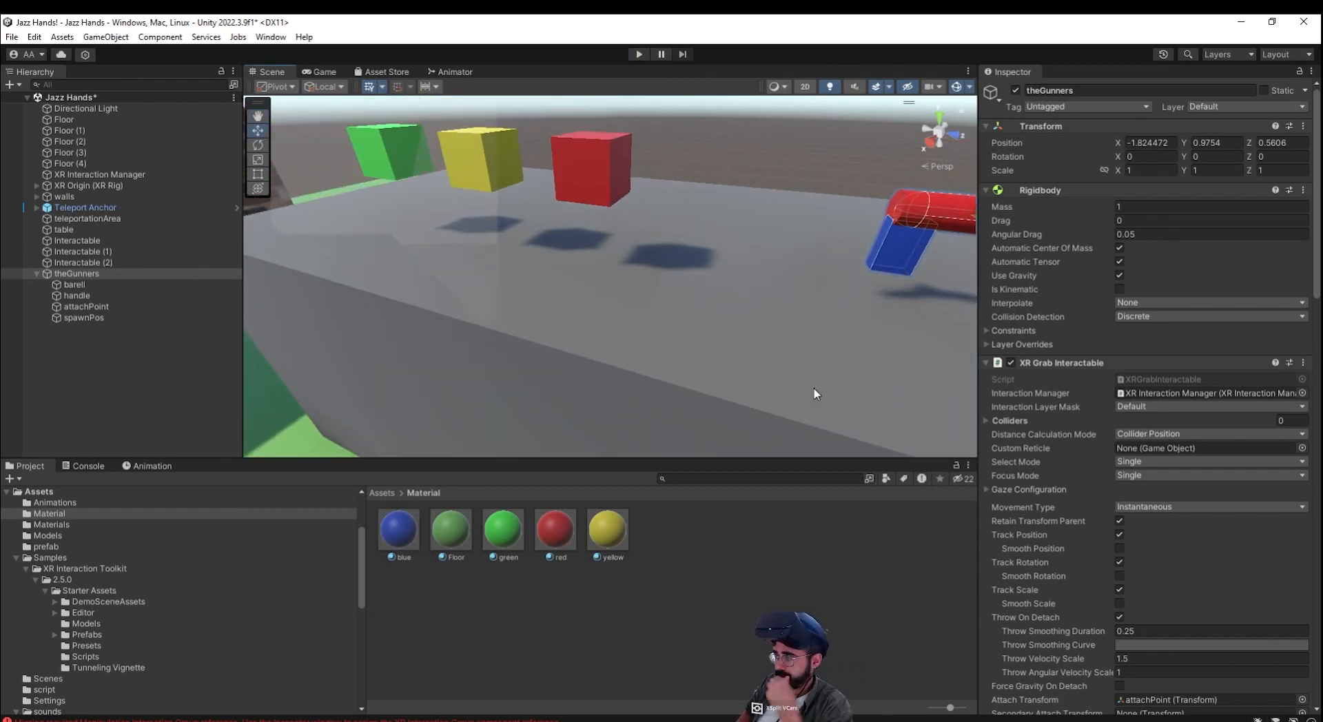
scroll(814, 389, down, 2)
scroll(761, 392, down, 3)
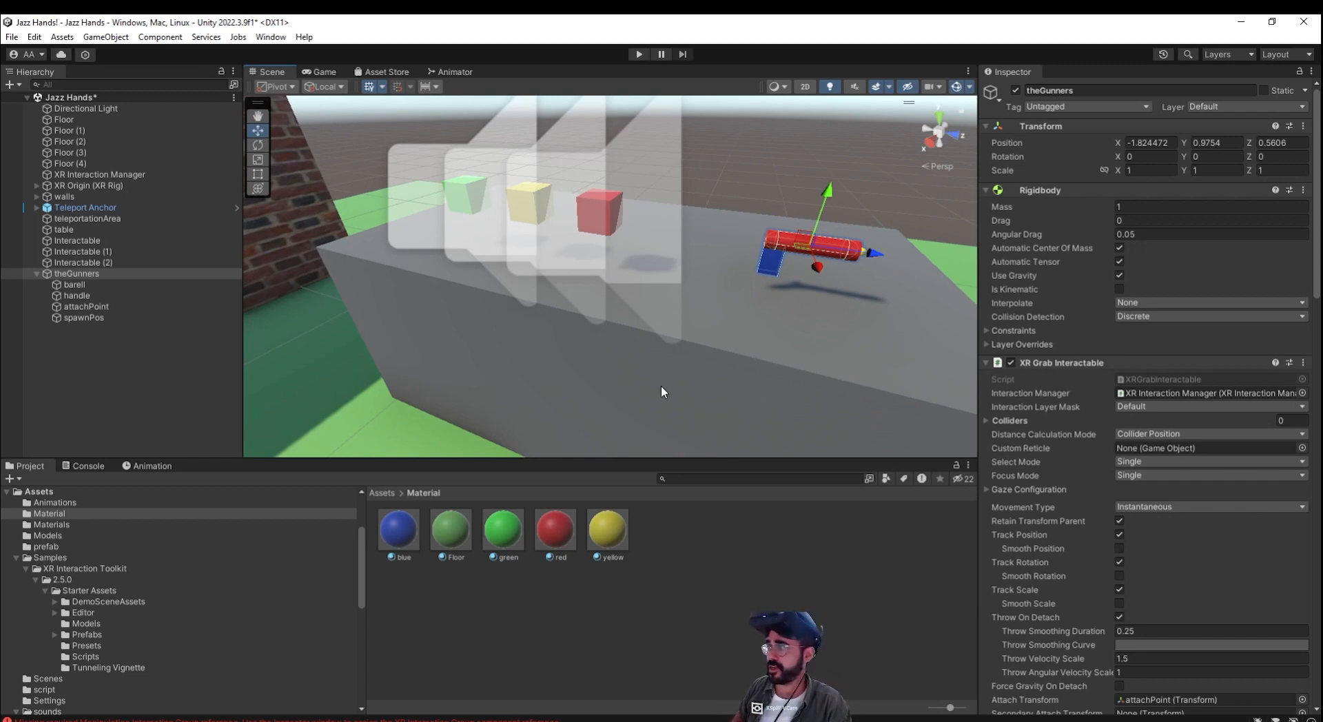
scroll(671, 399, down, 5)
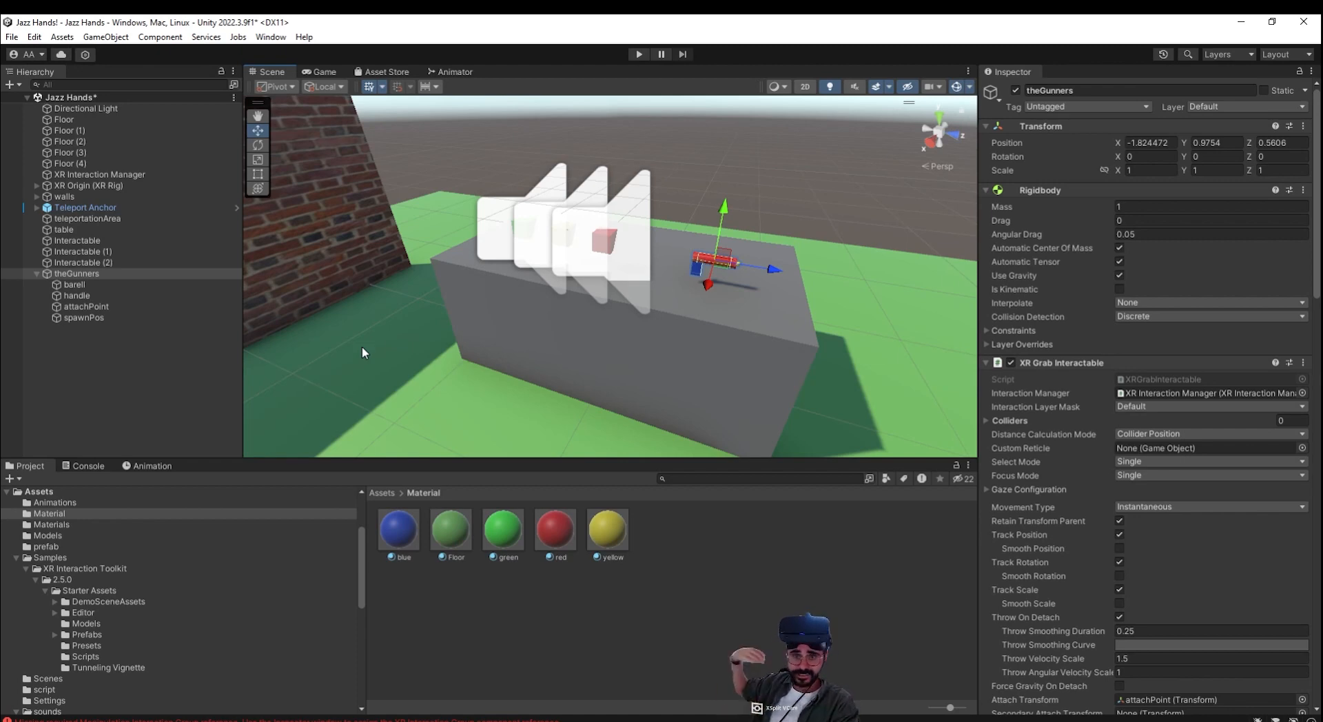
Step: Update the XR Interaction Toolkit package from the Unity Registry to version 2.5.2 in the Package Manager
click(271, 37)
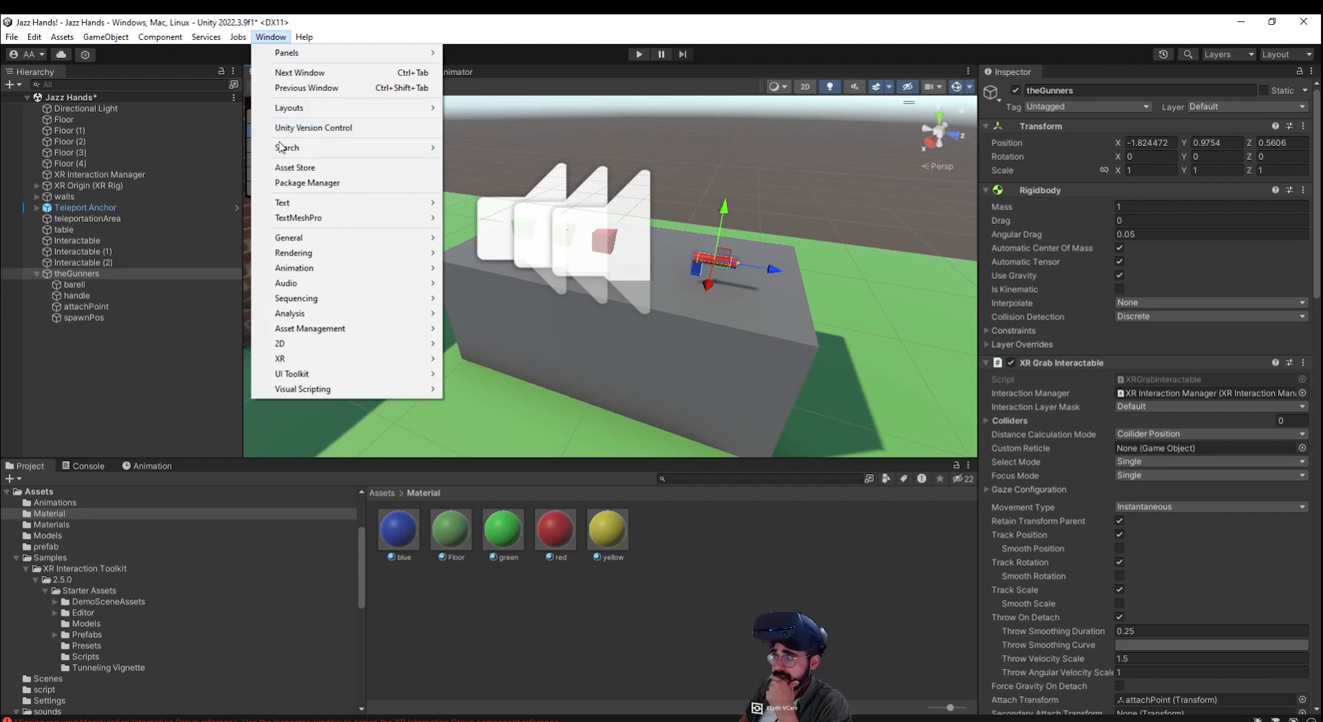
click(307, 183)
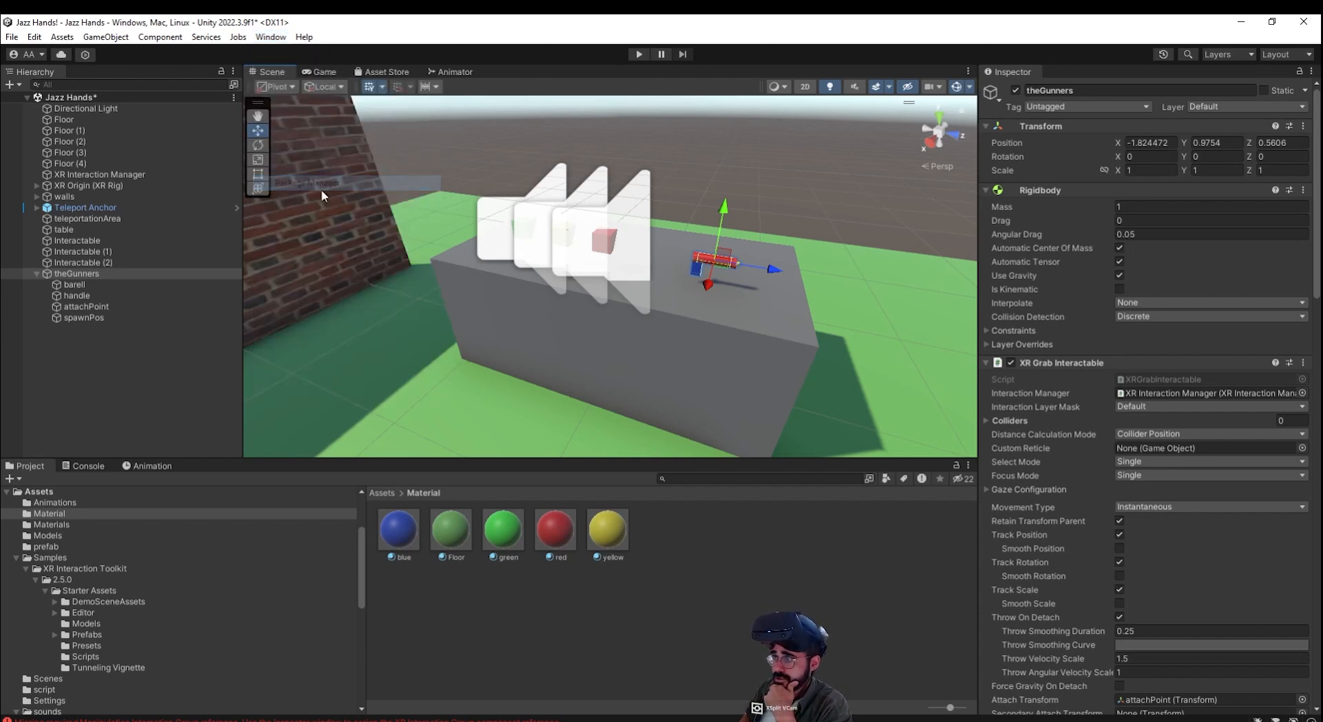
click(451, 203)
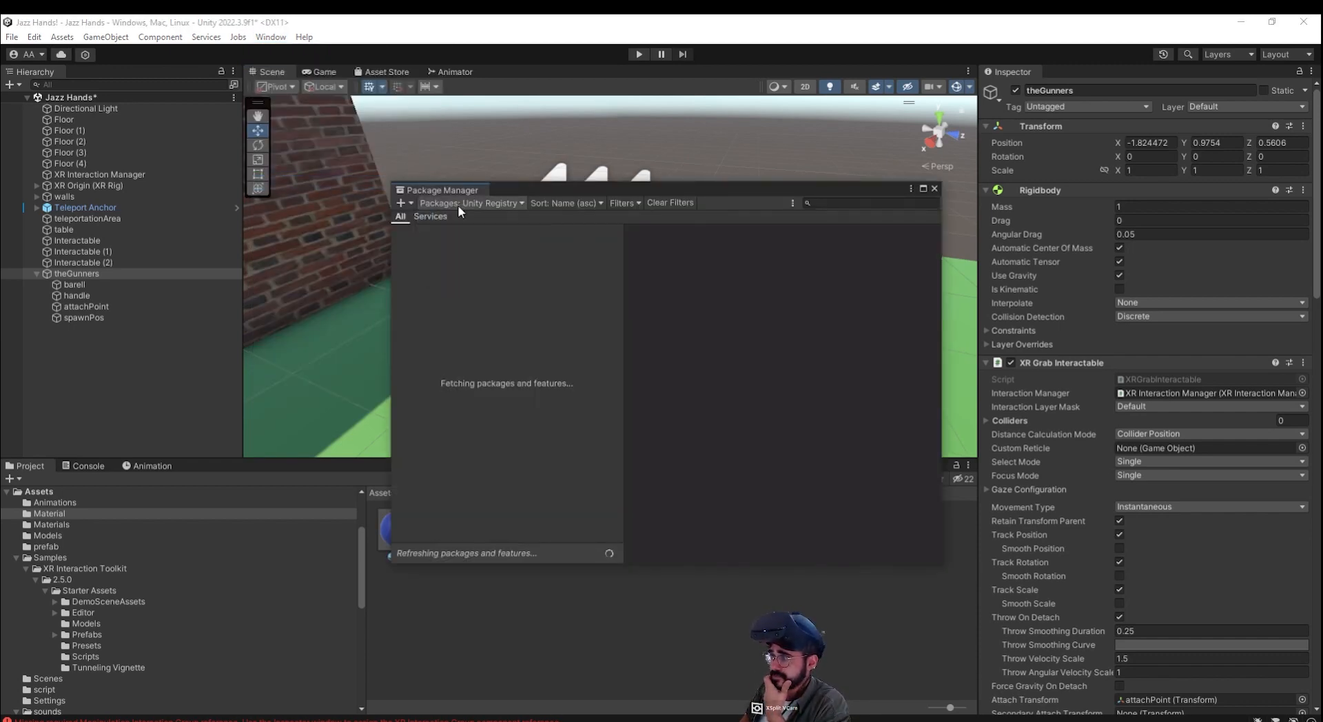
click(606, 192)
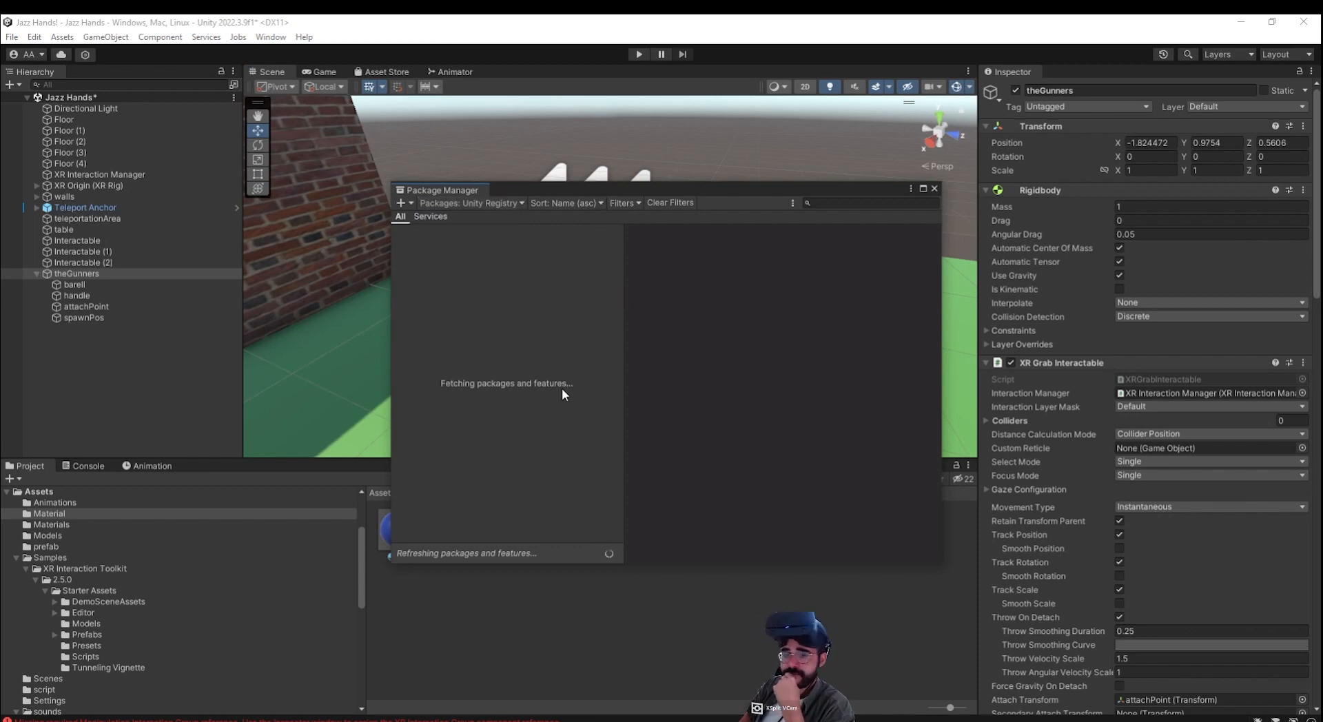
scroll(565, 386, down, 10)
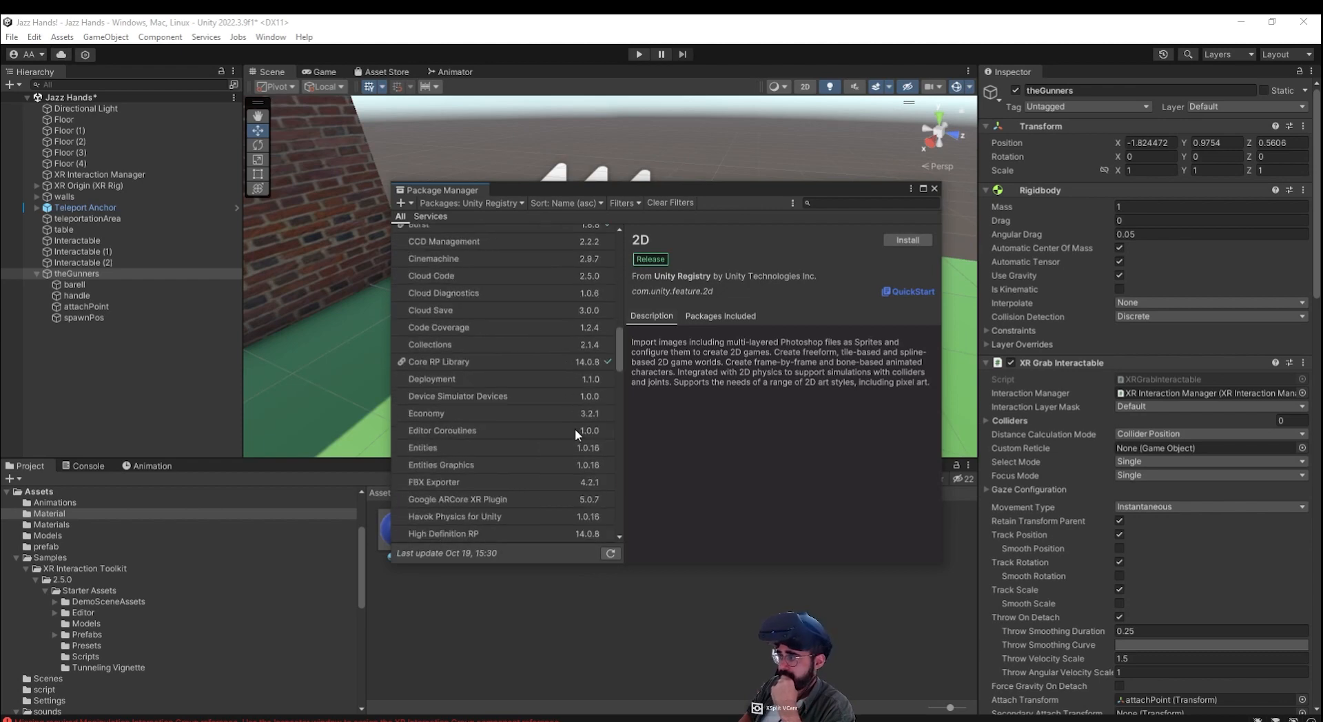
scroll(544, 488, down, 15)
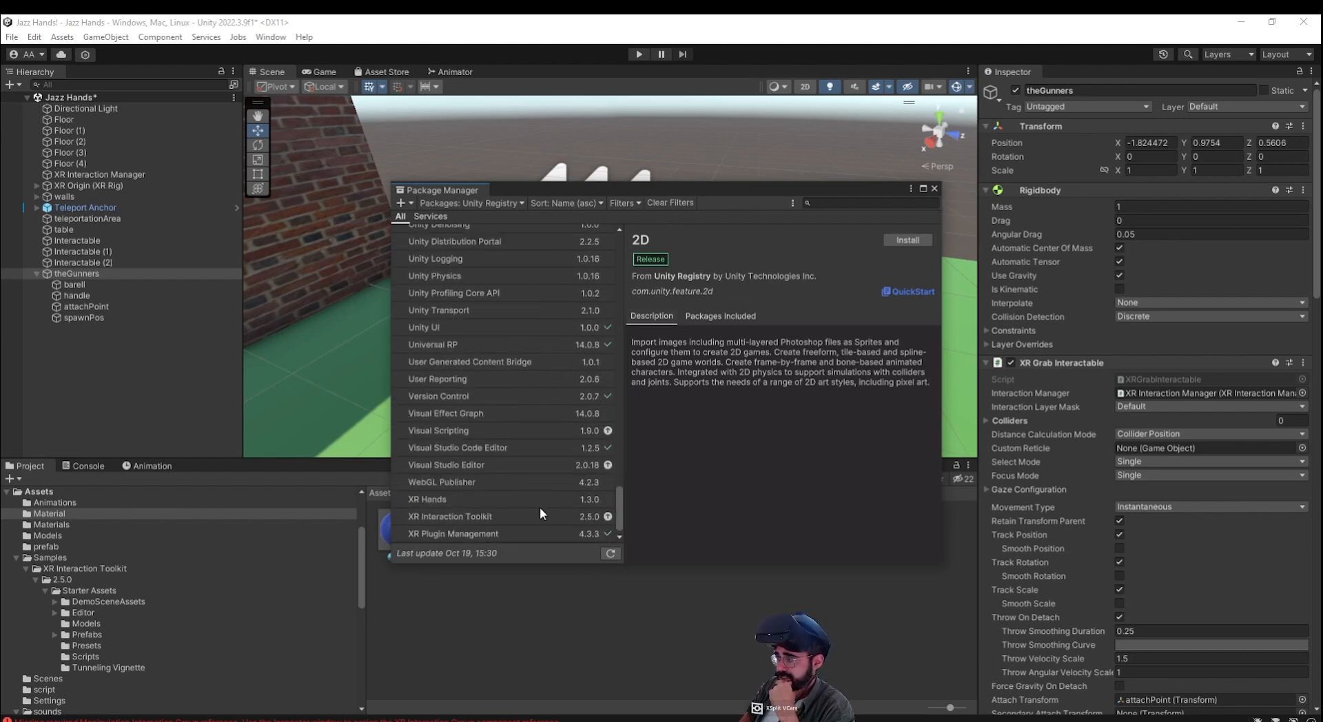
click(536, 515)
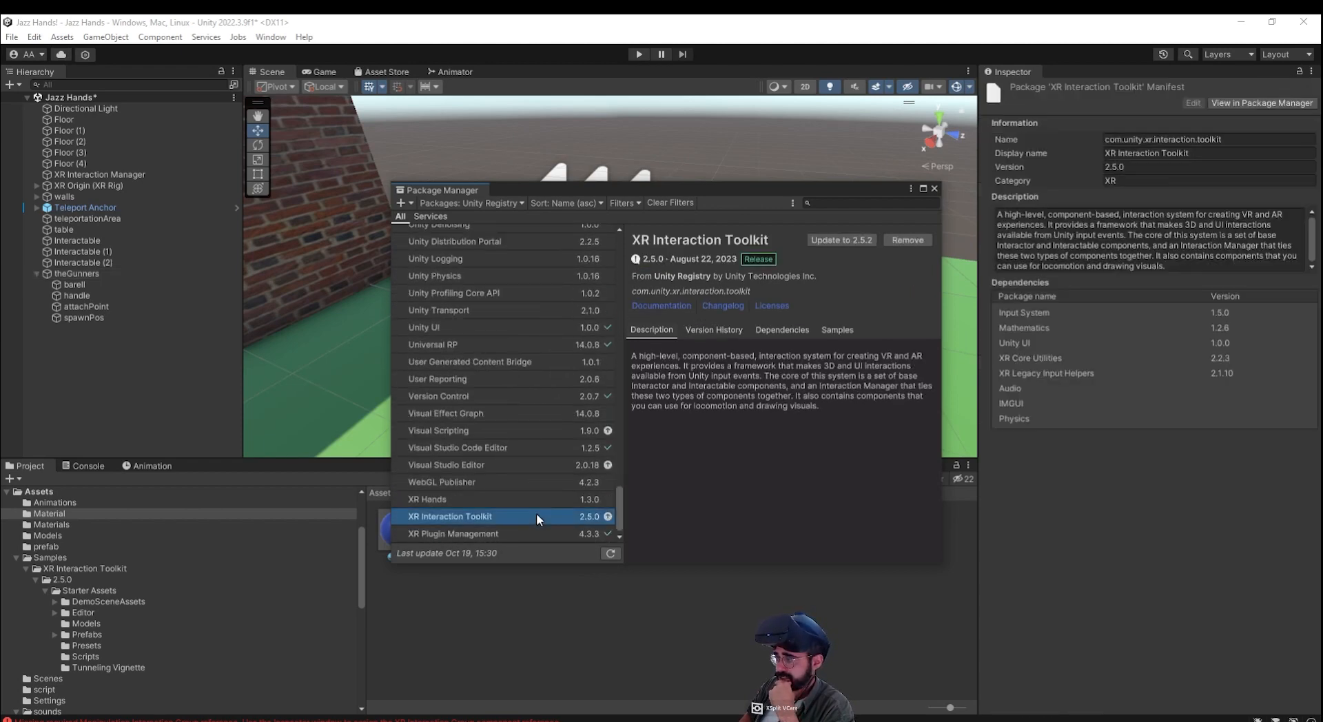
click(841, 240)
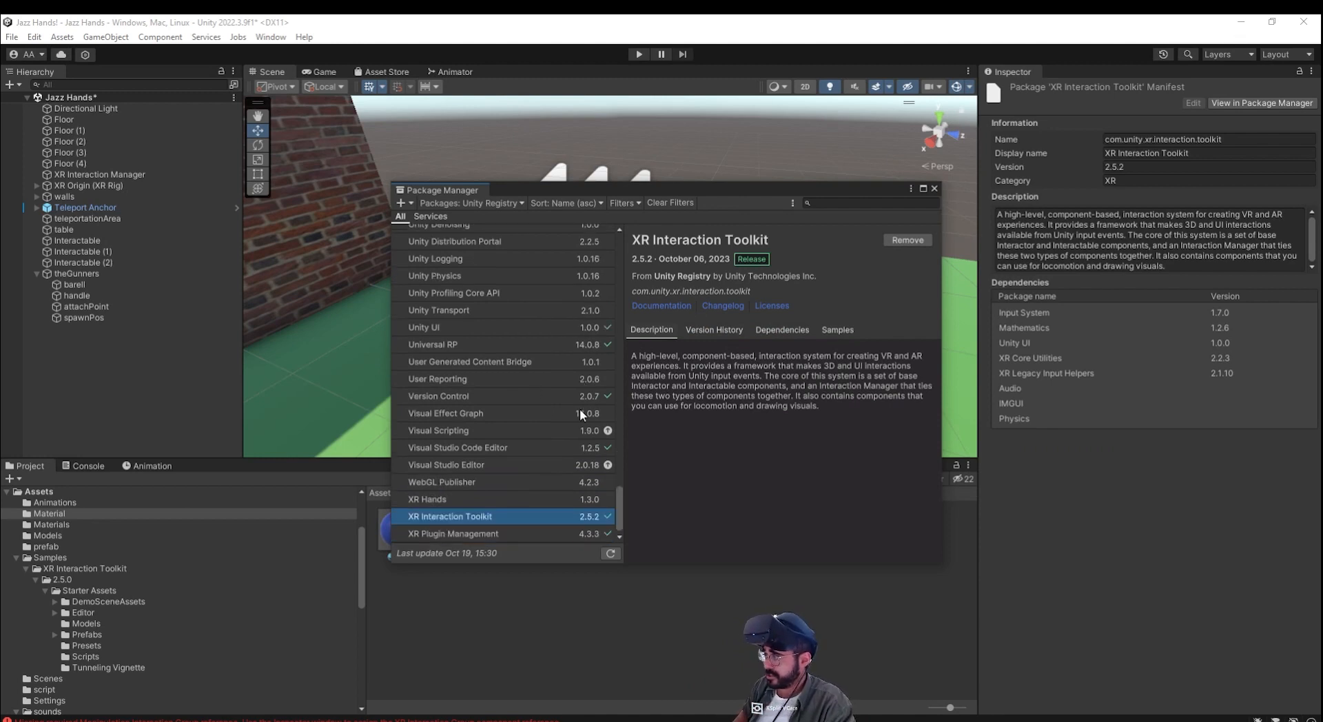
Step: Update the XR Interaction Toolkit's Starter Assets sample, accepting the deletion of the 2.5.0 version
click(836, 330)
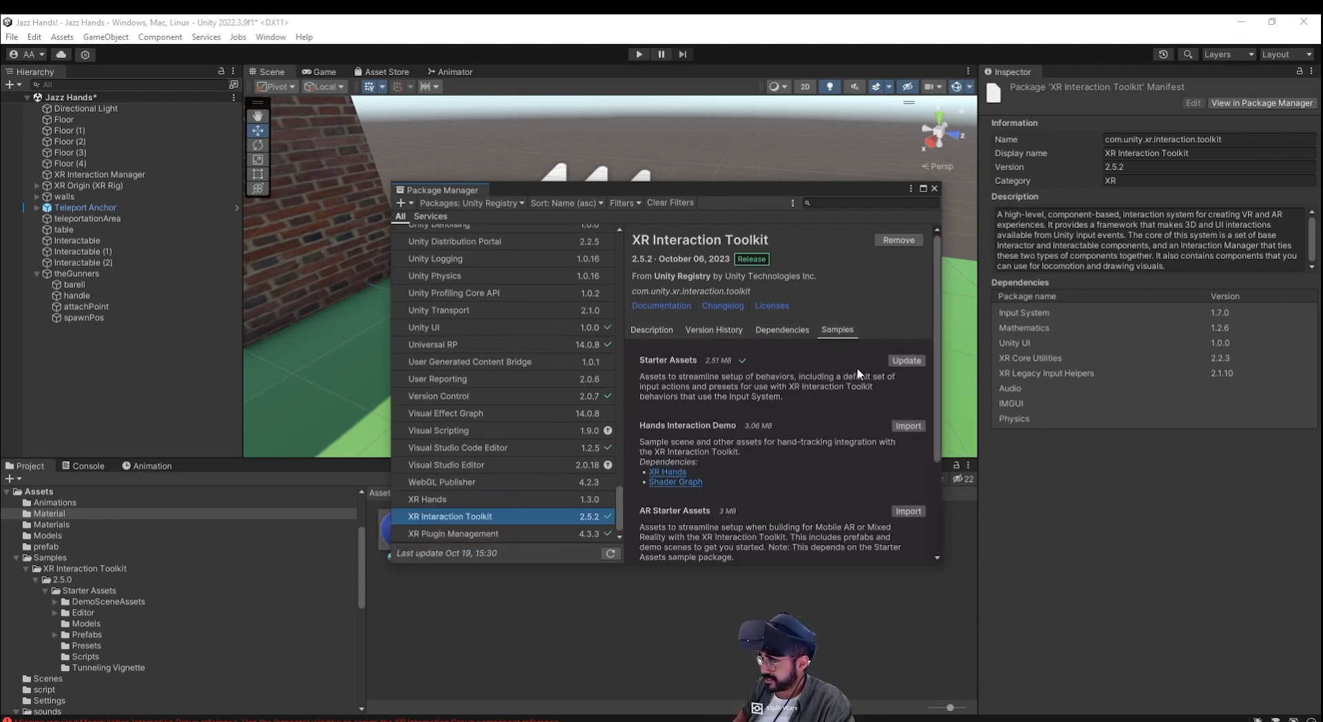
click(906, 360)
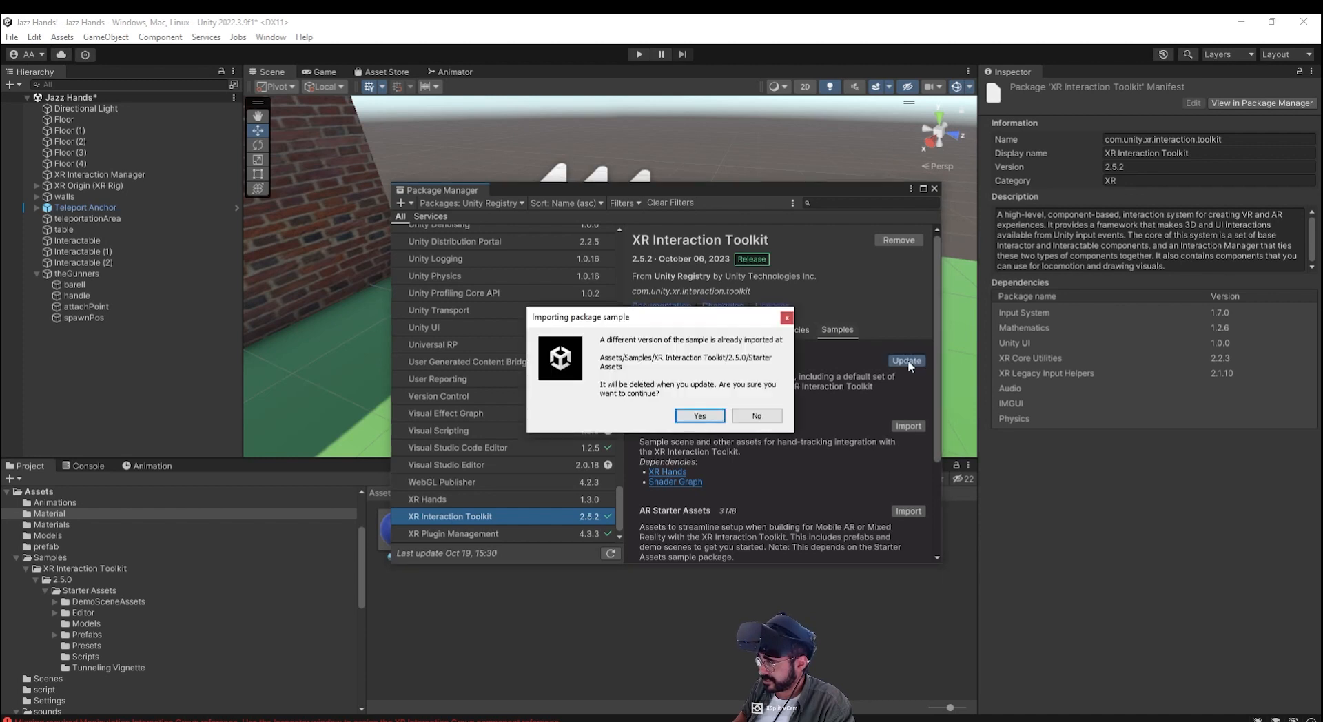
click(700, 416)
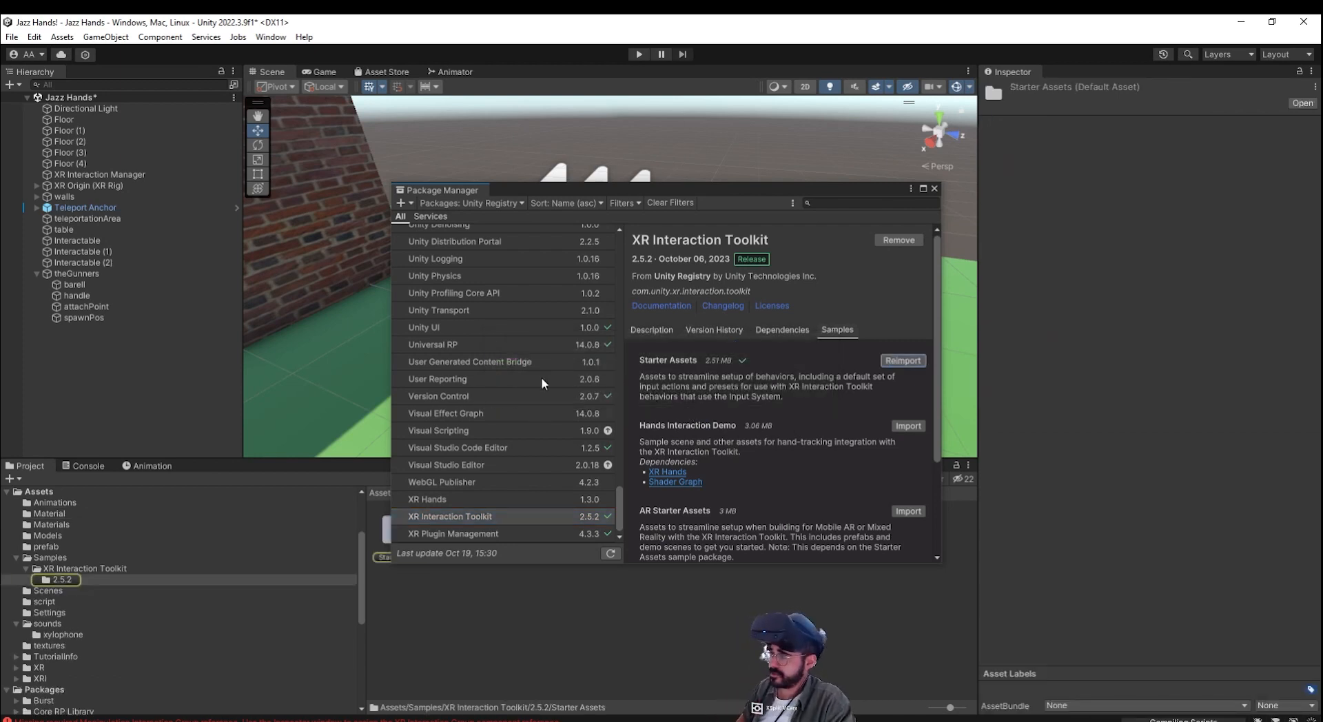
Step: Inspect the LeftHand's animation input references under the XR Origin's Left Controller and test the scene in Play mode
click(36, 185)
click(95, 220)
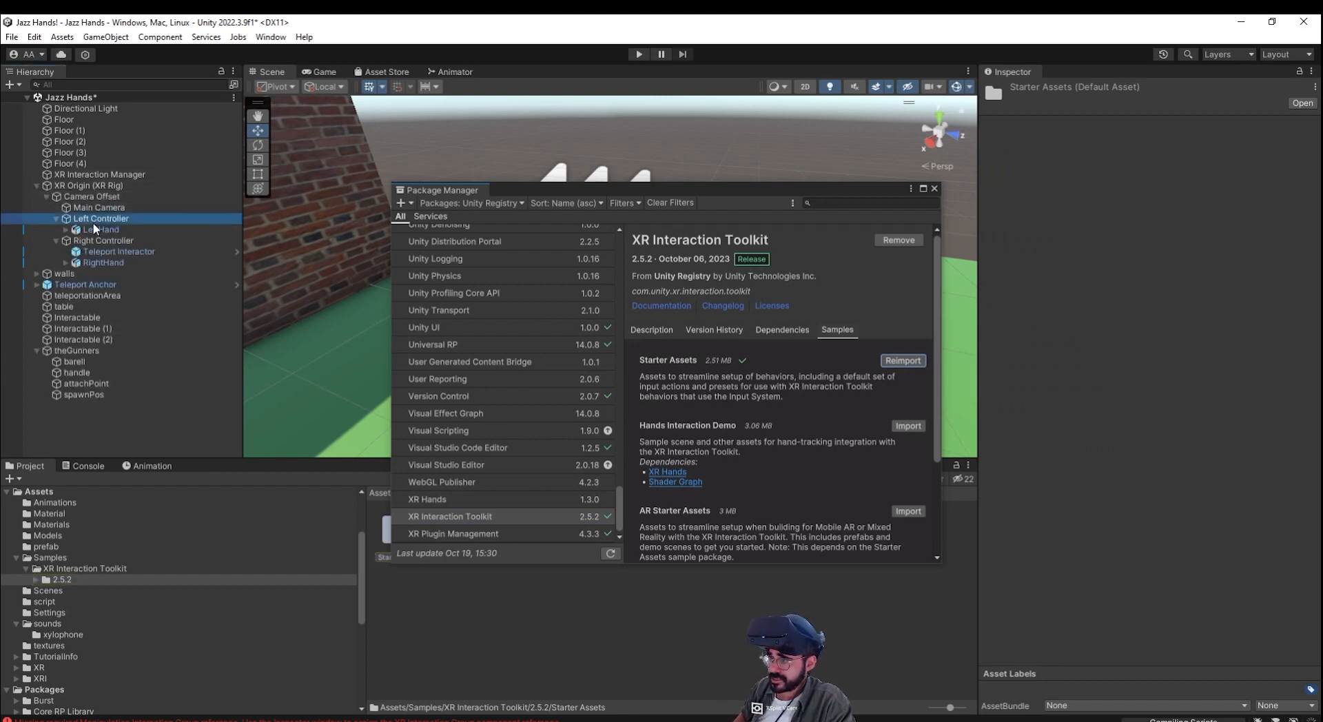
click(204, 226)
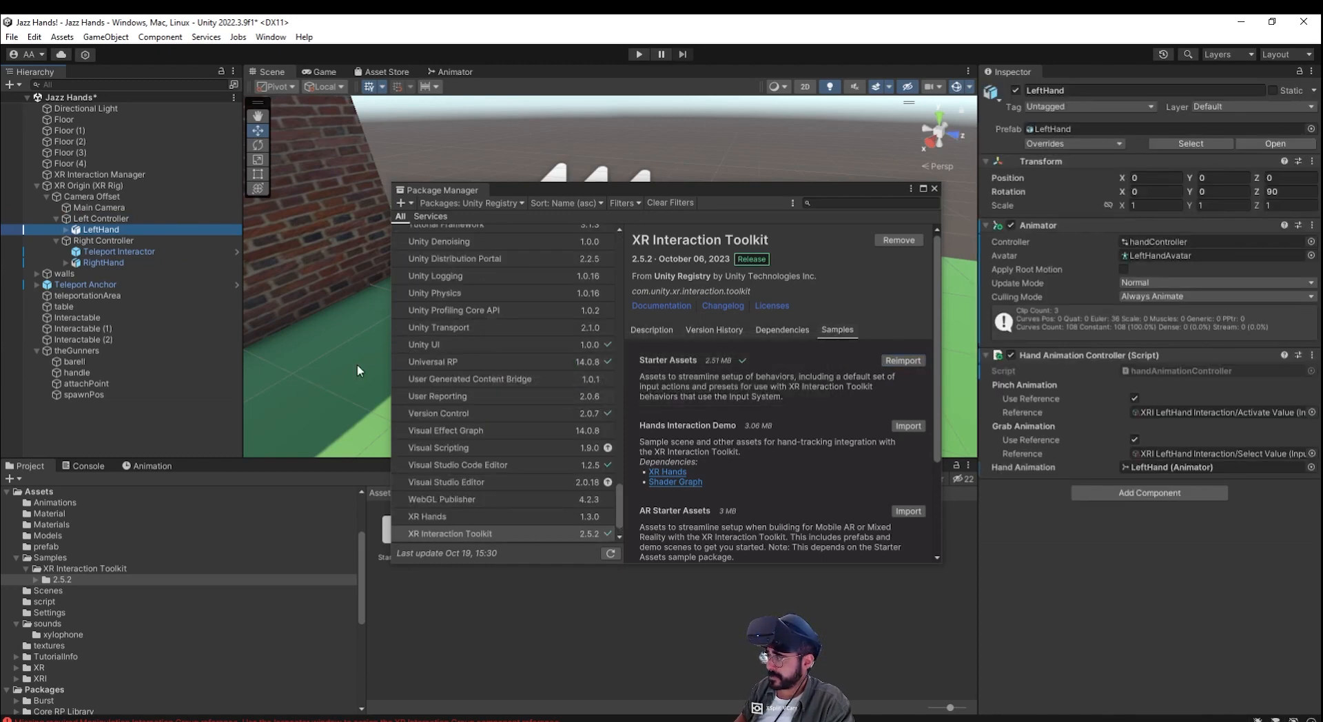
click(642, 55)
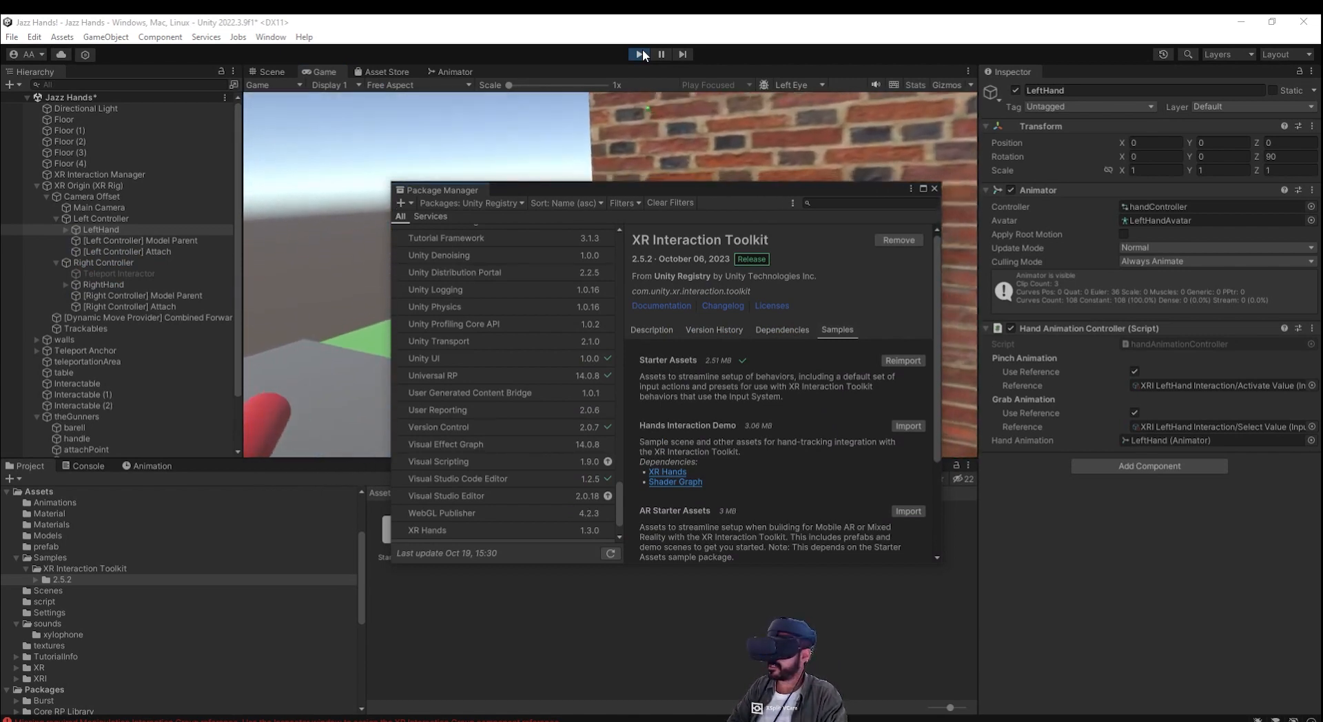
click(640, 54)
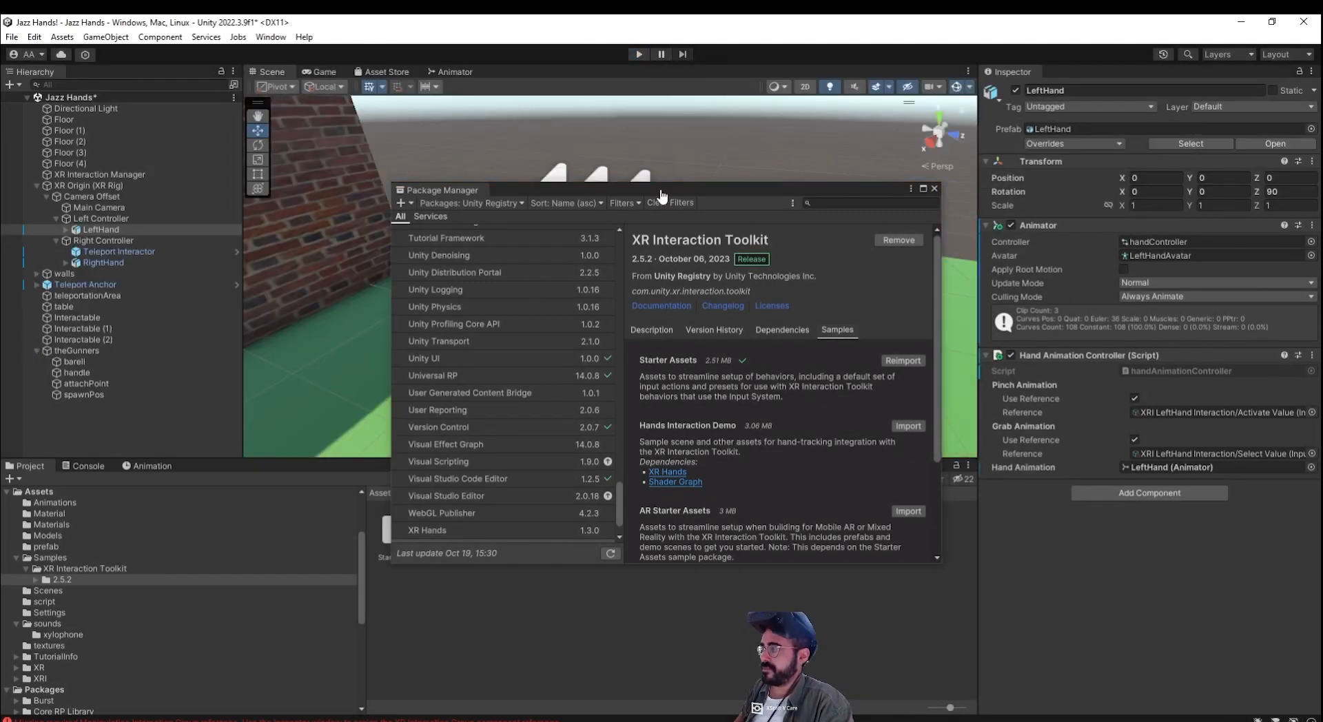
Step: Add an empty entry to the Activated event of theGunners' XR Grab Interactable
click(653, 181)
drag(660, 187, 669, 168)
click(104, 350)
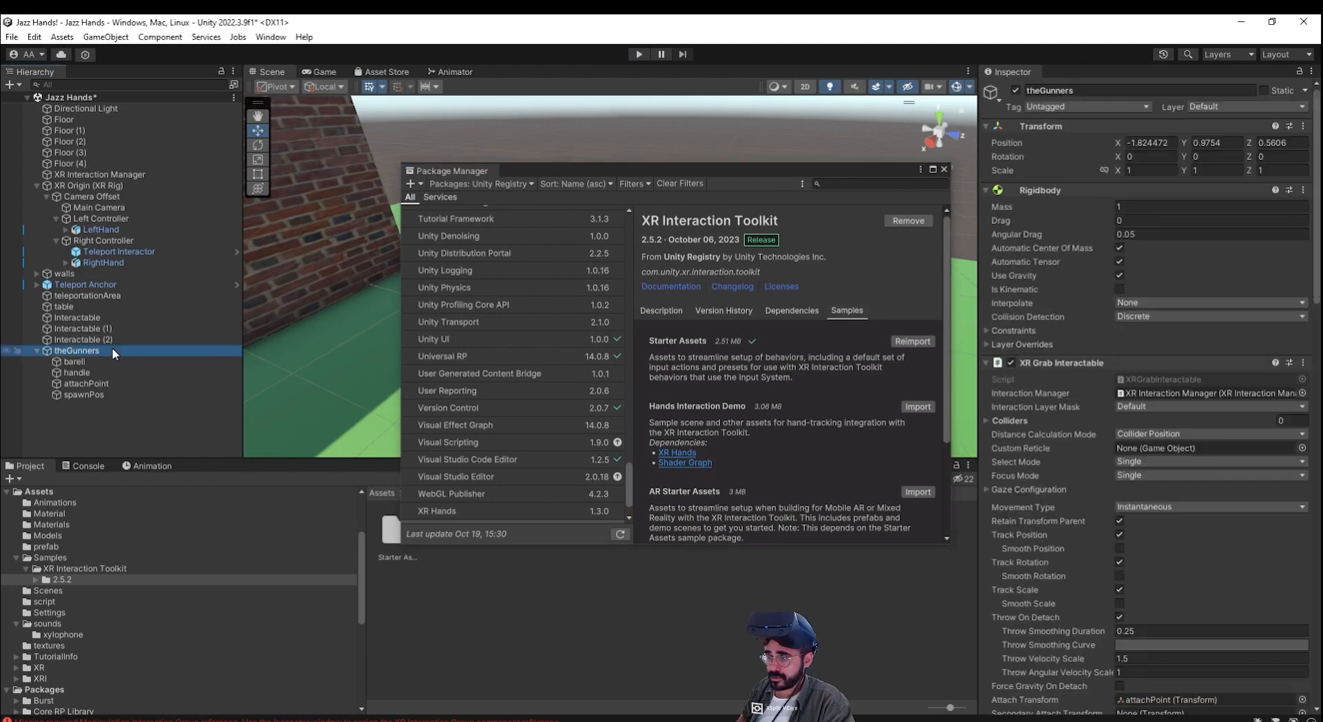
scroll(1234, 462, down, 10)
scroll(1195, 457, down, 7)
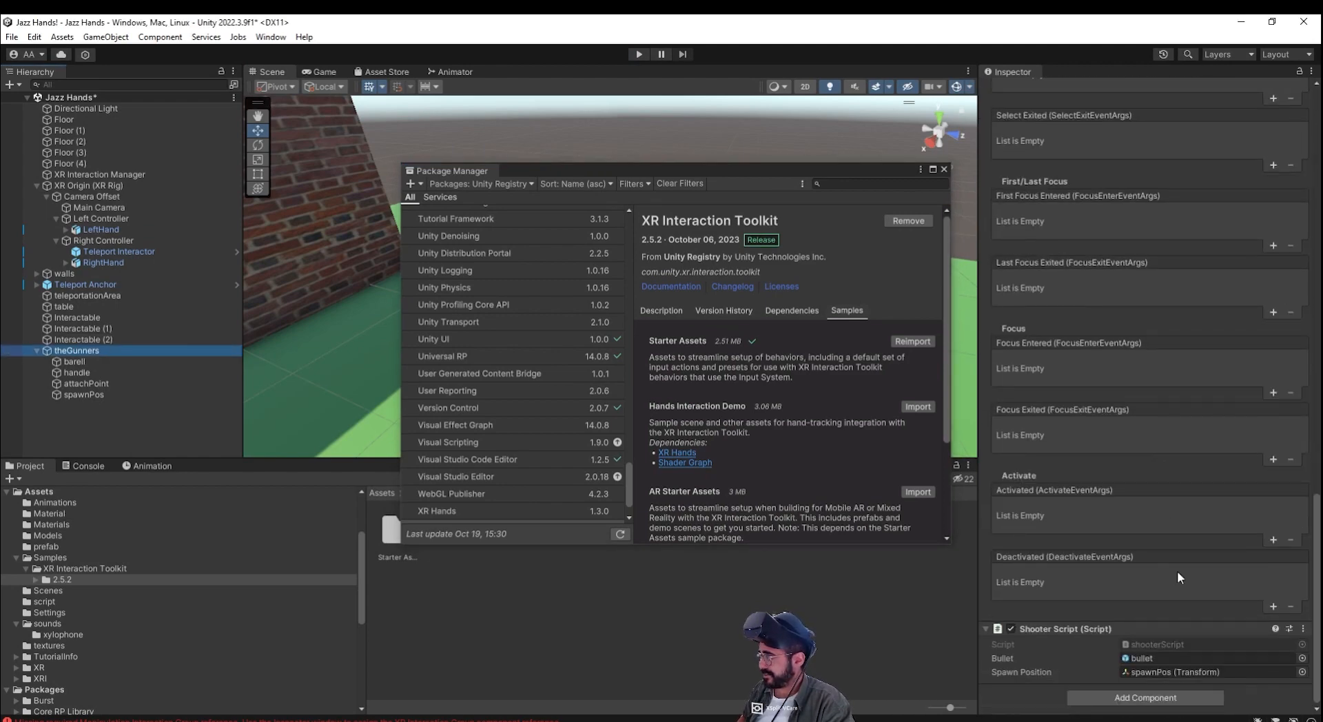
click(1274, 540)
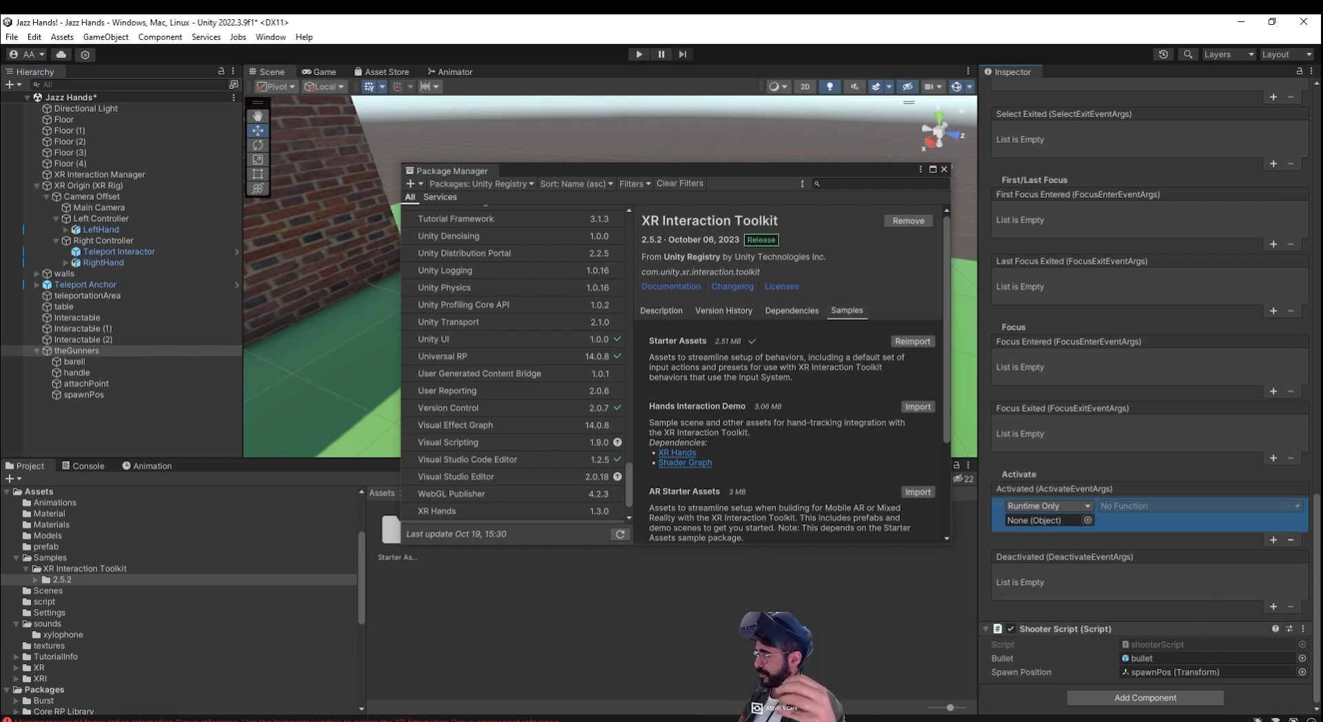
Step: Add an Audio Source component to theGunners
click(1176, 699)
text(rigi)
text(audi)
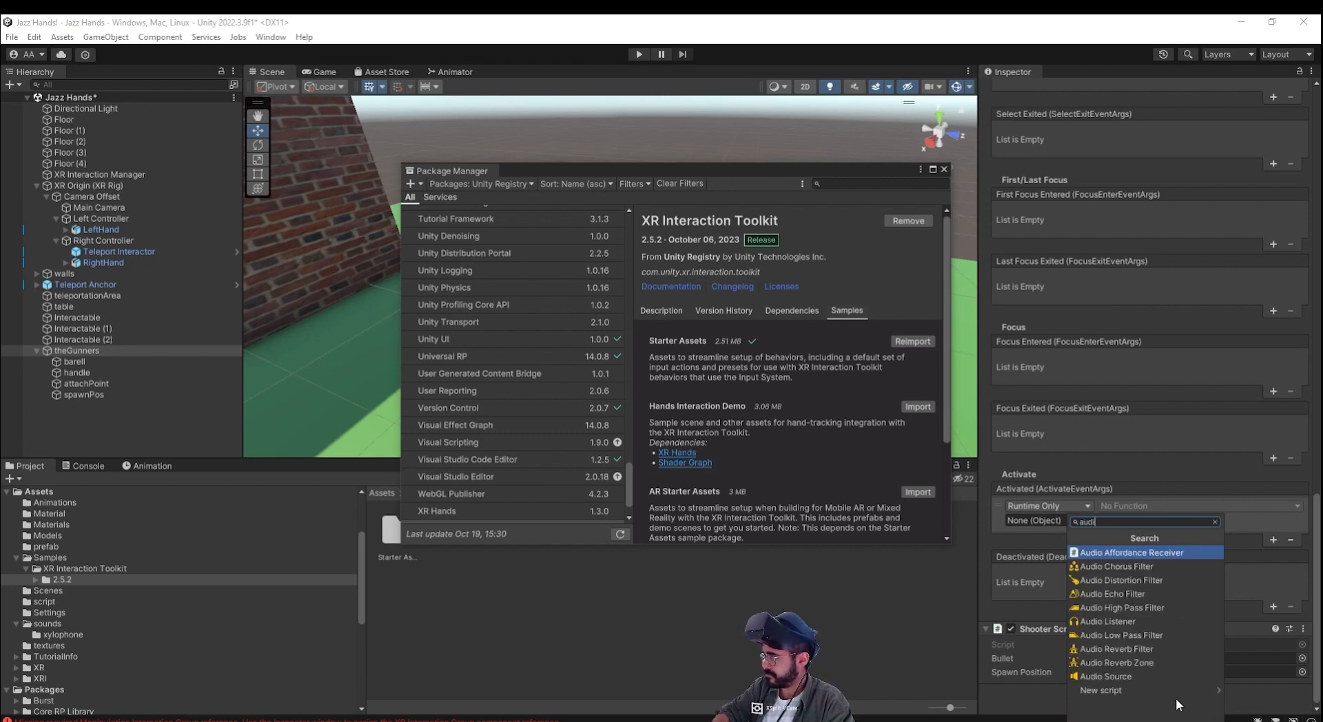
text(o)
key(Down)
key(Down)
key(Down)
key(Down)
key(Down)
key(Down)
key(Down)
key(Down)
key(Down)
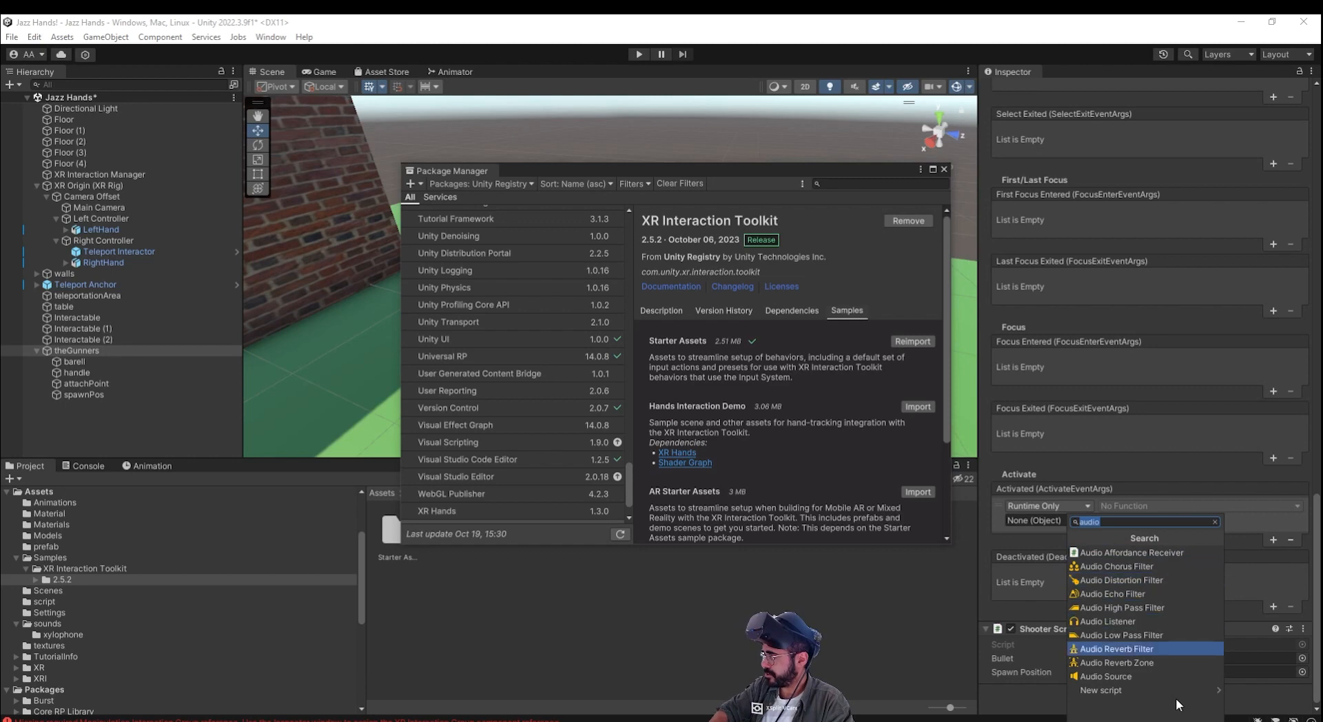
key(Return)
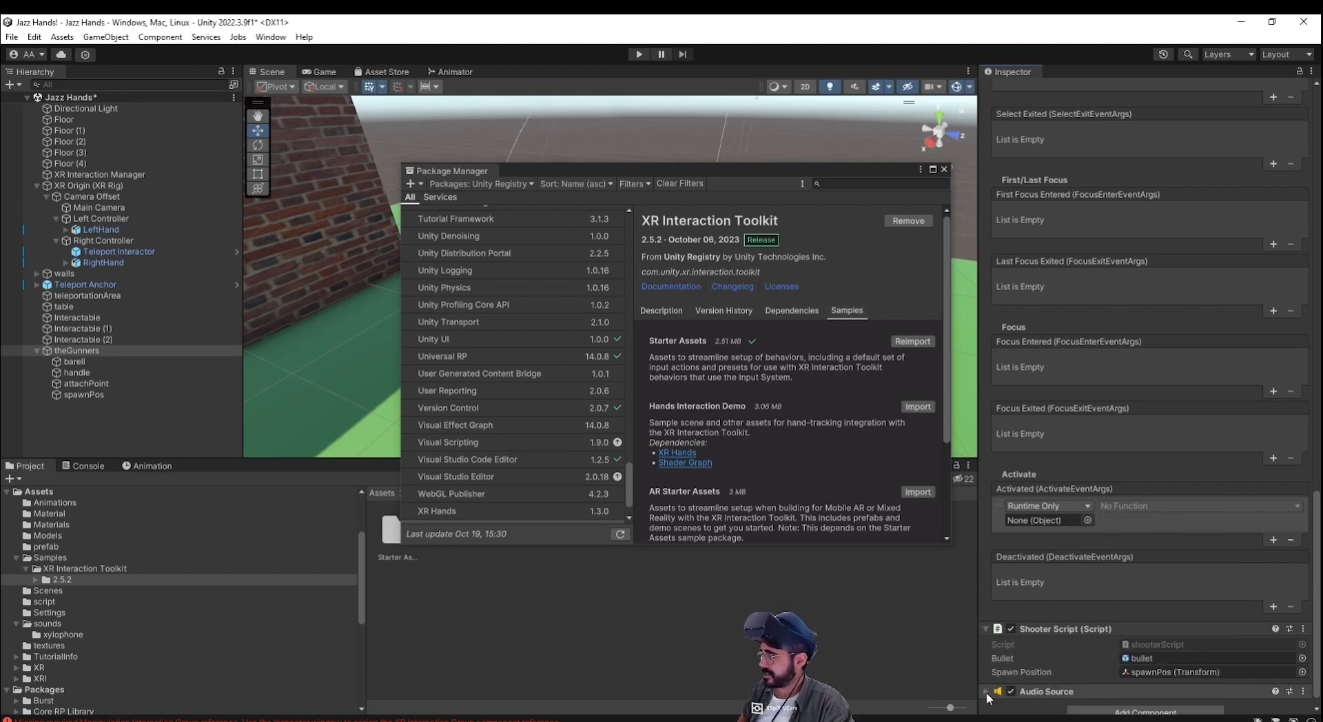
Step: Assign the Button Pop clip to theGunners' Audio Source and turn off Play On Awake
click(994, 687)
scroll(1109, 588, down, 10)
scroll(1106, 394, up, 4)
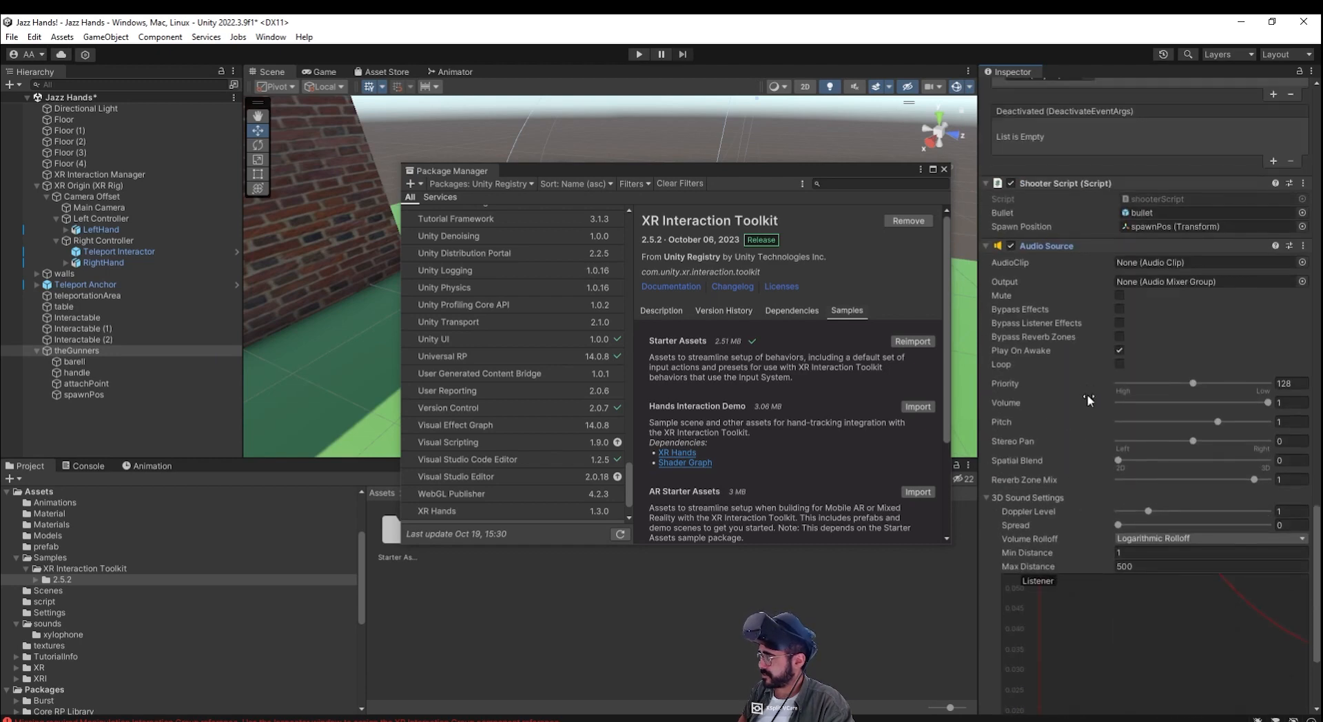
click(1302, 263)
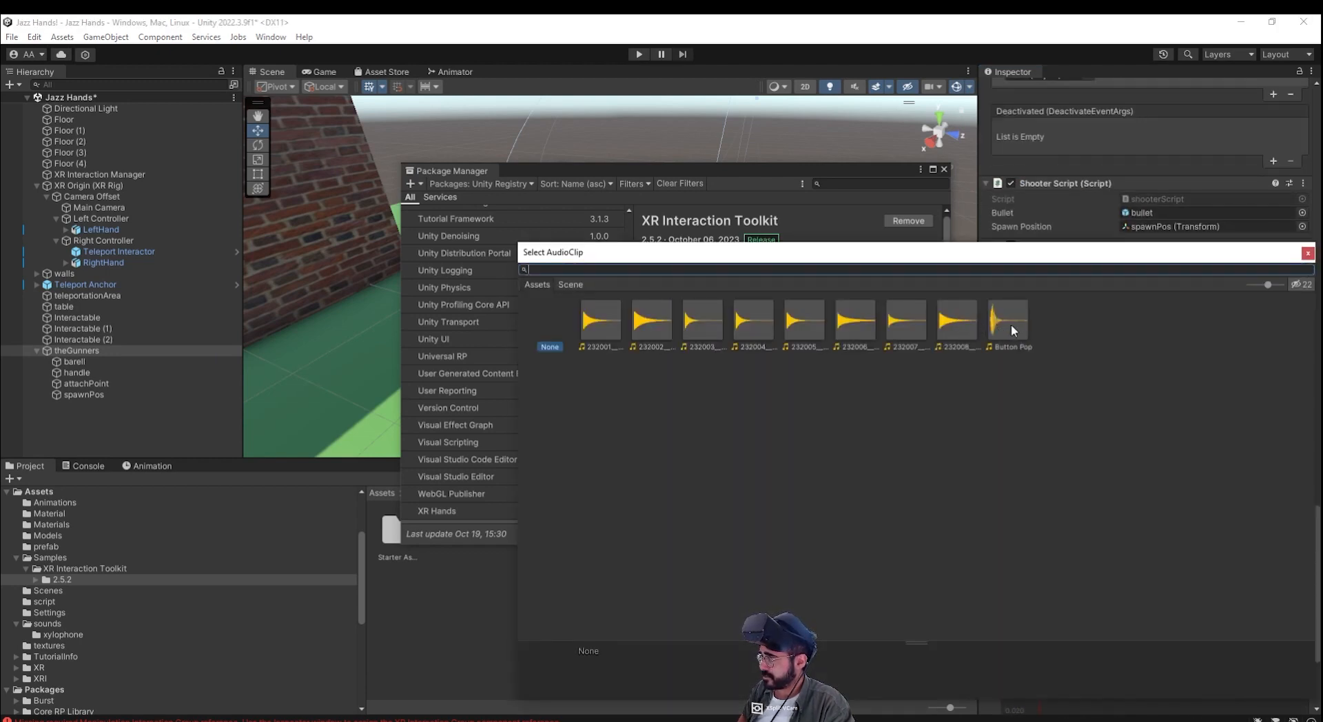
click(1011, 321)
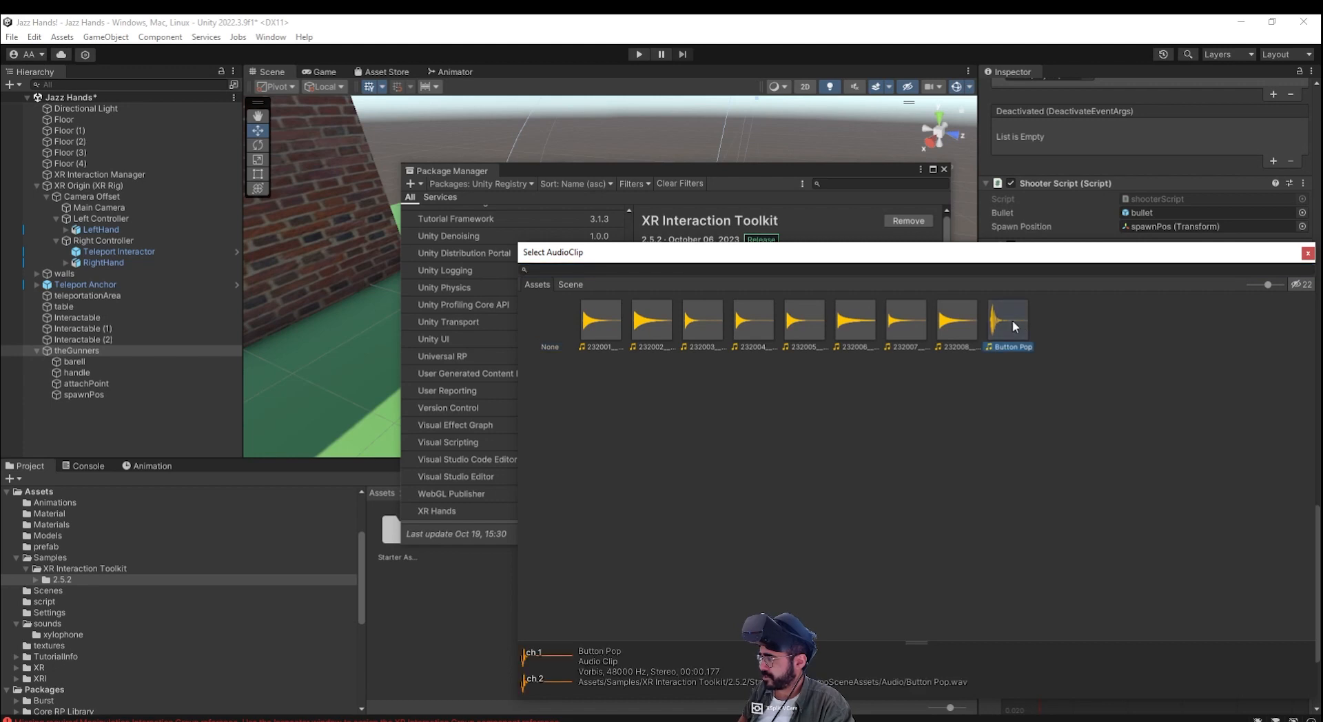
double_click(1012, 320)
scroll(1106, 403, up, 3)
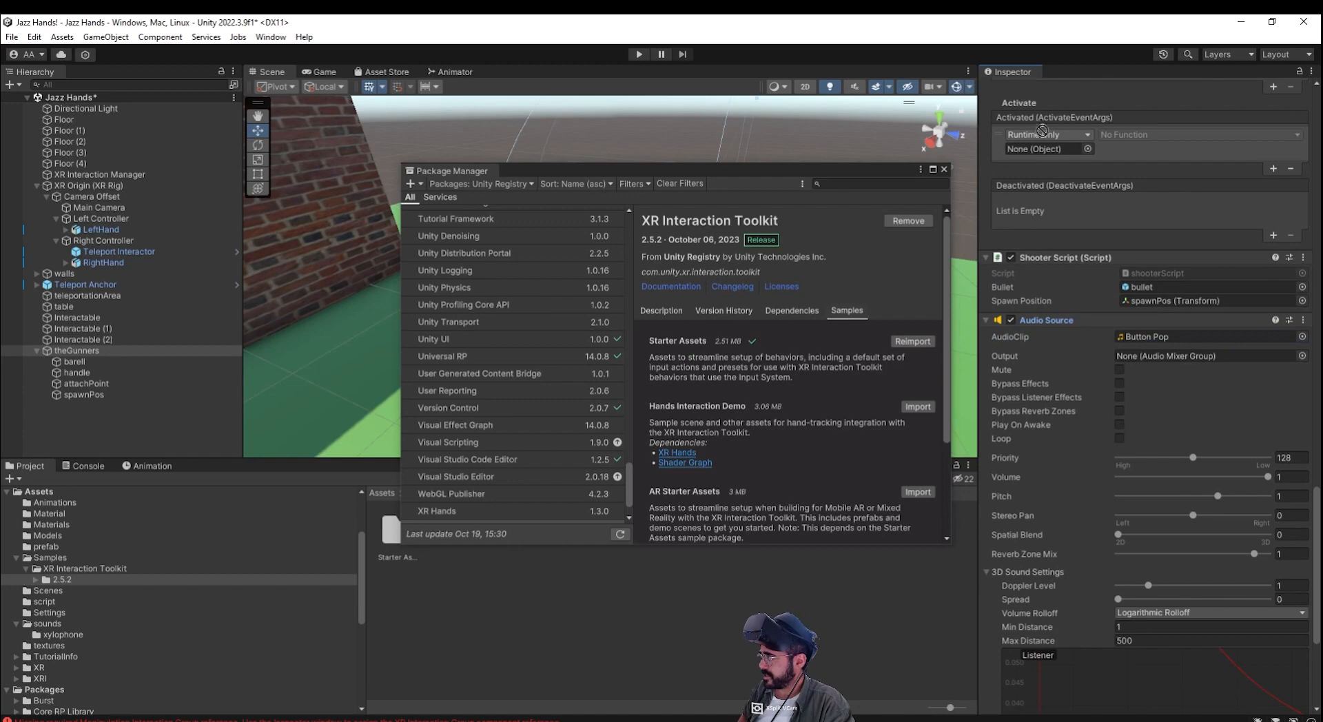
Step: Make the Activated event call AudioSource.Play on theGunners' Audio Source and test the shooting sound in Play mode
scroll(1070, 359, up, 10)
drag(1043, 631, 1045, 647)
click(1144, 630)
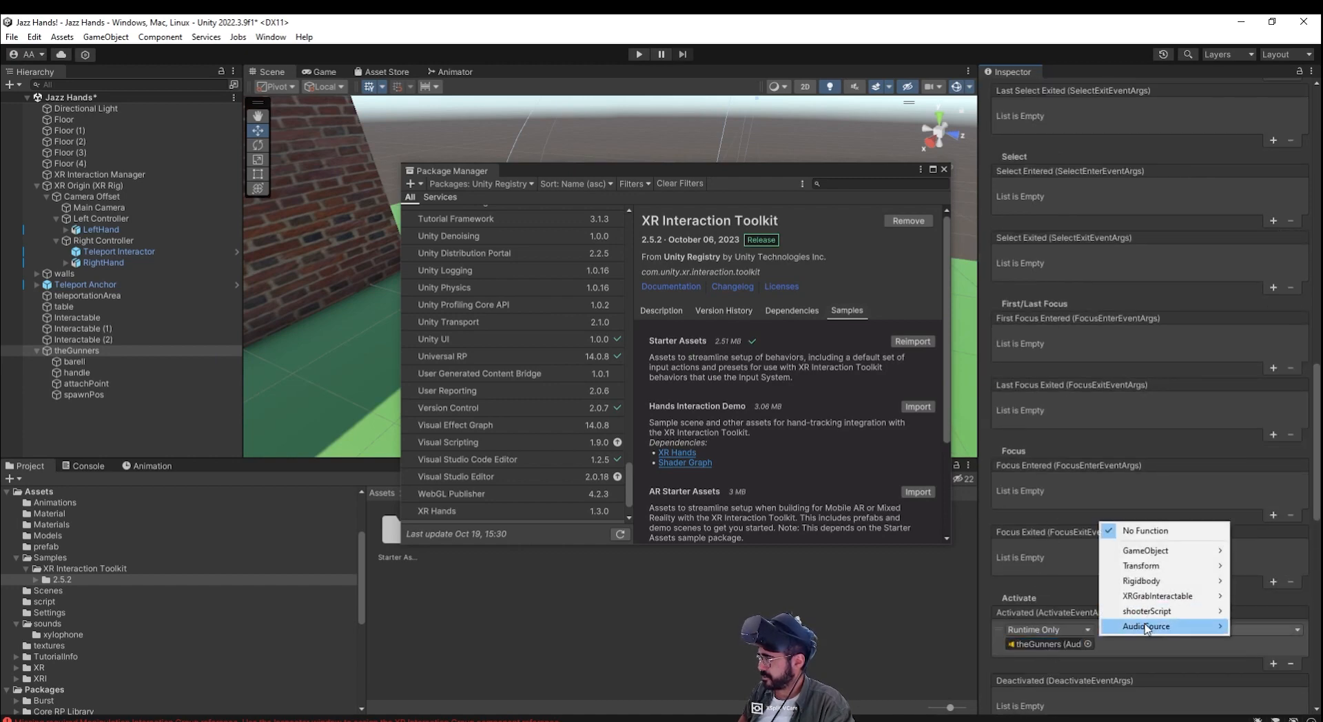
mouse_move(1145, 627)
click(1034, 536)
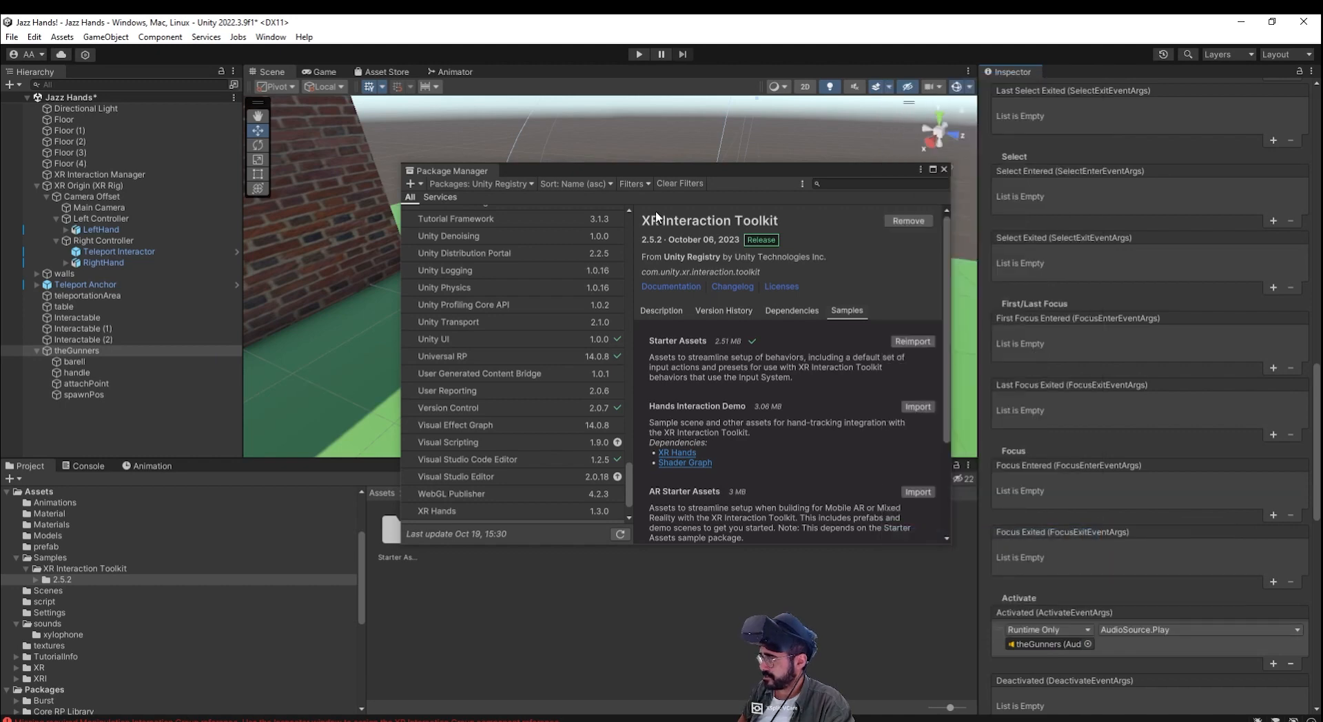
click(639, 53)
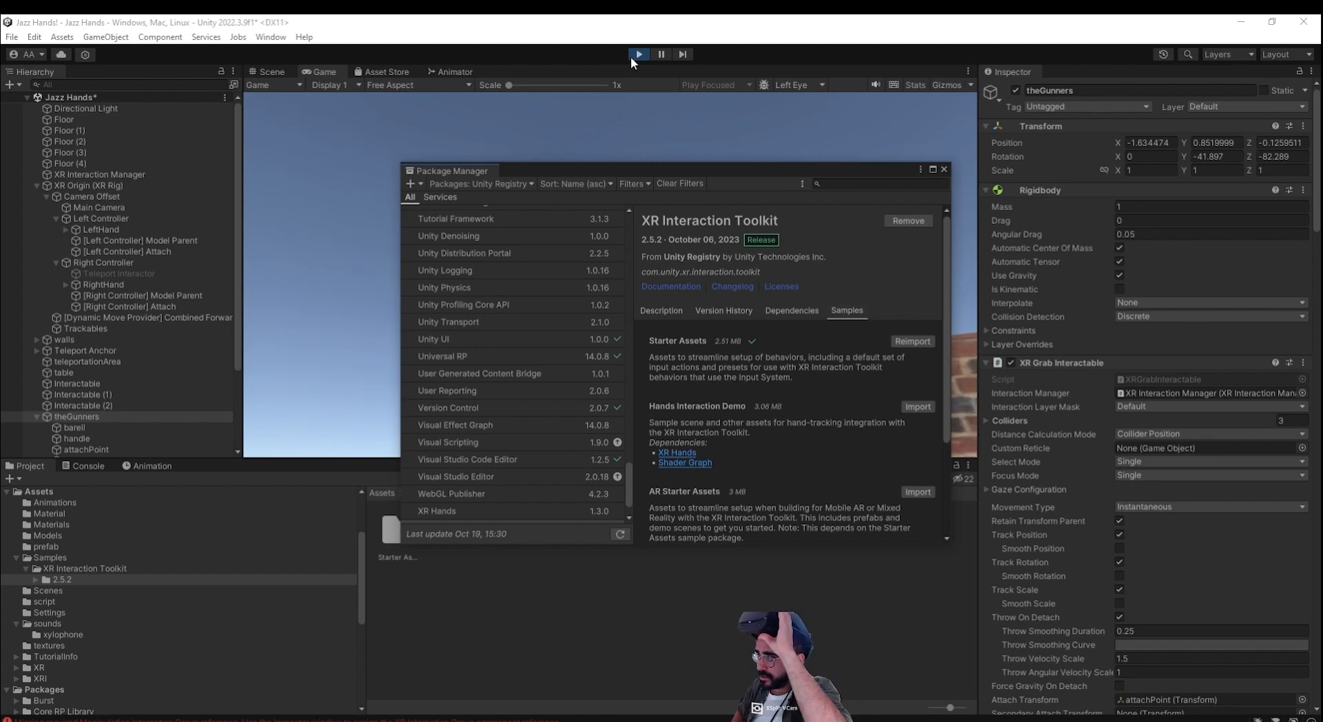
click(637, 56)
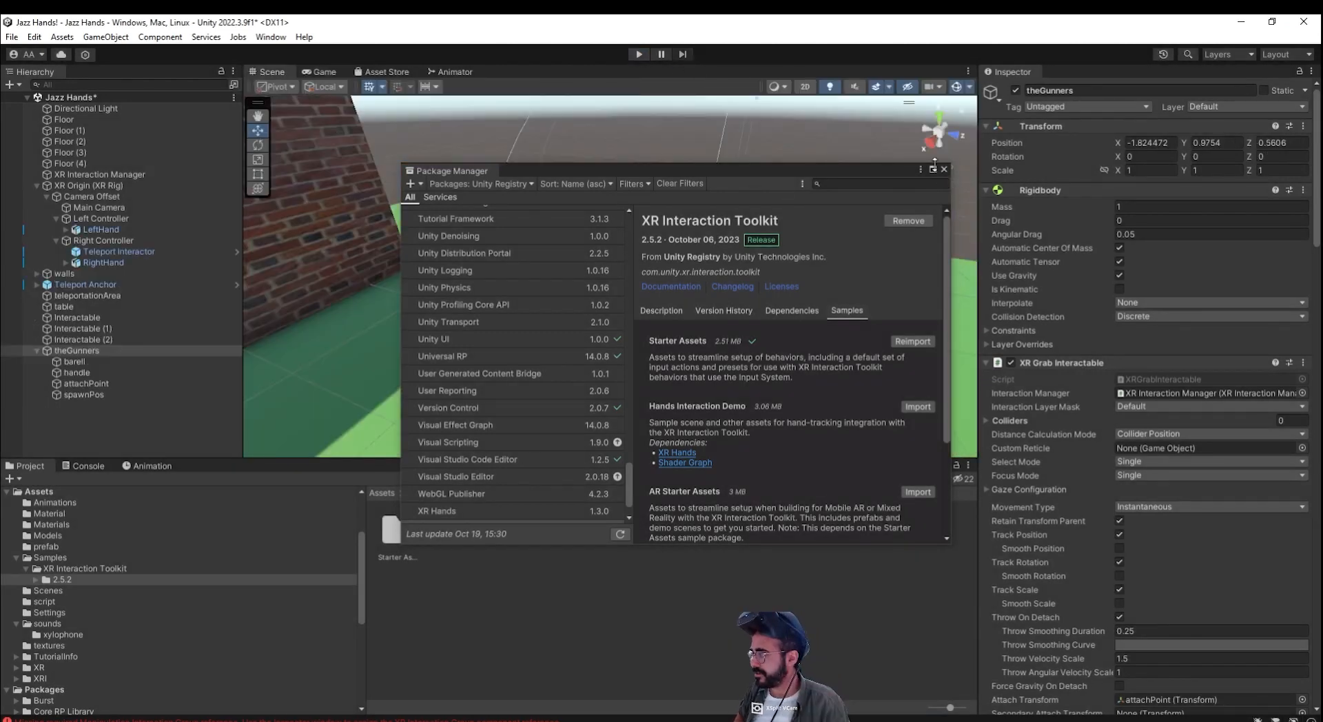
Step: Close the Package Manager and place the Ladder prefab from the Starter Assets' DemoSceneAssets Climb prefabs on the scene floor
click(943, 169)
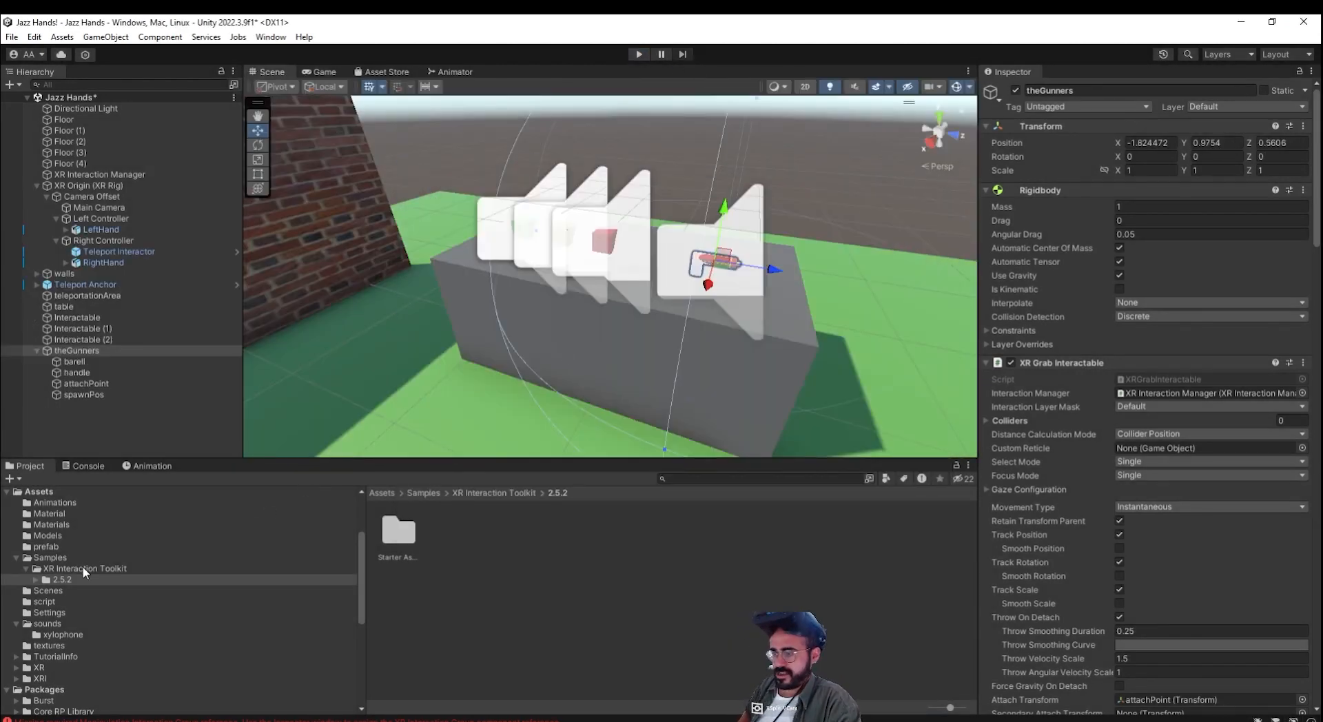
scroll(62, 614, down, 3)
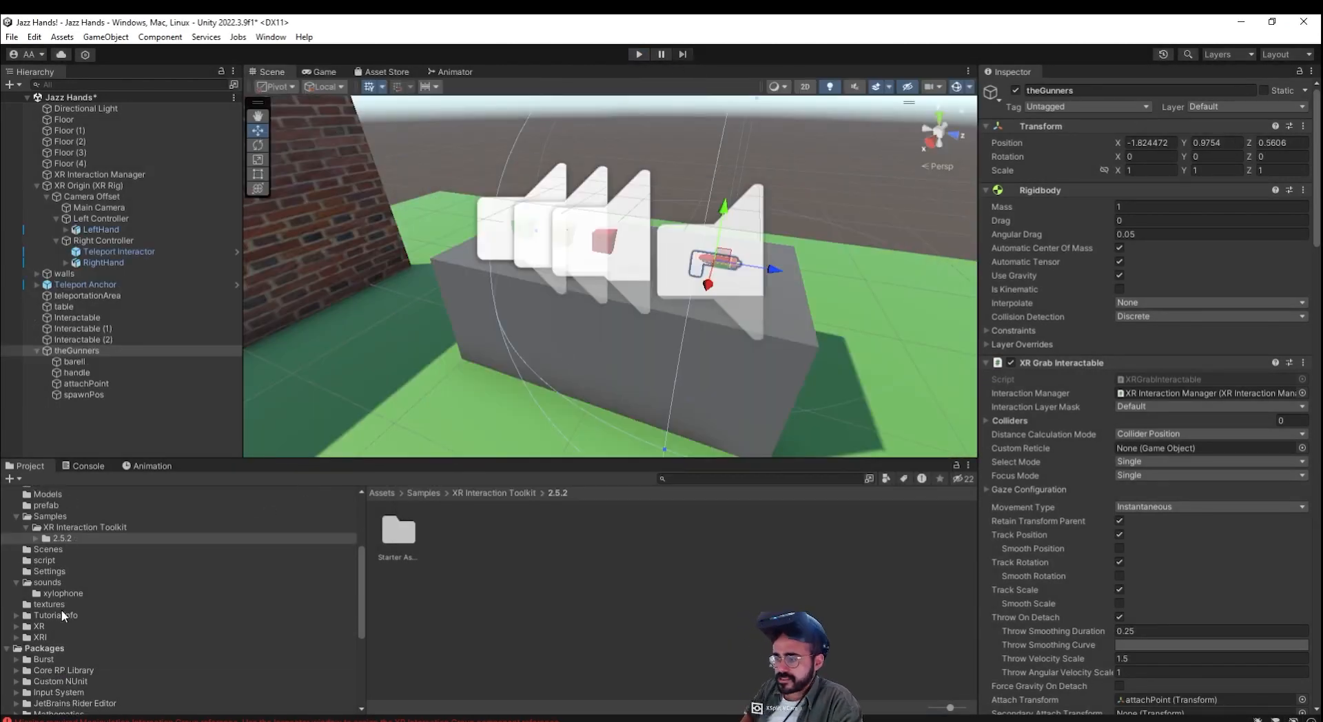
click(49, 517)
click(63, 528)
click(68, 539)
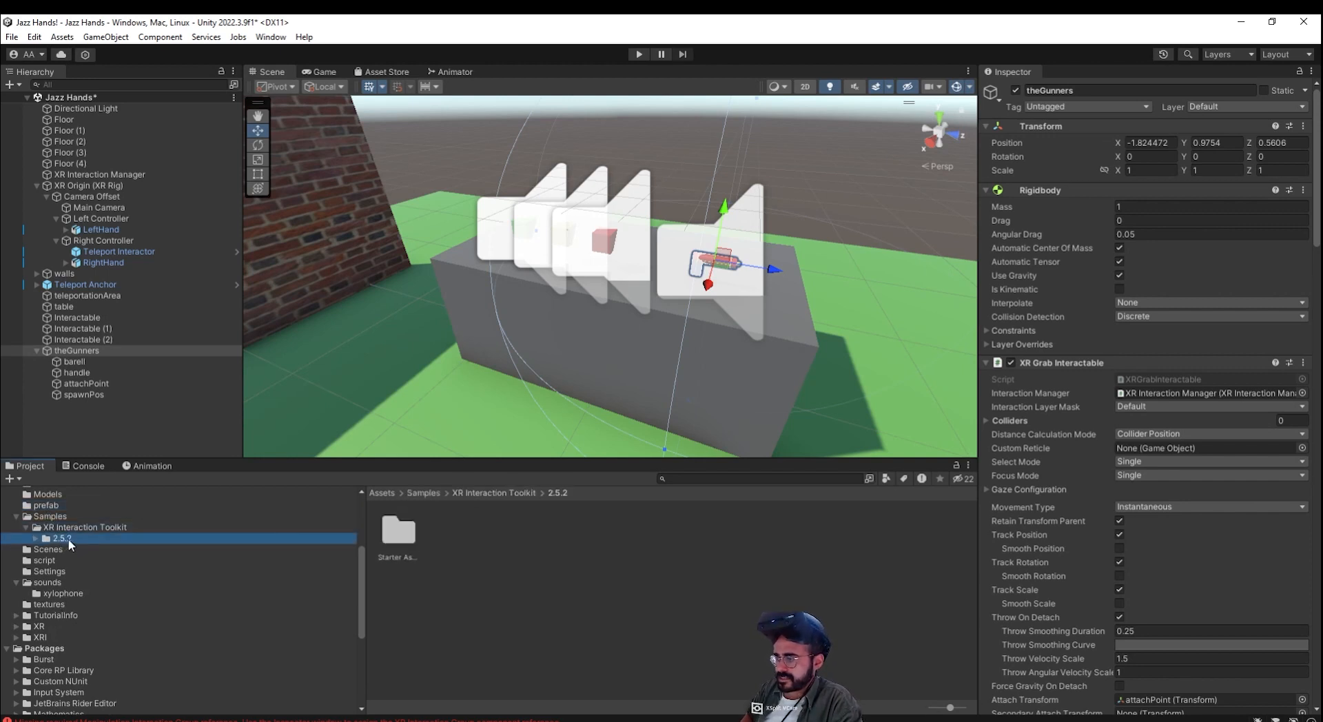
double_click(404, 540)
double_click(406, 556)
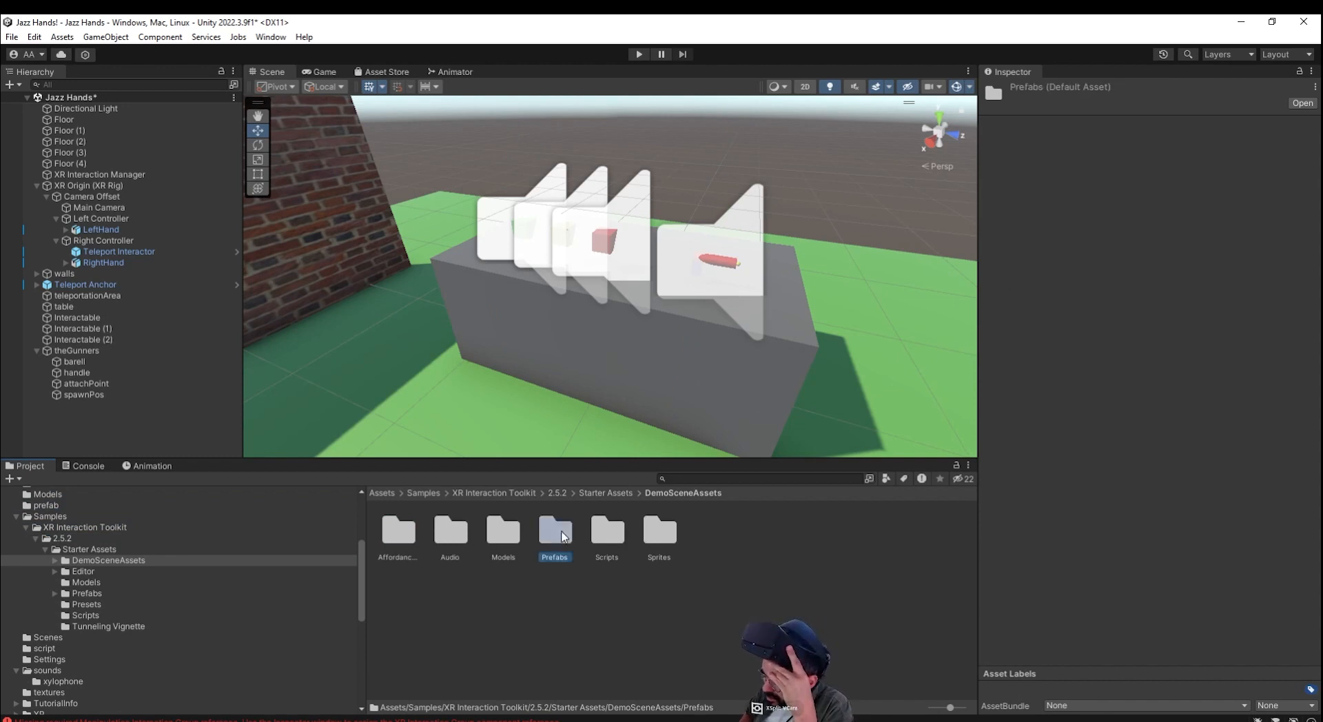
double_click(560, 534)
double_click(400, 534)
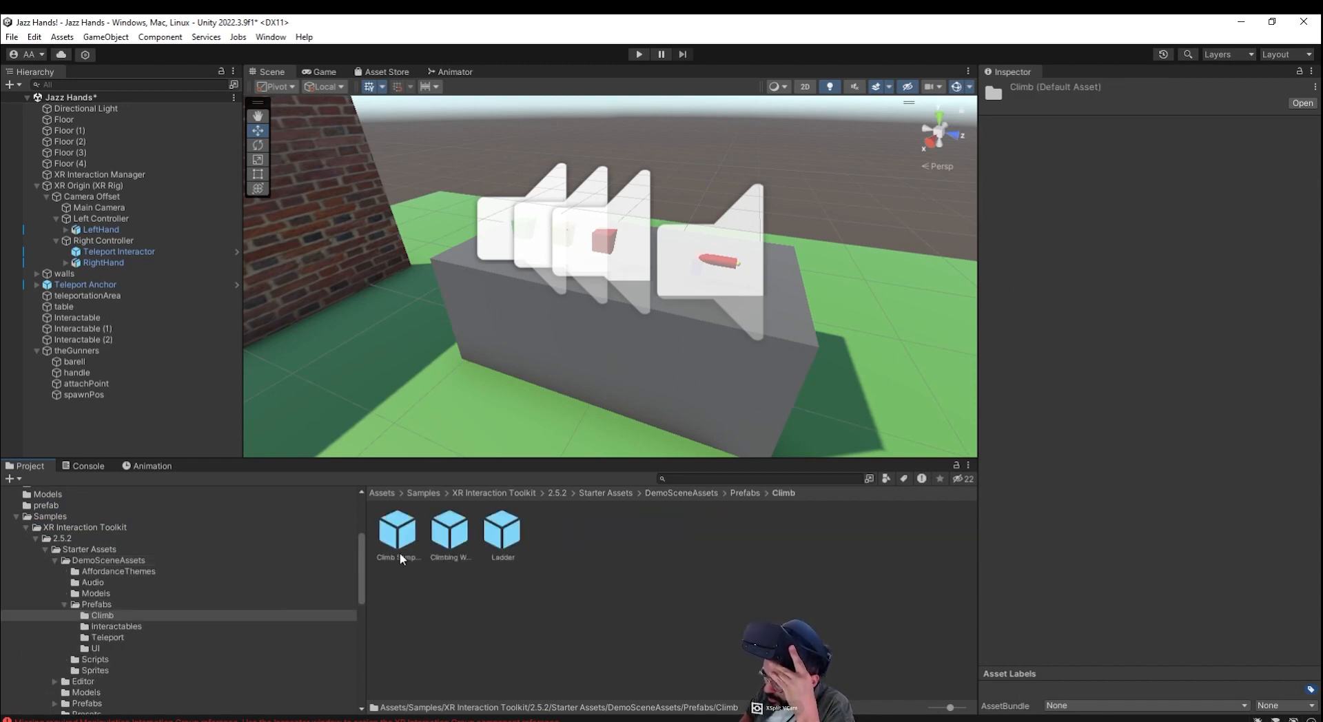
click(491, 559)
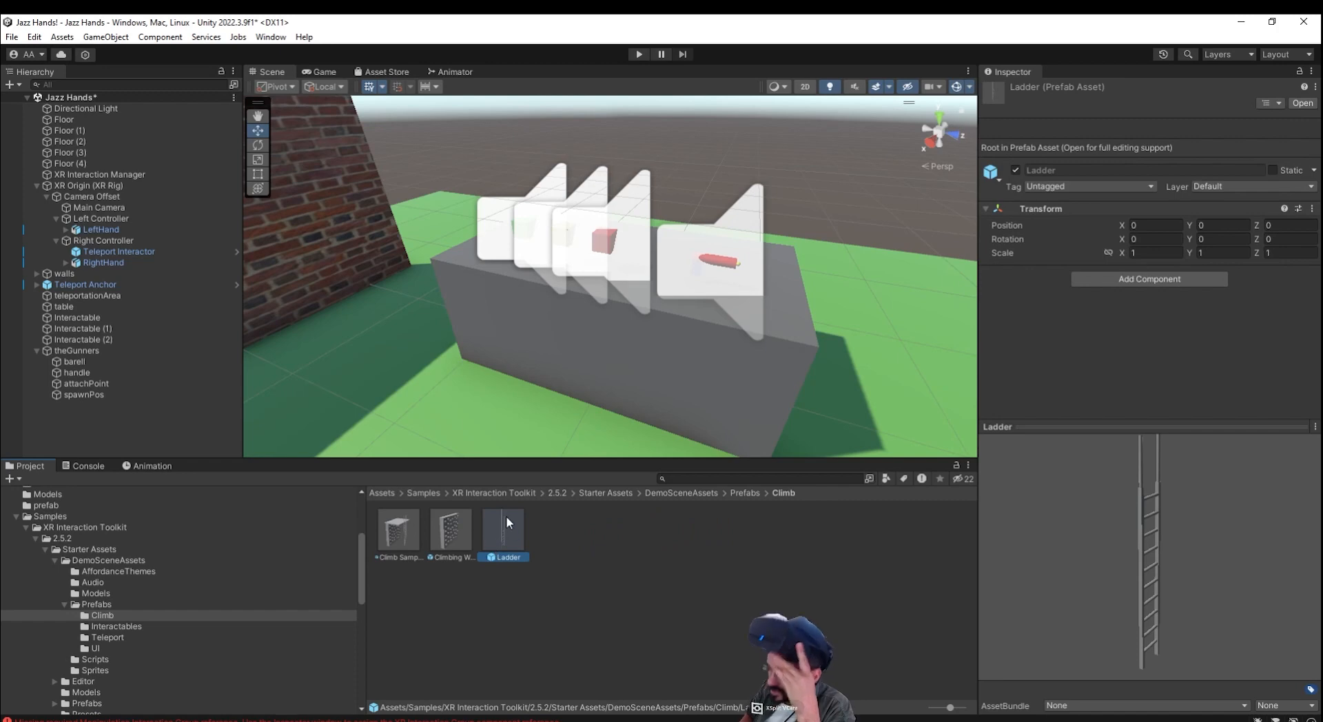
drag(503, 523, 299, 363)
Step: Place the Climbing Wall prefab on the floor beside the ladder
scroll(443, 433, down, 4)
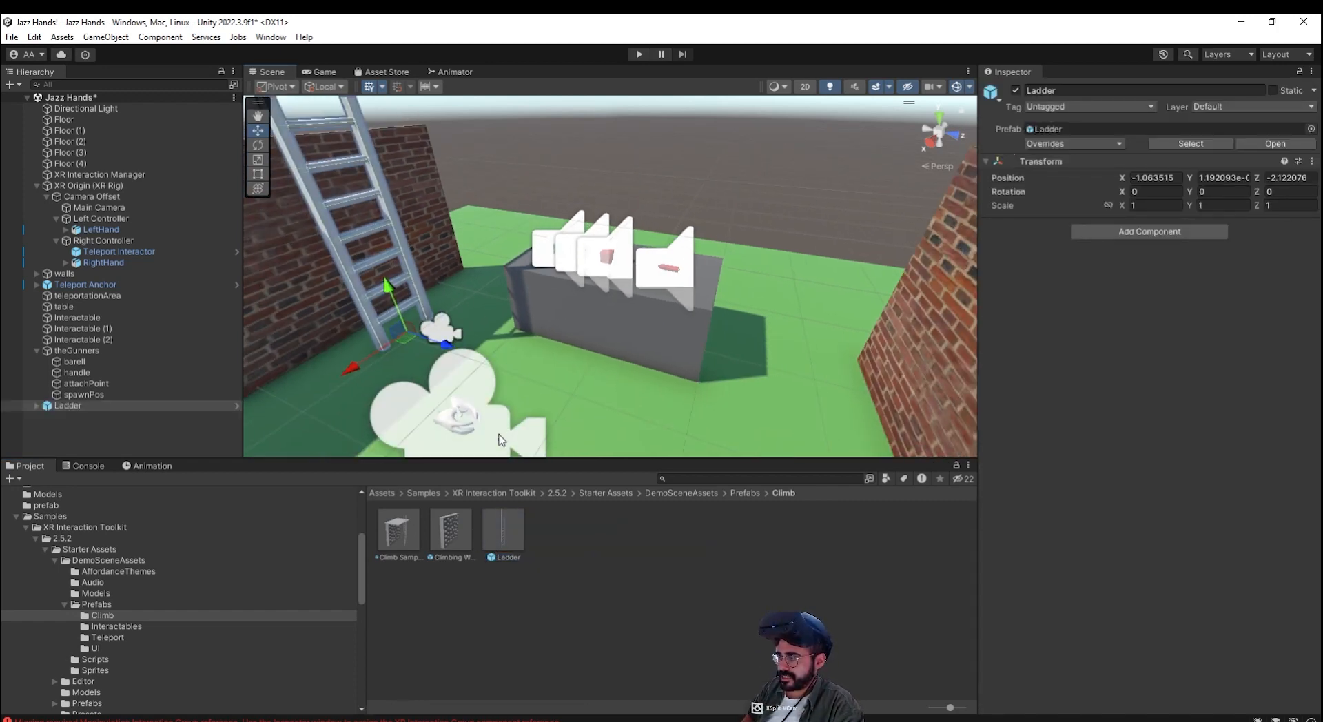
middle_drag(503, 441, 664, 220)
scroll(593, 374, down, 5)
drag(444, 540, 382, 333)
alt+drag(556, 325, 560, 365)
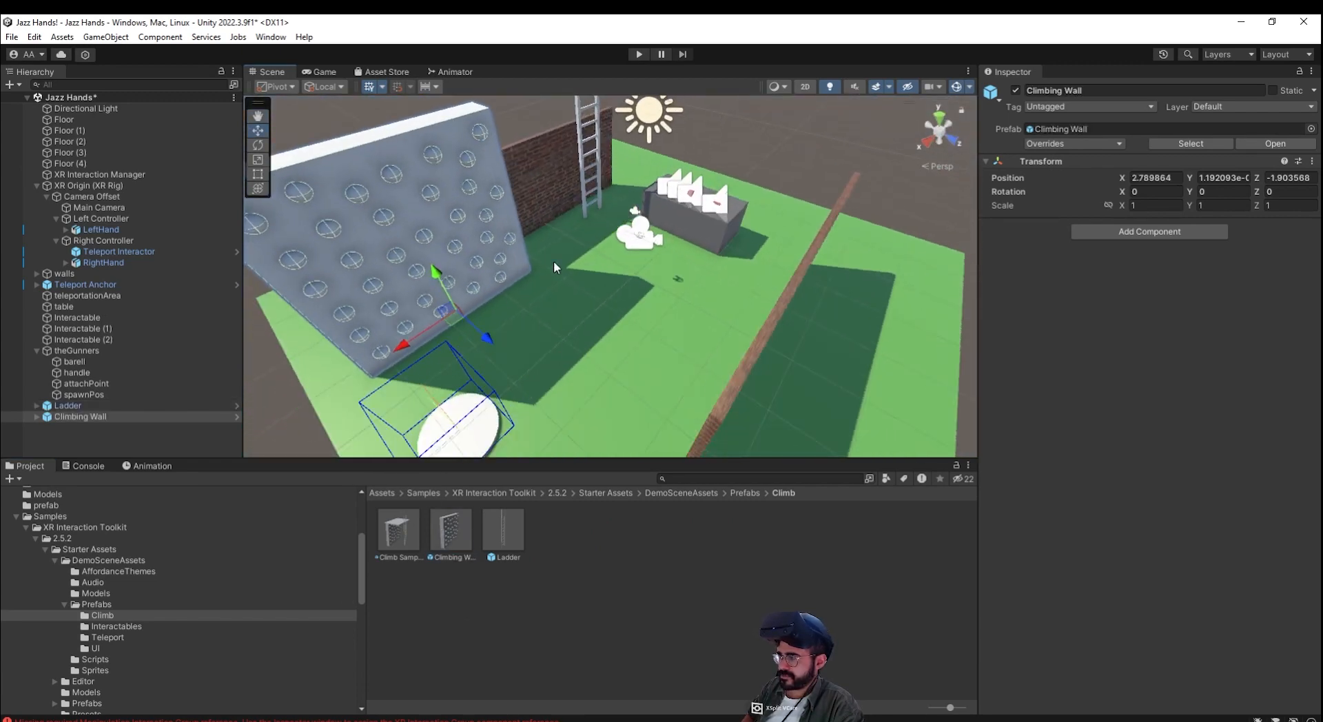
Step: Examine the Climb Interactable and other components on the Ladder's Handles (Climbable) object
click(37, 406)
click(69, 417)
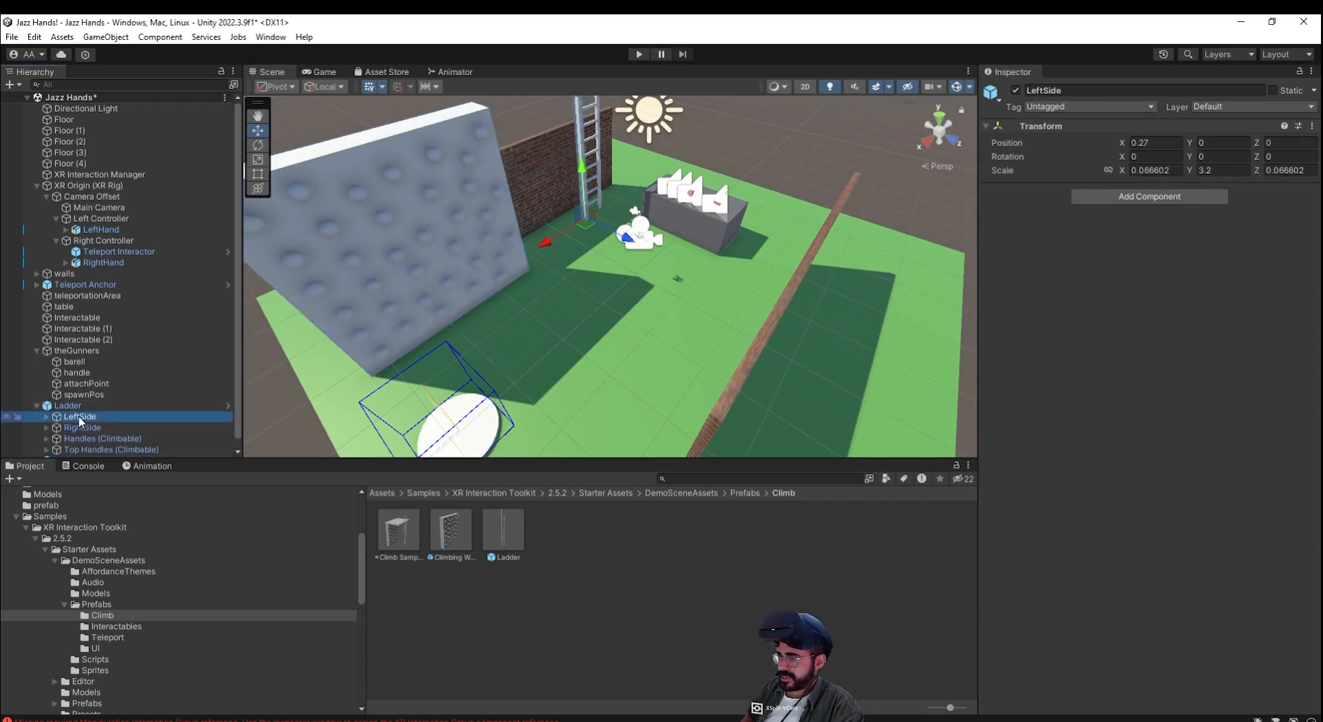
click(83, 439)
click(47, 439)
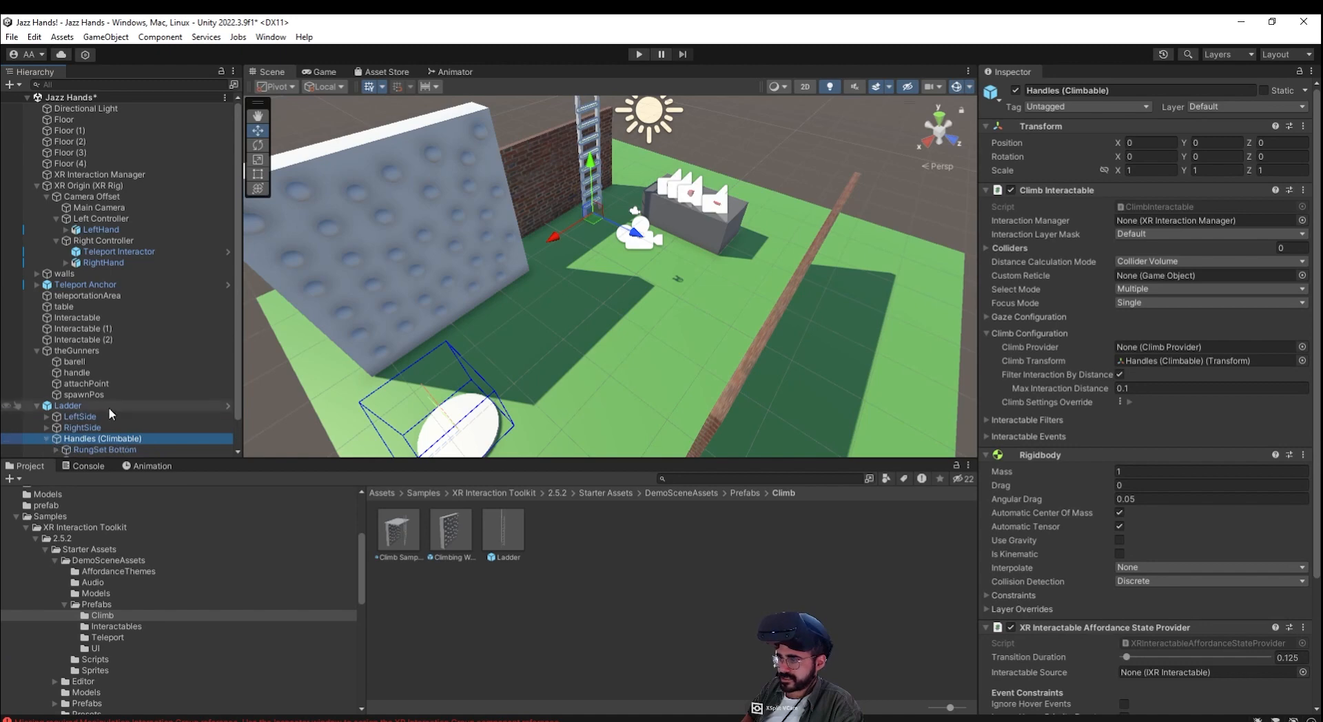
click(597, 188)
click(594, 190)
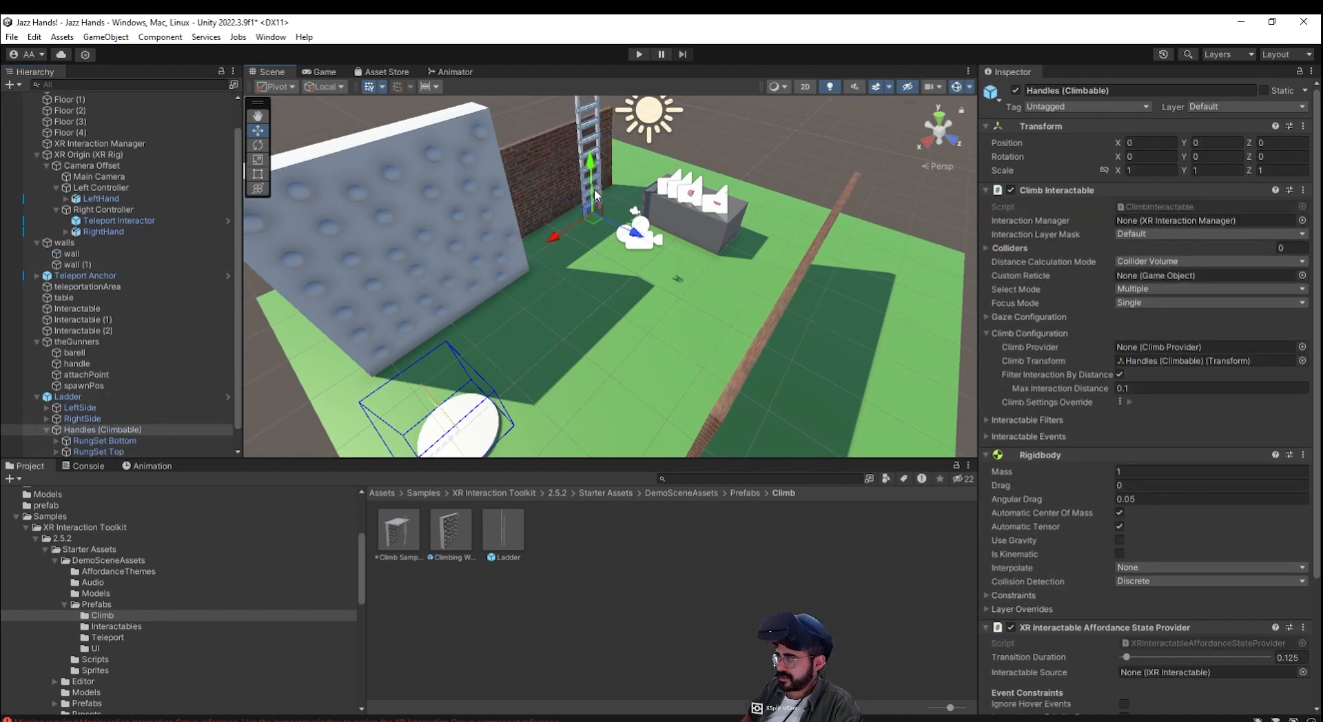
scroll(1200, 325, down, 5)
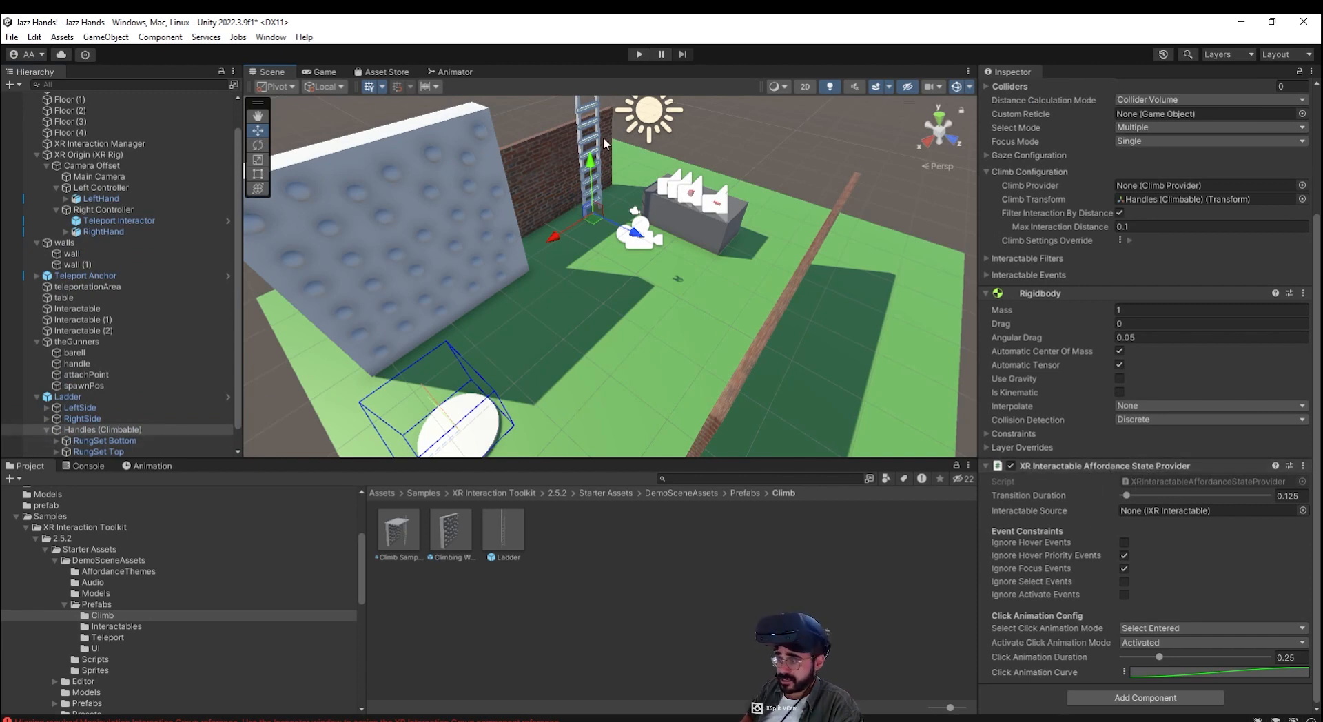
scroll(117, 207, up, 2)
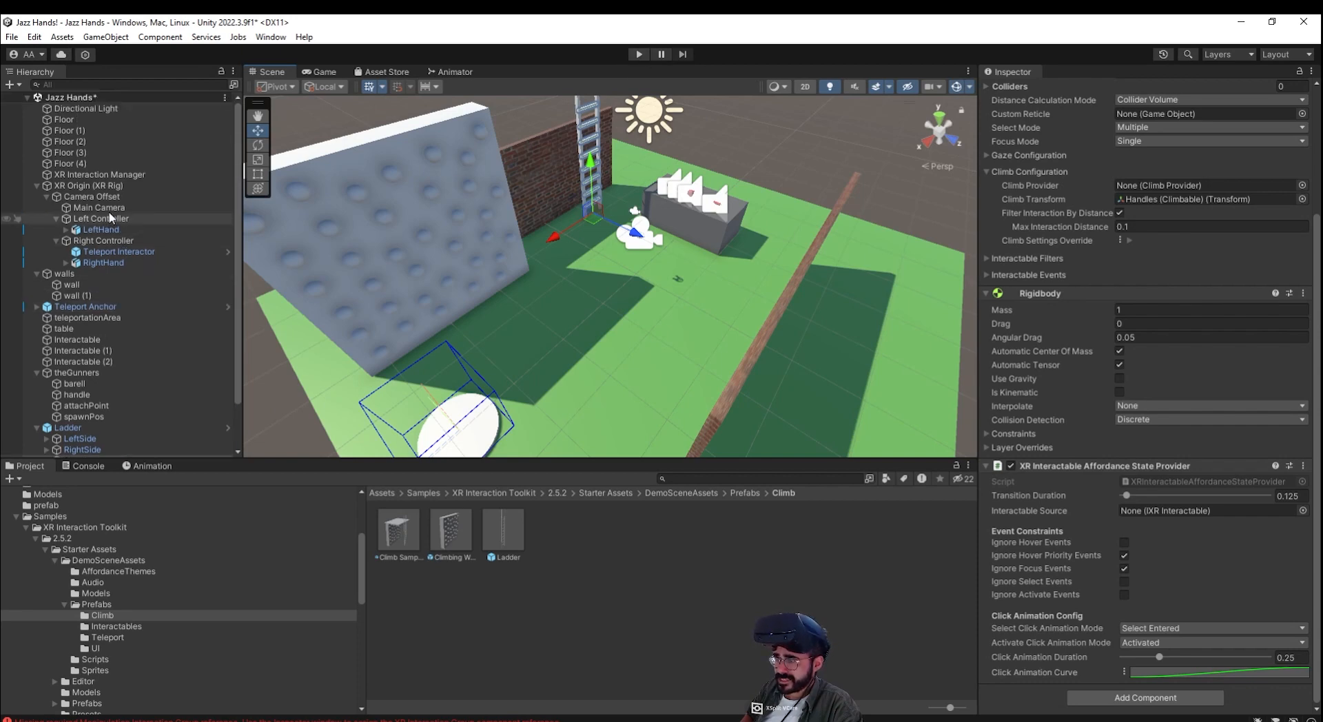
Step: Add a Climb Provider component to the XR Origin (XR Rig)
click(110, 186)
scroll(1173, 426, down, 3)
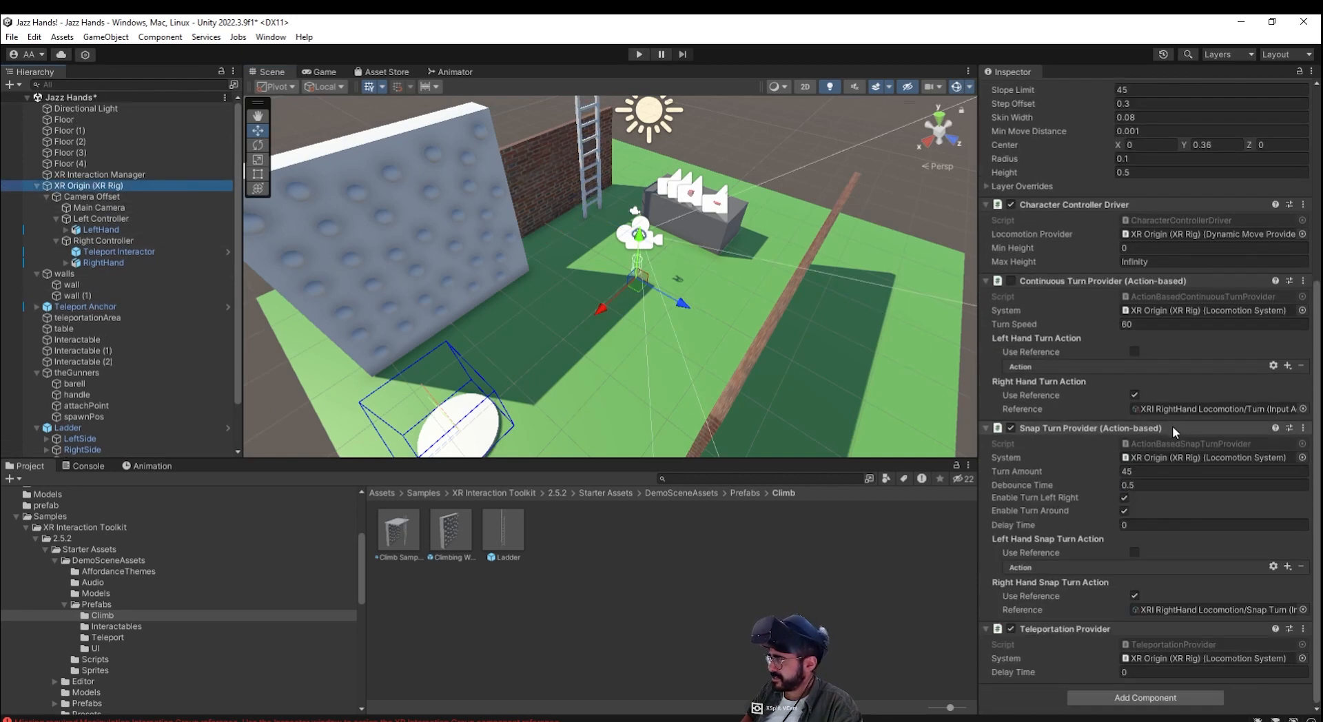
click(1161, 701)
text(cli)
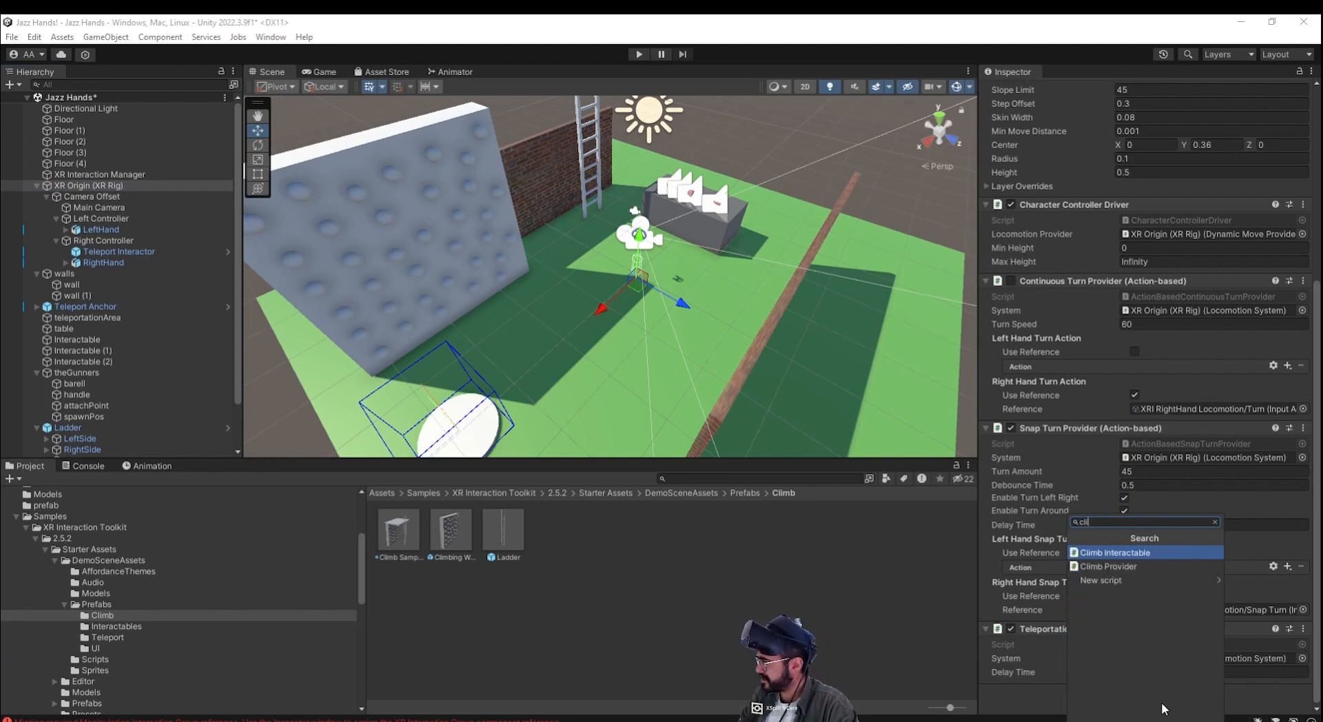
key(Down)
key(Return)
scroll(1151, 683, down, 2)
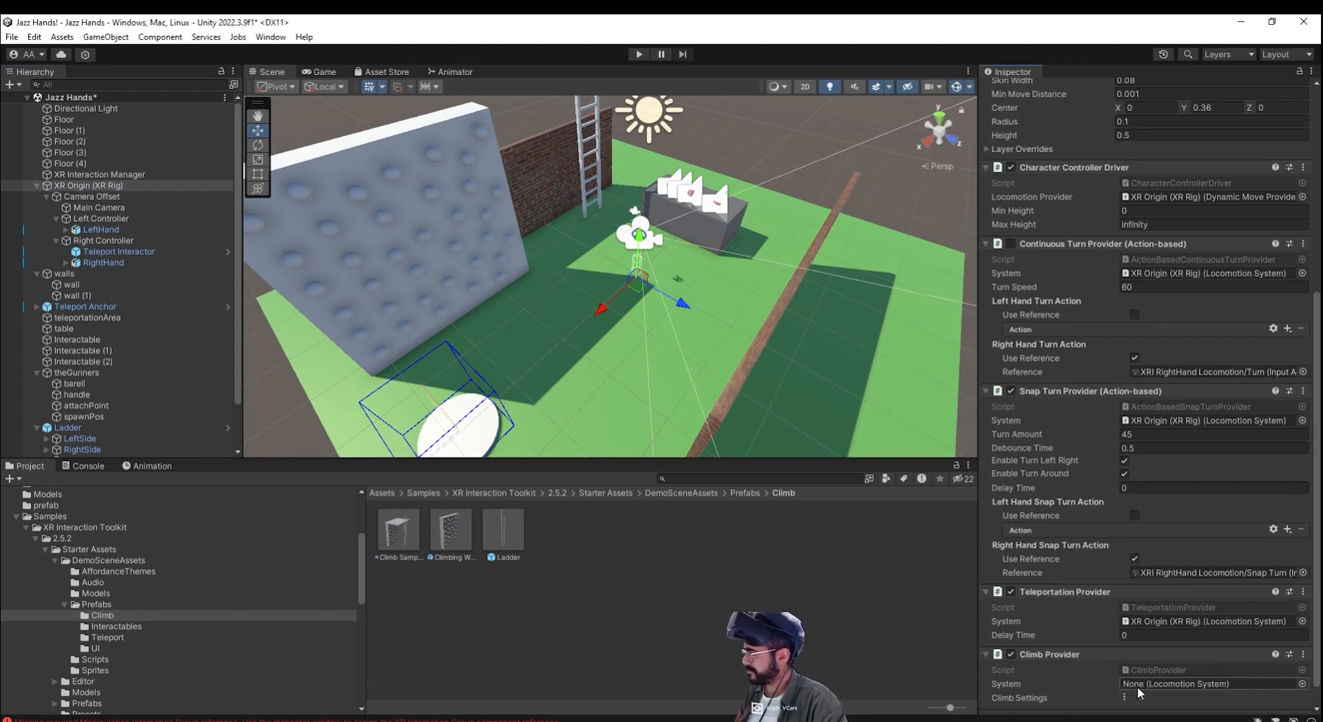
Step: Set the Climb Provider's System to the XR Origin's Locomotion System and test climbing in Play mode
scroll(1169, 458, up, 10)
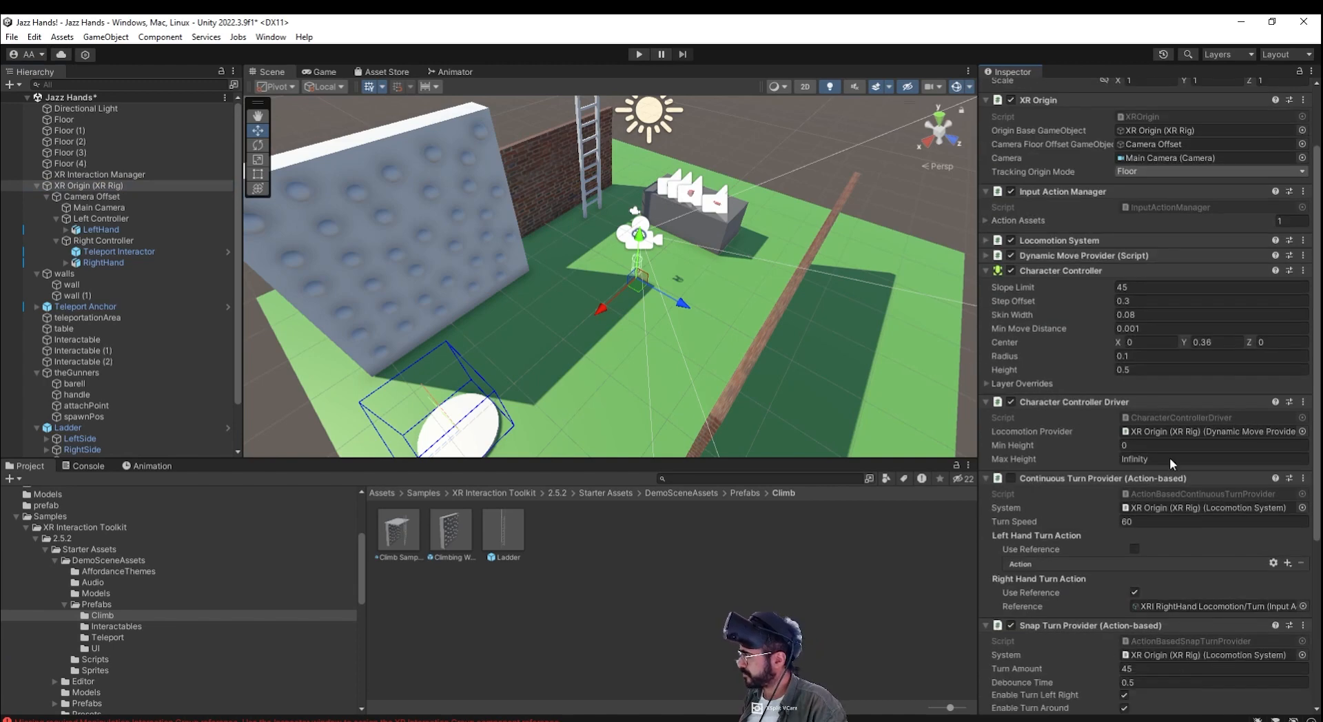
scroll(1072, 227, down, 8)
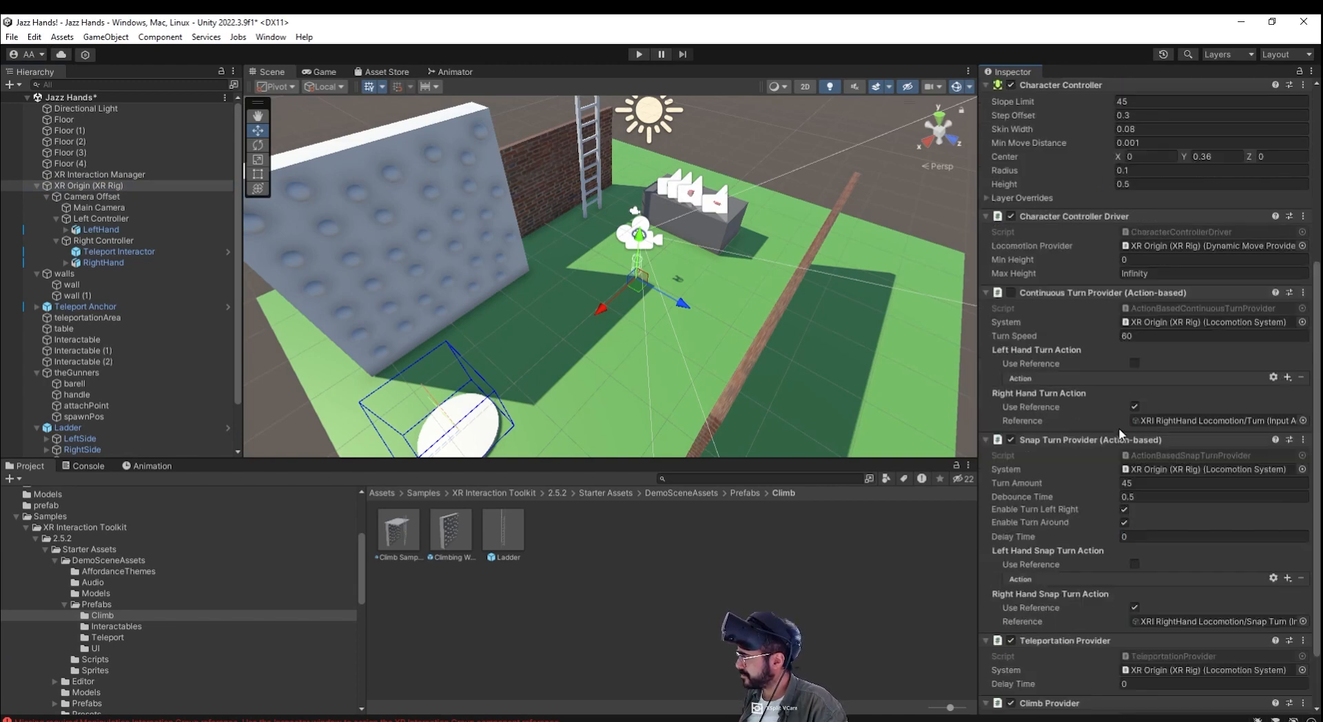
scroll(1079, 179, up, 4)
scroll(1145, 482, down, 5)
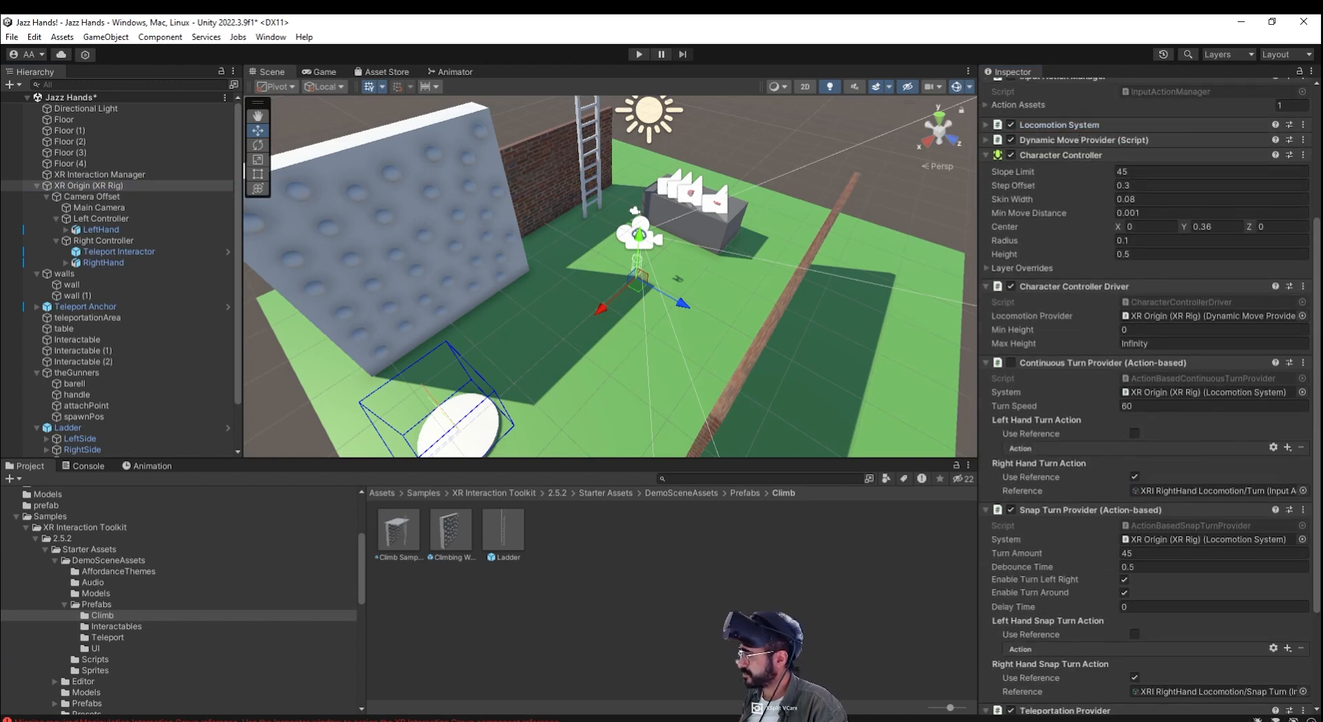
drag(1156, 687, 1157, 679)
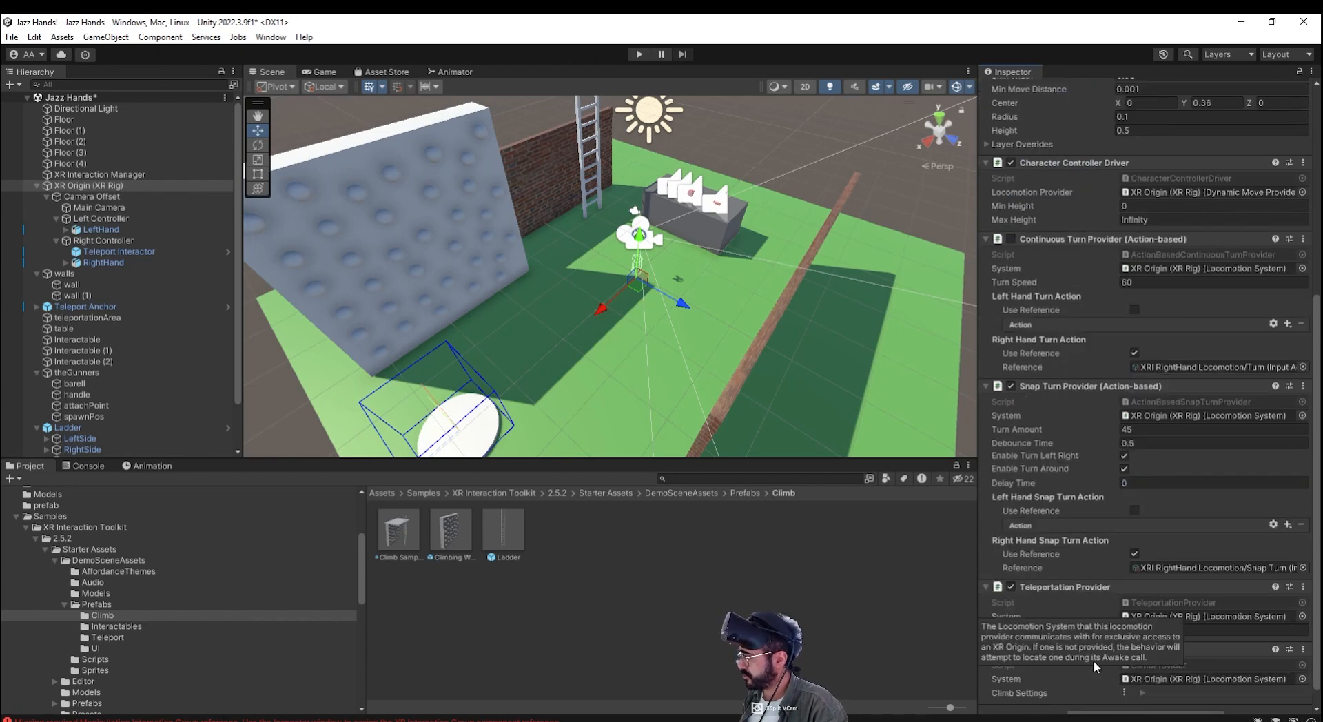
scroll(128, 365, down, 2)
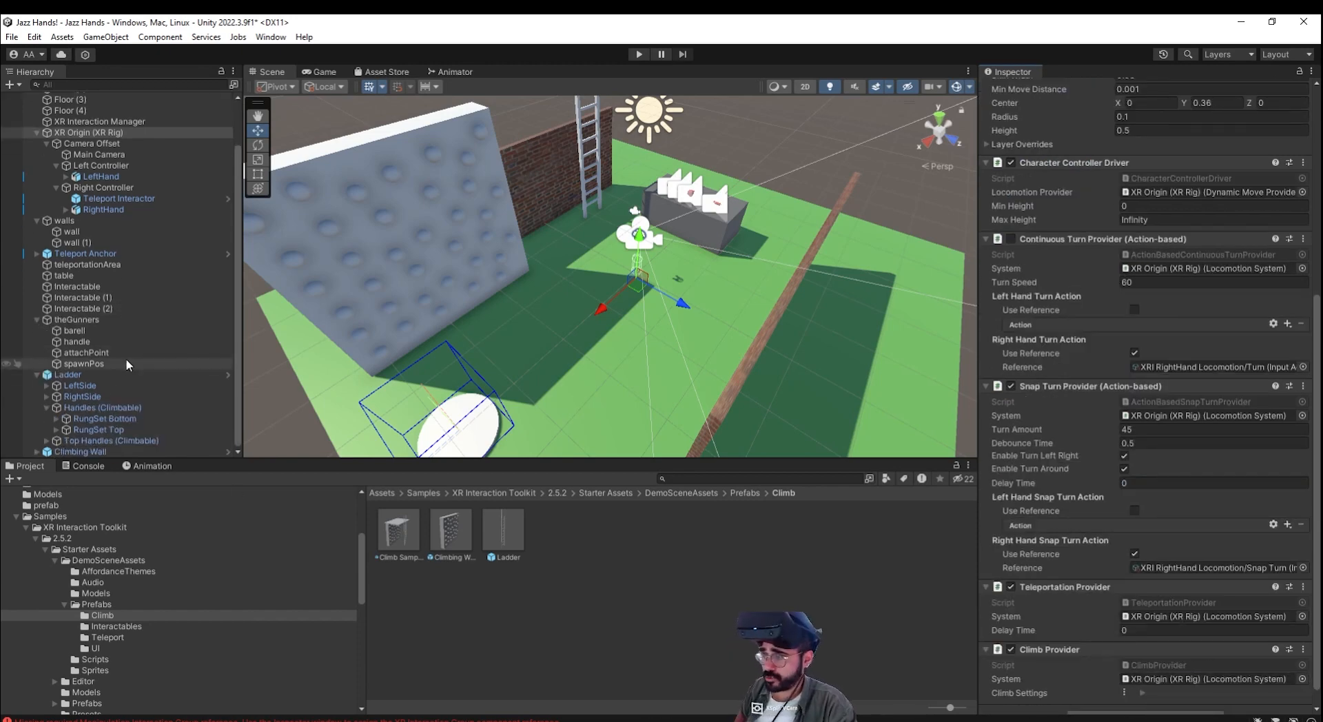
click(641, 53)
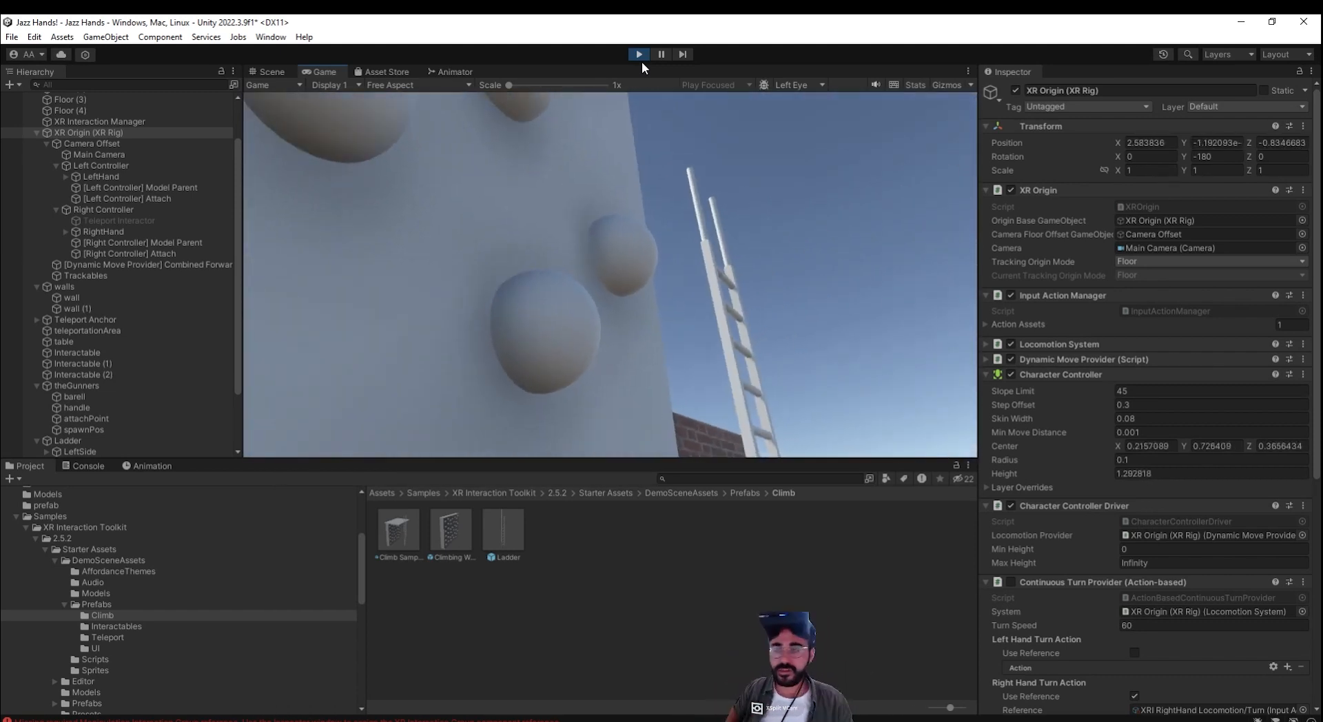
click(639, 54)
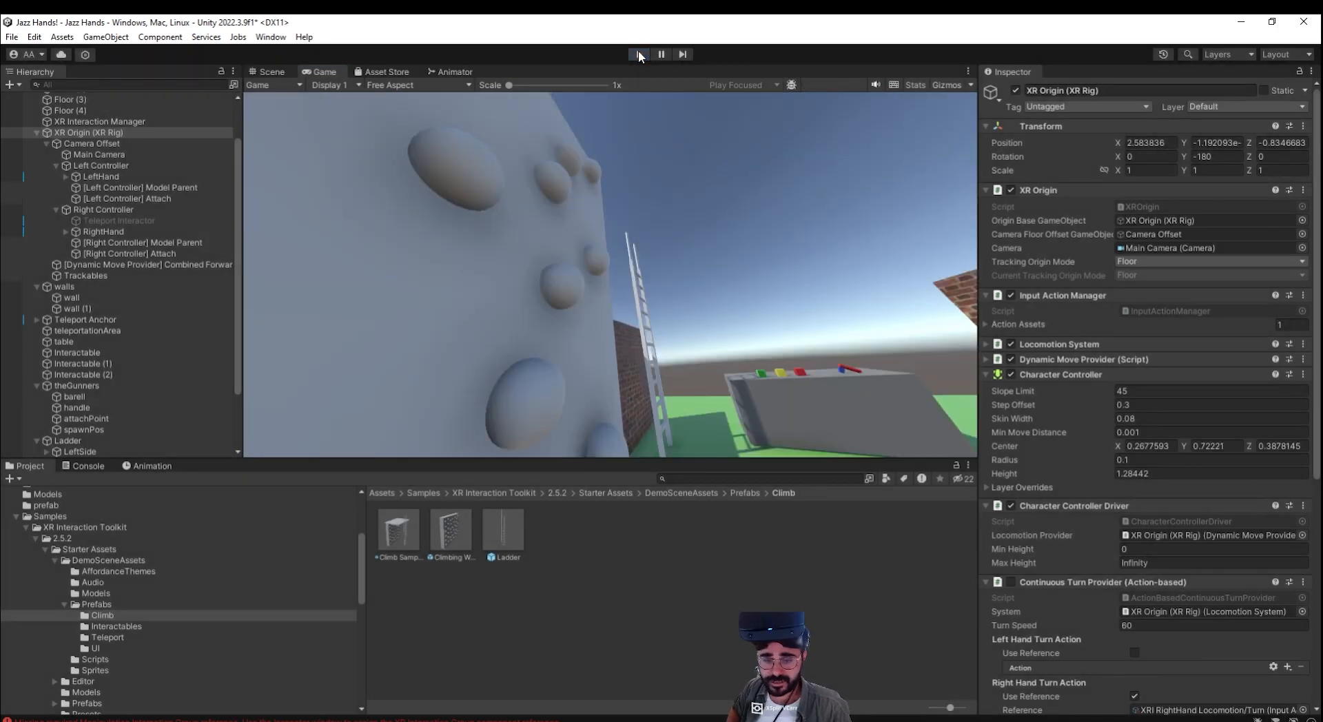